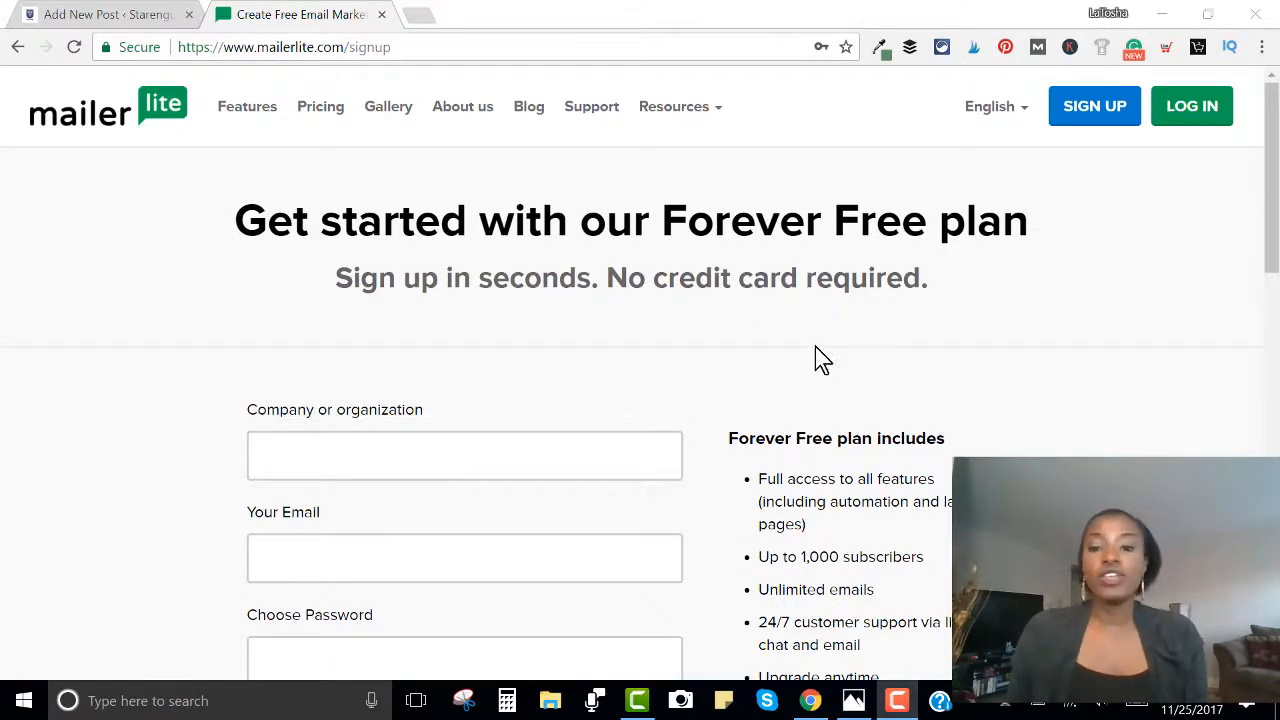
# Step: Leave the Forever Free signup page and log in to the existing MailerLite account
pyautogui.scroll(-1, 848, 460)
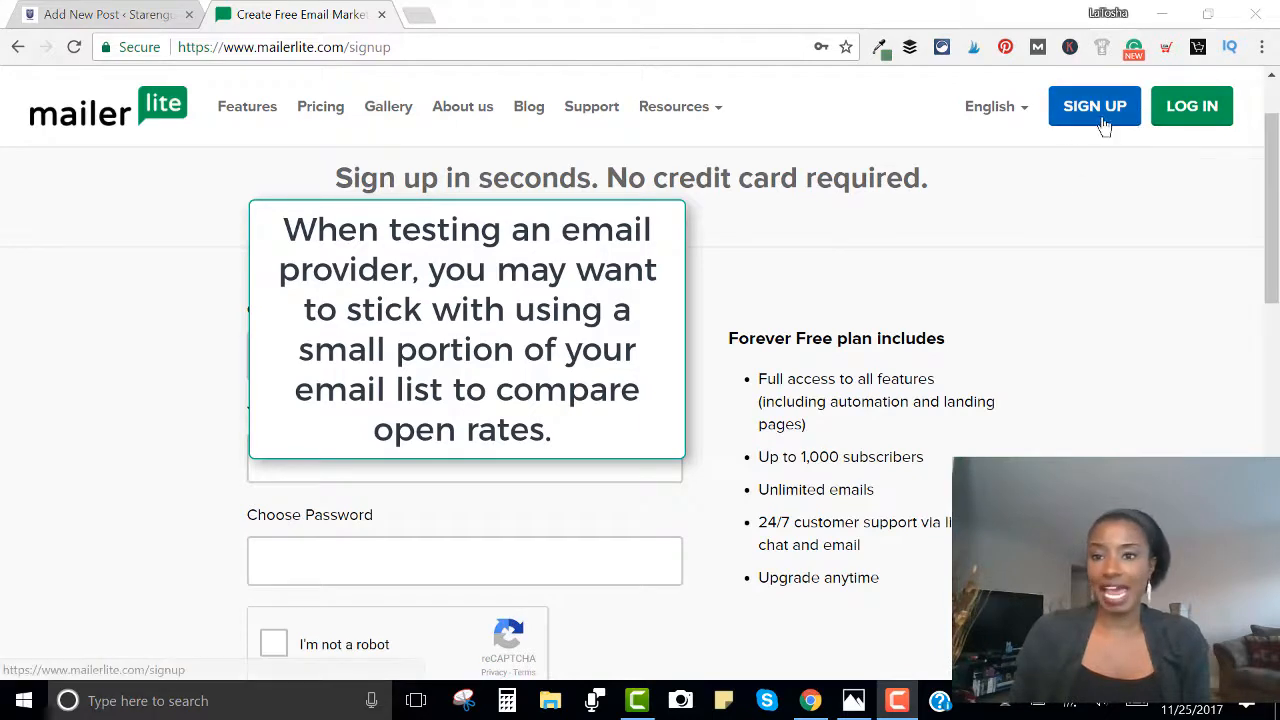
pyautogui.click(1193, 118)
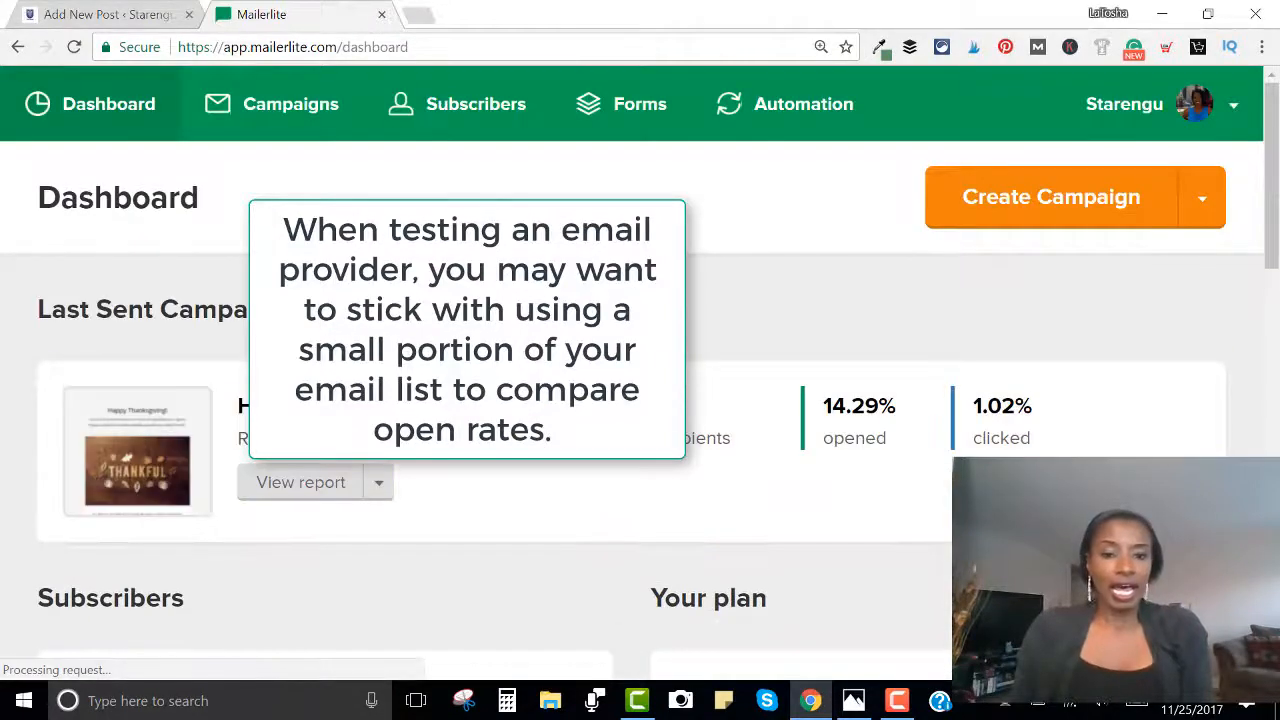
# Step: Review the dashboard stats for the last sent Happy Thanksgiving campaign, then return to the top
pyautogui.scroll(-2, 610, 380)
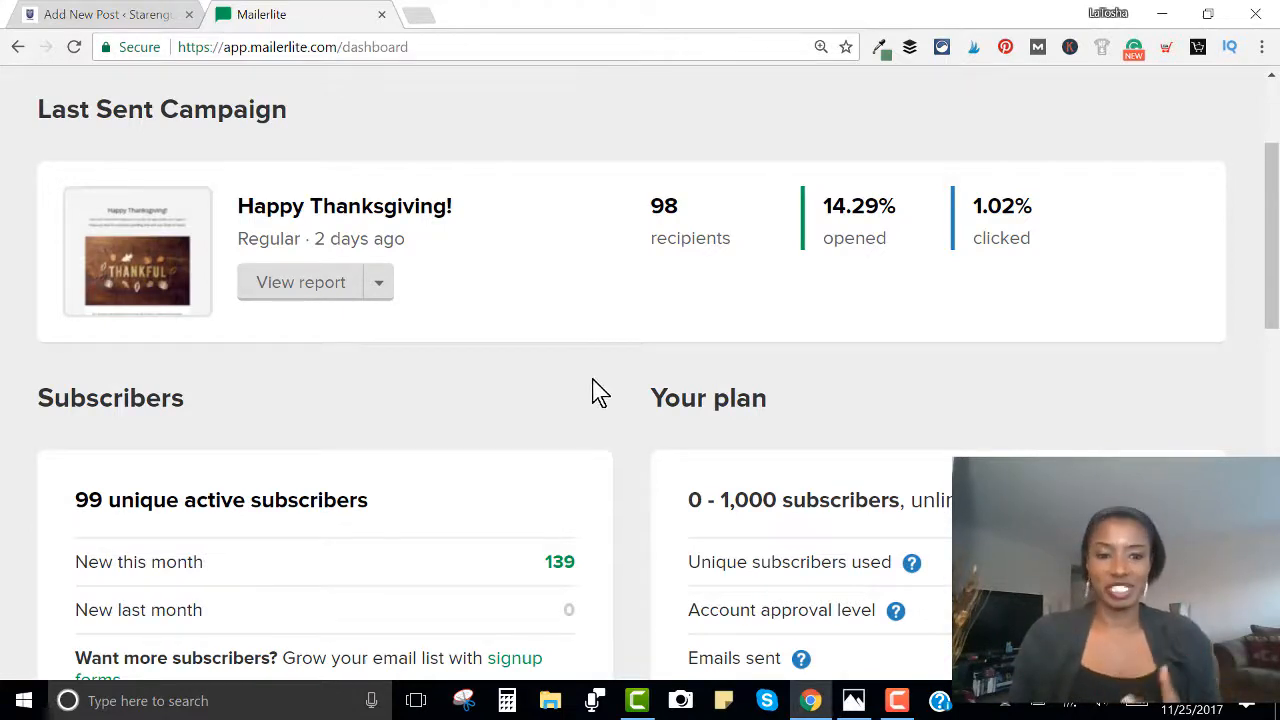
pyautogui.scroll(2, 563, 408)
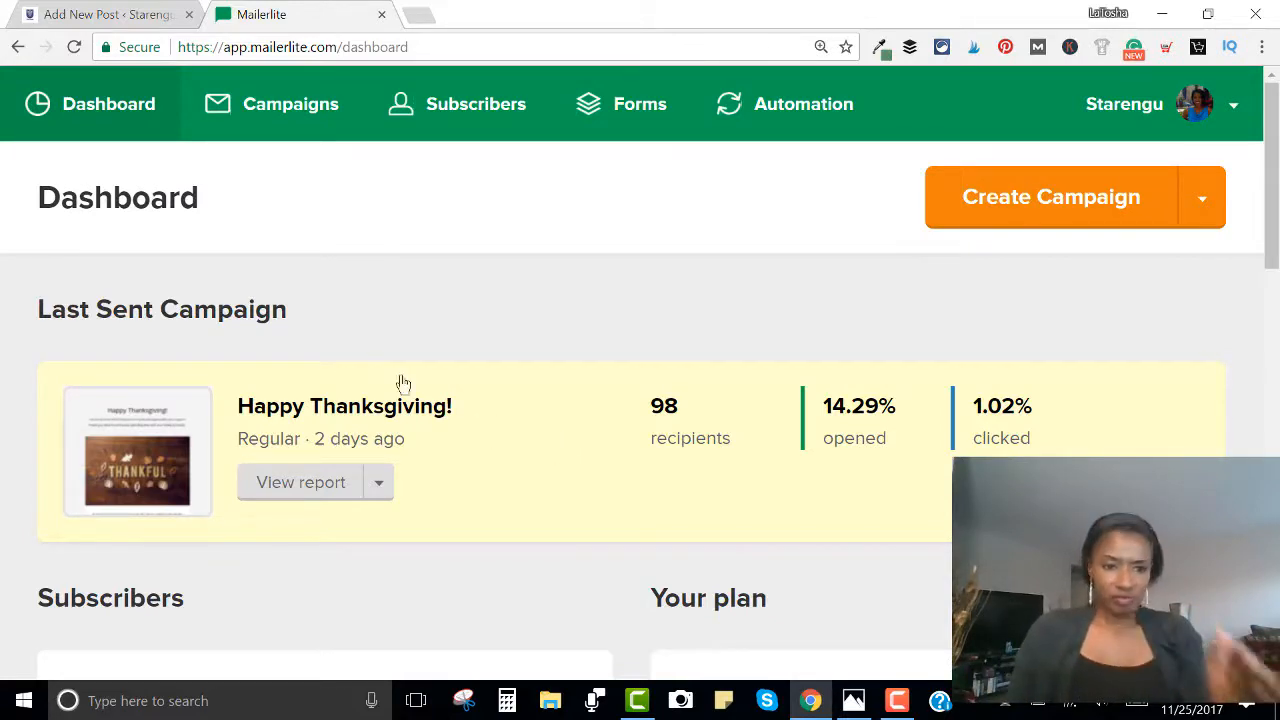
pyautogui.scroll(-1, 91, 135)
pyautogui.scroll(-2, 91, 135)
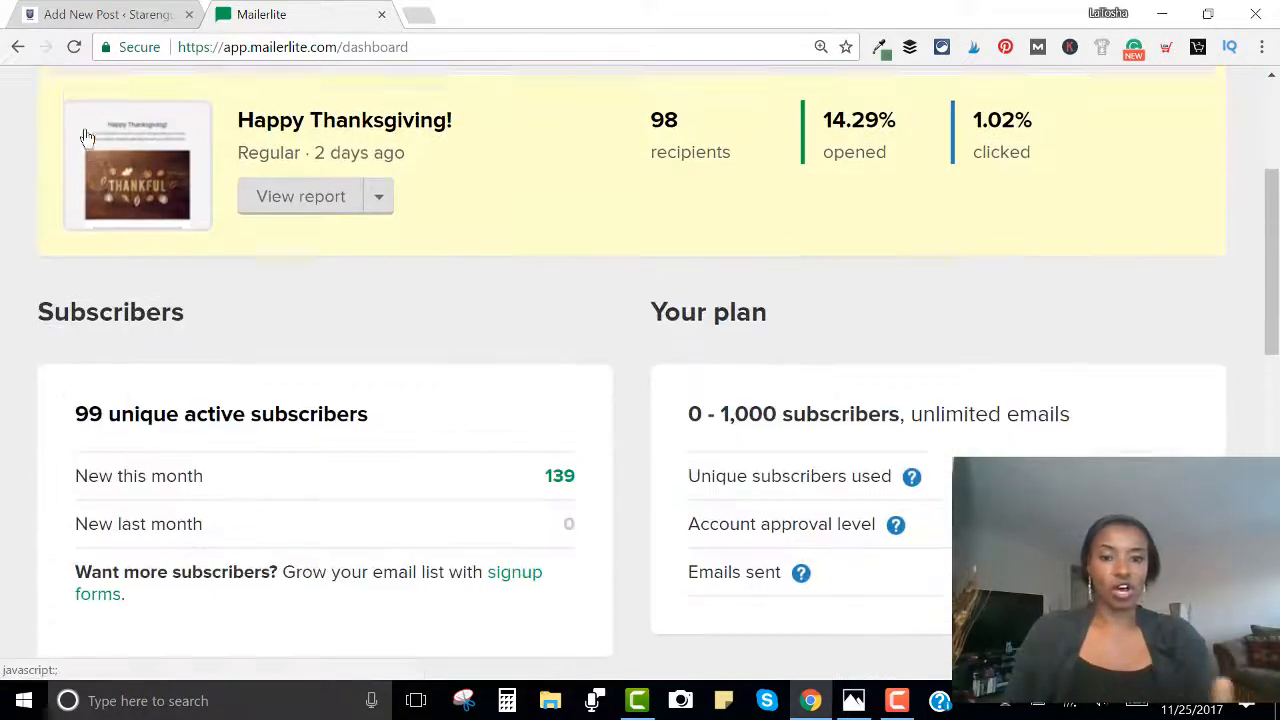
pyautogui.scroll(1, 86, 143)
pyautogui.scroll(1, 70, 158)
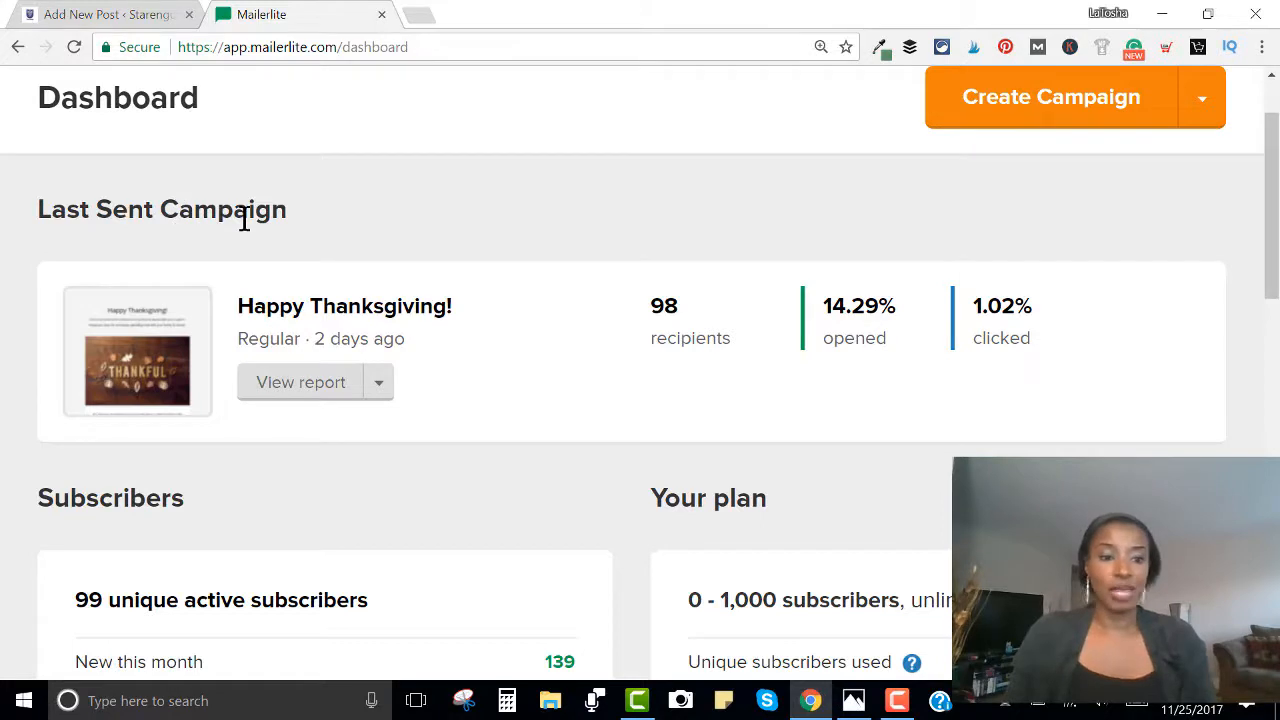
pyautogui.scroll(-1, 180, 262)
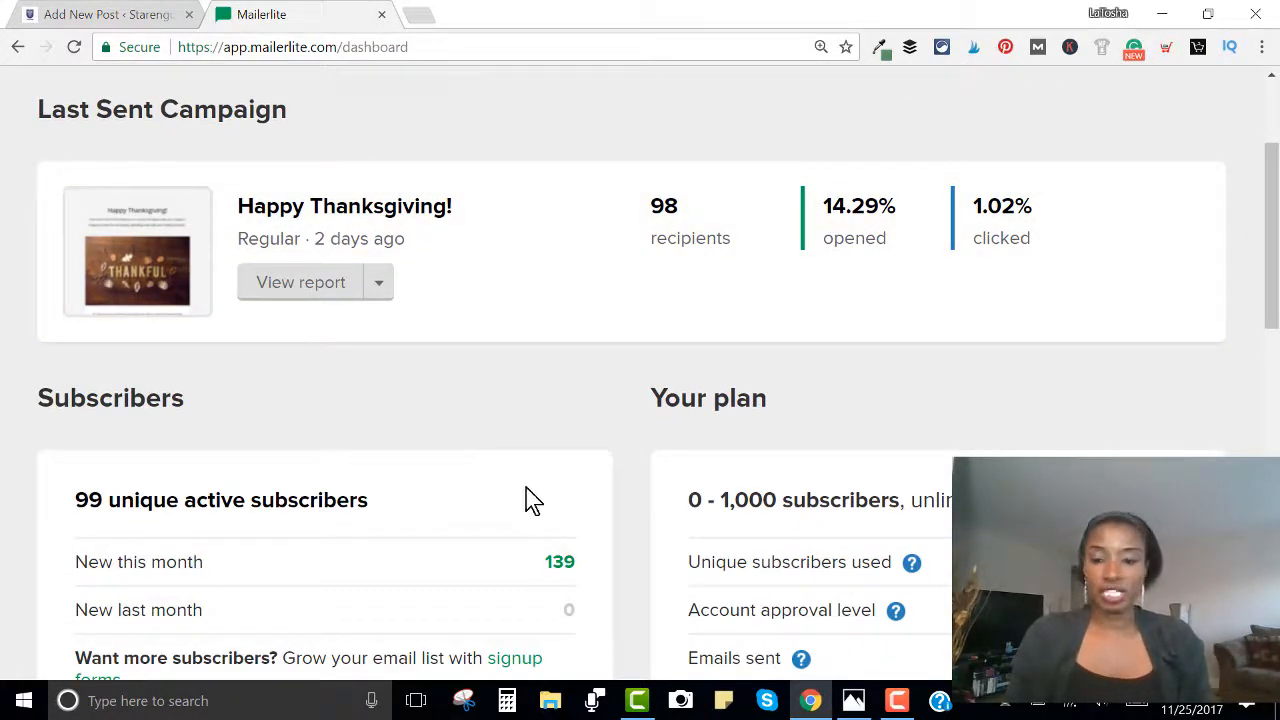
pyautogui.scroll(-2, 524, 493)
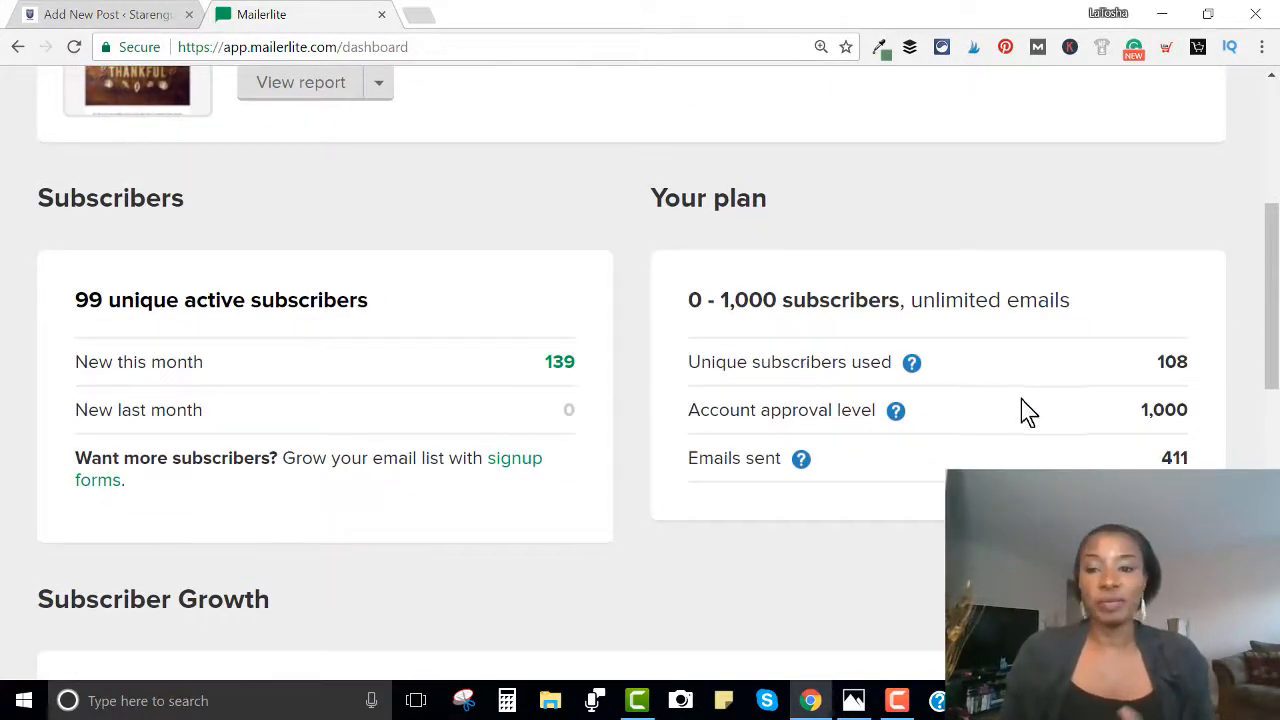
pyautogui.scroll(-1, 1015, 420)
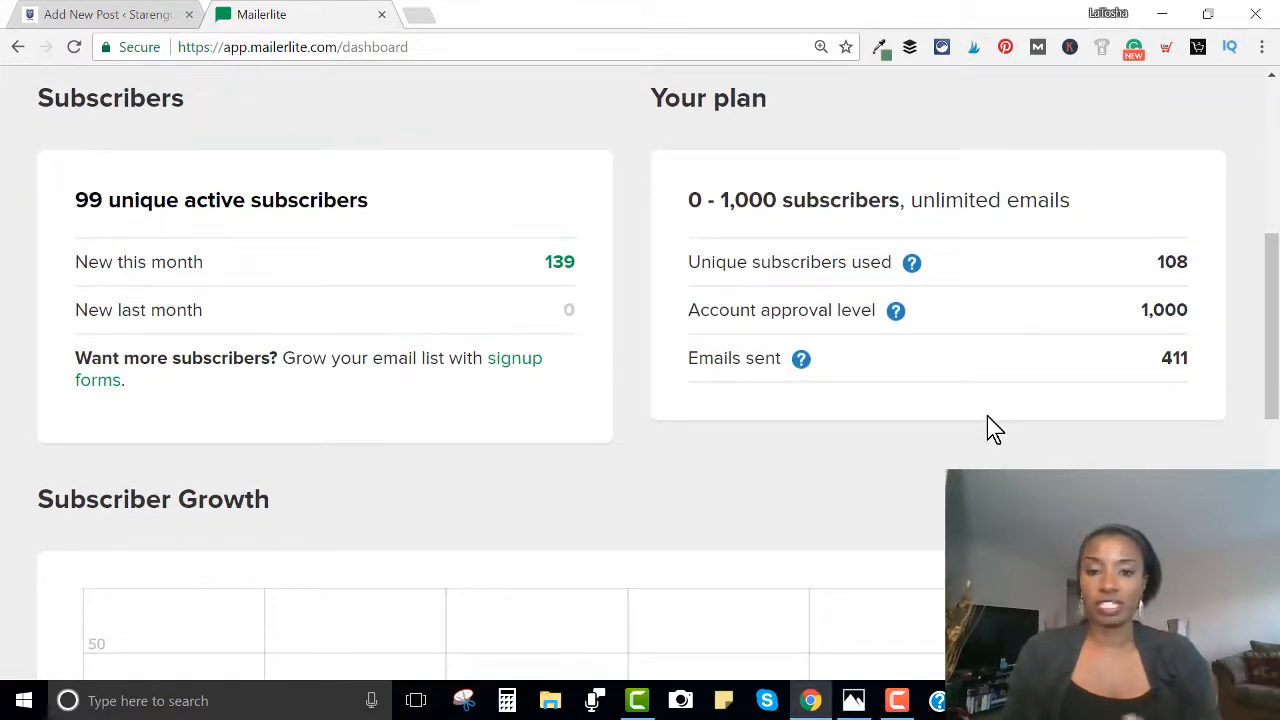
pyautogui.scroll(1, 988, 428)
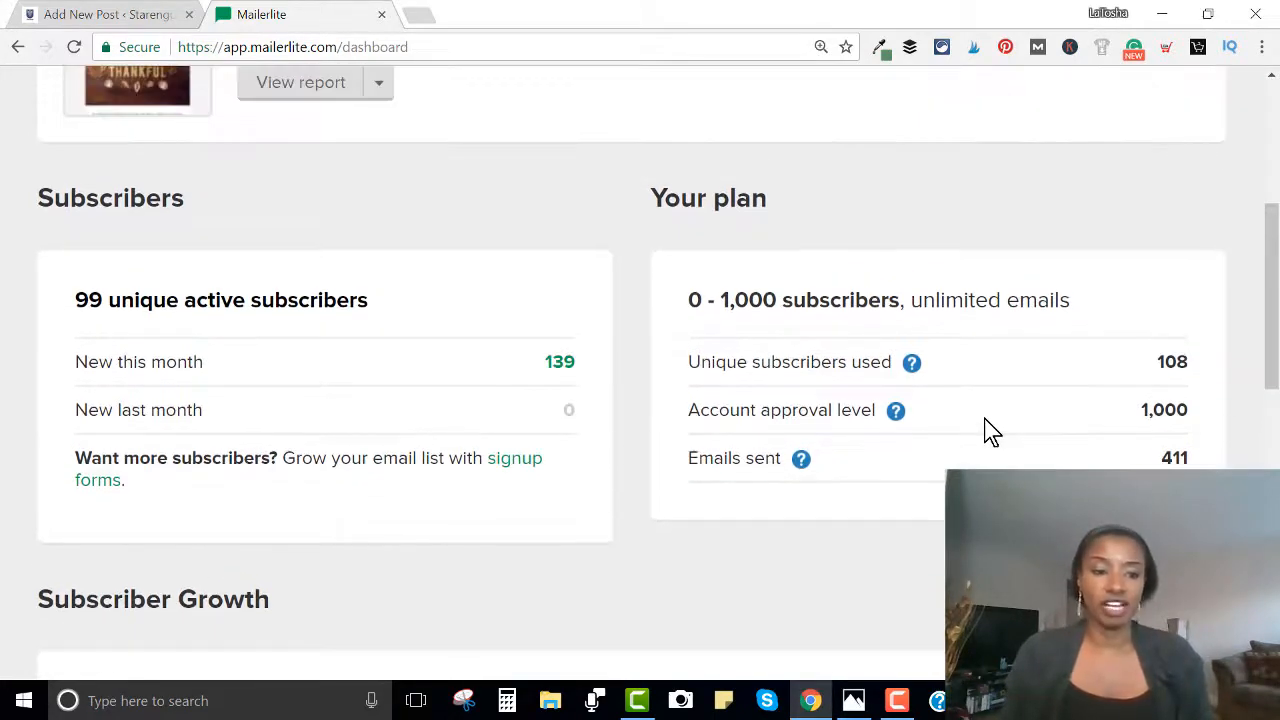
pyautogui.scroll(-6, 988, 428)
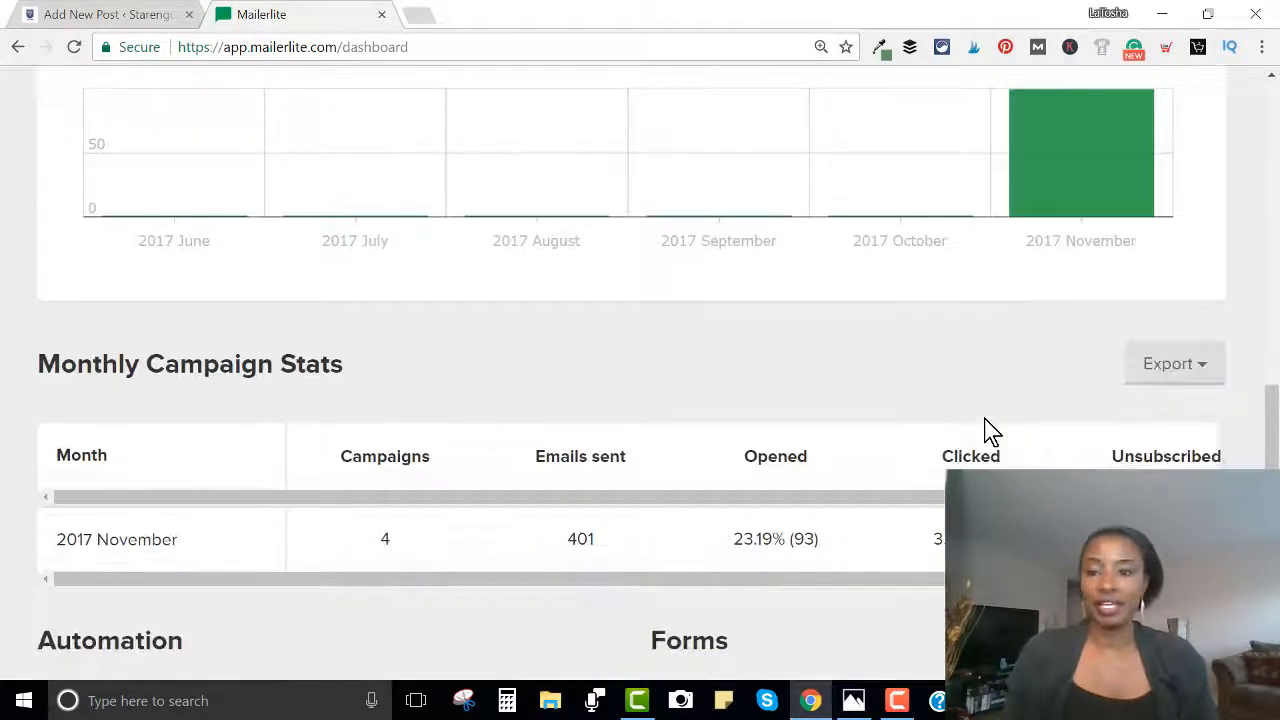
pyautogui.scroll(-1, 990, 425)
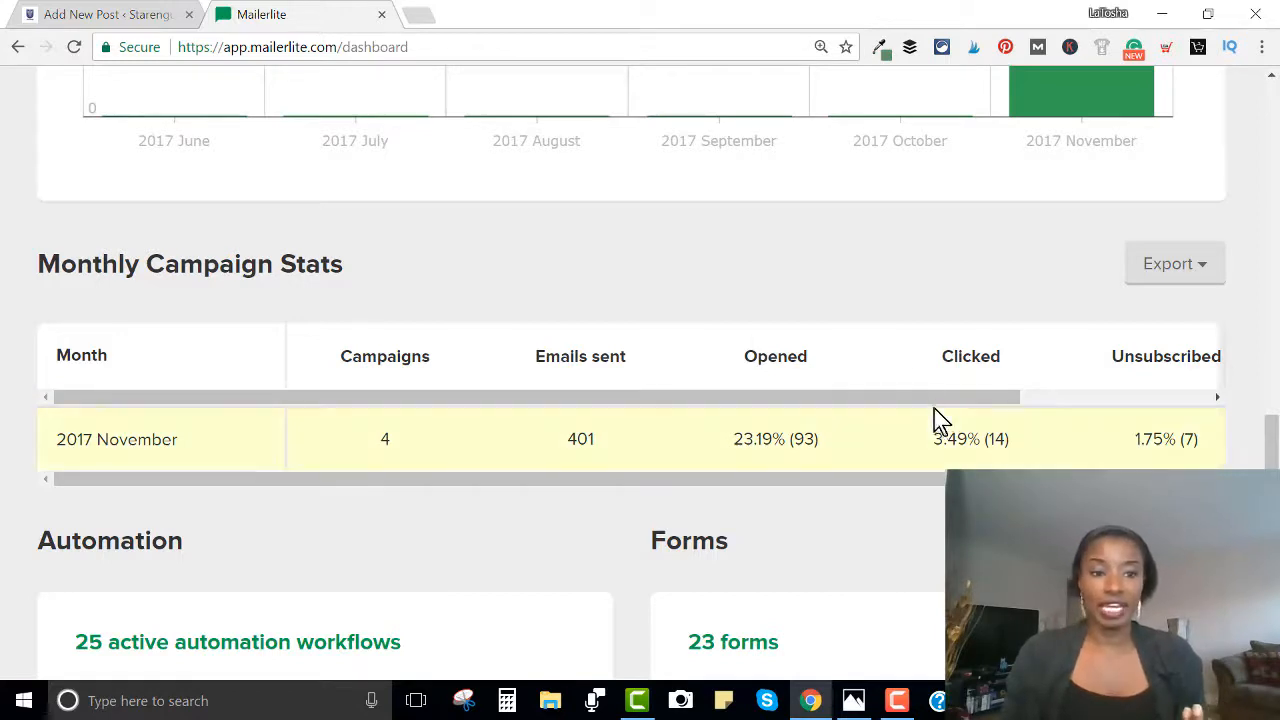
pyautogui.click(883, 482)
pyautogui.scroll(-1, 709, 461)
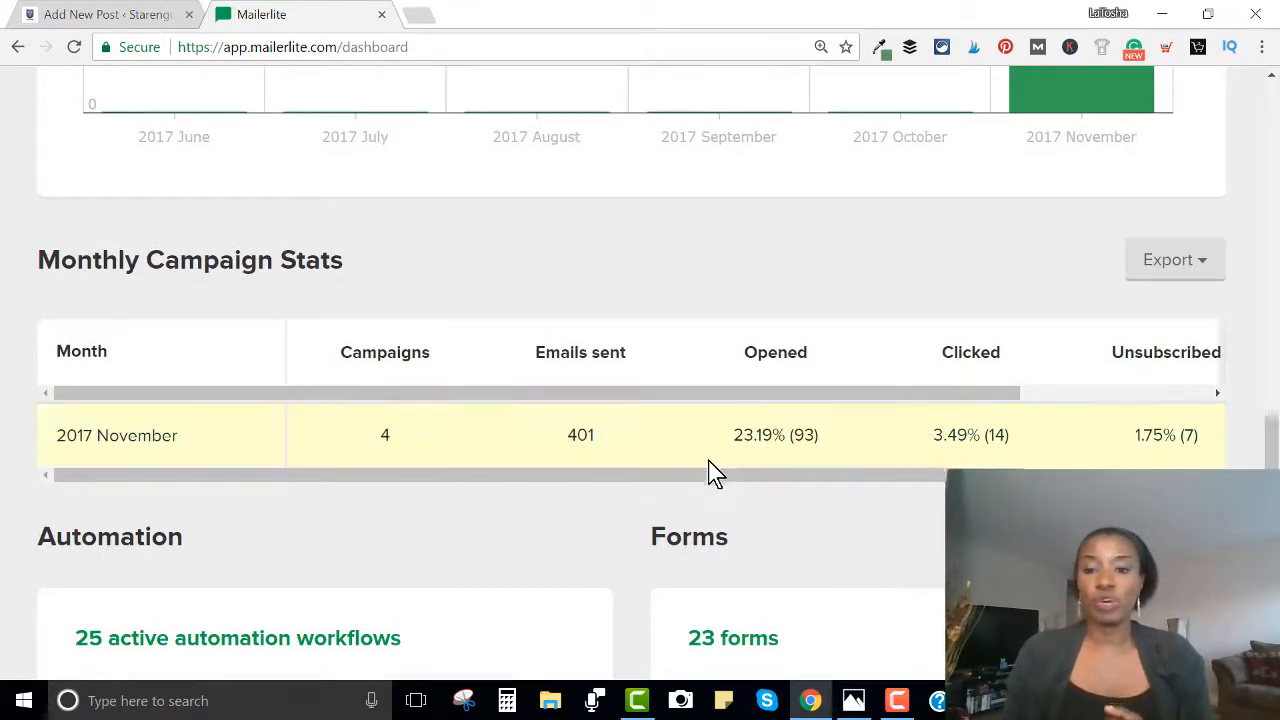
pyautogui.scroll(-2, 712, 470)
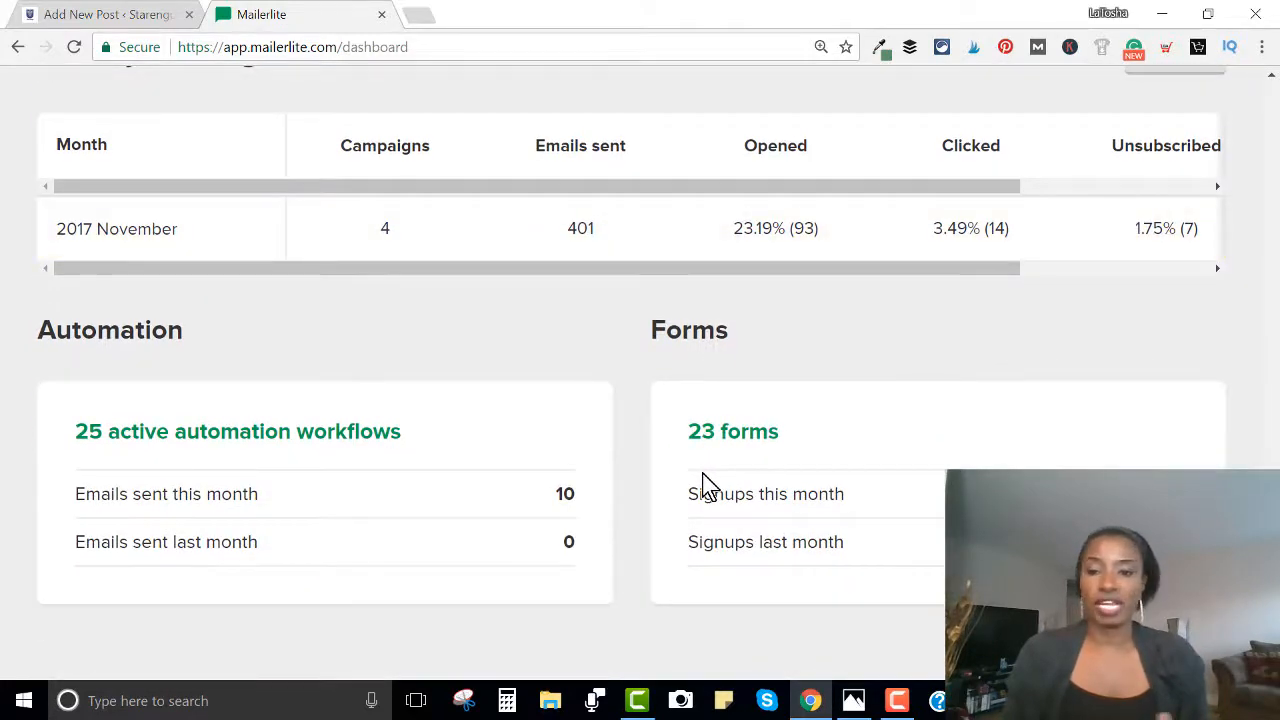
pyautogui.scroll(10, 703, 486)
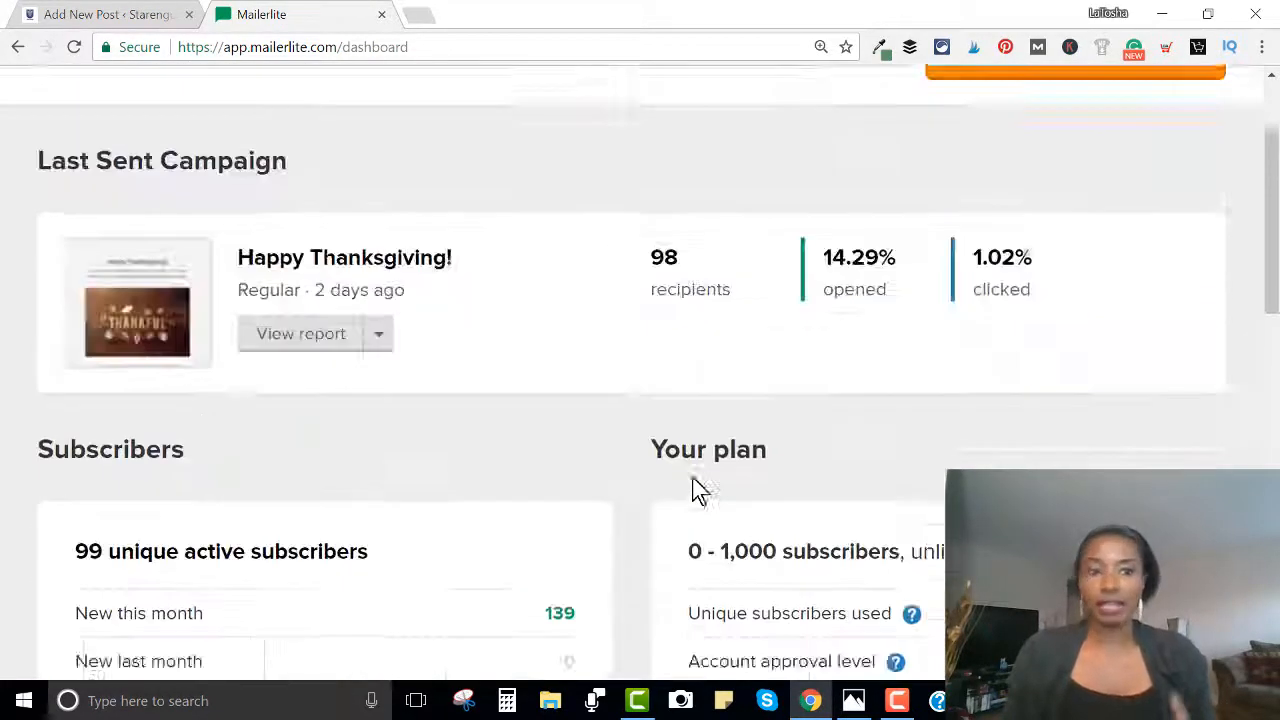
pyautogui.scroll(2, 700, 490)
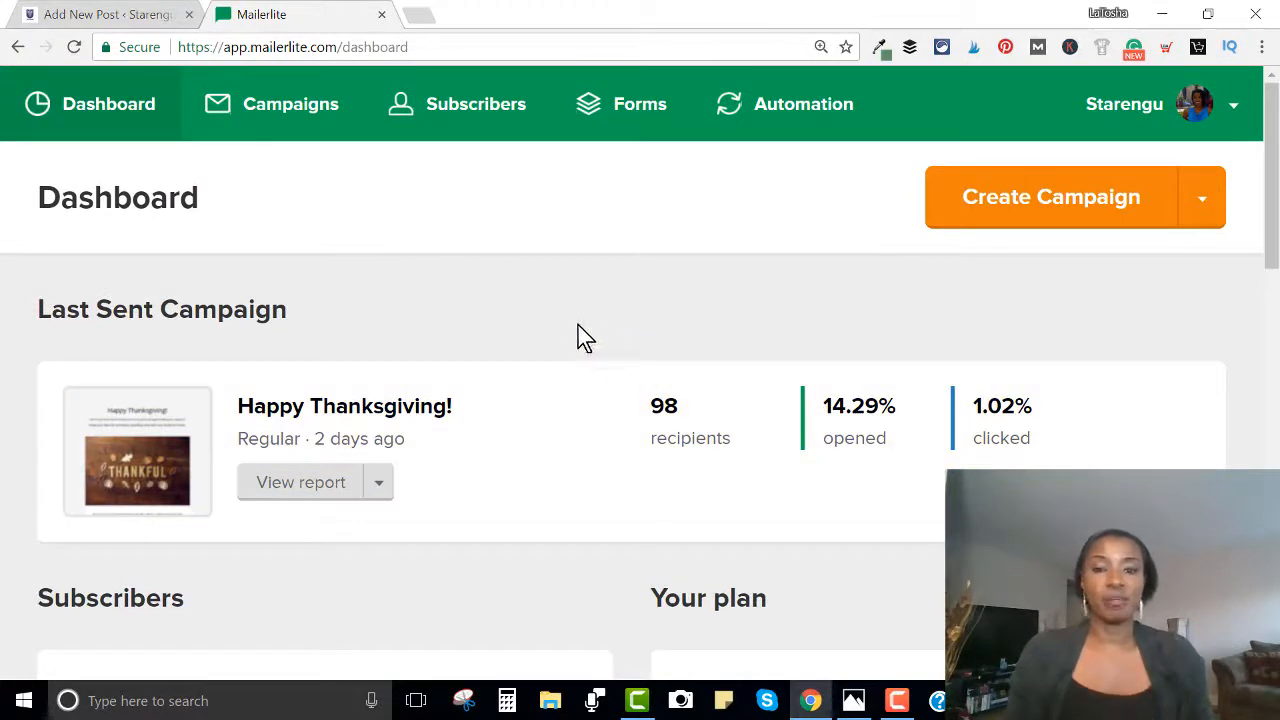
# Step: Go to the Campaigns page listing the 4 sent campaigns
pyautogui.click(280, 128)
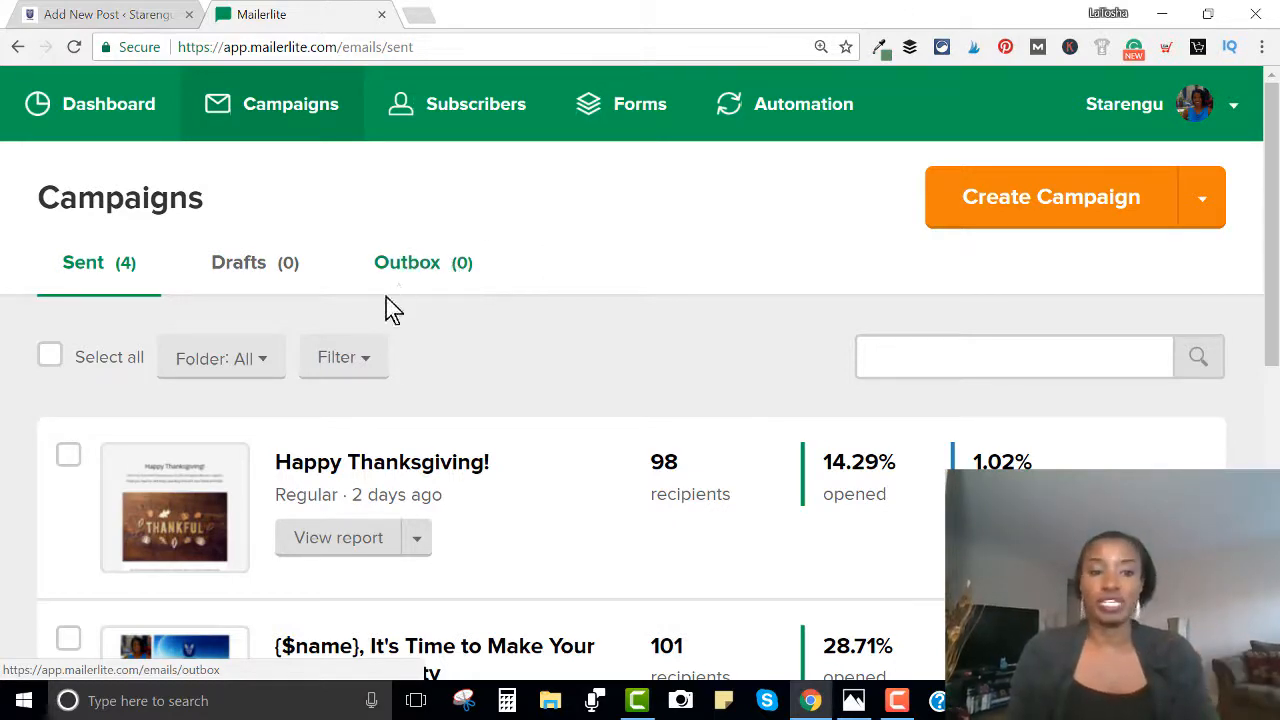
# Step: Add a campaign folder named 'Old Campaigns' from the Folder dropdown, then close the list
pyautogui.click(268, 361)
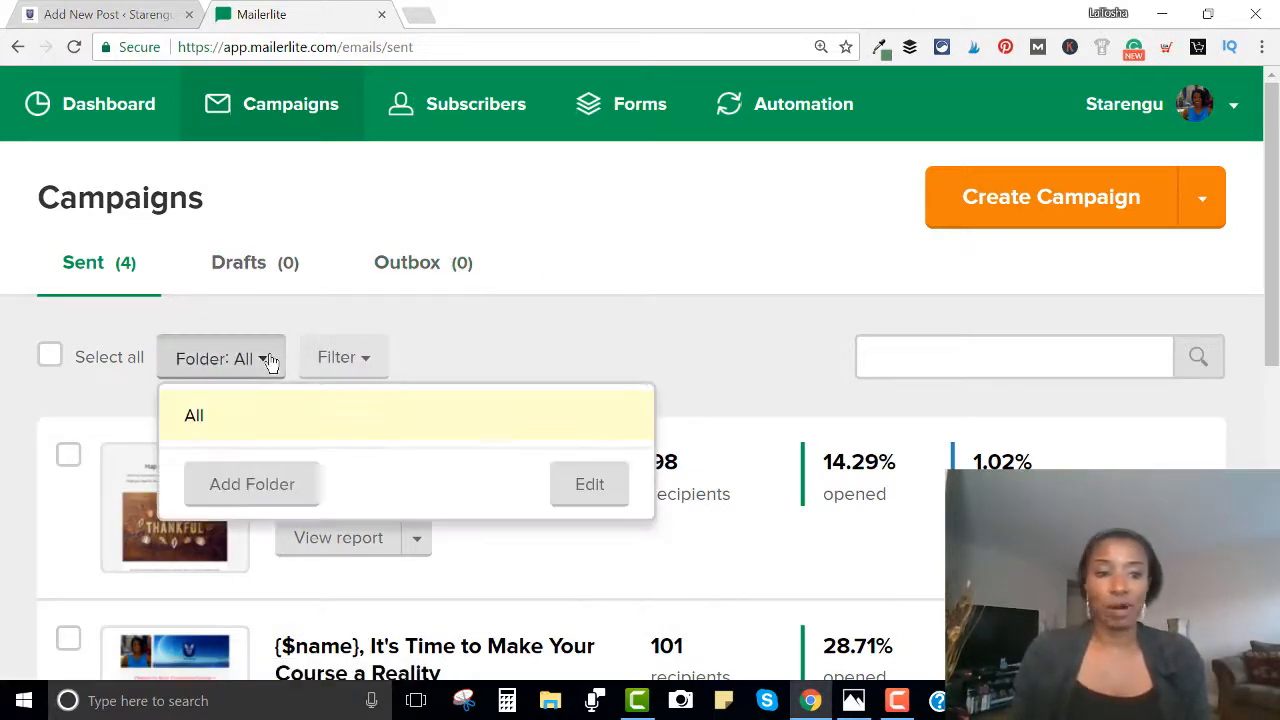
pyautogui.click(272, 492)
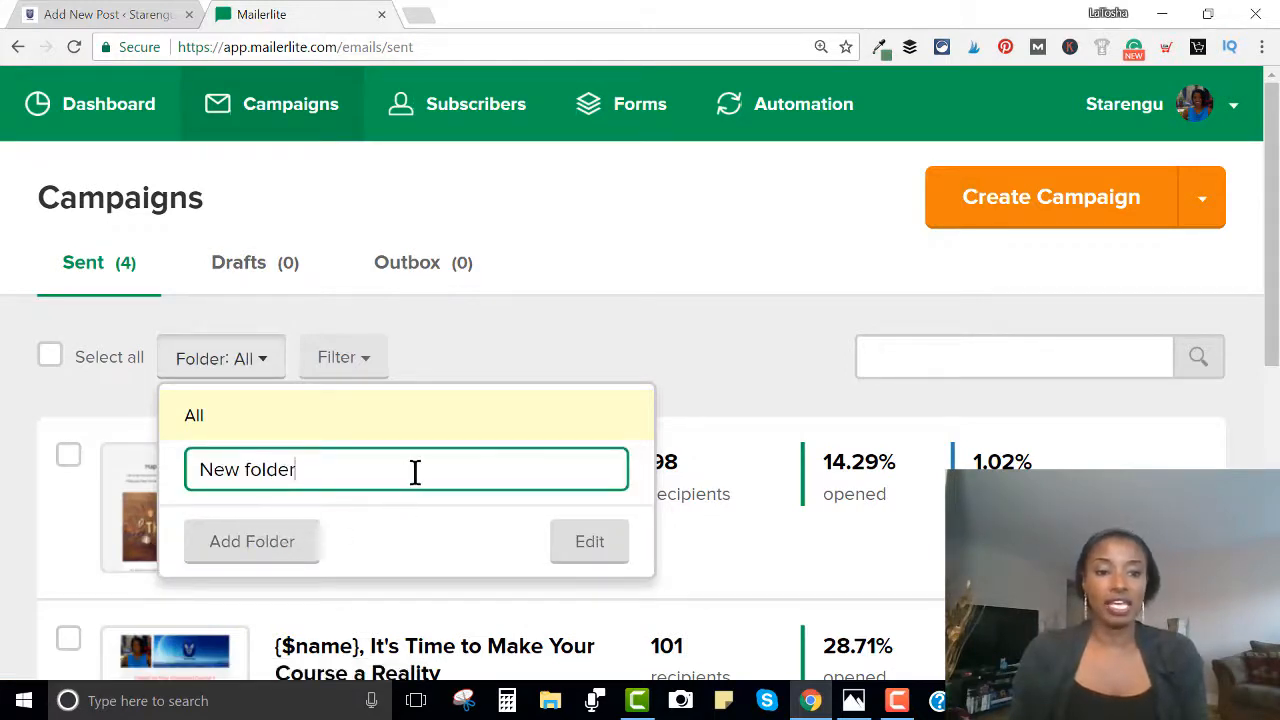
pyautogui.moveTo(415, 473); pyautogui.dragTo(201, 514)
pyautogui.write('Old')
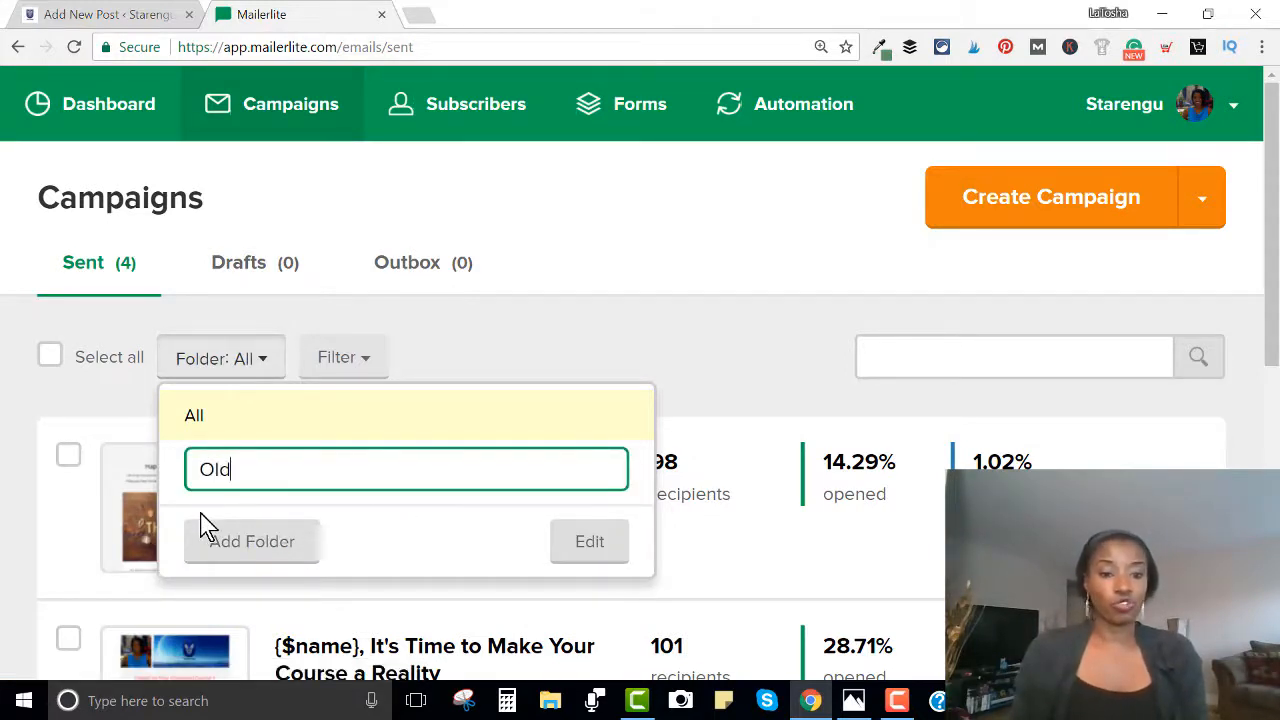
pyautogui.write(' Campaig')
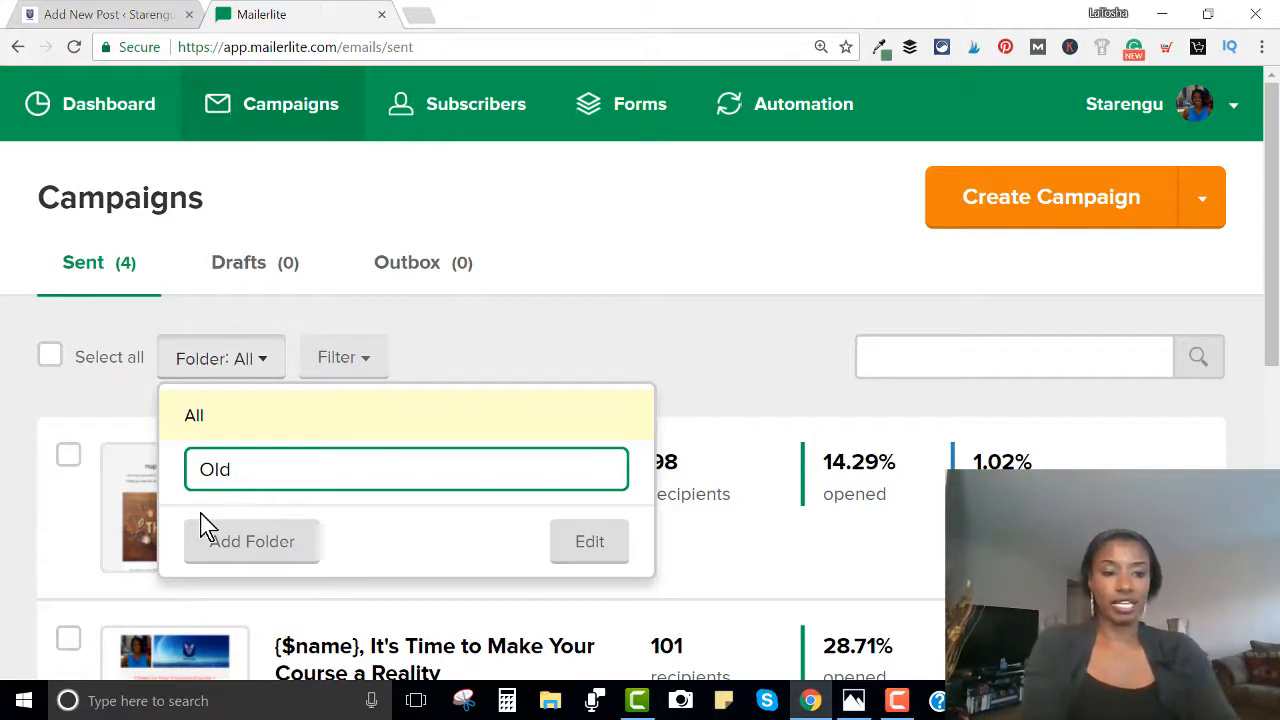
pyautogui.write('ns')
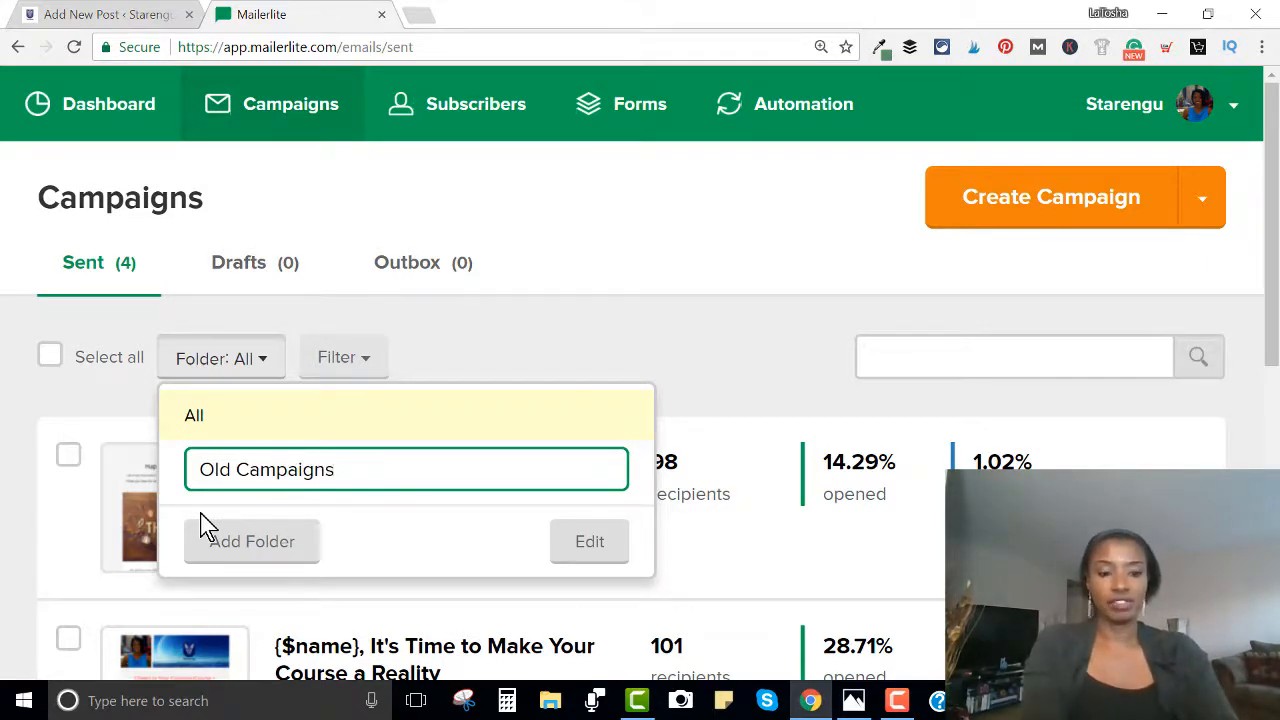
pyautogui.click(202, 535)
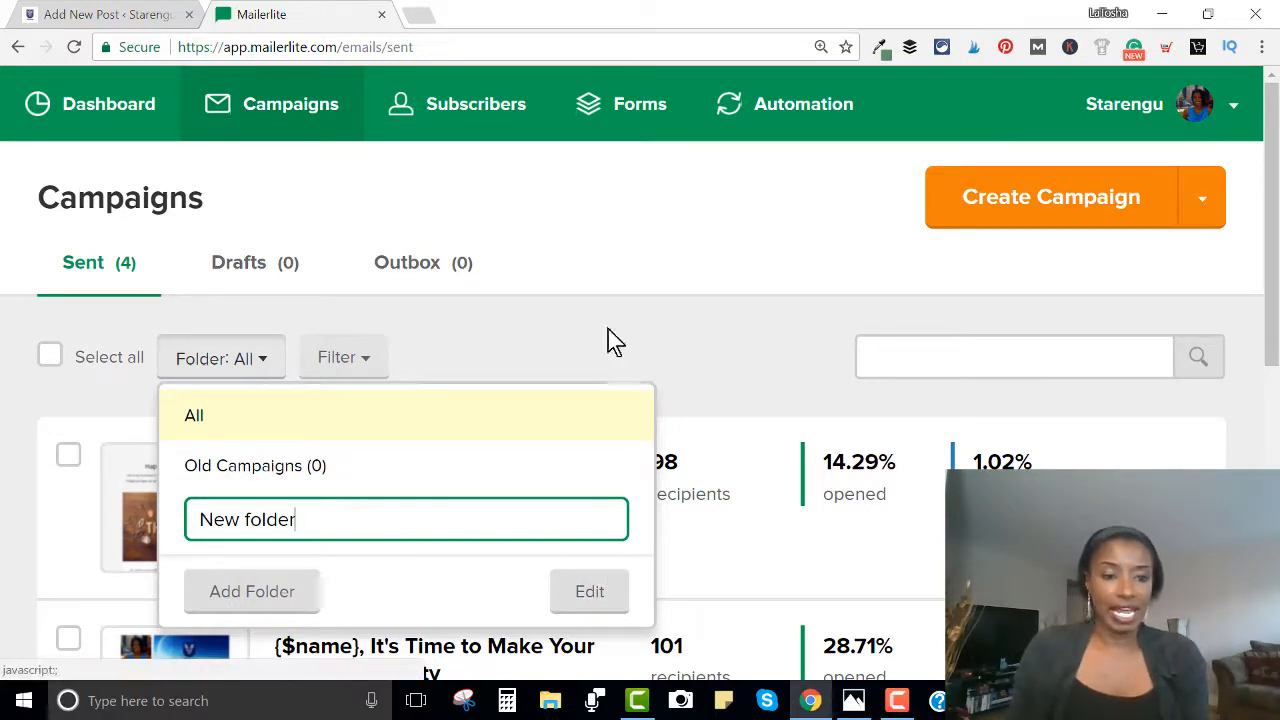
pyautogui.click(674, 324)
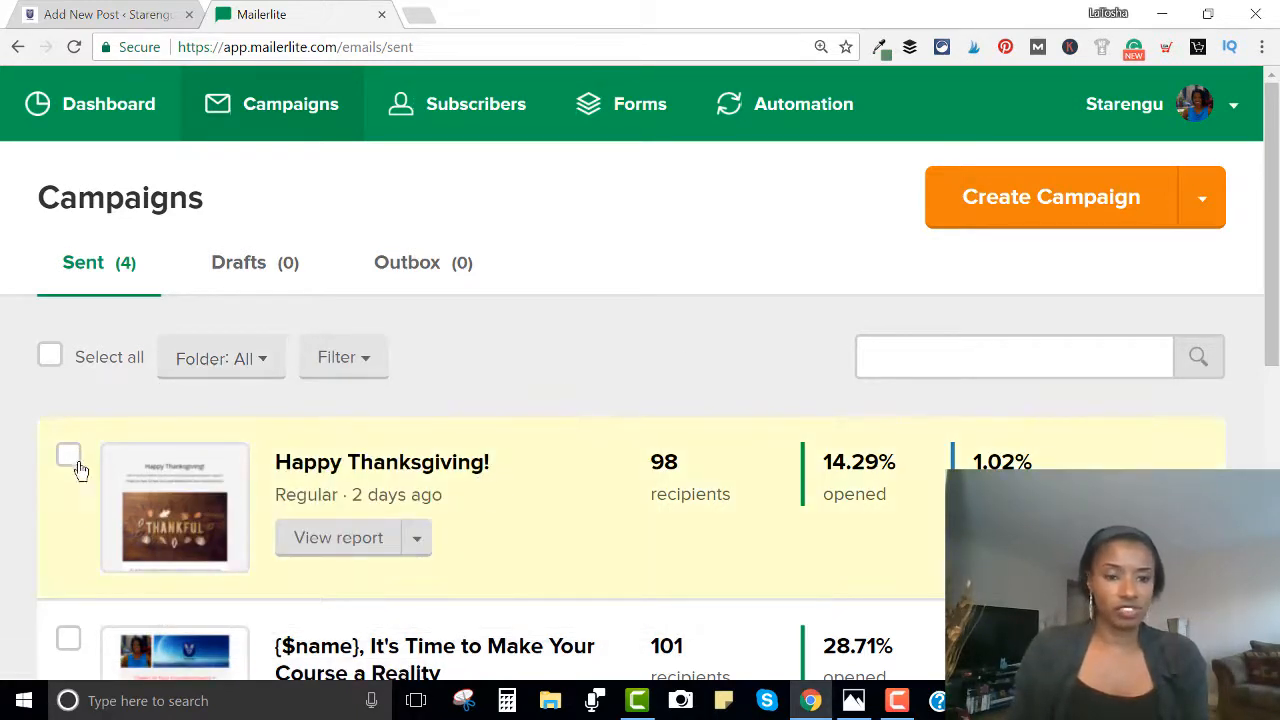
# Step: Select the sent campaigns and filter the list to the Old Campaigns folder
pyautogui.click(50, 358)
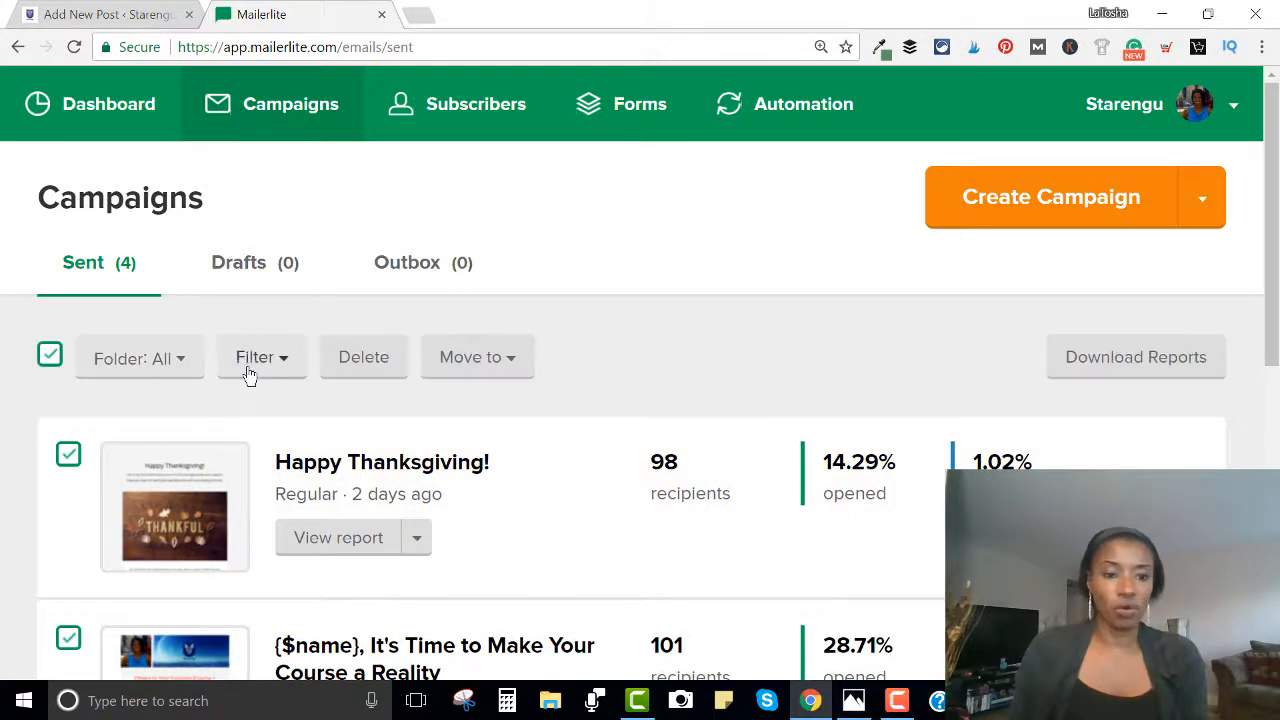
pyautogui.click(274, 363)
pyautogui.click(274, 363)
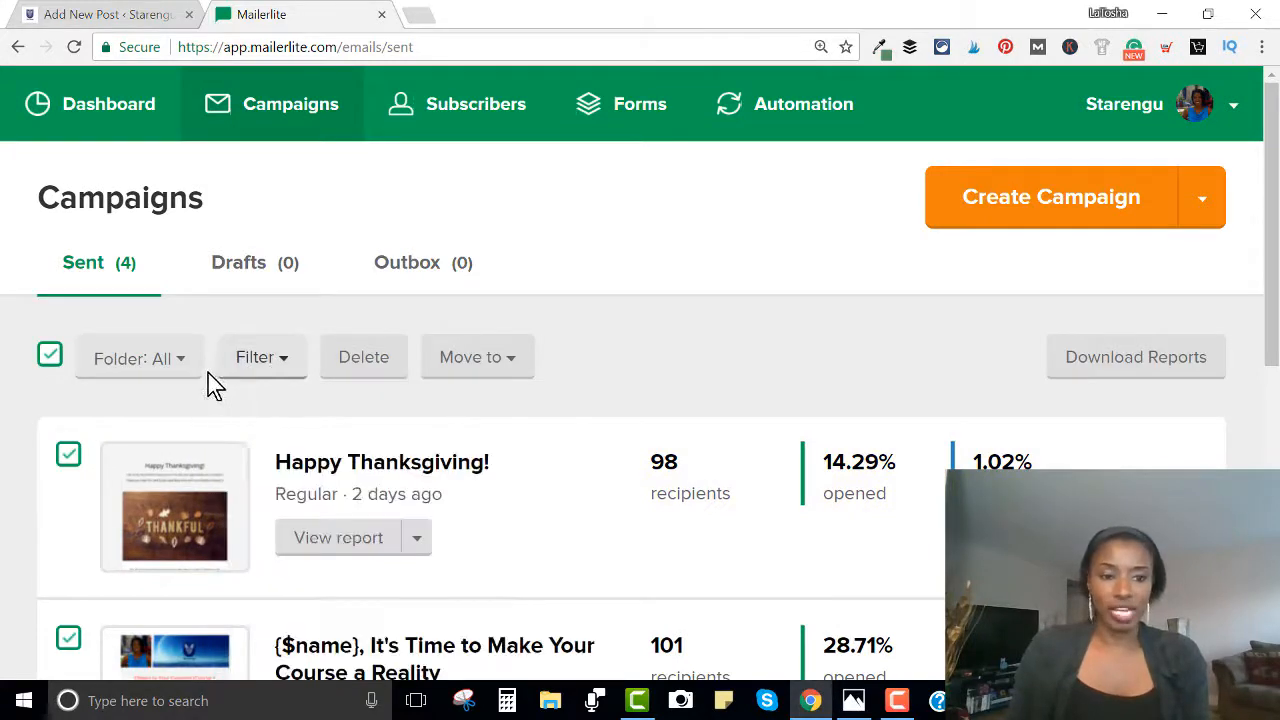
pyautogui.click(170, 372)
pyautogui.click(143, 470)
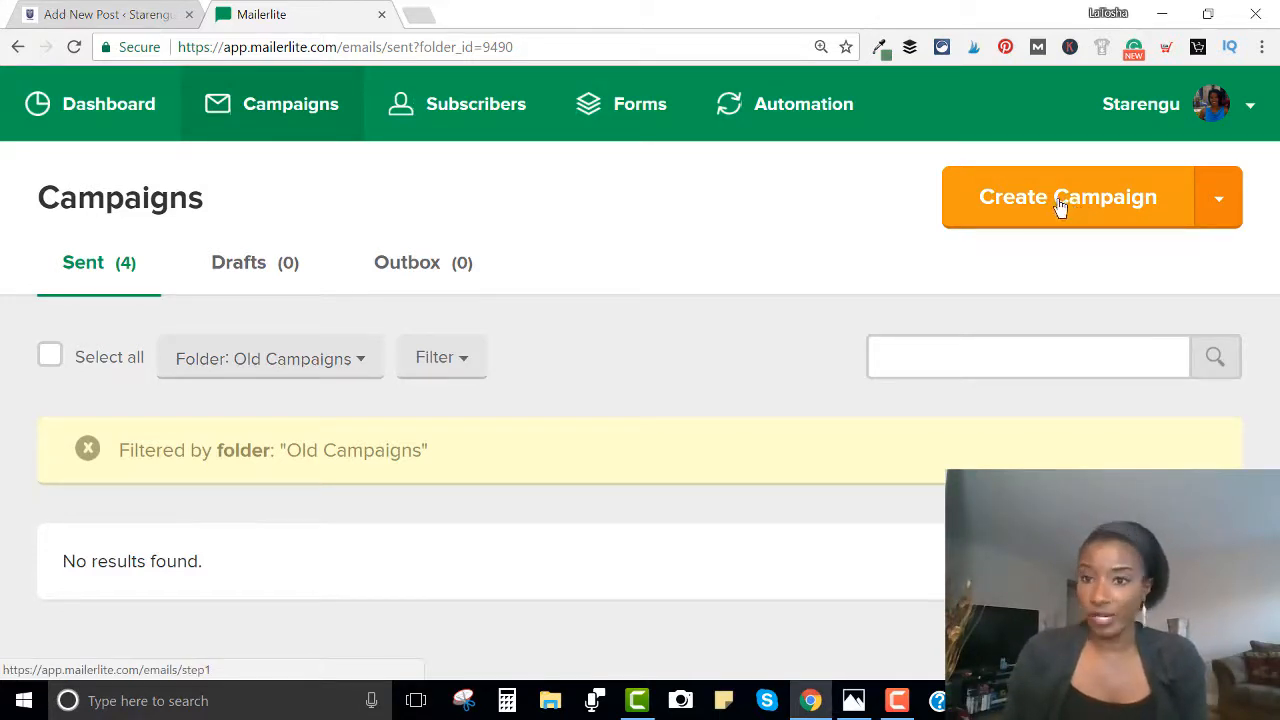
# Step: Dismiss the campaign type choices without creating one and go to Subscribers
pyautogui.click(1221, 200)
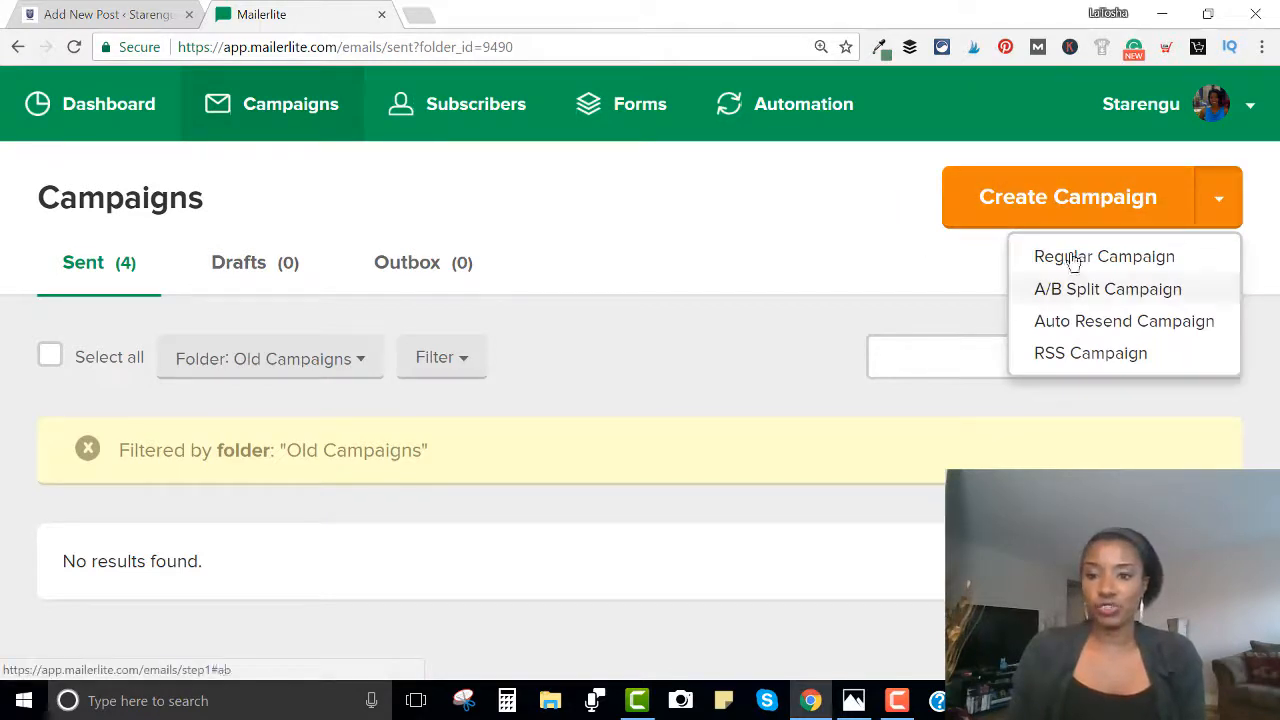
pyautogui.click(438, 188)
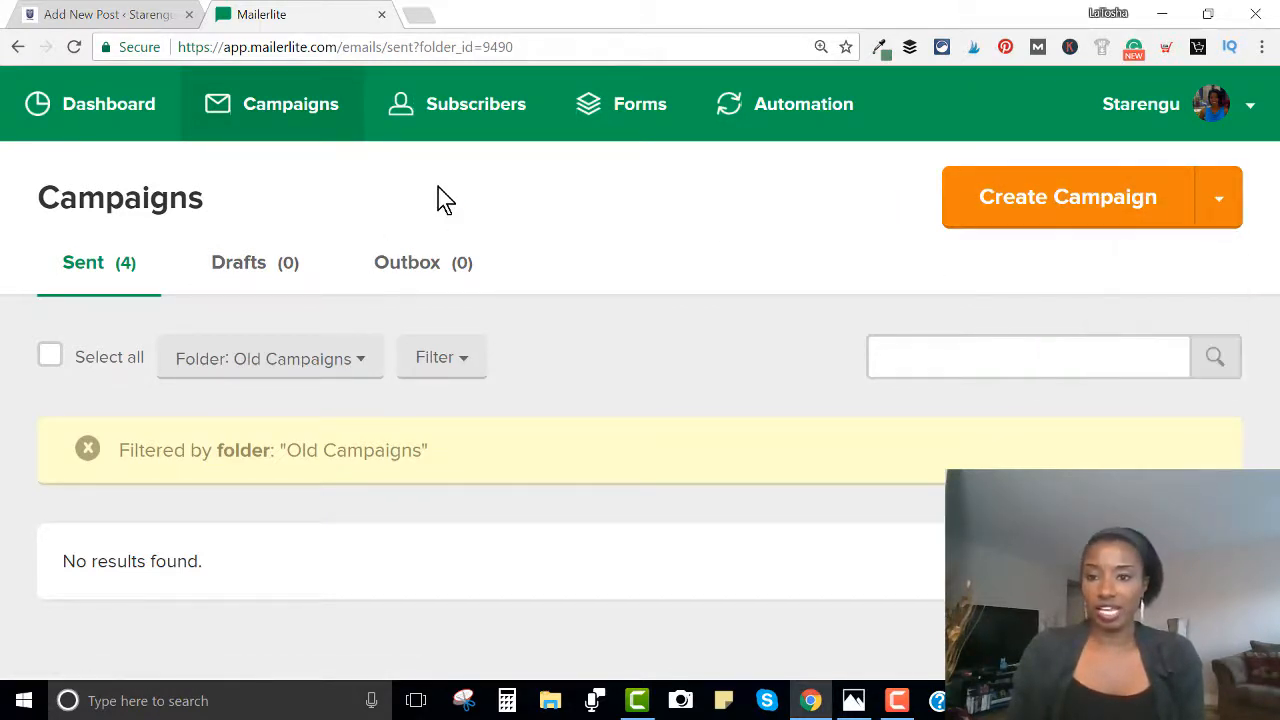
pyautogui.click(460, 117)
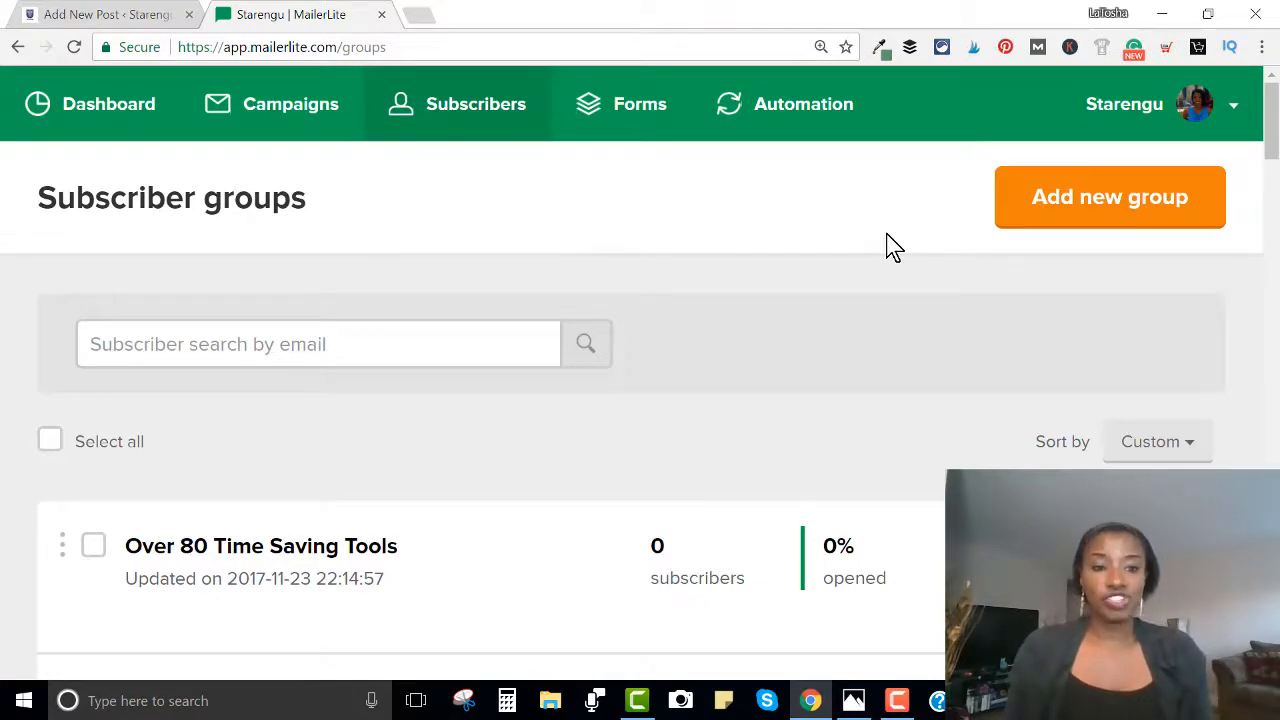
pyautogui.scroll(-1, 716, 305)
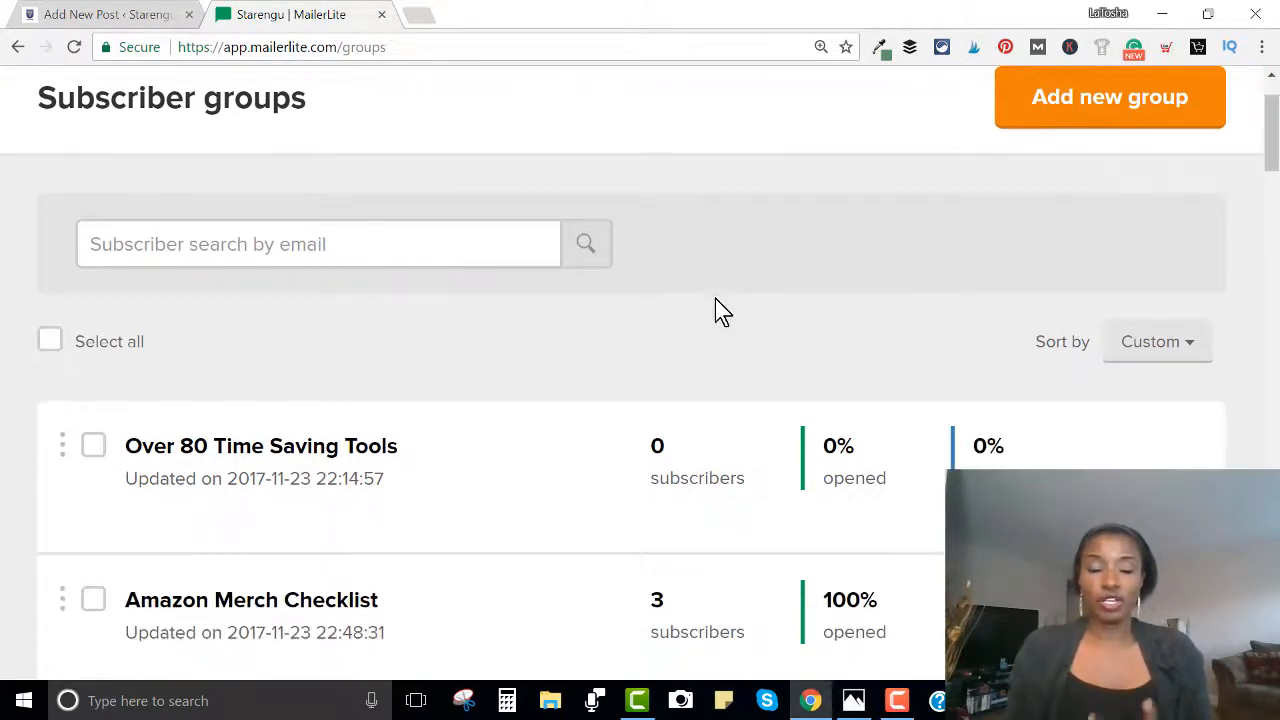
pyautogui.scroll(-1, 722, 312)
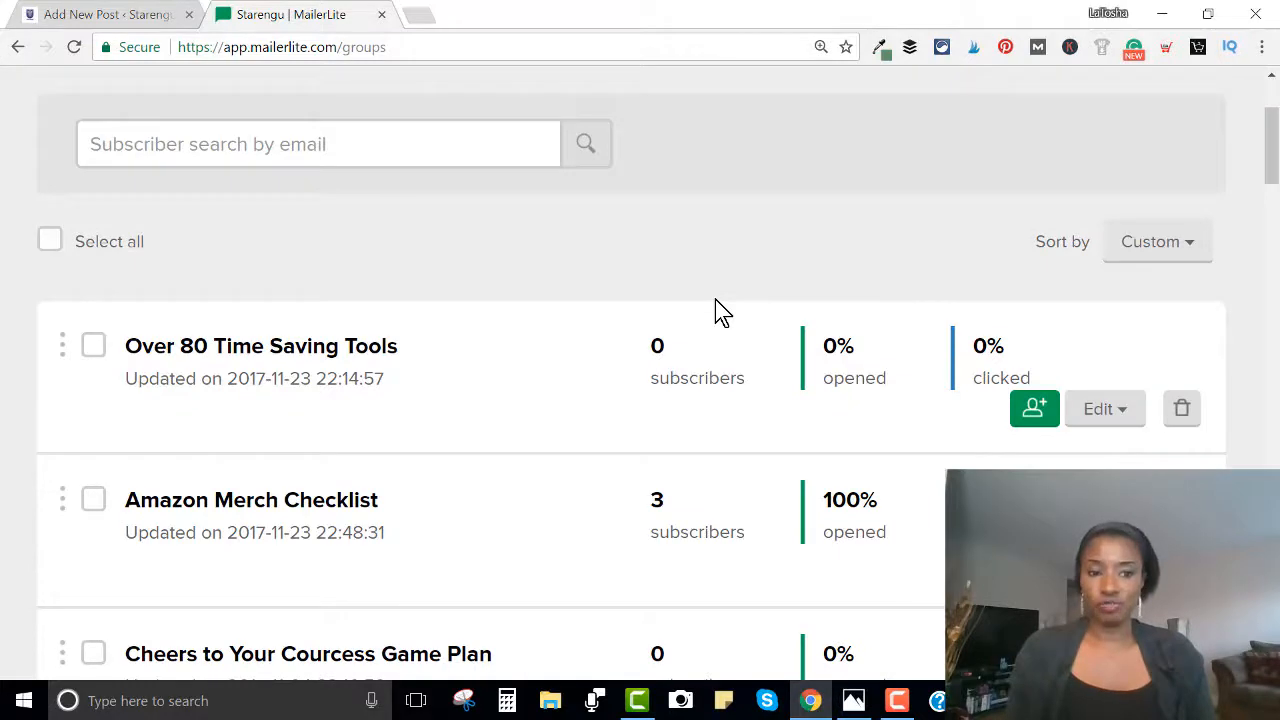
pyautogui.scroll(2, 715, 303)
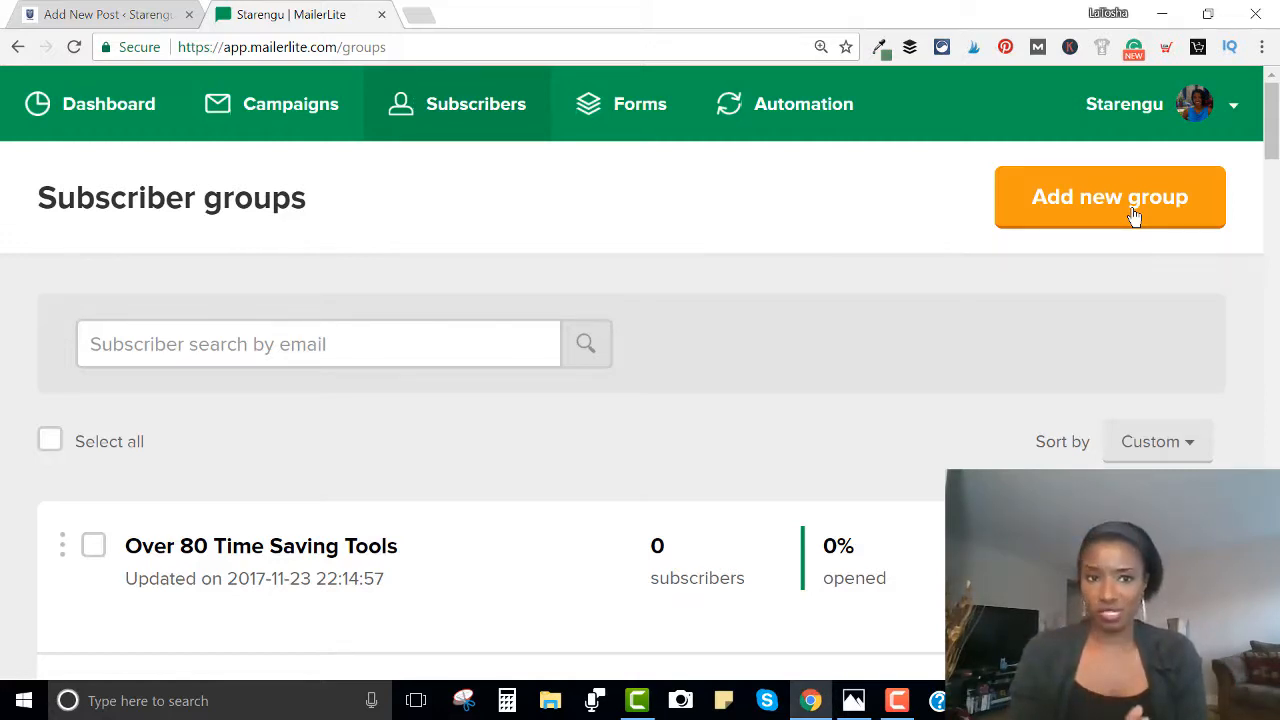
# Step: Create a subscriber group named 'Test' and open it from the groups list
pyautogui.click(1133, 215)
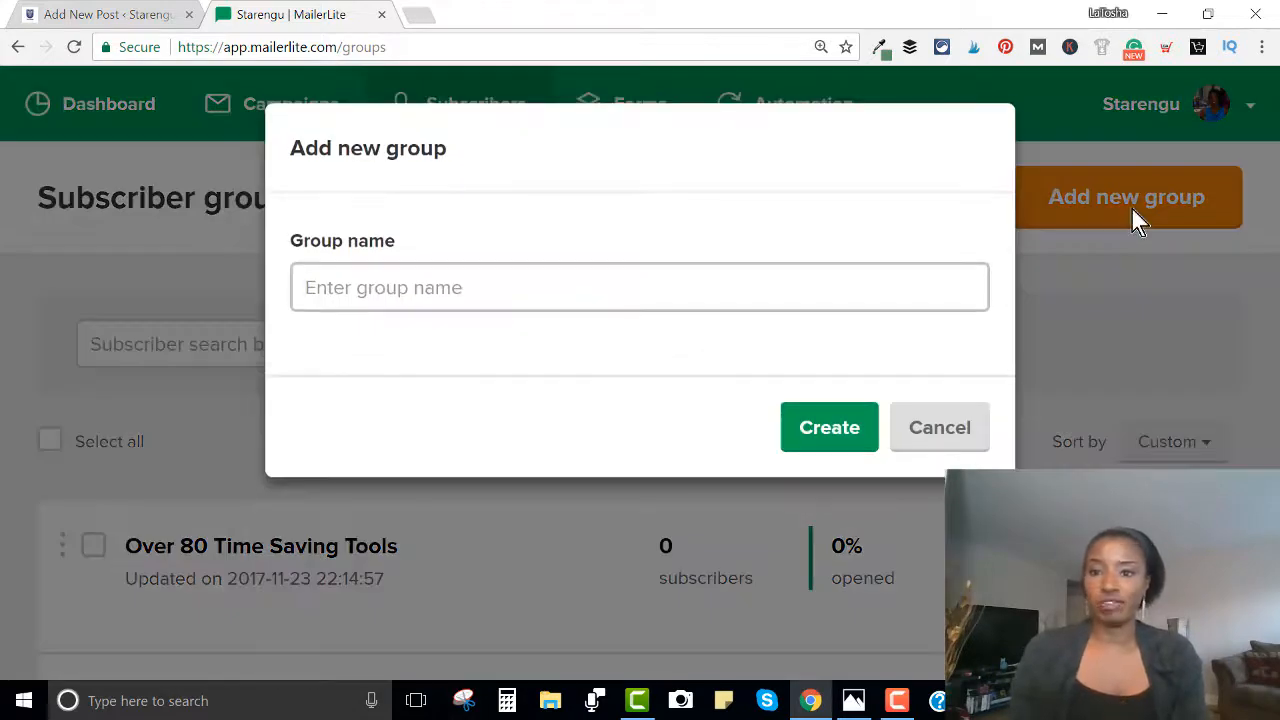
pyautogui.write('Test')
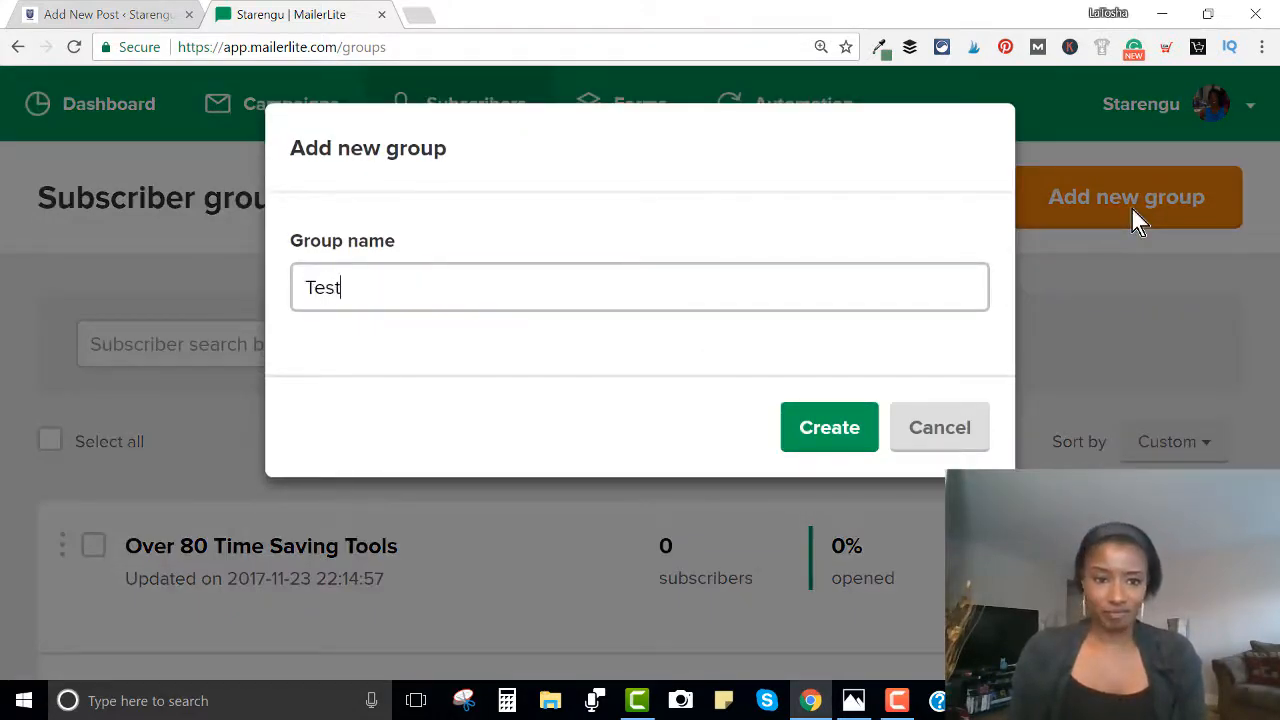
pyautogui.click(810, 445)
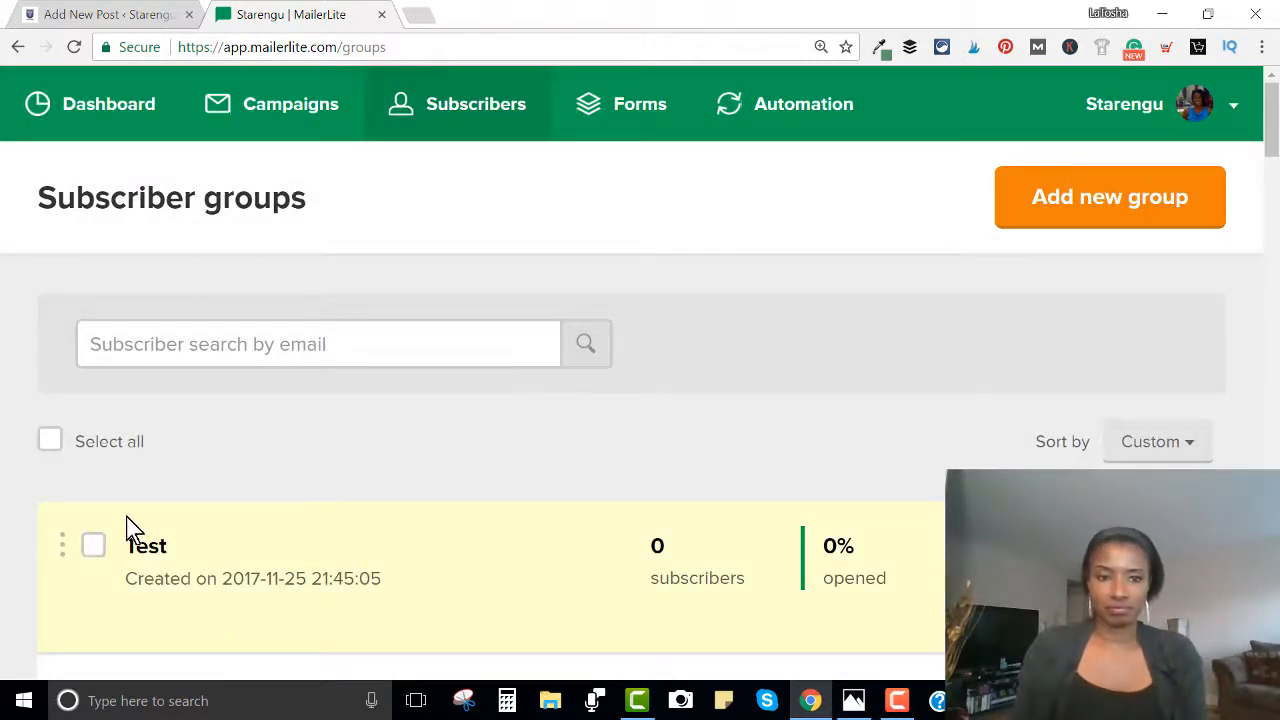
pyautogui.scroll(-1, 130, 527)
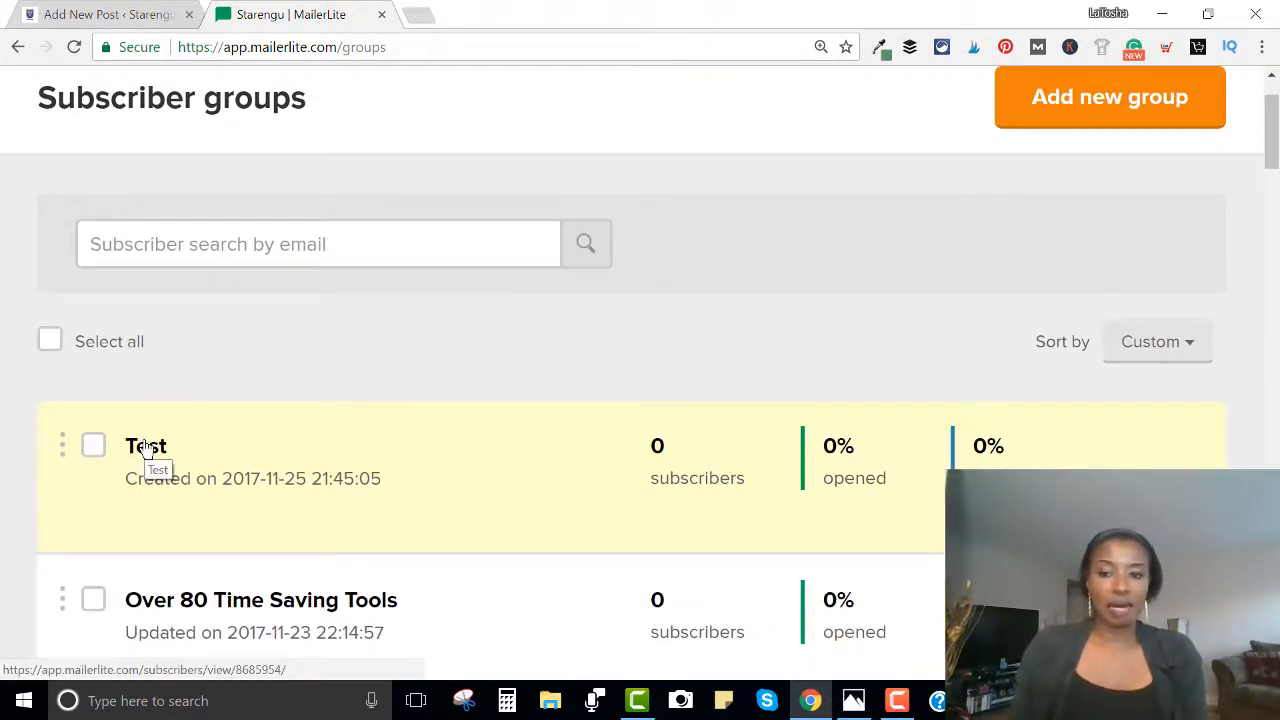
pyautogui.click(146, 446)
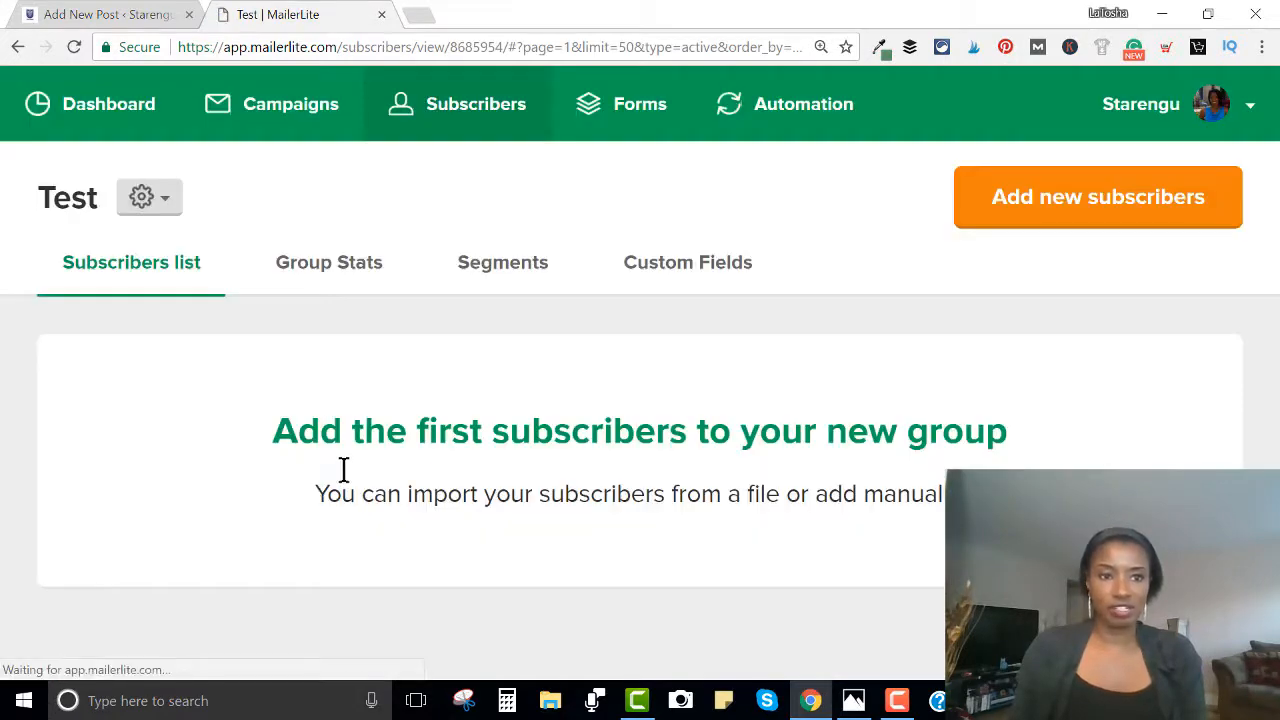
# Step: Start adding new subscribers to the empty Test group
pyautogui.click(1027, 210)
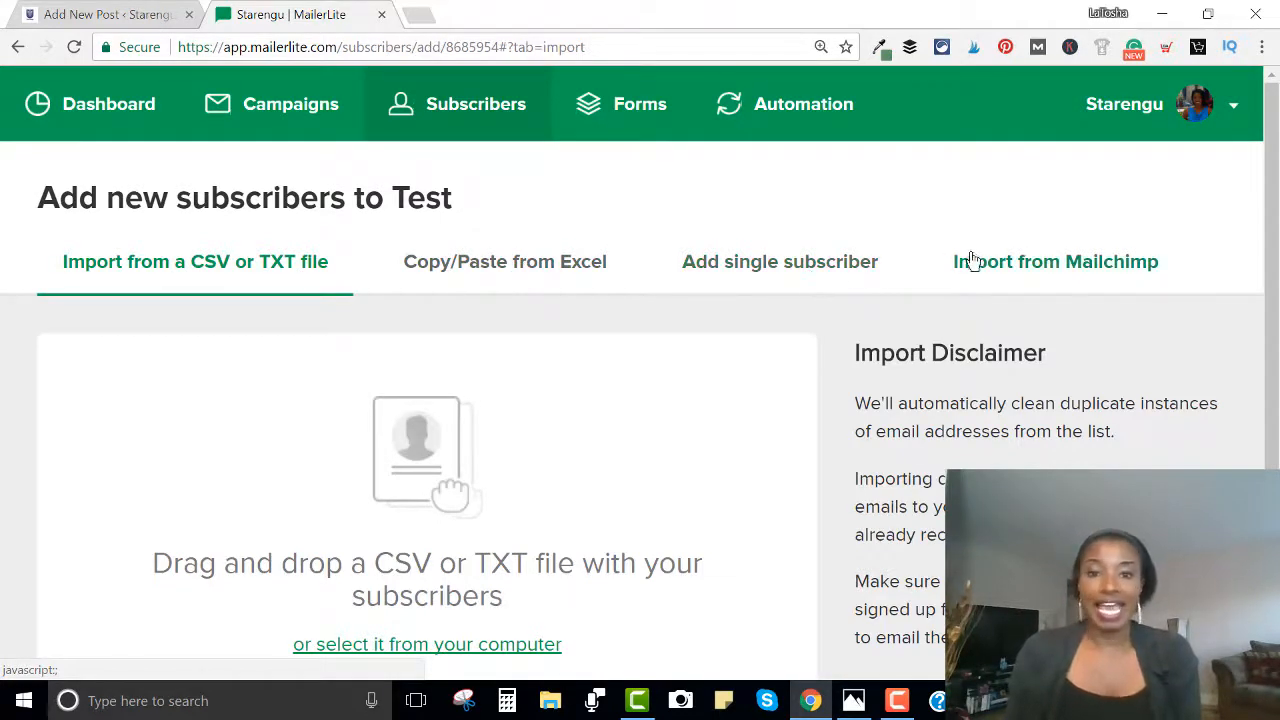
# Step: Pick Import from Mailchimp for the Test group and connect the Mailchimp account
pyautogui.scroll(-1, 980, 258)
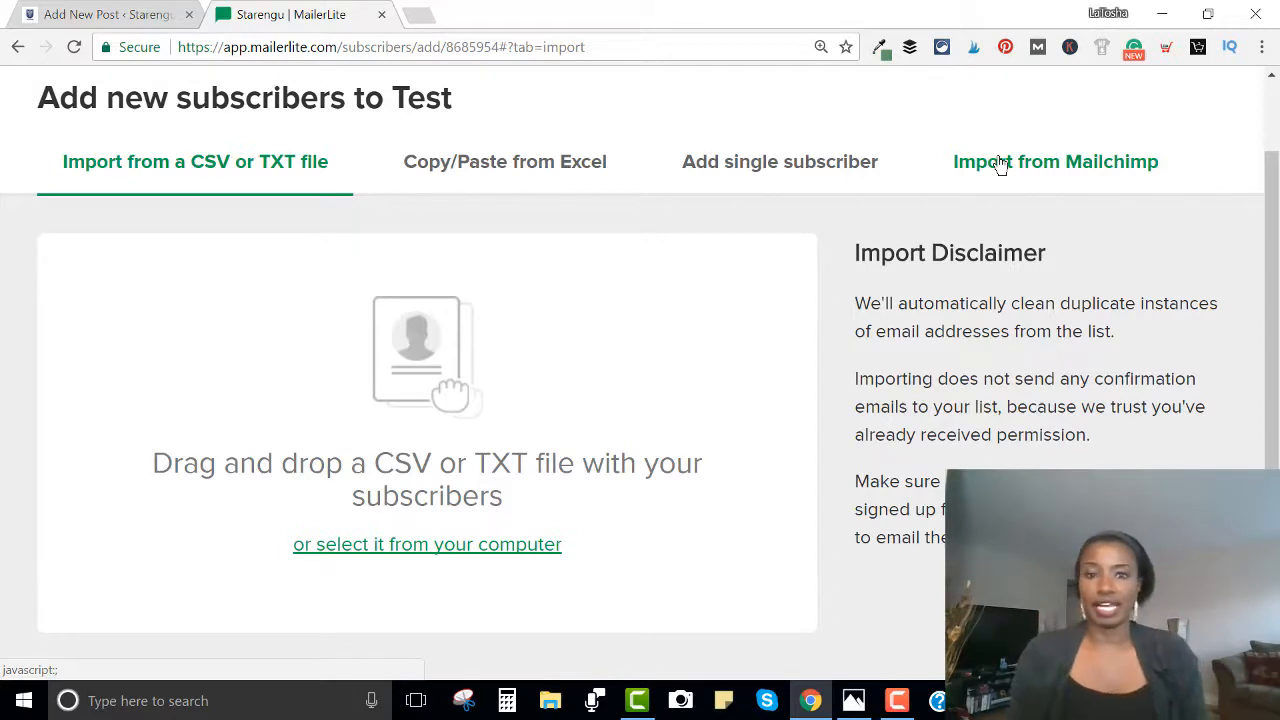
pyautogui.click(1000, 165)
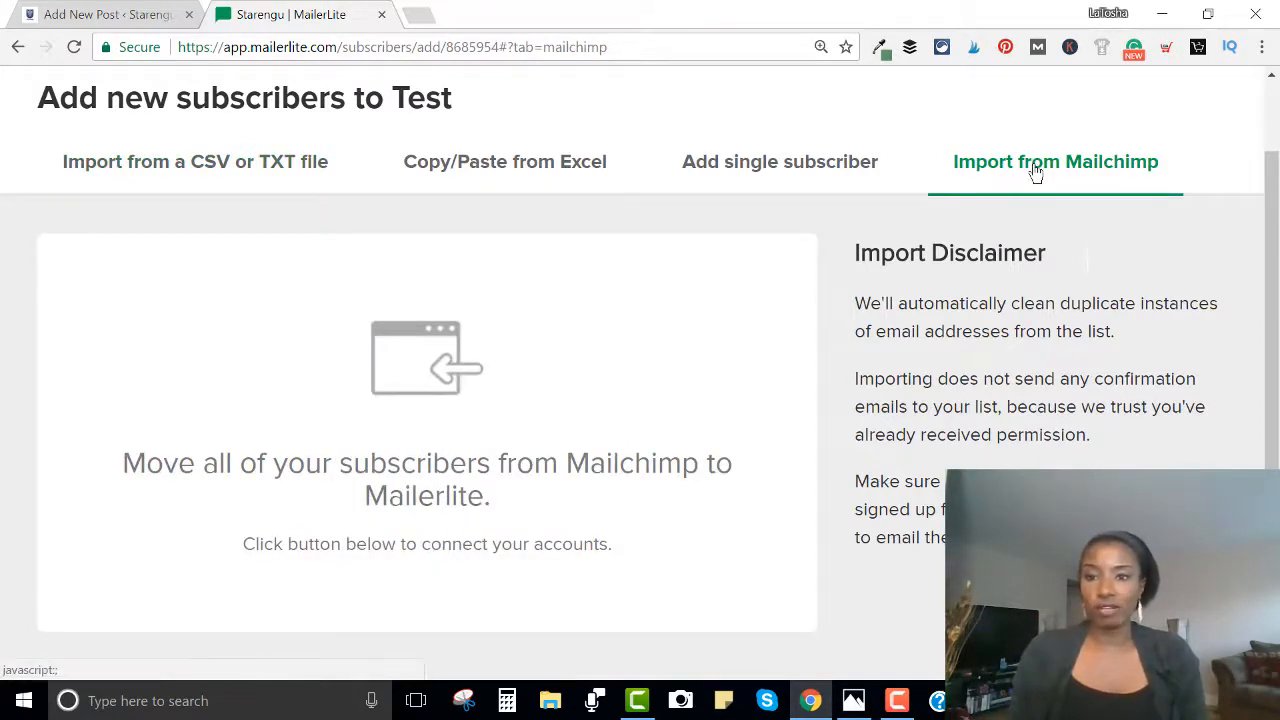
pyautogui.scroll(1, 960, 250)
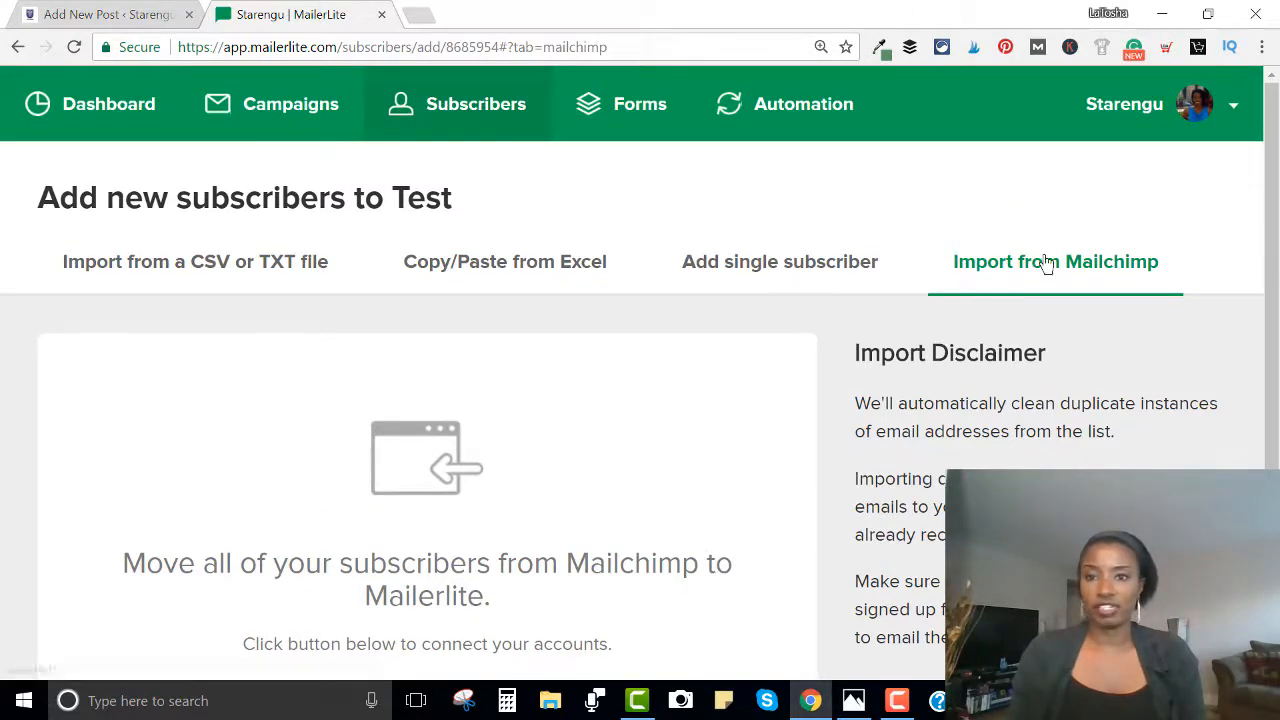
pyautogui.scroll(-1, 880, 337)
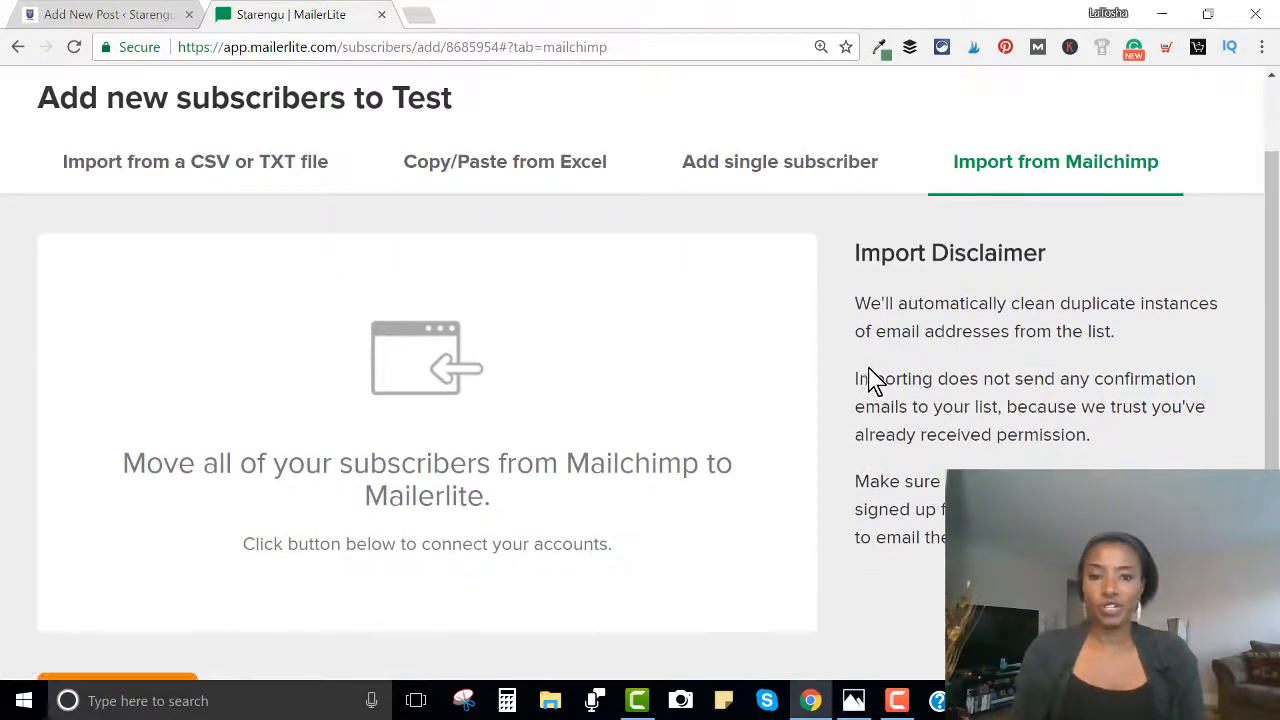
pyautogui.scroll(-1, 867, 372)
pyautogui.scroll(1, 757, 451)
pyautogui.scroll(-1, 757, 451)
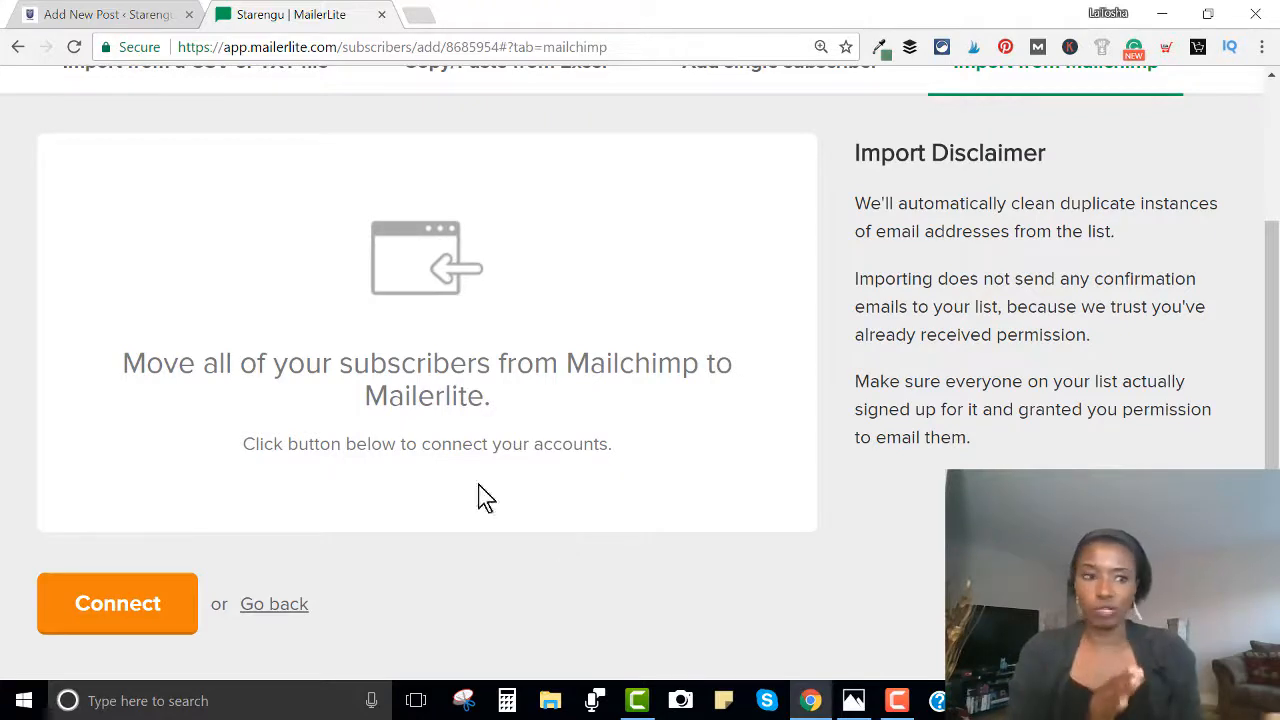
pyautogui.click(113, 610)
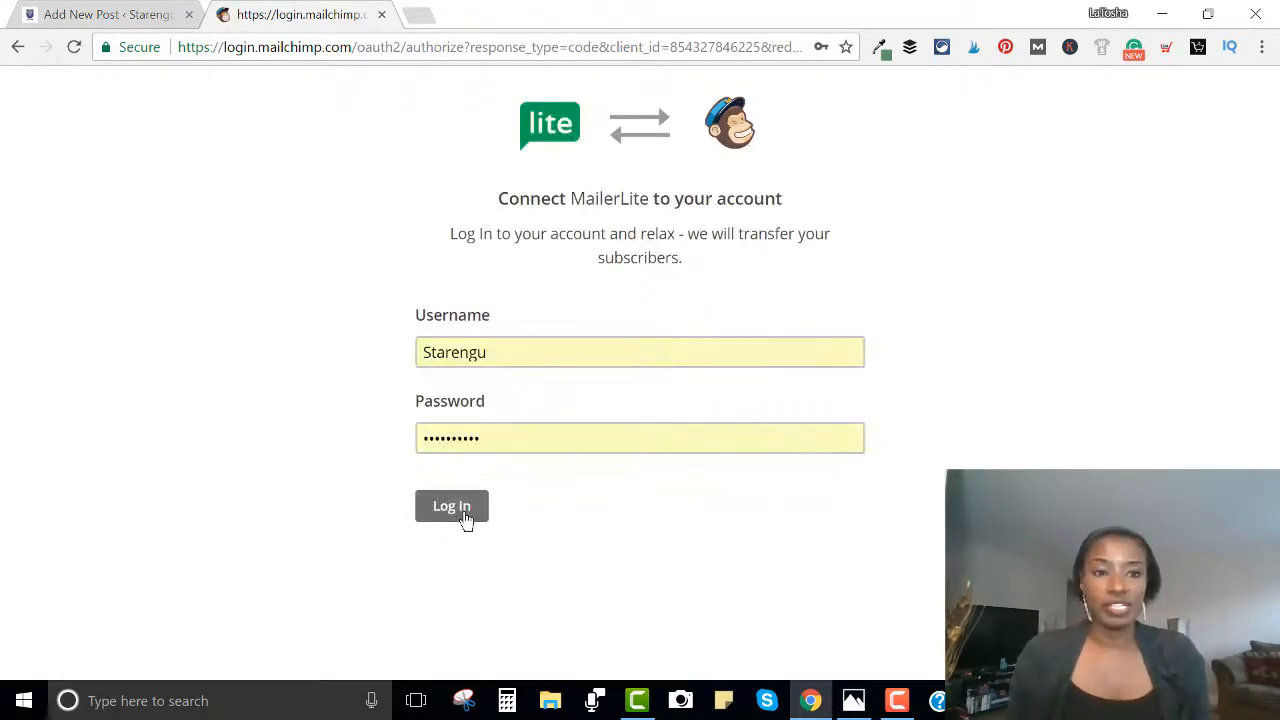
# Step: Authorise the Mailchimp login and look through the Mailchimp lists available for import
pyautogui.click(452, 506)
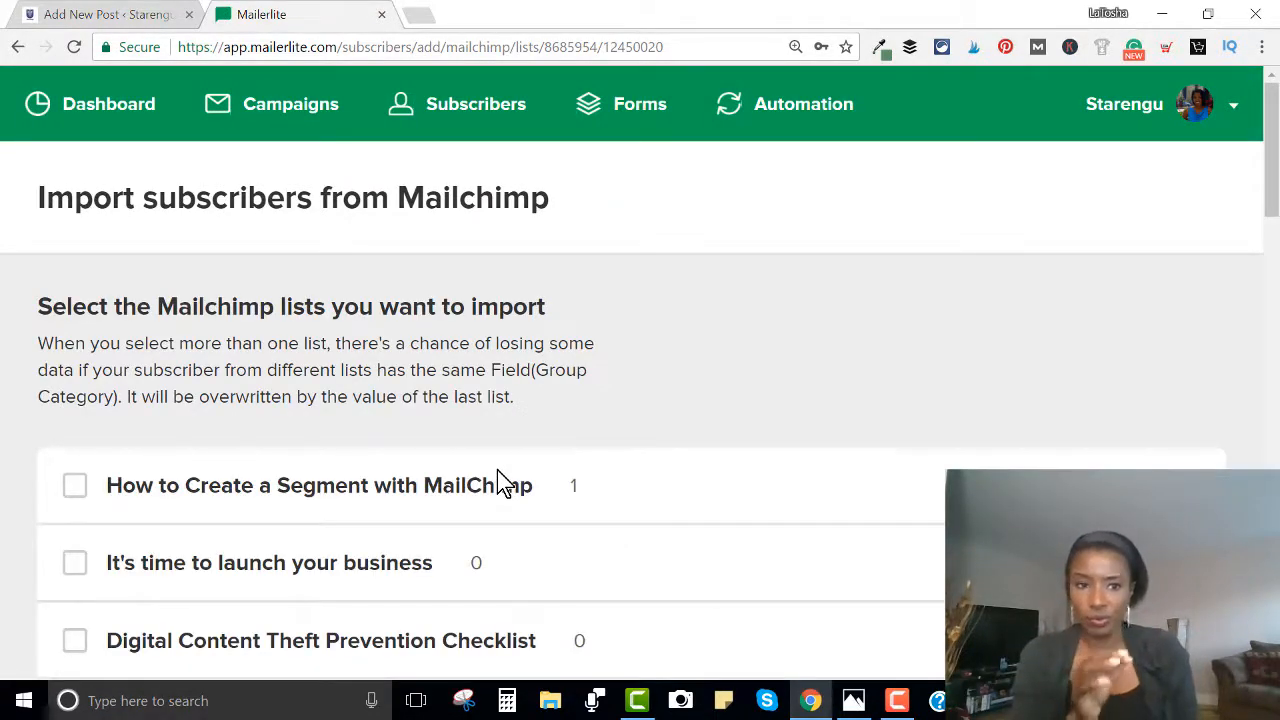
pyautogui.scroll(-1, 505, 478)
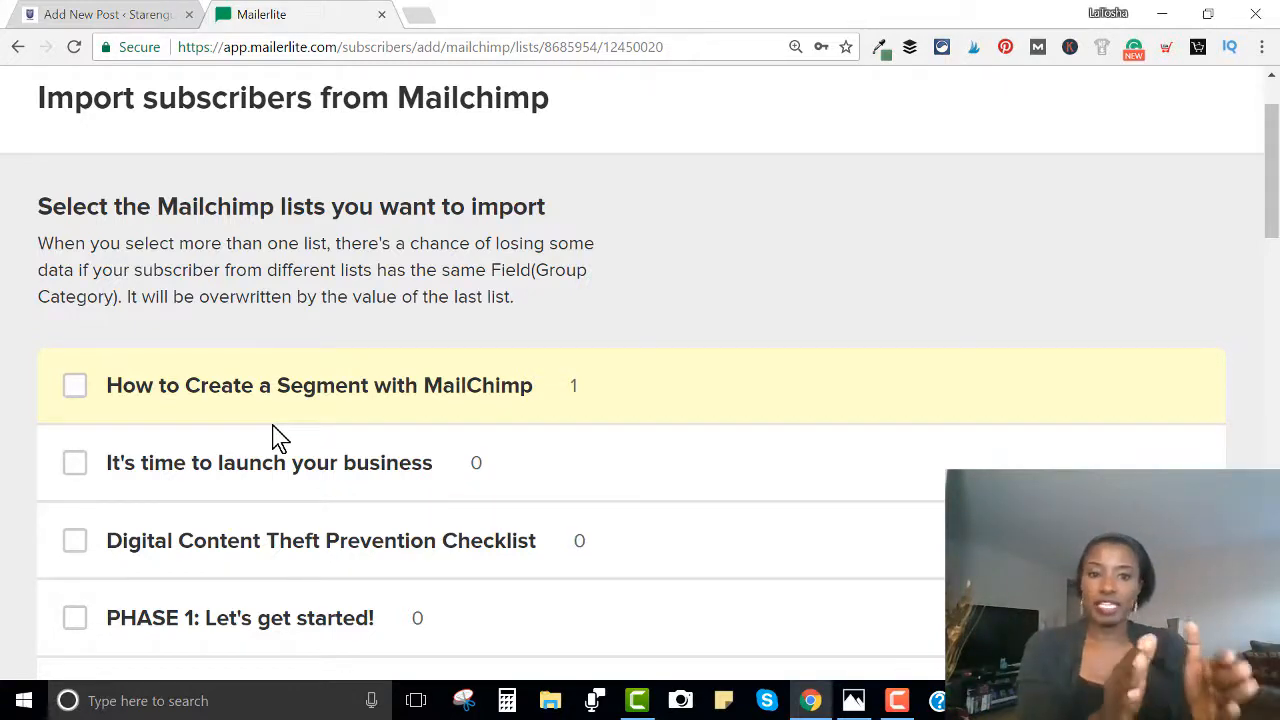
pyautogui.scroll(-1, 278, 437)
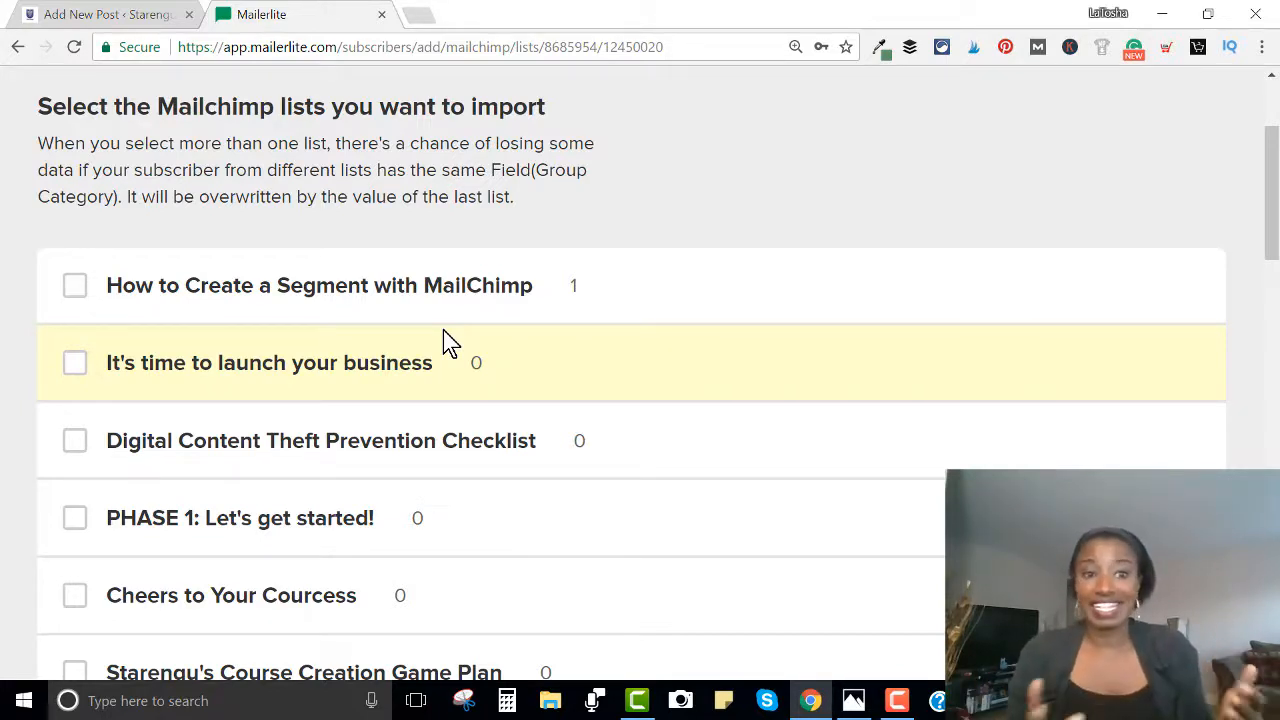
pyautogui.scroll(1, 448, 342)
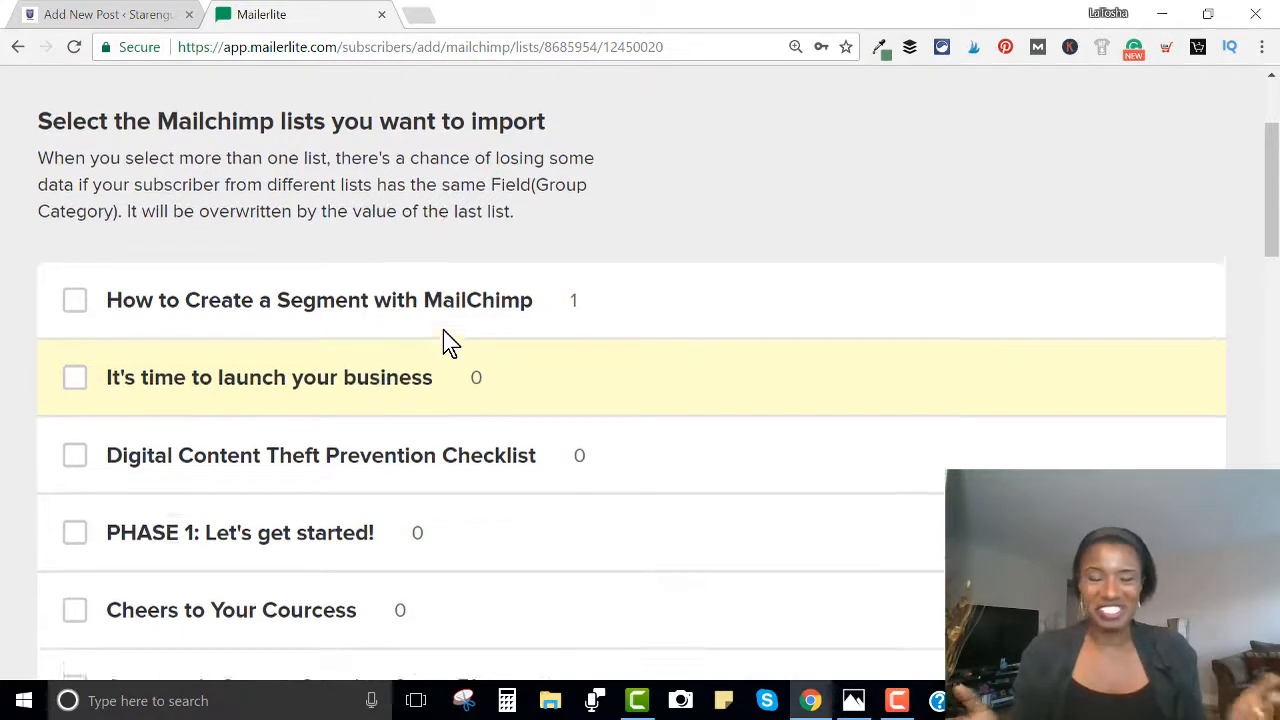
pyautogui.scroll(2, 448, 342)
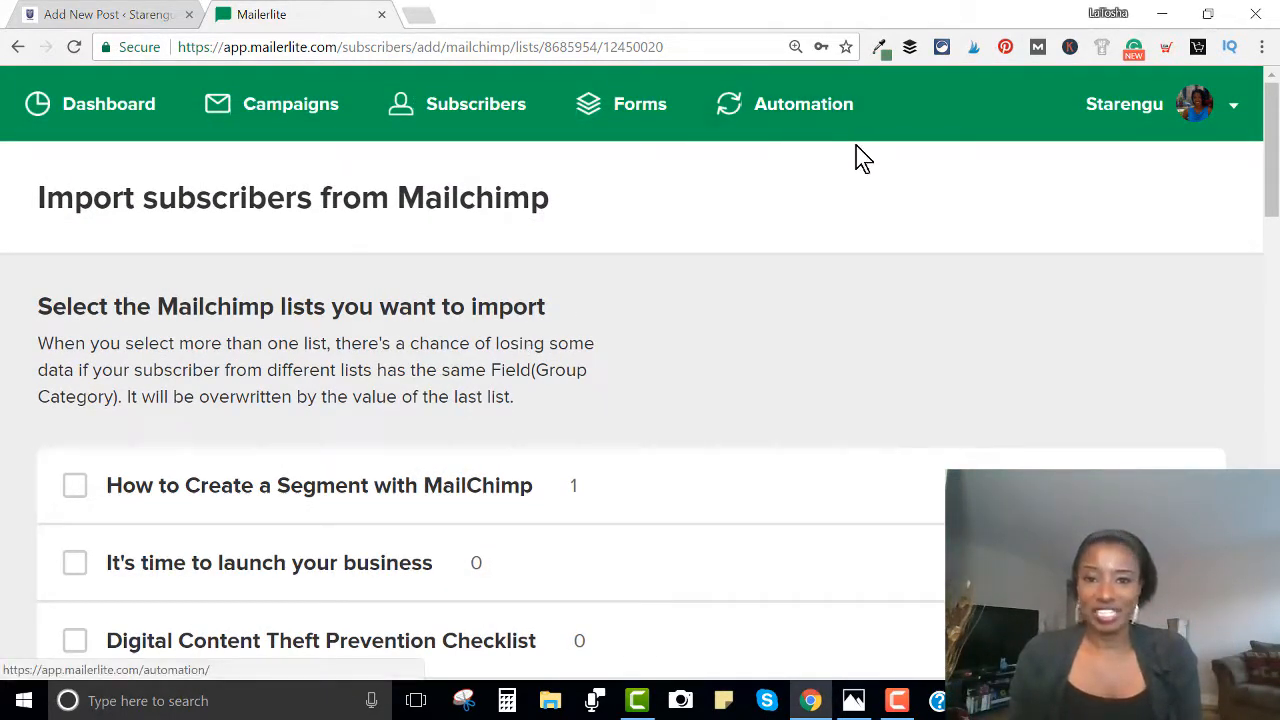
pyautogui.scroll(-1, 856, 158)
pyautogui.scroll(-15, 855, 158)
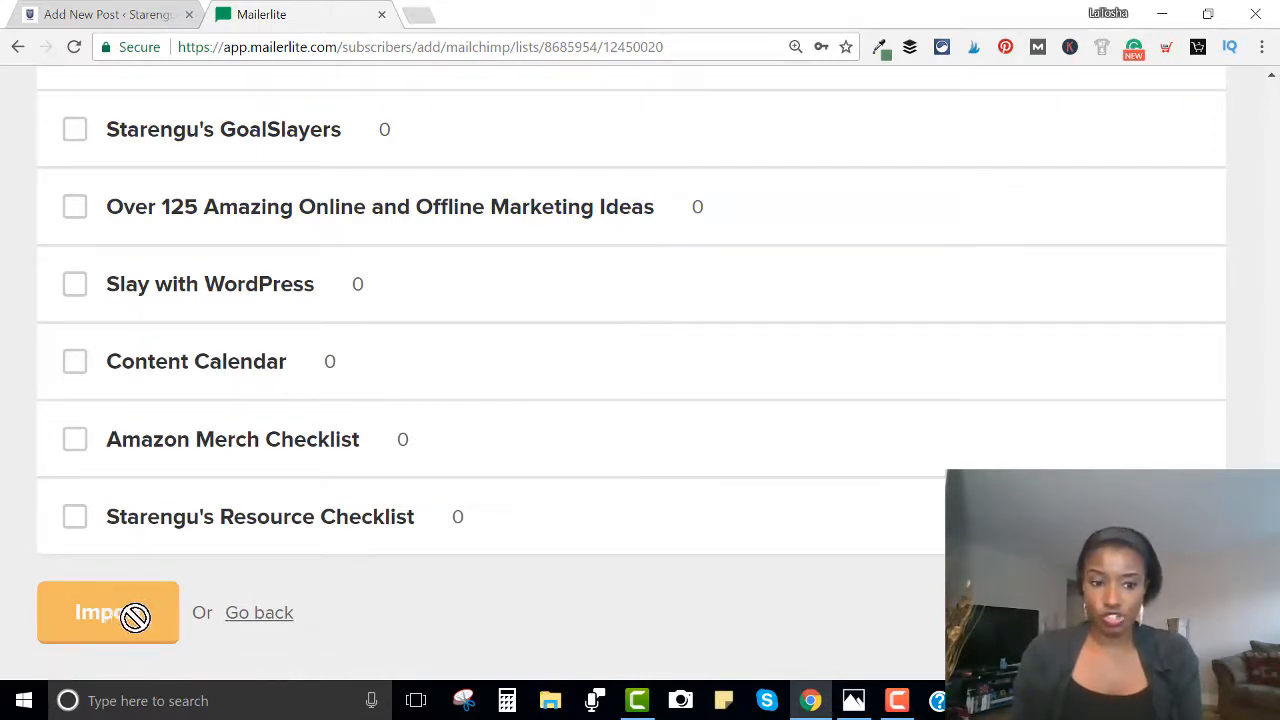
# Step: Go back from the import and open the Test group's All subscribers segment, showing 0 subscribers
pyautogui.click(275, 624)
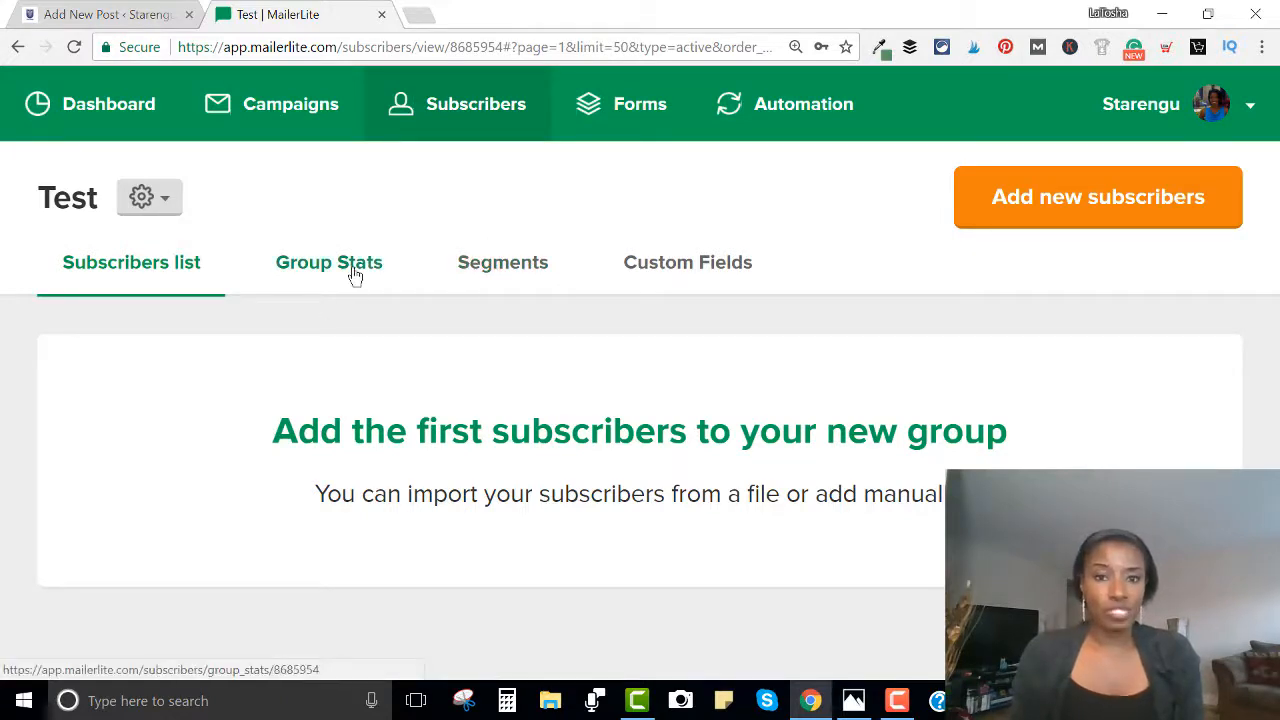
pyautogui.click(492, 273)
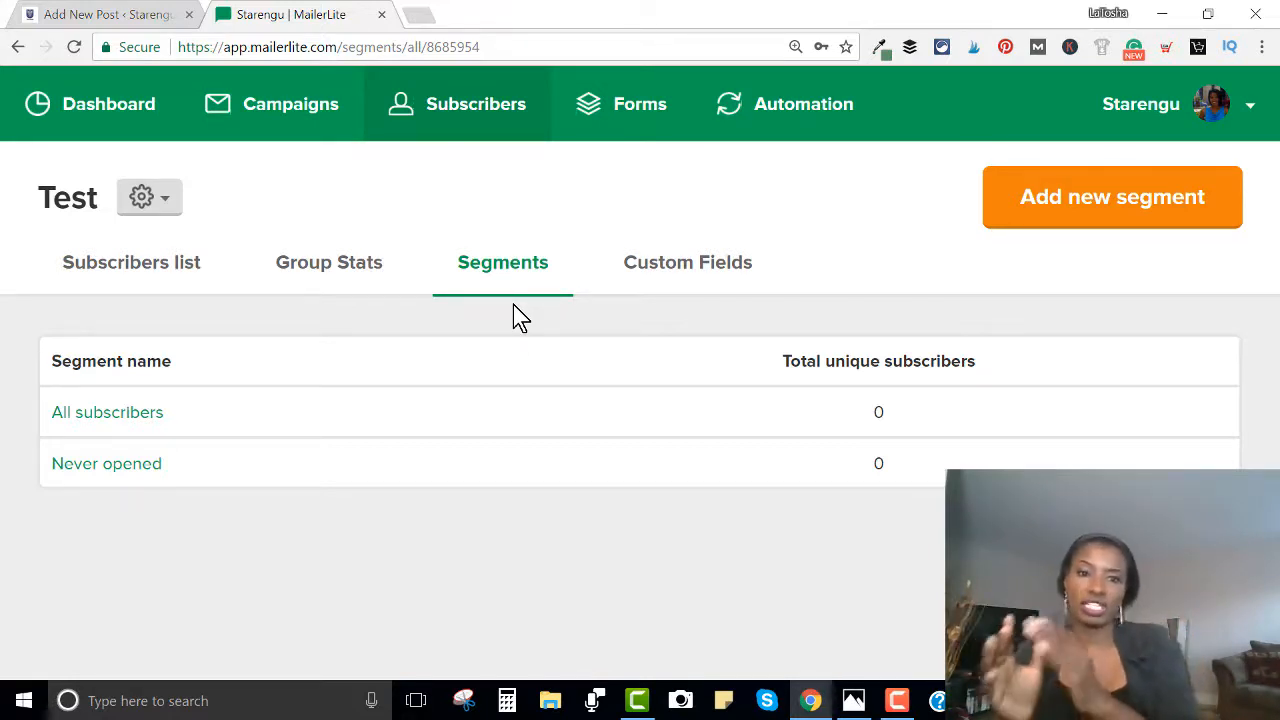
pyautogui.click(125, 422)
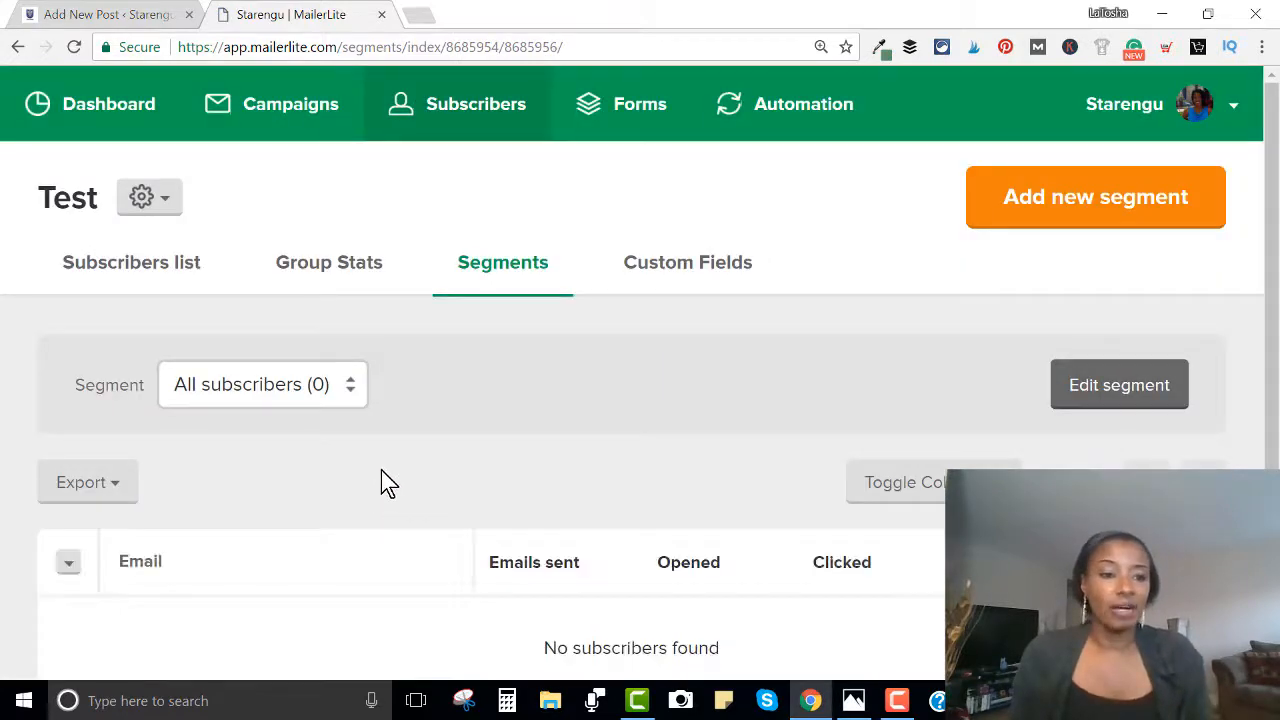
pyautogui.scroll(-3, 382, 483)
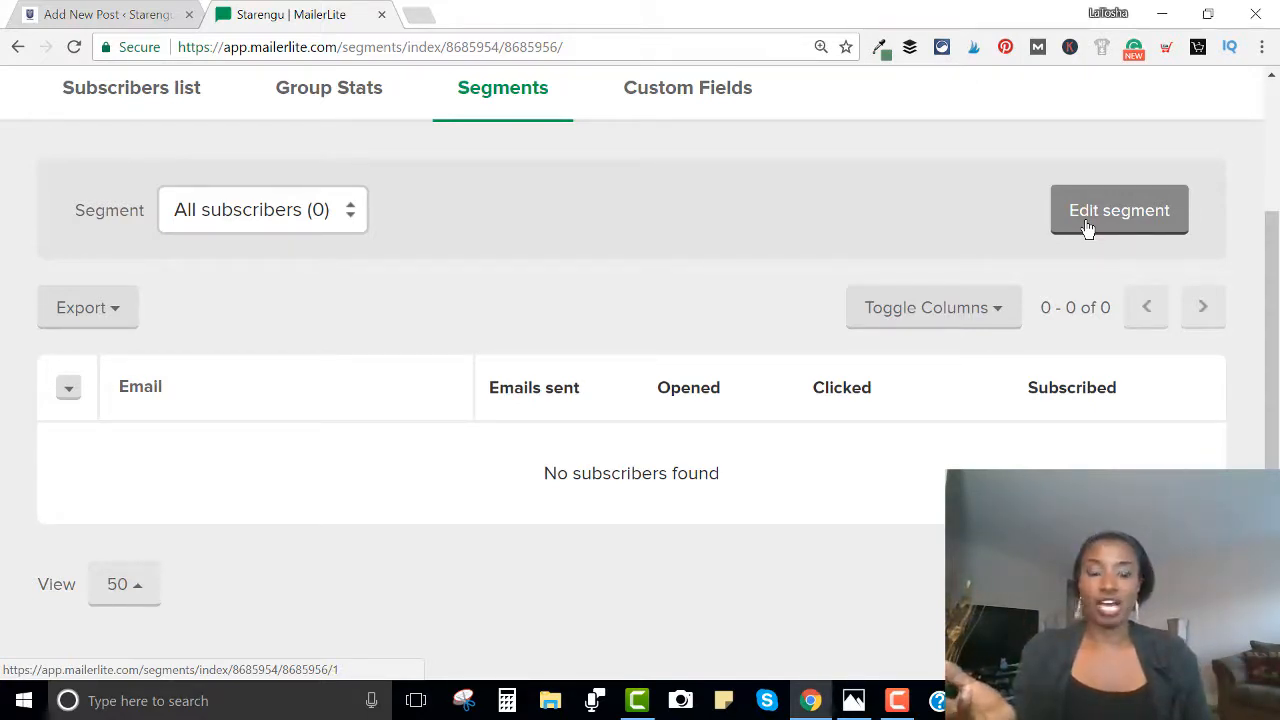
# Step: Rename the All subscribers segment to 'TEST ALL PART 1'
pyautogui.click(1087, 228)
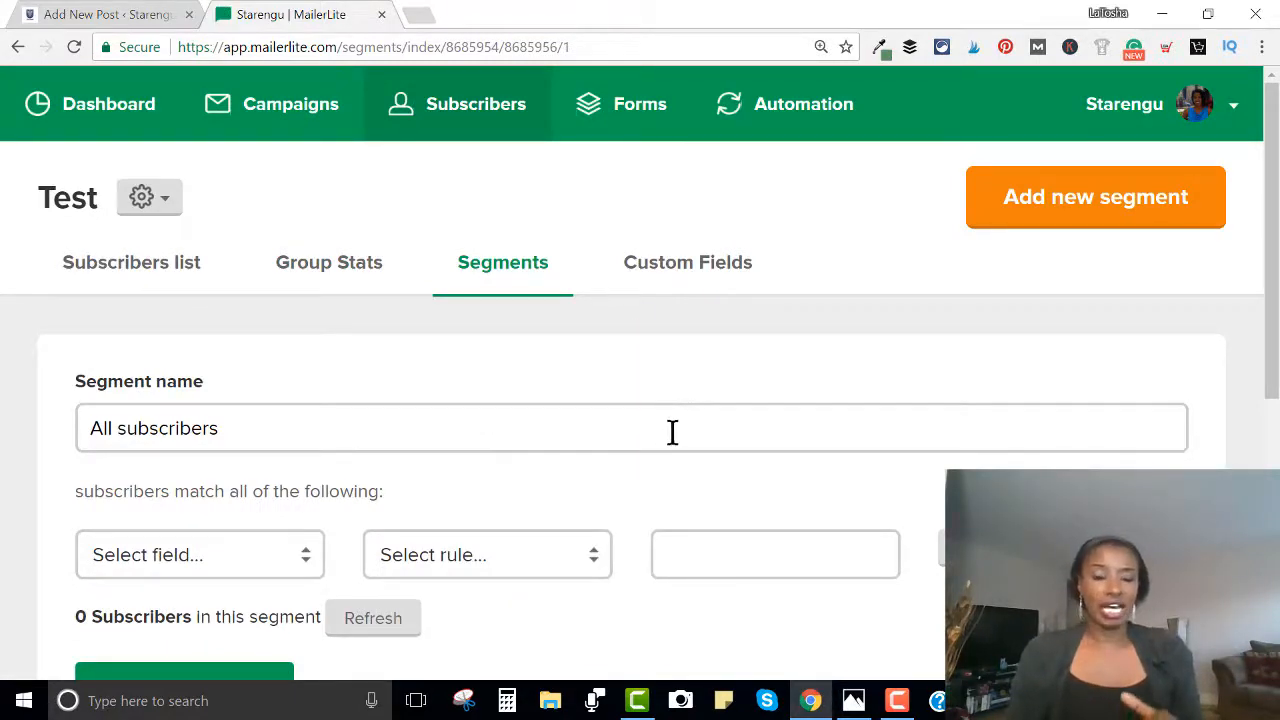
pyautogui.click(614, 427)
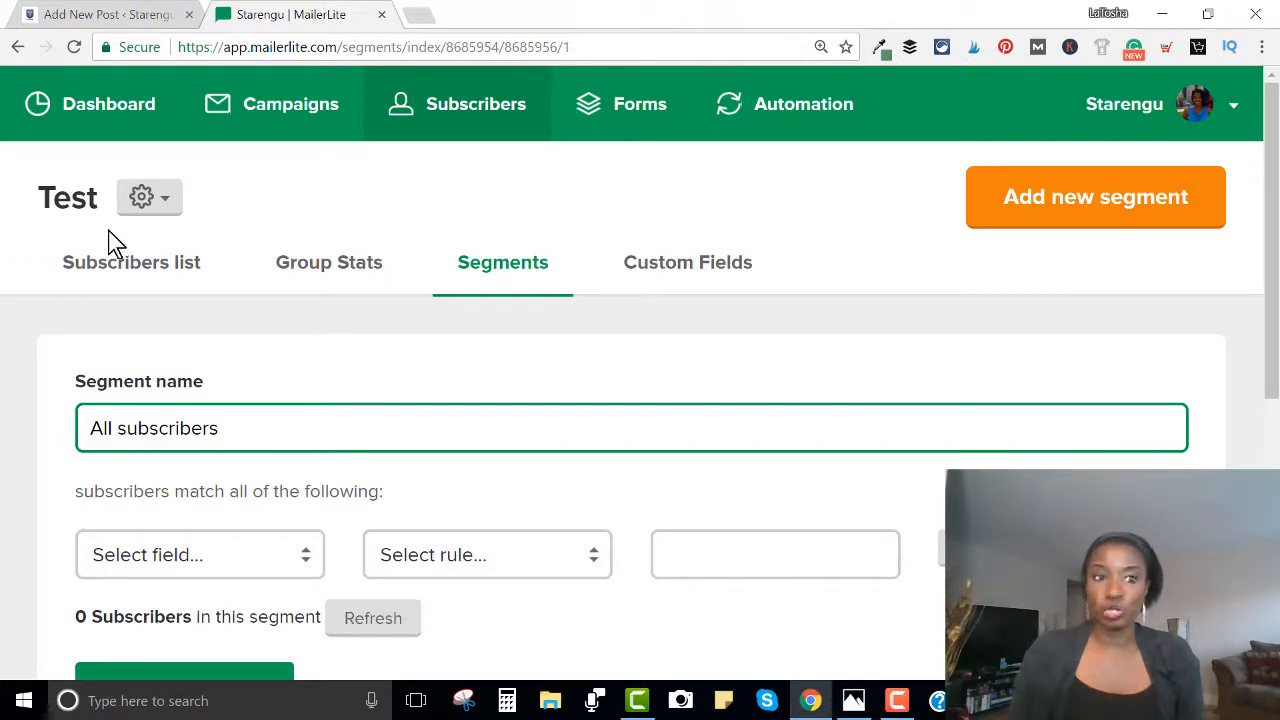
pyautogui.moveTo(258, 428); pyautogui.dragTo(75, 440)
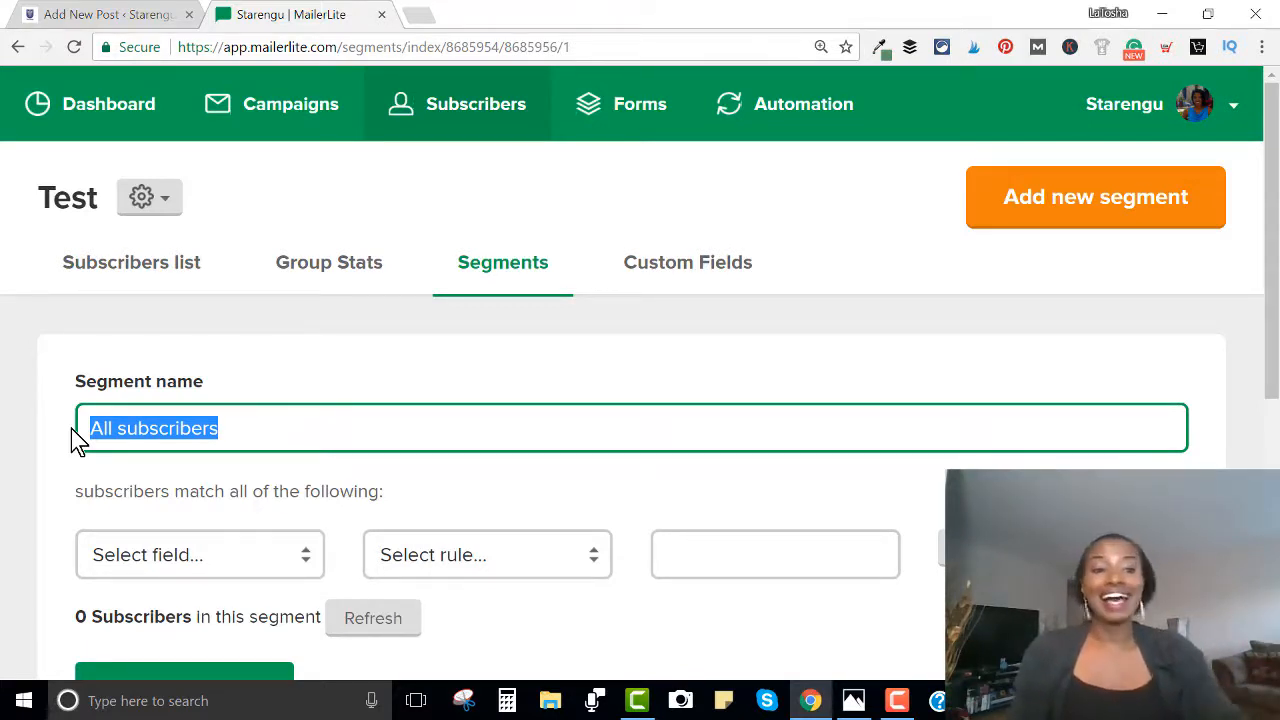
pyautogui.write('TEST')
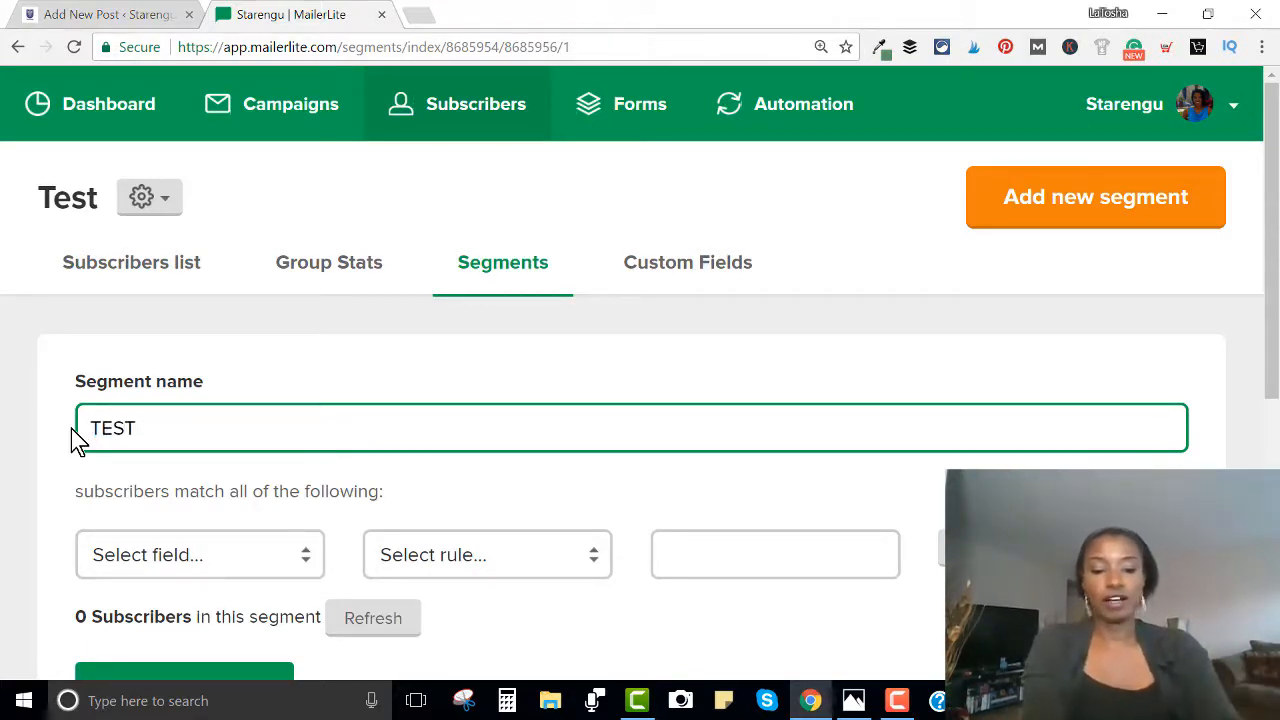
pyautogui.write(' A')
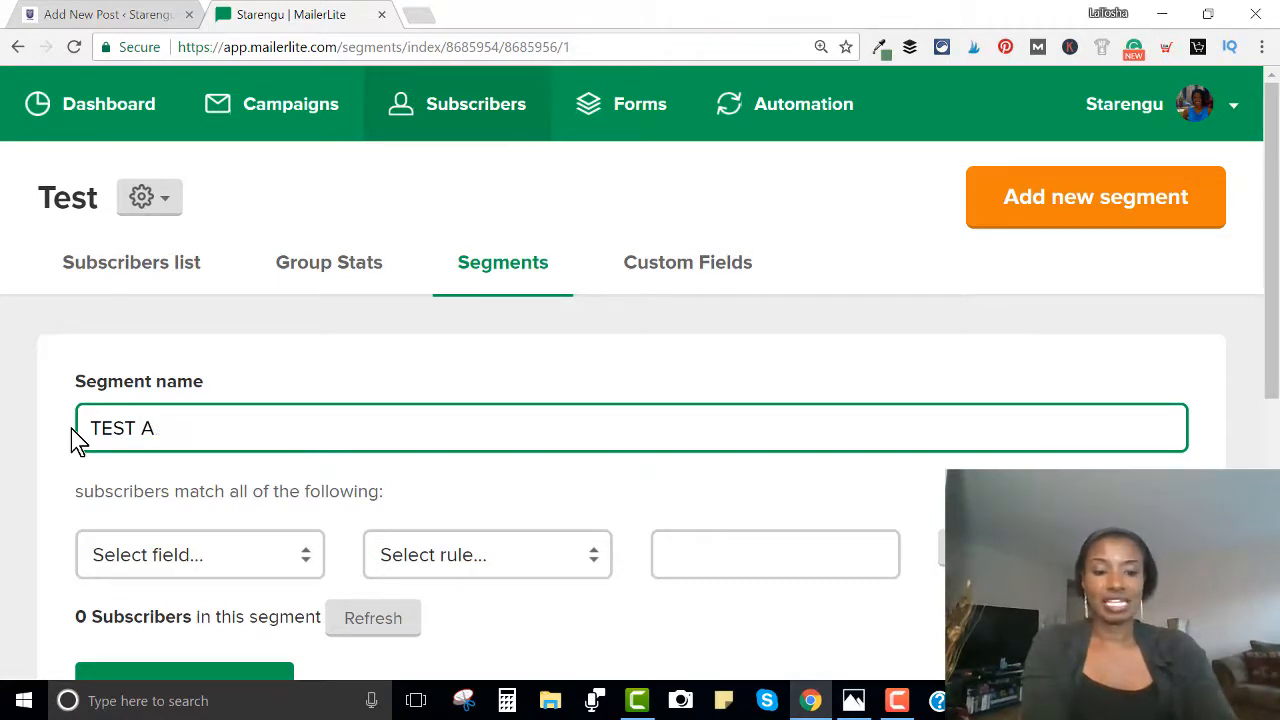
pyautogui.write('LL PART 1')
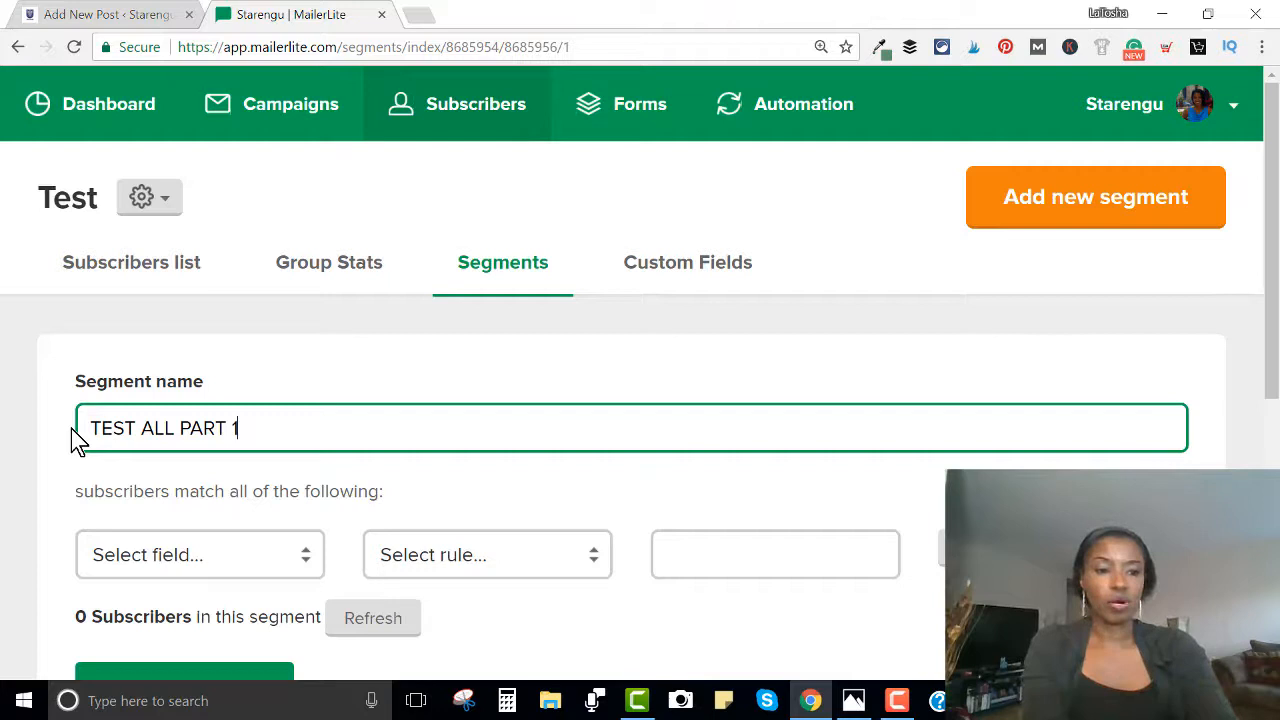
# Step: Set the segment condition to Opened any campaign and save the segment
pyautogui.scroll(-1, 110, 458)
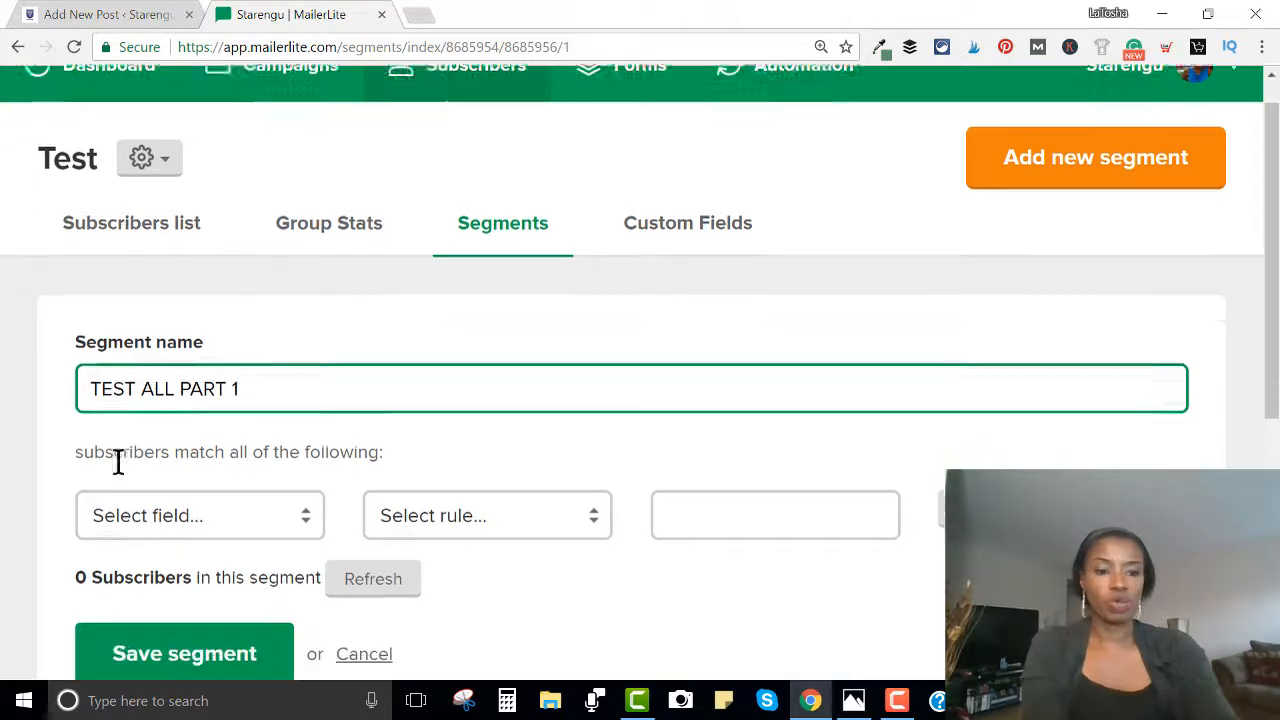
pyautogui.click(140, 458)
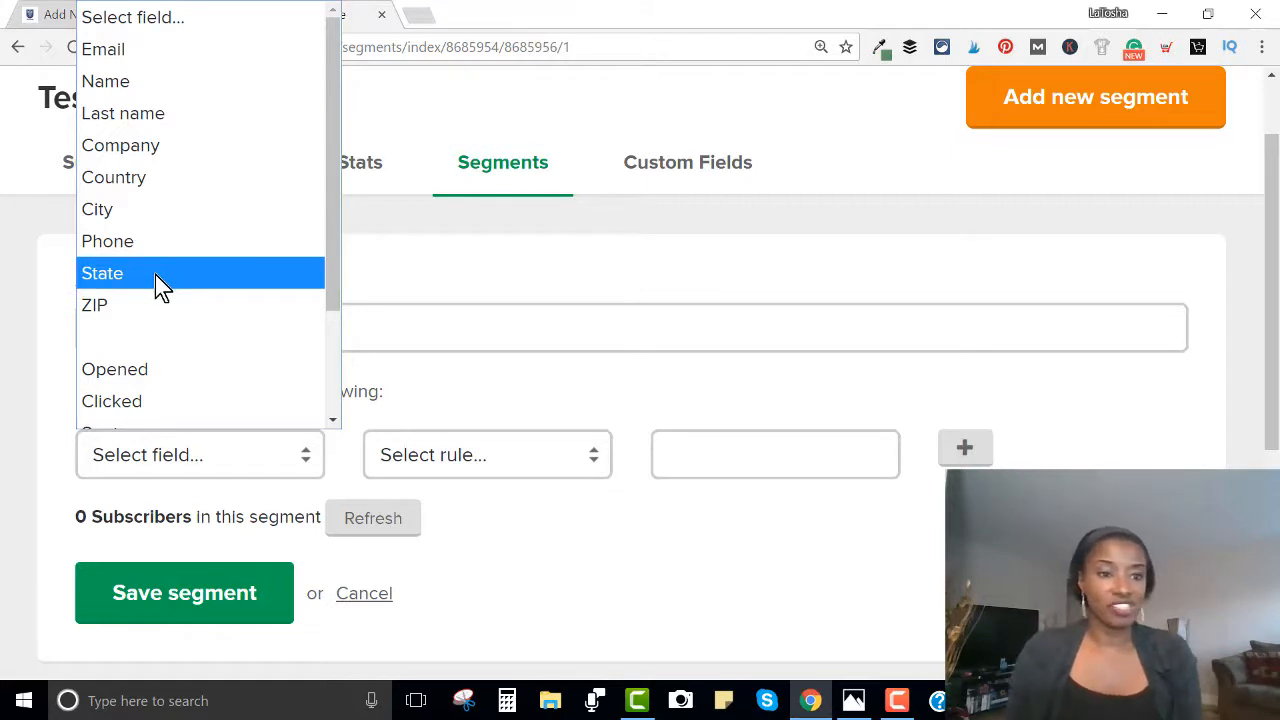
pyautogui.scroll(-3, 157, 284)
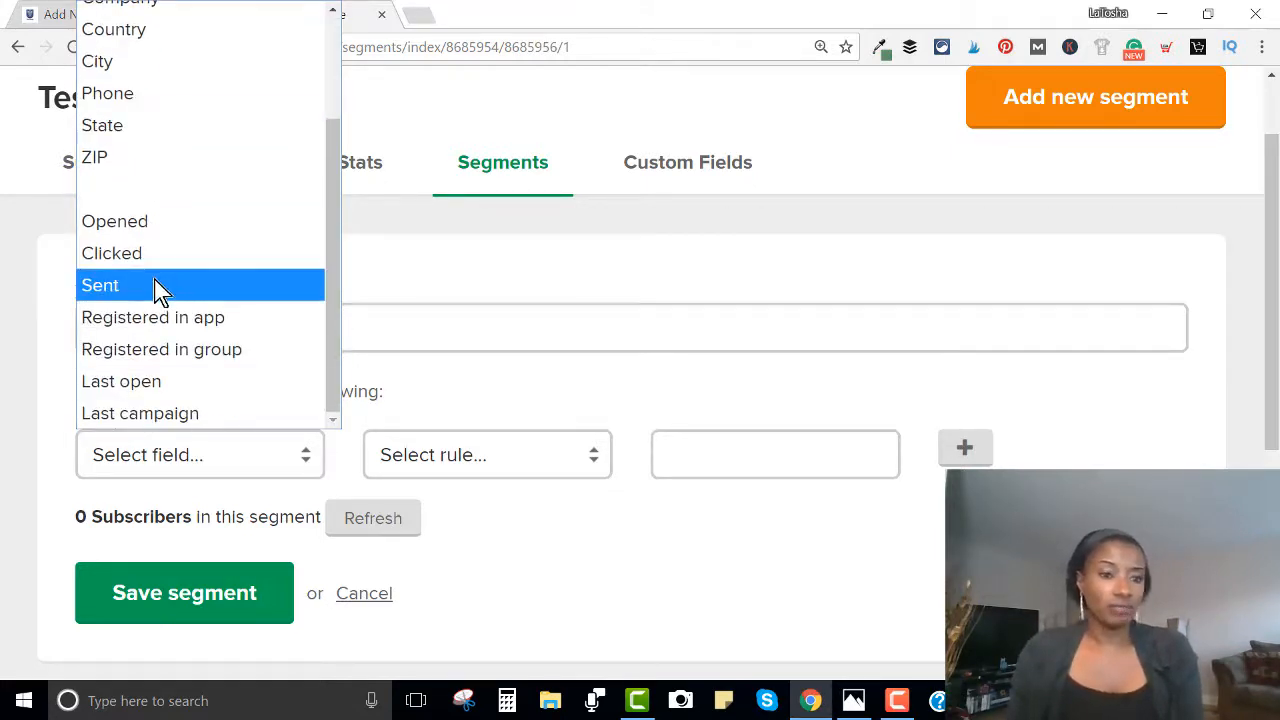
pyautogui.click(163, 224)
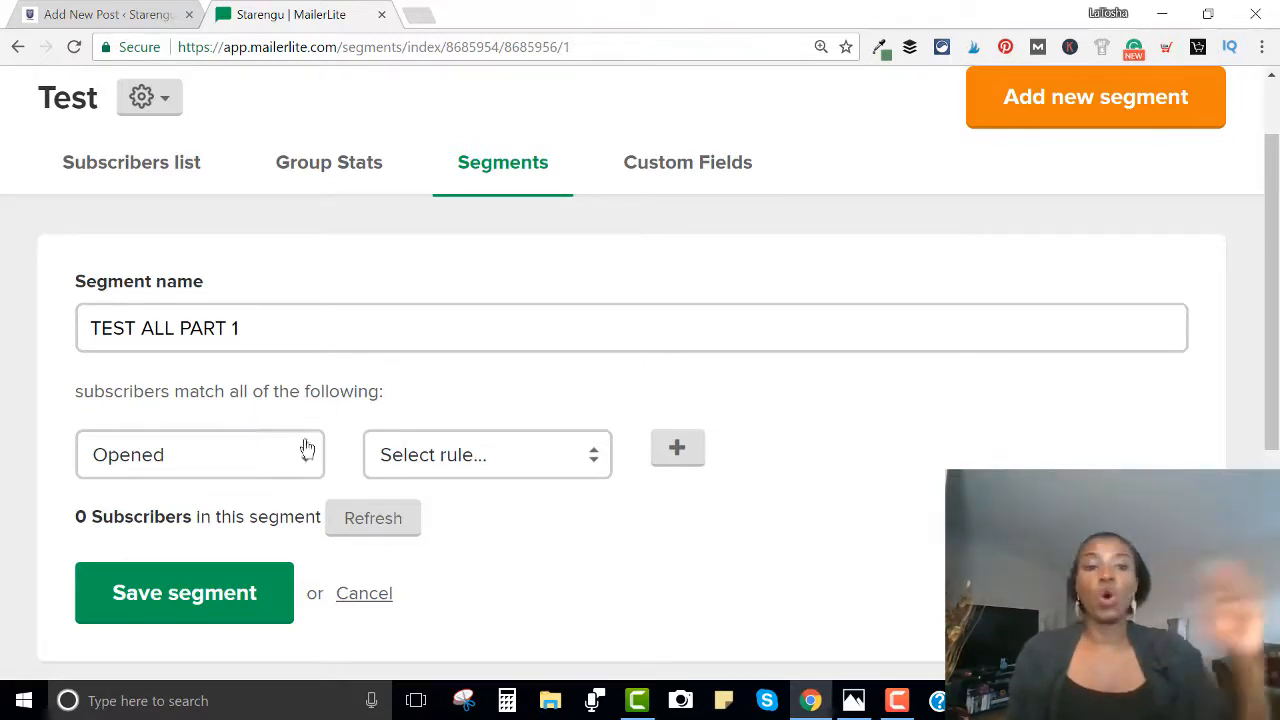
pyautogui.click(509, 440)
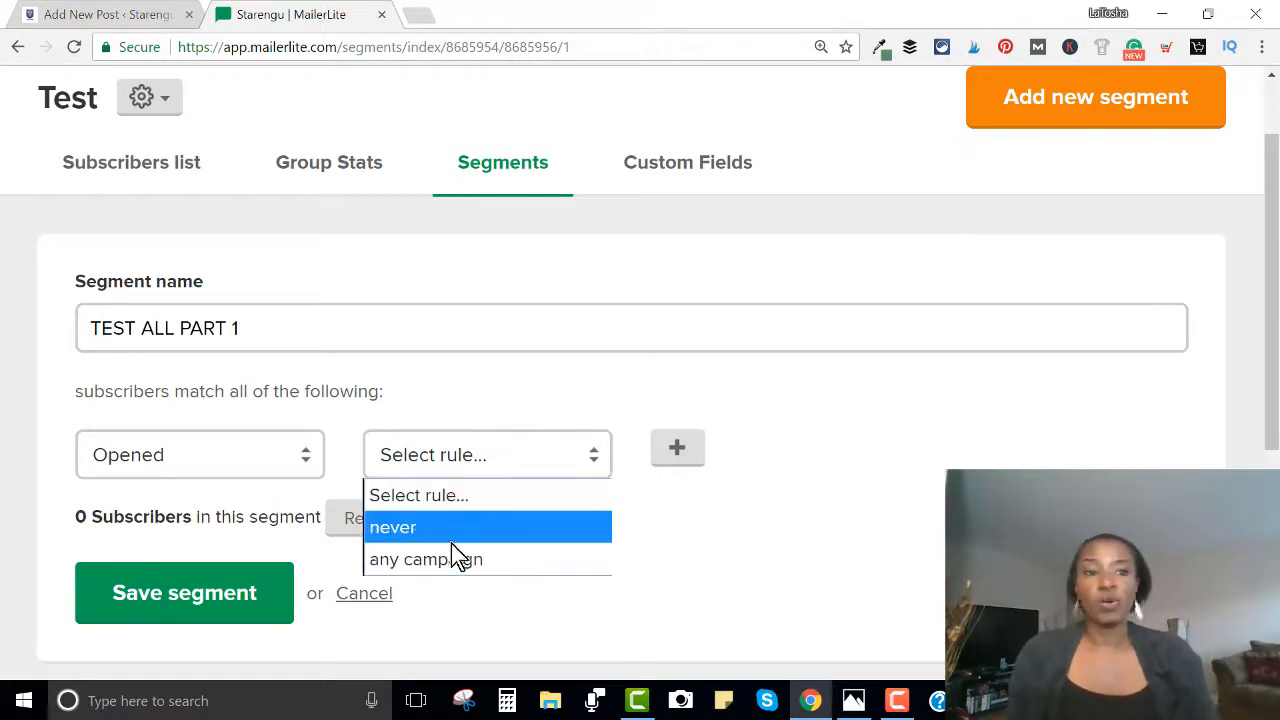
pyautogui.click(480, 560)
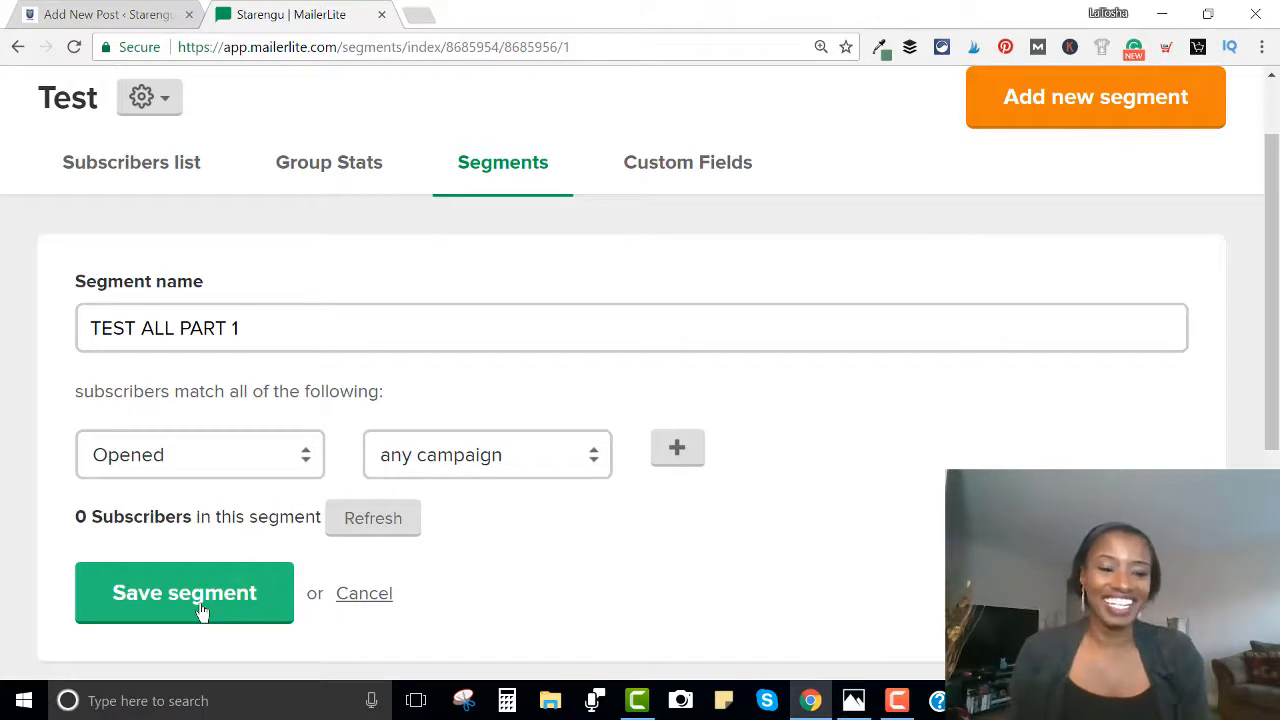
pyautogui.click(200, 612)
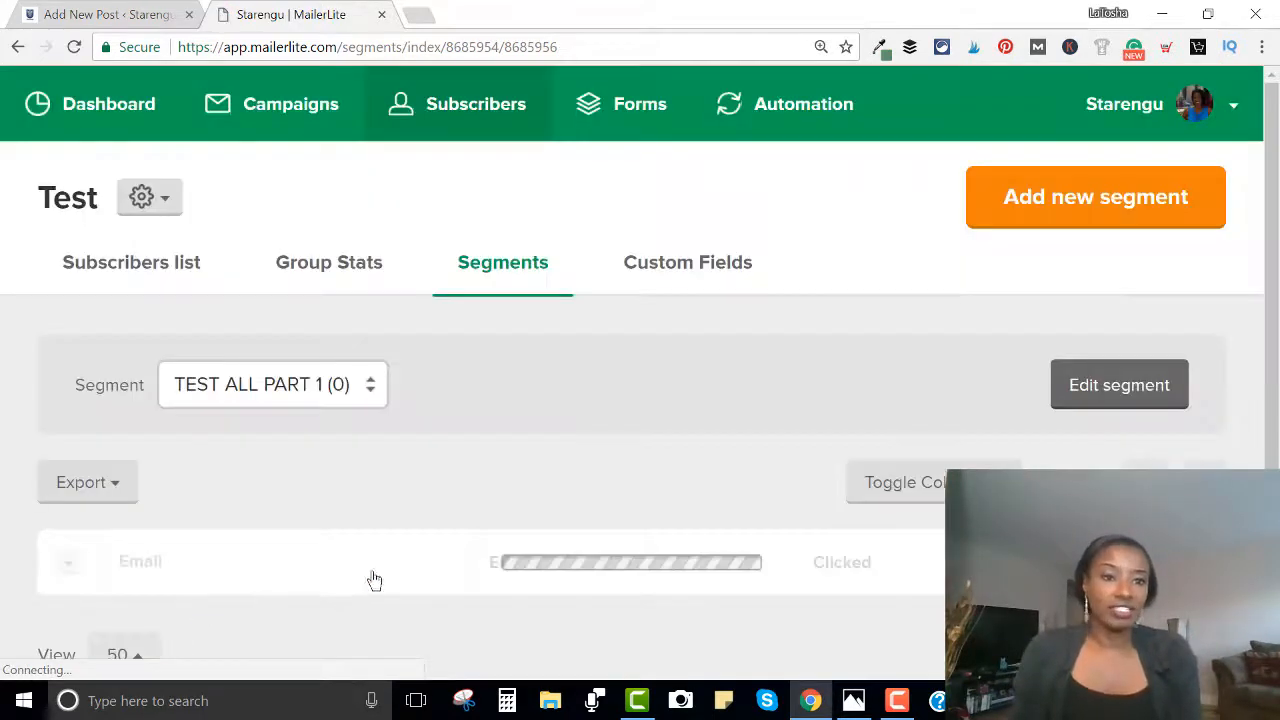
# Step: Check the Segment dropdown, keep TEST ALL PART 1 selected, then view the Test group's Group Stats
pyautogui.scroll(-1, 502, 476)
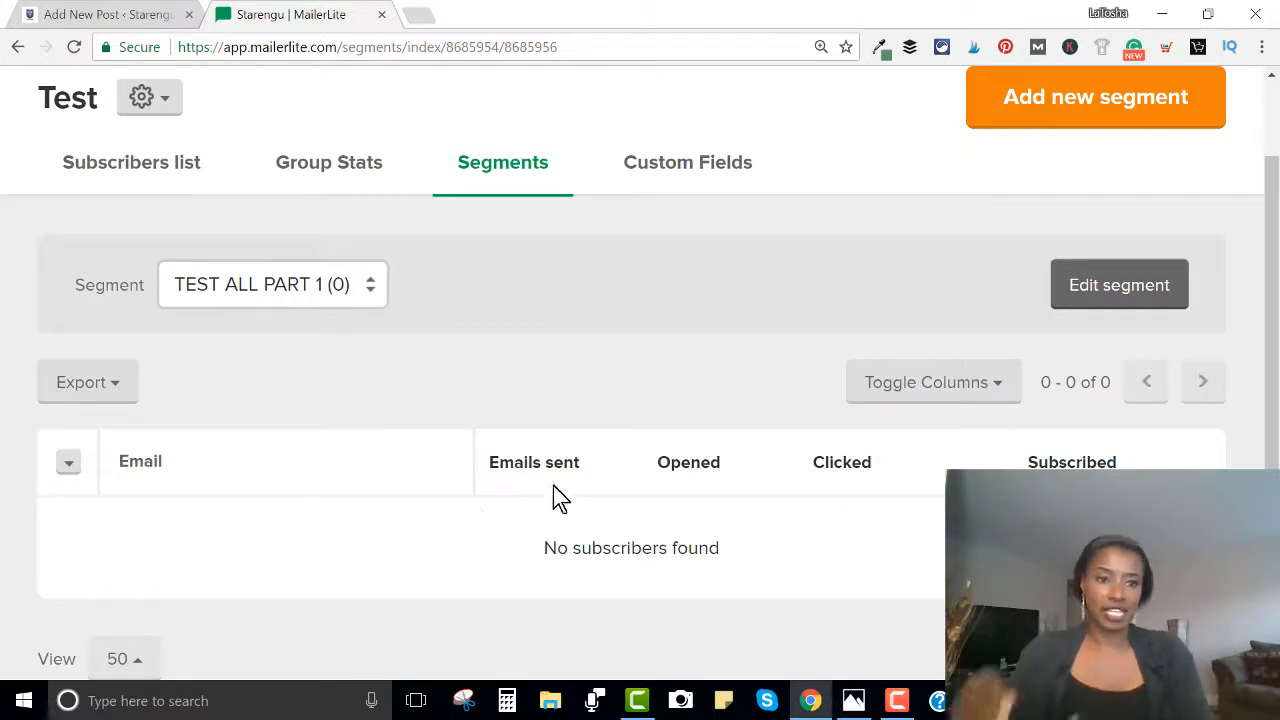
pyautogui.scroll(1, 518, 470)
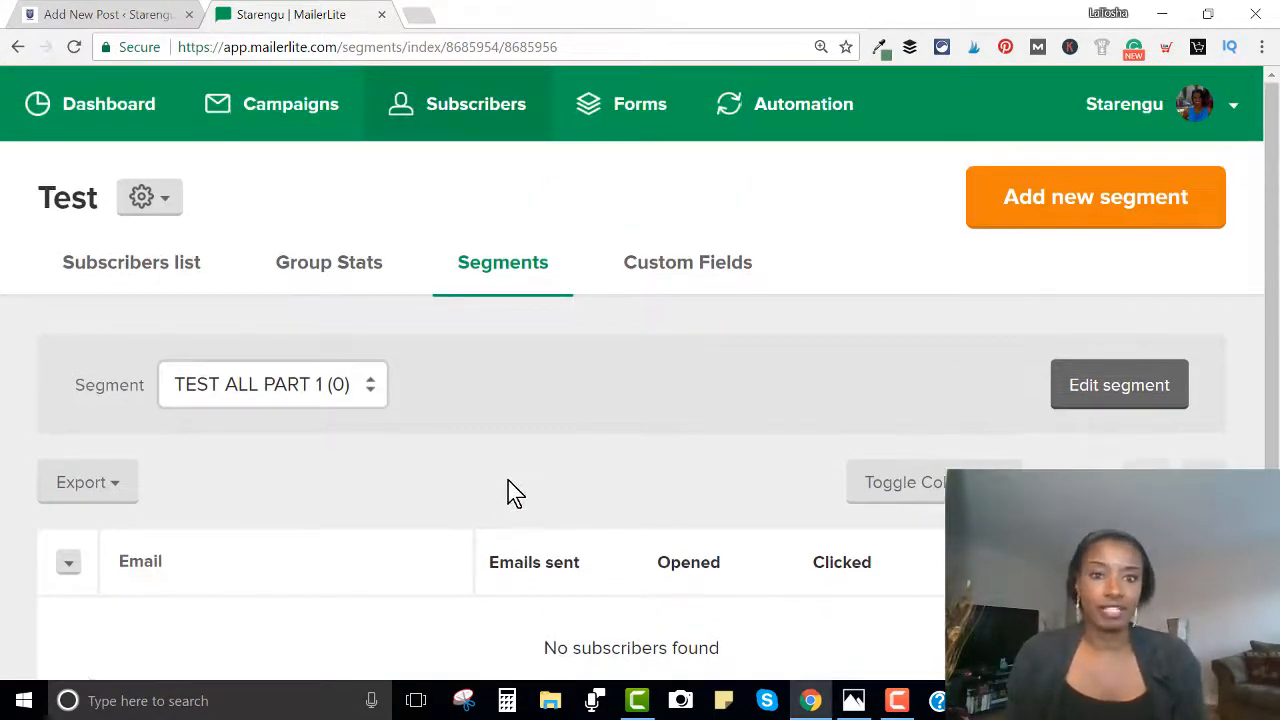
pyautogui.click(297, 390)
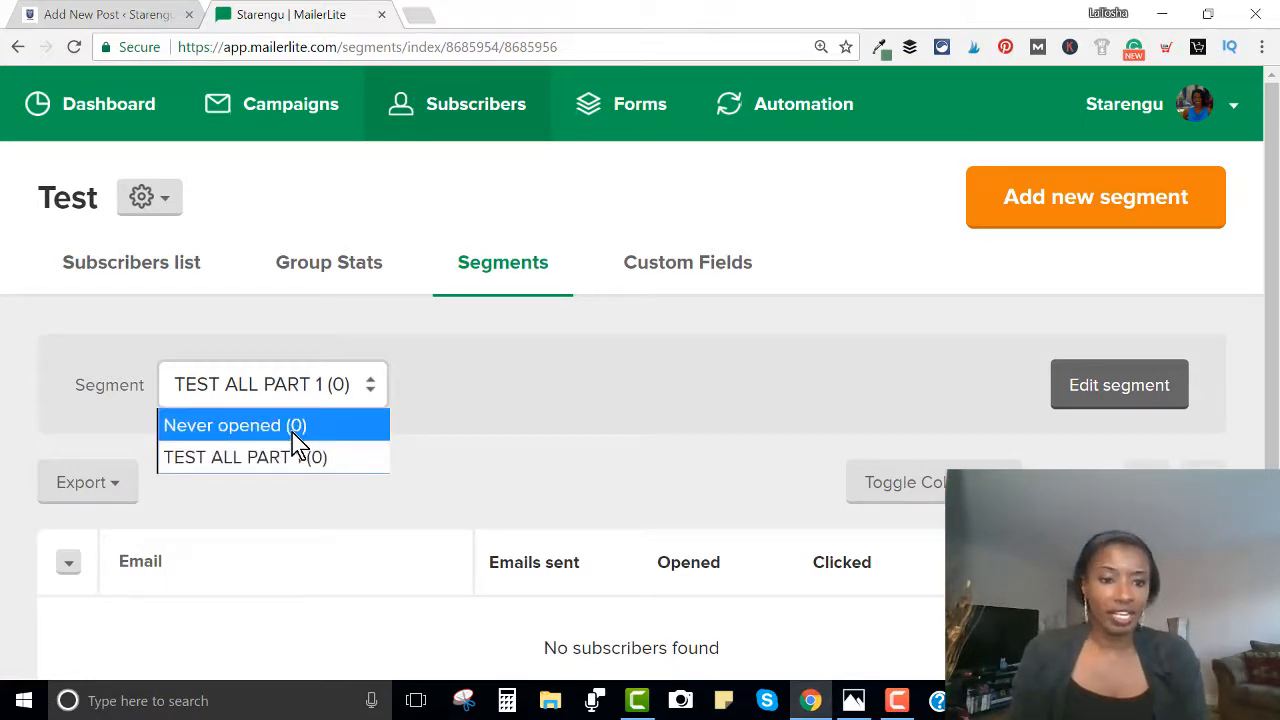
pyautogui.click(260, 462)
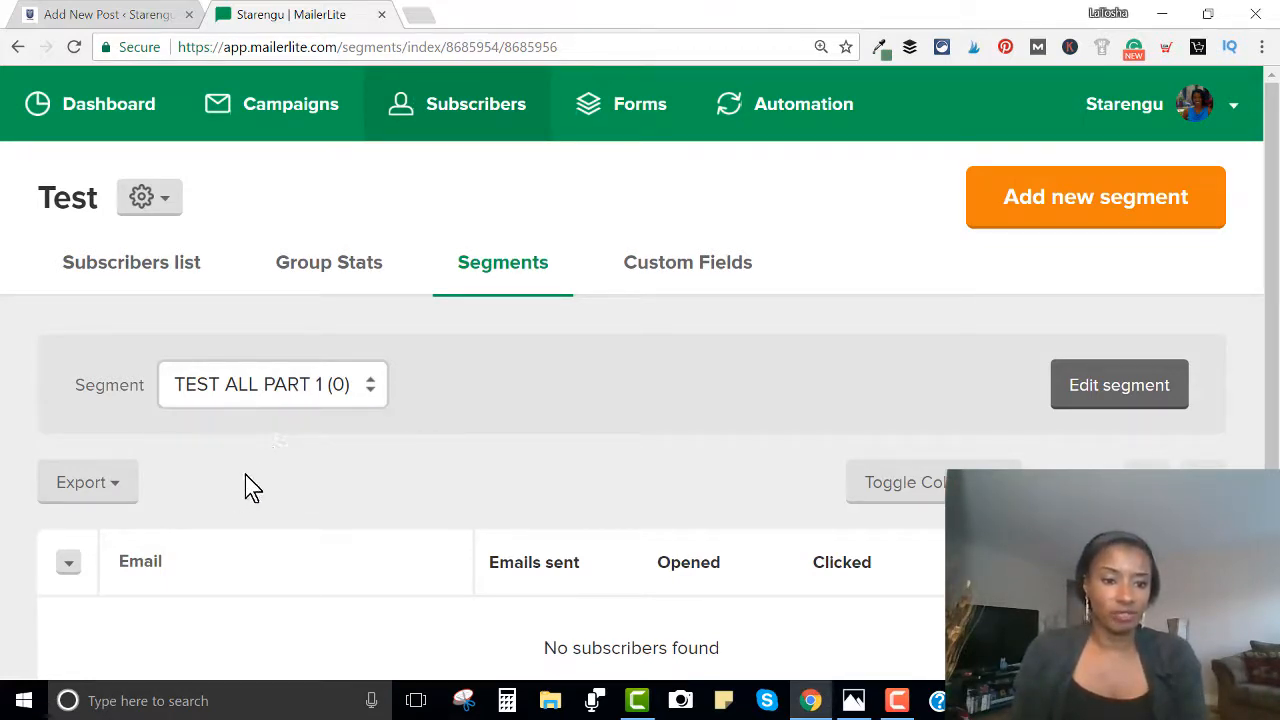
pyautogui.click(282, 394)
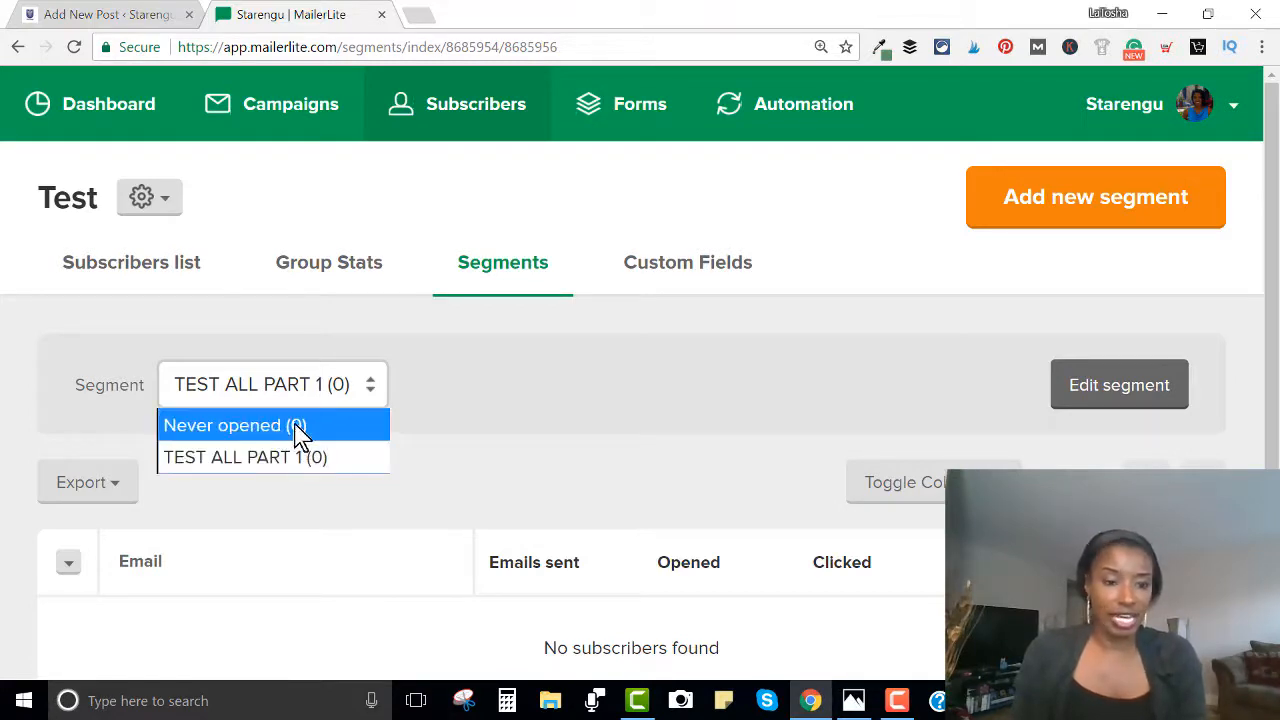
pyautogui.click(505, 370)
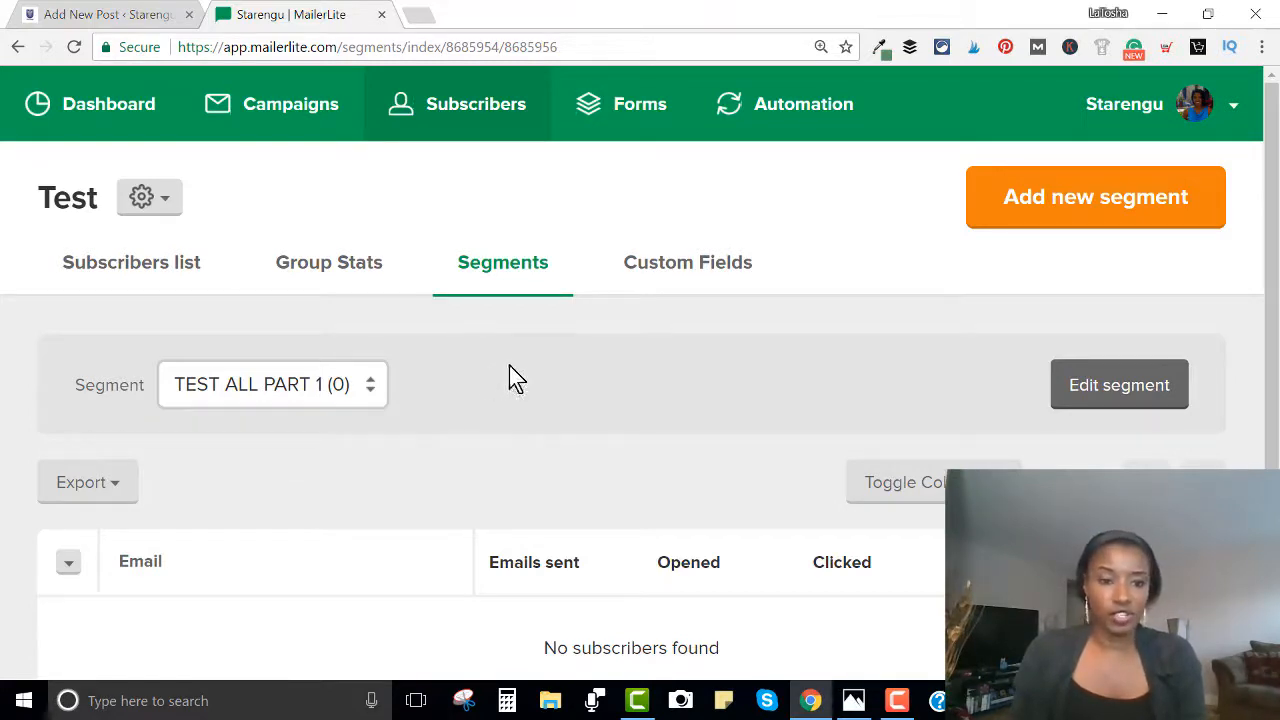
pyautogui.click(380, 276)
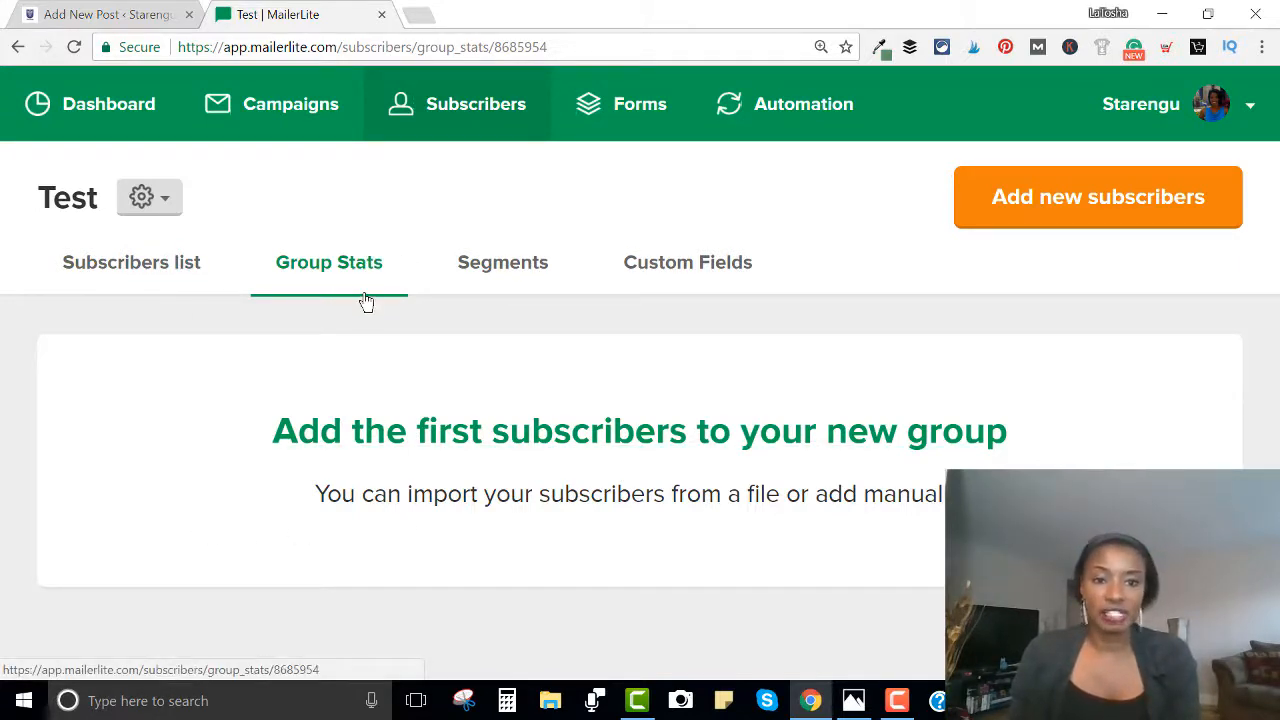
# Step: Open the Amazon Merch Checklist group under Subscribers, review its three subscribers, then view Group Stats
pyautogui.click(476, 125)
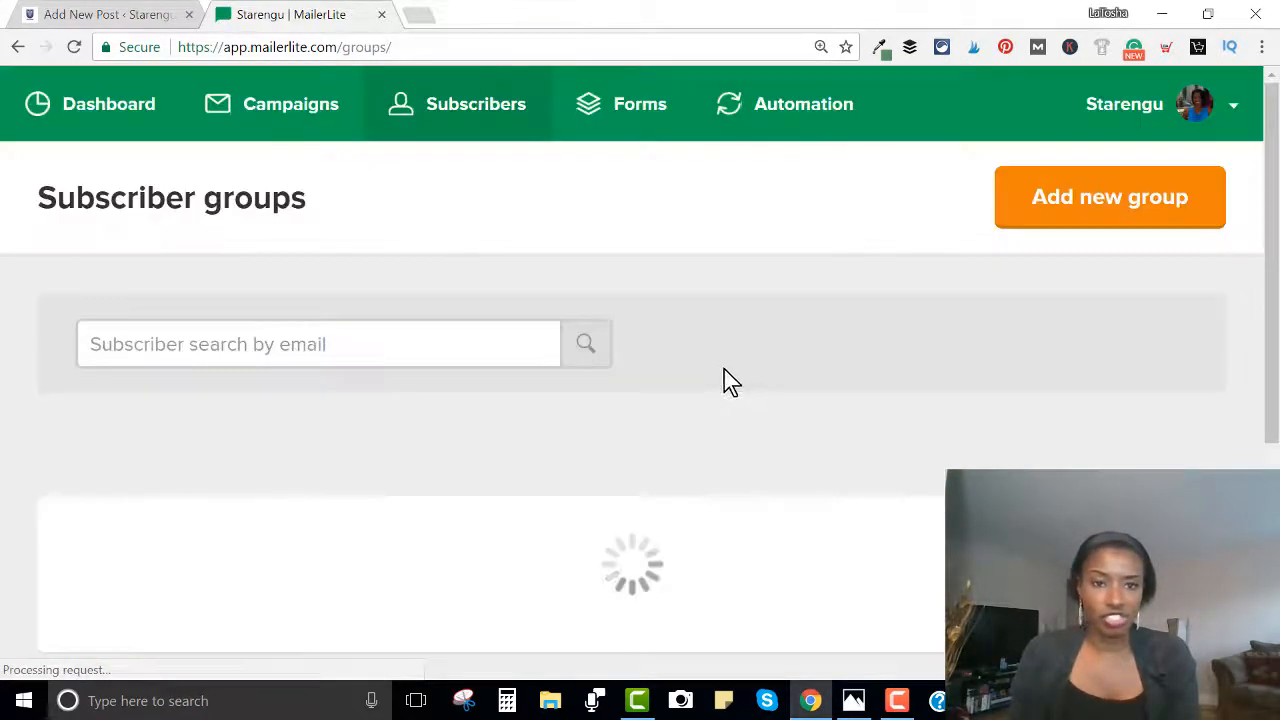
pyautogui.scroll(-5, 716, 375)
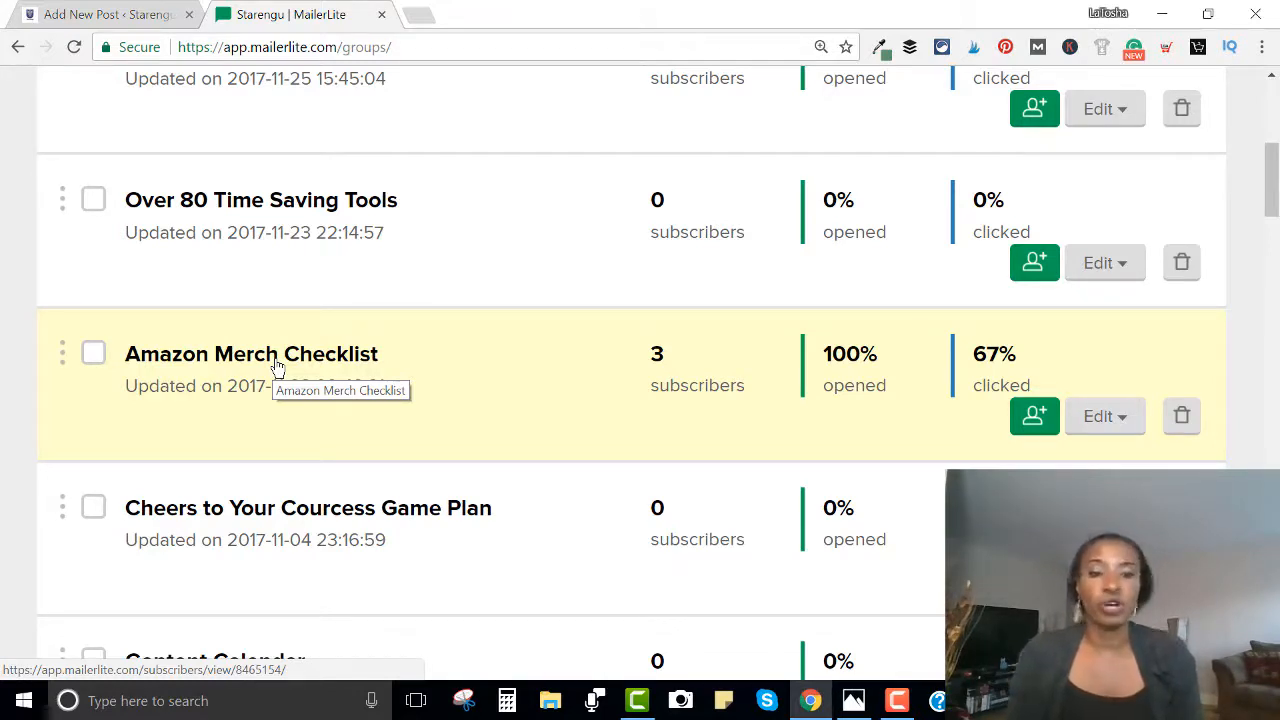
pyautogui.click(366, 369)
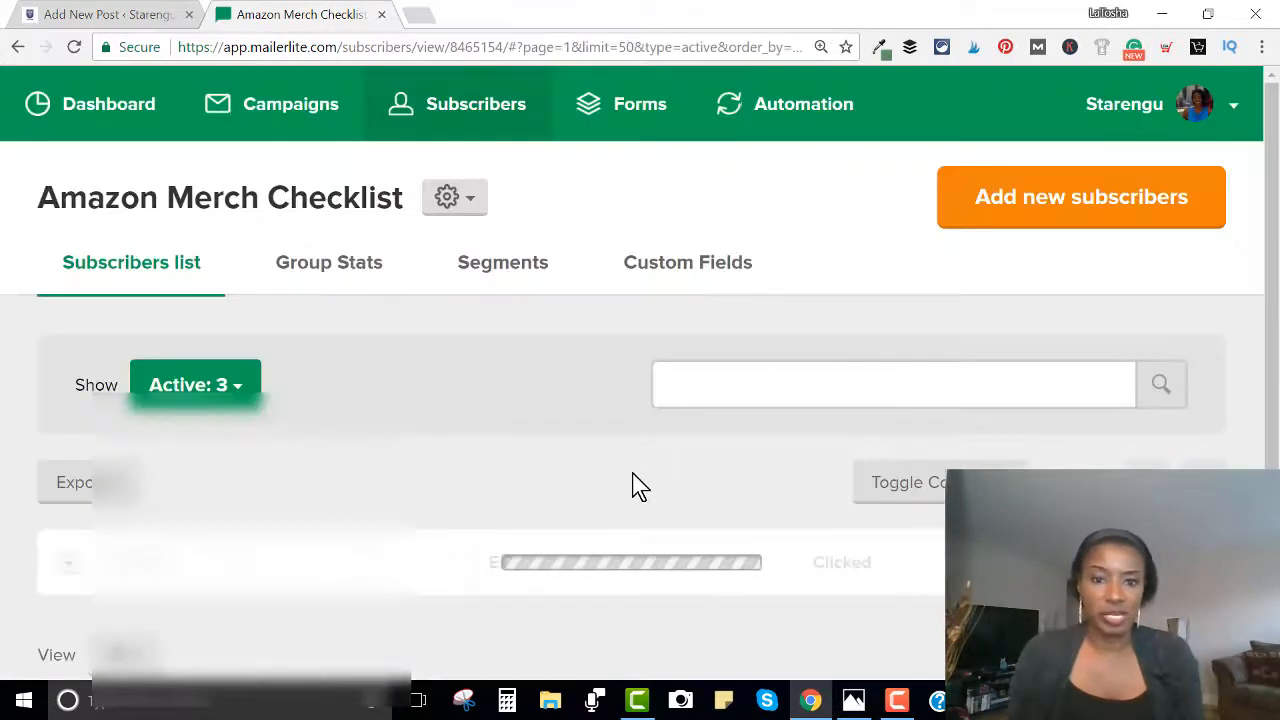
pyautogui.scroll(-1, 471, 494)
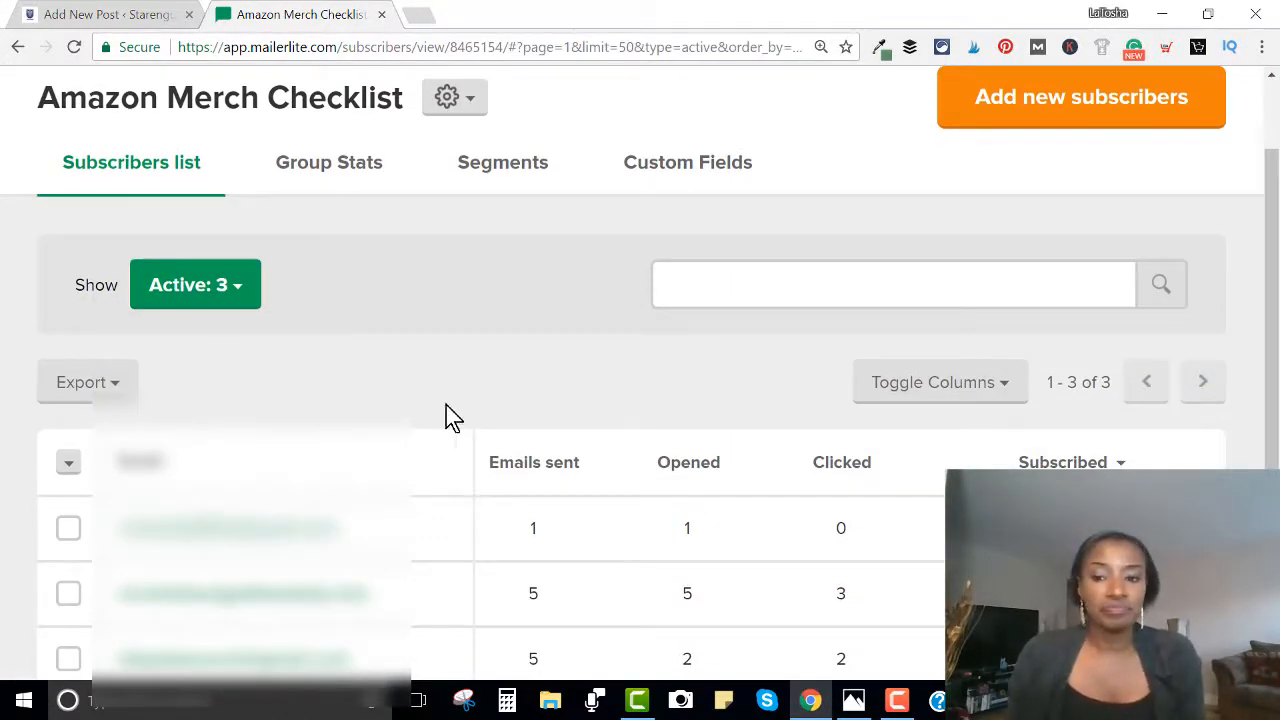
pyautogui.scroll(-1, 220, 510)
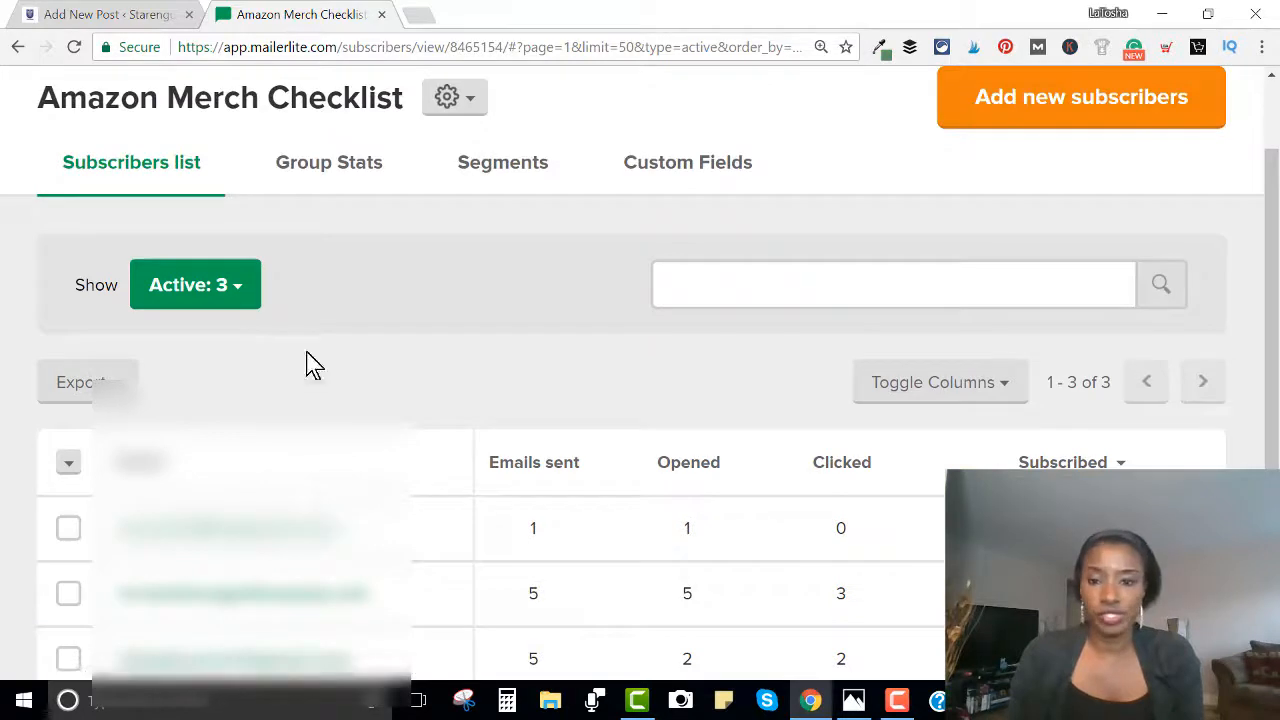
pyautogui.click(348, 190)
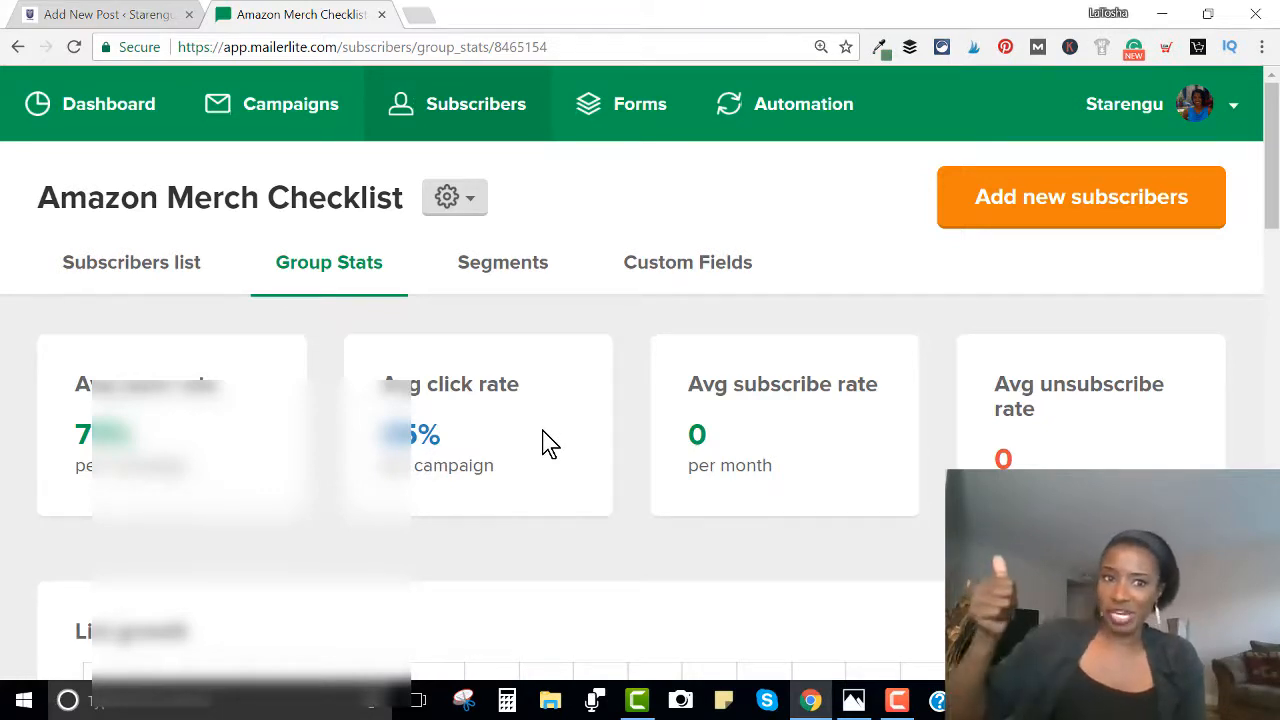
# Step: Add a new segment named 'Click Rate' in the group's Segments
pyautogui.click(531, 280)
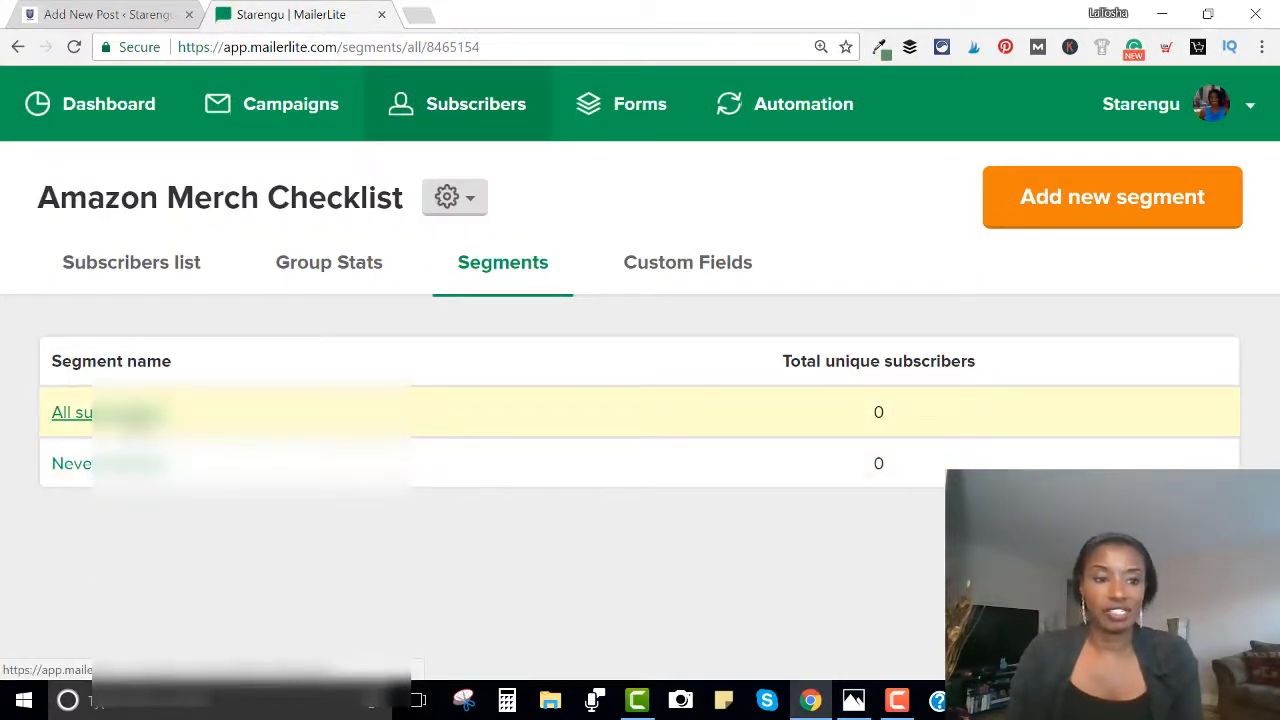
pyautogui.click(1032, 220)
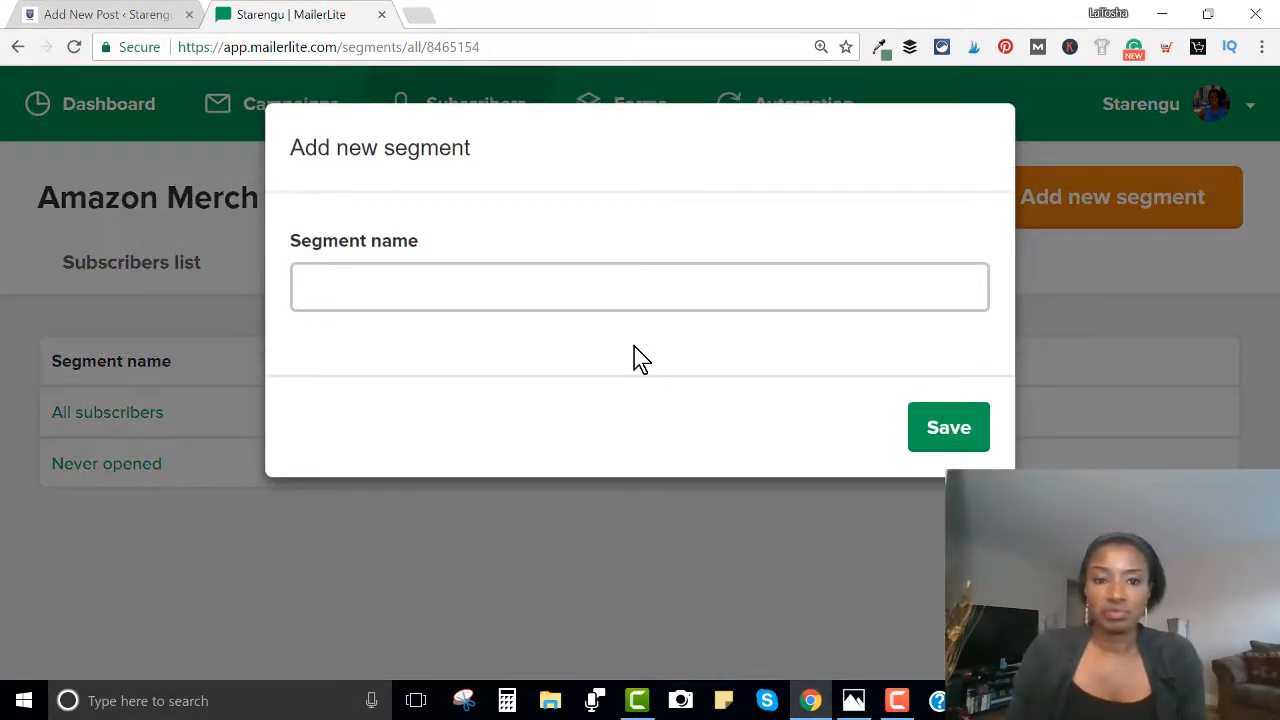
pyautogui.click(646, 283)
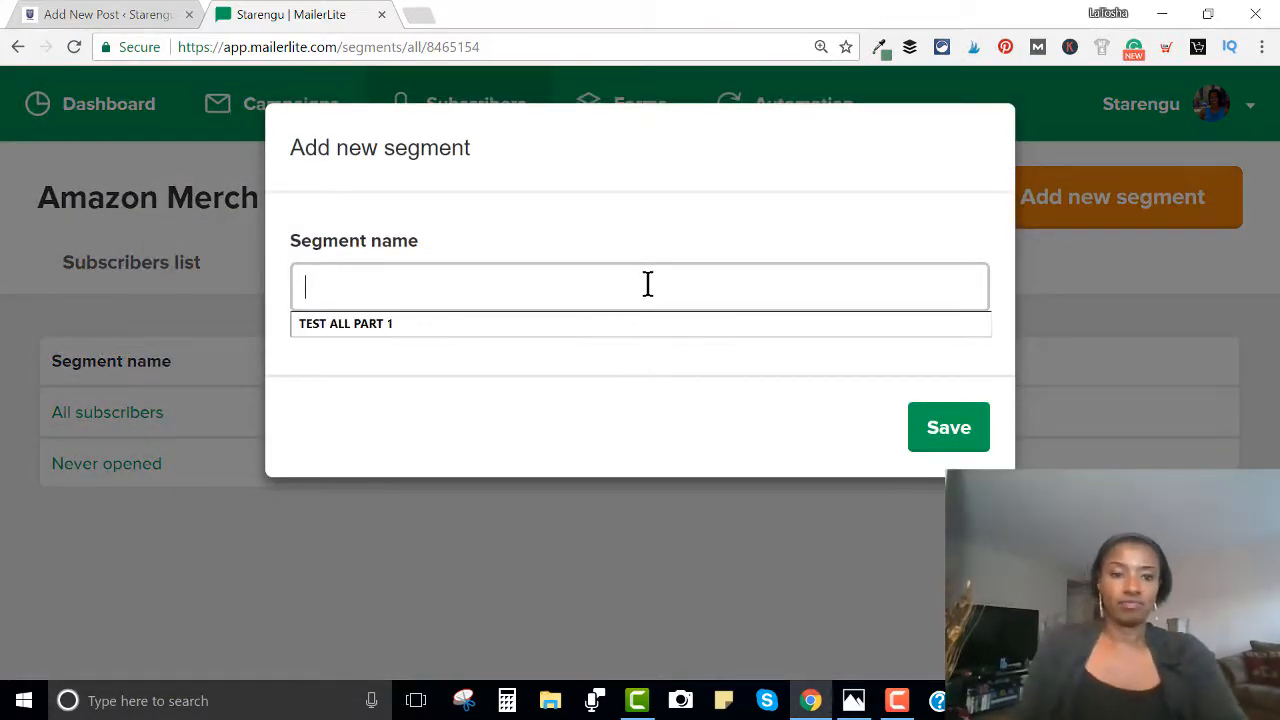
pyautogui.write('Click')
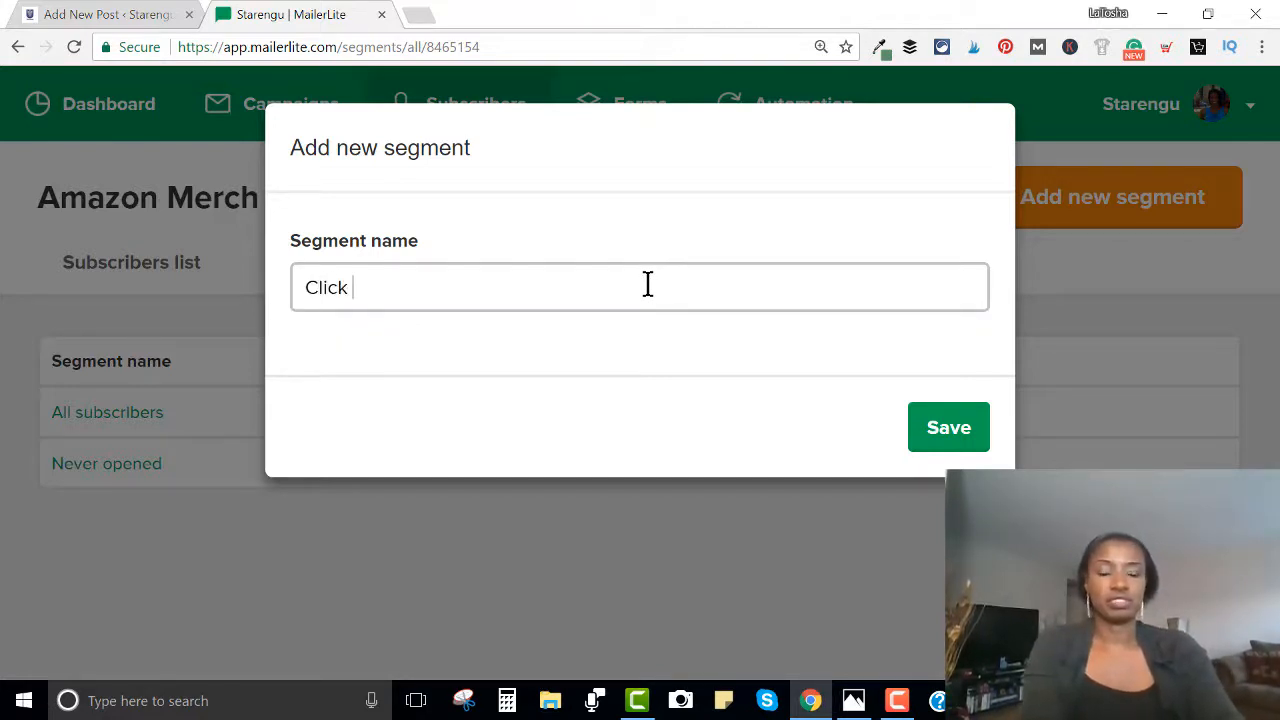
pyautogui.write(' Rag')
pyautogui.press('BackSpace')
pyautogui.write('te')
pyautogui.press('Return')
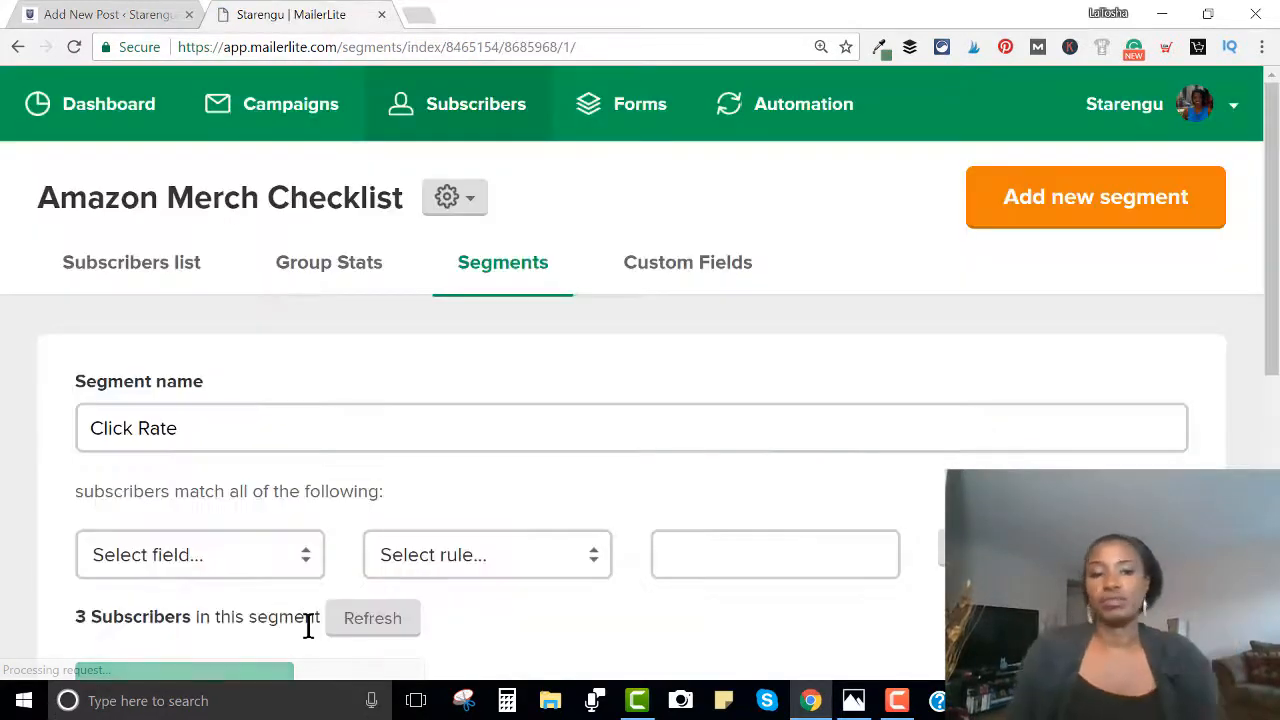
# Step: Set the condition to Clicked any campaign, refresh the count, and save the segment
pyautogui.scroll(-1, 176, 560)
pyautogui.click(200, 468)
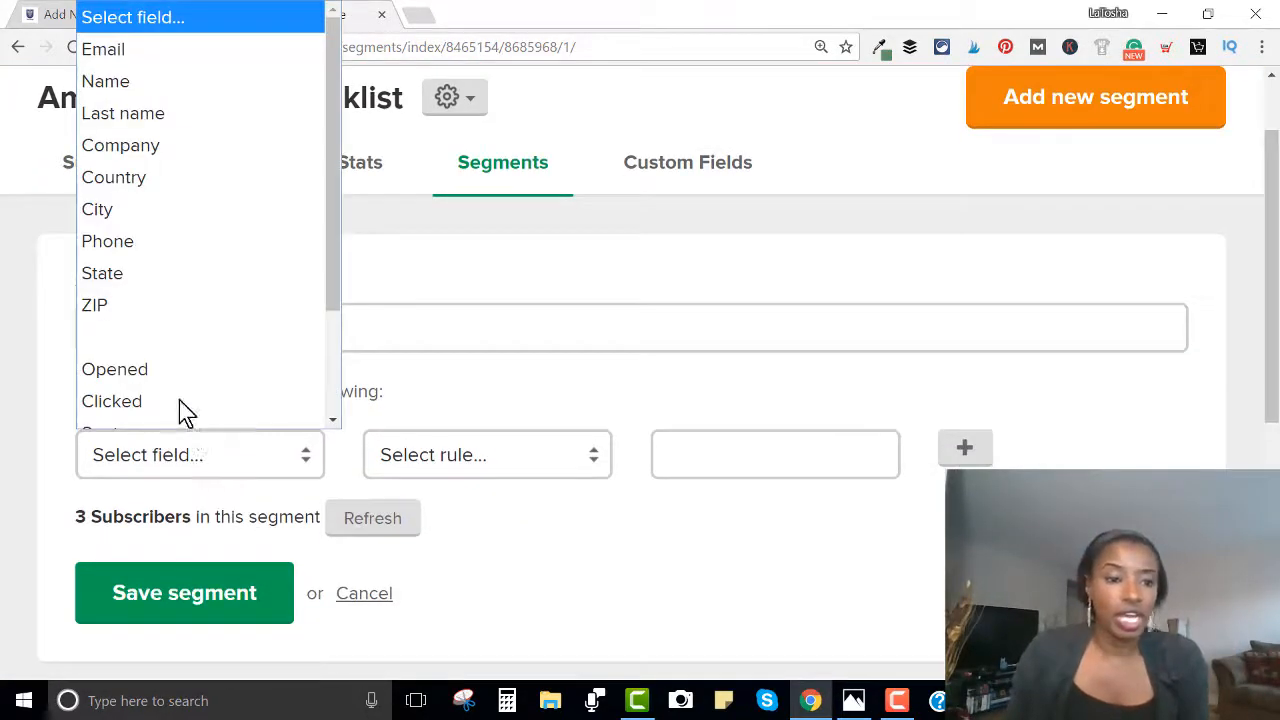
pyautogui.click(196, 352)
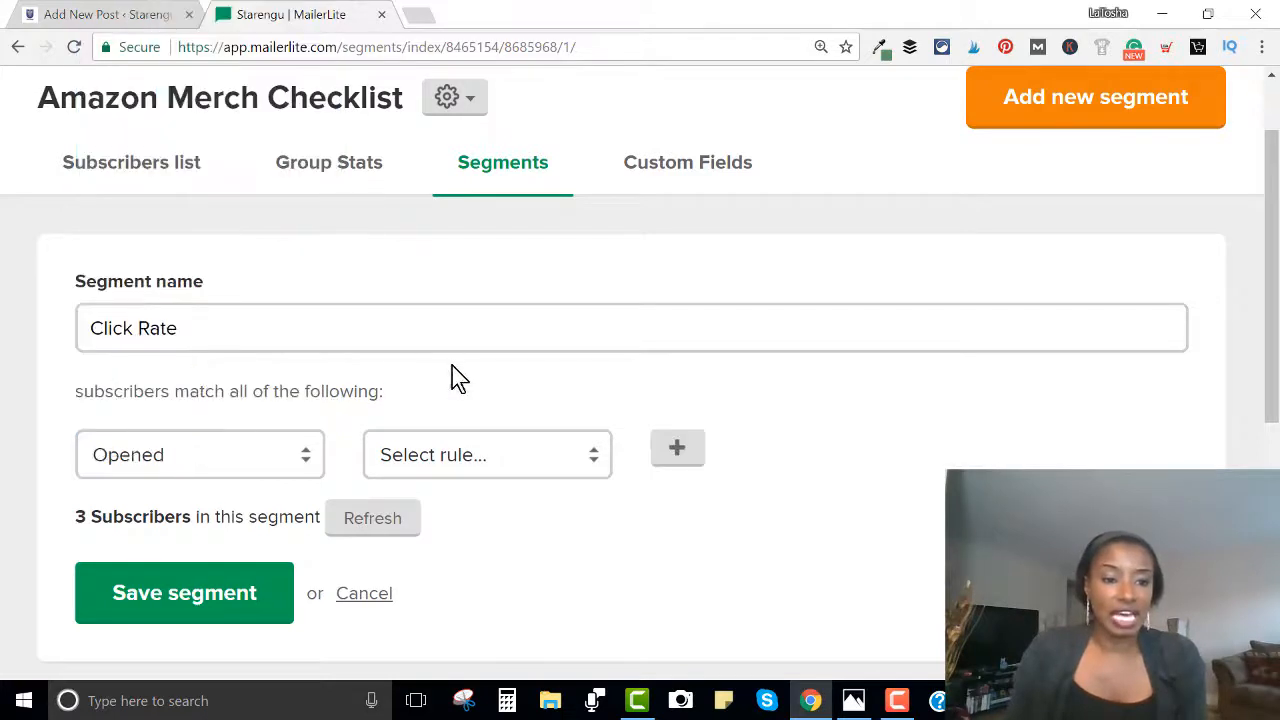
pyautogui.click(445, 457)
pyautogui.click(191, 463)
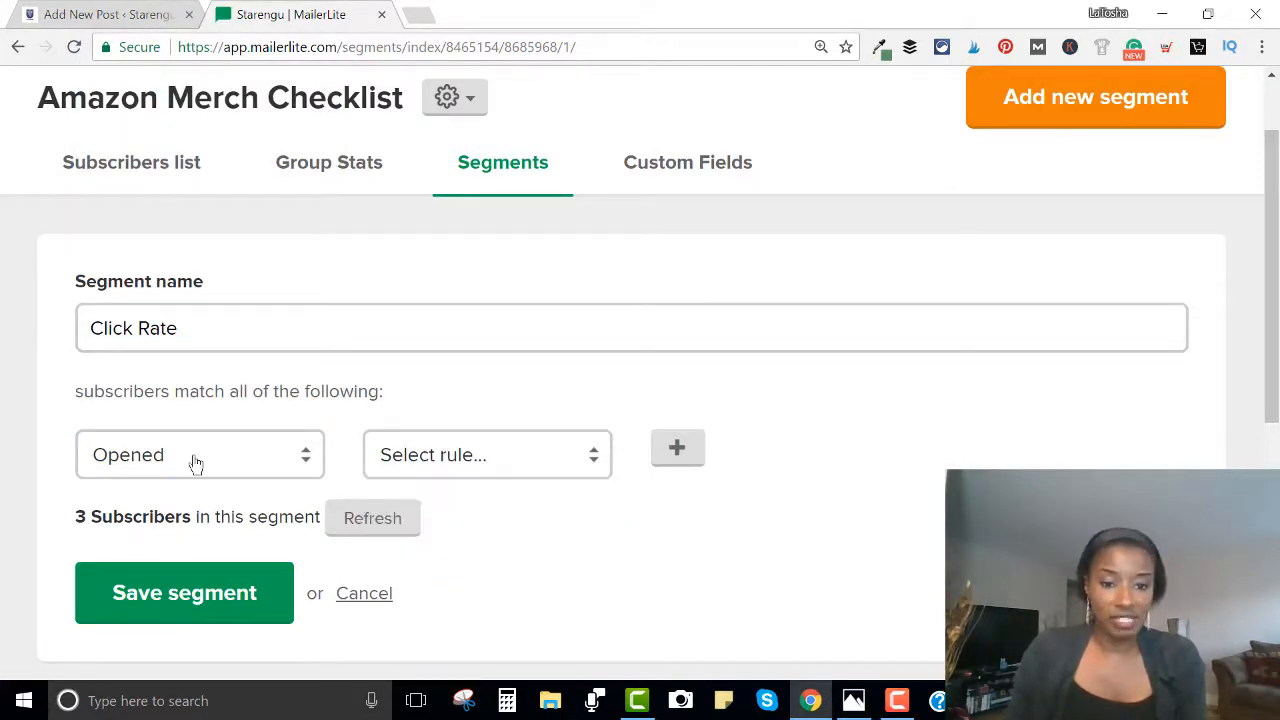
pyautogui.click(191, 463)
pyautogui.click(170, 383)
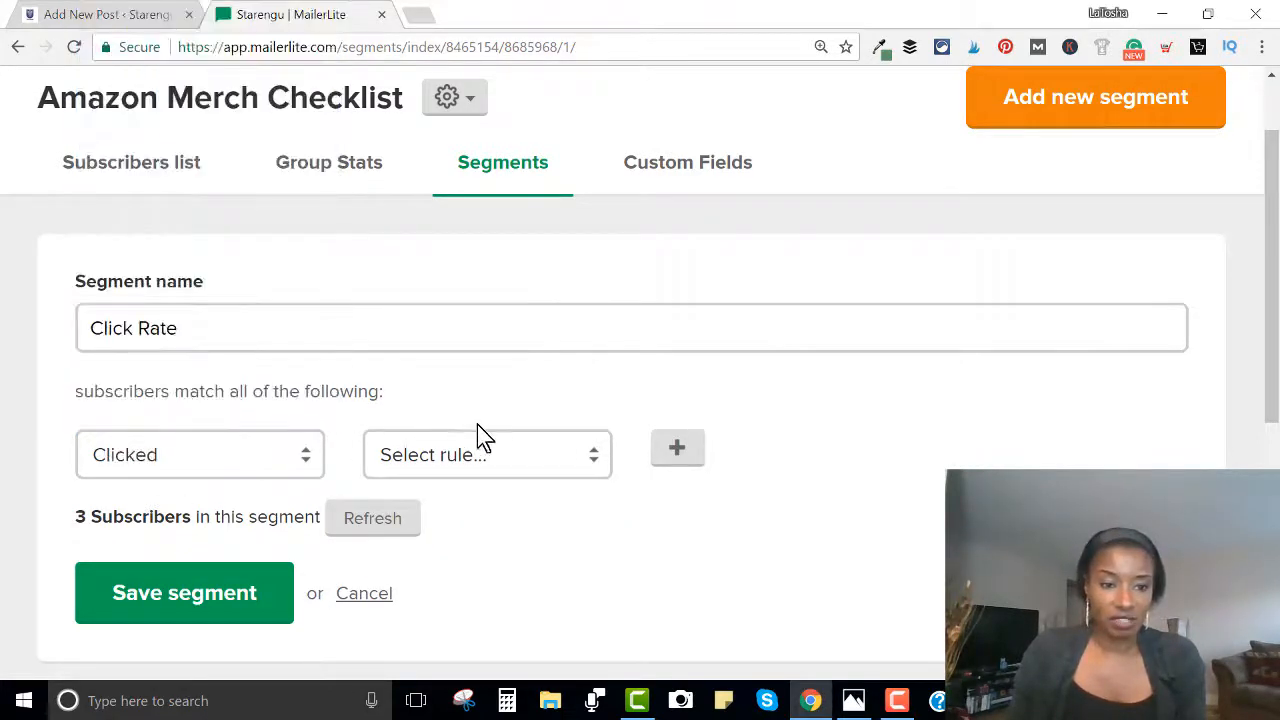
pyautogui.click(498, 459)
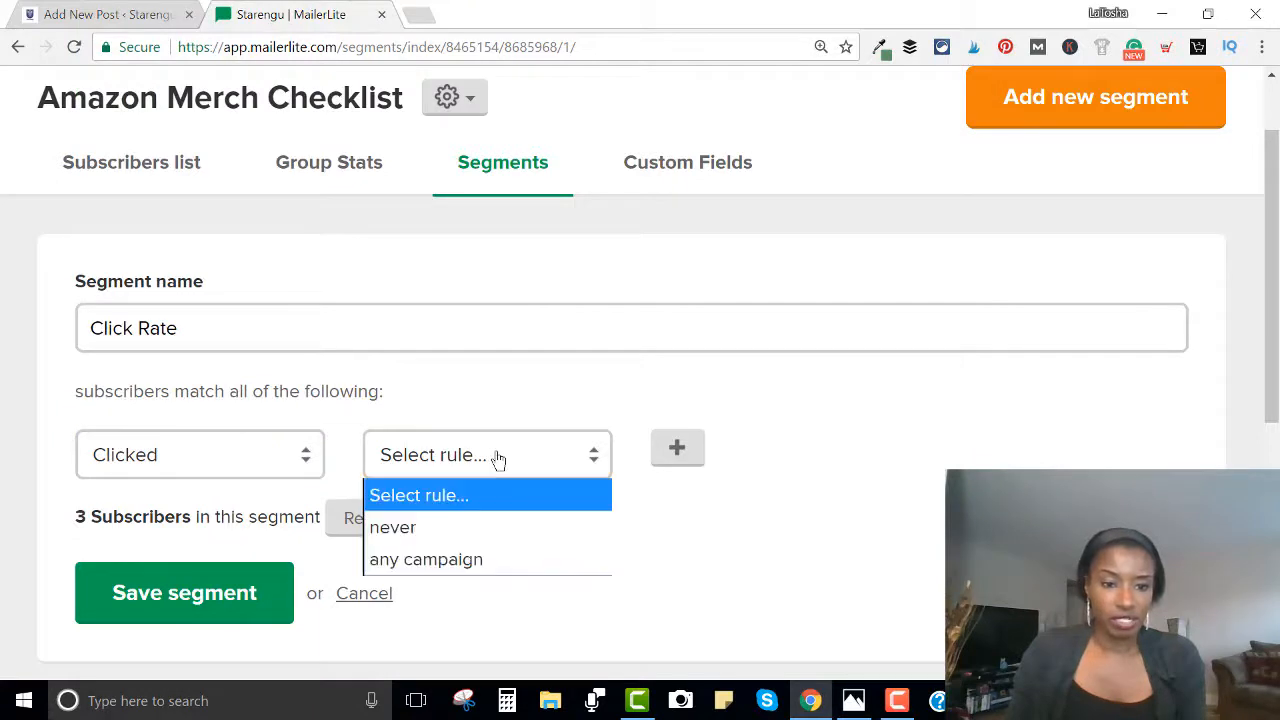
pyautogui.click(515, 560)
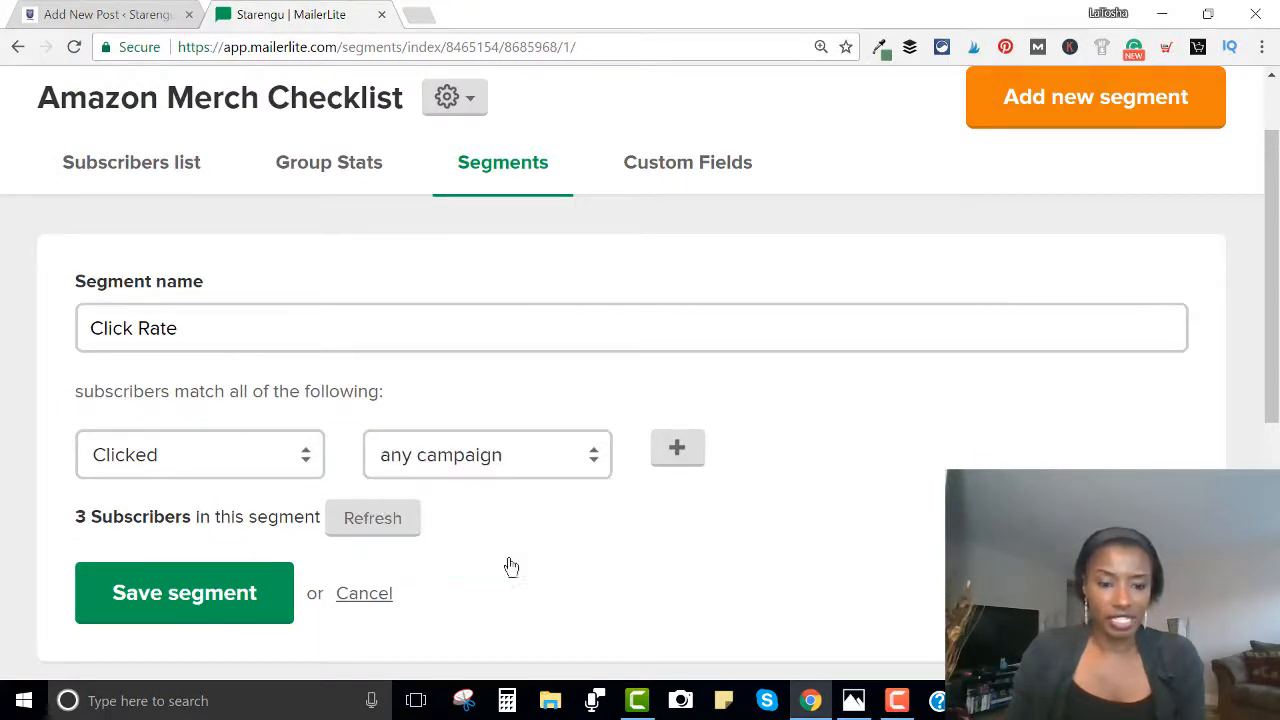
pyautogui.click(361, 524)
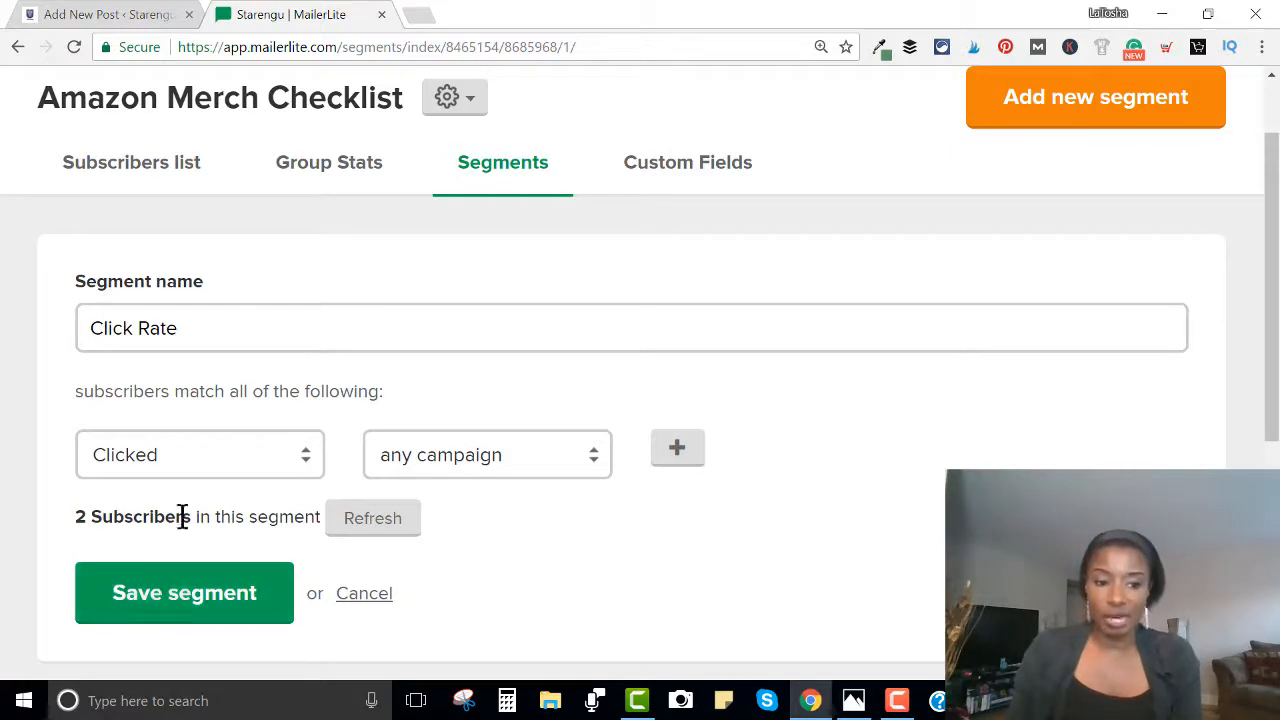
pyautogui.click(244, 614)
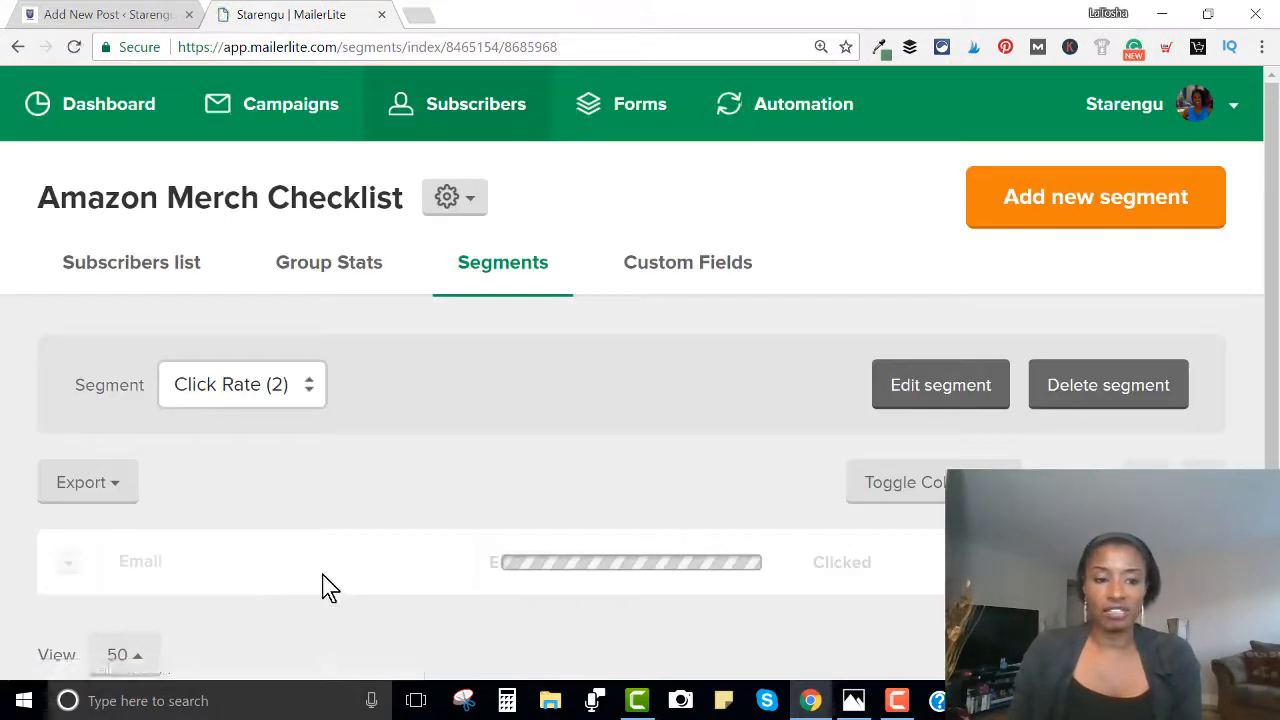
# Step: Check the Segments tab, then show the subscriber list's status counts: 3 active, 1 unconfirmed
pyautogui.click(172, 278)
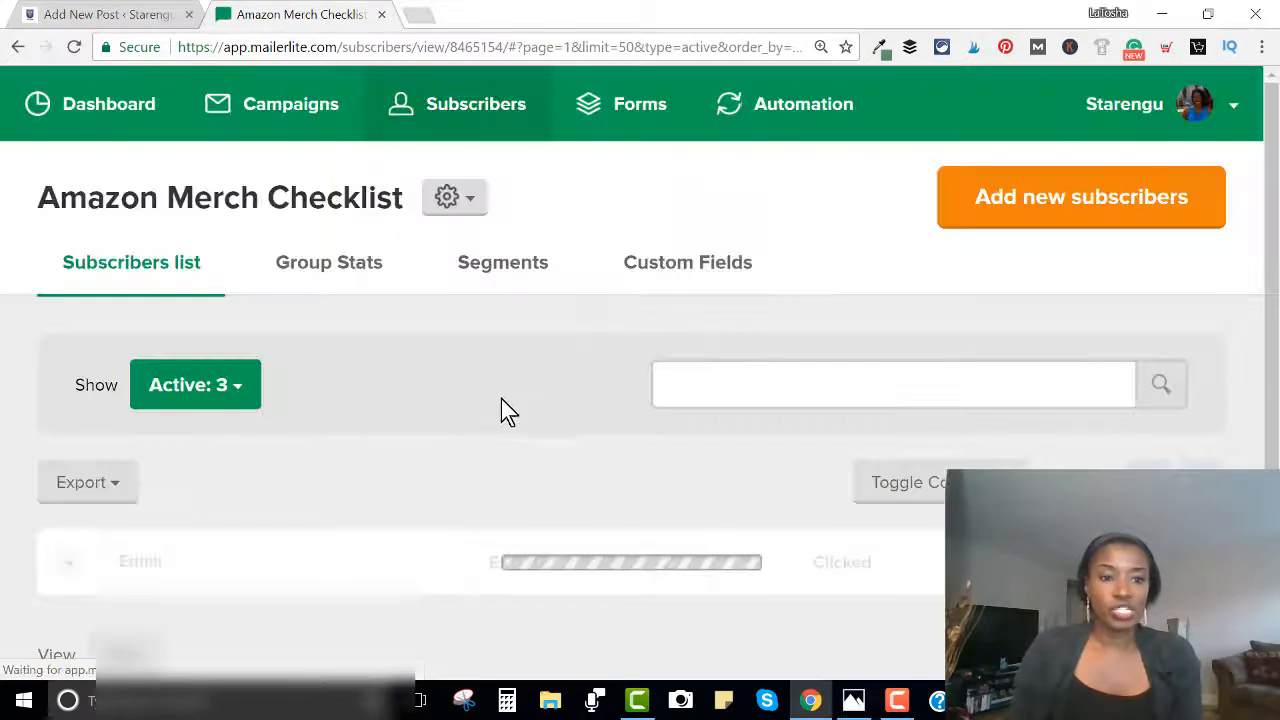
pyautogui.scroll(-2, 504, 408)
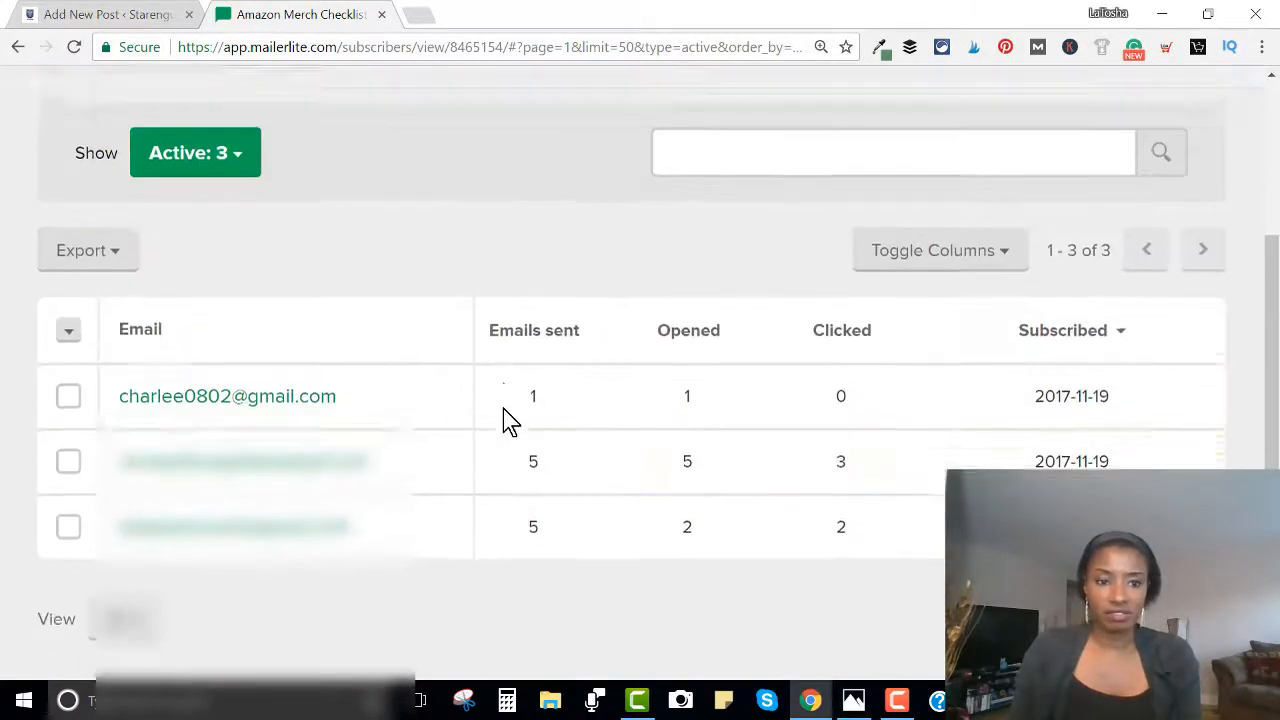
pyautogui.scroll(1, 505, 423)
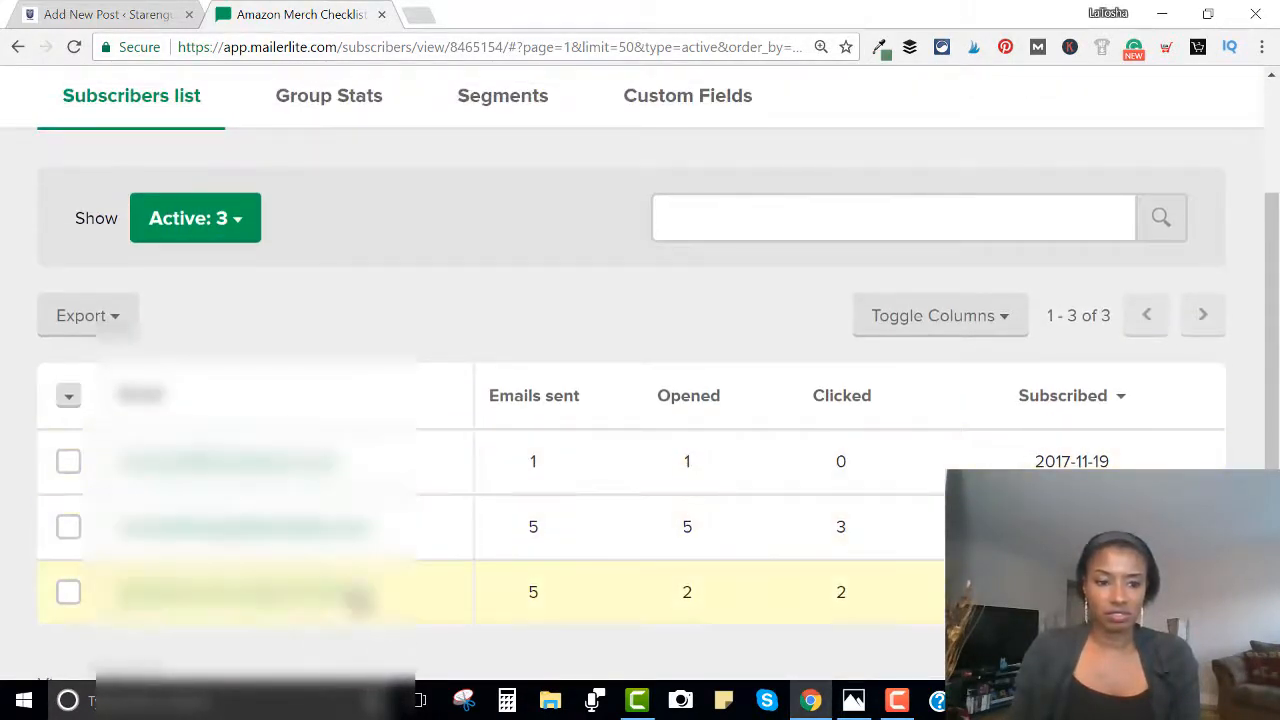
pyautogui.scroll(1, 370, 300)
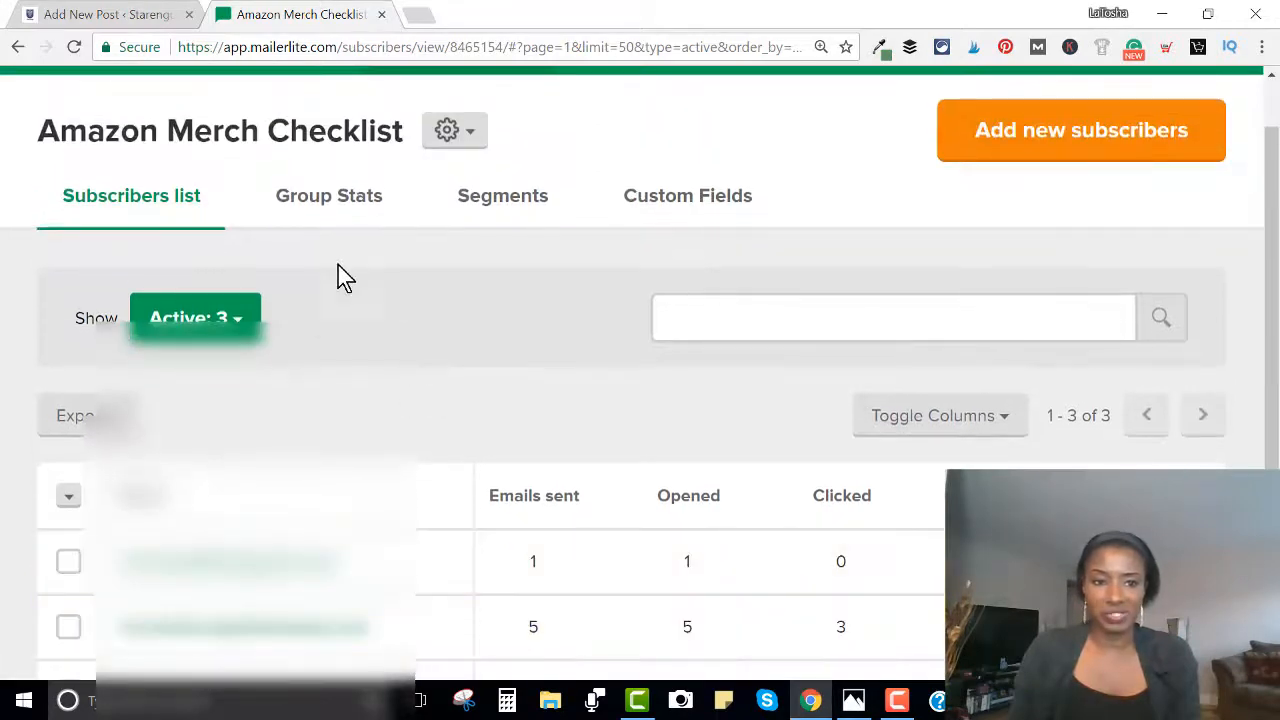
pyautogui.click(200, 318)
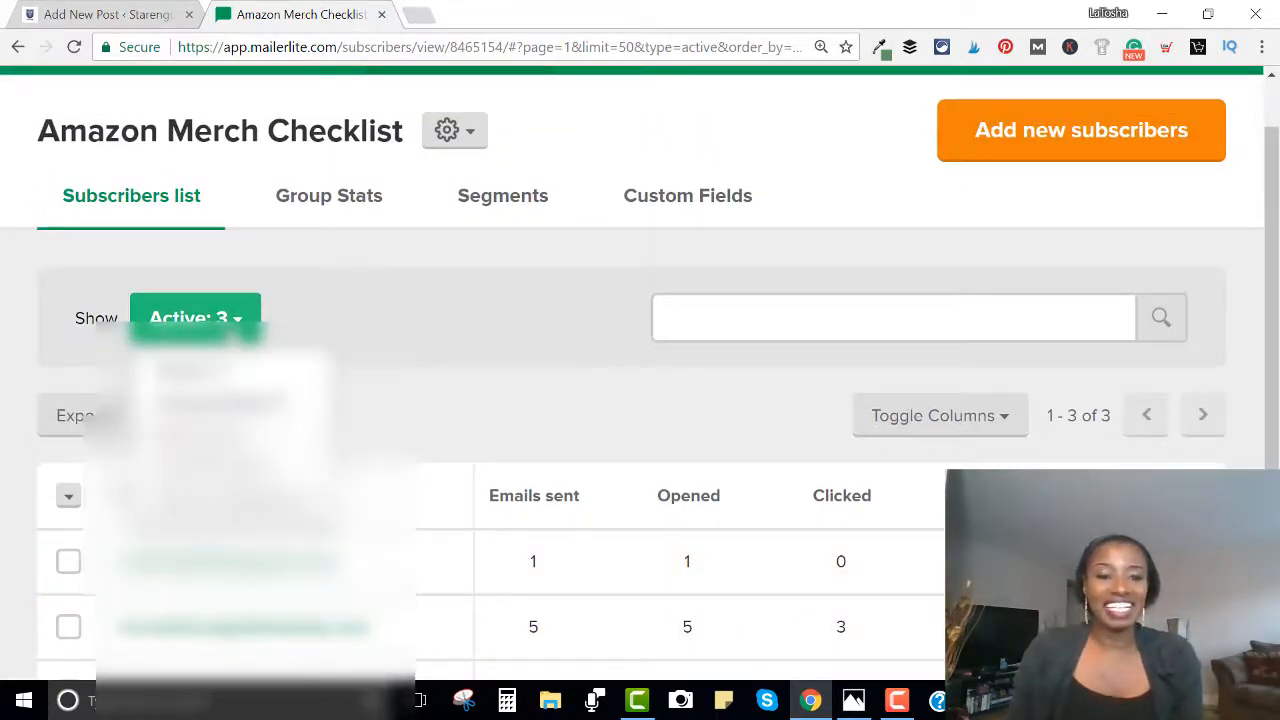
pyautogui.click(234, 330)
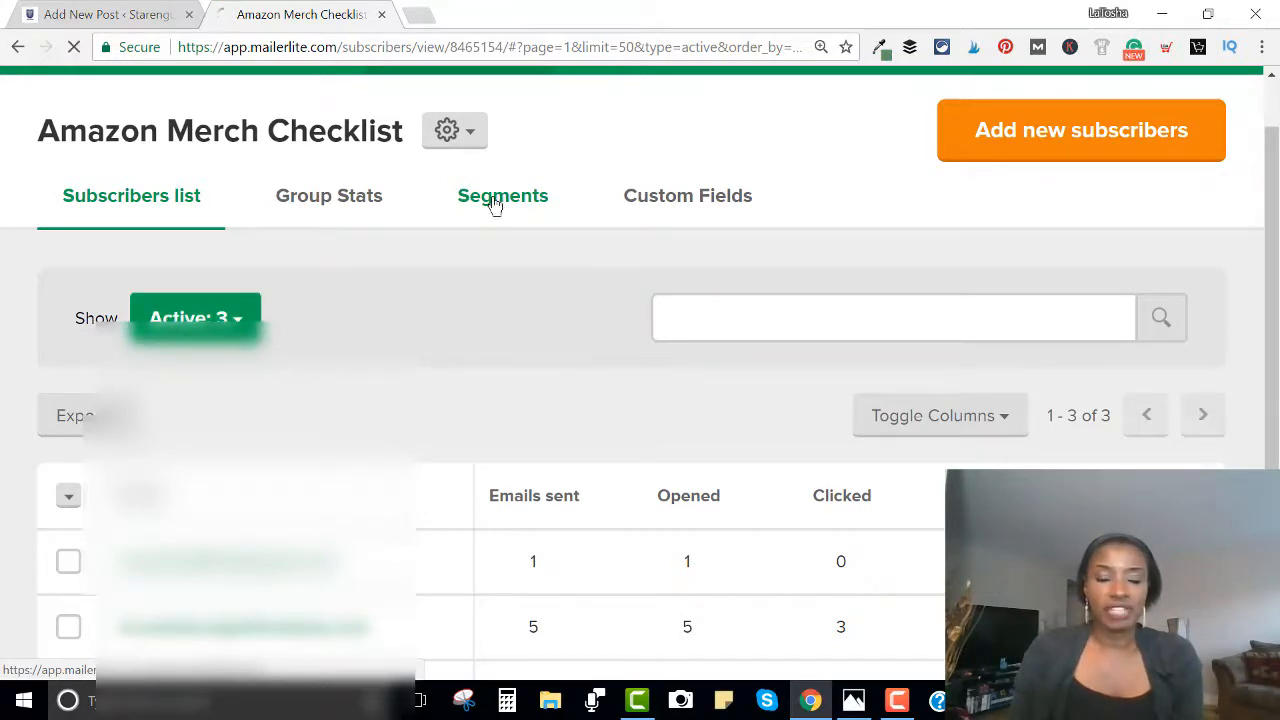
pyautogui.click(492, 203)
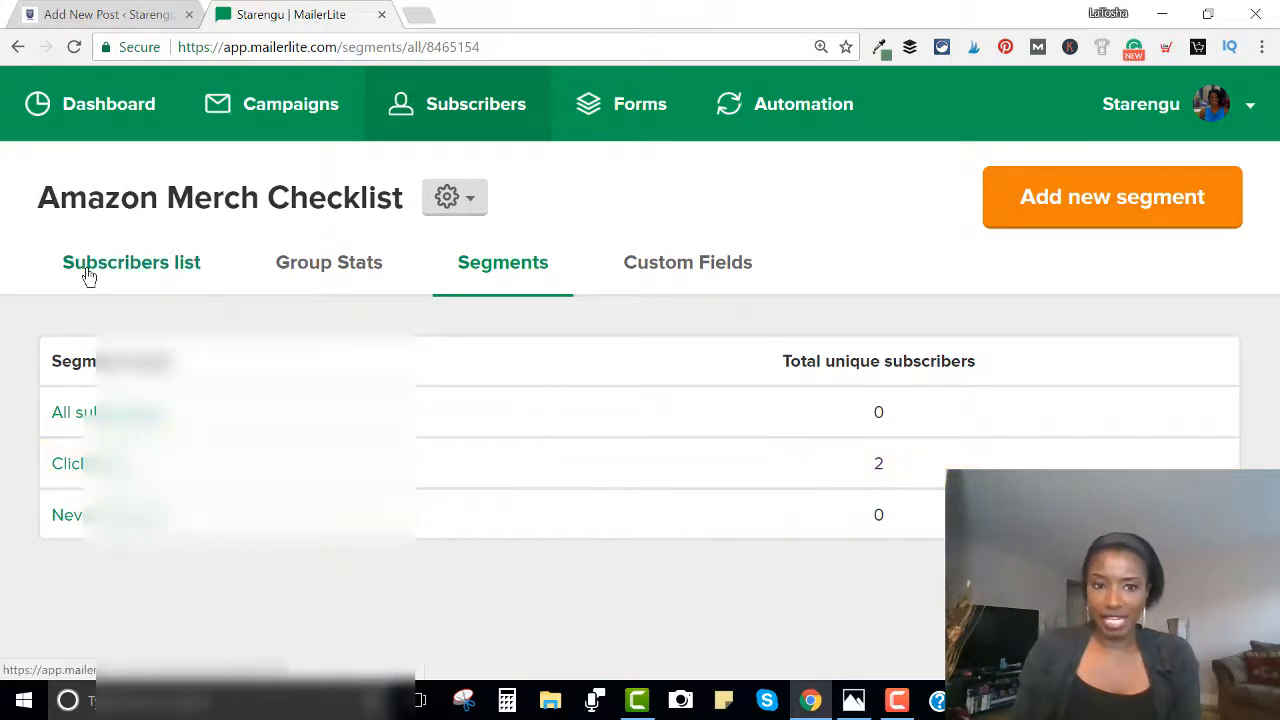
pyautogui.click(145, 263)
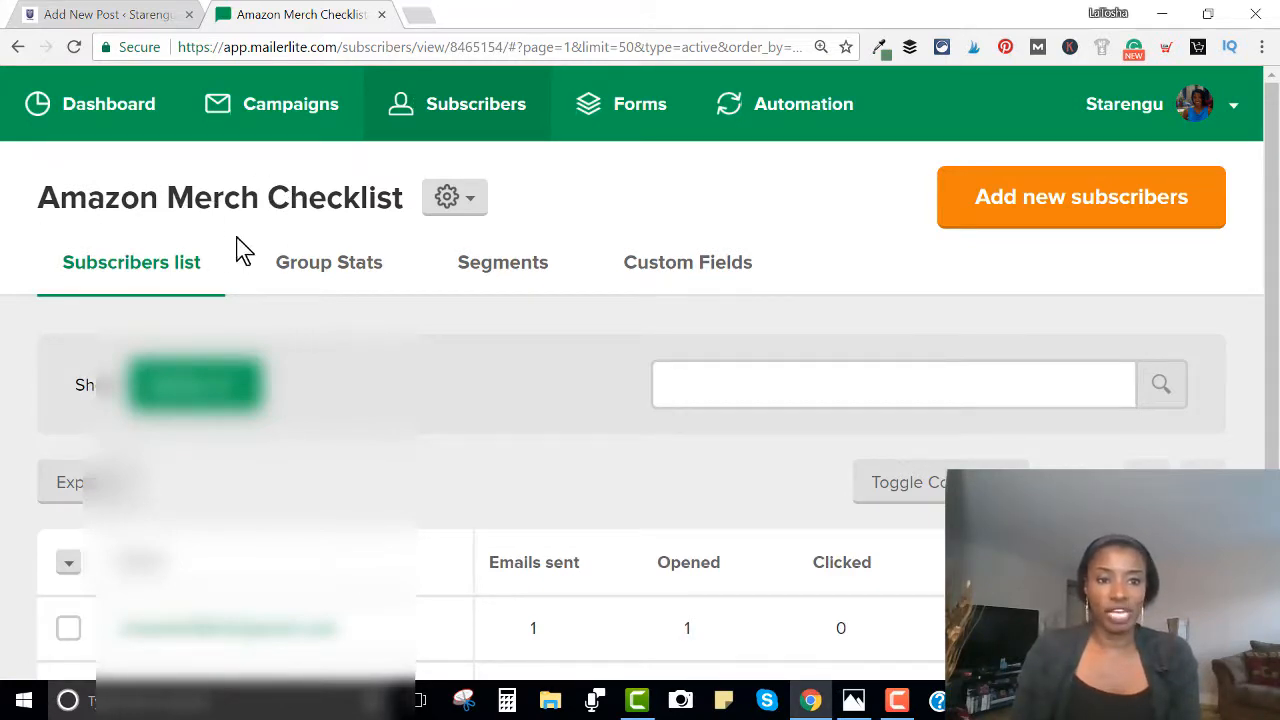
pyautogui.click(195, 385)
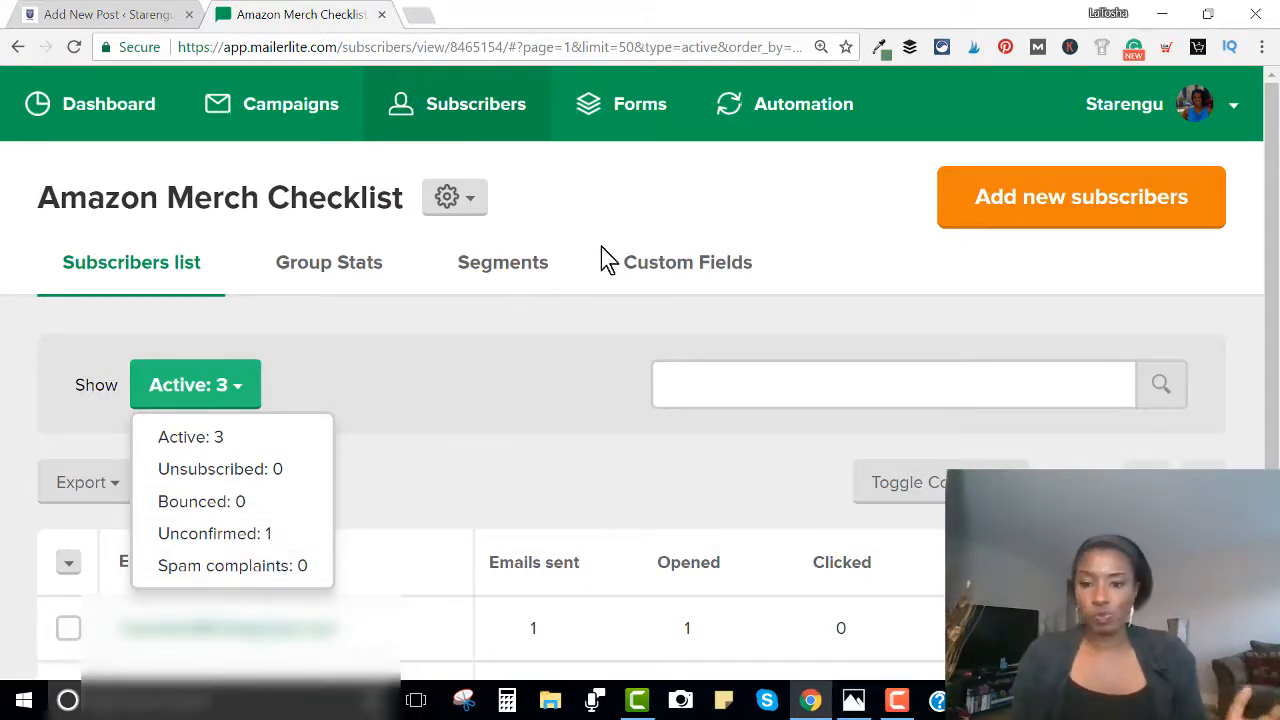
# Step: Browse the group's Custom Fields: Email, Name, Last name, Company, Country and City
pyautogui.click(638, 264)
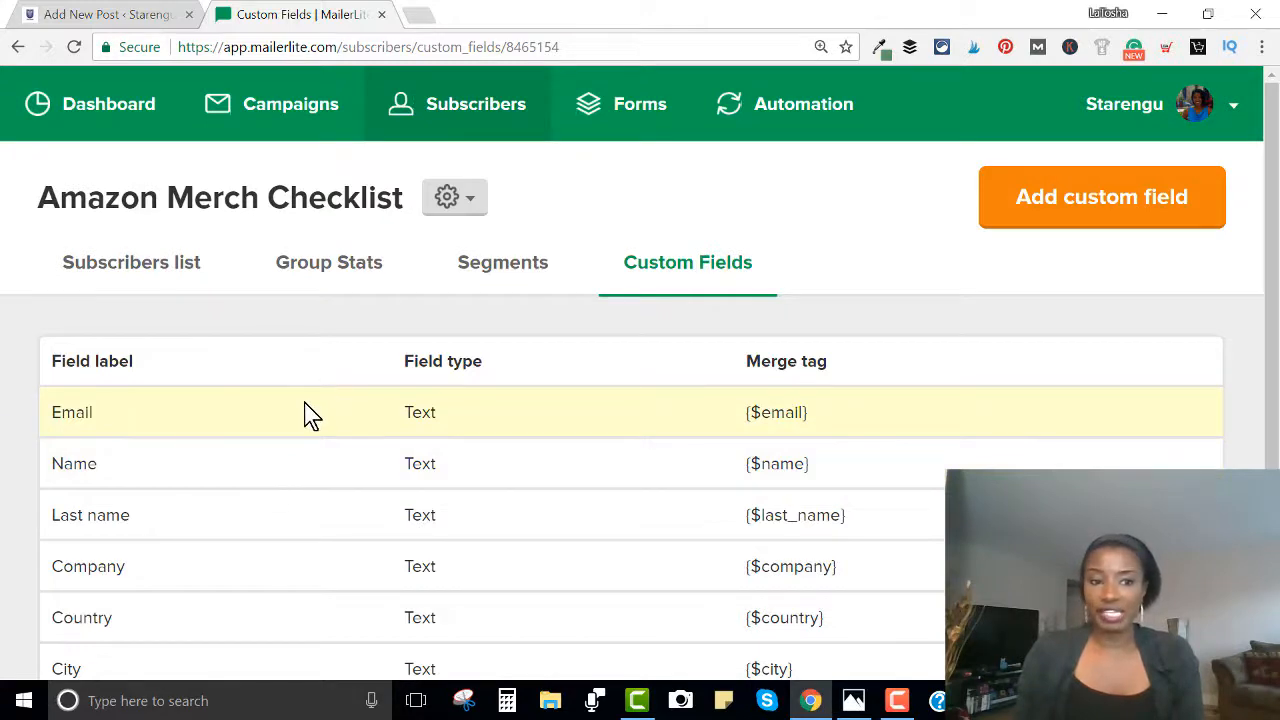
pyautogui.scroll(-2, 306, 412)
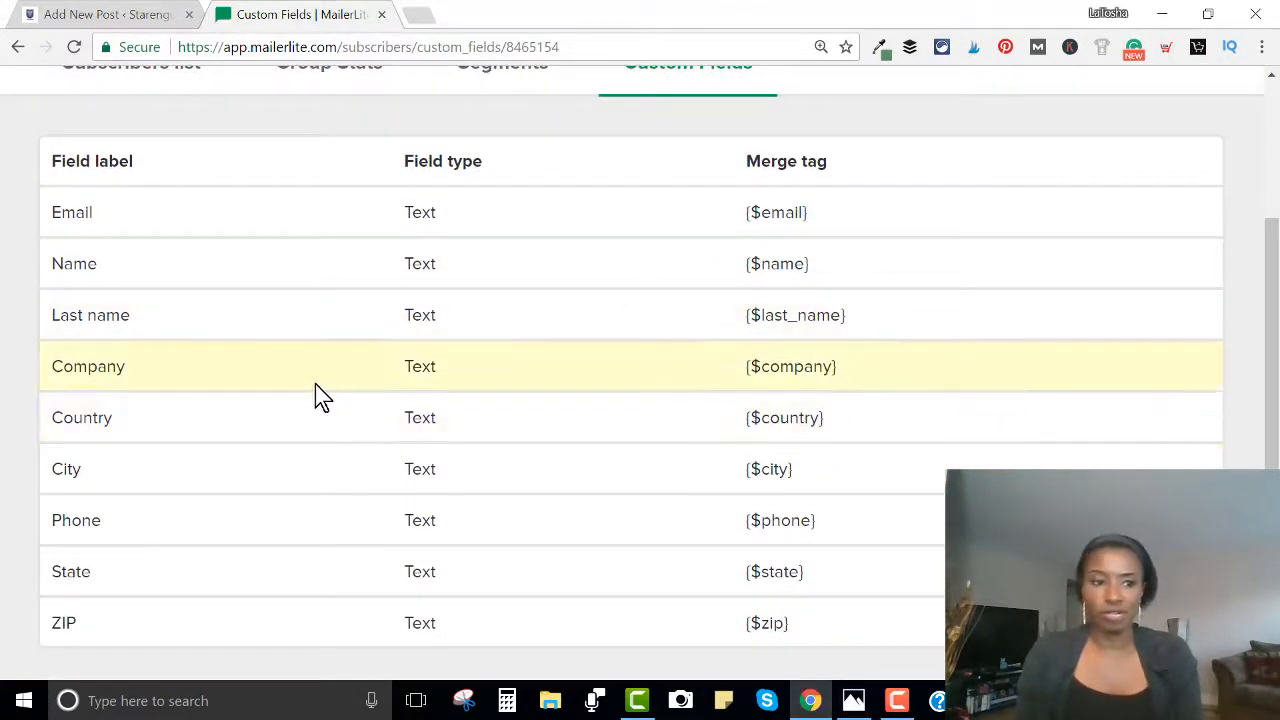
pyautogui.scroll(1, 312, 385)
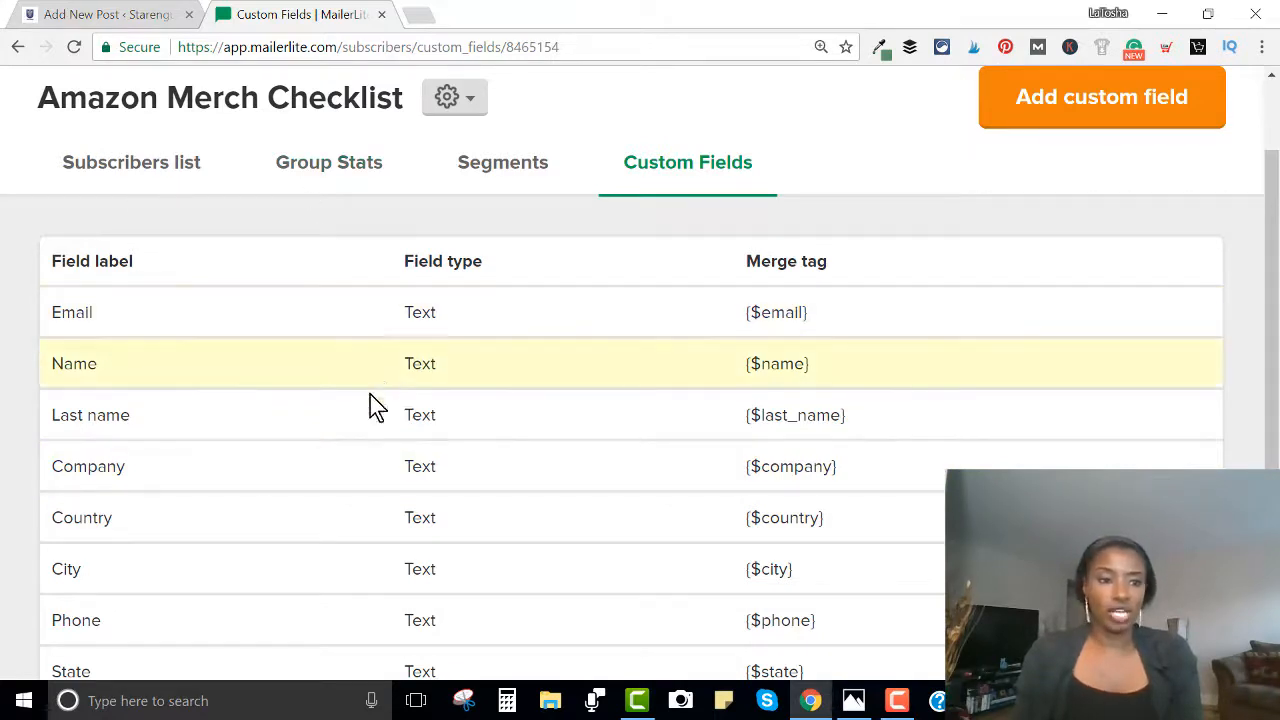
pyautogui.scroll(1, 370, 400)
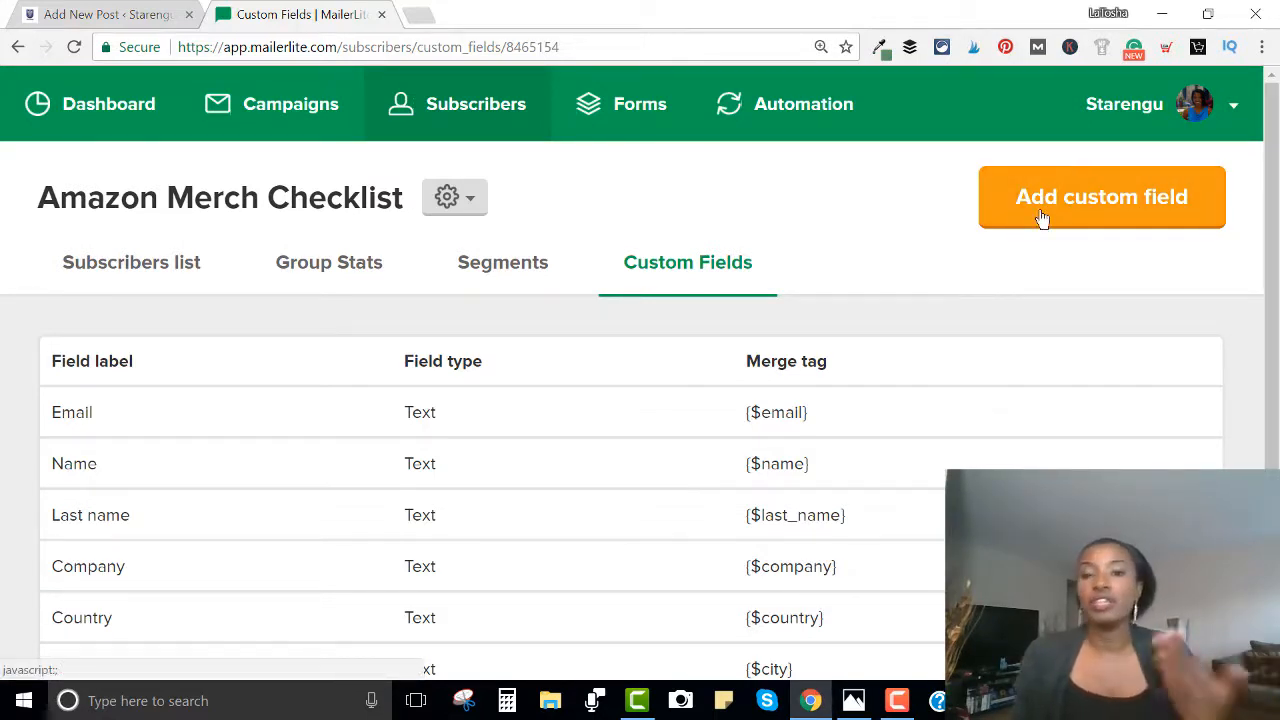
pyautogui.scroll(-2, 586, 474)
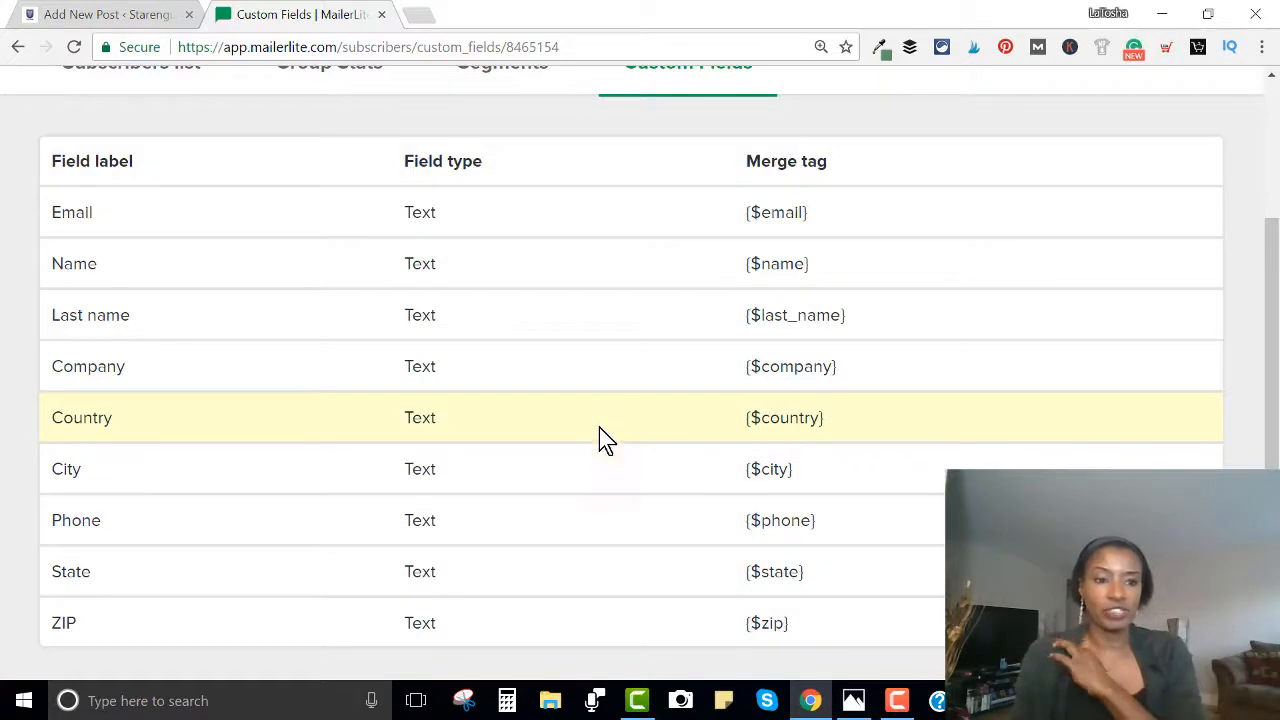
pyautogui.scroll(2, 600, 437)
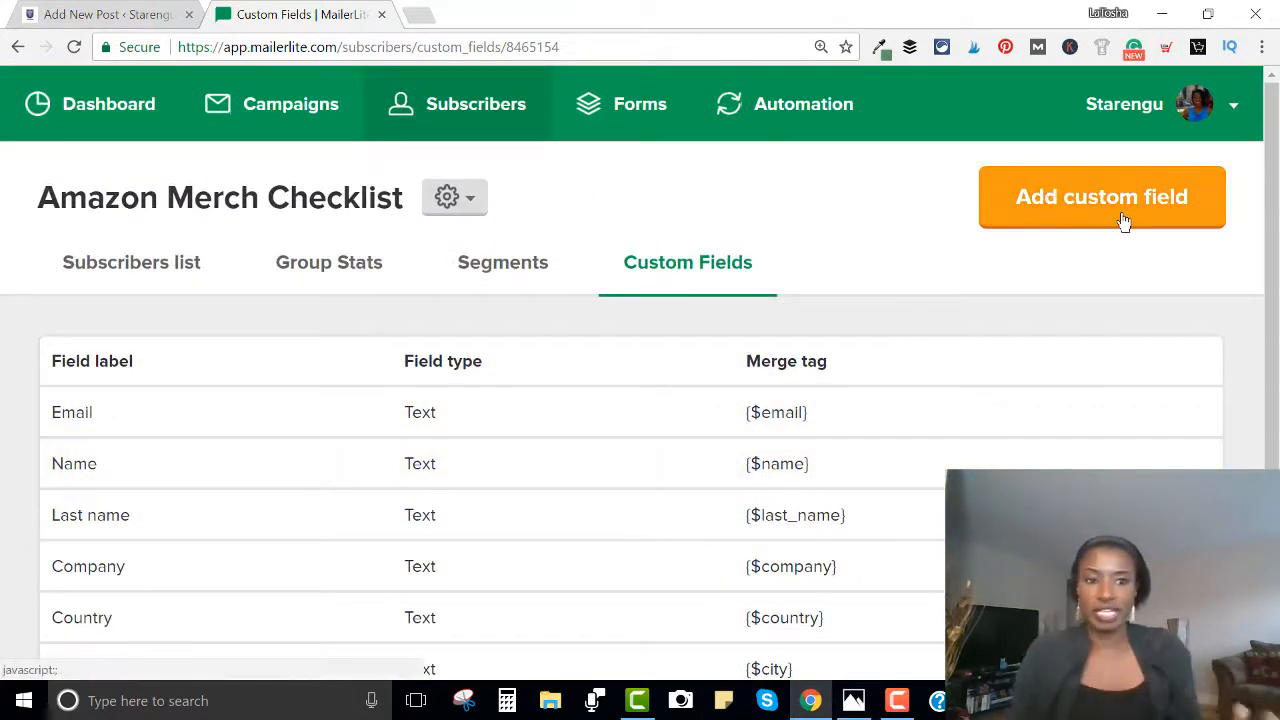
pyautogui.scroll(-1, 352, 556)
pyautogui.scroll(-2, 355, 550)
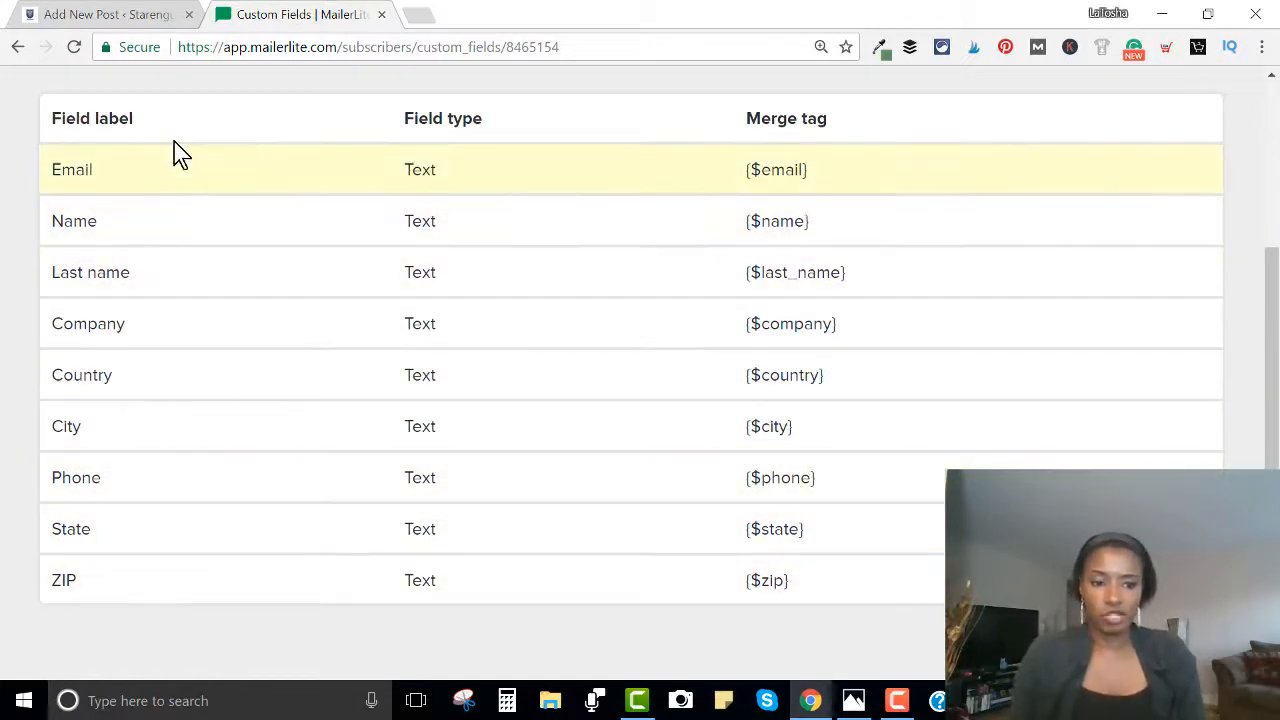
pyautogui.scroll(3, 356, 414)
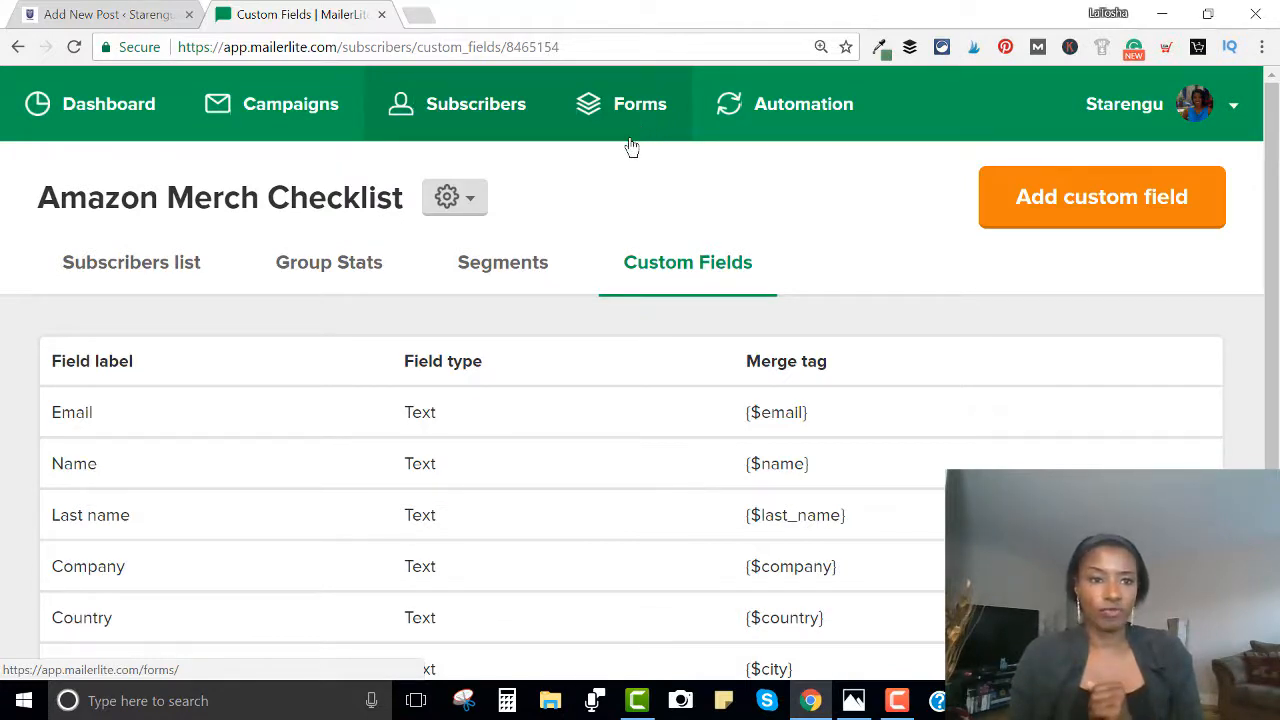
# Step: Go to Forms, glance at Popups, then switch to the Embedded Forms list of 22 forms
pyautogui.click(644, 116)
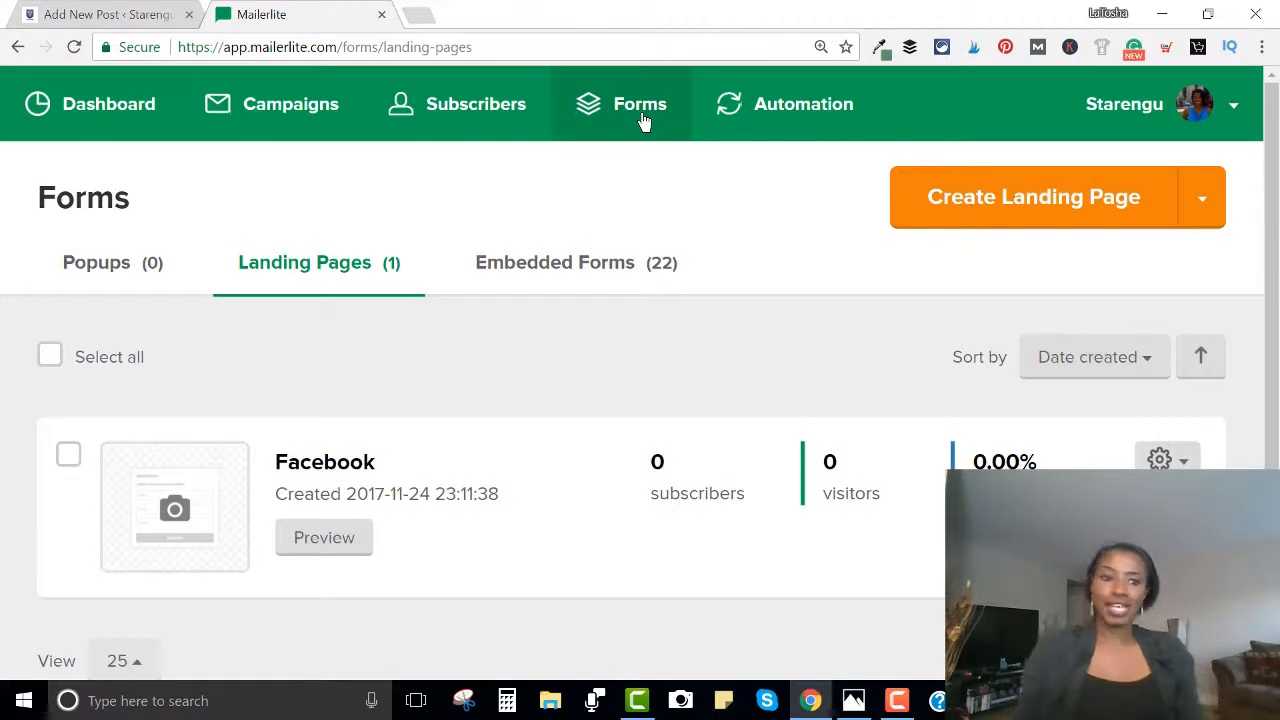
pyautogui.click(129, 278)
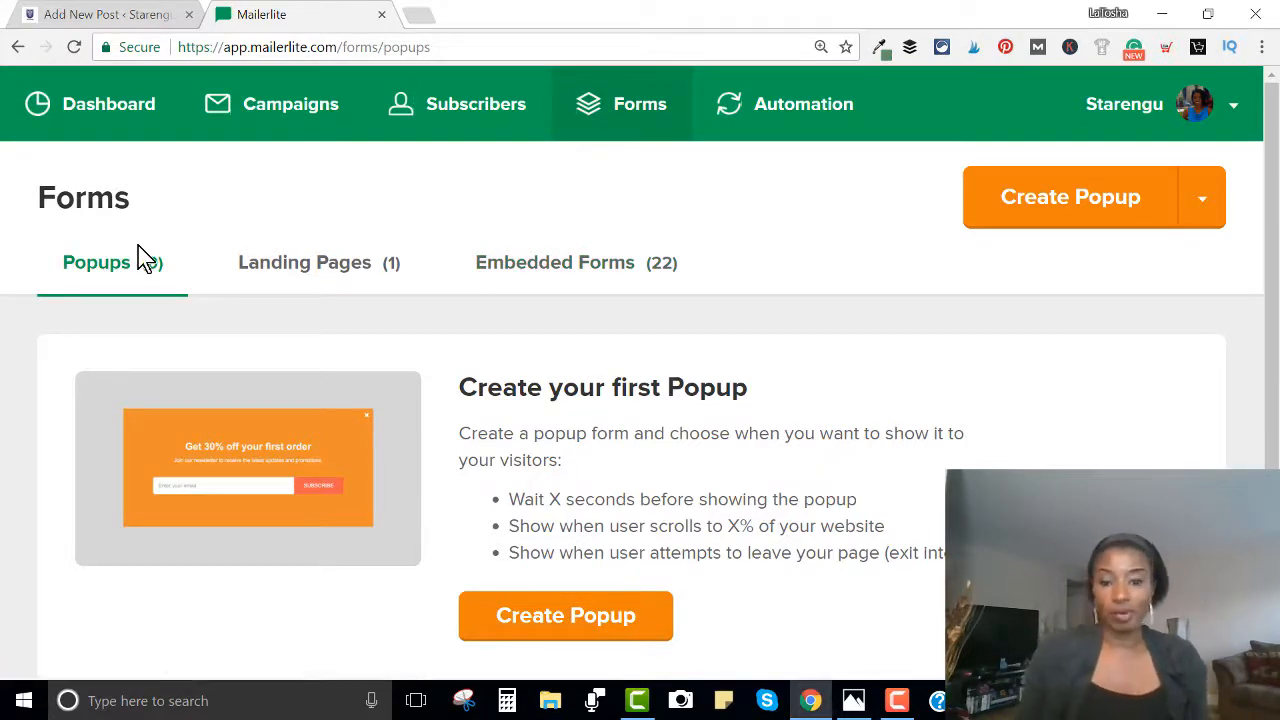
pyautogui.scroll(-1, 726, 322)
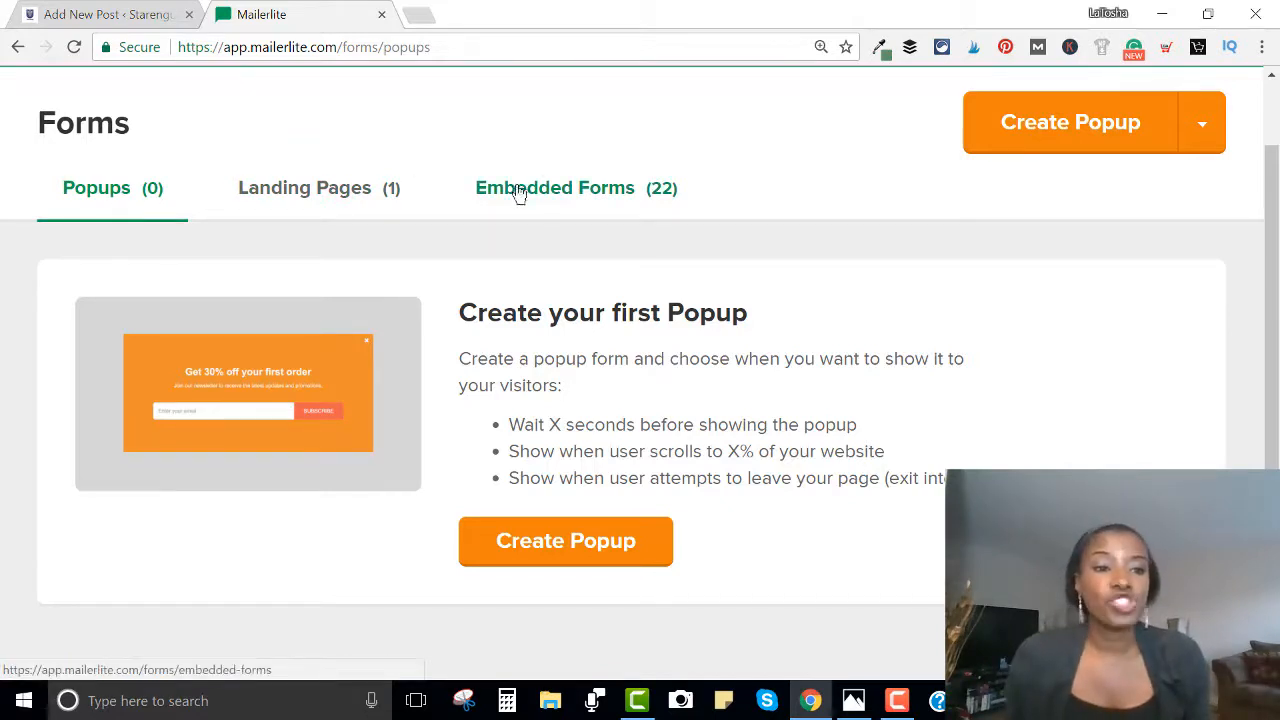
pyautogui.click(565, 190)
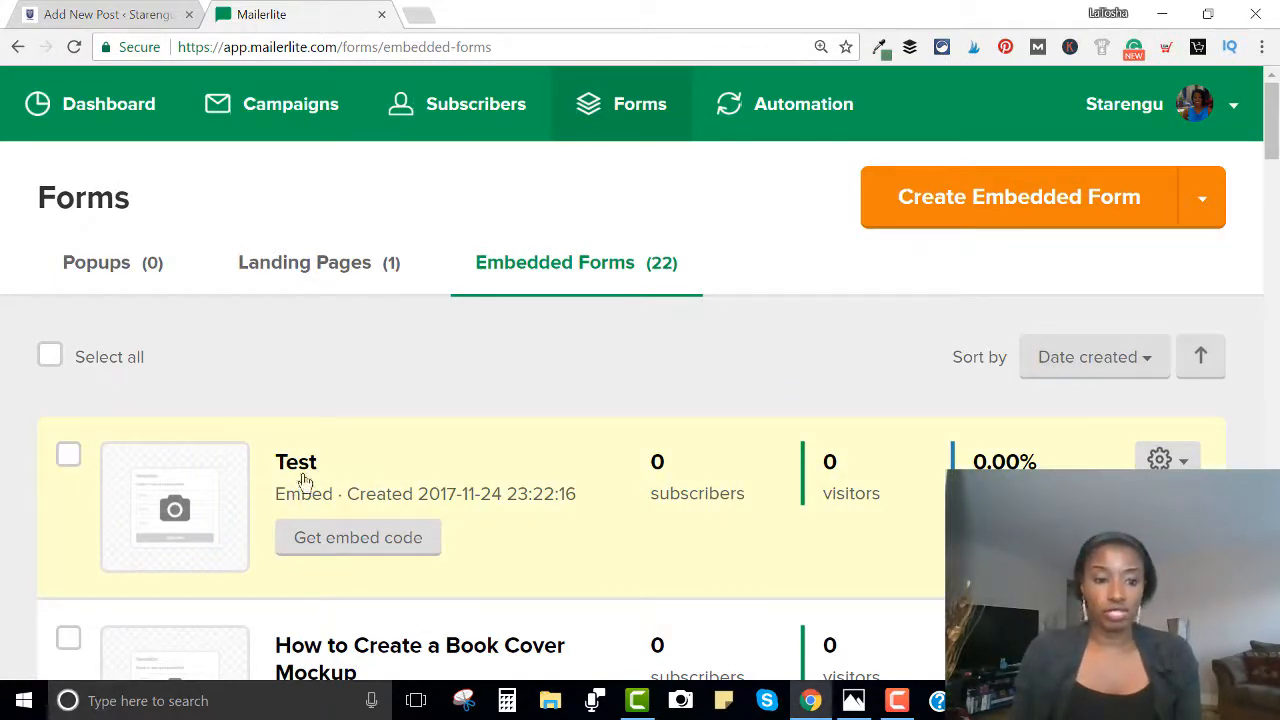
# Step: Create a new embedded form named 'TEST MAILERLITE FORM' and save the name
pyautogui.click(69, 457)
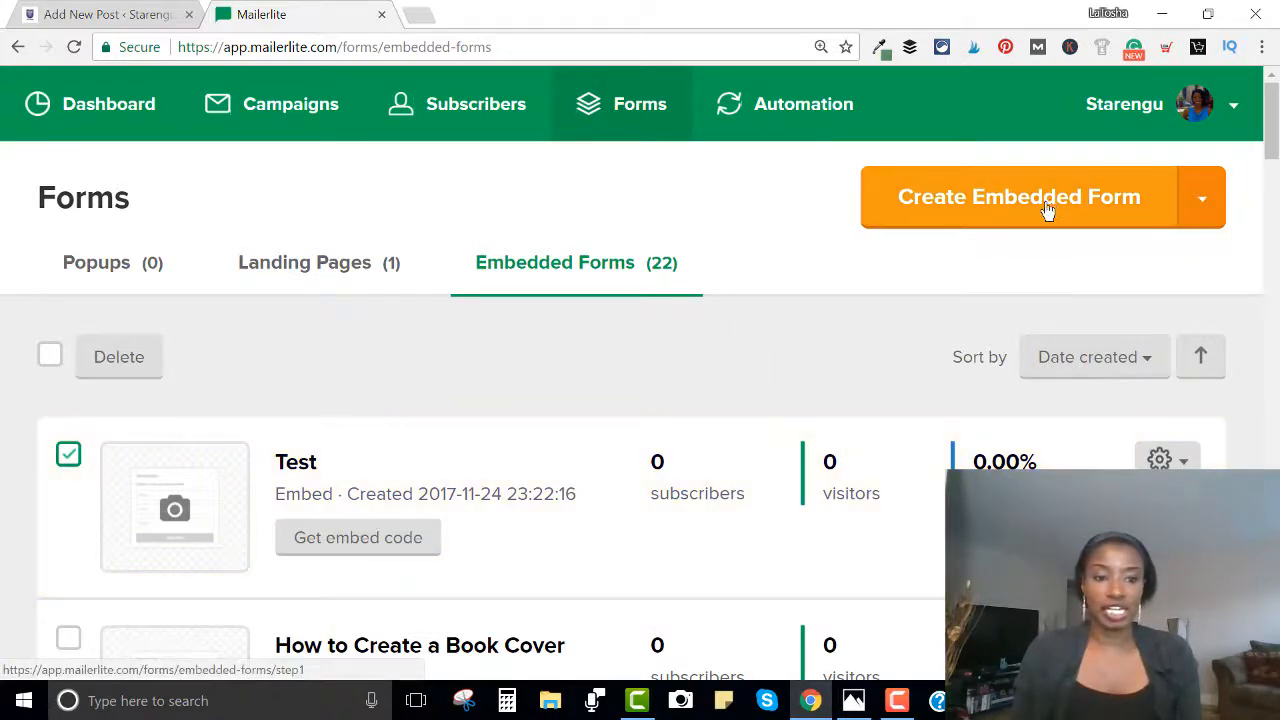
pyautogui.click(1014, 214)
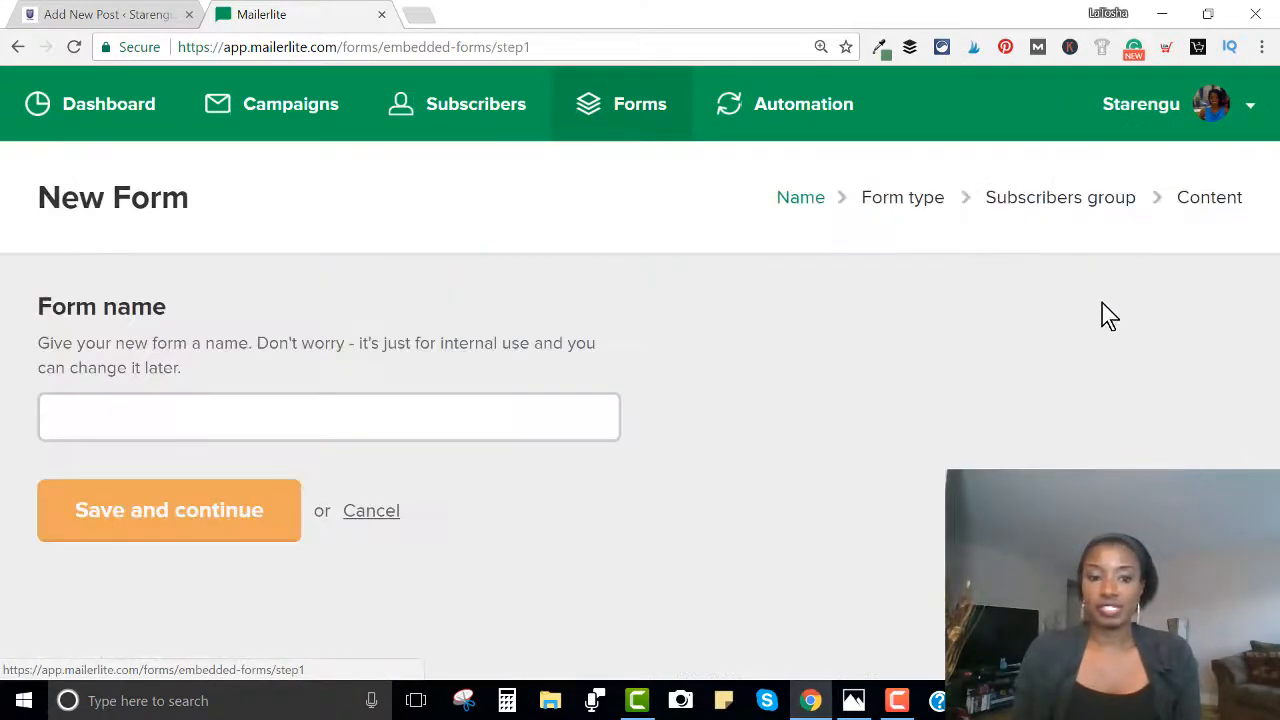
pyautogui.click(371, 417)
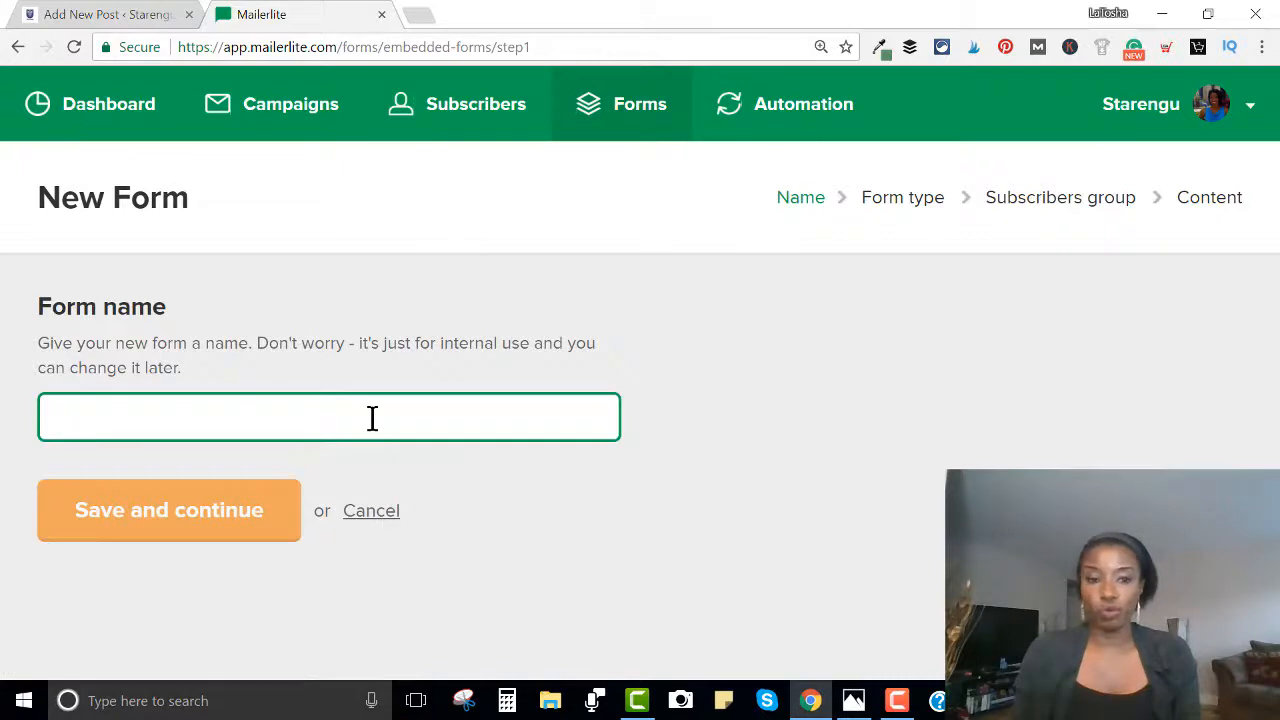
pyautogui.write('TEST')
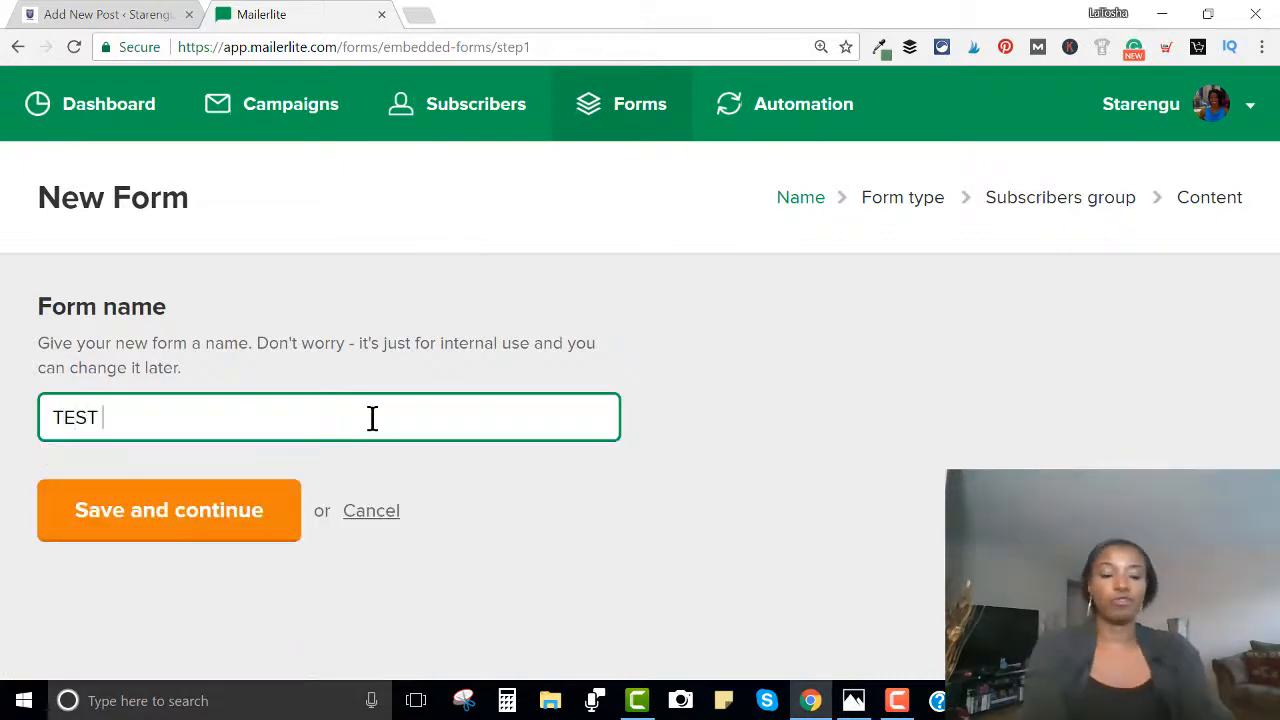
pyautogui.write(' MAI')
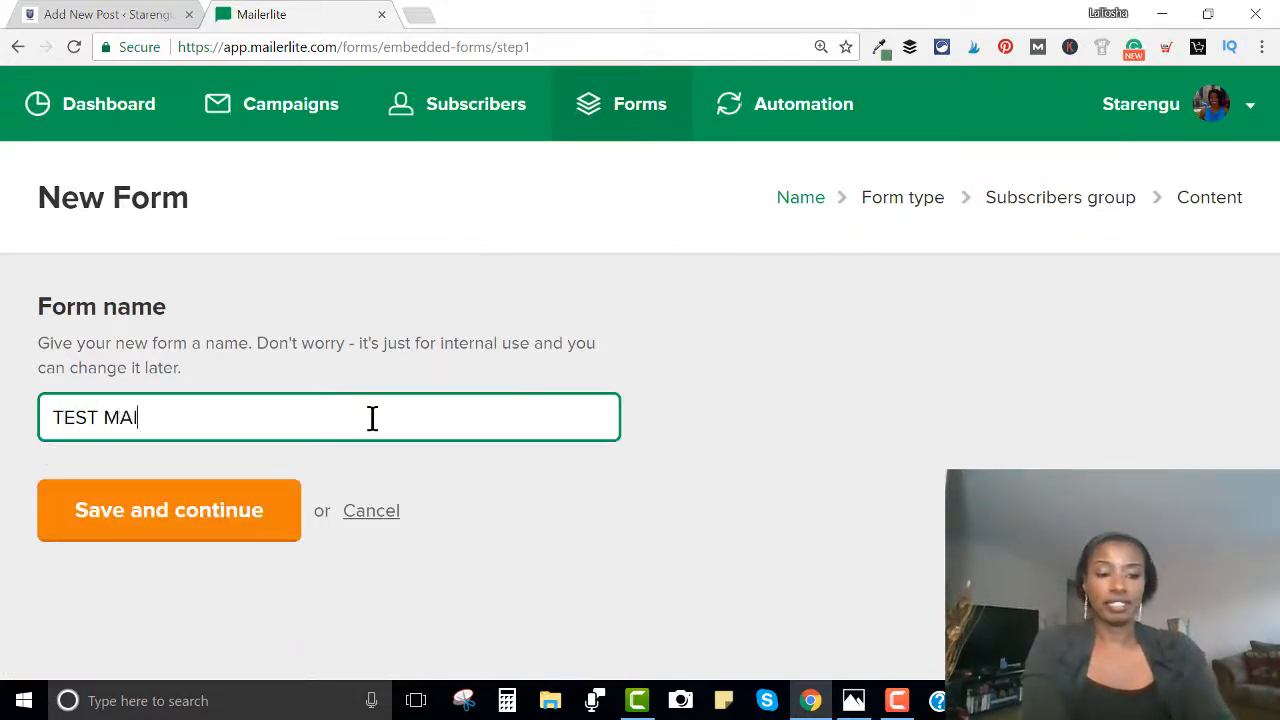
pyautogui.write('LERLITE FORM')
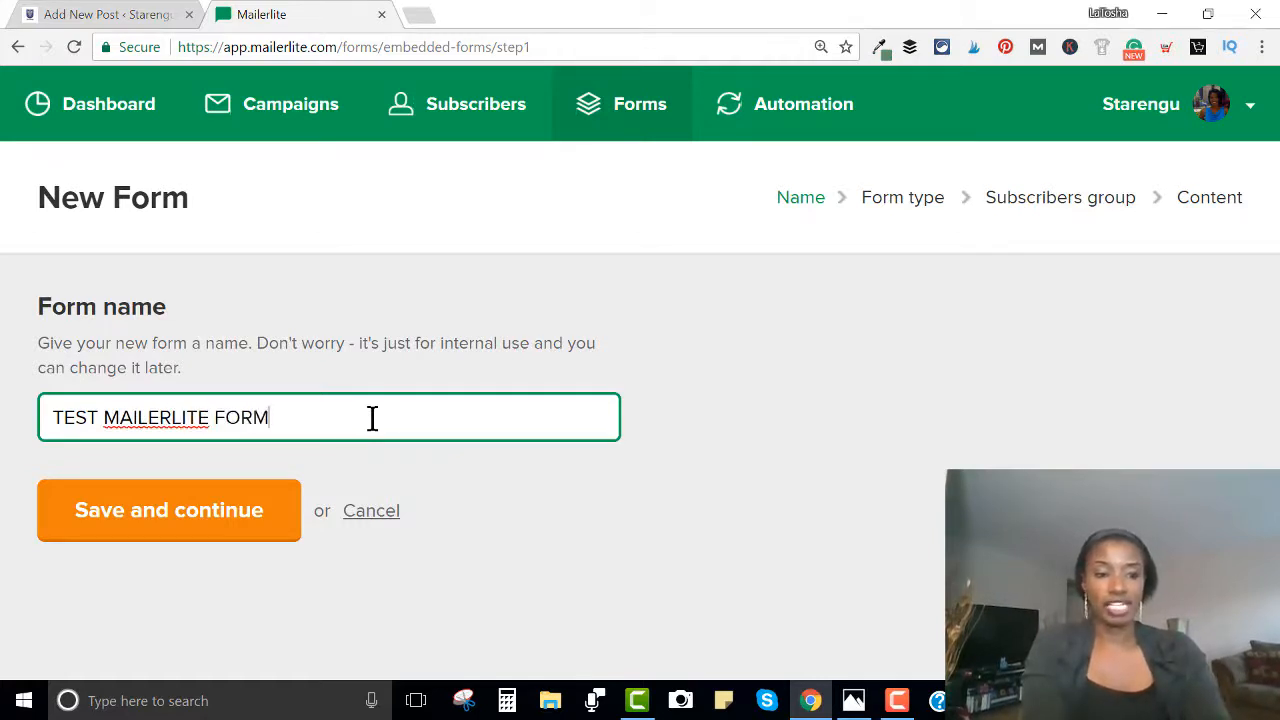
pyautogui.click(160, 508)
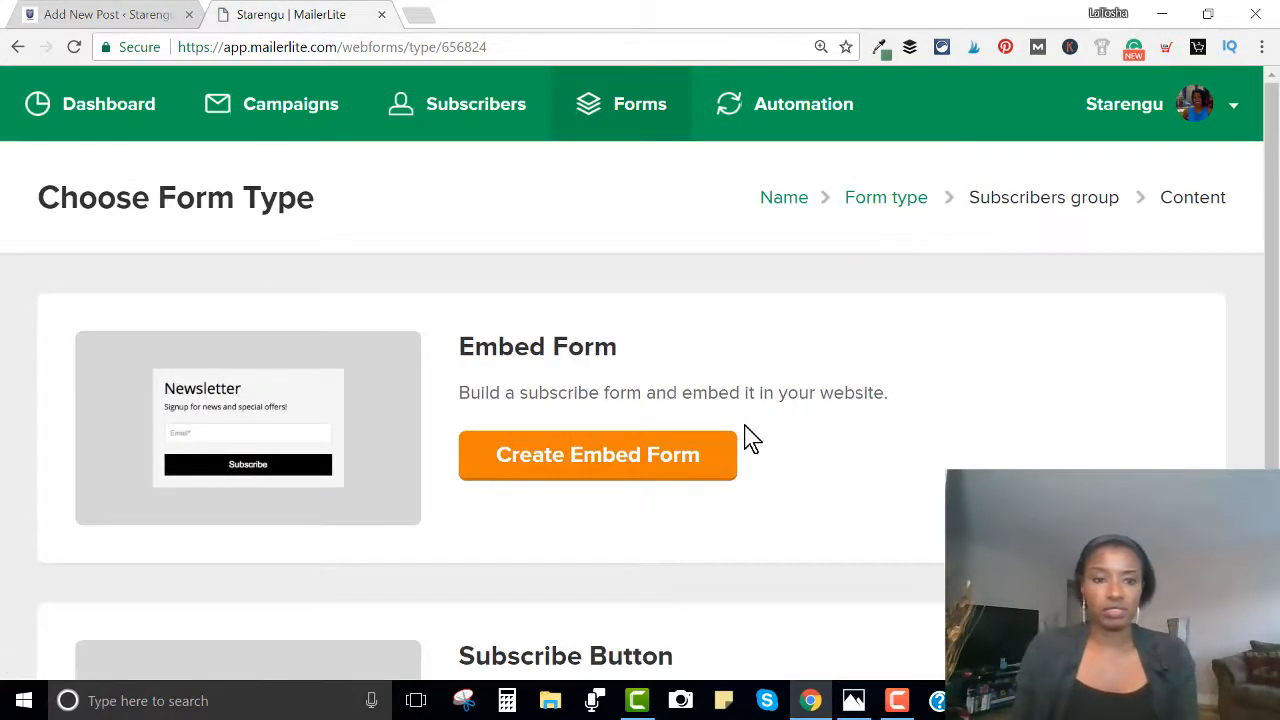
# Step: Review the available form types and choose Embed Form
pyautogui.scroll(-1, 748, 432)
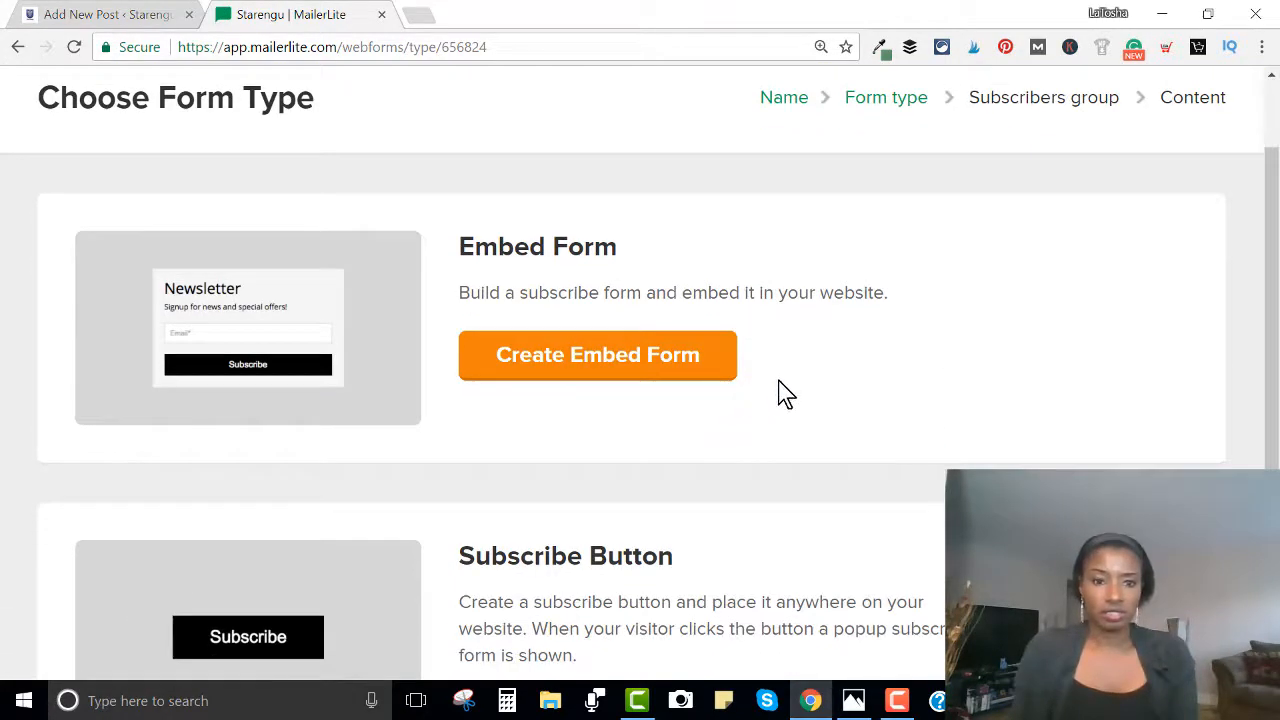
pyautogui.scroll(-2, 780, 392)
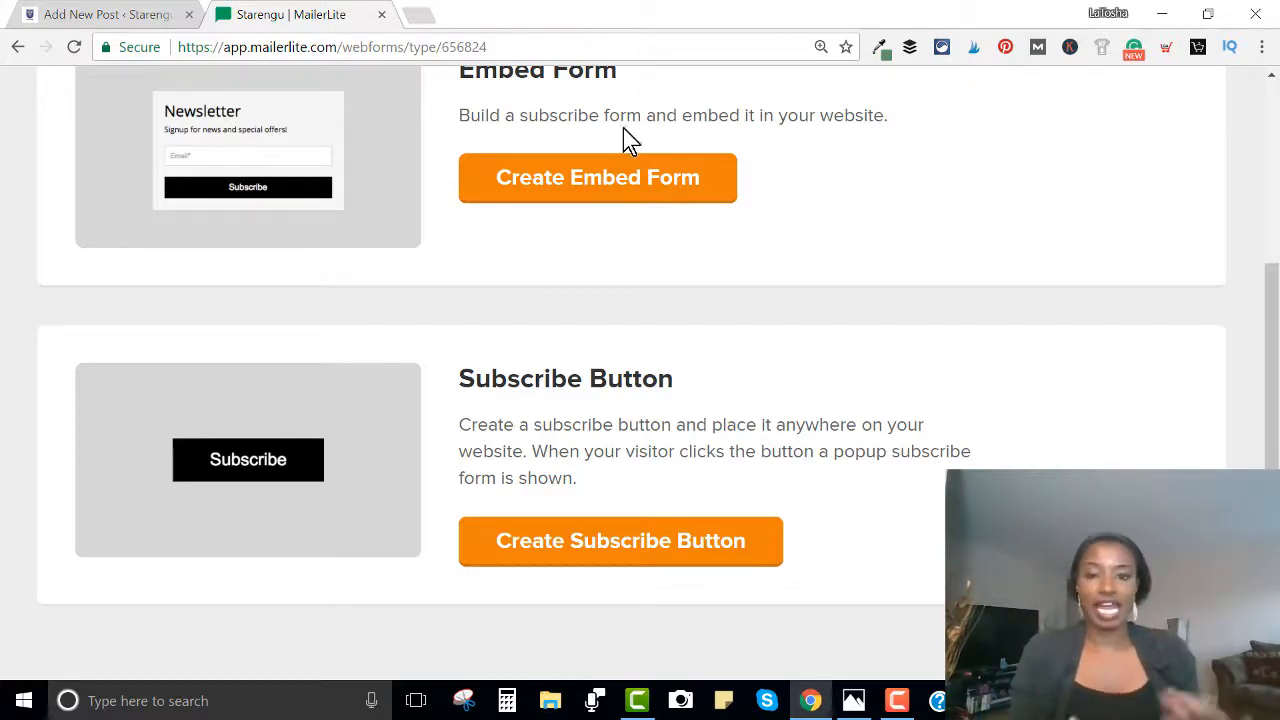
pyautogui.scroll(1, 787, 292)
pyautogui.scroll(1, 787, 292)
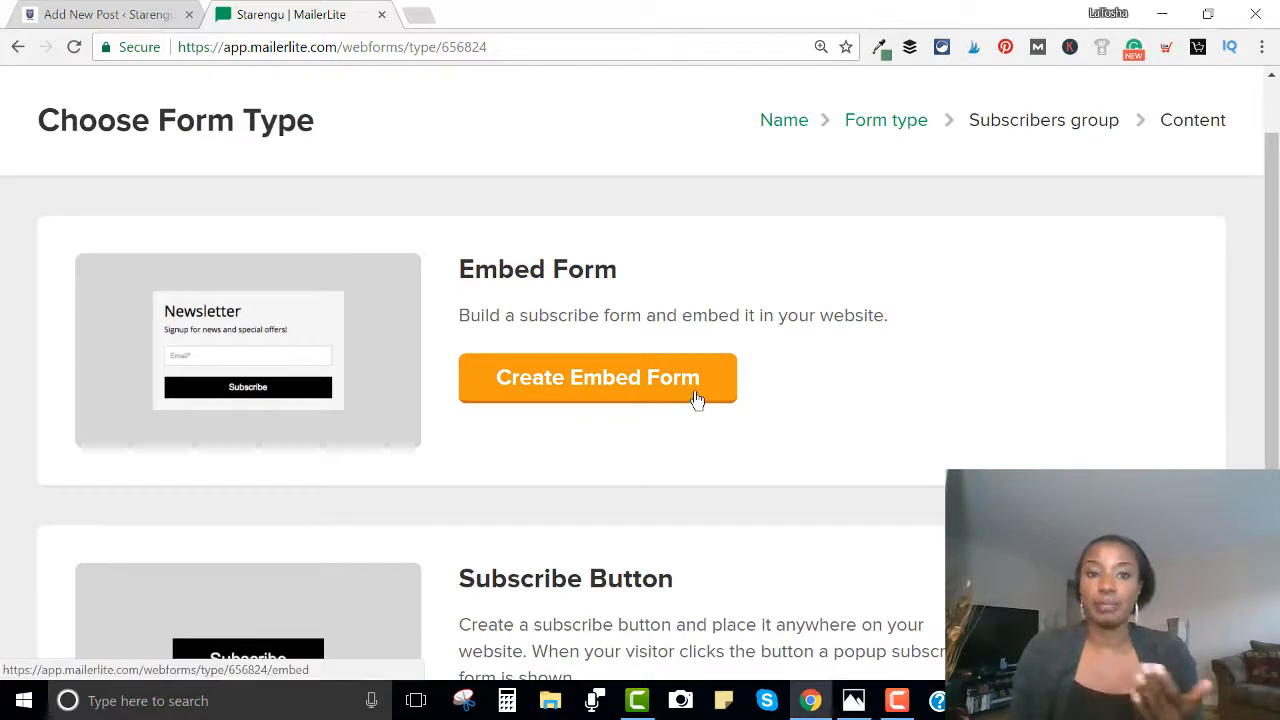
pyautogui.click(697, 399)
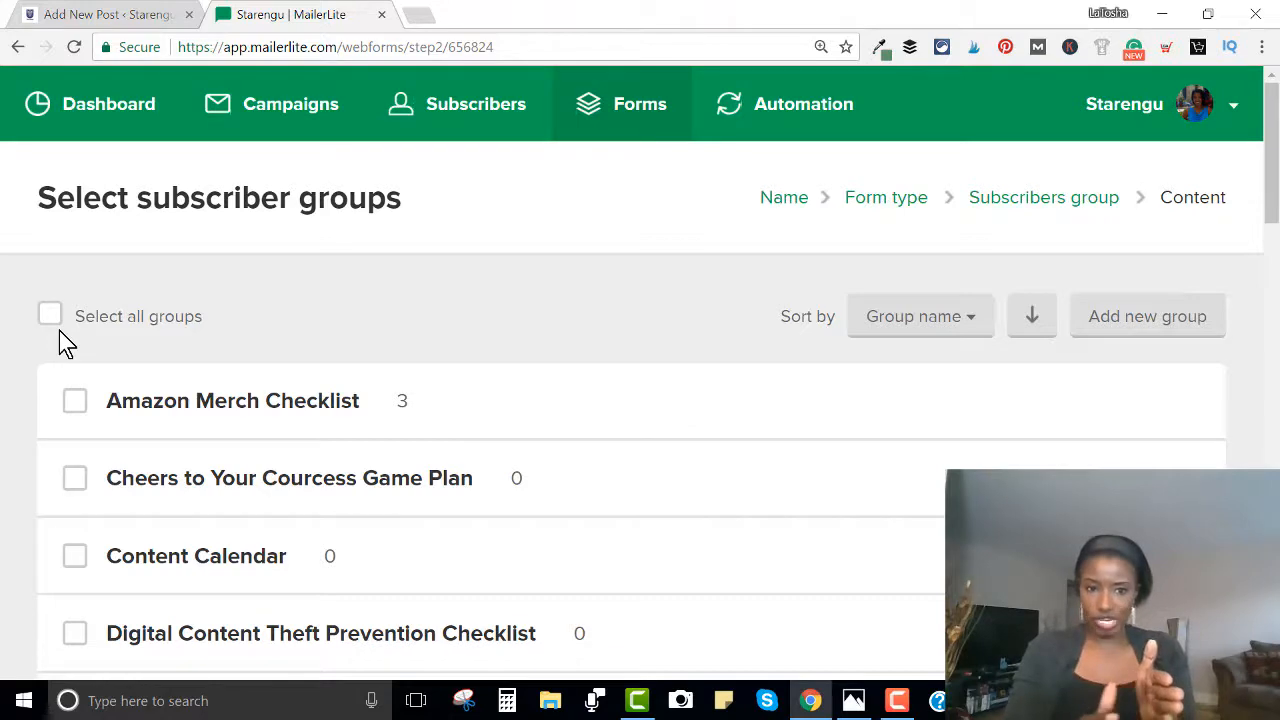
# Step: Tick the Test group as the form's subscriber group and save and continue
pyautogui.scroll(-15, 62, 340)
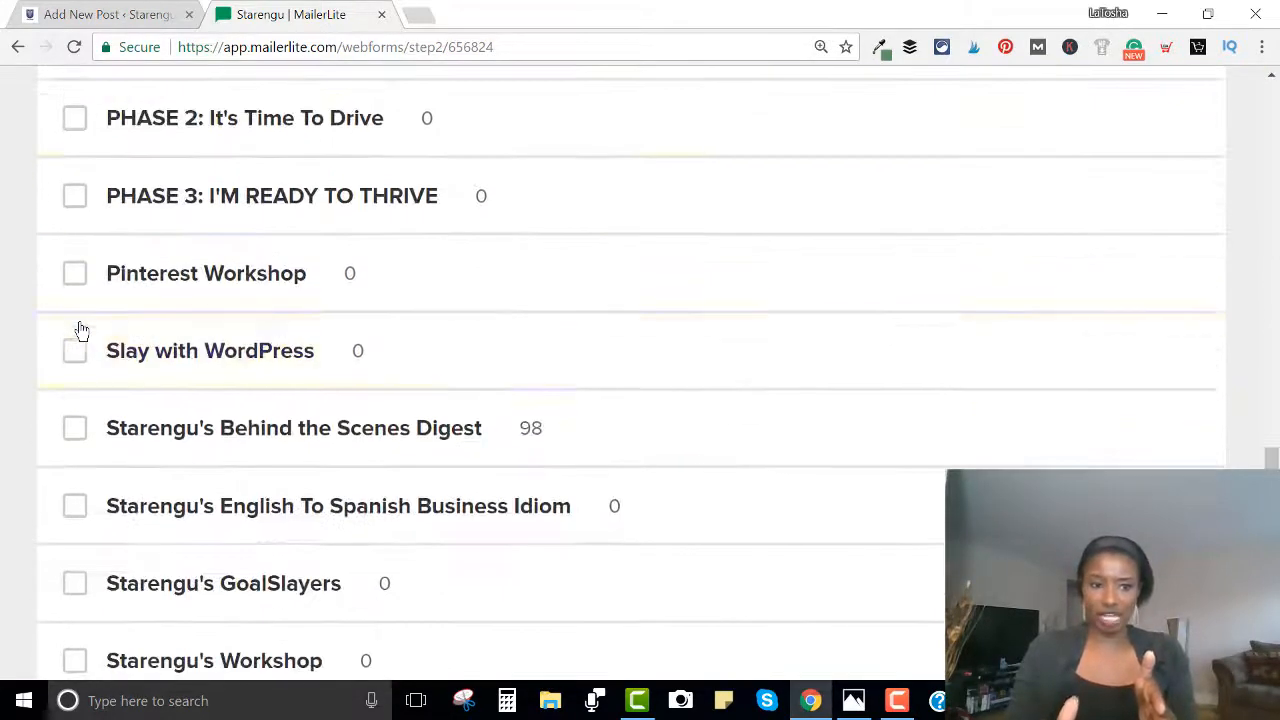
pyautogui.scroll(-1, 80, 324)
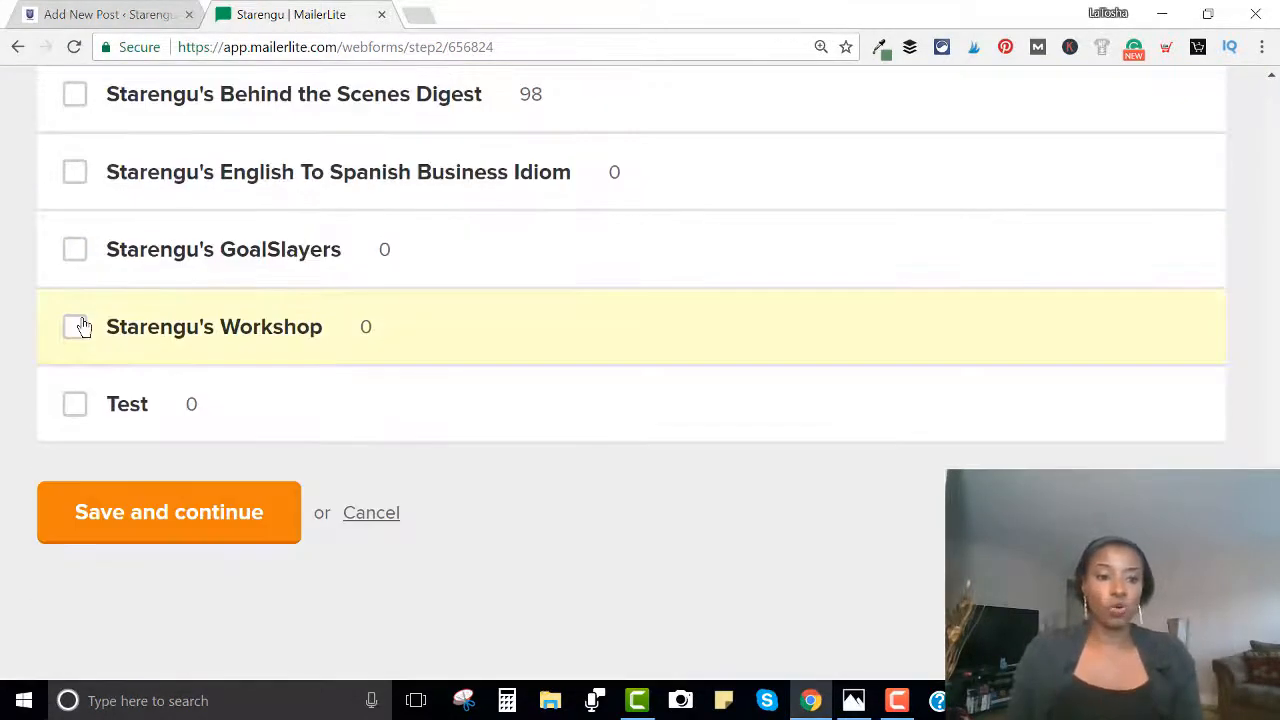
pyautogui.click(71, 423)
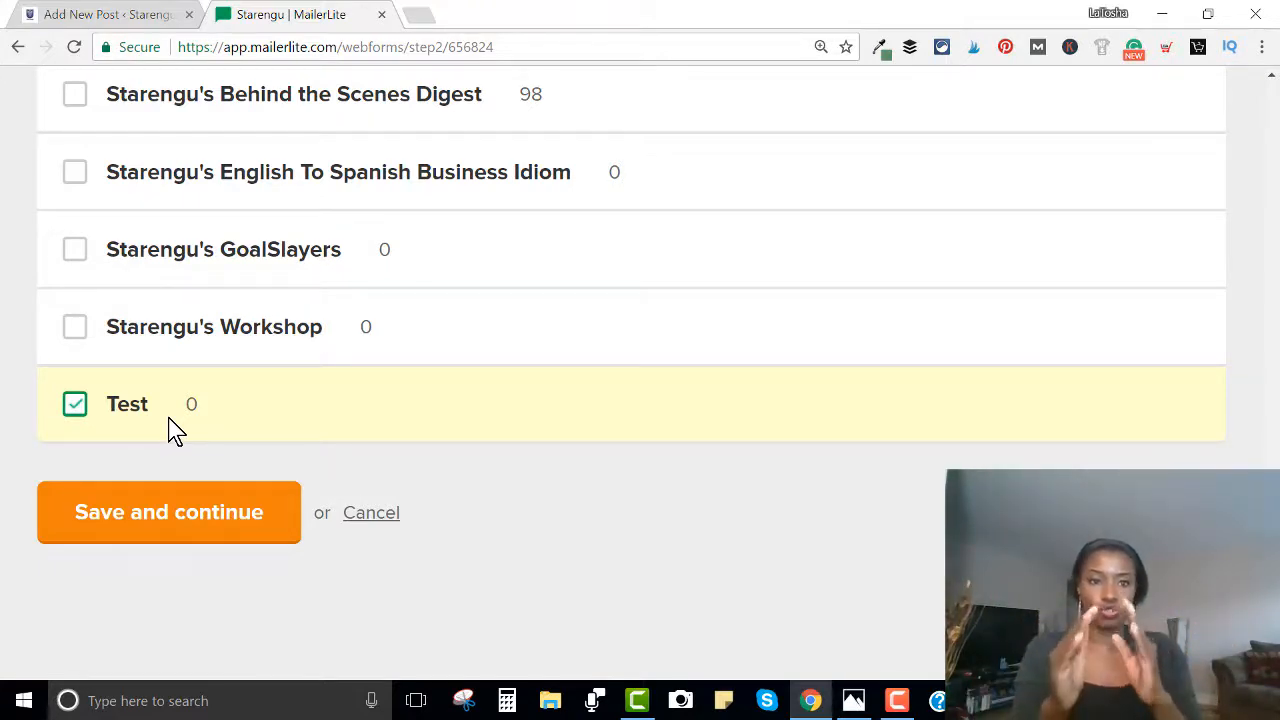
pyautogui.click(169, 511)
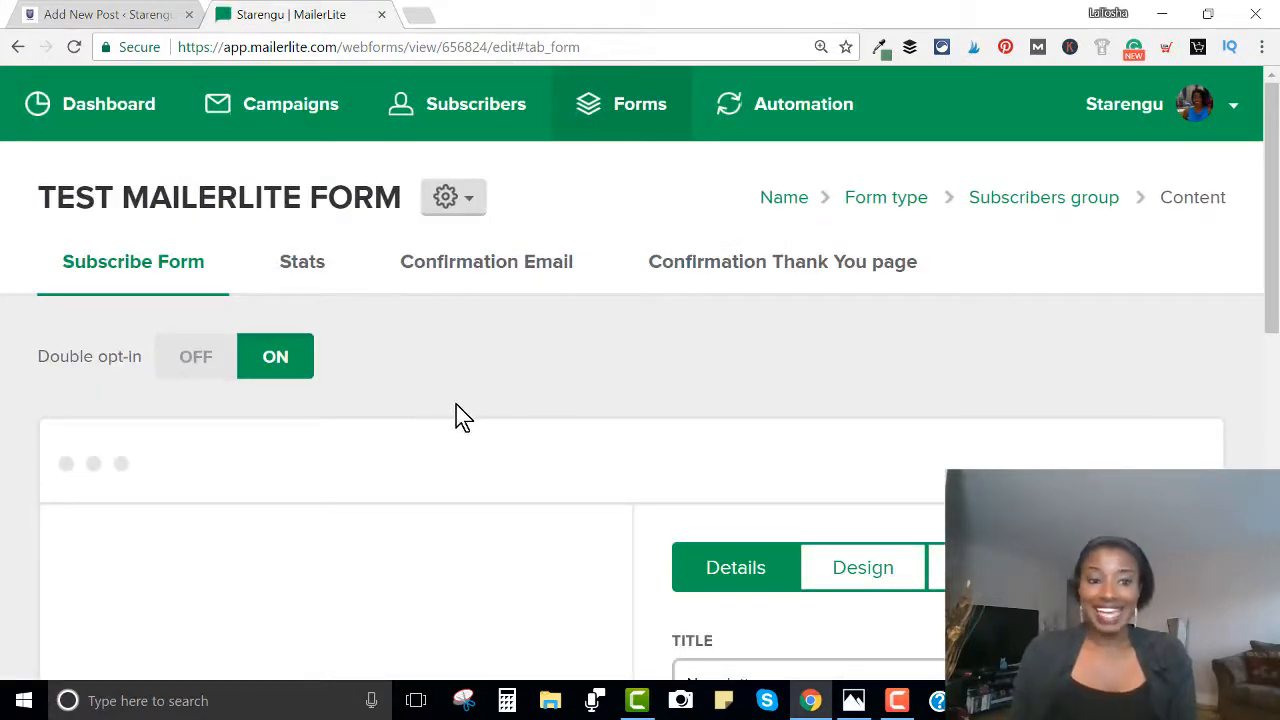
# Step: Switch Double opt-in off for TEST MAILERLITE FORM, toggling it on and back off
pyautogui.scroll(-6, 457, 414)
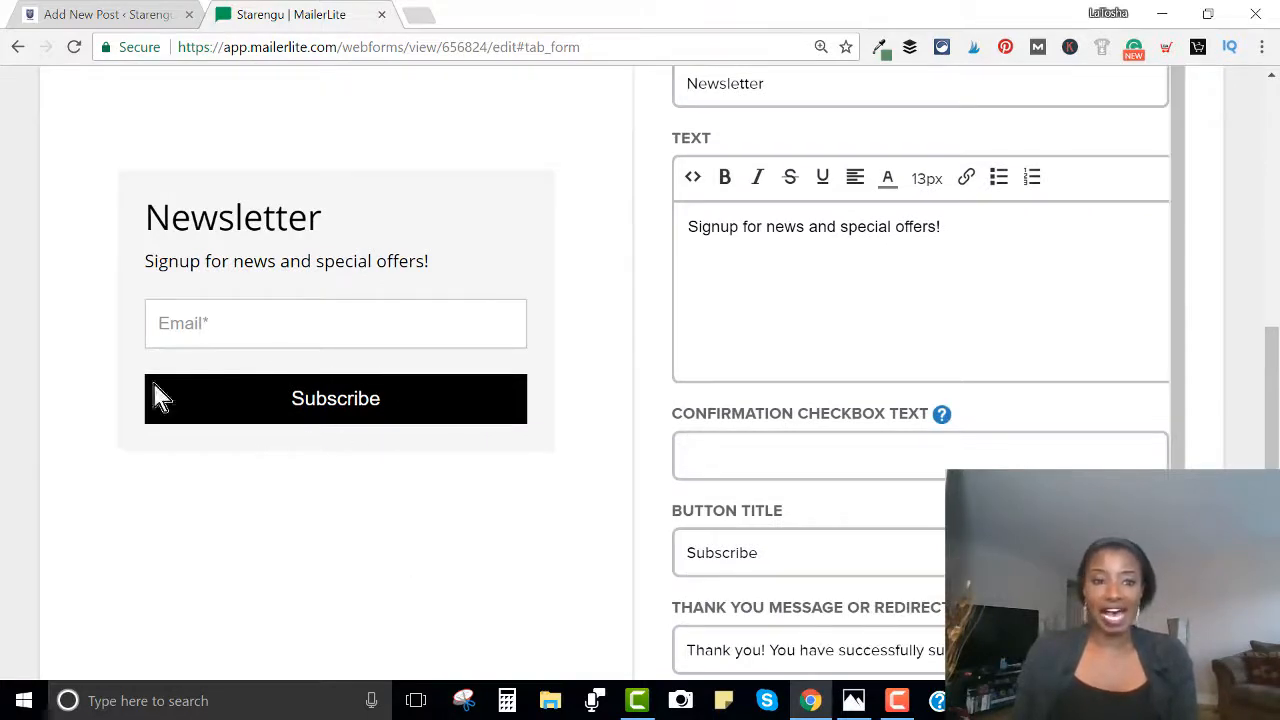
pyautogui.scroll(2, 277, 457)
pyautogui.scroll(1, 285, 456)
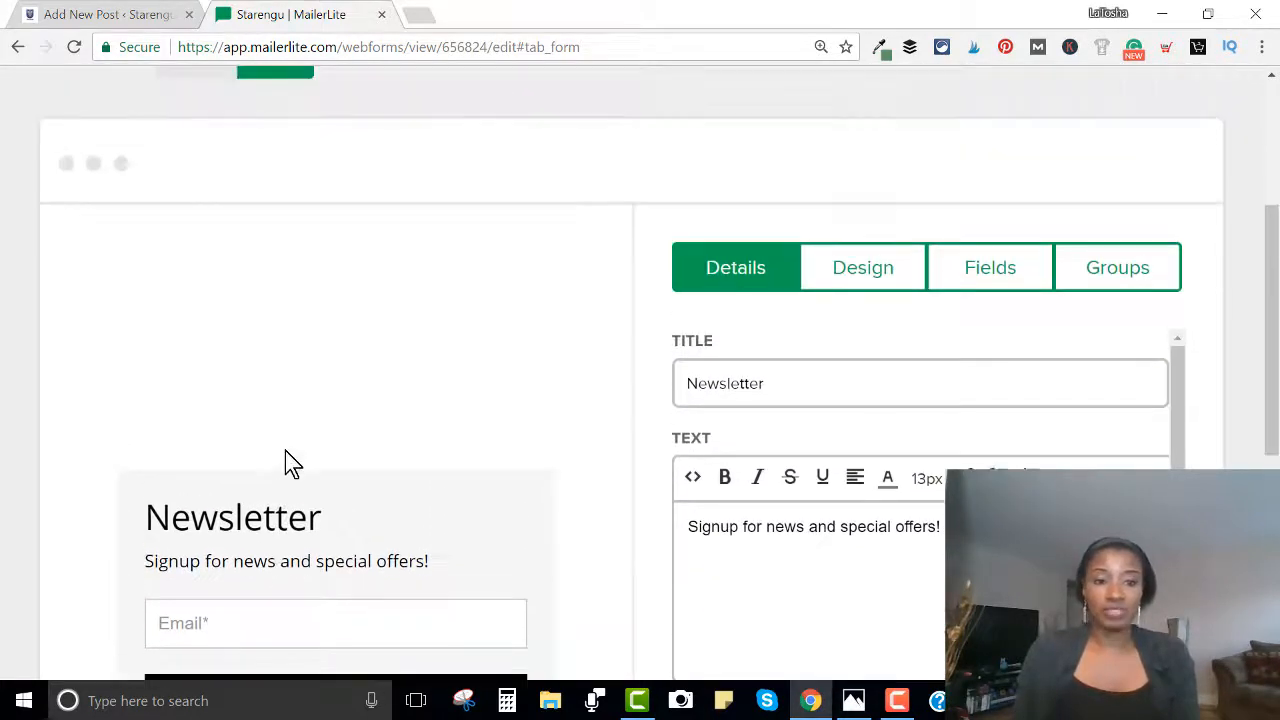
pyautogui.scroll(2, 290, 460)
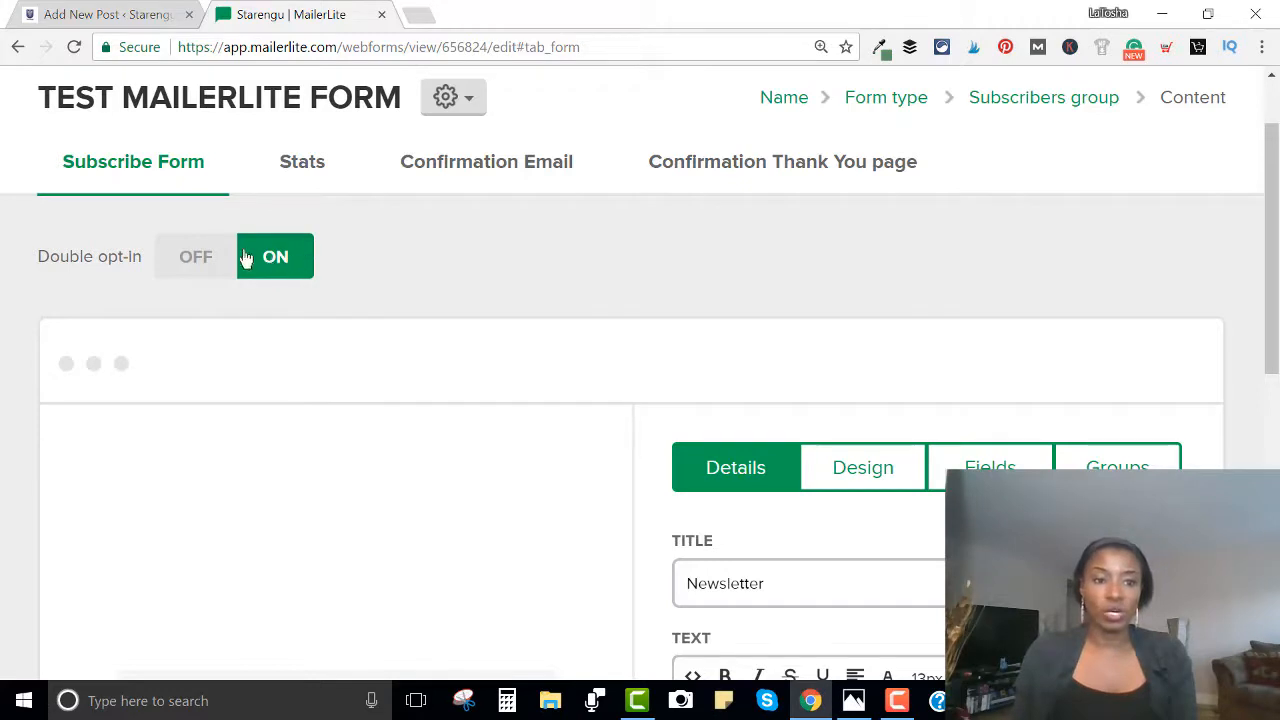
pyautogui.click(220, 263)
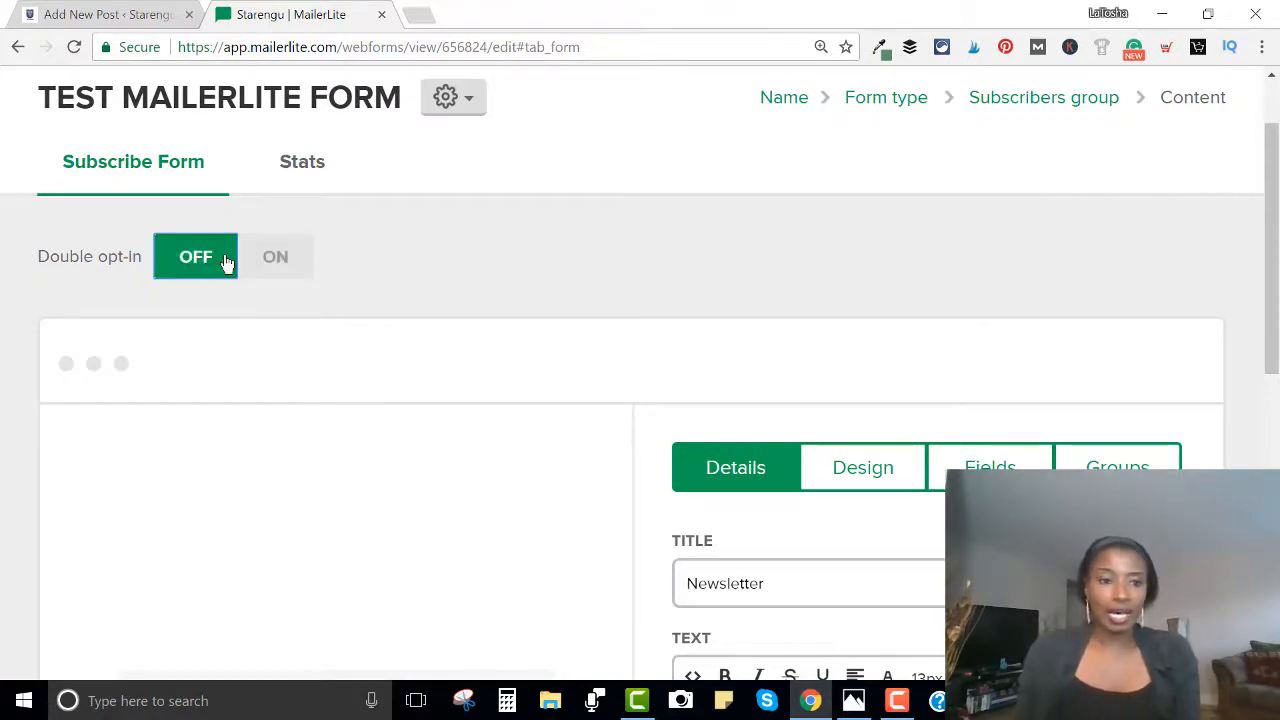
pyautogui.click(286, 264)
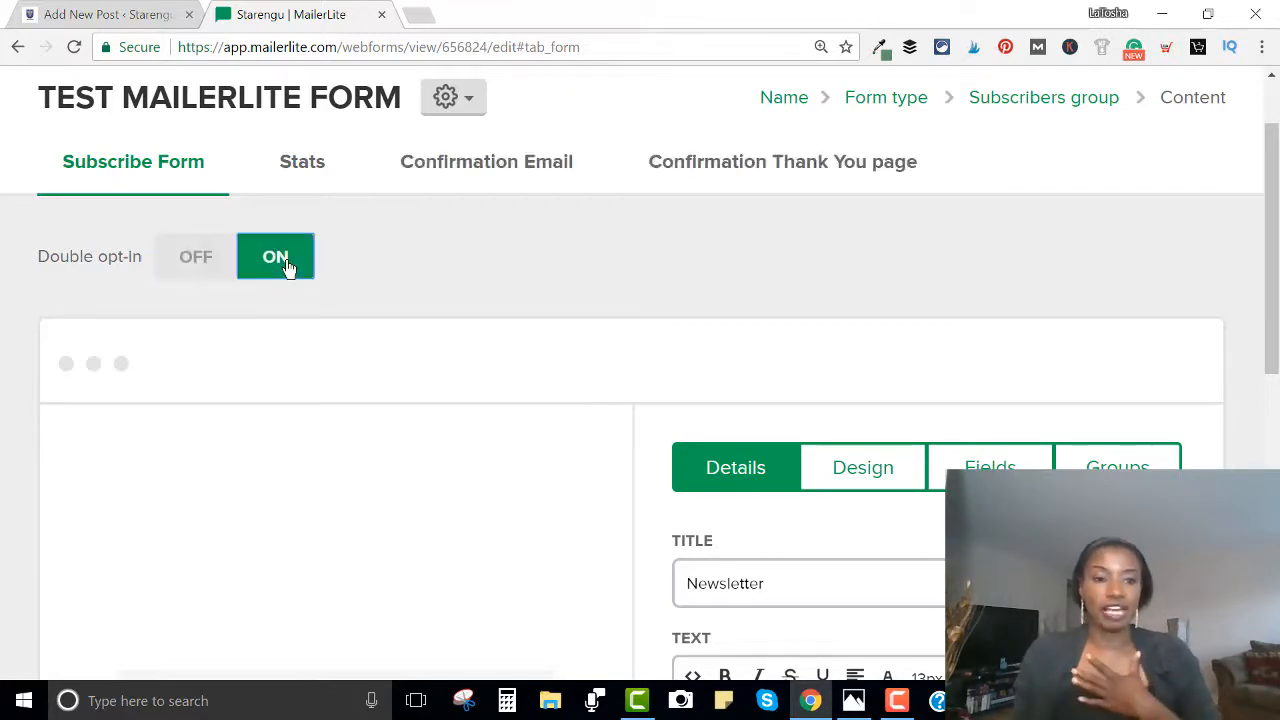
pyautogui.click(194, 266)
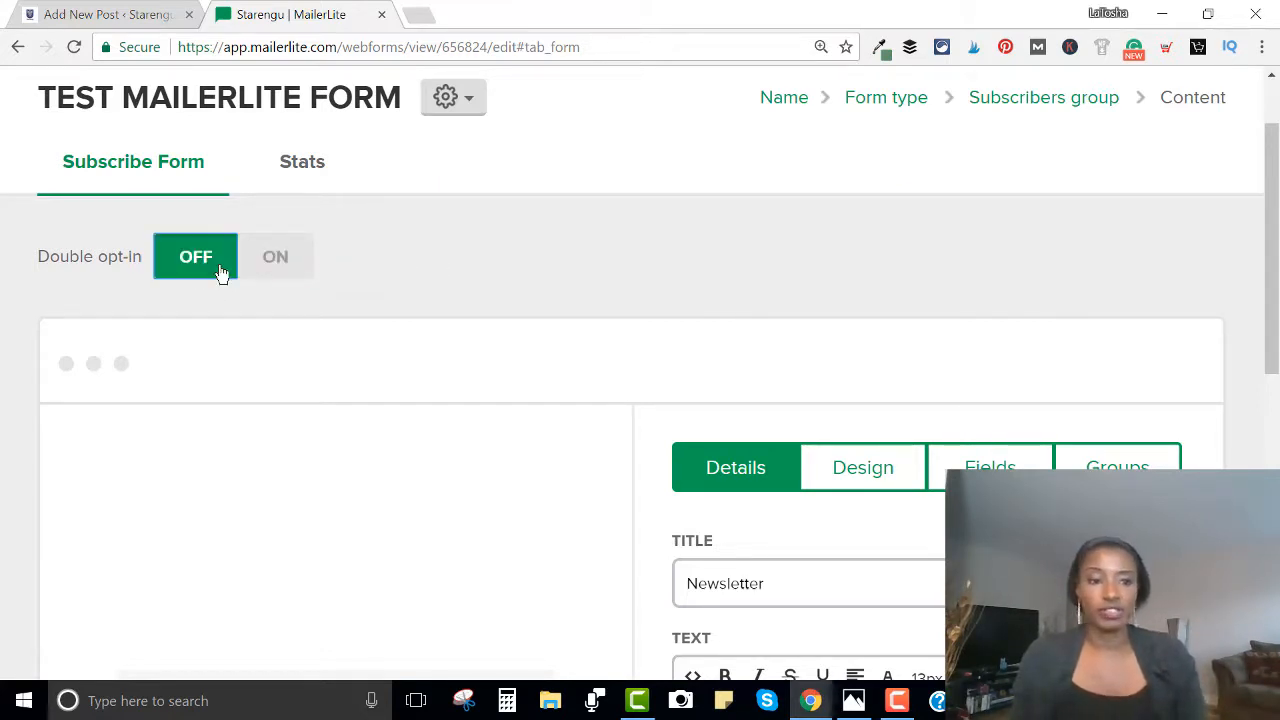
pyautogui.scroll(-1, 574, 237)
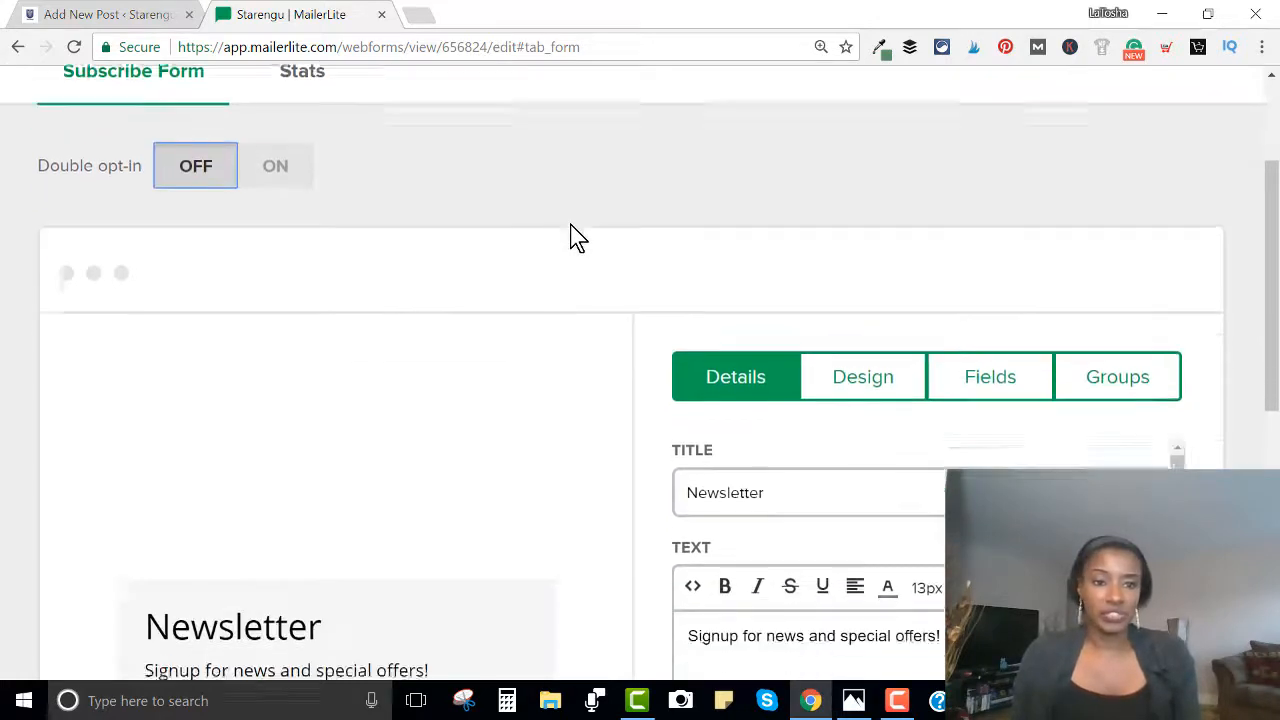
pyautogui.scroll(-4, 309, 351)
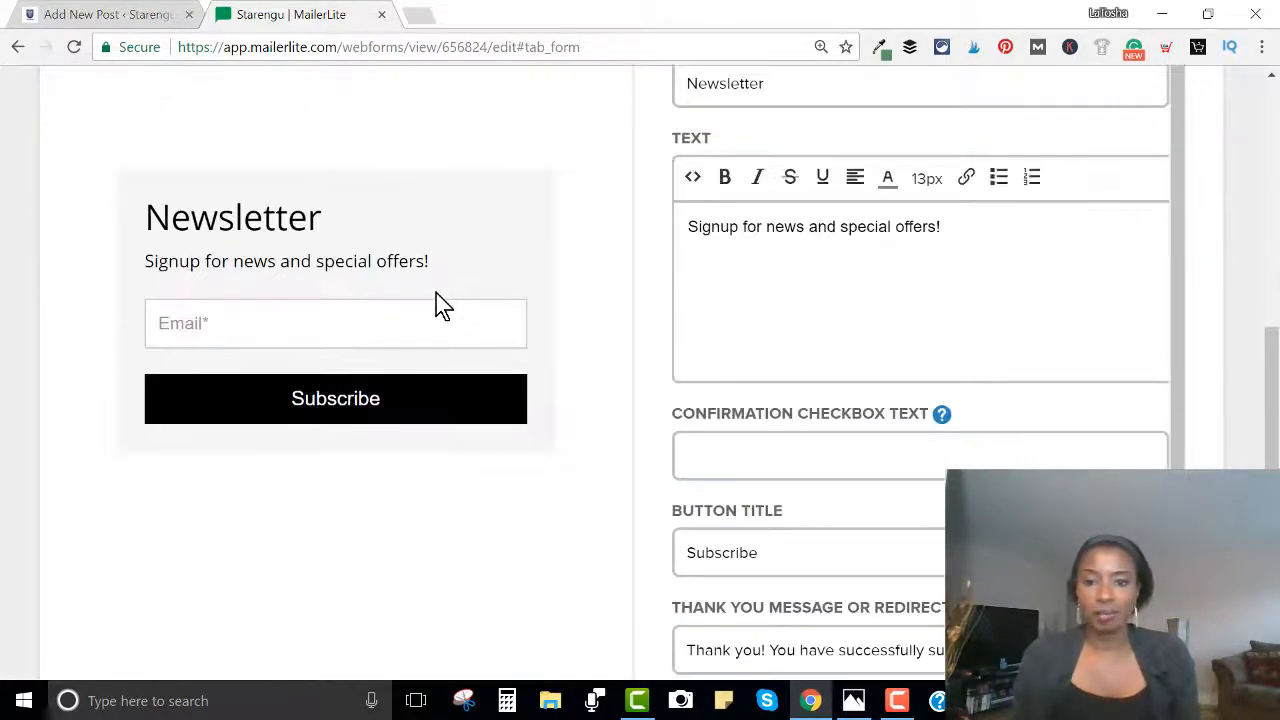
pyautogui.scroll(1, 437, 305)
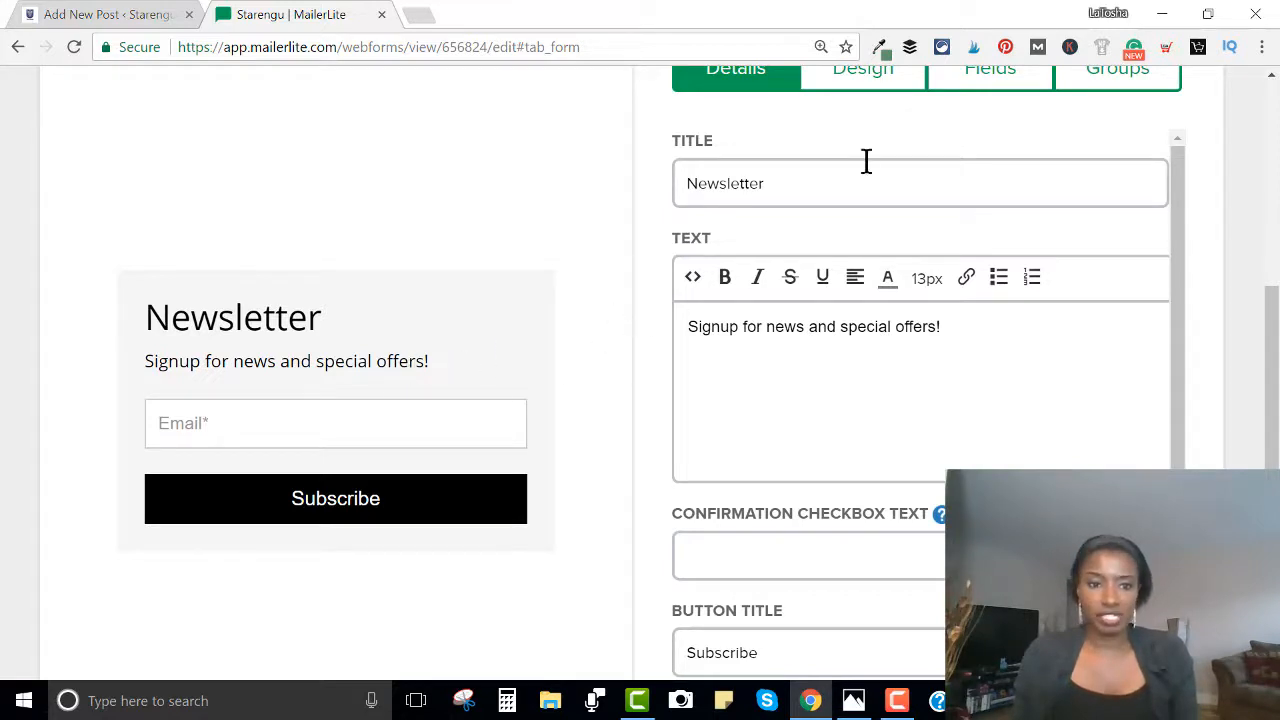
# Step: Replace the Newsletter title with 'Starengu's Behind the Scenes Digest', correcting the typo
pyautogui.moveTo(866, 161); pyautogui.dragTo(667, 175)
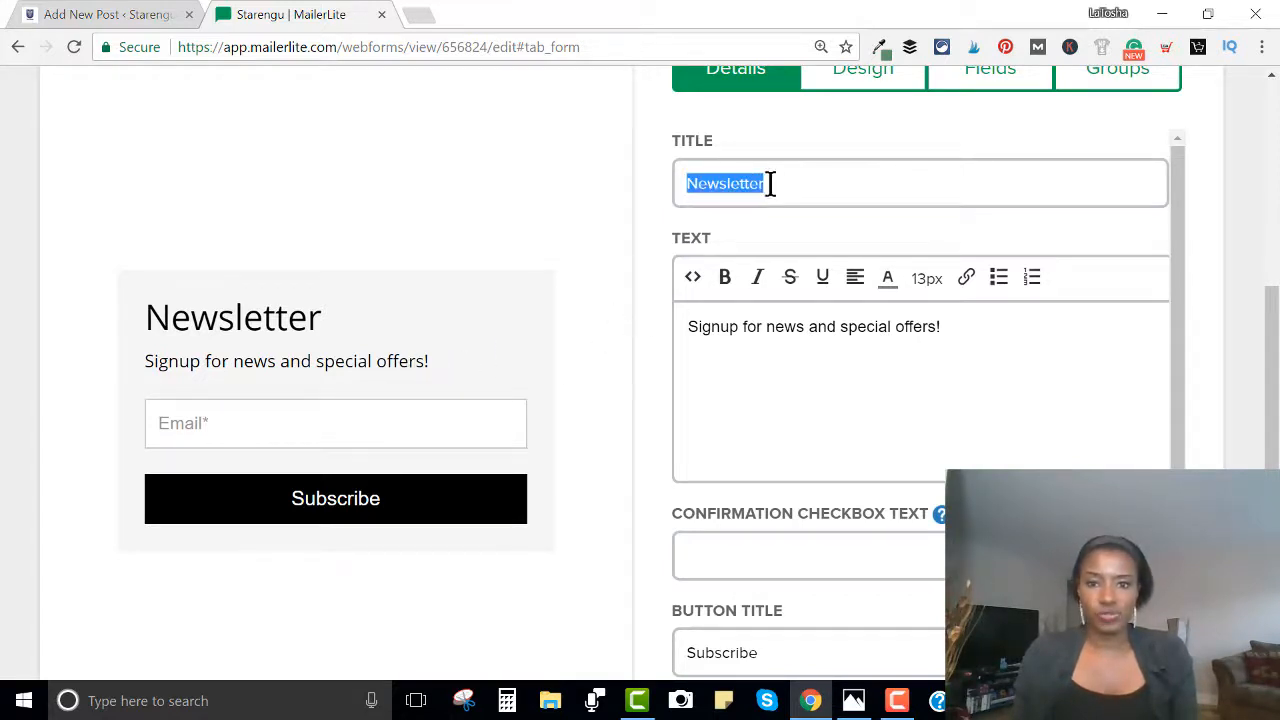
pyautogui.scroll(1, 791, 223)
pyautogui.scroll(-1, 775, 232)
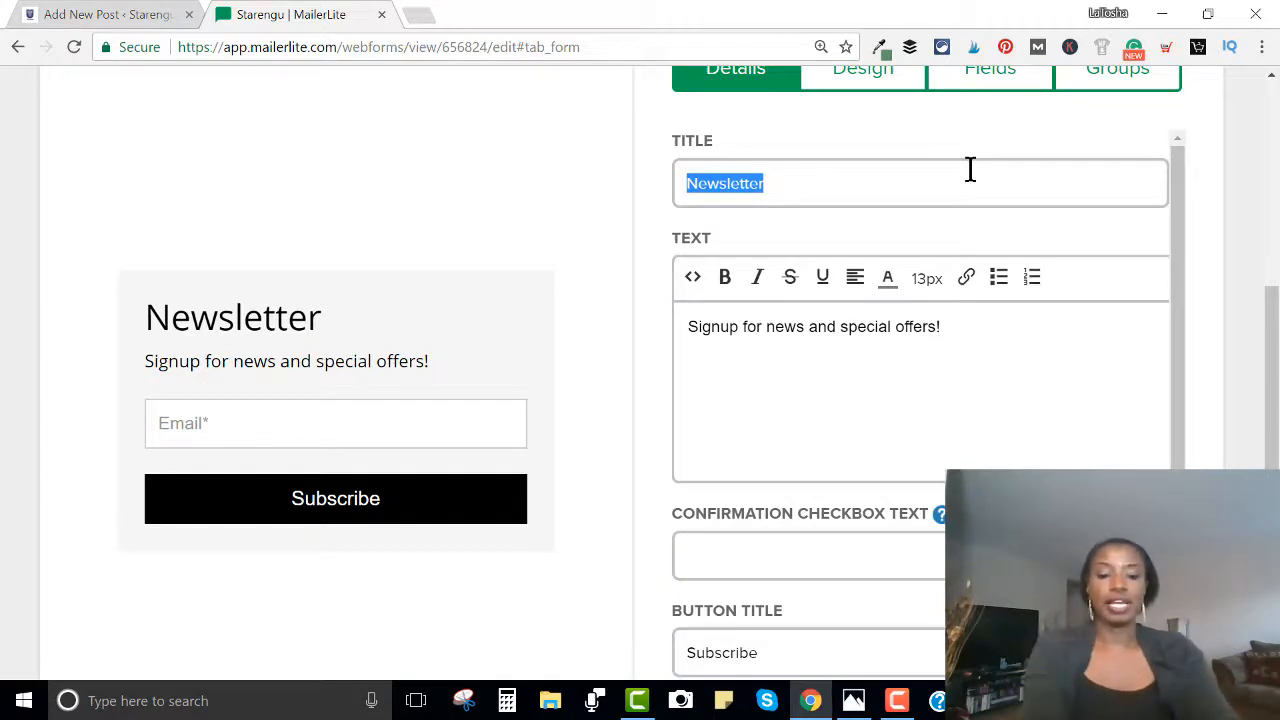
pyautogui.write('Stareng')
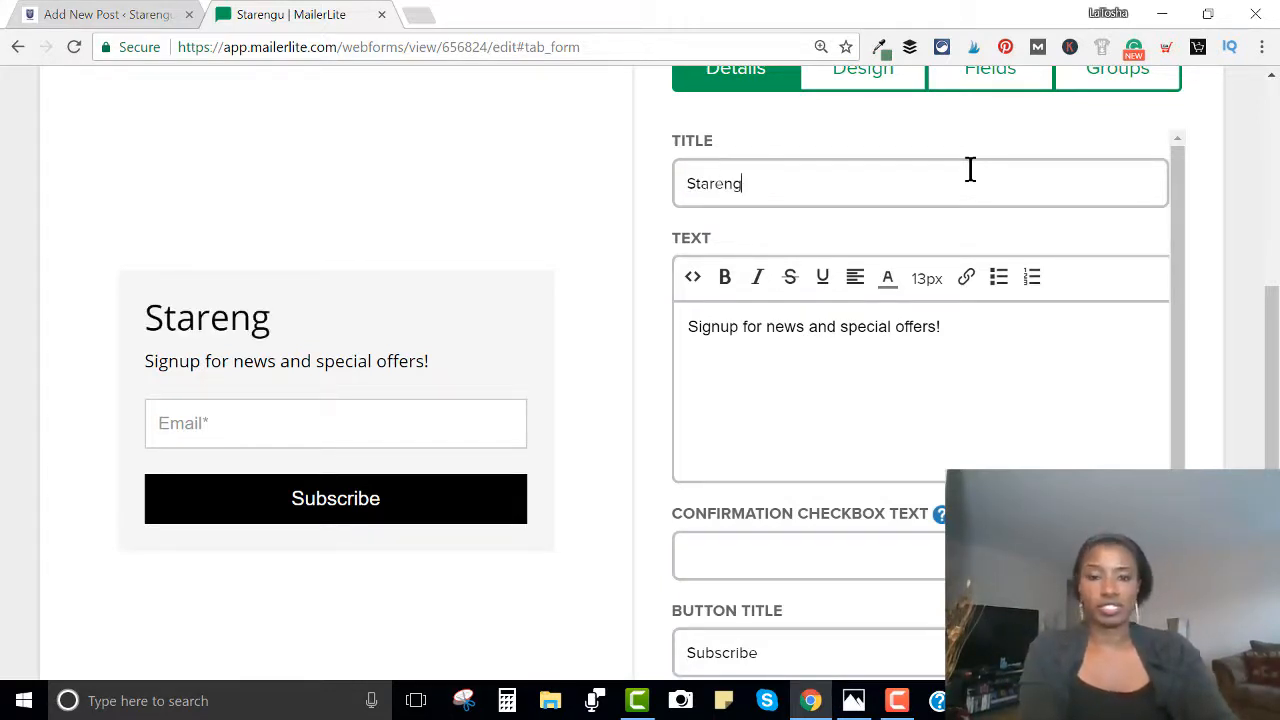
pyautogui.write("u's ")
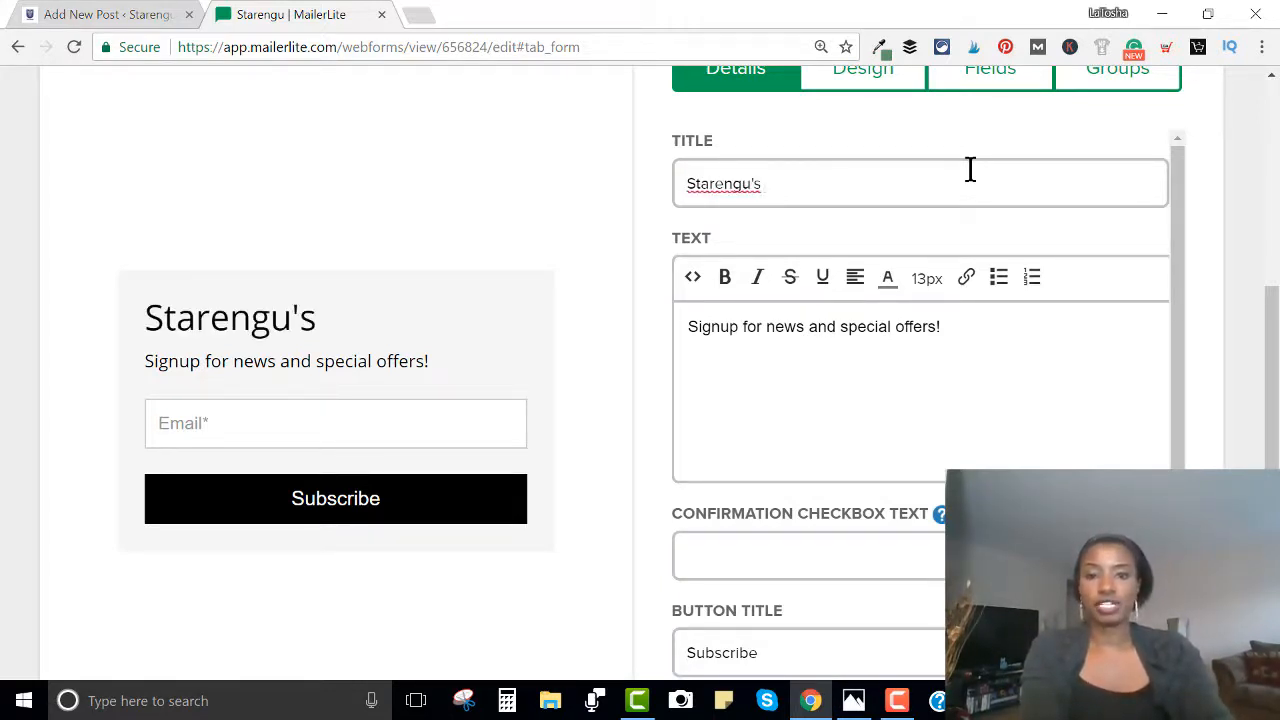
pyautogui.write('Behind ')
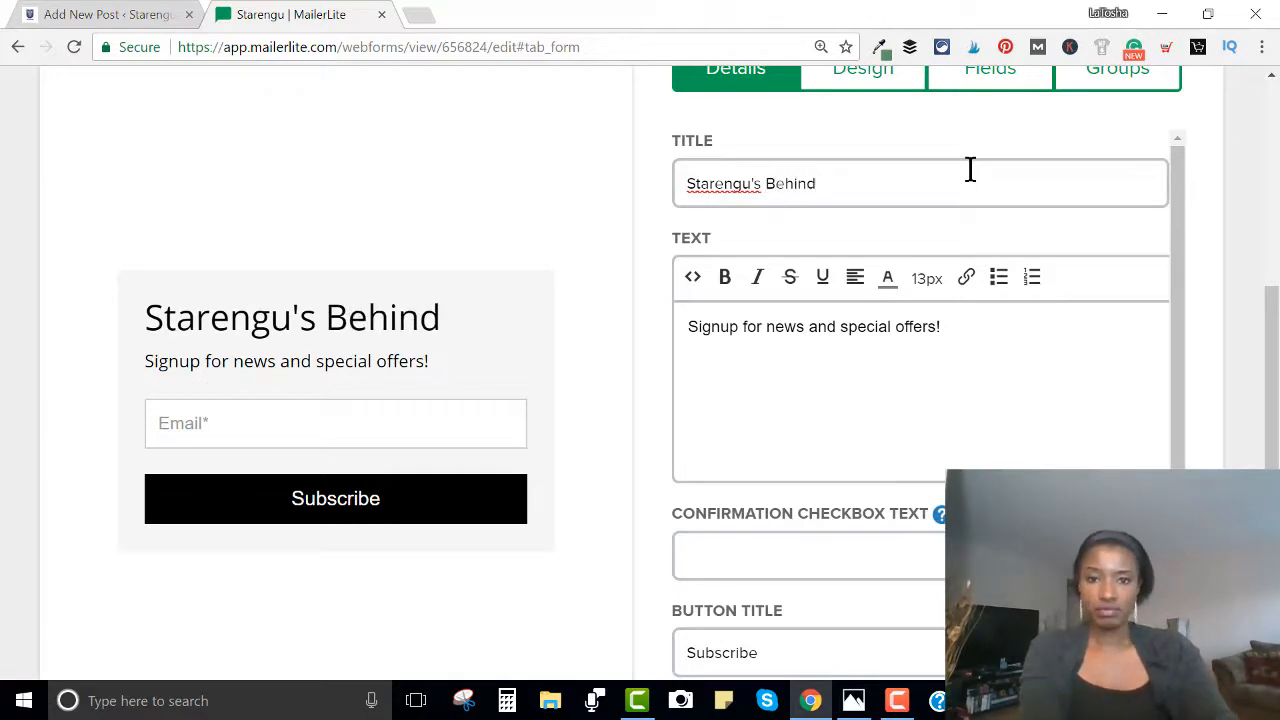
pyautogui.write('the Sc')
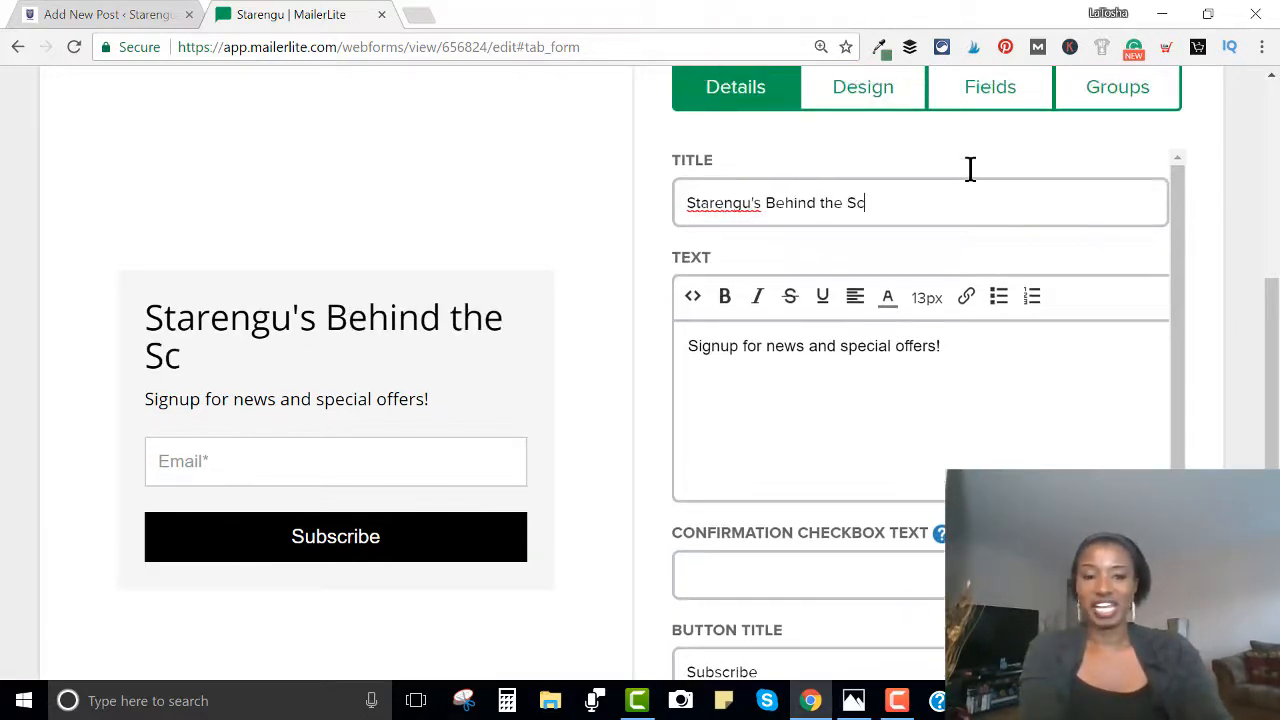
pyautogui.write('enes Digh')
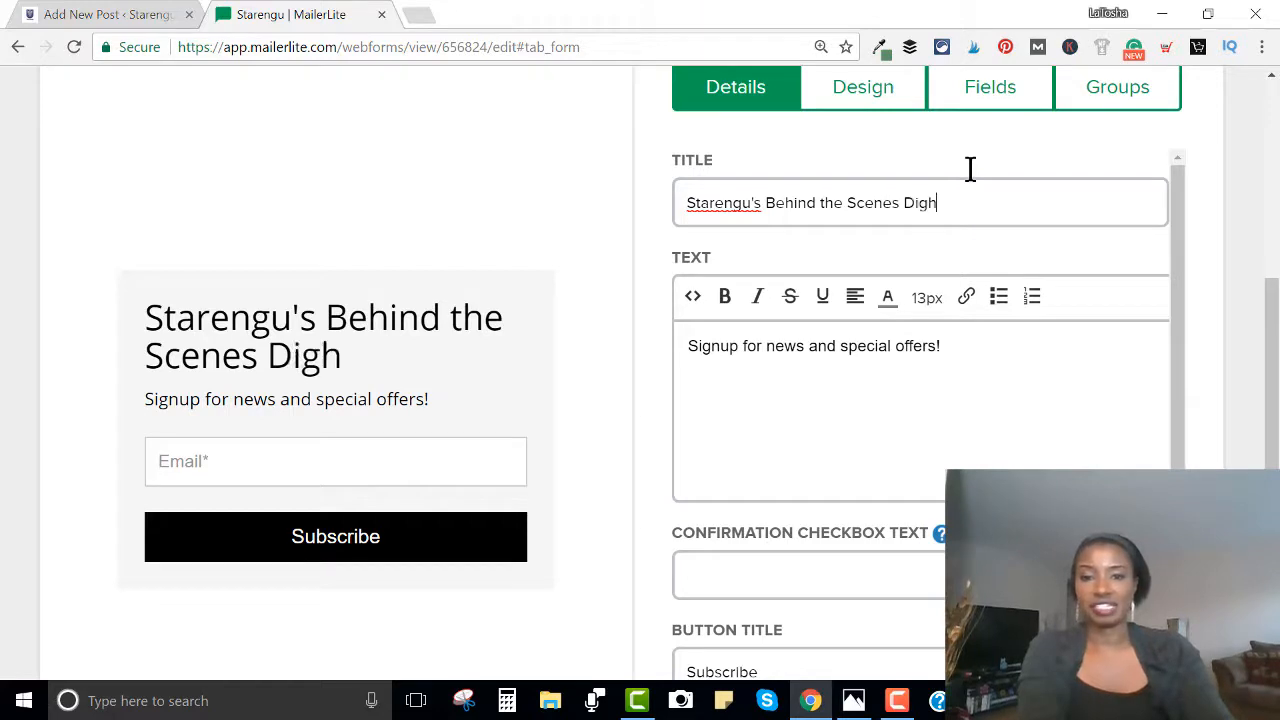
pyautogui.press('BackSpace')
pyautogui.write('est')
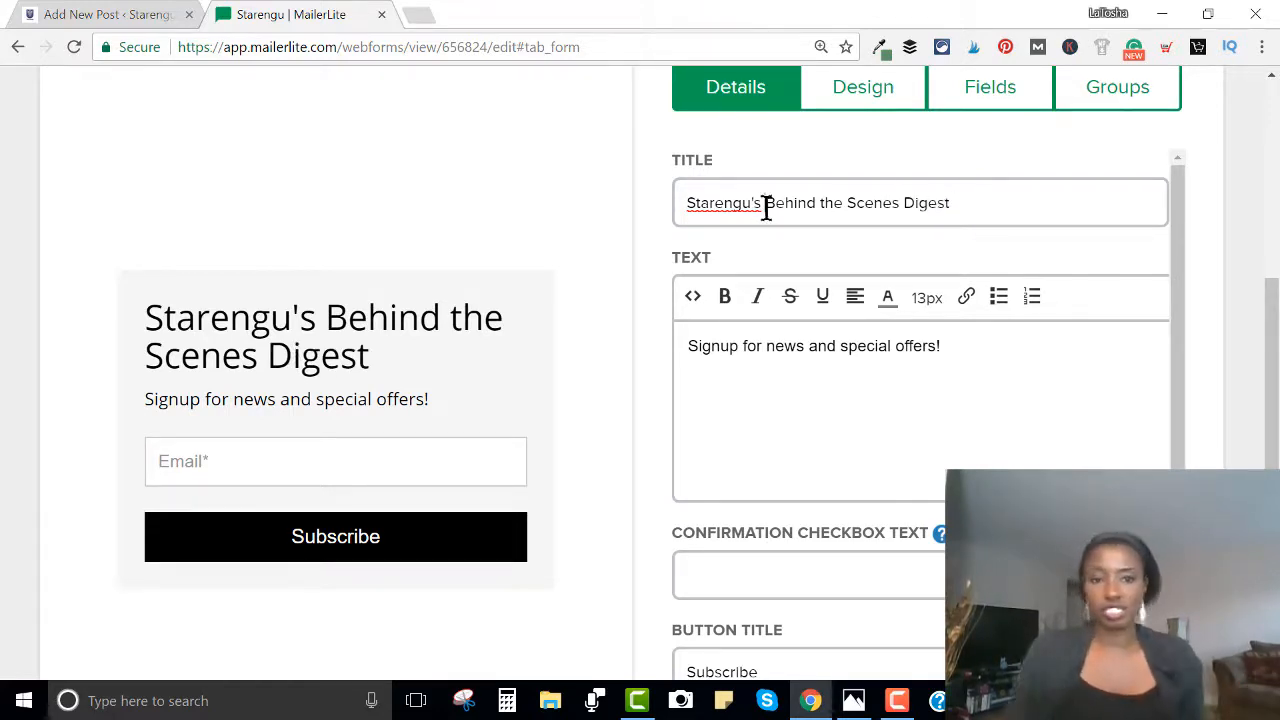
pyautogui.moveTo(765, 203); pyautogui.dragTo(971, 183)
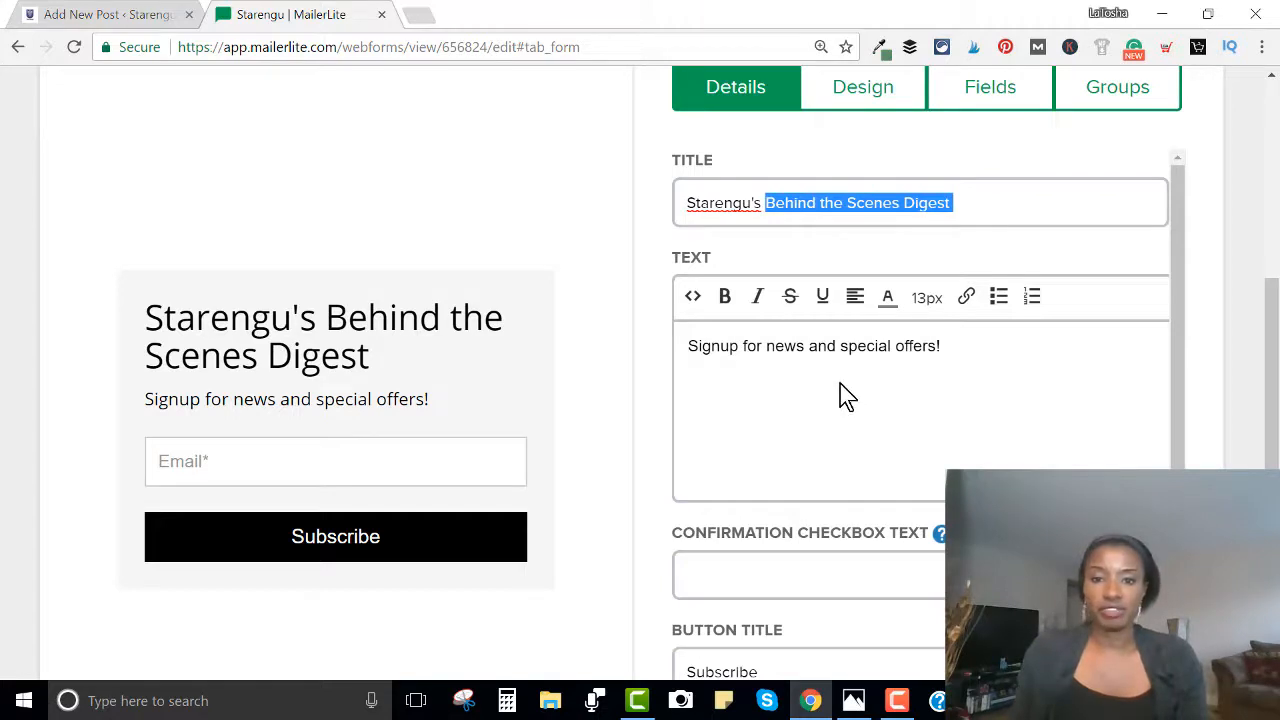
pyautogui.tripleClick(857, 349)
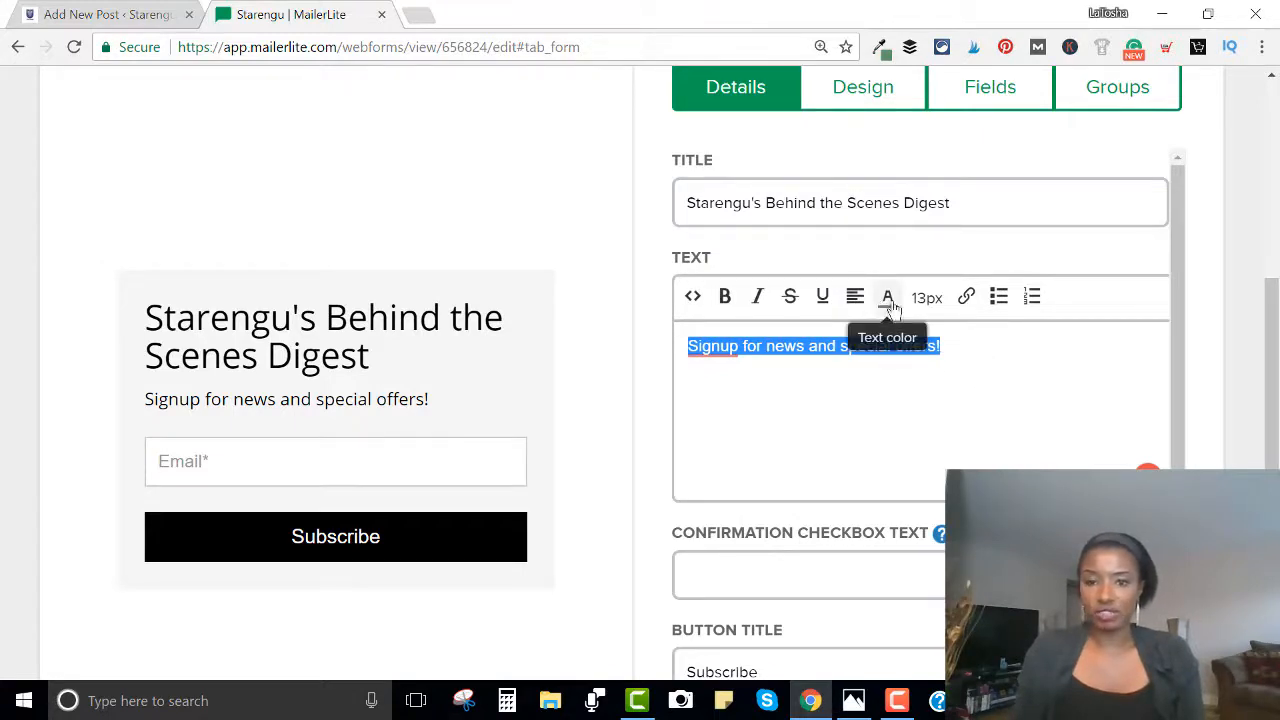
pyautogui.click(889, 298)
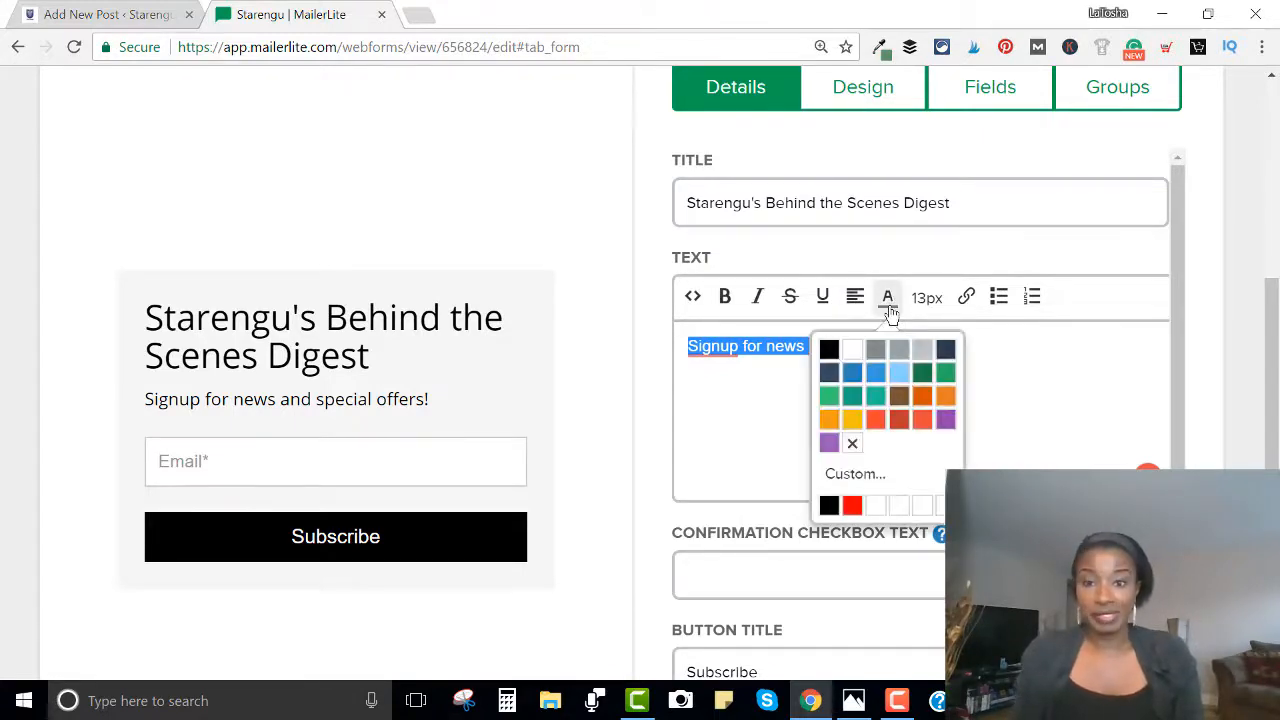
pyautogui.click(884, 412)
pyautogui.click(988, 409)
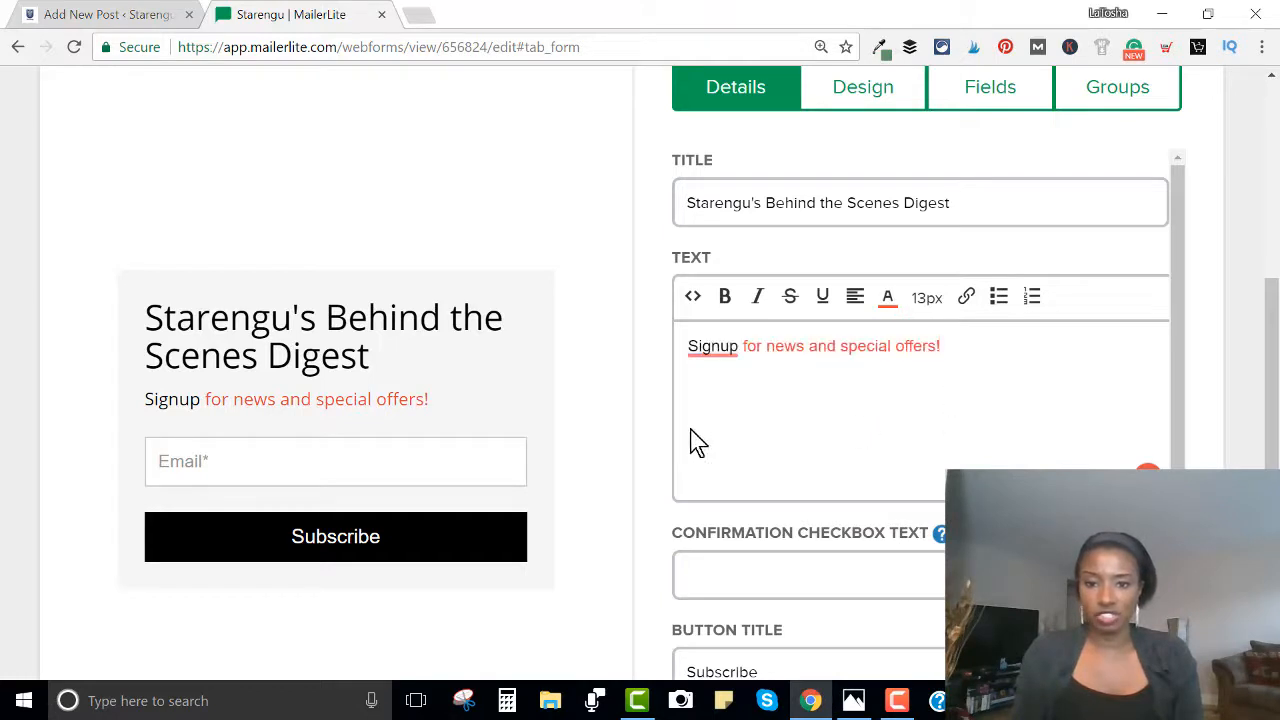
pyautogui.moveTo(695, 346)
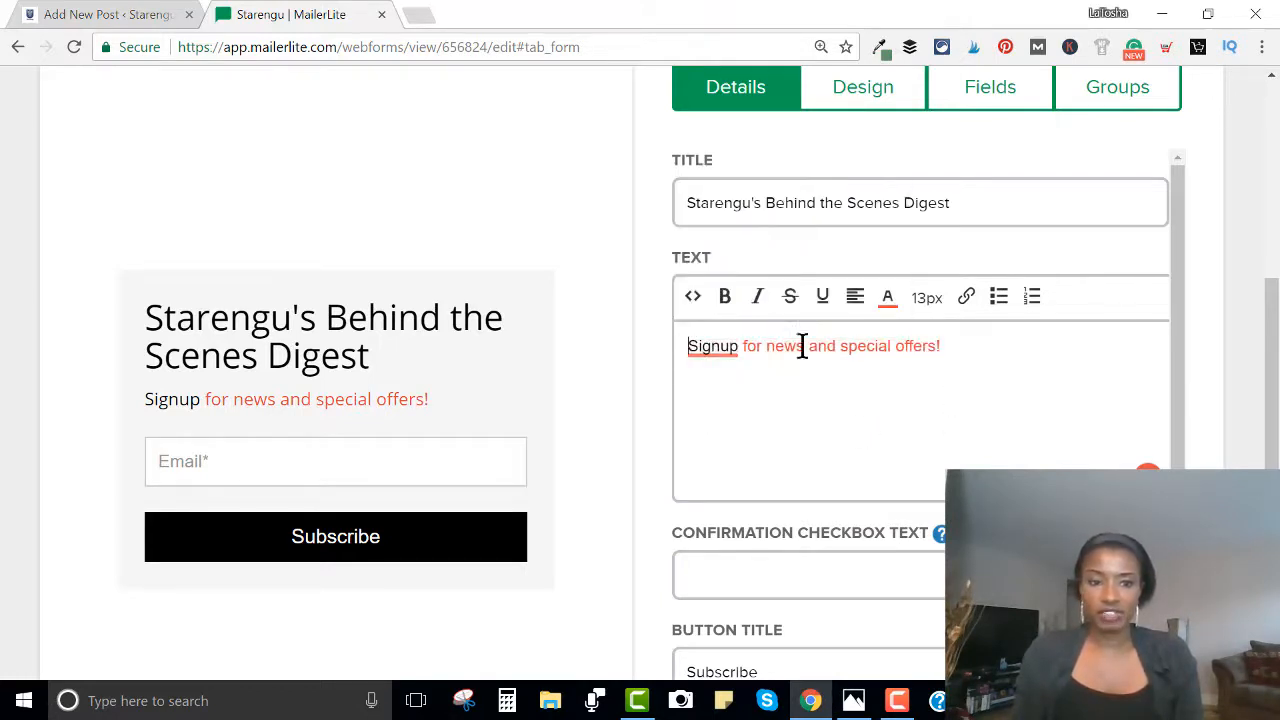
pyautogui.tripleClick(836, 346)
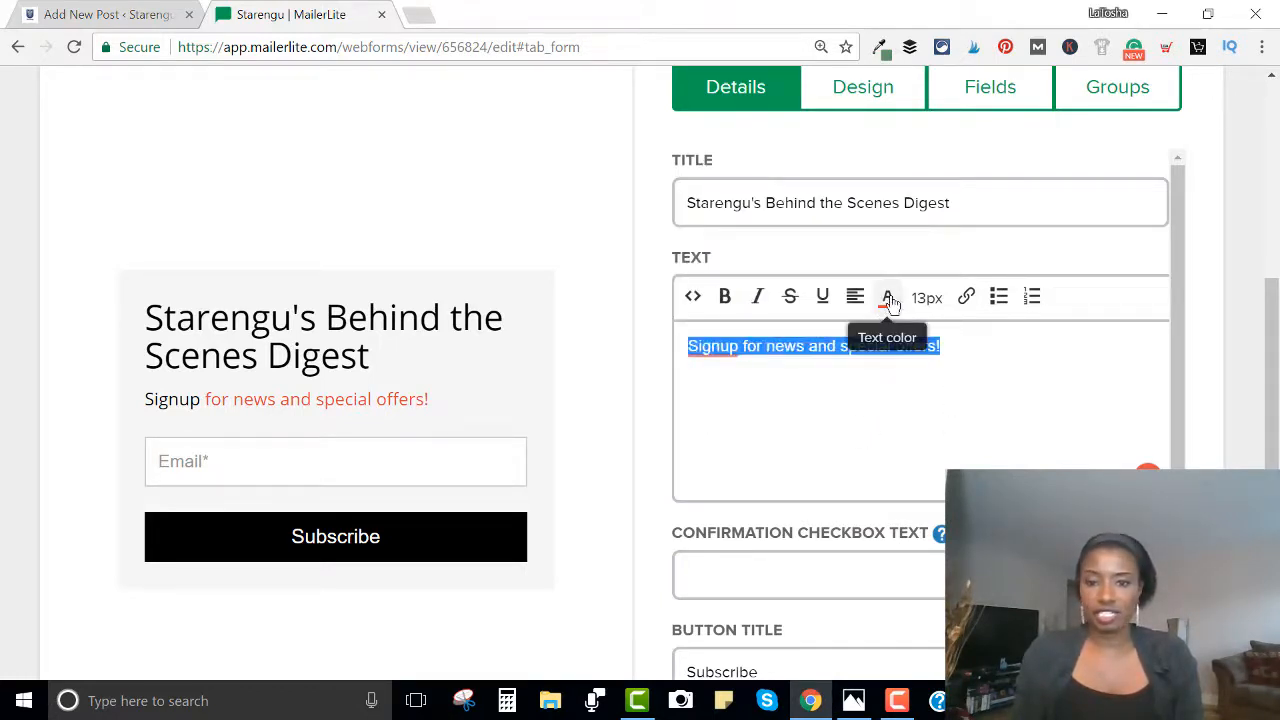
pyautogui.click(887, 297)
pyautogui.click(828, 356)
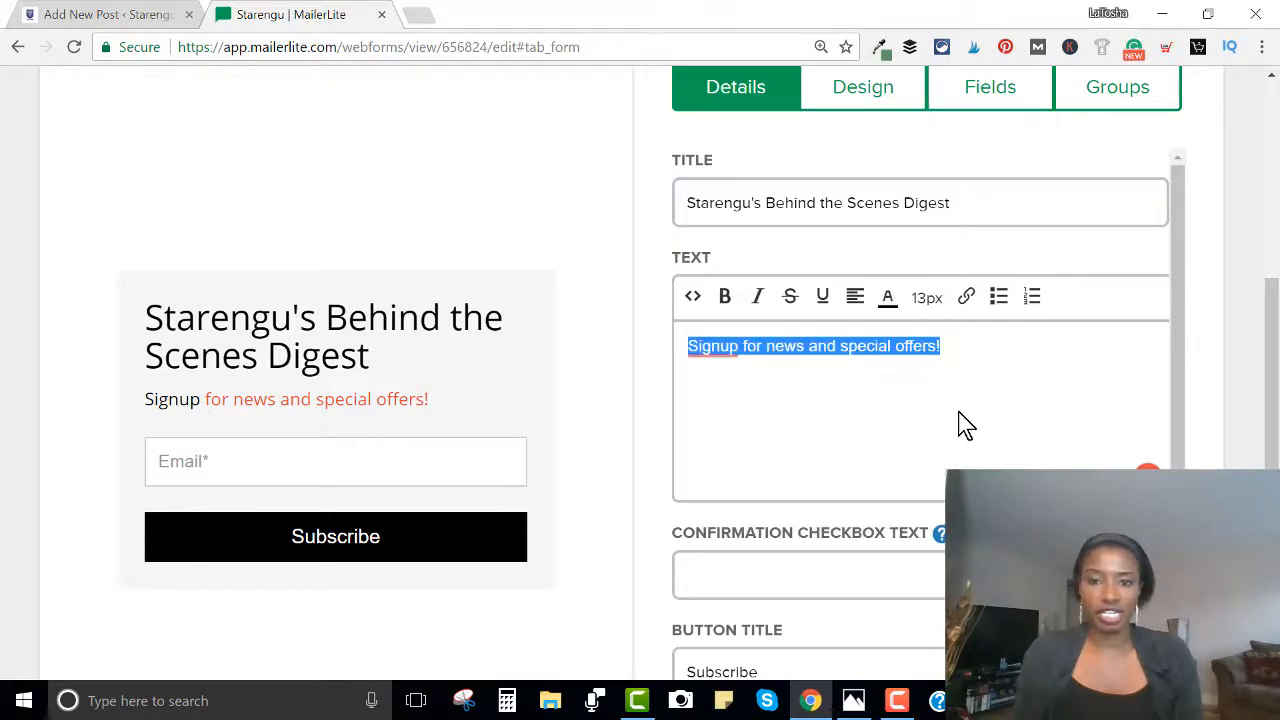
pyautogui.click(934, 350)
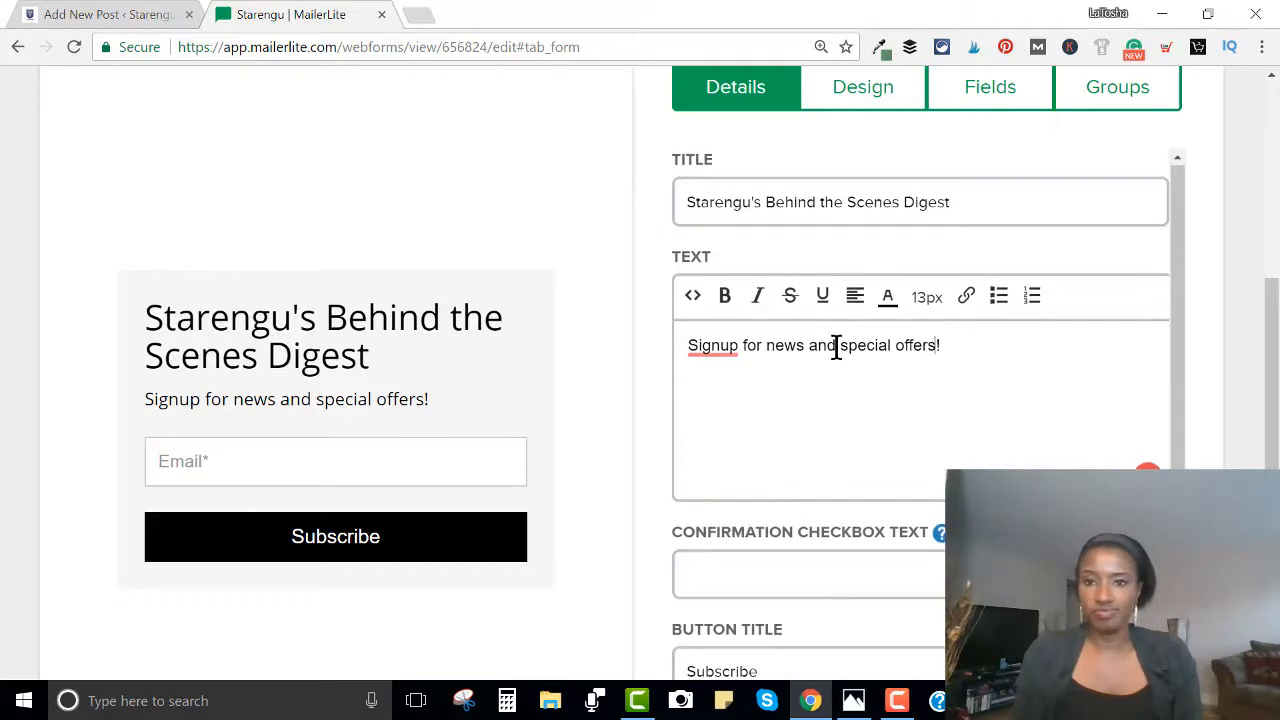
# Step: Change the button title from Subscribe to 'Yes, please!', fixing the mistyped letters
pyautogui.scroll(-2, 836, 345)
pyautogui.click(811, 474)
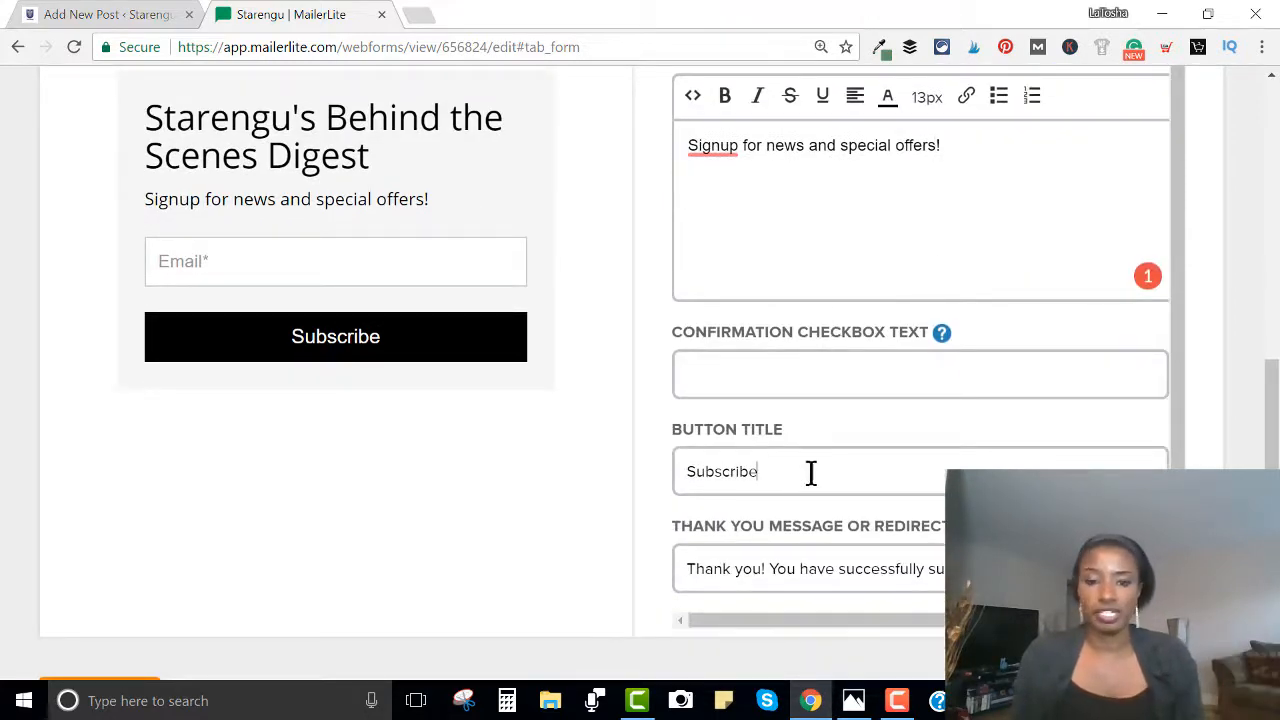
pyautogui.moveTo(811, 474); pyautogui.dragTo(648, 493)
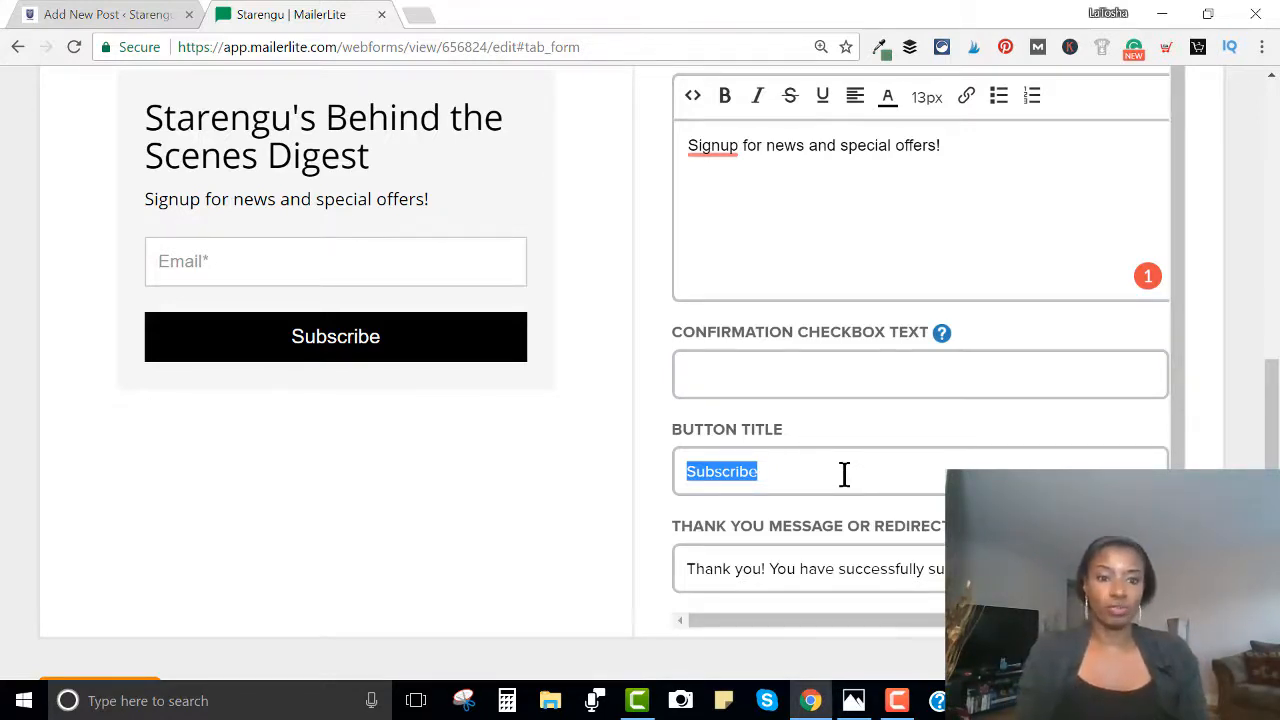
pyautogui.write('YEs')
pyautogui.press('BackSpace')
pyautogui.write('es')
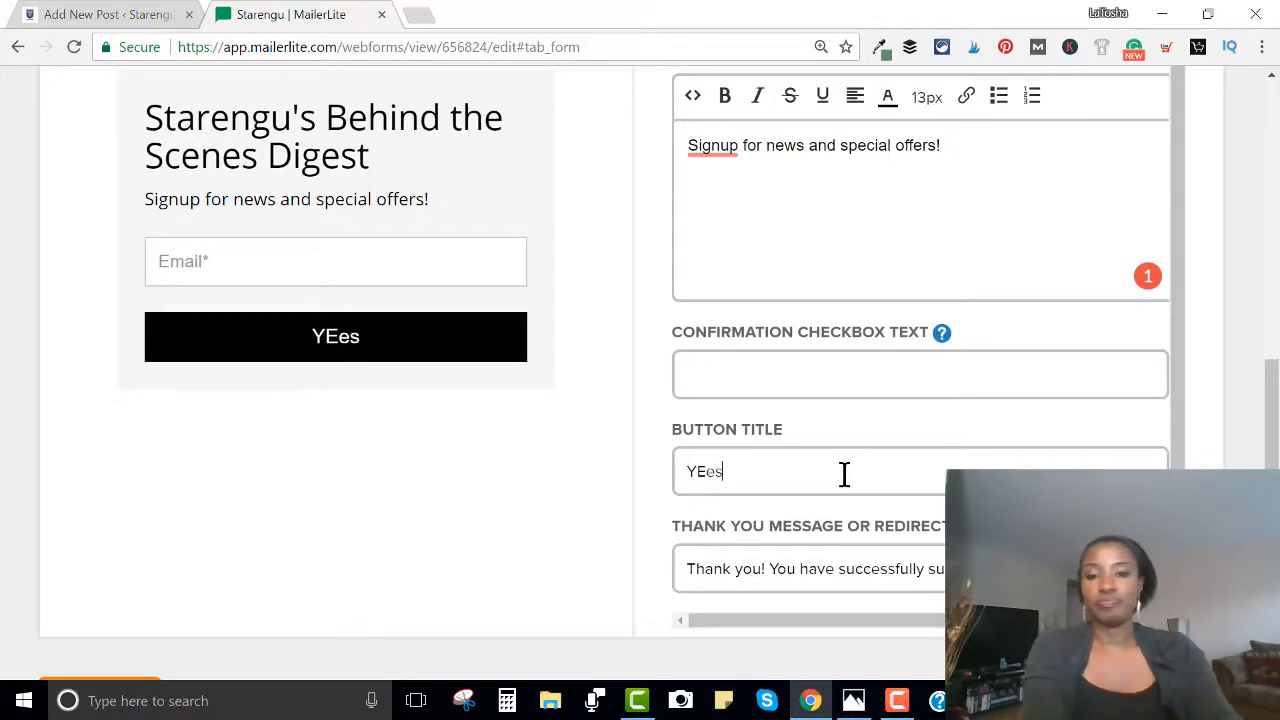
pyautogui.press('BackSpace')
pyautogui.press('BackSpace')
pyautogui.press('BackSpace')
pyautogui.write('es, please!')
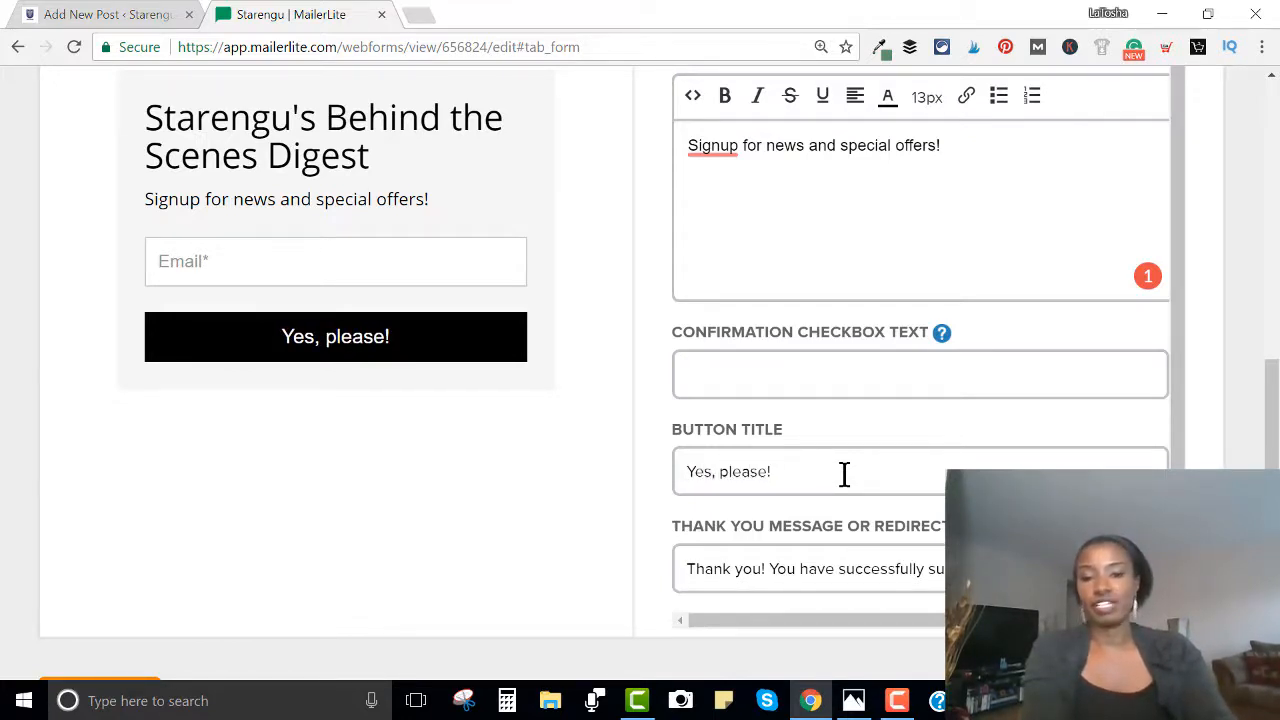
pyautogui.tripleClick(814, 568)
pyautogui.scroll(-1, 820, 555)
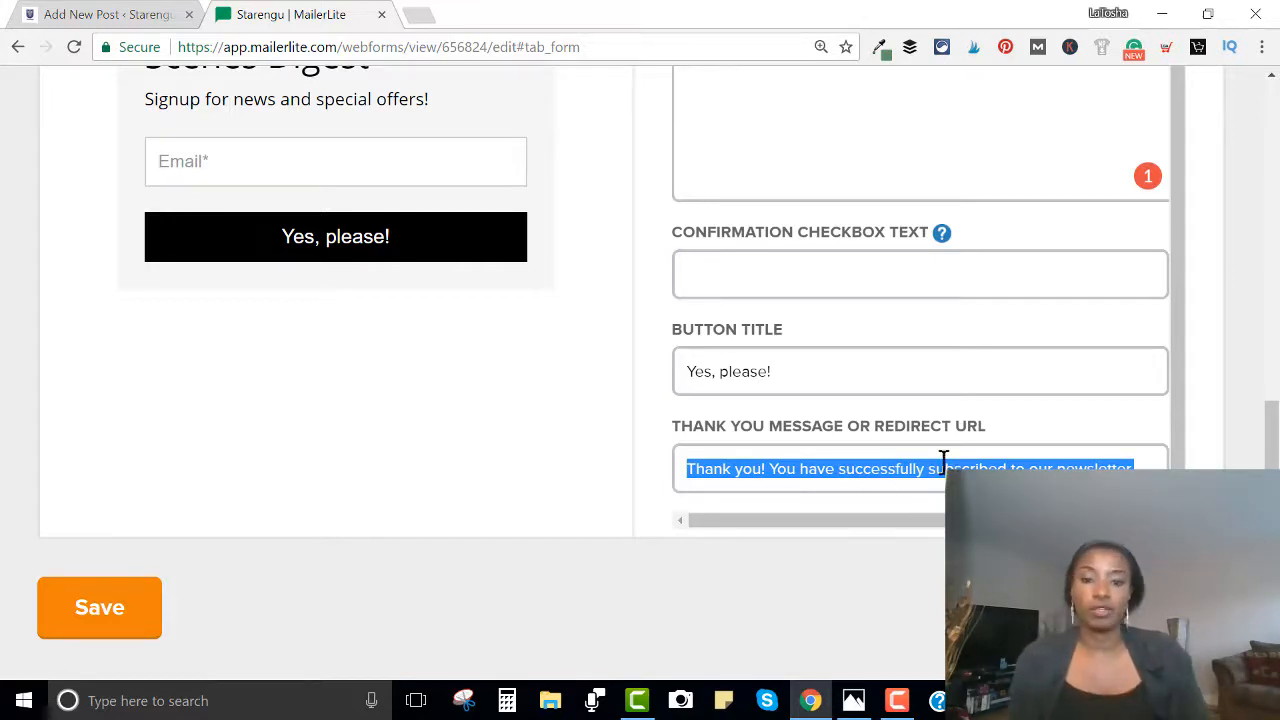
# Step: Enter 'Yes, I agree' as the Confirmation Checkbox Text on the Details tab
pyautogui.scroll(1, 940, 360)
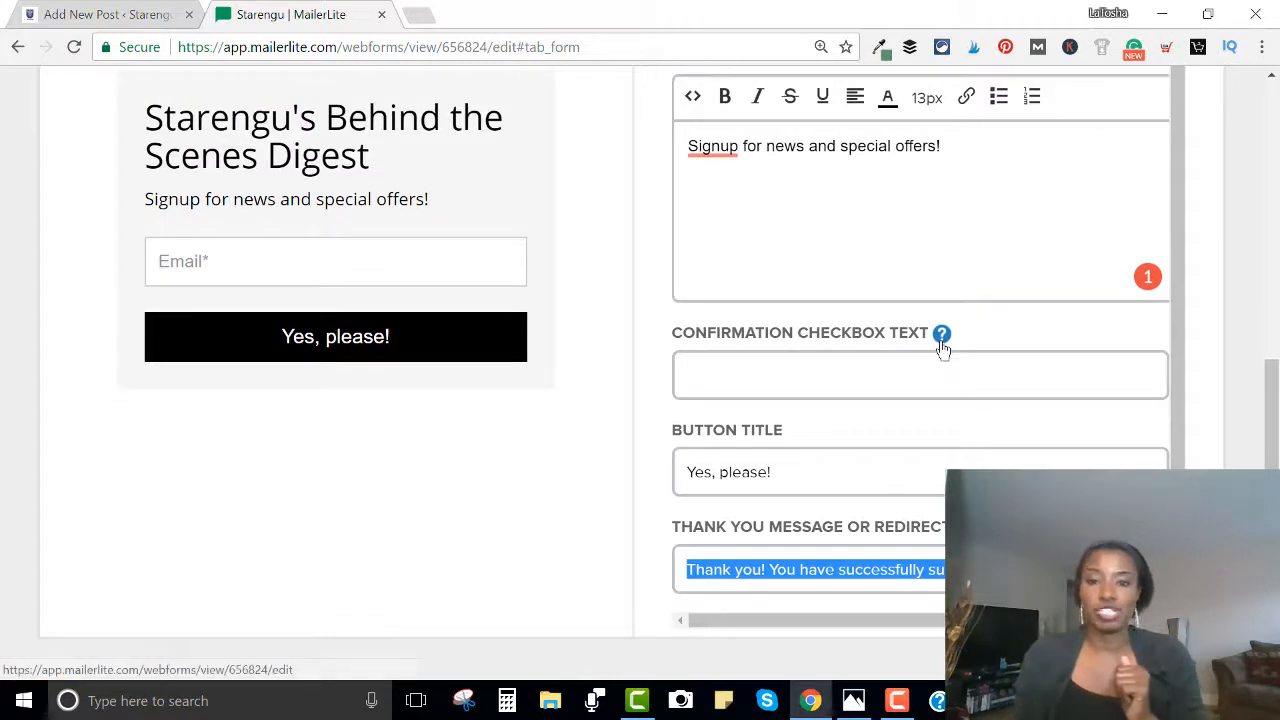
pyautogui.moveTo(943, 345)
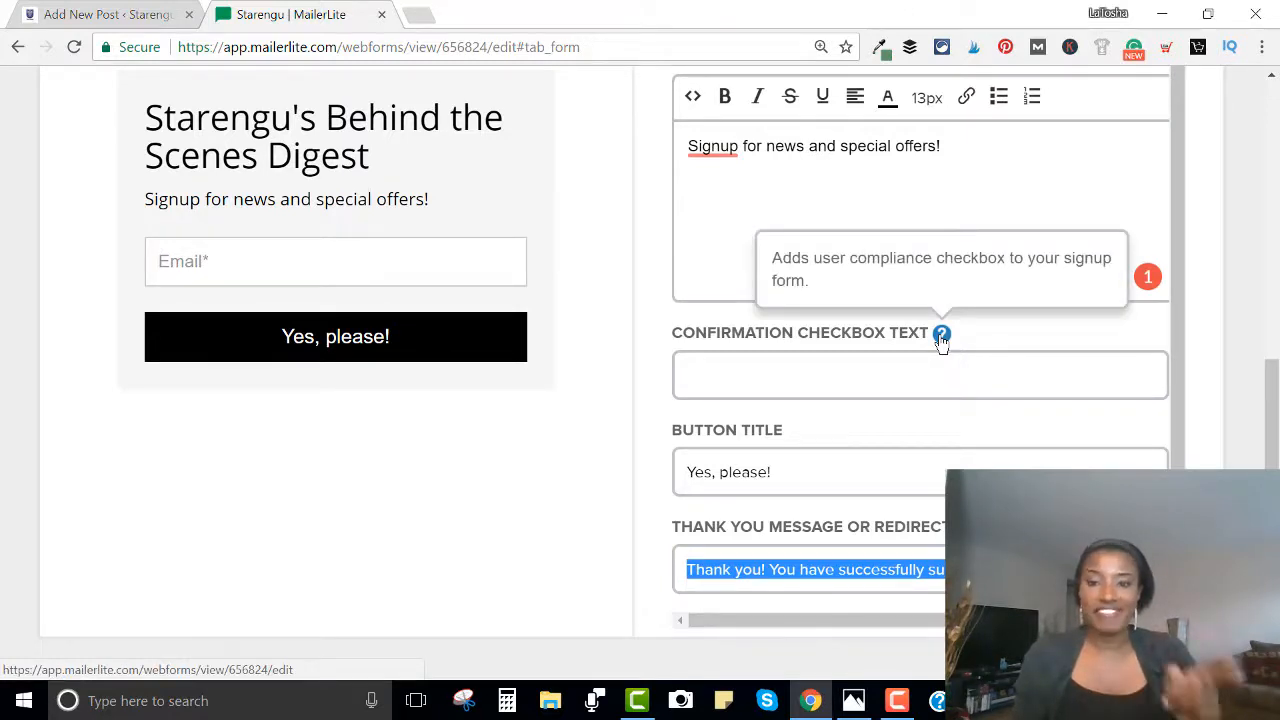
pyautogui.scroll(5, 826, 314)
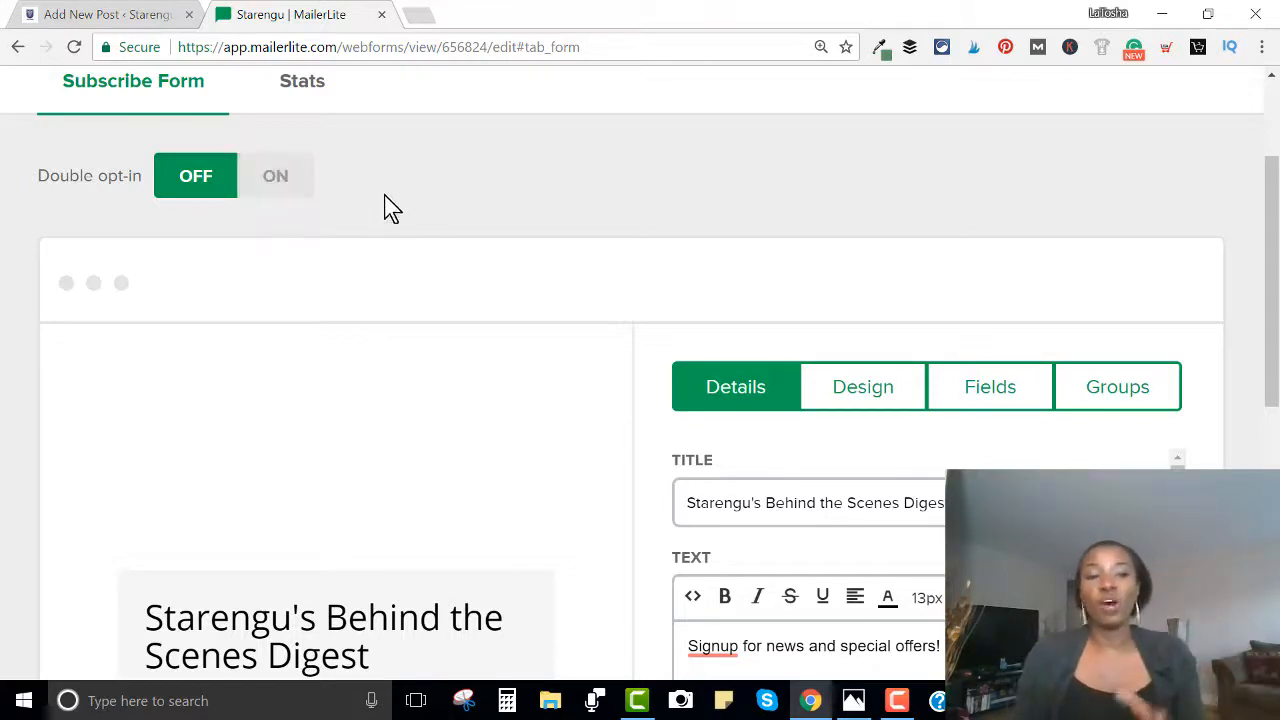
pyautogui.scroll(-4, 391, 209)
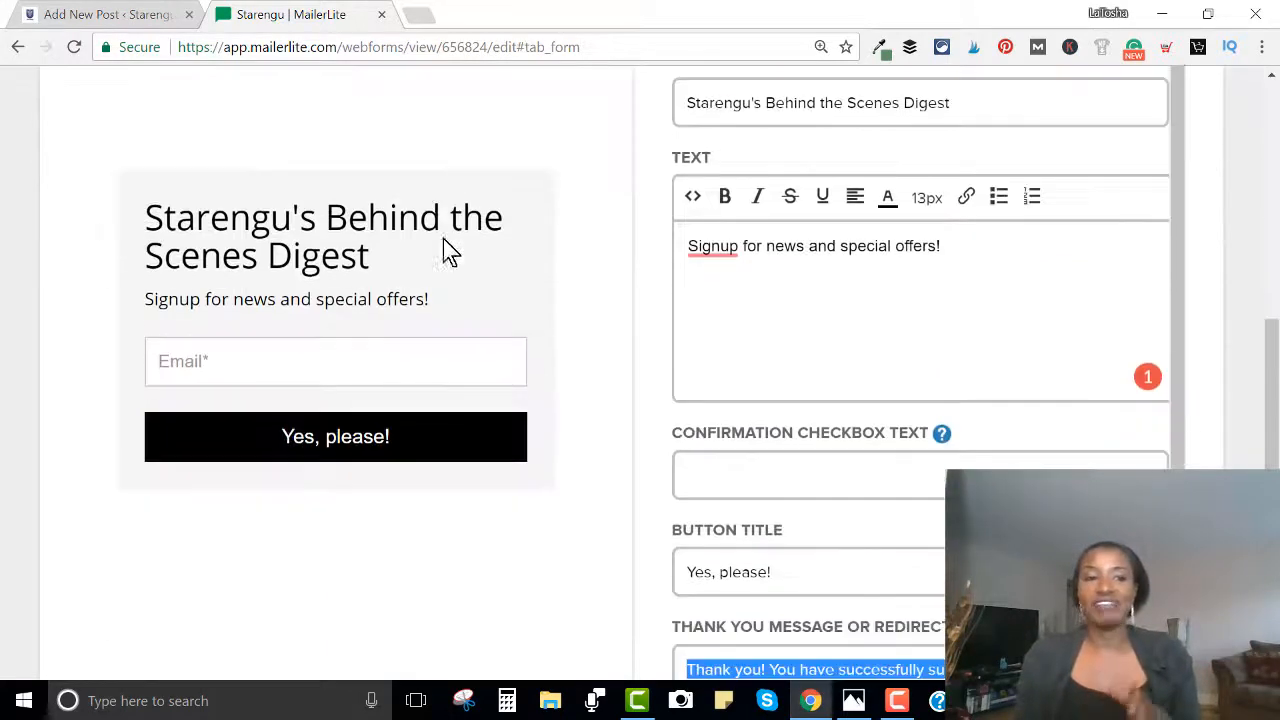
pyautogui.click(768, 468)
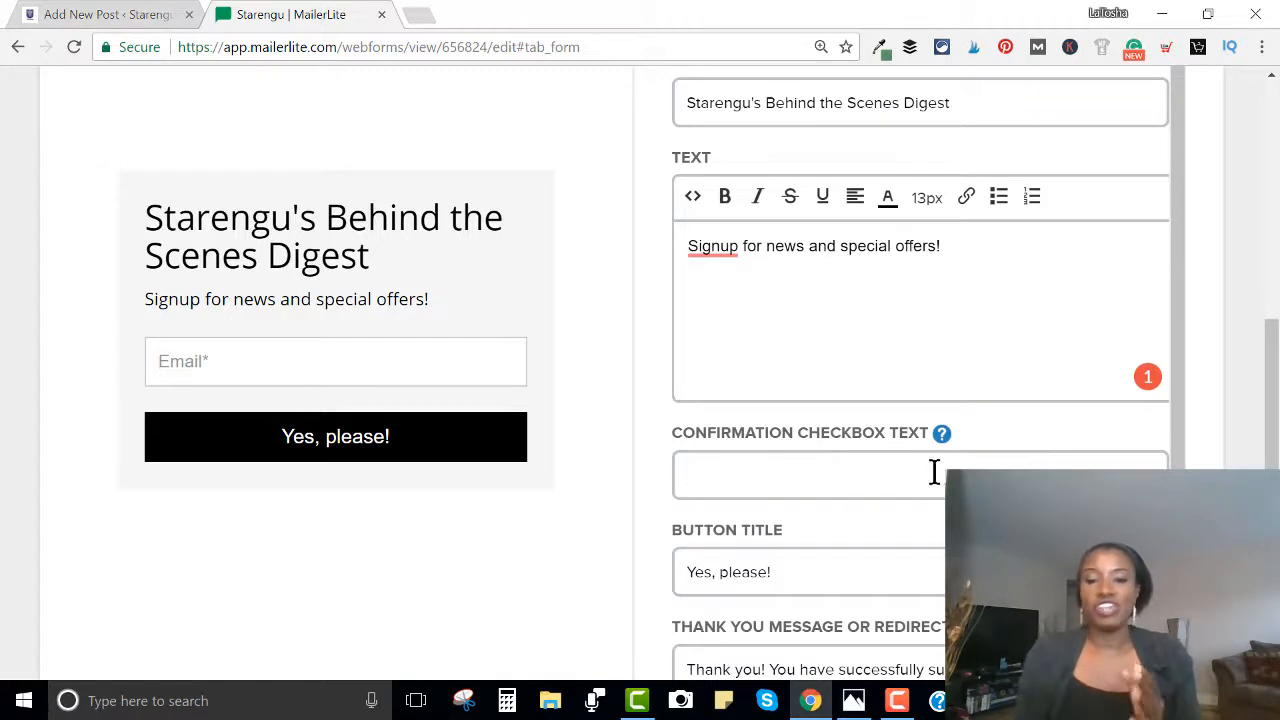
pyautogui.moveTo(942, 443)
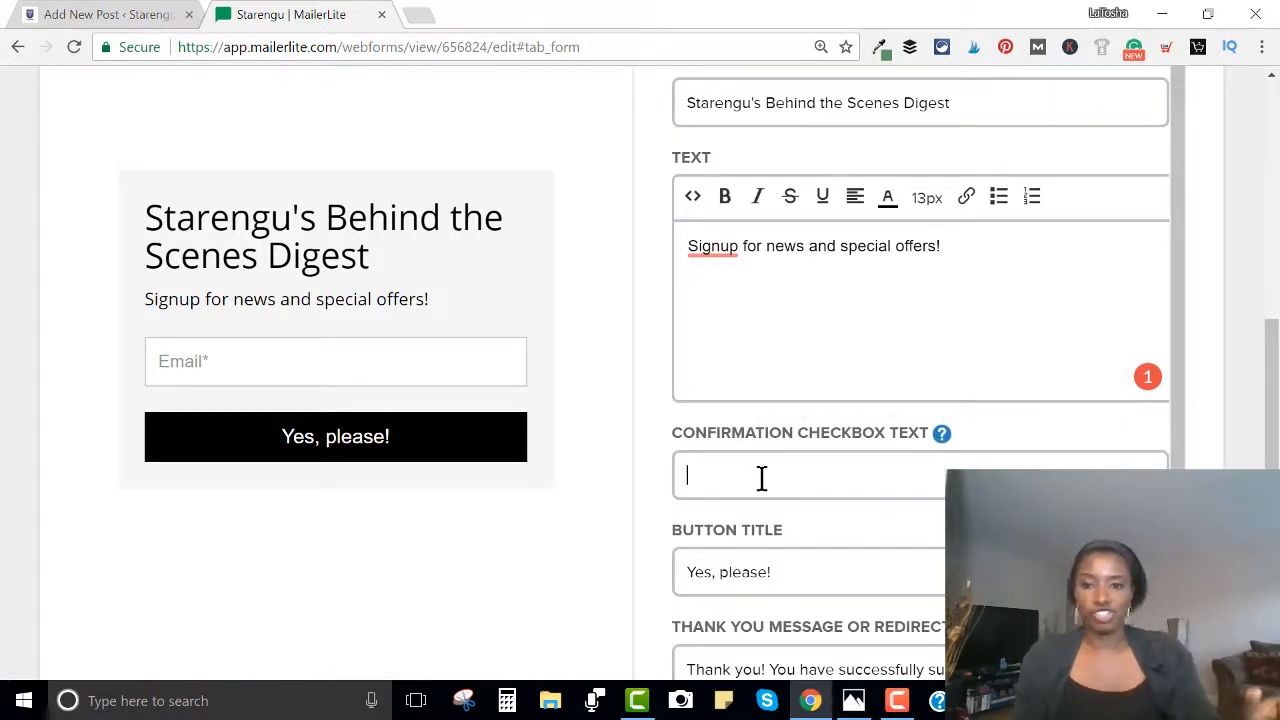
pyautogui.write('YEs,')
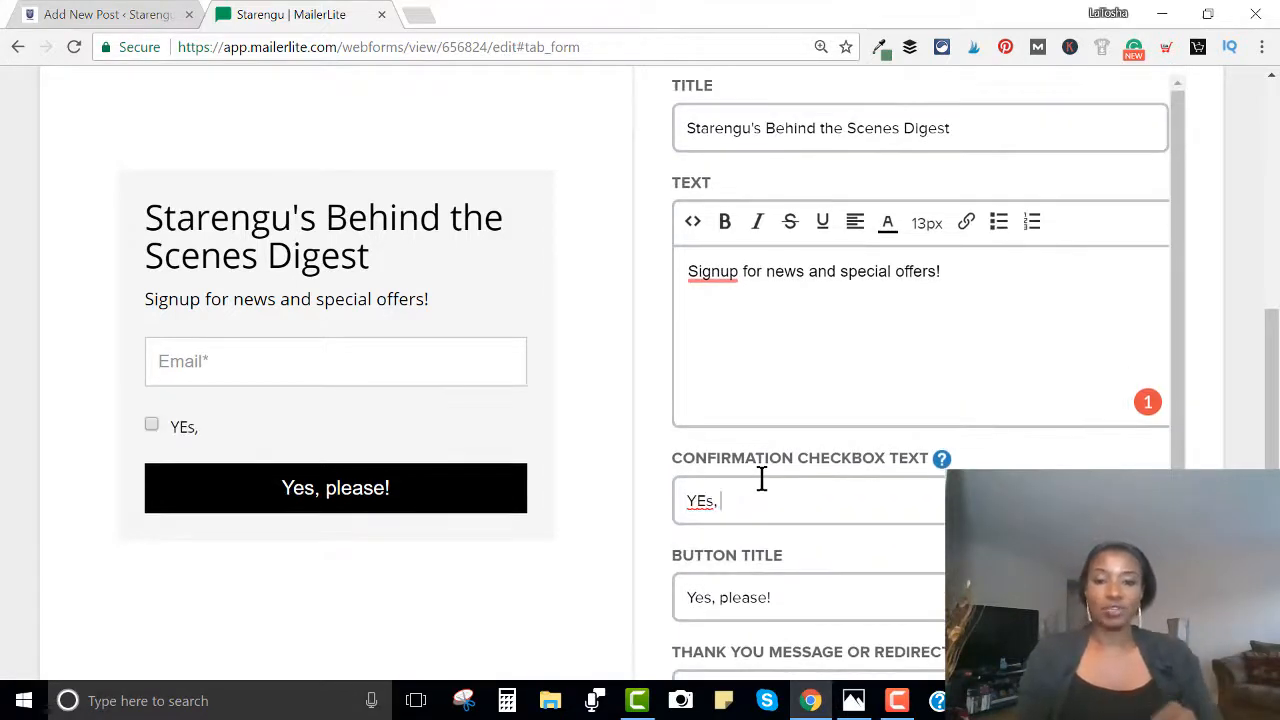
pyautogui.press('BackSpace')
pyautogui.press('BackSpace')
pyautogui.press('BackSpace')
pyautogui.press('BackSpace')
pyautogui.press('BackSpace')
pyautogui.write('ye')
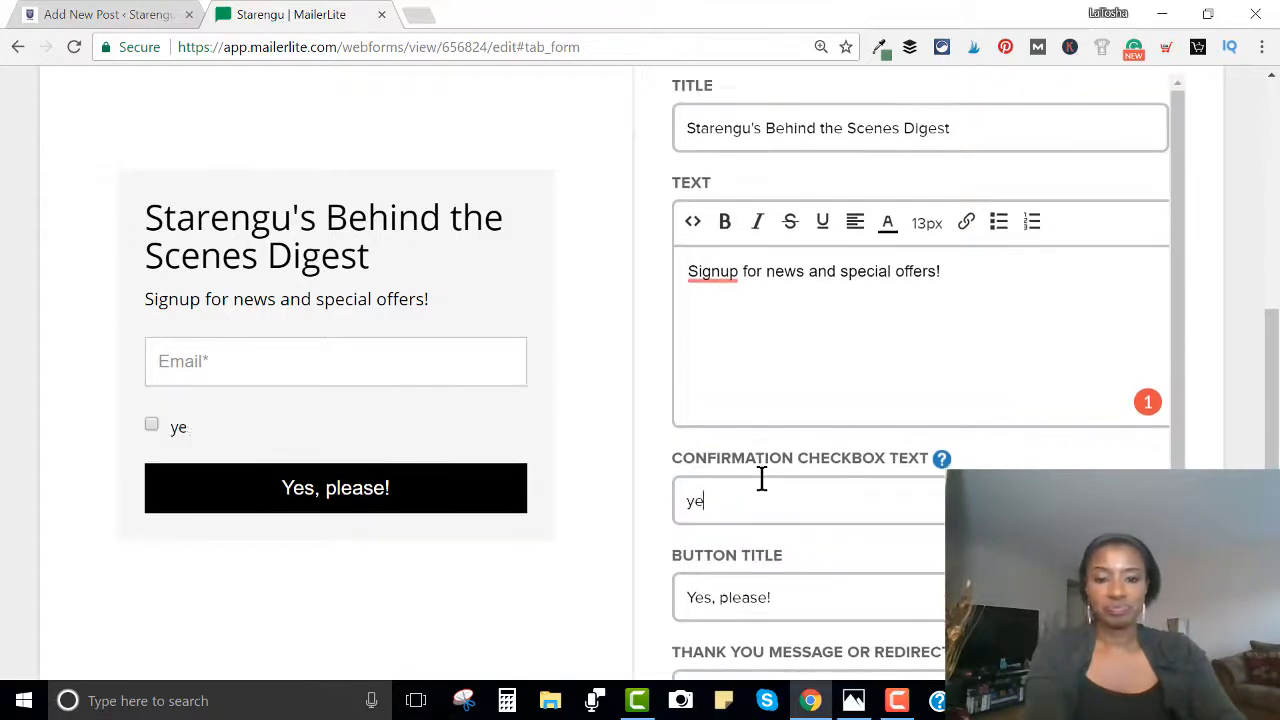
pyautogui.press('BackSpace')
pyautogui.press('BackSpace')
pyautogui.press('BackSpace')
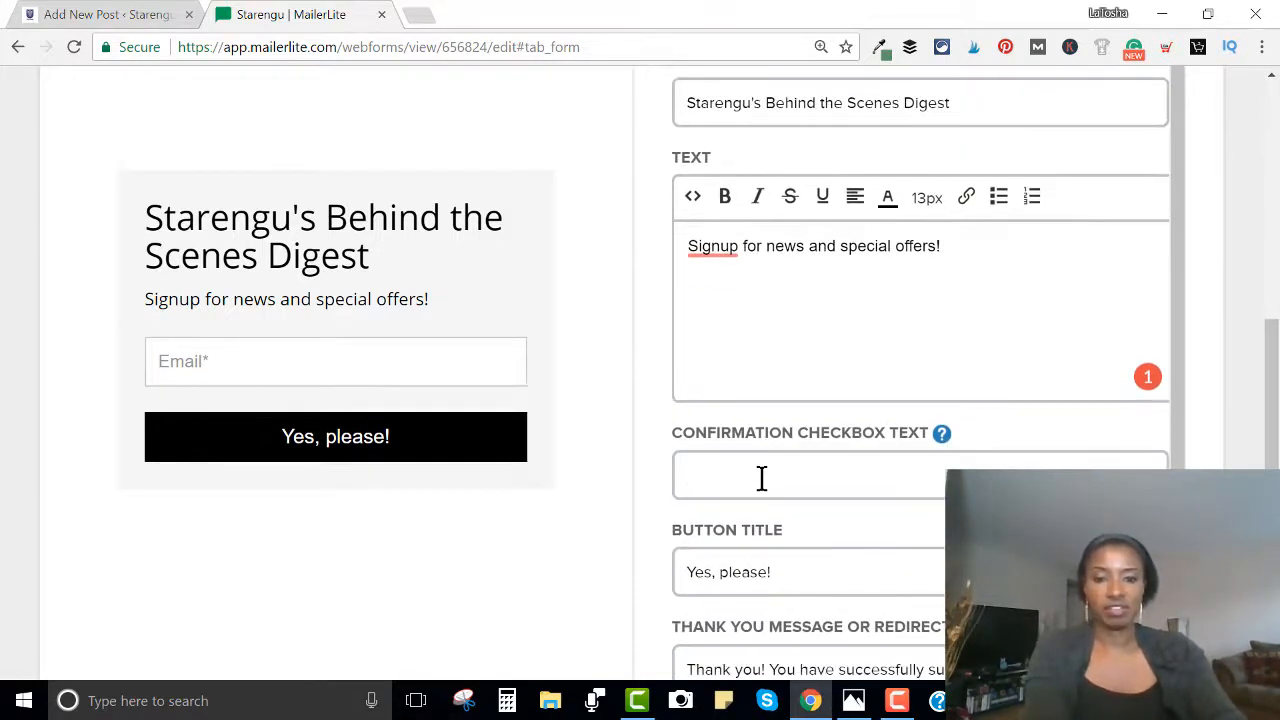
pyautogui.write('YEs,')
pyautogui.press('BackSpace')
pyautogui.write('e')
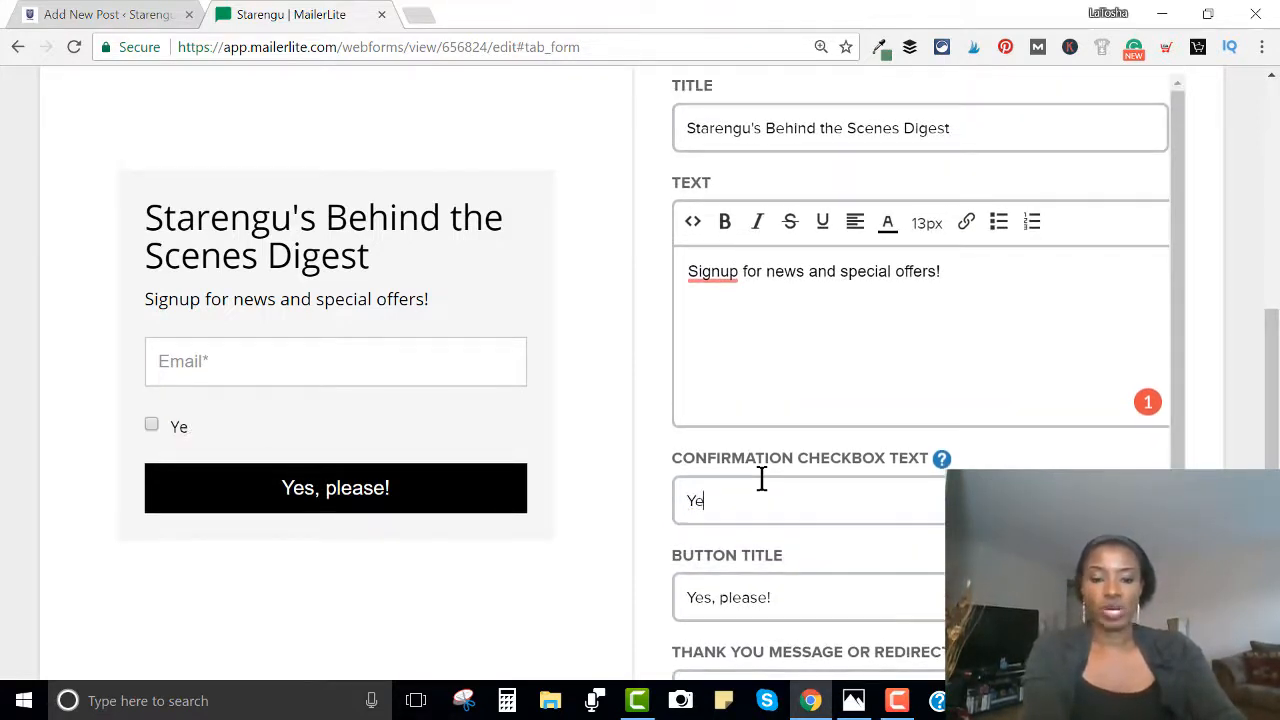
pyautogui.write('s, I agree!')
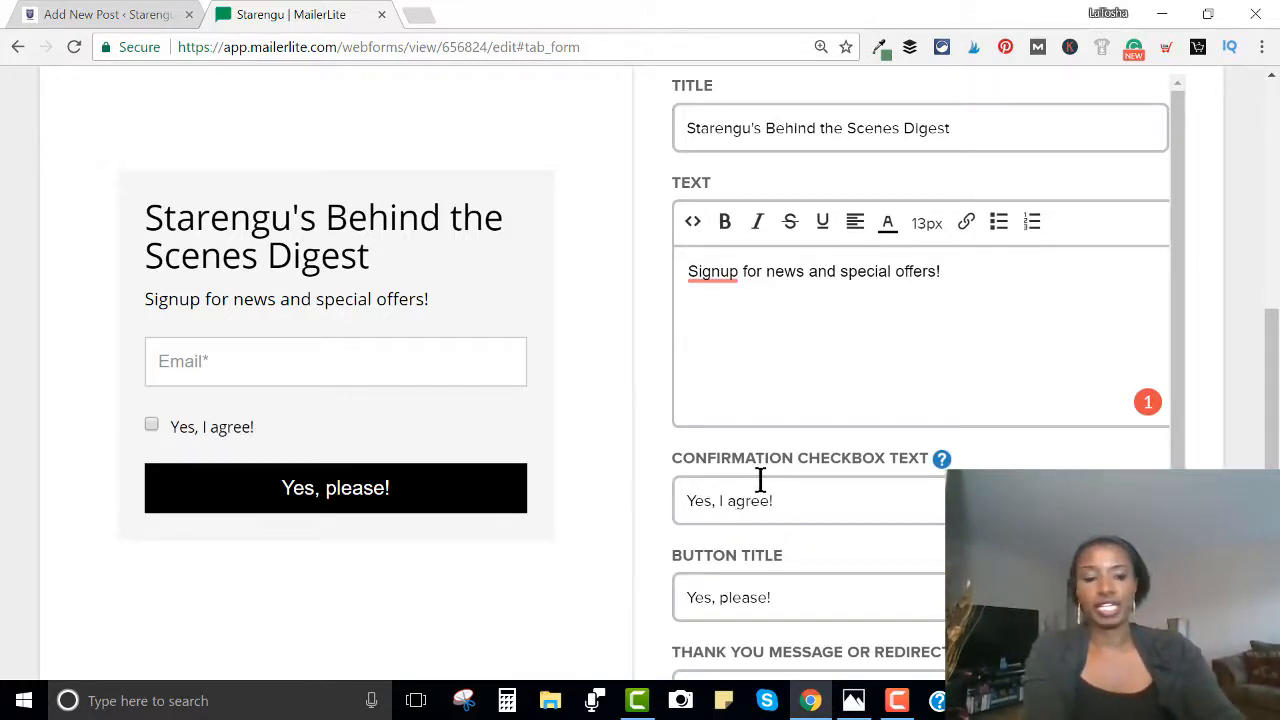
pyautogui.scroll(4, 469, 402)
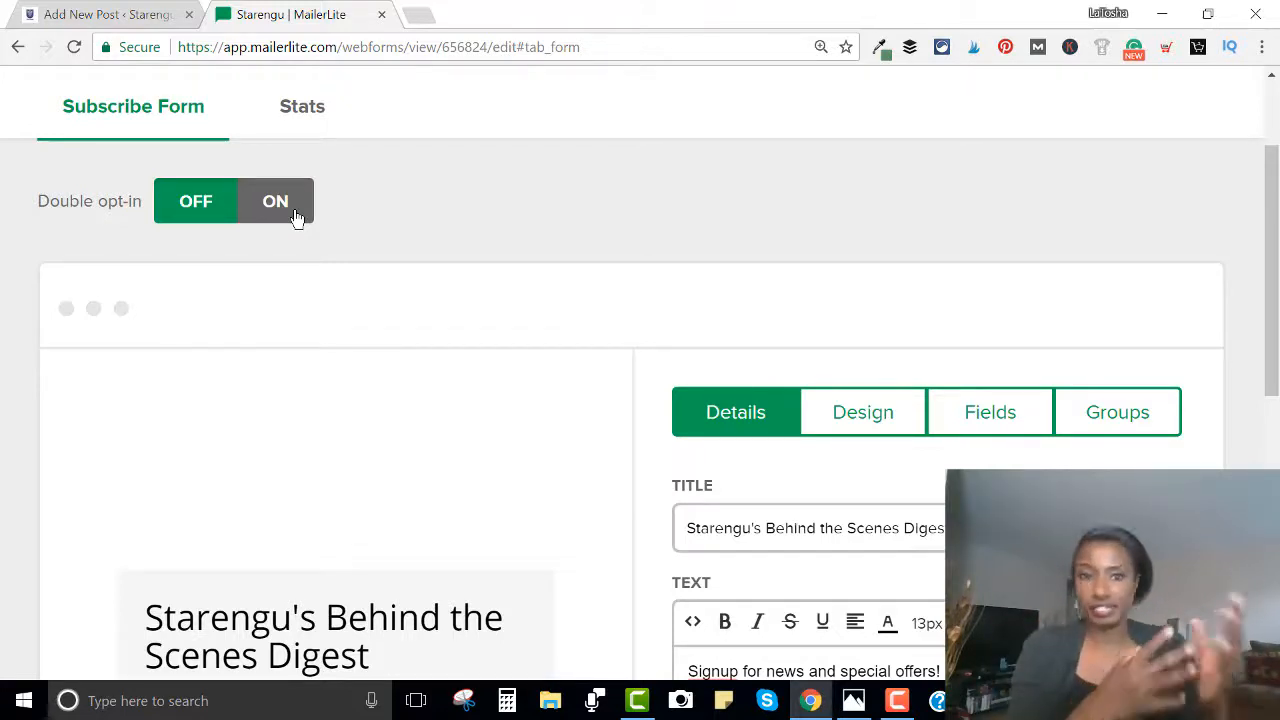
pyautogui.scroll(-3, 434, 249)
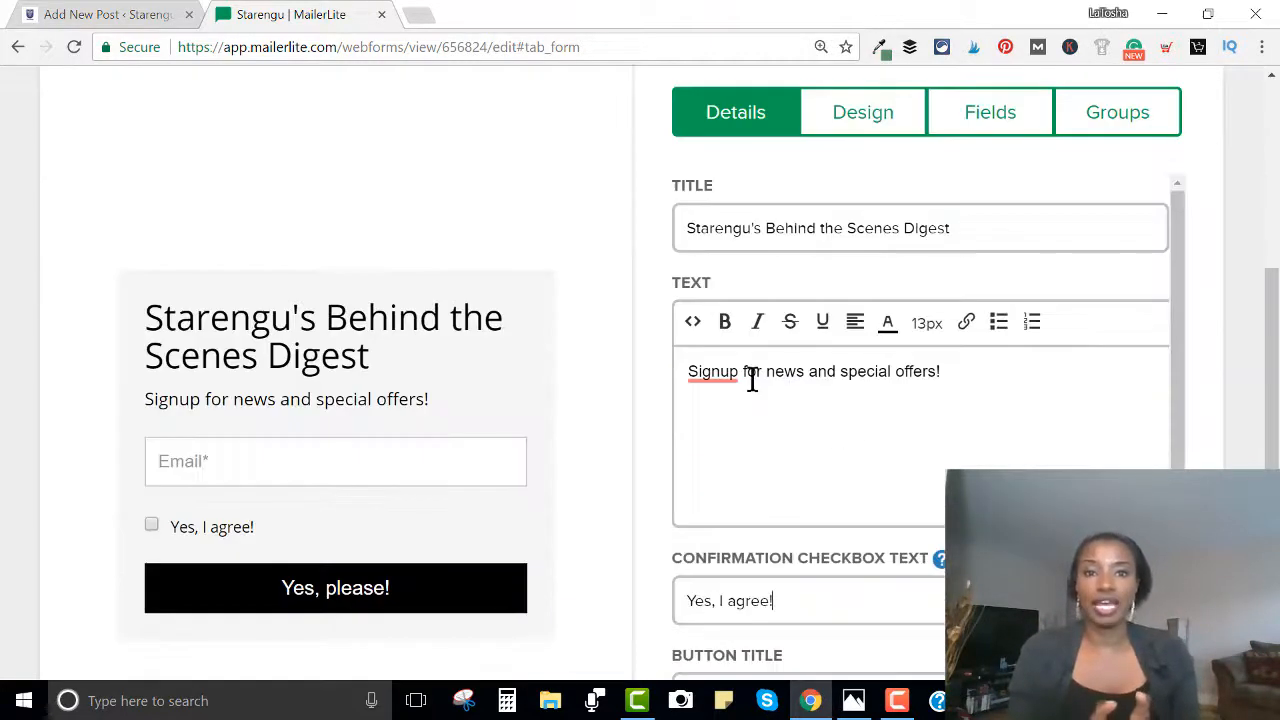
pyautogui.click(805, 608)
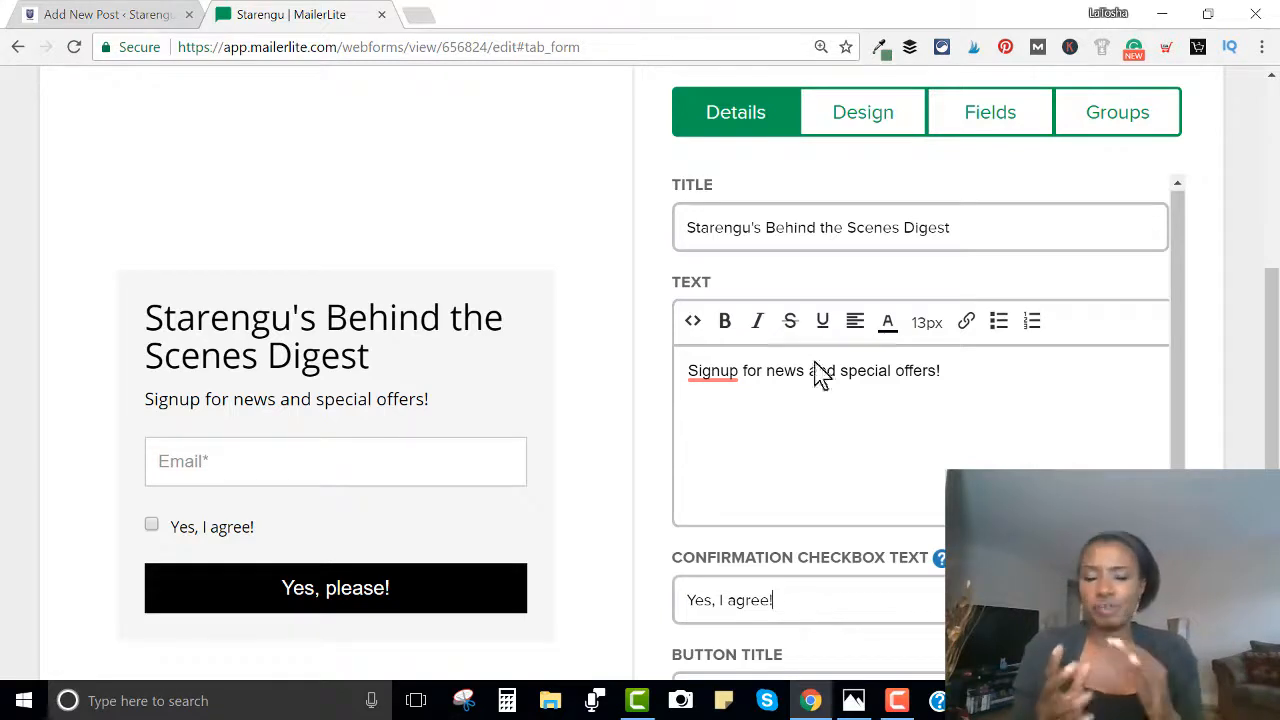
# Step: Set the form background to green from the Design tab's colour palette
pyautogui.click(889, 124)
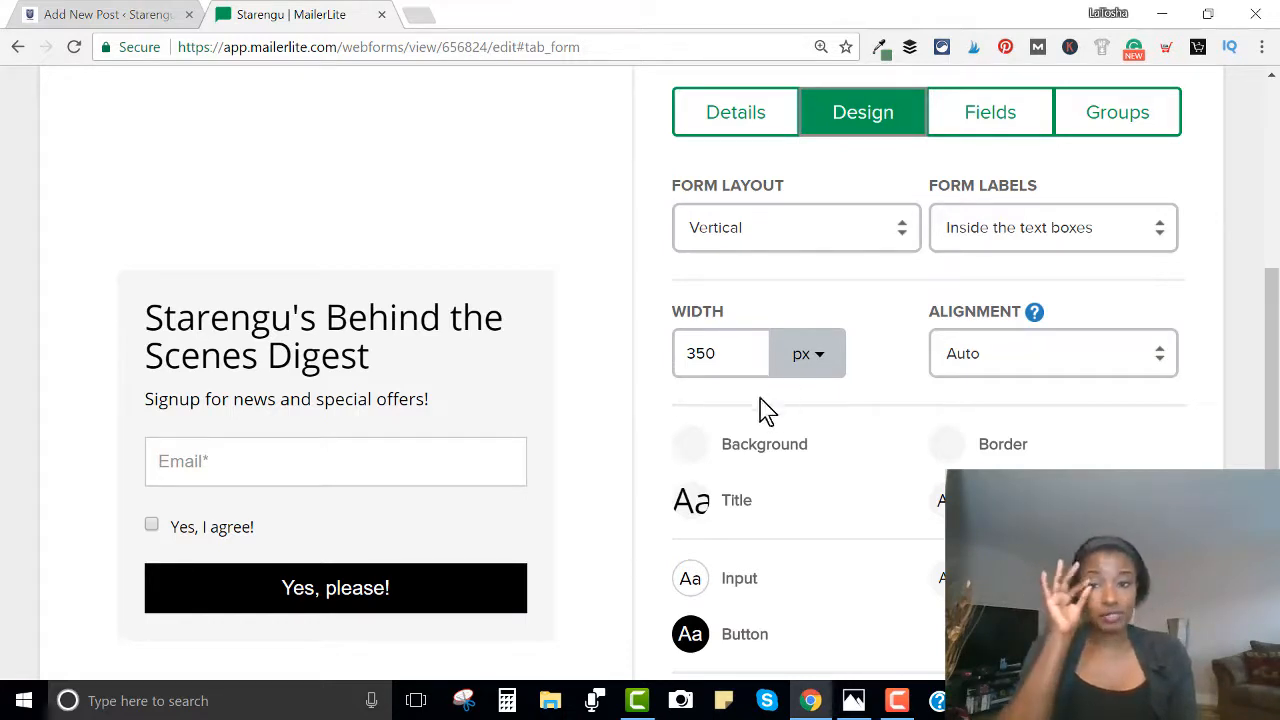
pyautogui.click(685, 451)
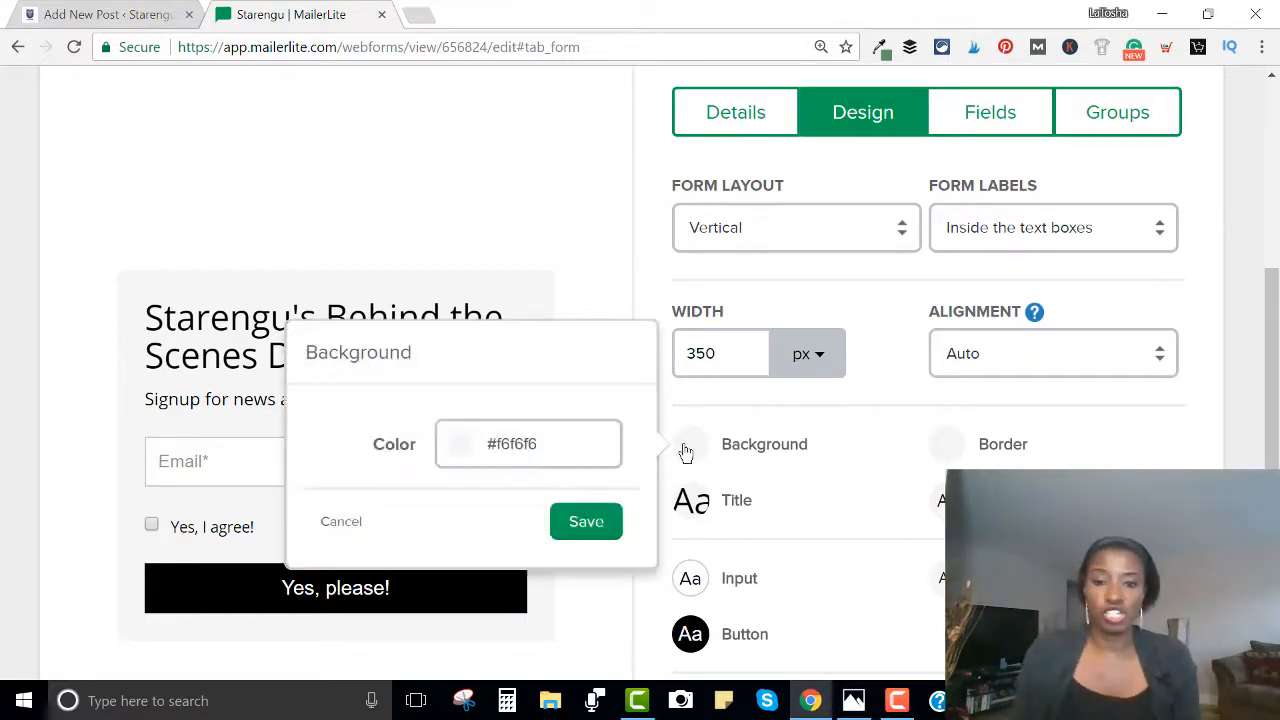
pyautogui.click(467, 452)
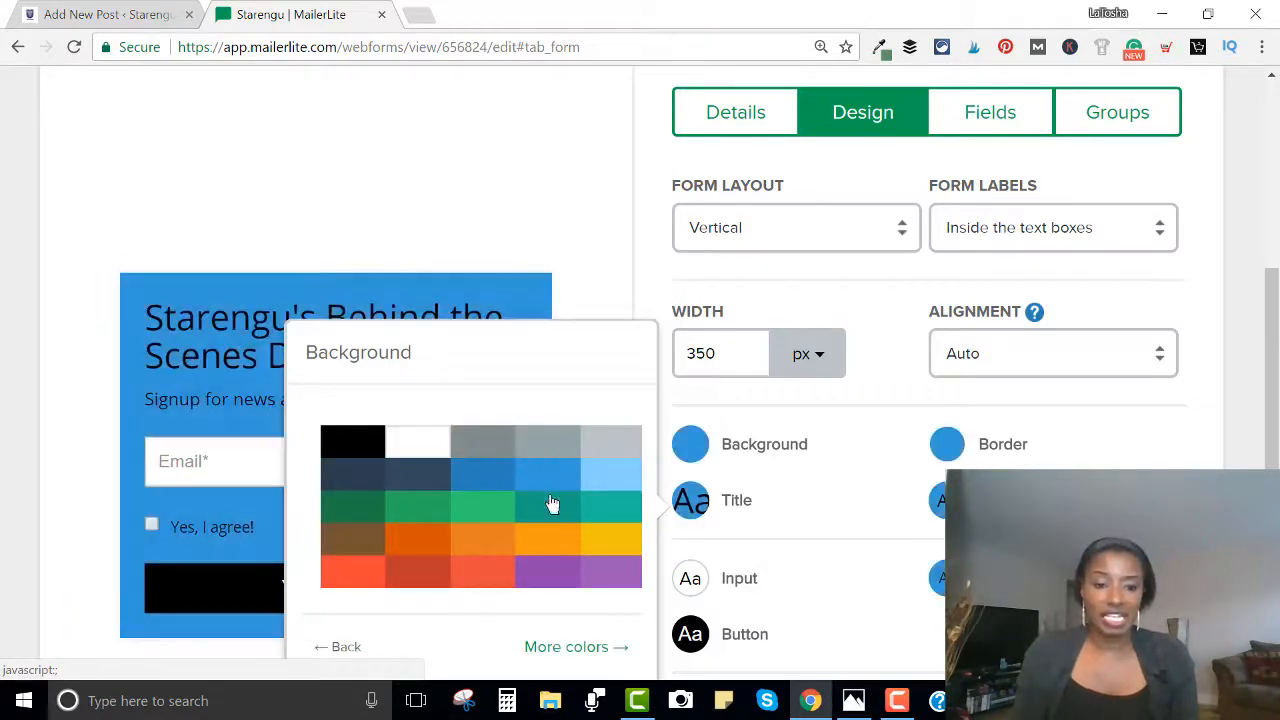
pyautogui.click(429, 510)
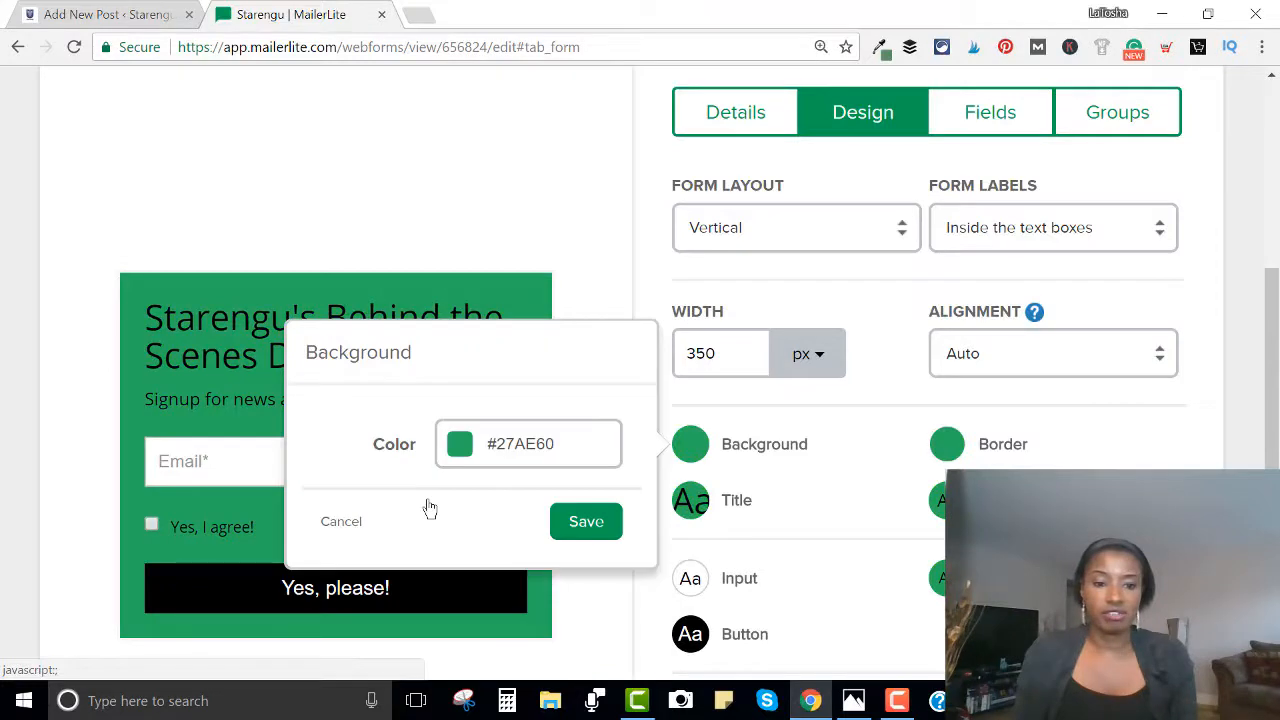
pyautogui.click(593, 523)
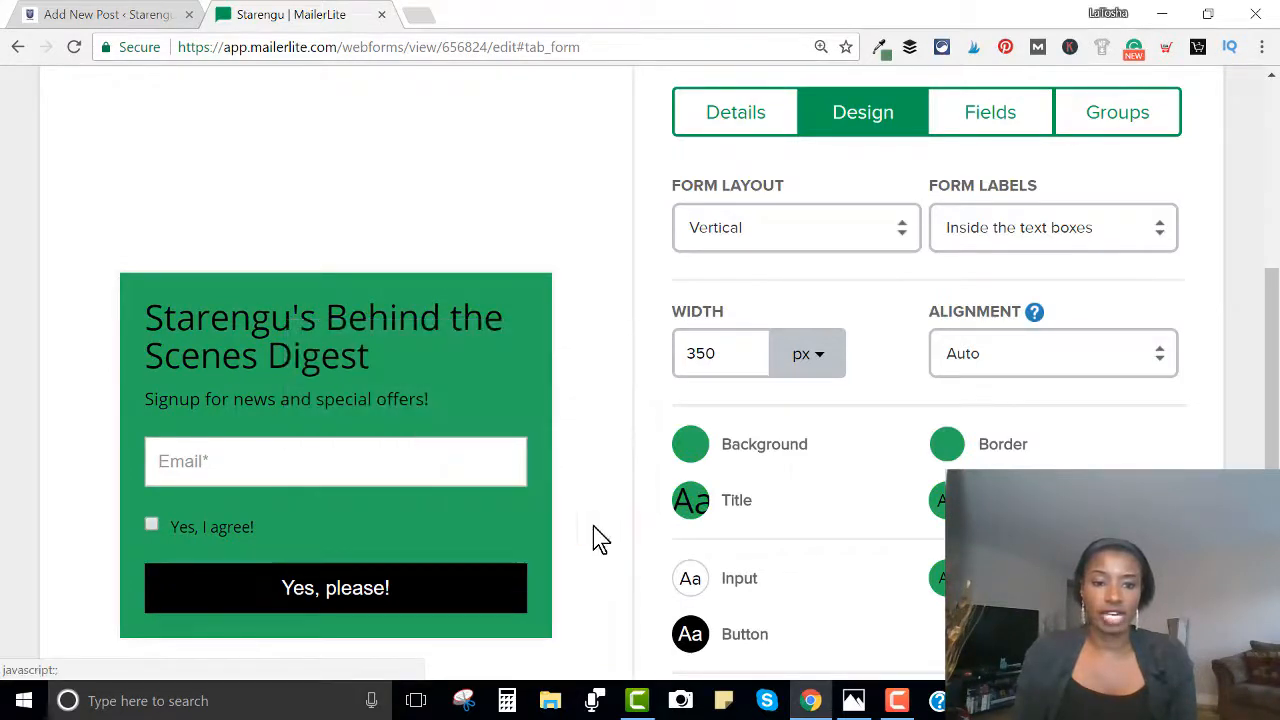
# Step: Change the form background to the light grey swatch (#BDC3C7) instead
pyautogui.click(690, 640)
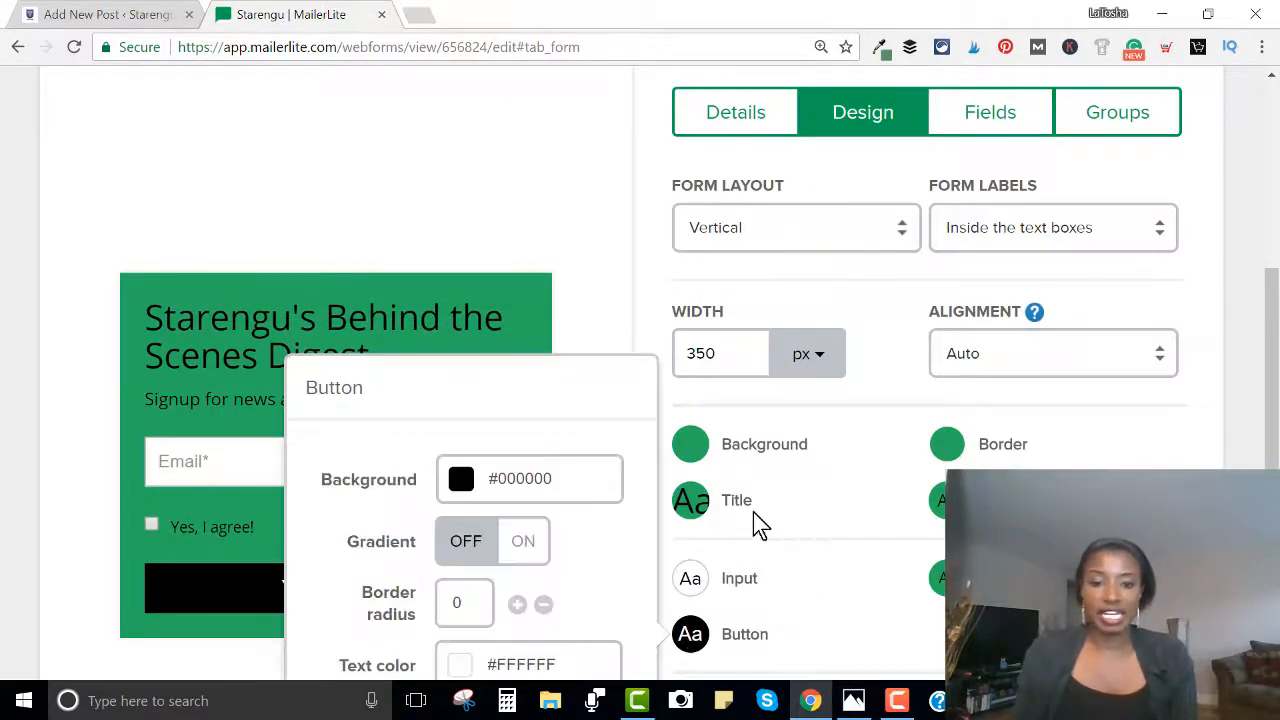
pyautogui.click(694, 447)
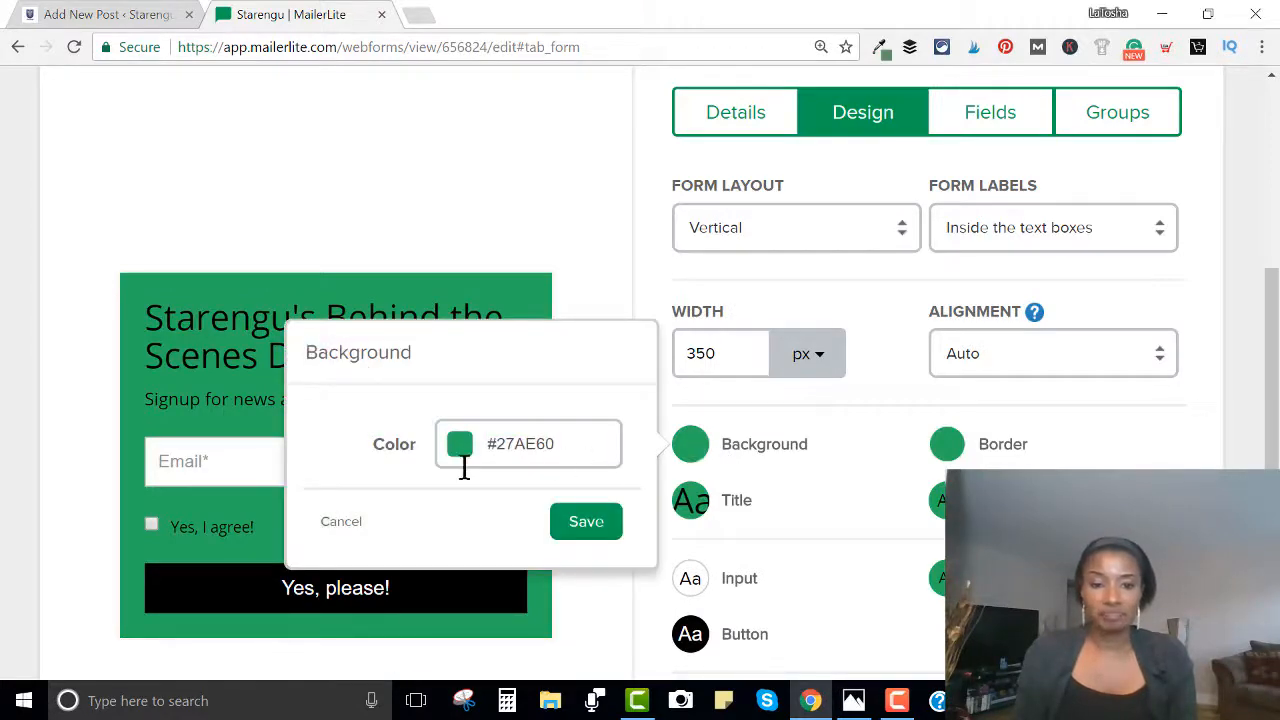
pyautogui.click(462, 450)
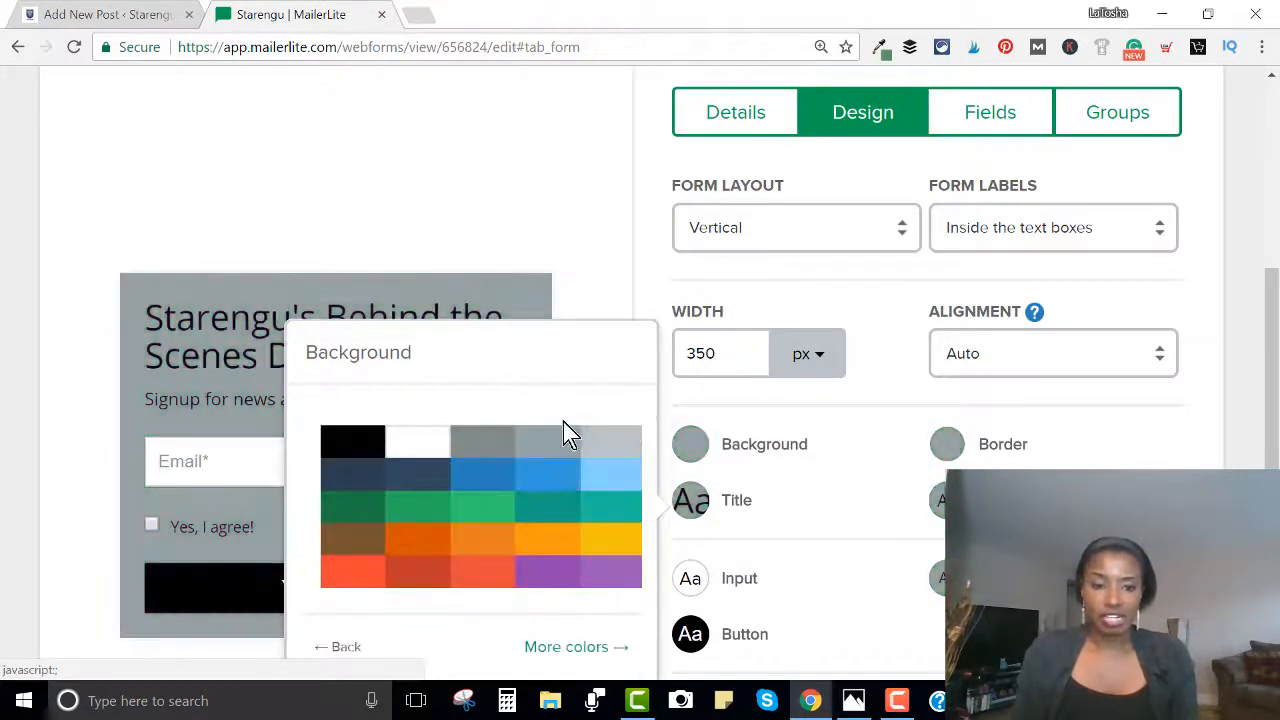
pyautogui.click(609, 455)
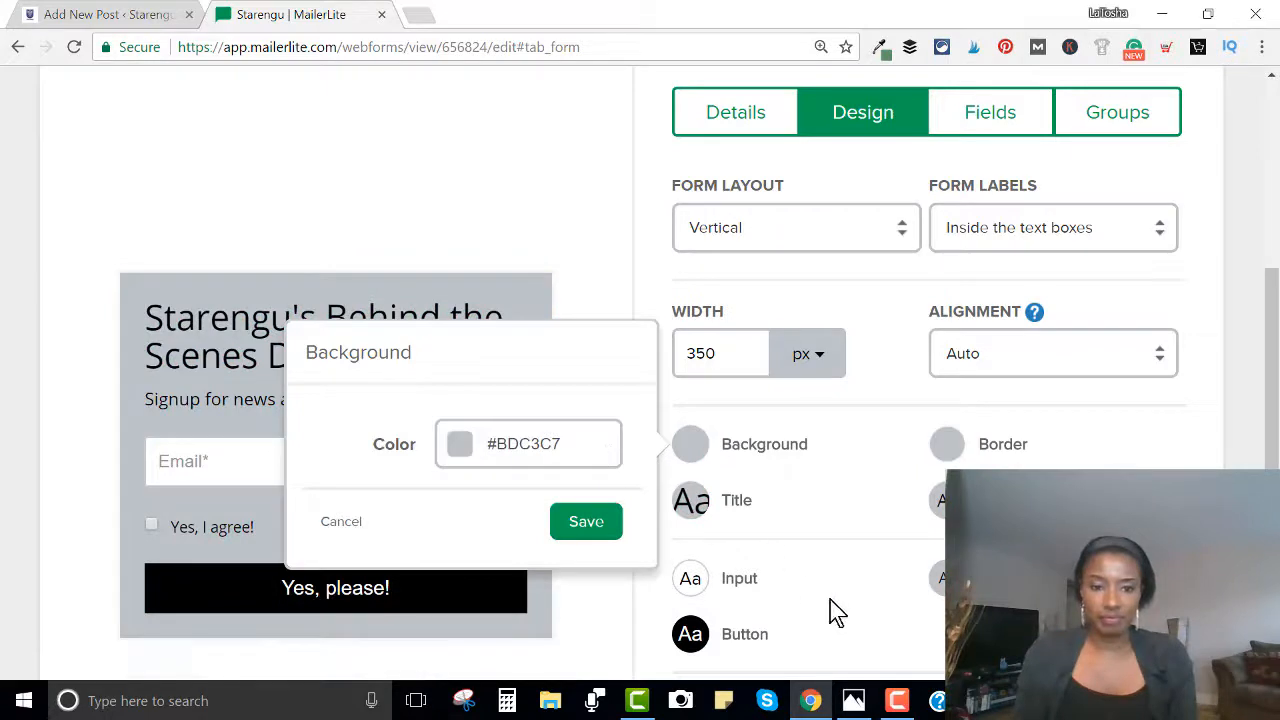
pyautogui.click(740, 585)
pyautogui.click(690, 645)
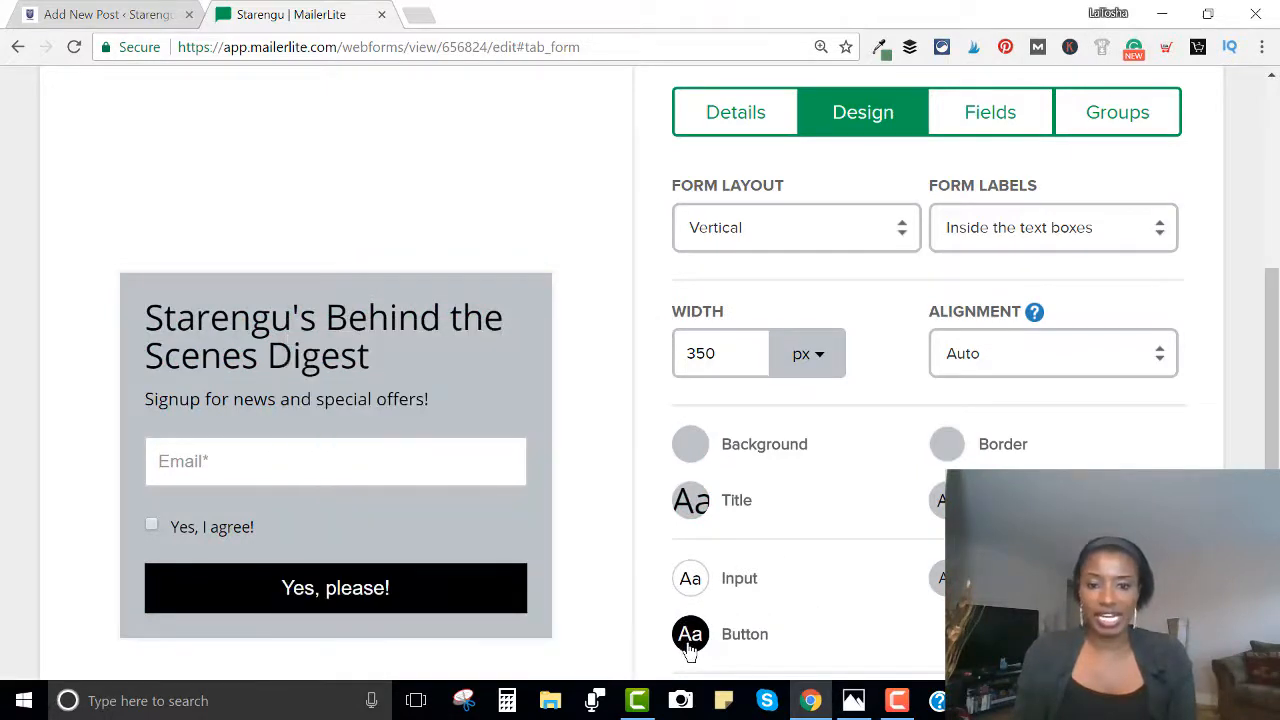
# Step: Set the 'Yes, please!' button background to red and view the whole form
pyautogui.click(690, 645)
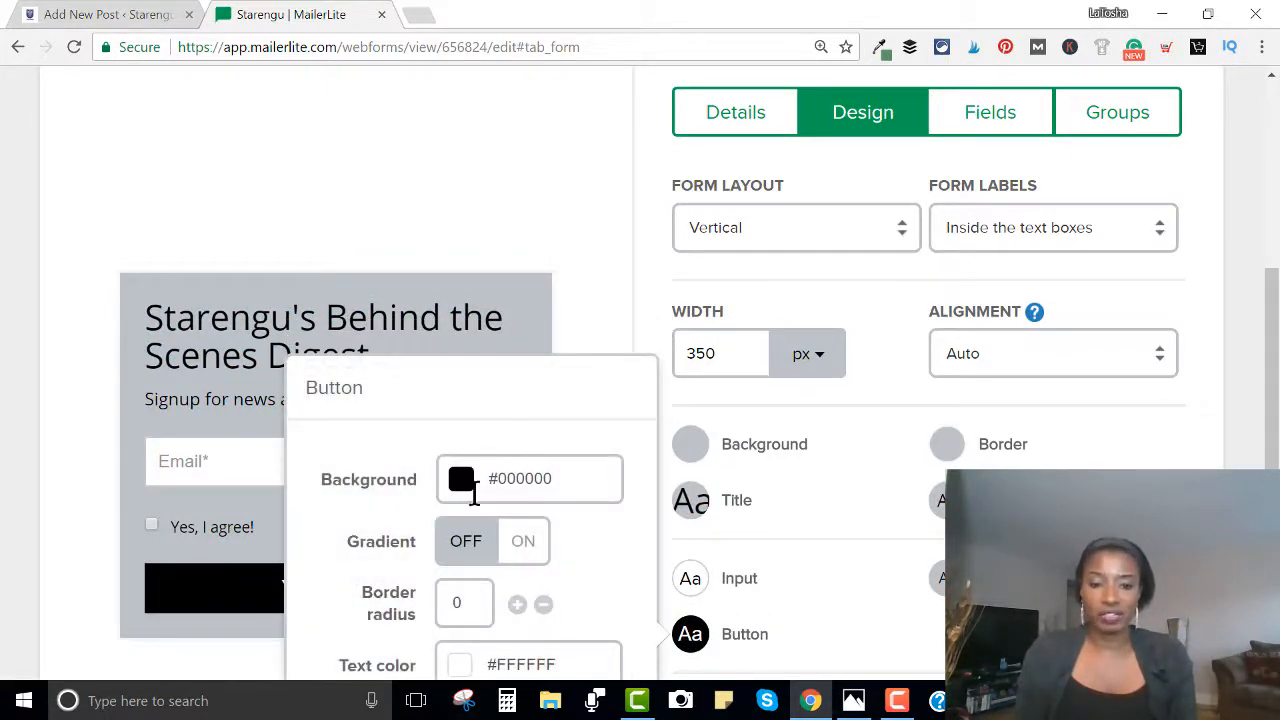
pyautogui.click(461, 482)
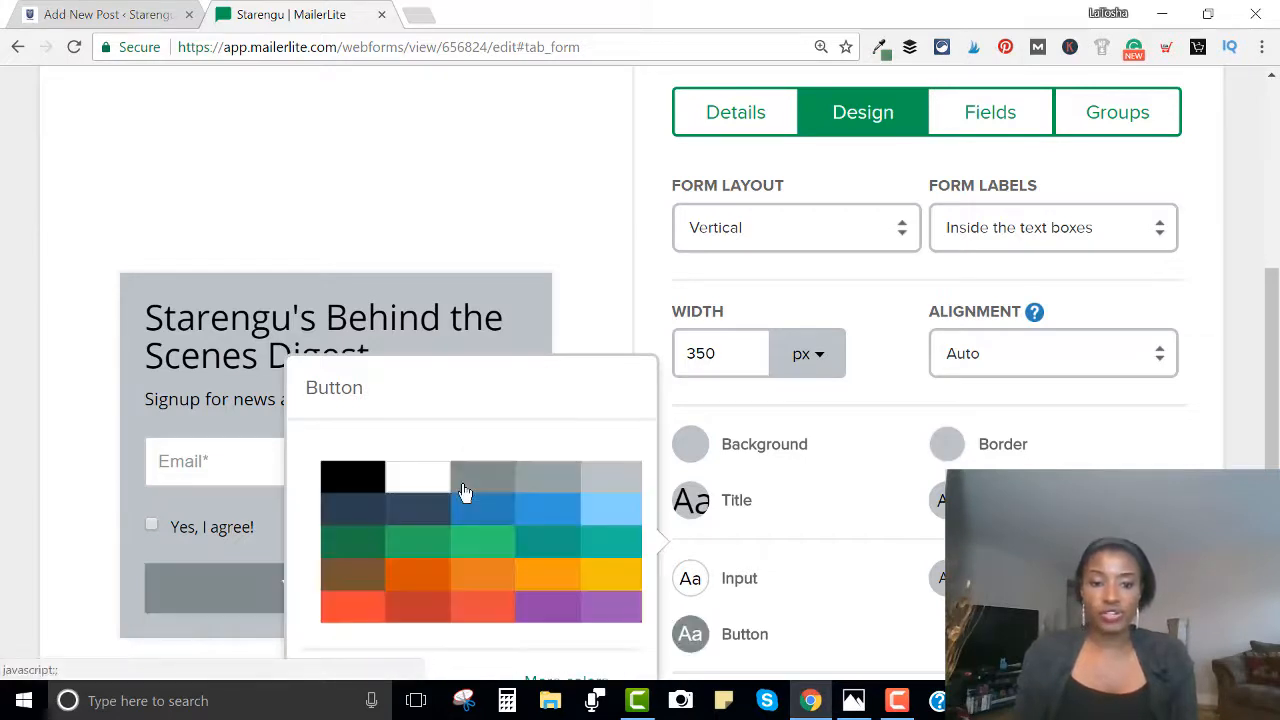
pyautogui.click(428, 608)
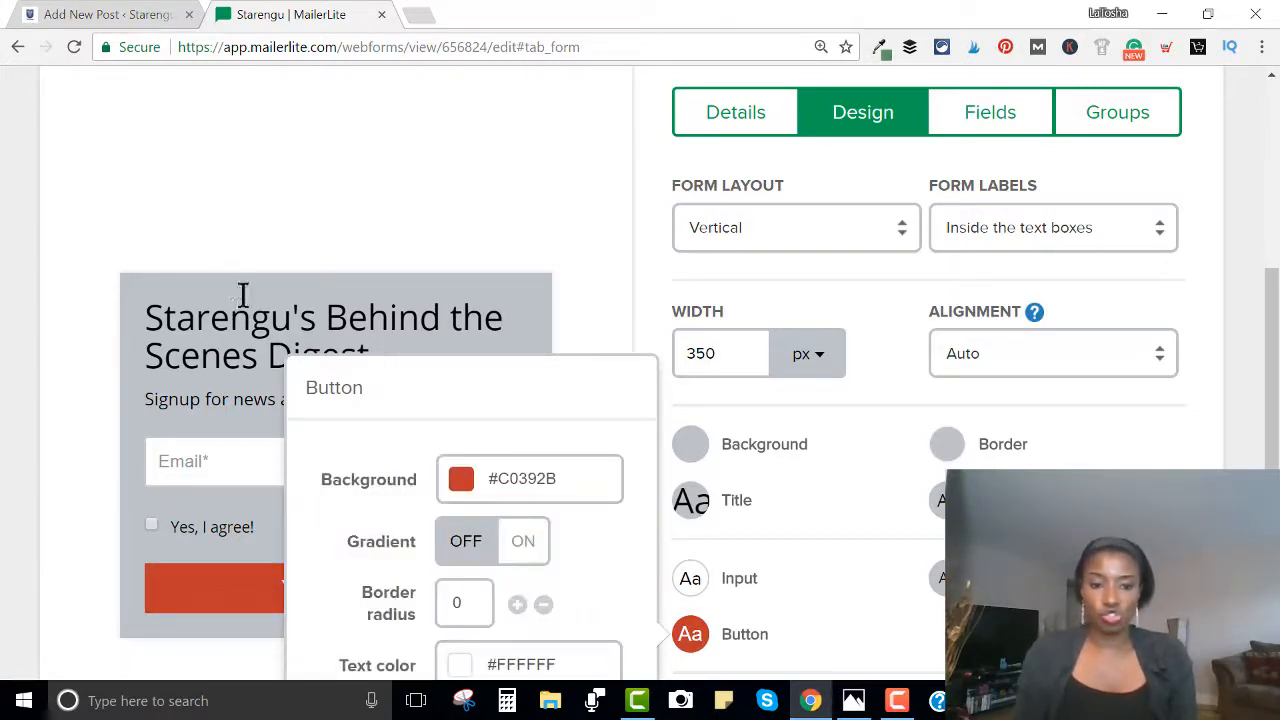
pyautogui.click(268, 233)
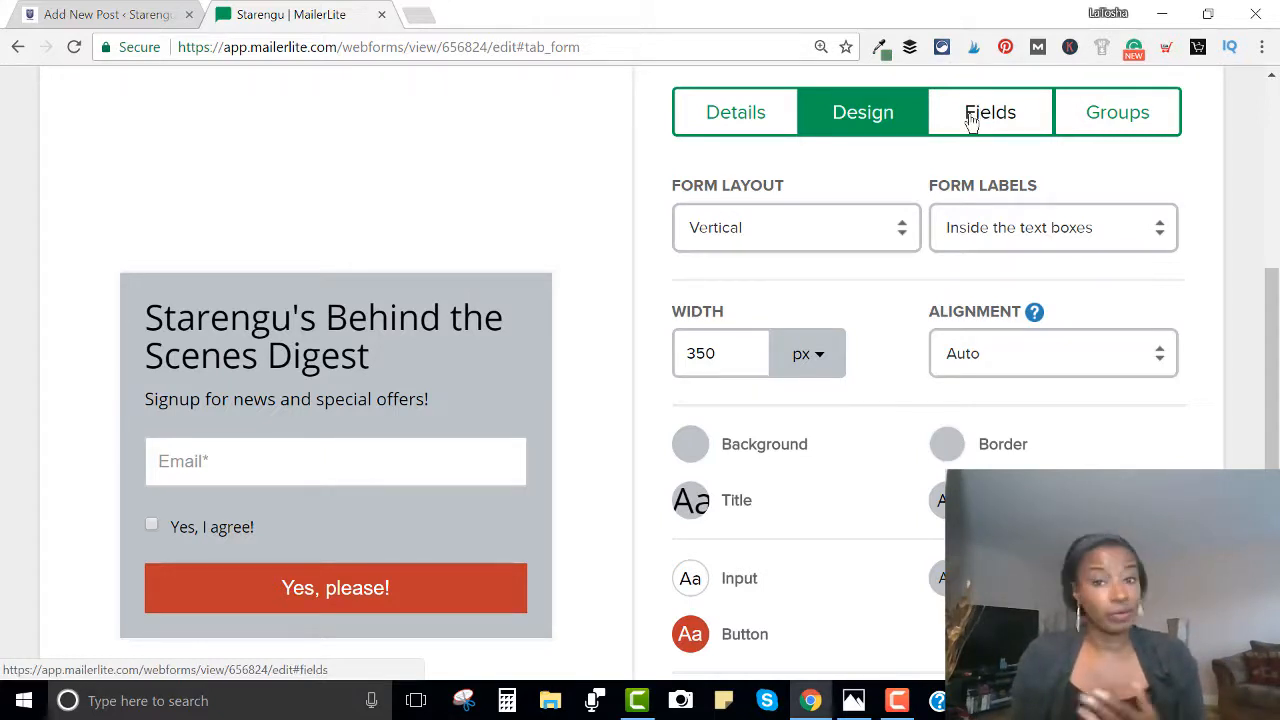
# Step: Tick the Name field and drag it above Email in the Fields list
pyautogui.click(971, 121)
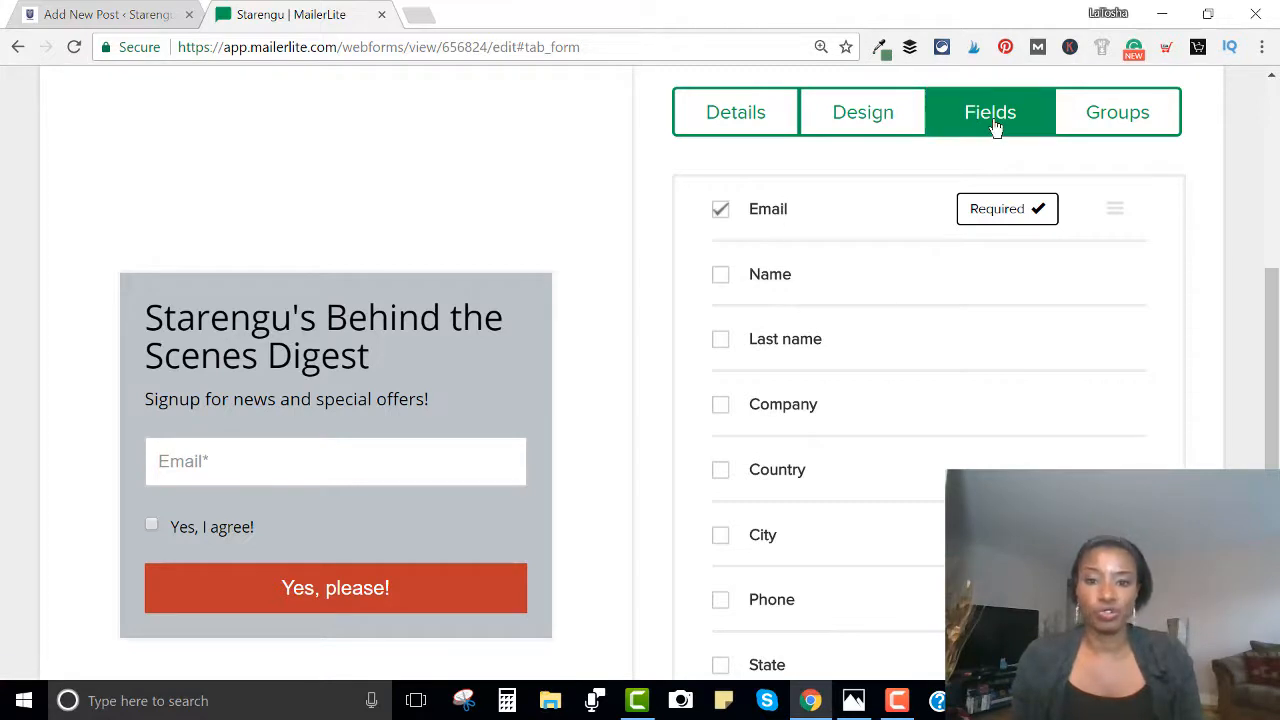
pyautogui.click(720, 277)
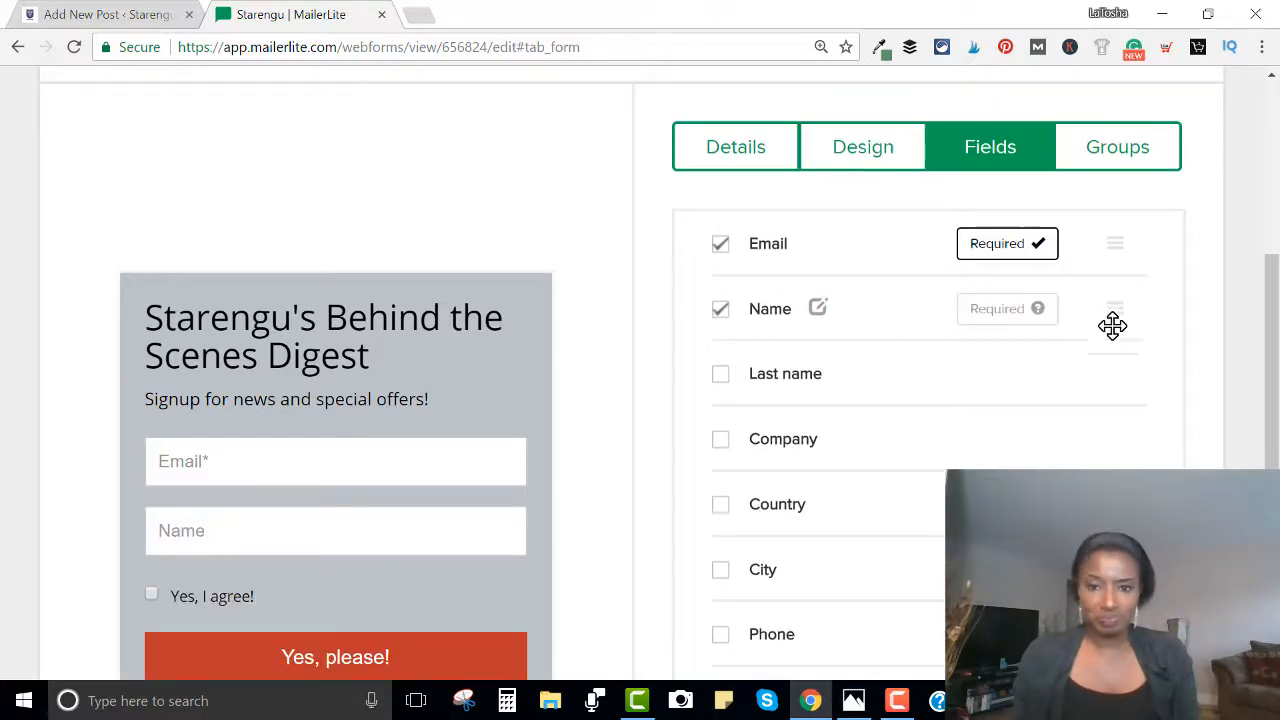
pyautogui.moveTo(1120, 305); pyautogui.dragTo(1083, 229)
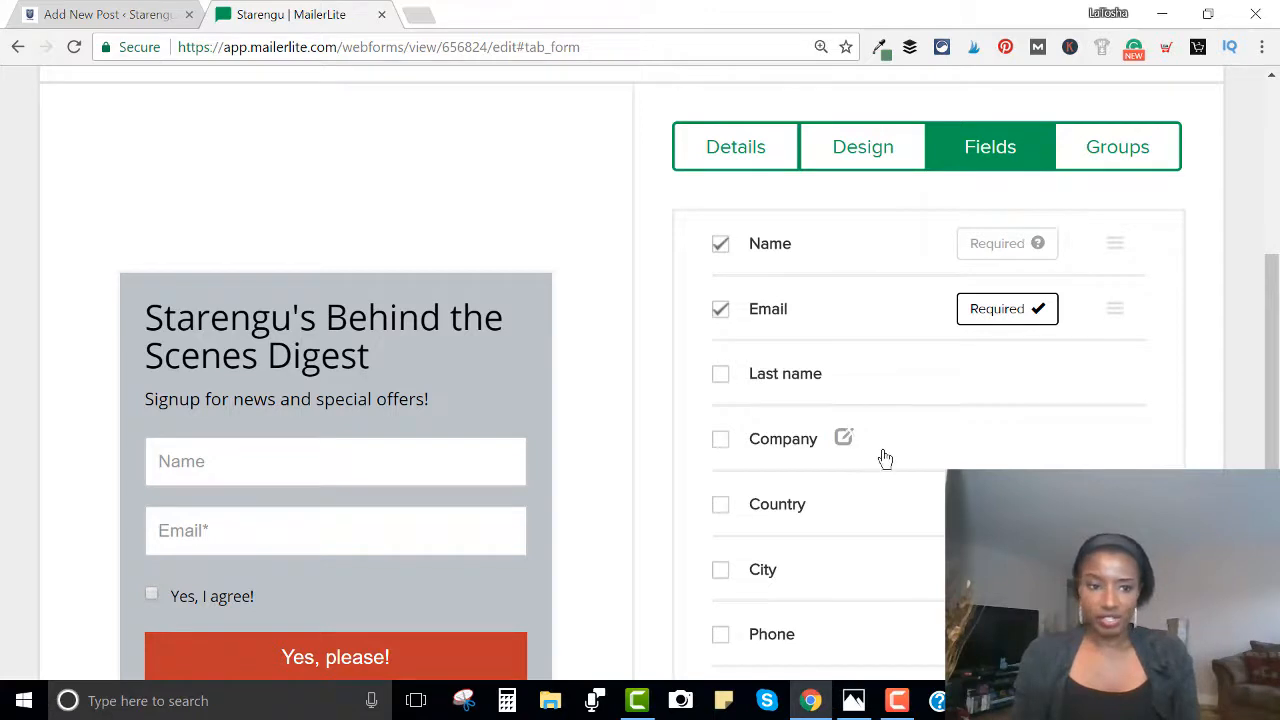
pyautogui.scroll(-2, 880, 457)
pyautogui.scroll(2, 884, 460)
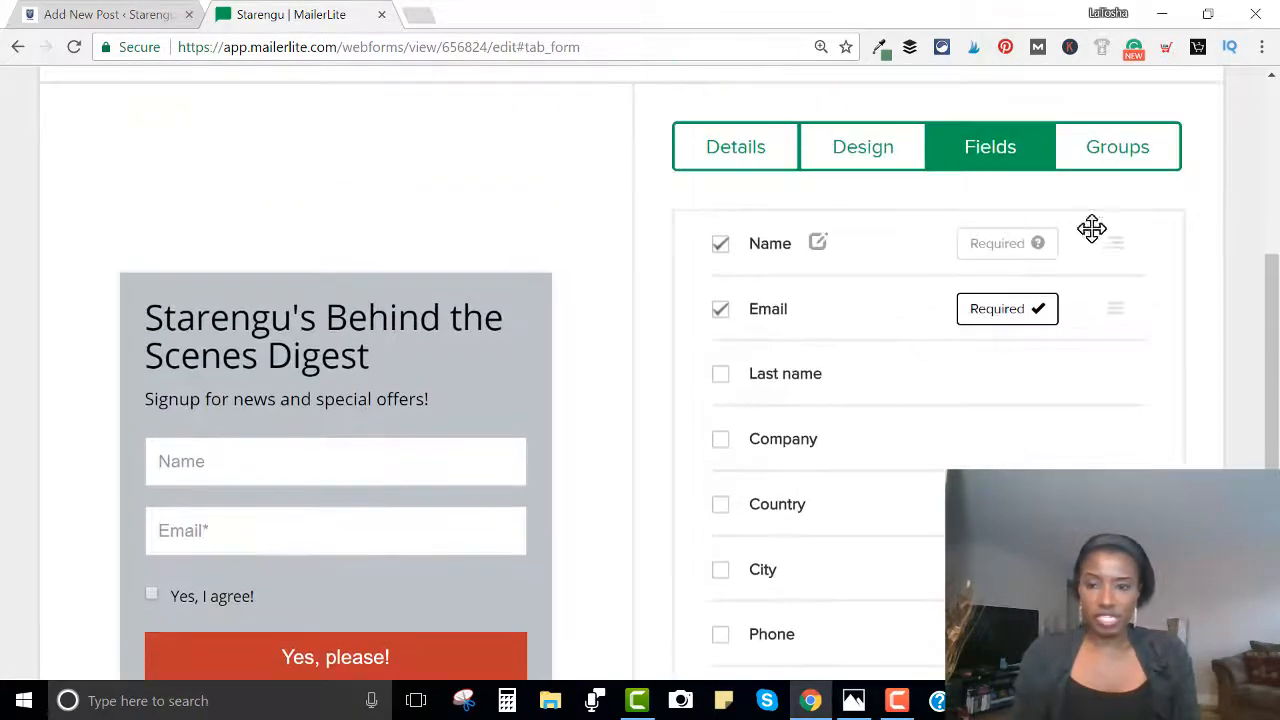
# Step: Open the Groups list and check that Test is the only group ticked
pyautogui.click(1113, 147)
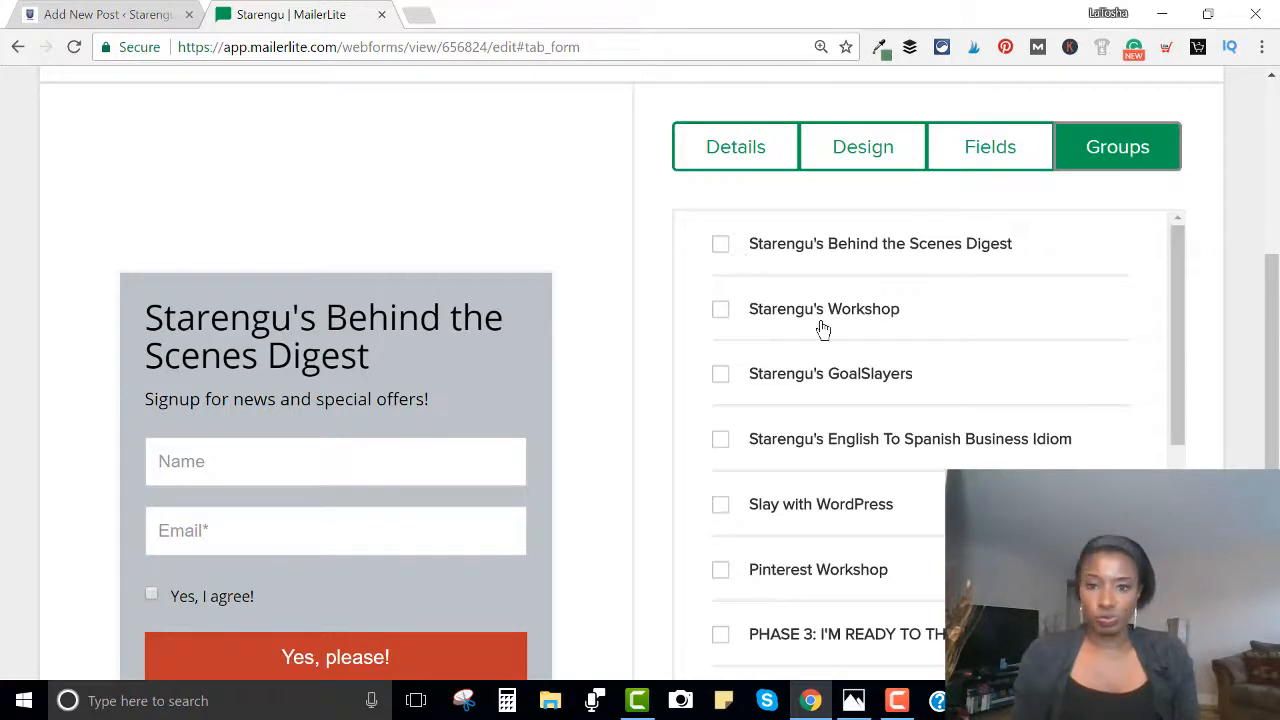
pyautogui.scroll(-1, 818, 330)
pyautogui.scroll(-4, 818, 330)
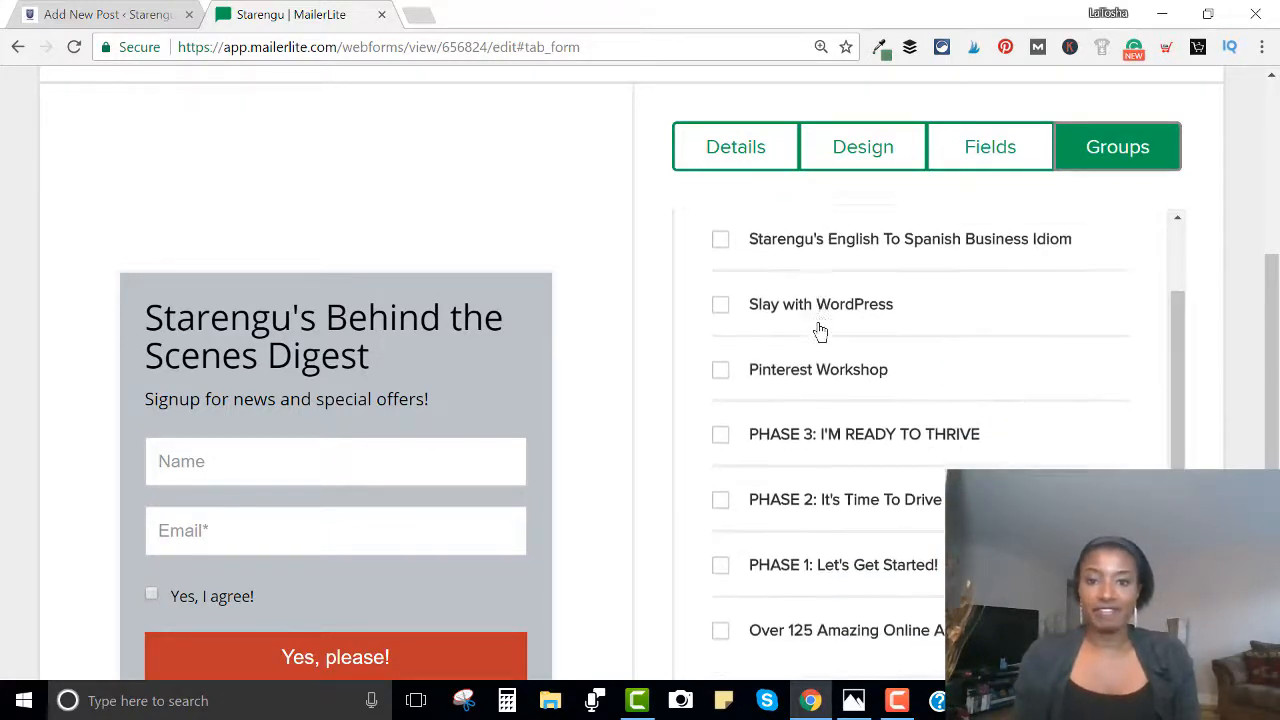
pyautogui.scroll(-1, 818, 330)
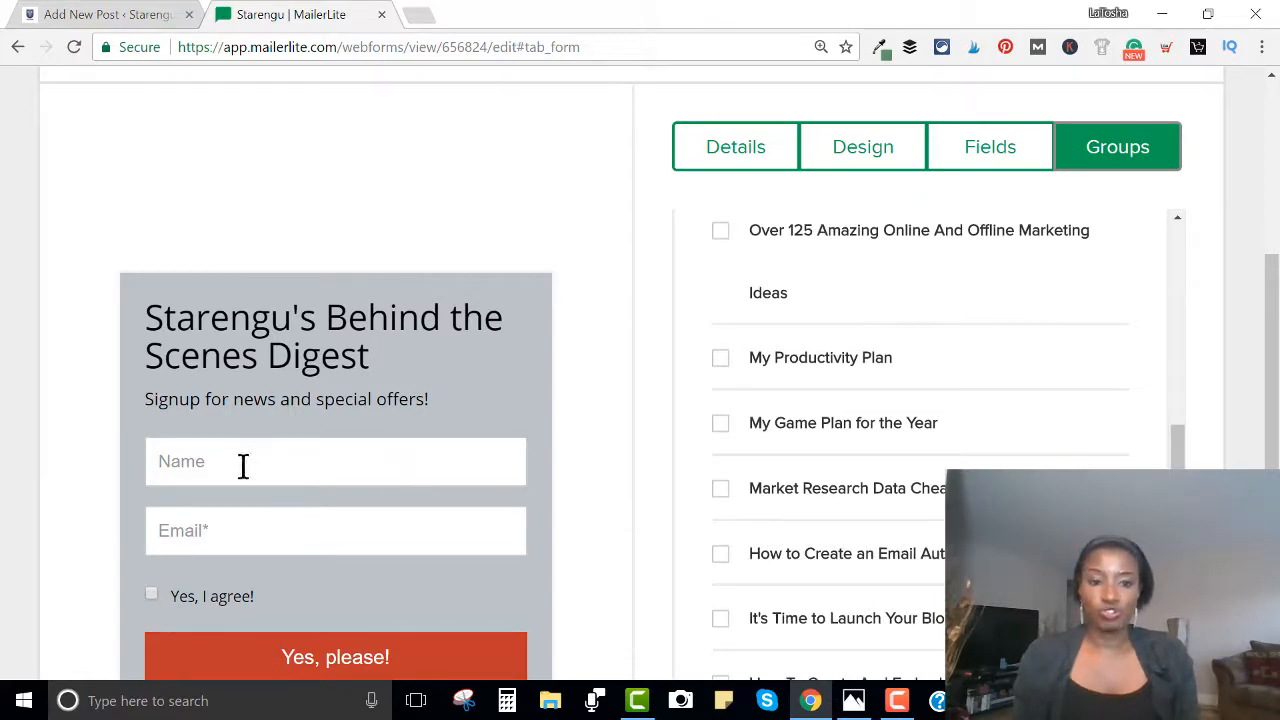
pyautogui.scroll(-10, 880, 271)
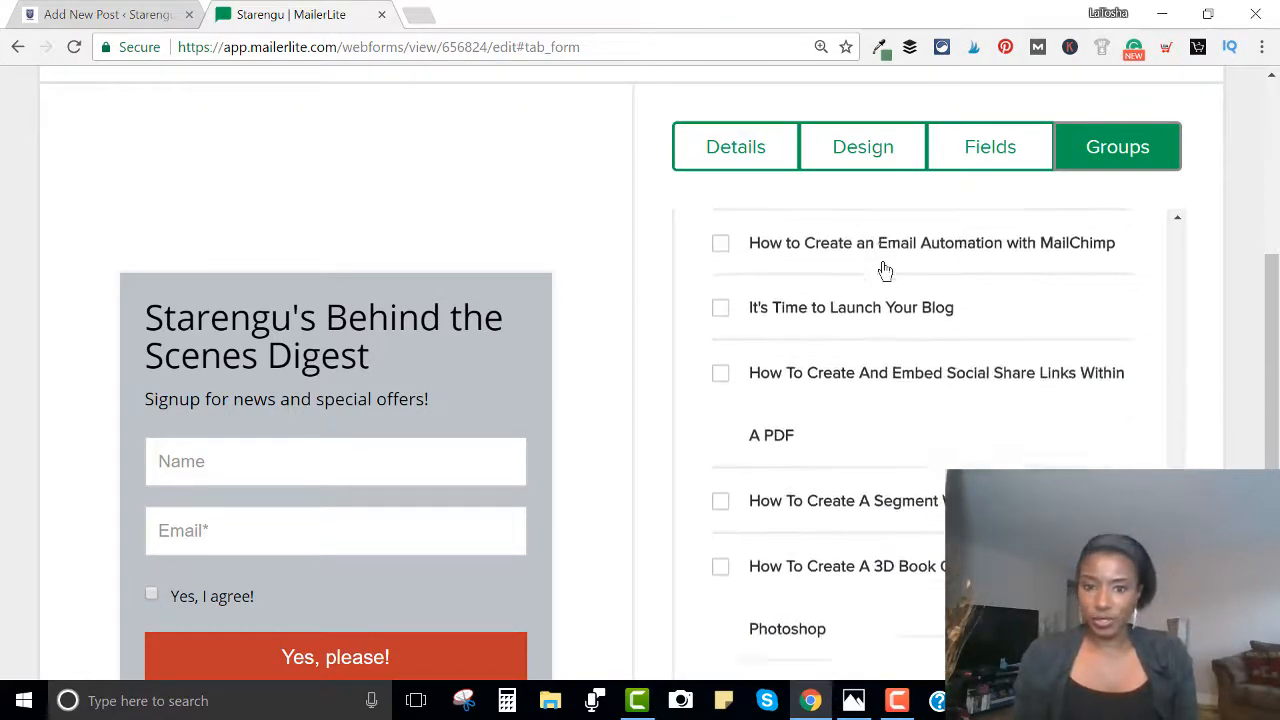
pyautogui.scroll(-1, 882, 270)
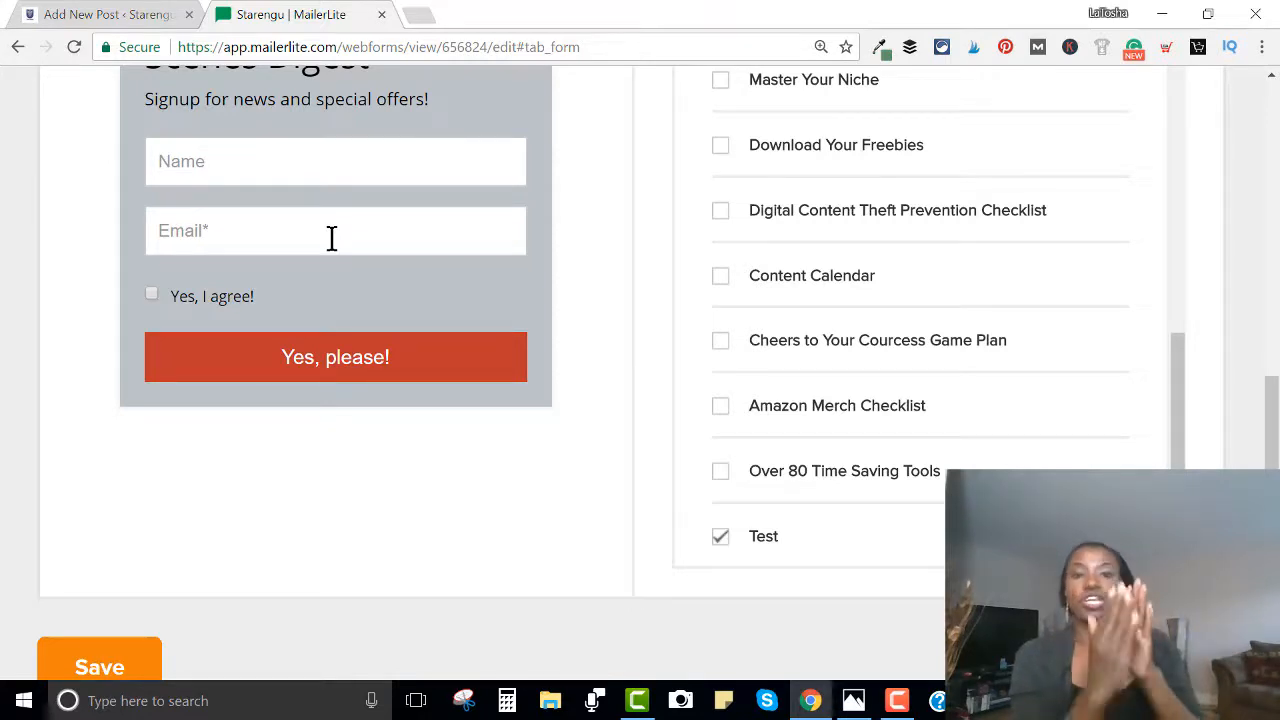
# Step: Save the form, look over its embed codes, and go back to WordPress Add New Post
pyautogui.click(128, 668)
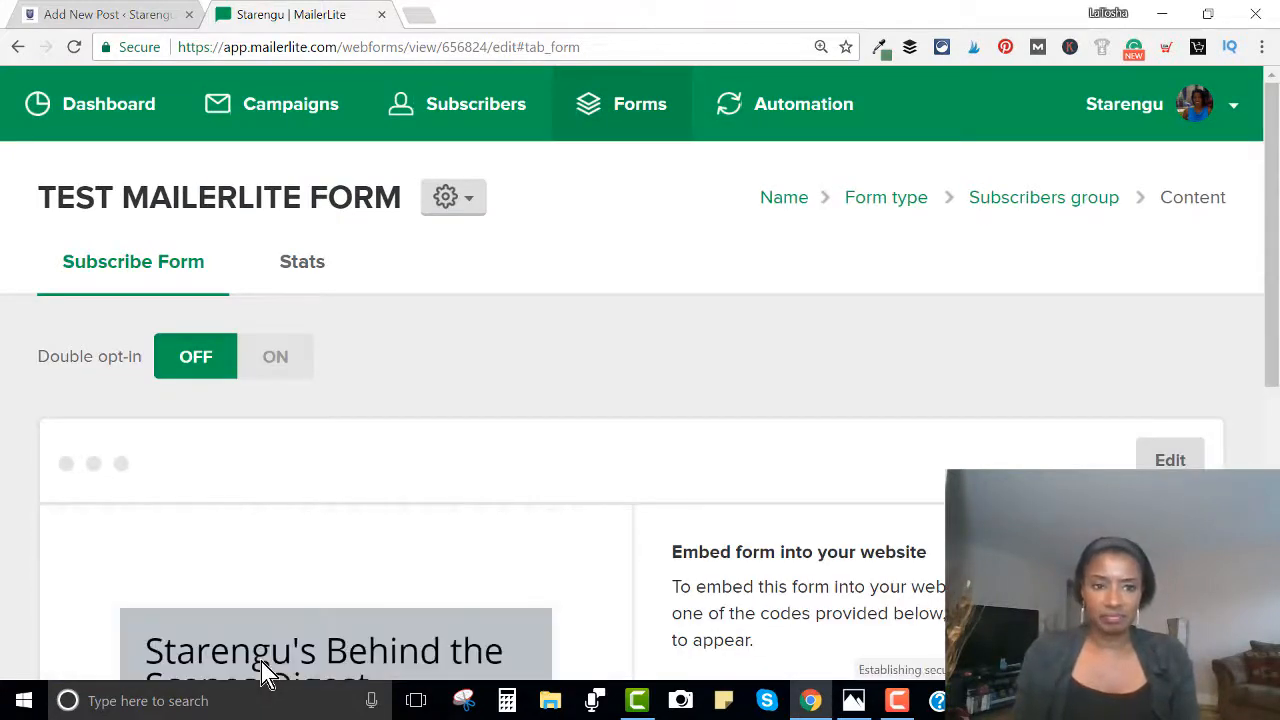
pyautogui.scroll(-4, 308, 598)
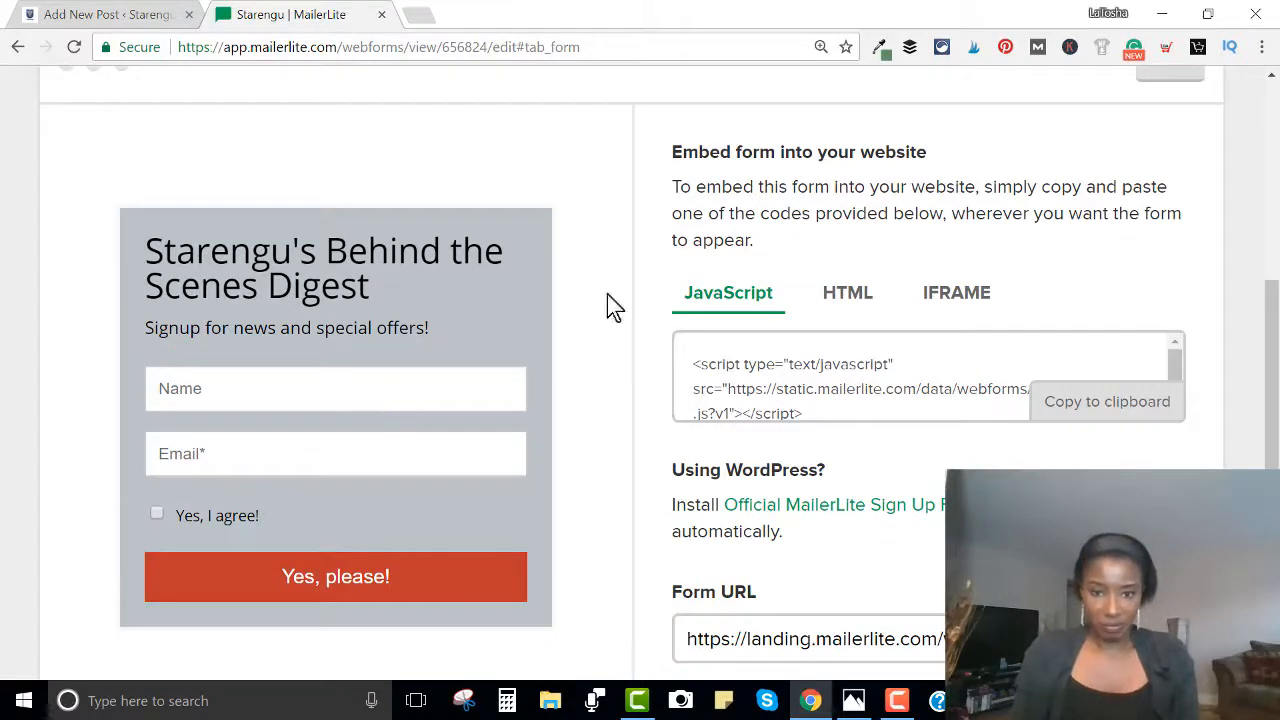
pyautogui.scroll(-1, 672, 270)
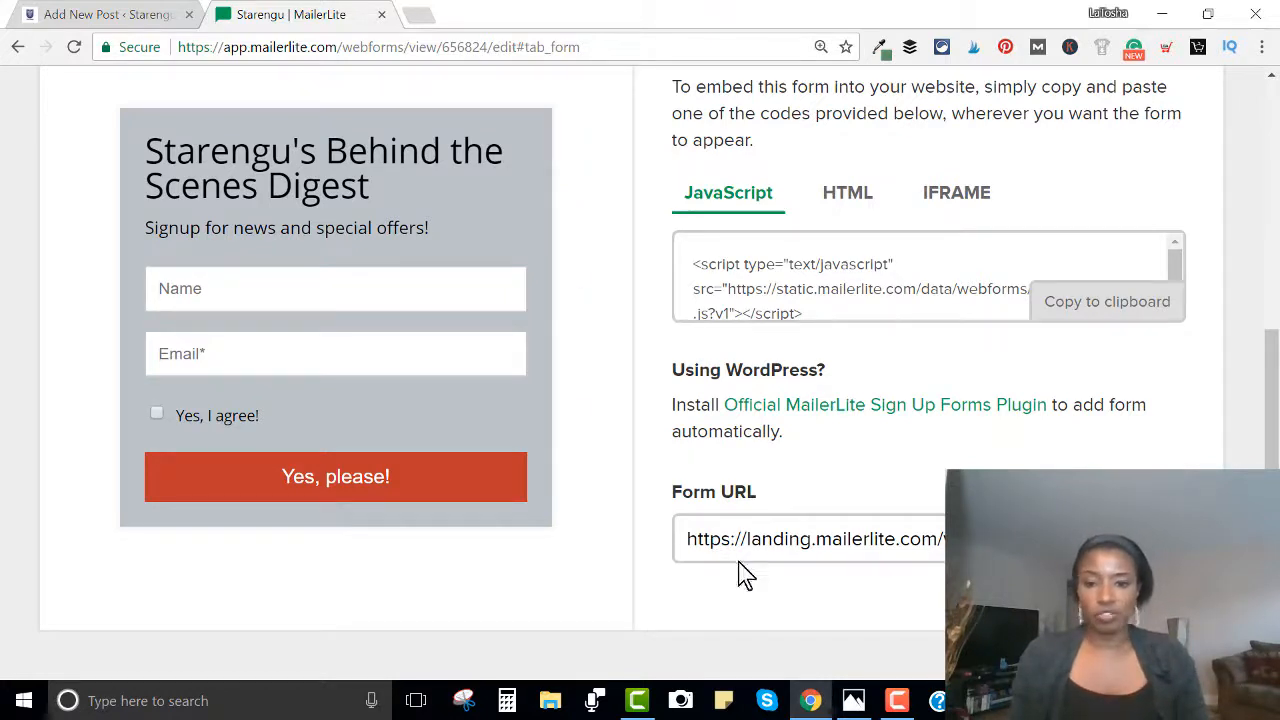
pyautogui.scroll(-1, 818, 537)
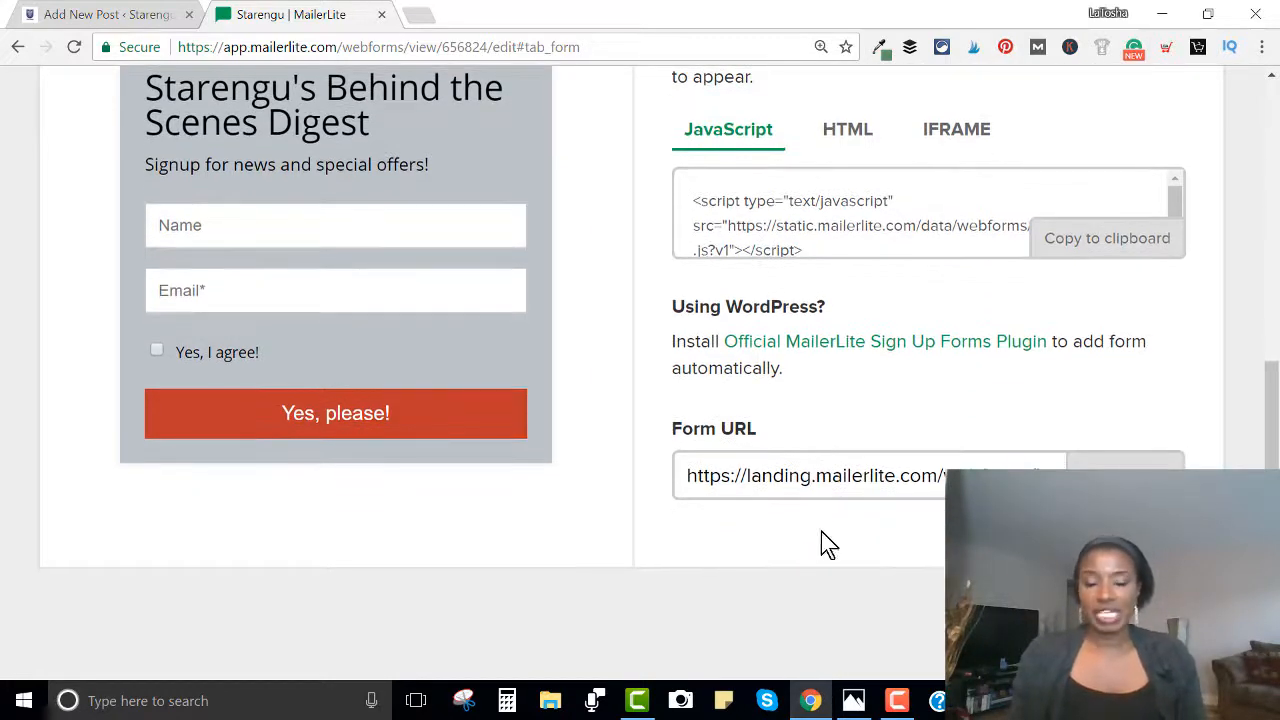
pyautogui.click(110, 17)
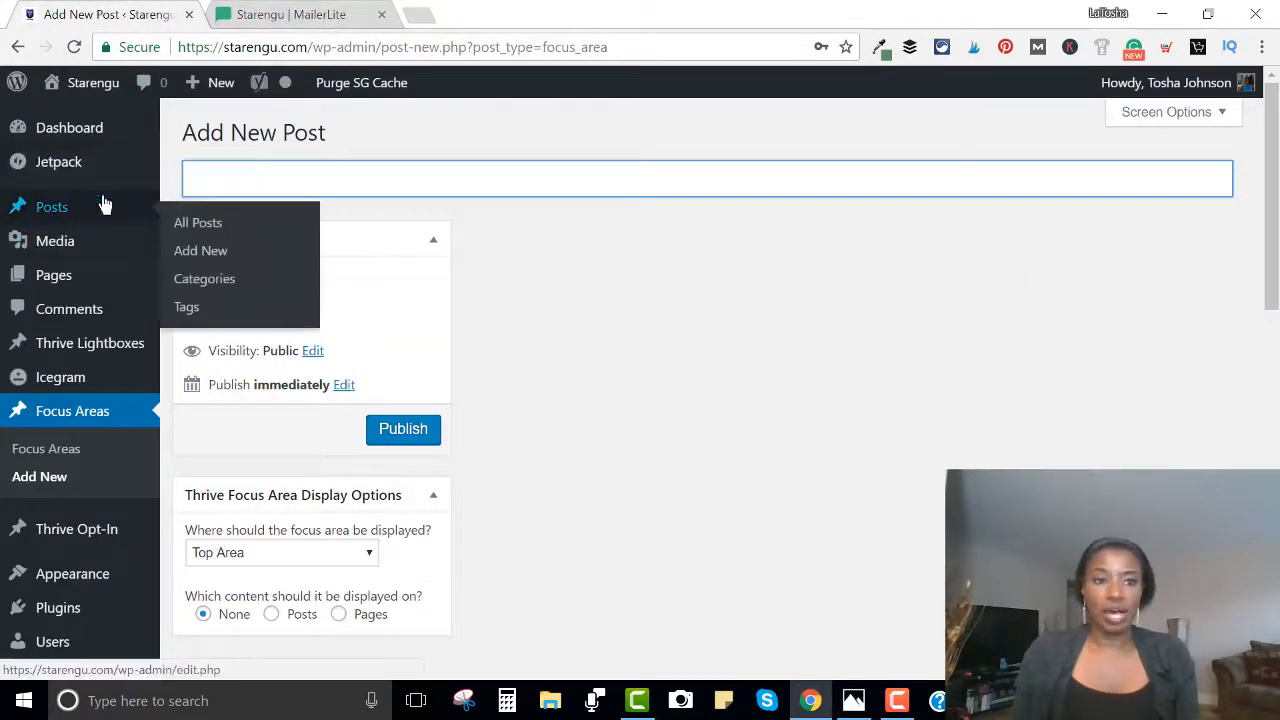
# Step: Open '15 Gift Ideas for Your Favorite Entrepreneur' for editing from All Posts
pyautogui.moveTo(79, 140)
pyautogui.moveTo(86, 211)
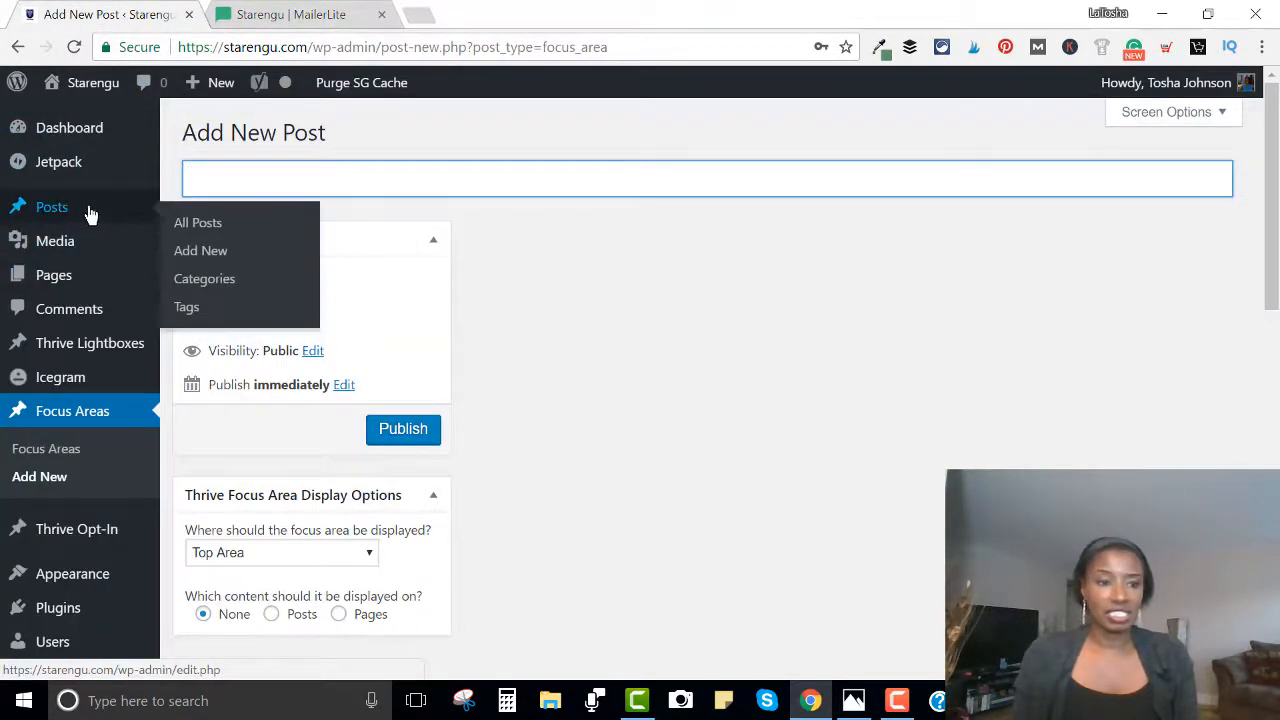
pyautogui.click(190, 224)
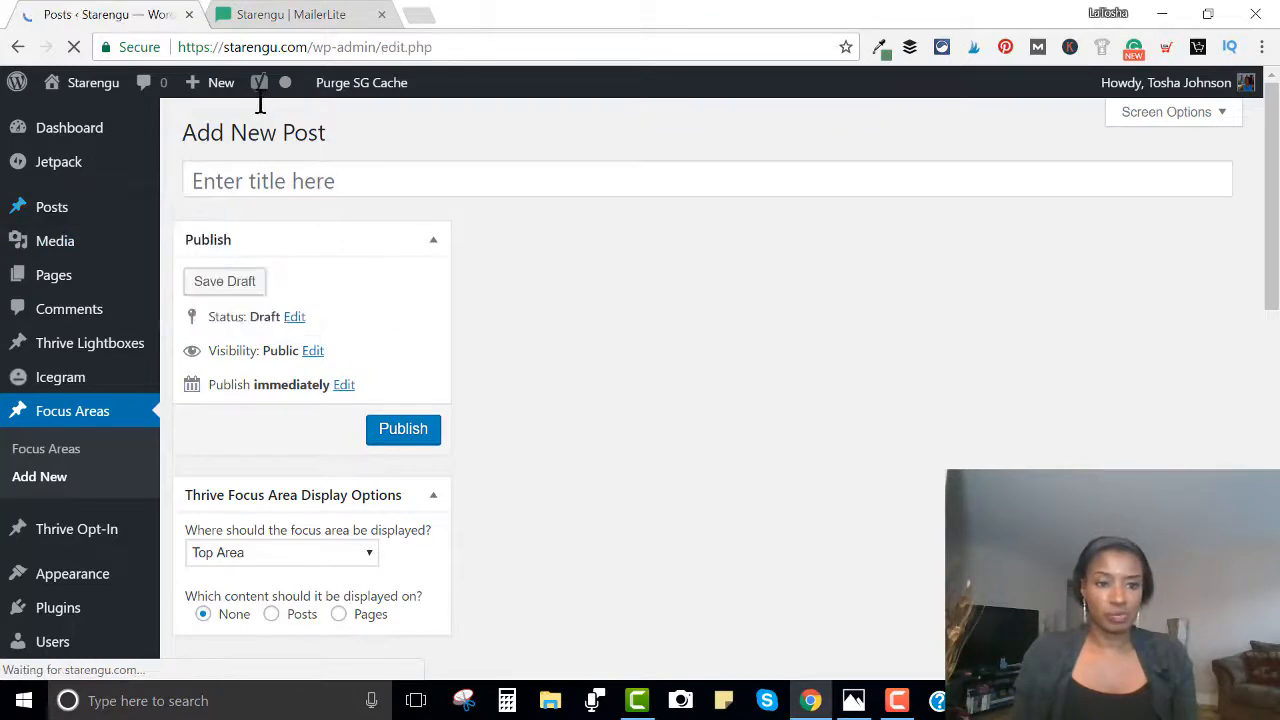
pyautogui.scroll(-3, 258, 503)
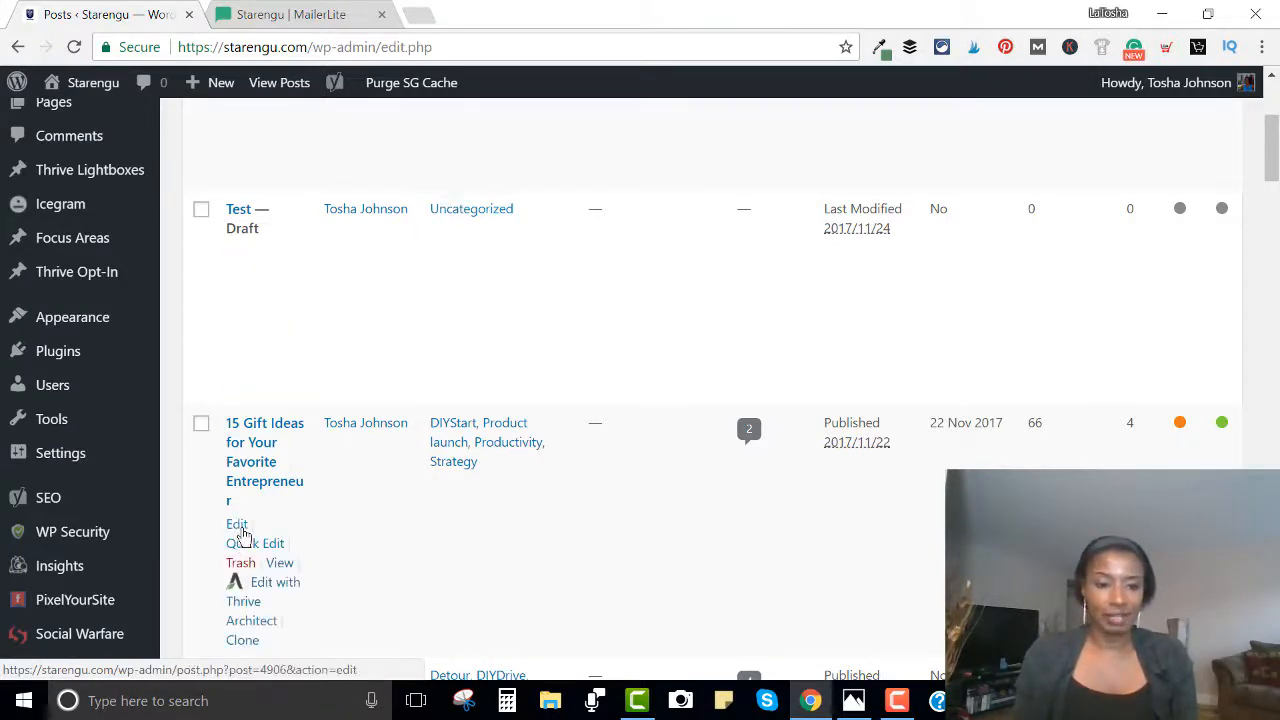
pyautogui.click(237, 526)
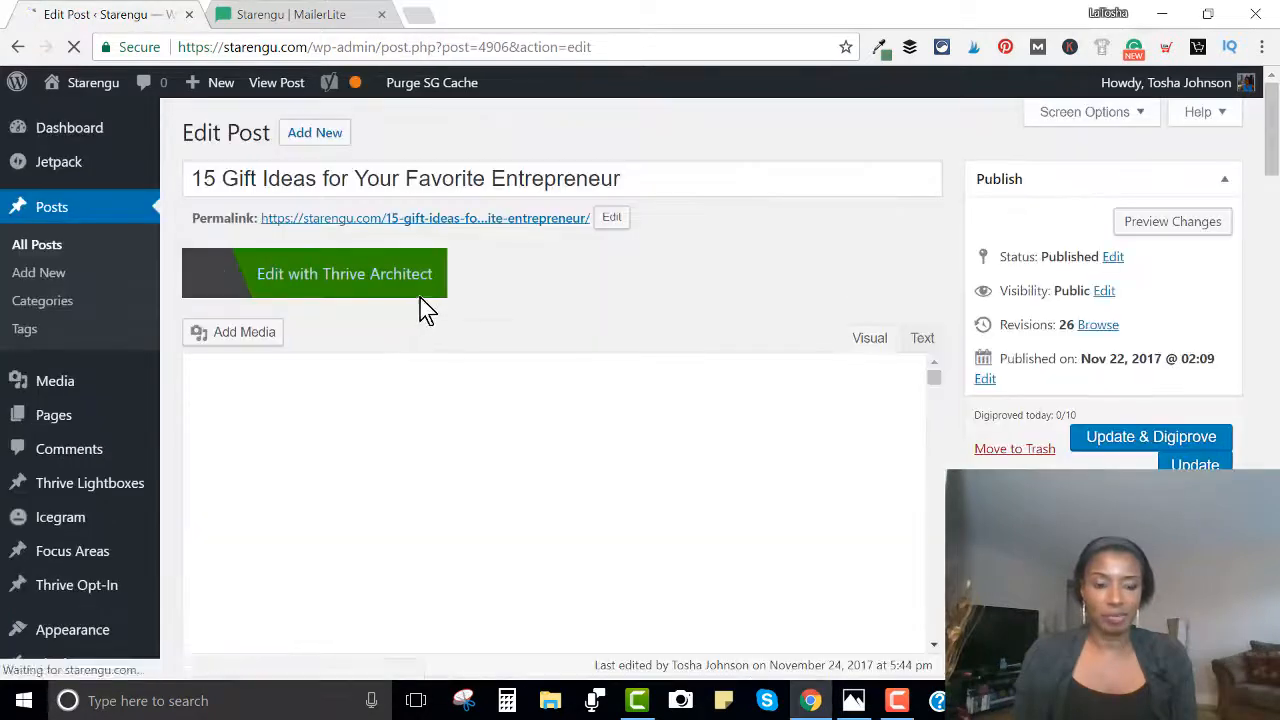
pyautogui.click(304, 140)
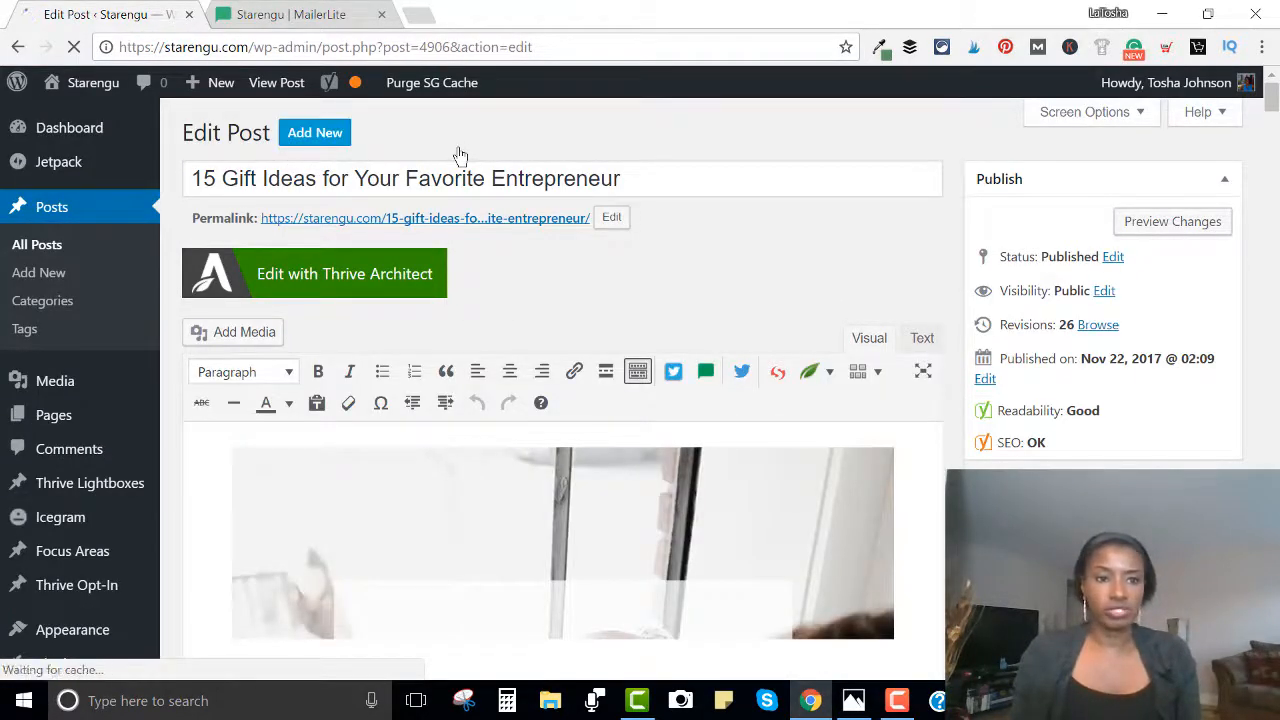
# Step: Preview the post, follow its Game Plan banner to the MailerLite signup page, then return
pyautogui.click(1175, 219)
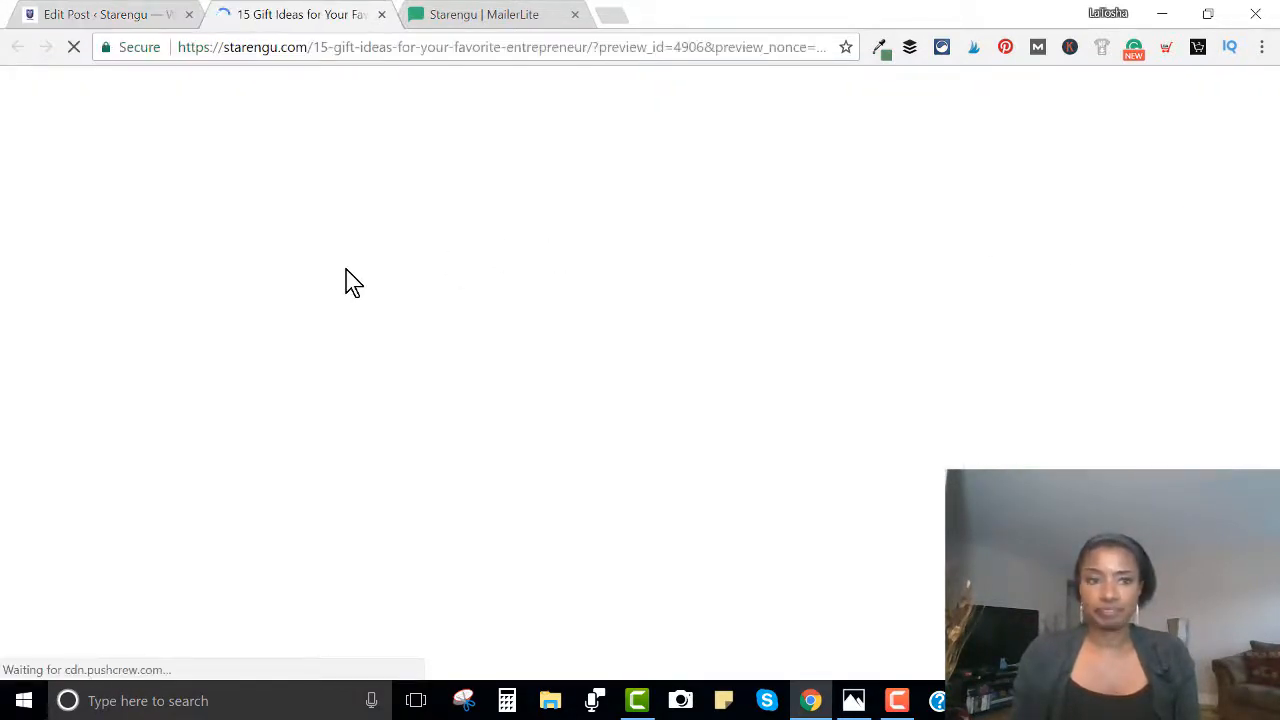
pyautogui.scroll(-10, 344, 407)
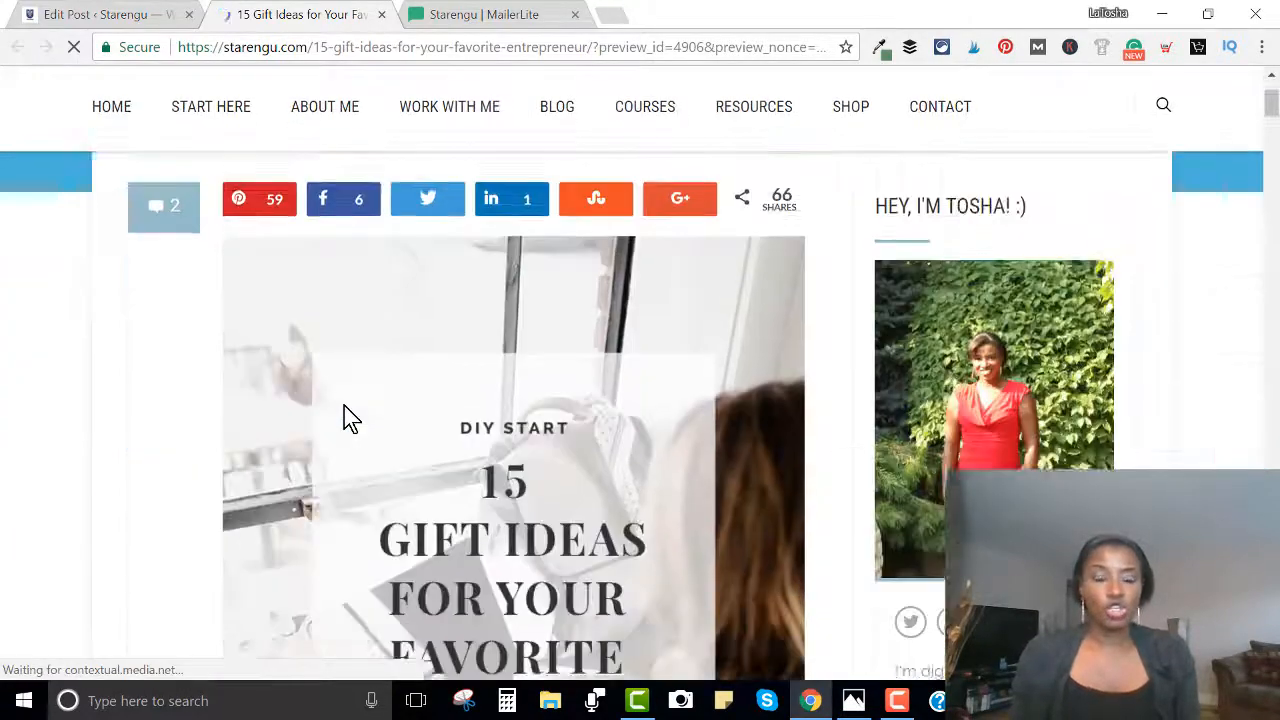
pyautogui.scroll(-15, 344, 407)
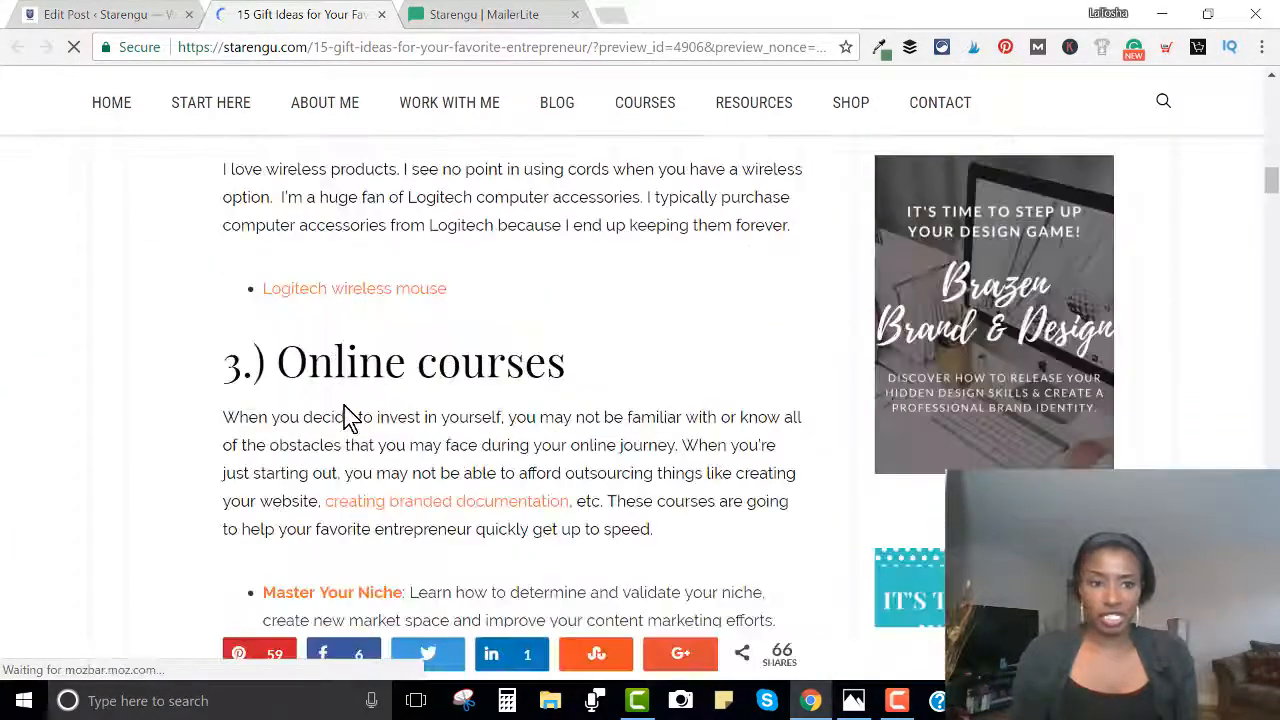
pyautogui.scroll(1, 455, 333)
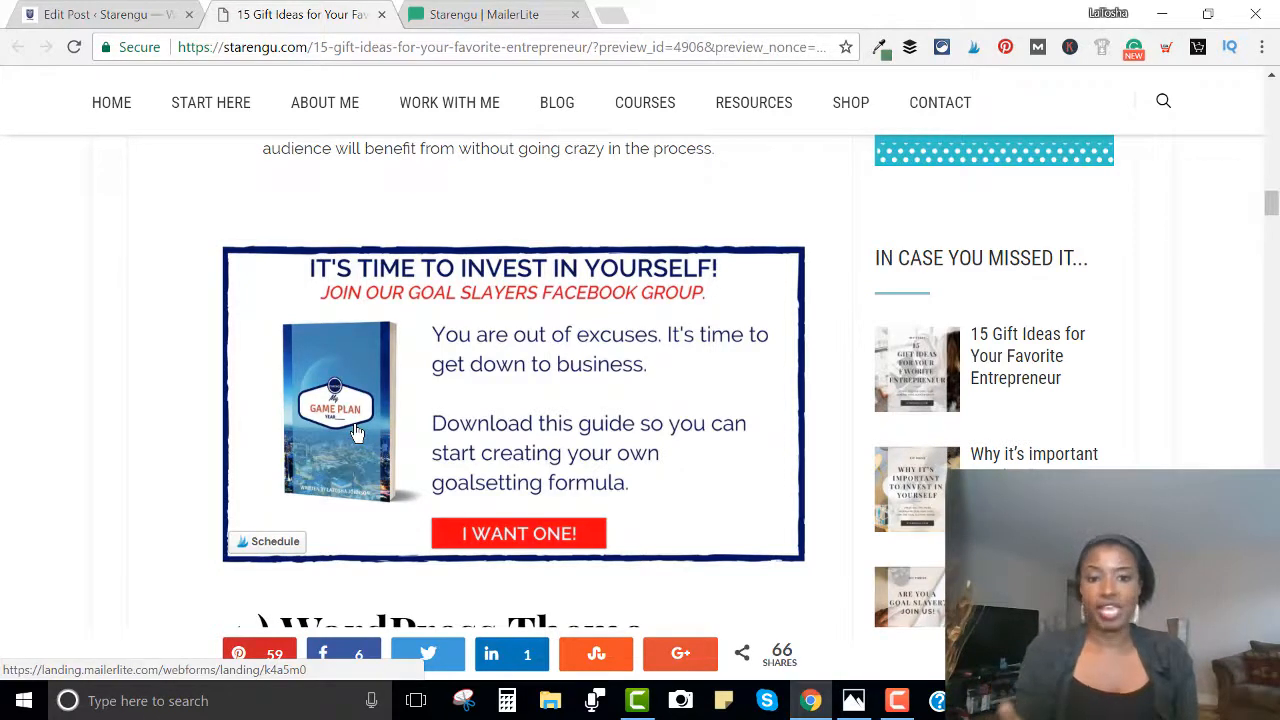
pyautogui.click(357, 432)
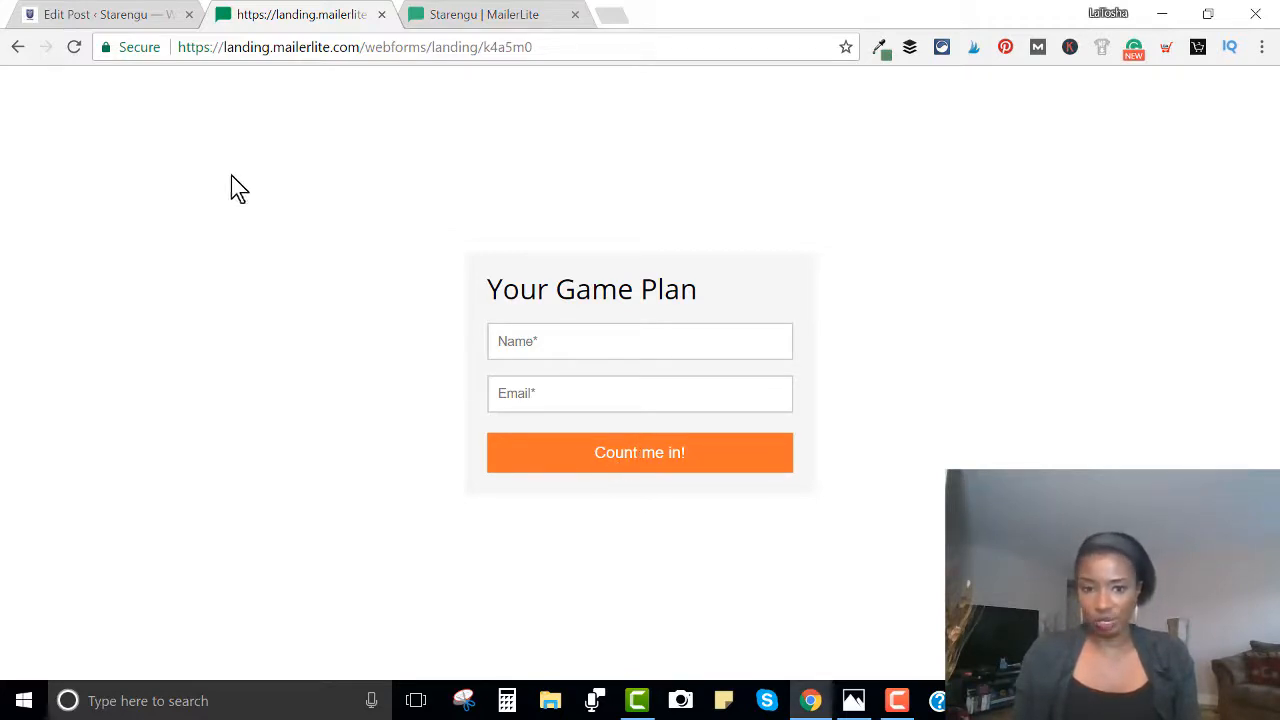
pyautogui.click(18, 47)
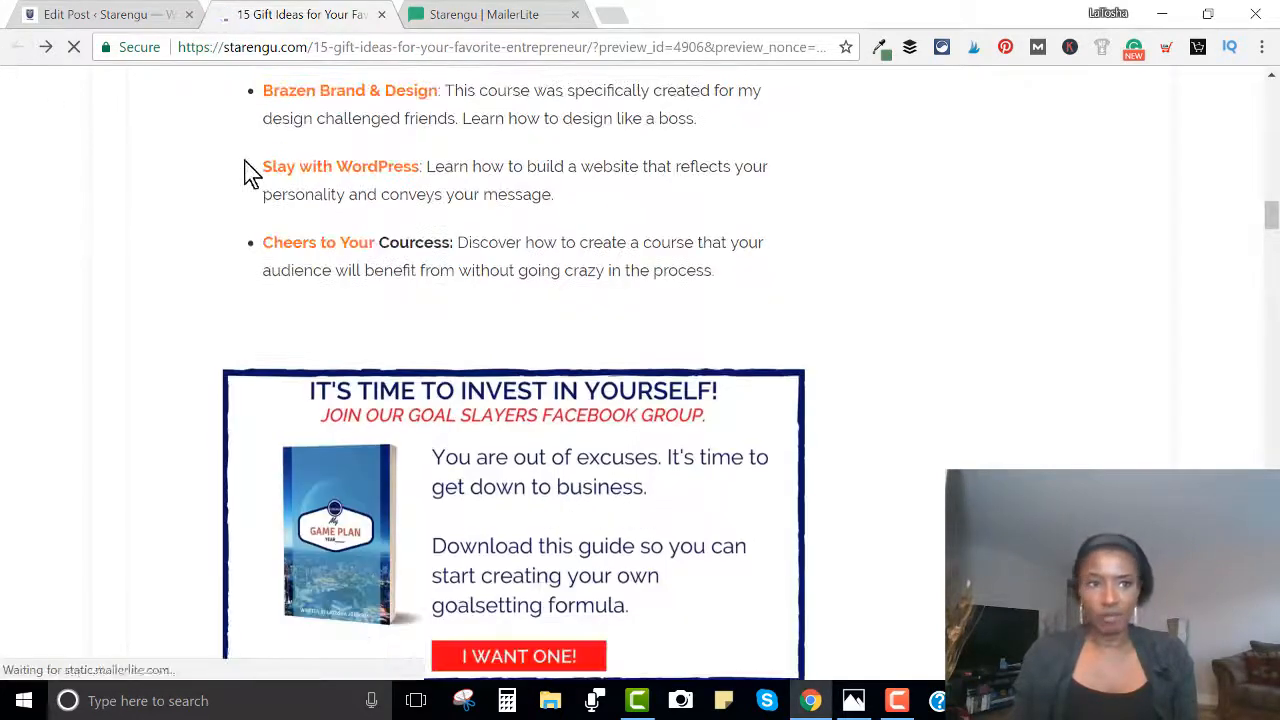
pyautogui.scroll(-2, 436, 555)
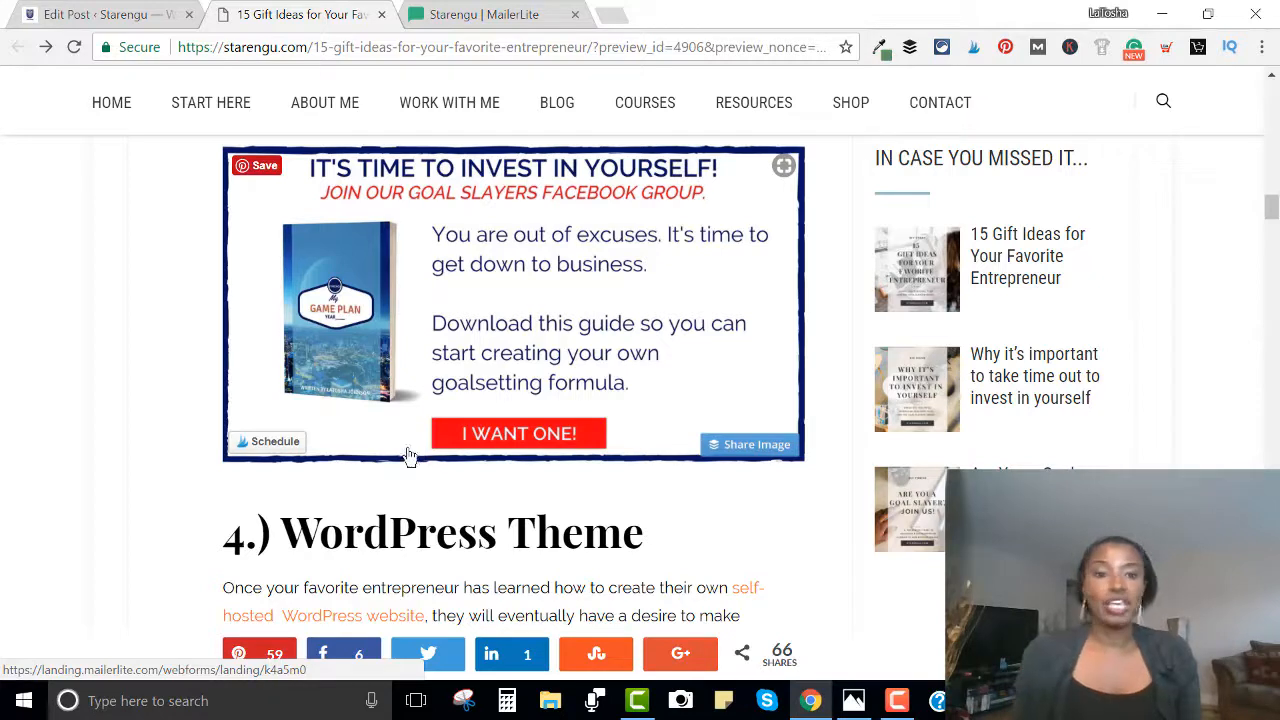
pyautogui.click(489, 250)
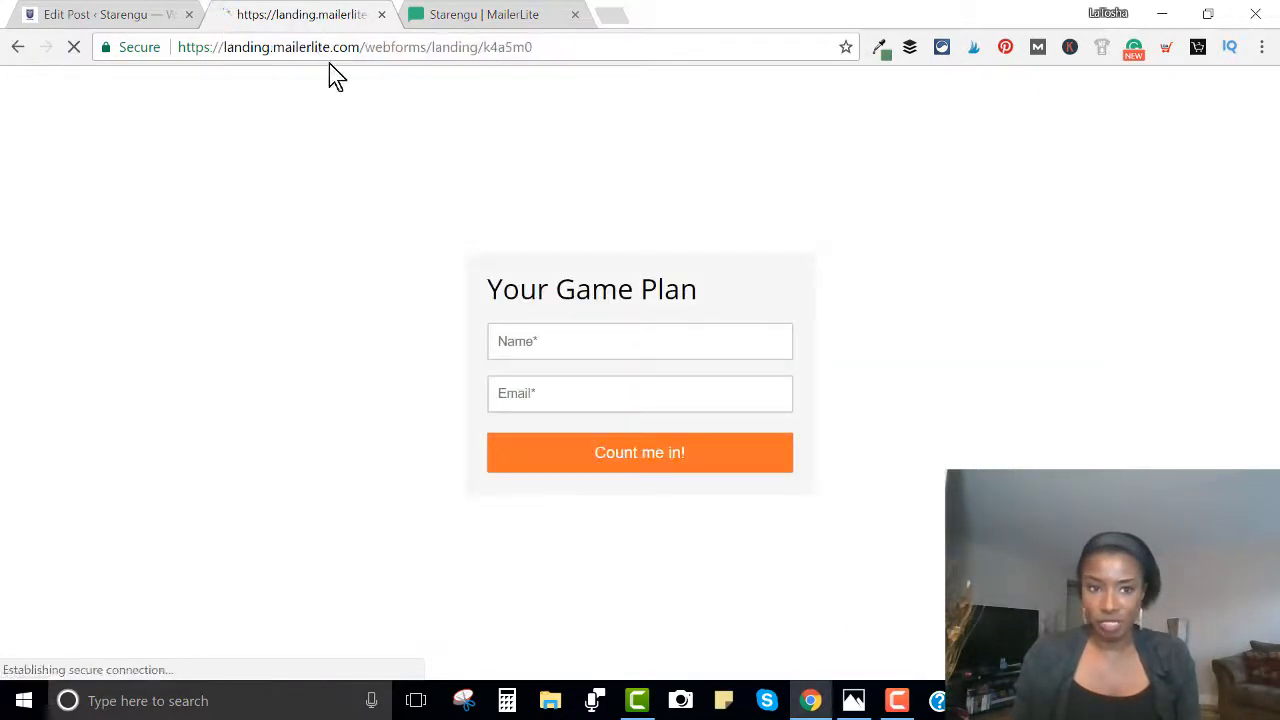
pyautogui.click(19, 50)
pyautogui.click(110, 12)
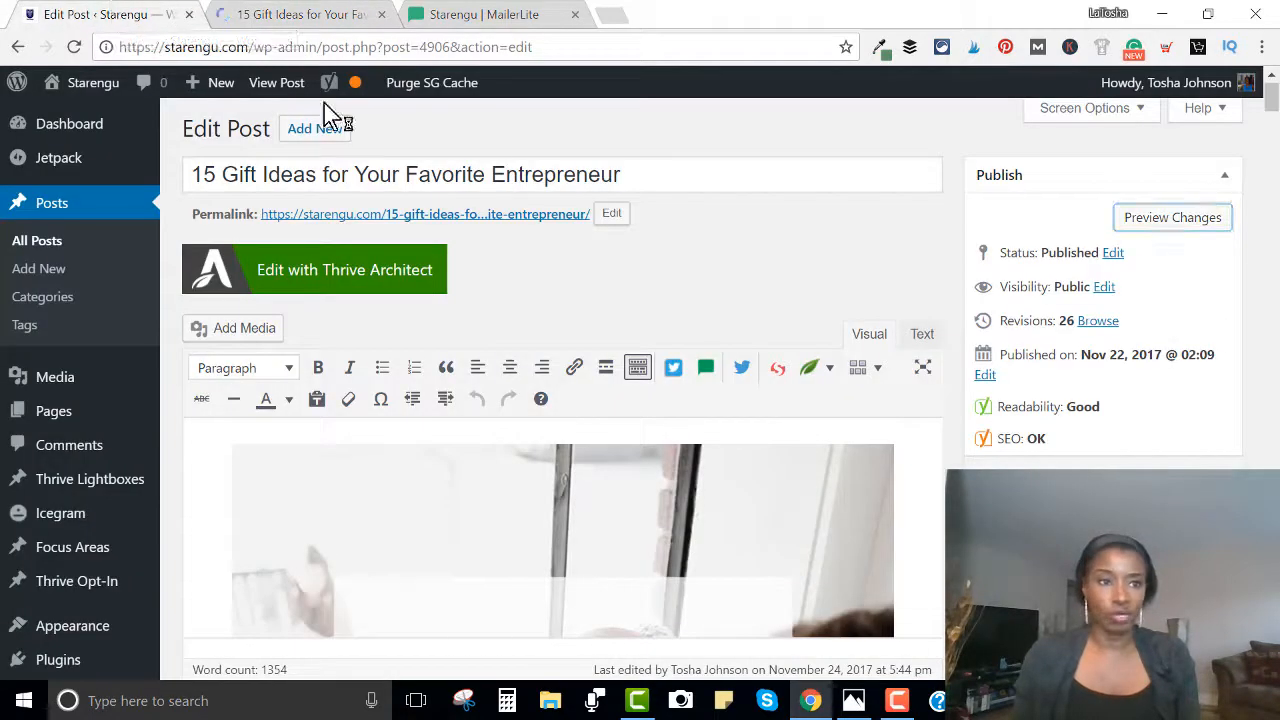
# Step: Create a new WordPress post titled with the author's first name plus 'Test' and save it as a draft
pyautogui.click(420, 14)
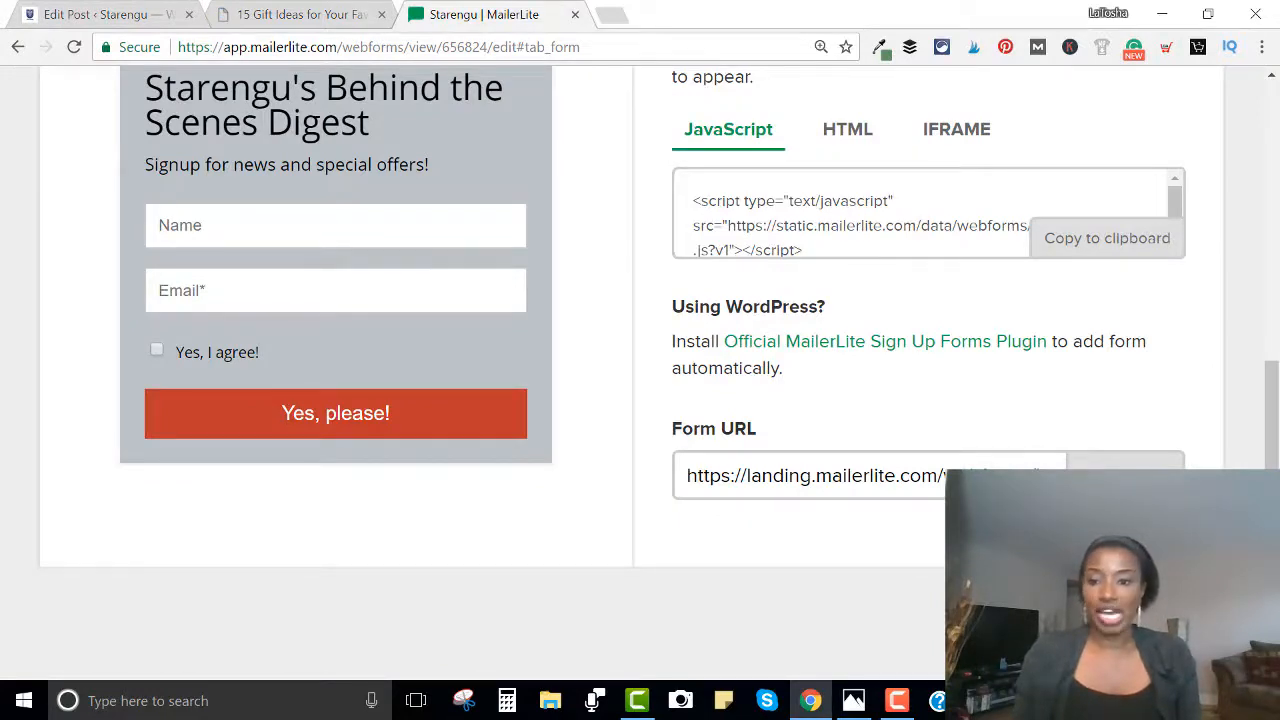
pyautogui.click(57, 18)
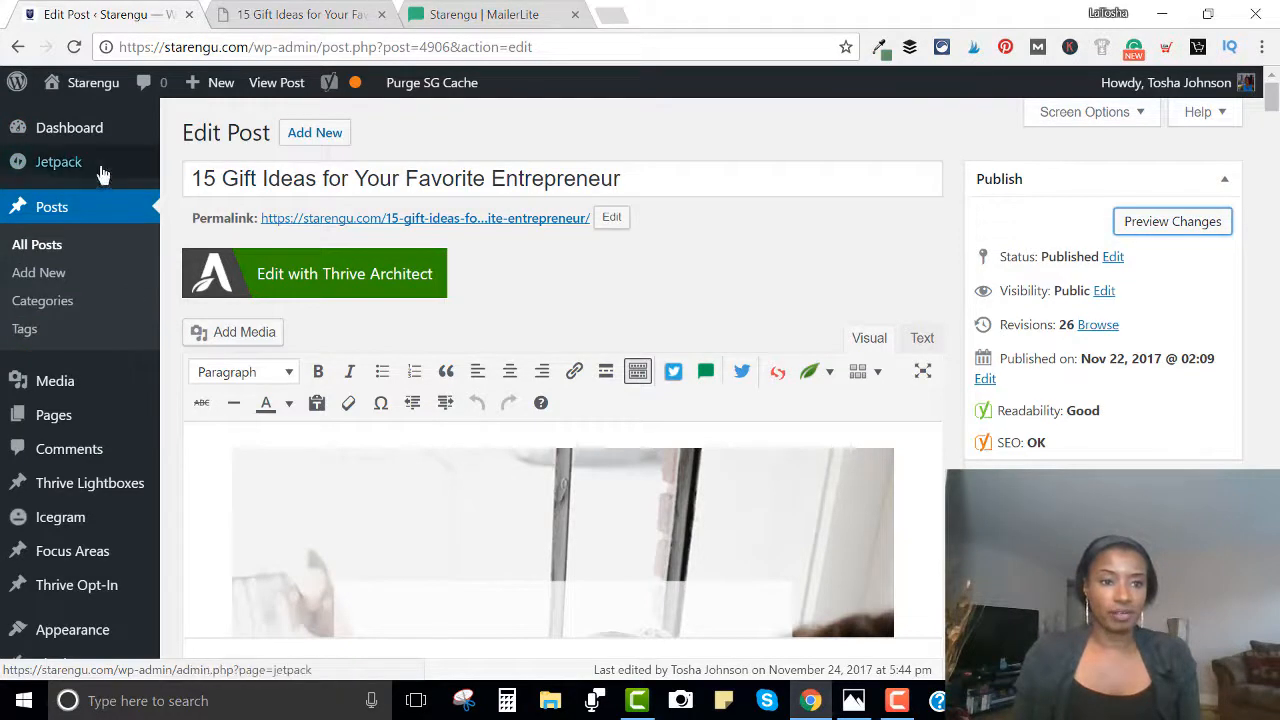
pyautogui.click(340, 132)
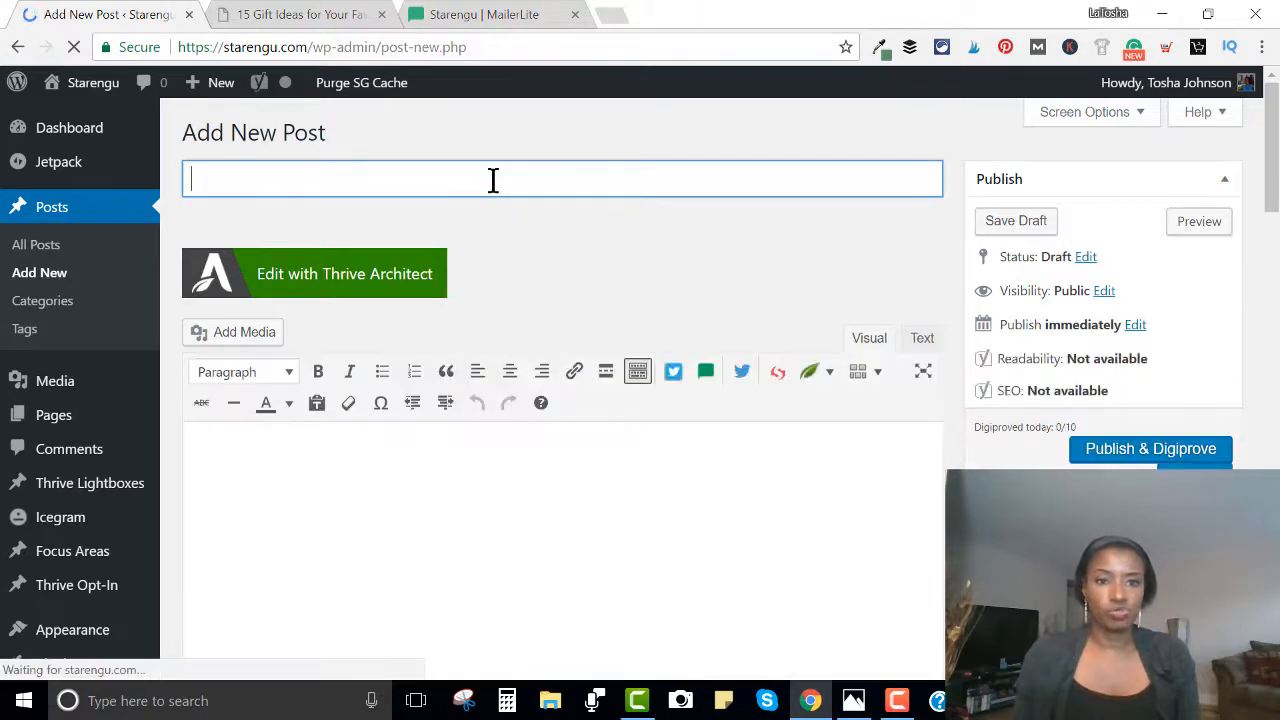
pyautogui.write('Tosha Test')
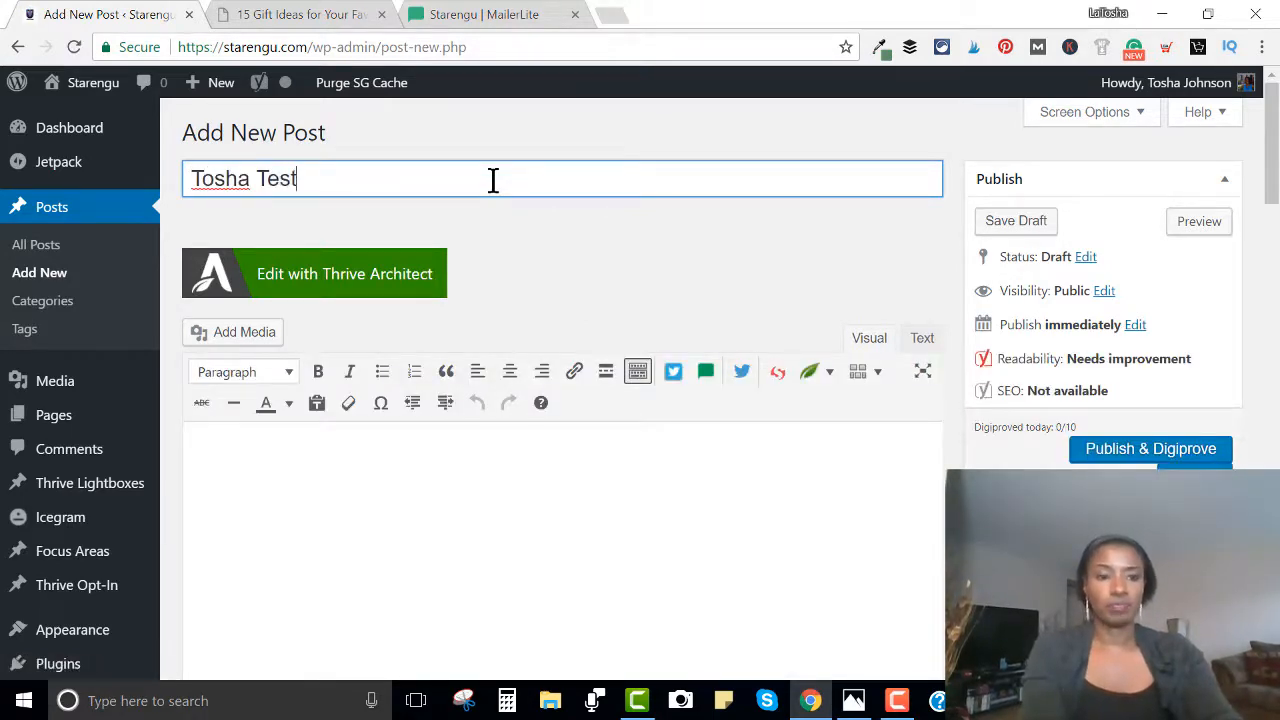
pyautogui.click(1015, 220)
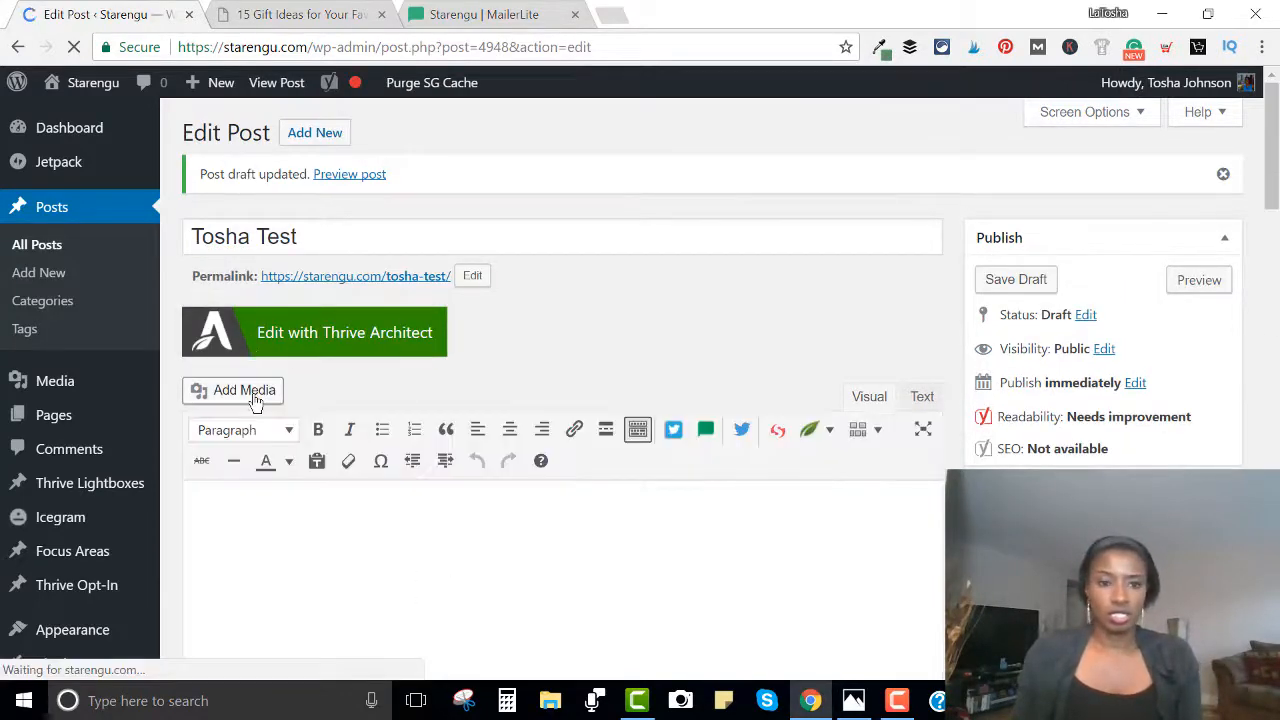
pyautogui.click(244, 390)
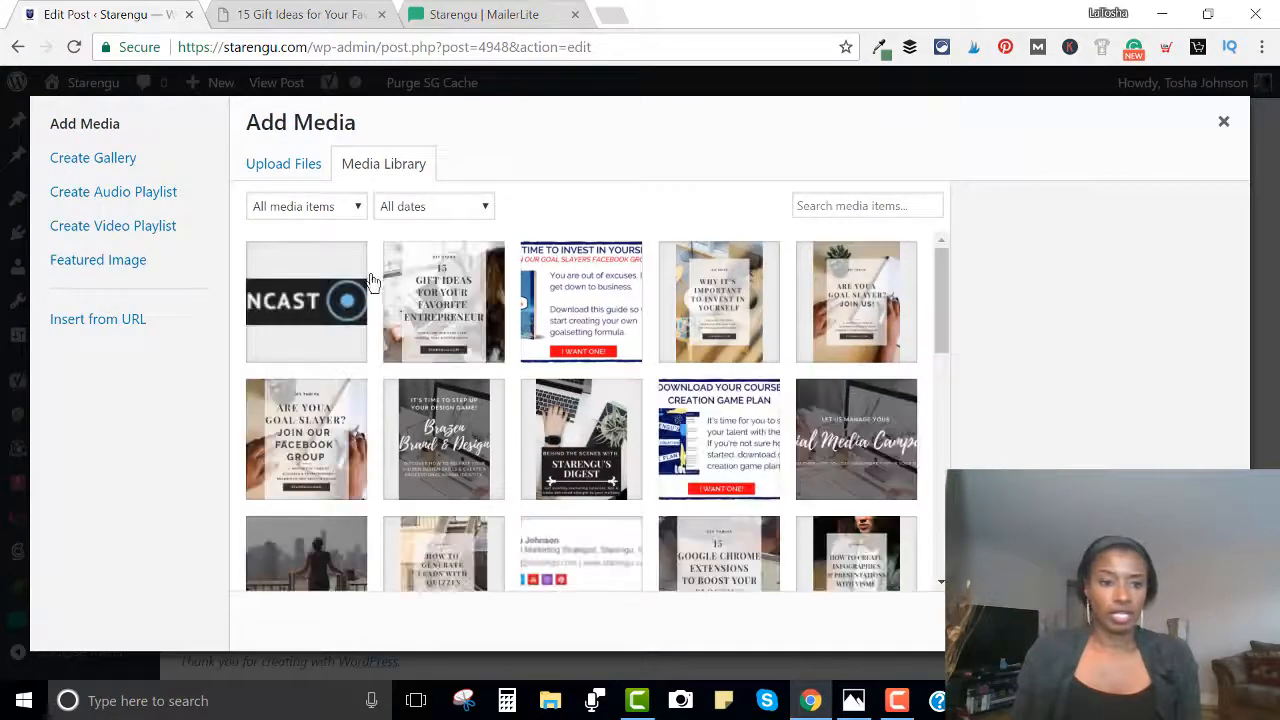
# Step: Pick Goal-Setting-Game-Plan.jpg in the media library and copy the MailerLite form's landing page URL
pyautogui.click(578, 308)
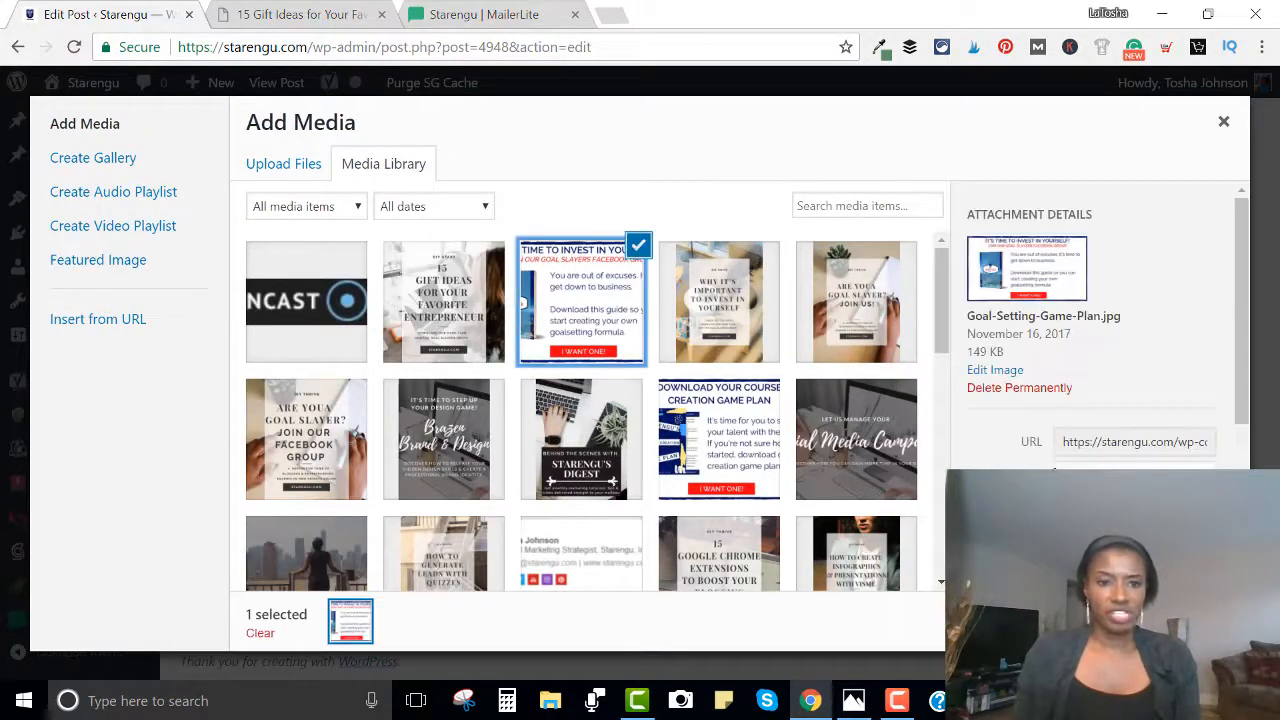
pyautogui.scroll(-3, 1012, 296)
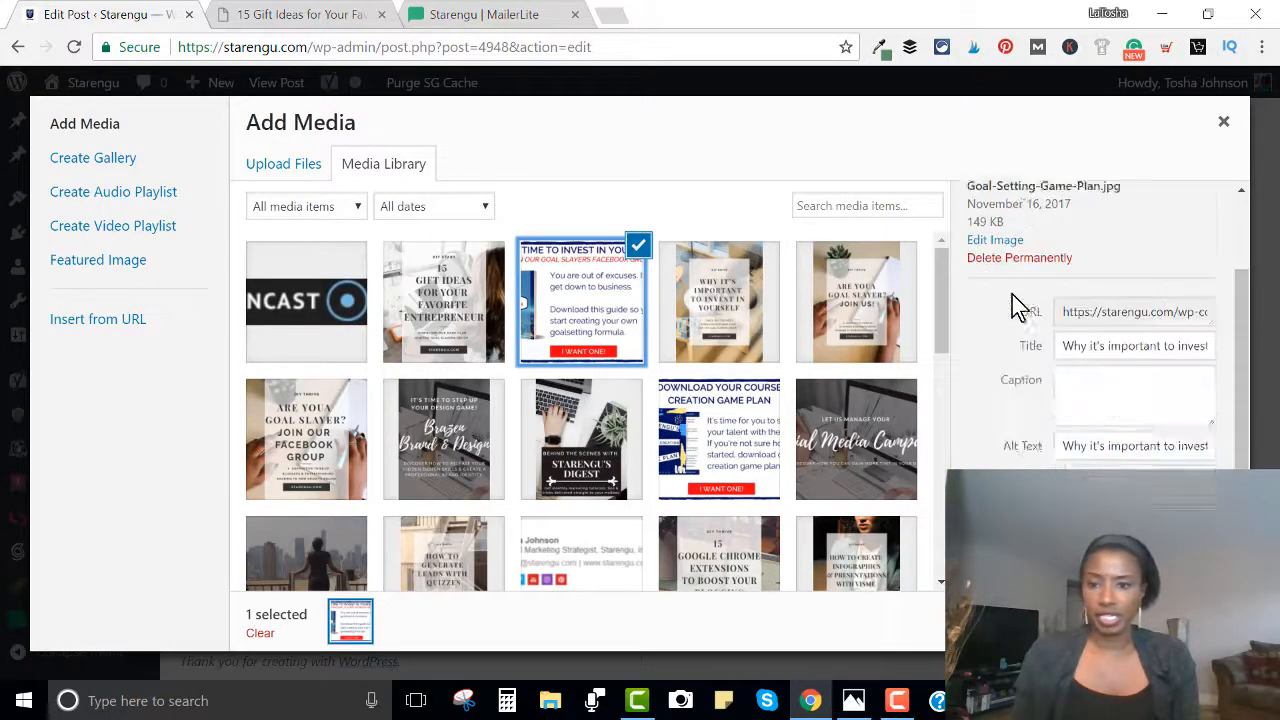
pyautogui.click(322, 14)
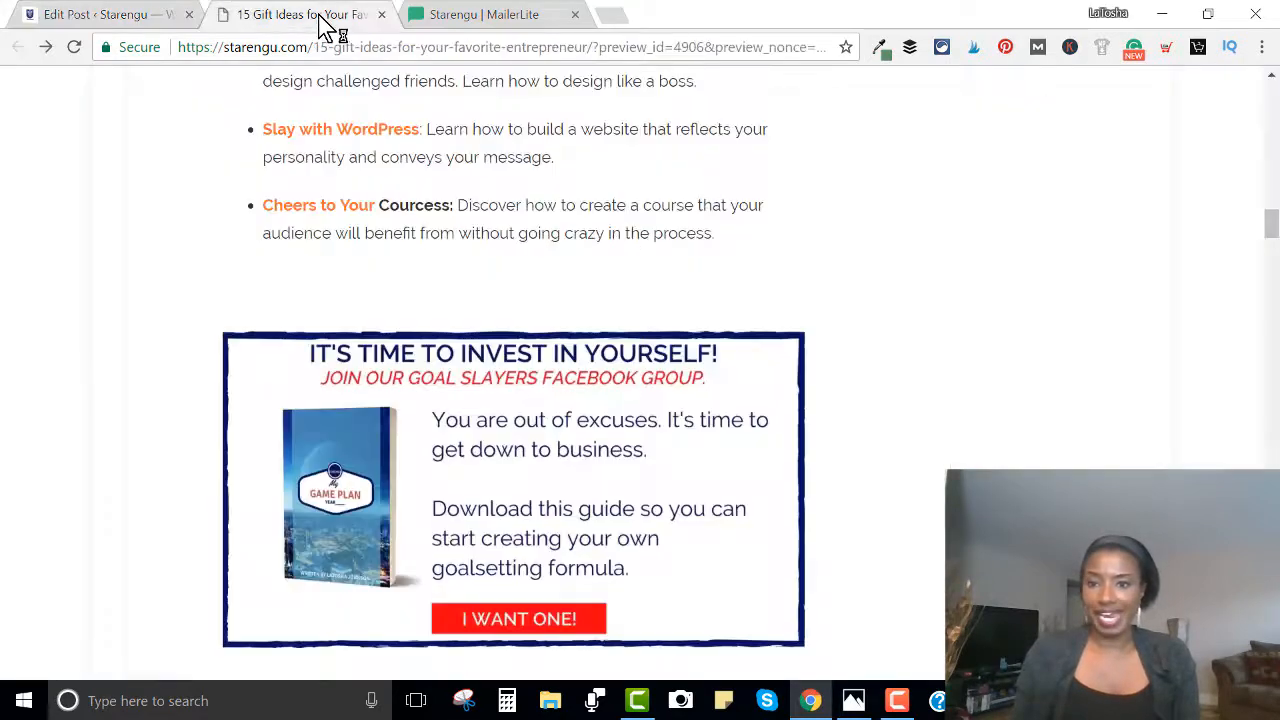
pyautogui.click(474, 14)
pyautogui.click(1135, 462)
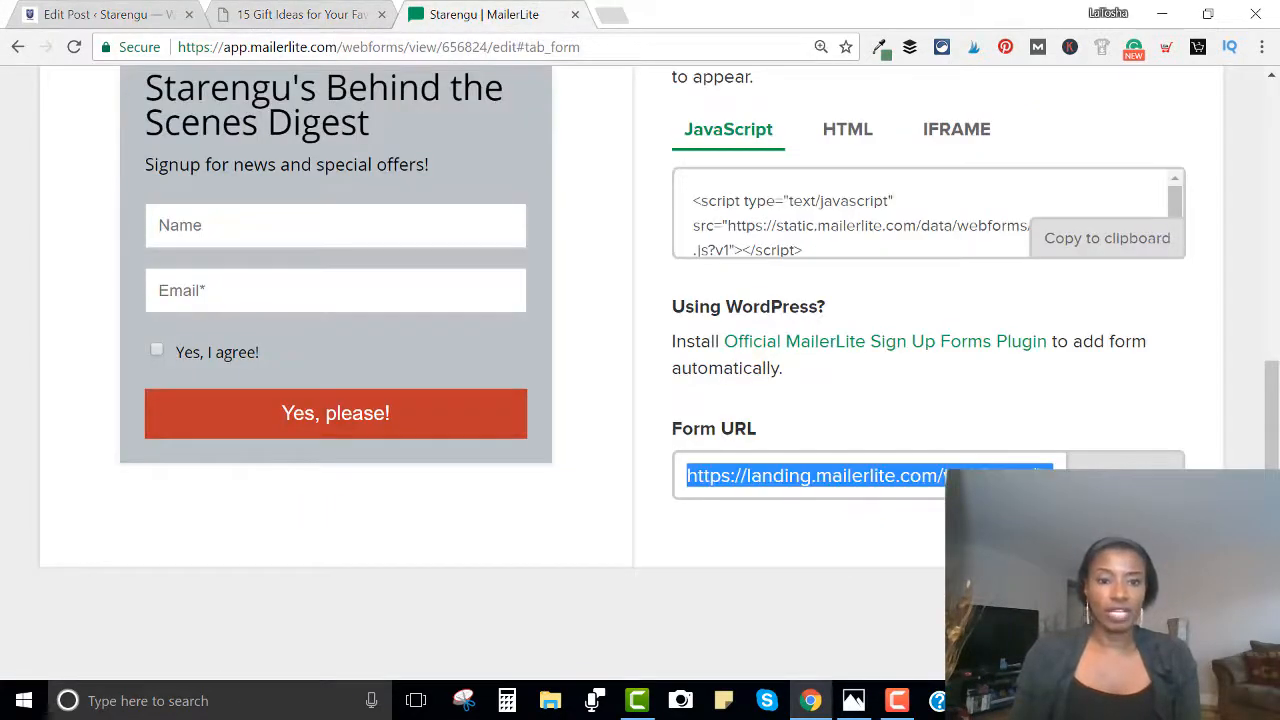
pyautogui.rightClick(957, 470)
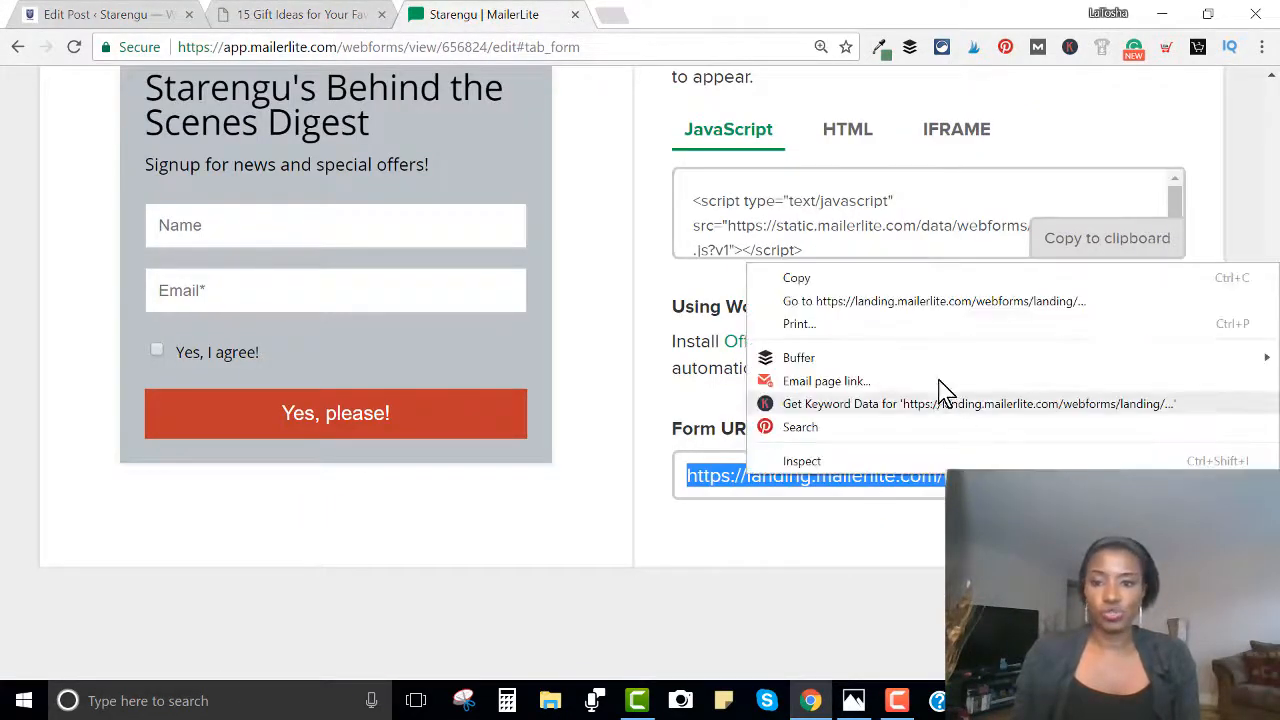
pyautogui.click(888, 278)
# Step: Insert the Game Plan opt-in image into the post body and save the draft
pyautogui.click(104, 20)
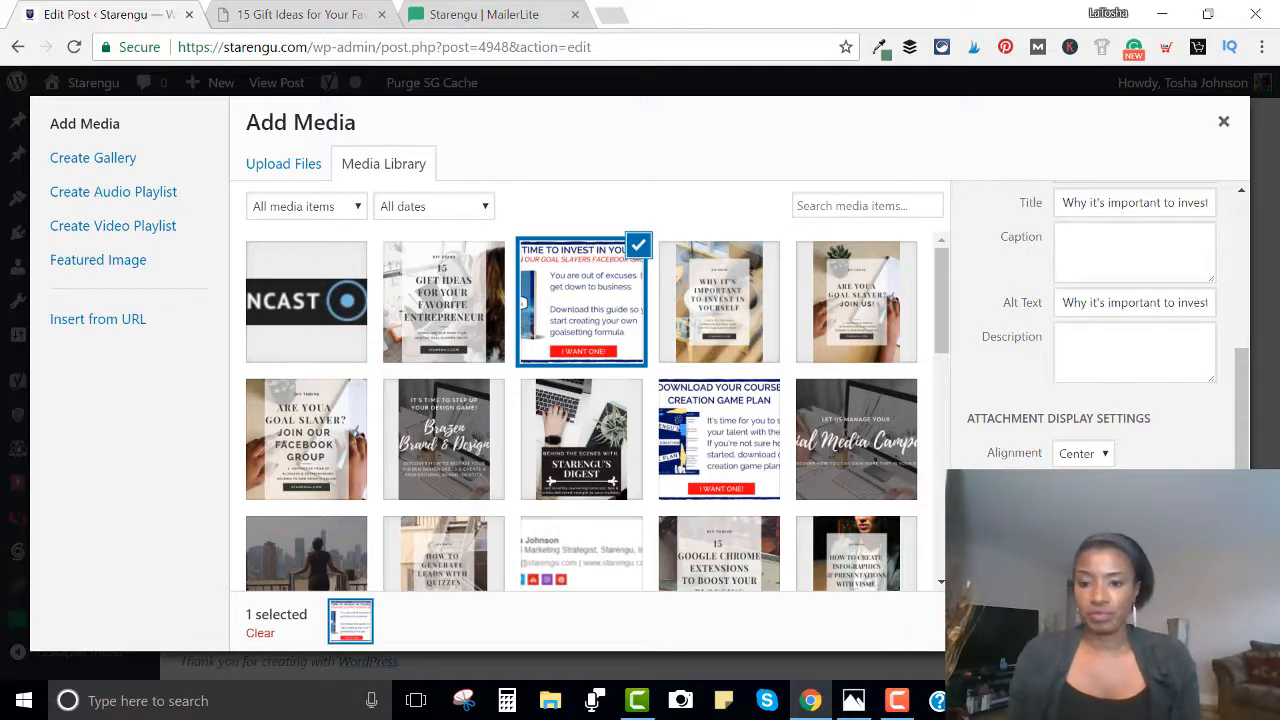
pyautogui.click(1176, 621)
pyautogui.scroll(-3, 545, 577)
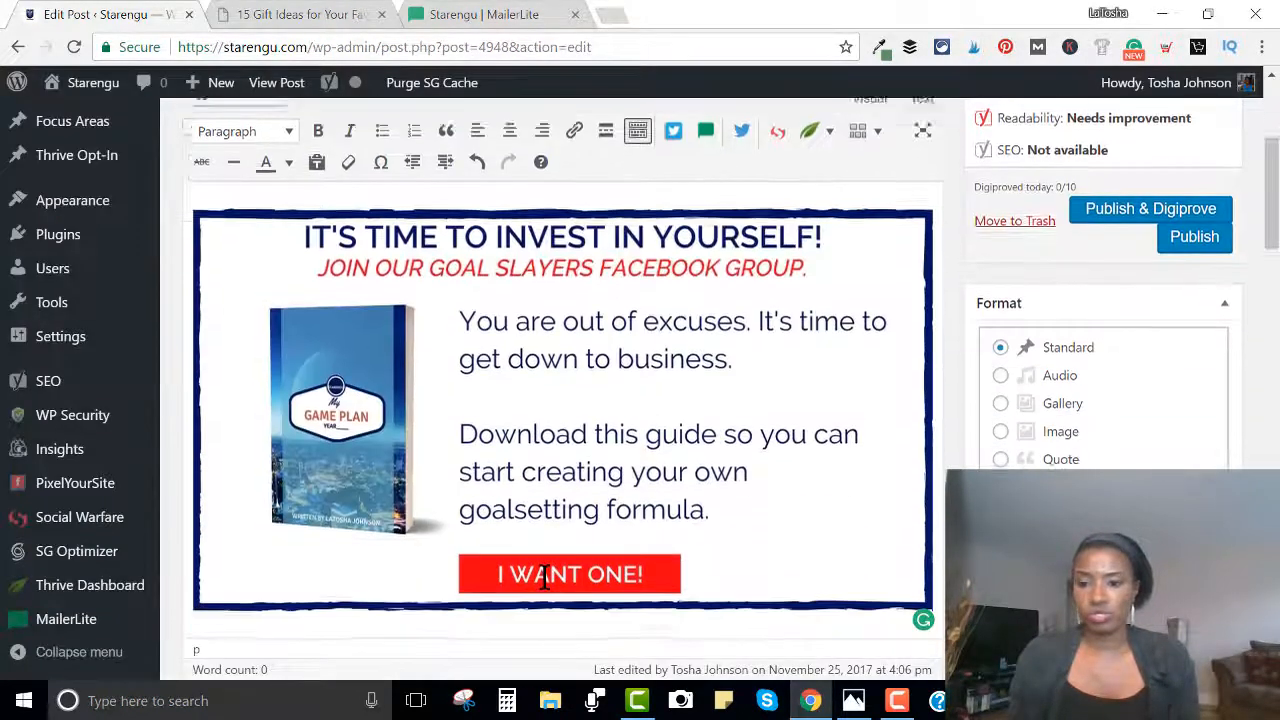
pyautogui.scroll(3, 1086, 200)
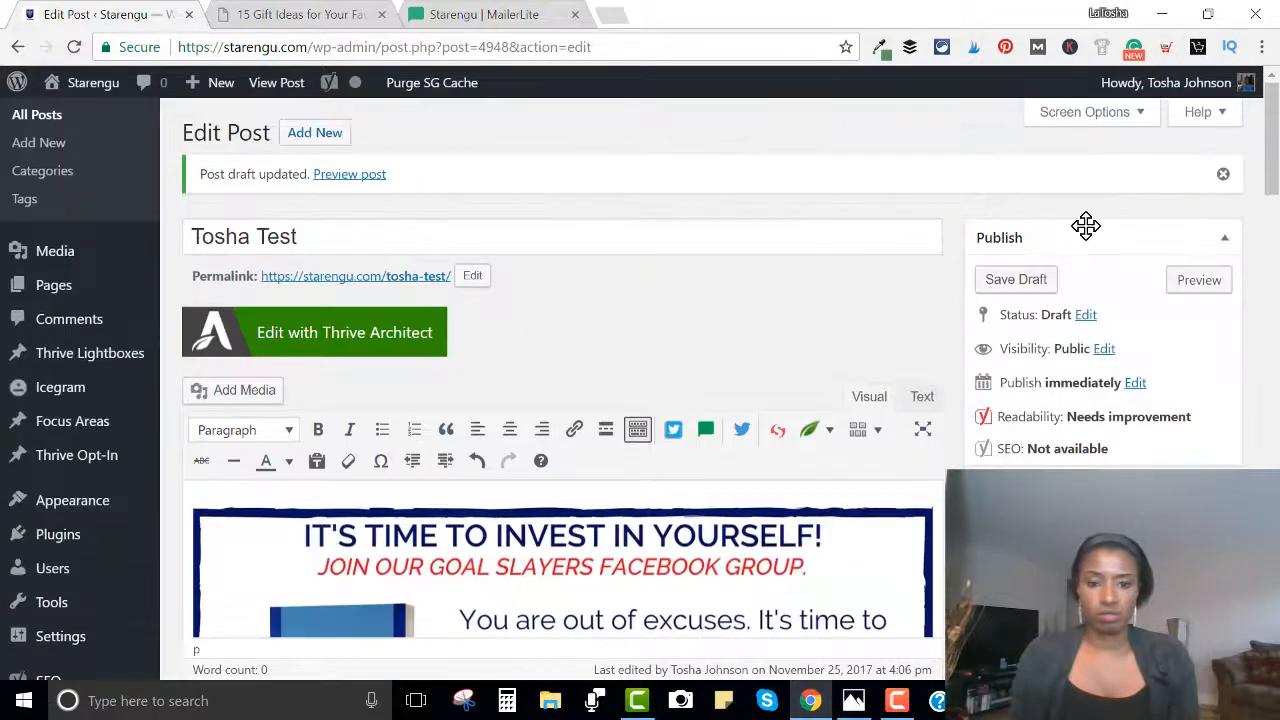
pyautogui.click(1012, 284)
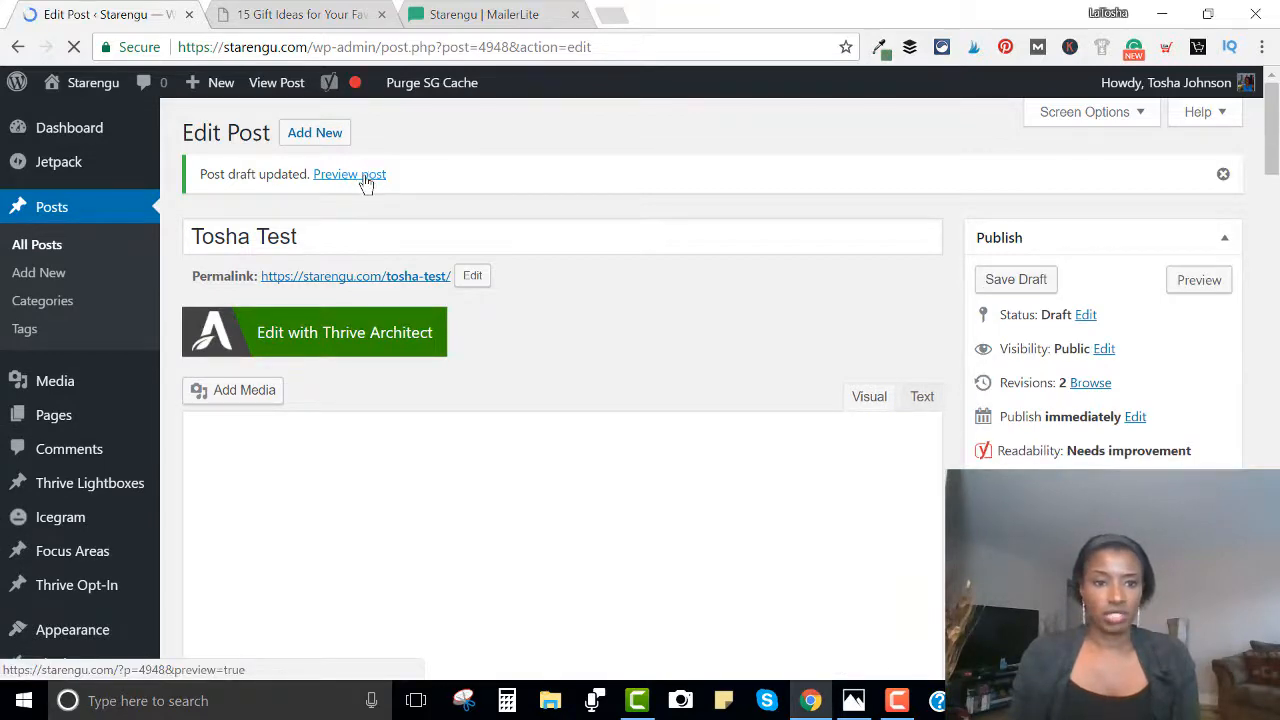
# Step: Preview the draft and follow its banner image to the Behind the Scenes Digest landing page
pyautogui.click(366, 178)
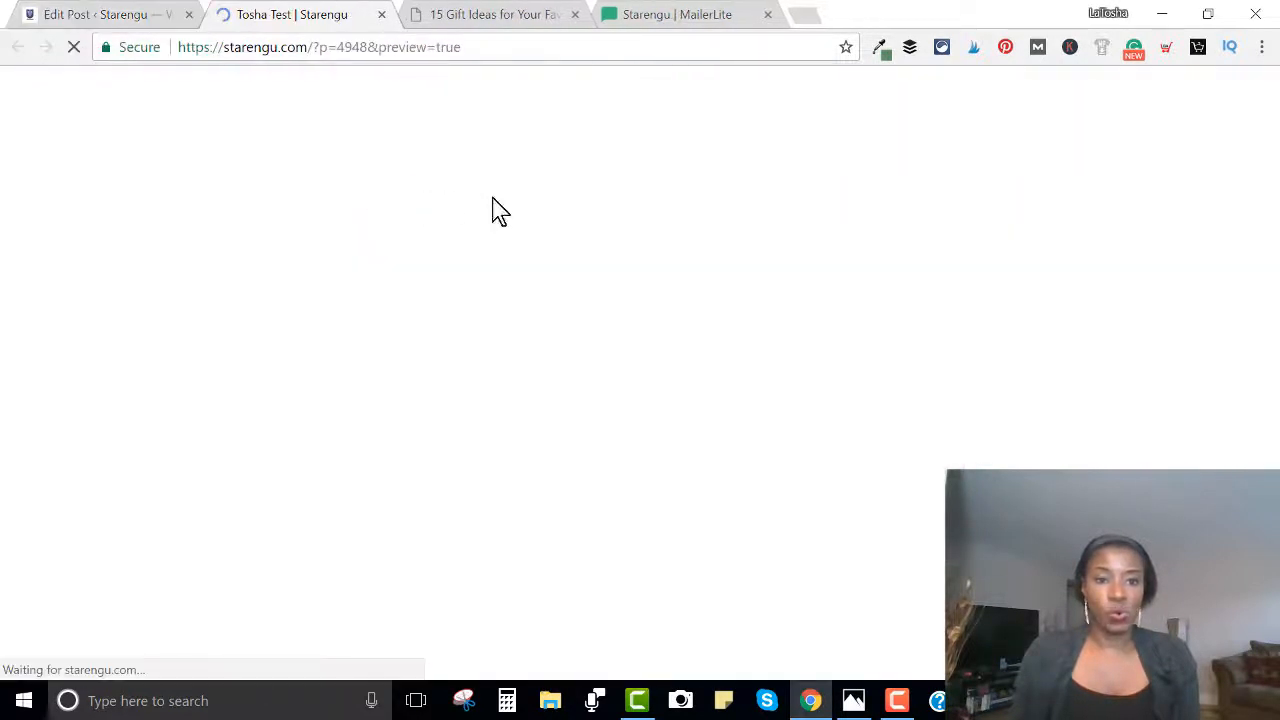
pyautogui.scroll(-3, 430, 450)
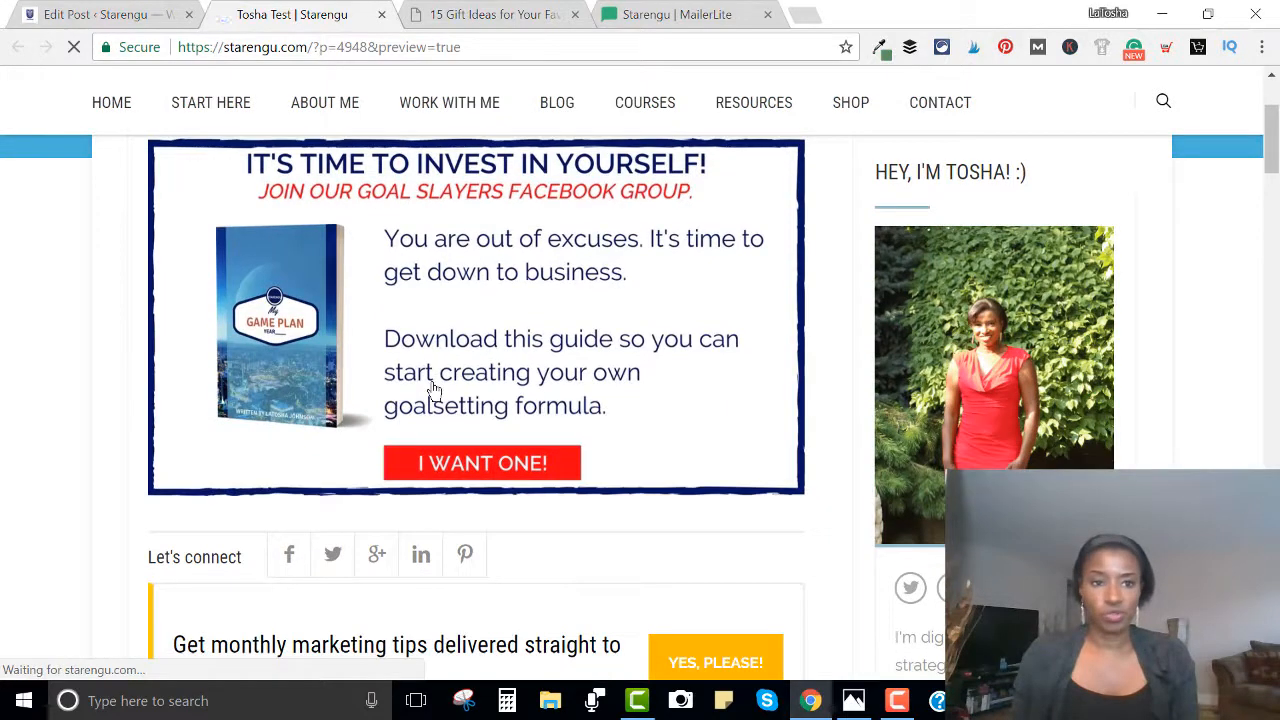
pyautogui.click(630, 450)
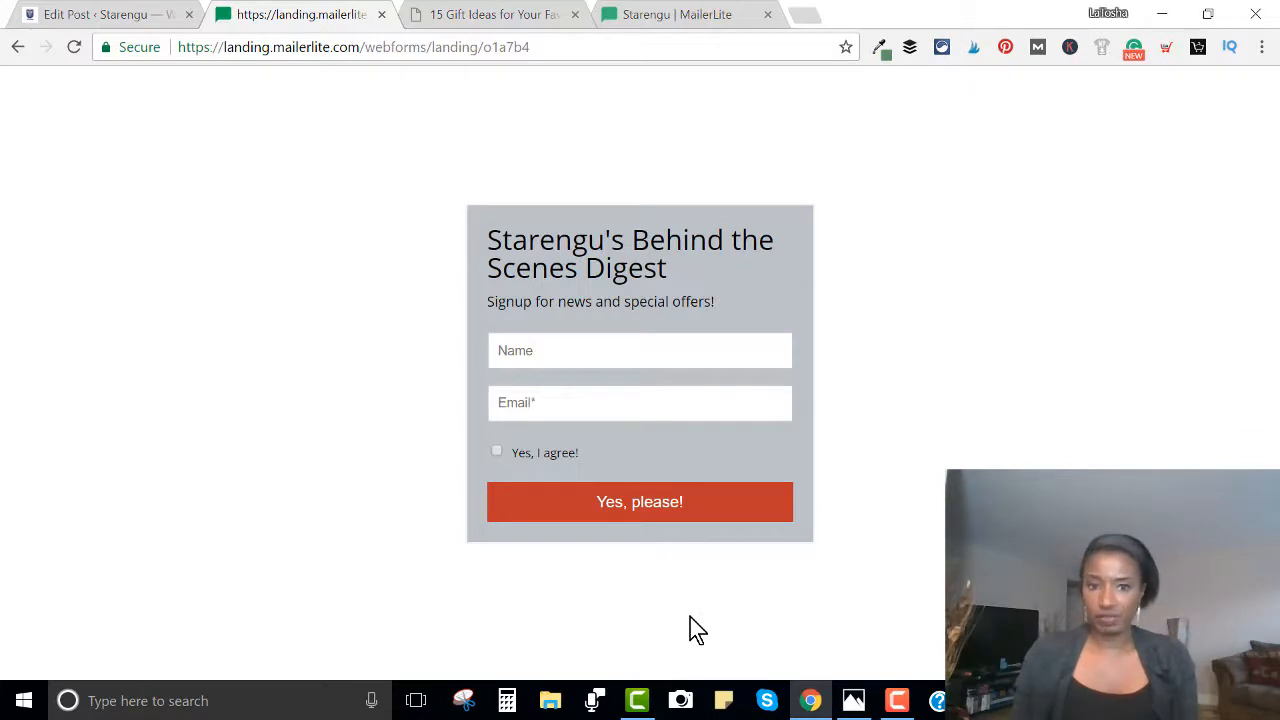
pyautogui.click(620, 14)
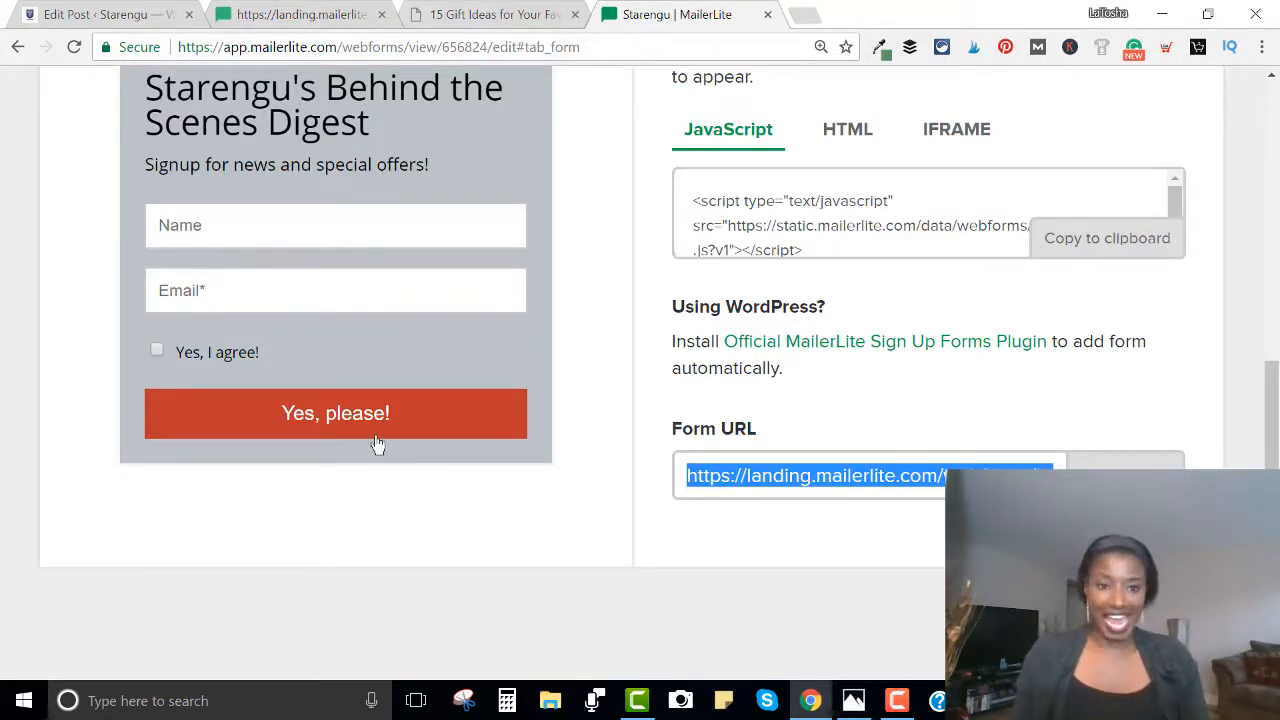
# Step: Copy the form's HTML embed code (not the iframe version) from MailerLite to the clipboard
pyautogui.scroll(1, 870, 380)
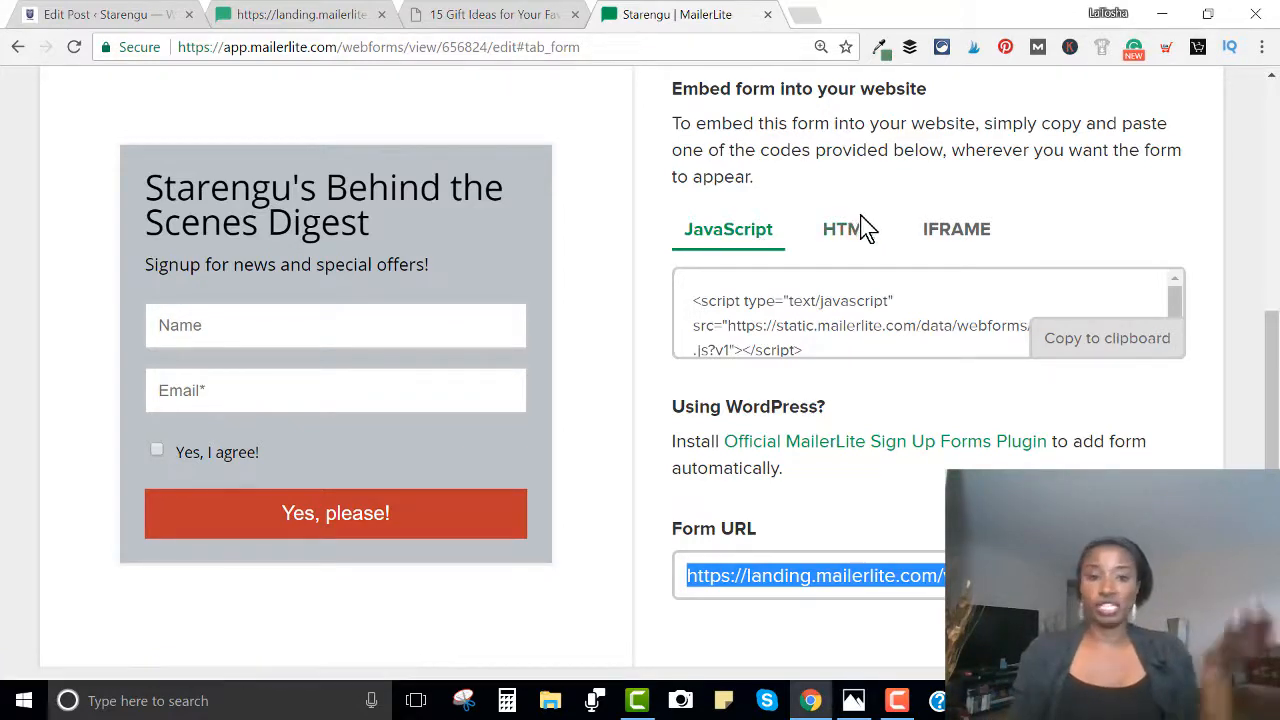
pyautogui.click(950, 238)
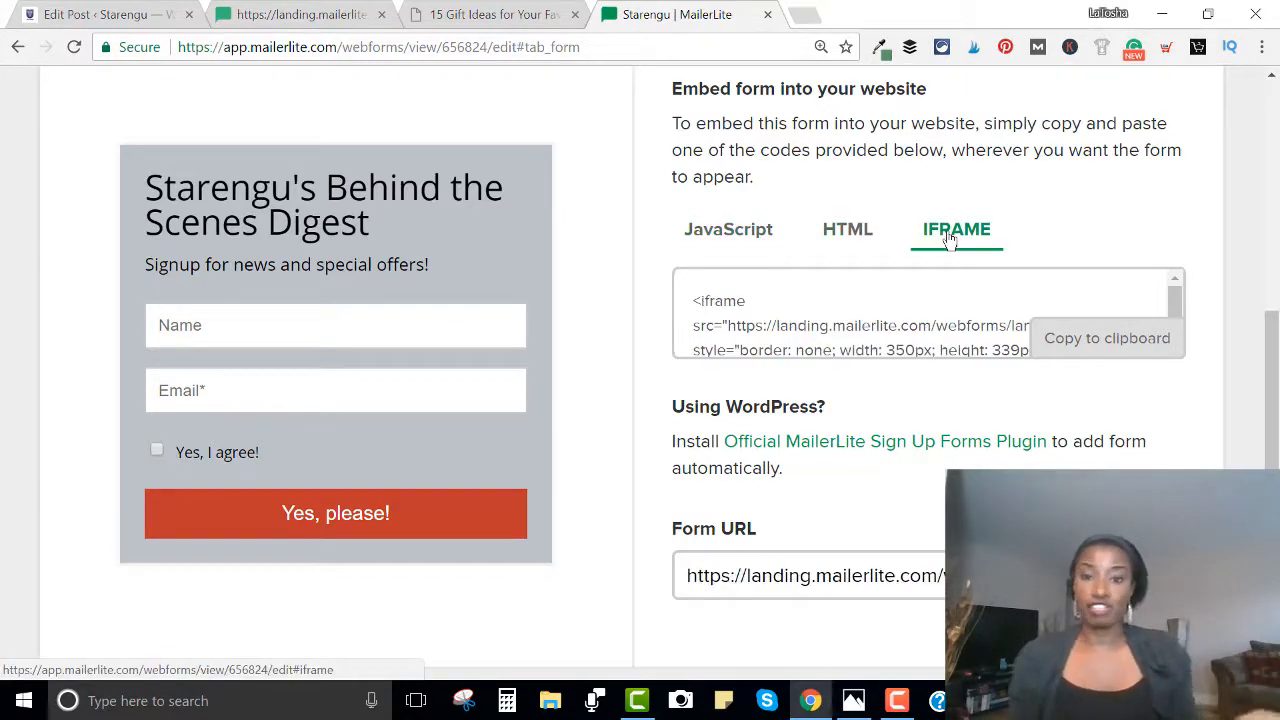
pyautogui.click(853, 240)
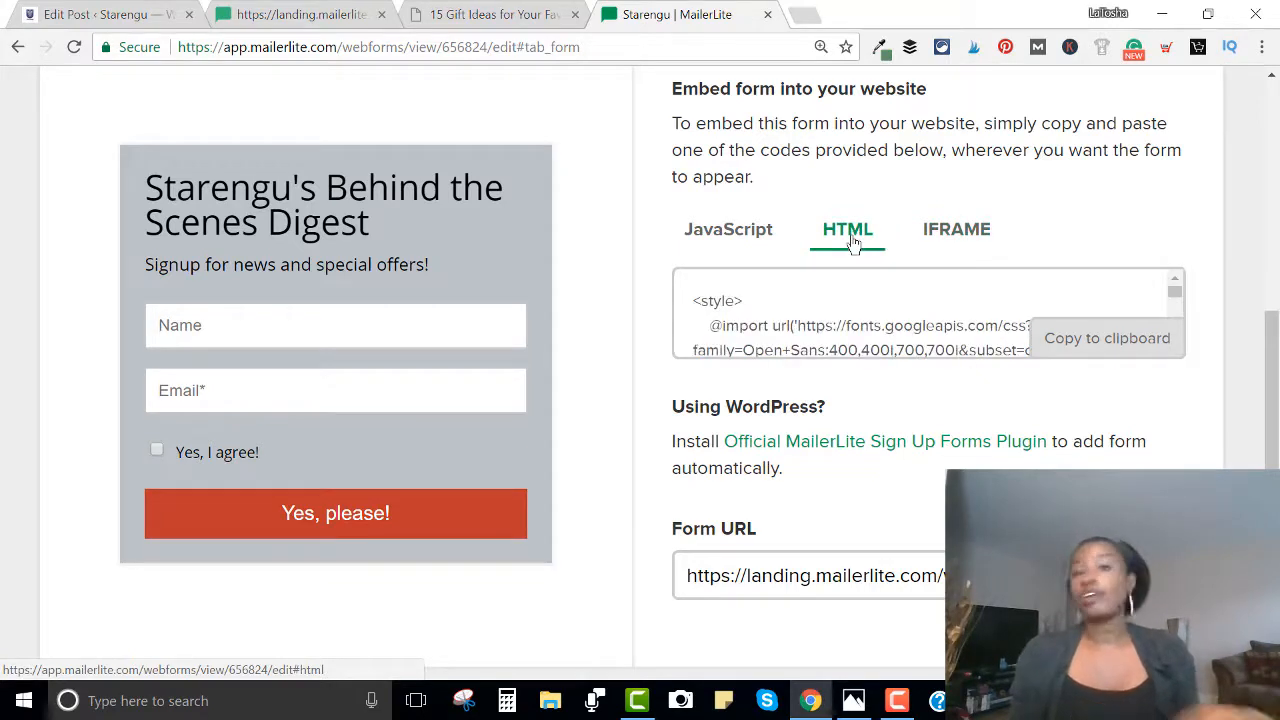
pyautogui.click(1071, 342)
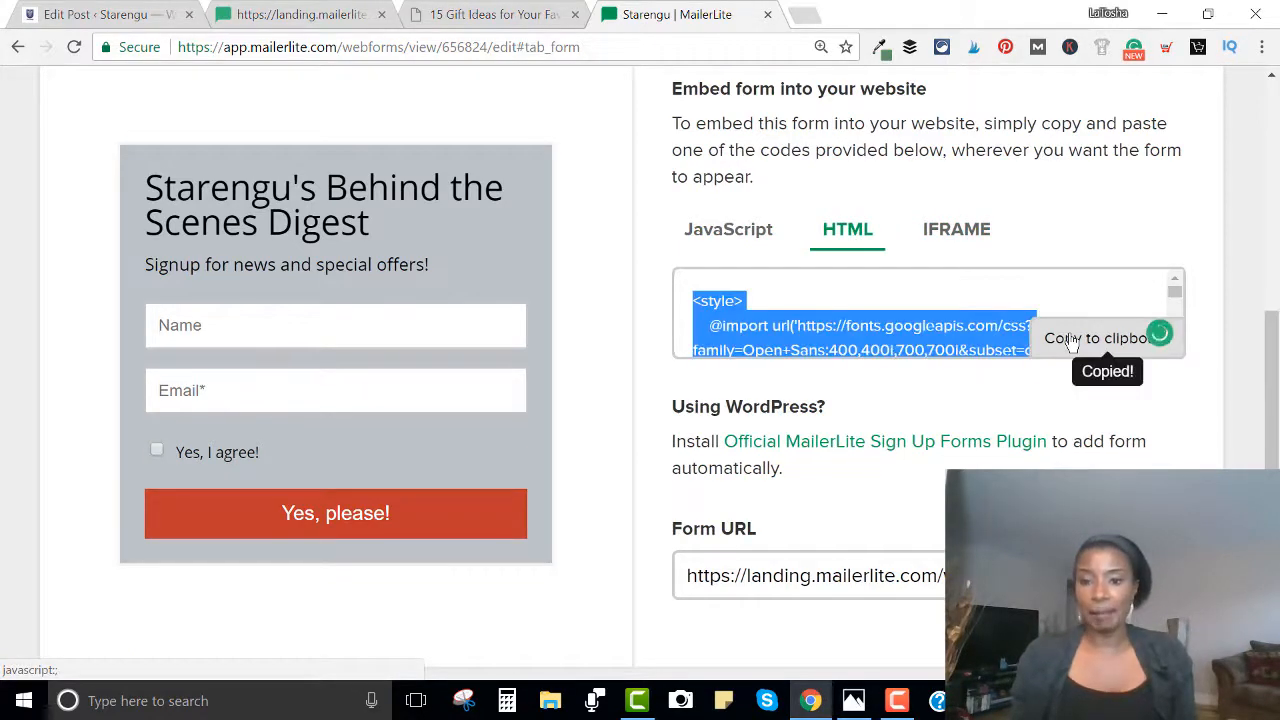
pyautogui.rightClick(890, 325)
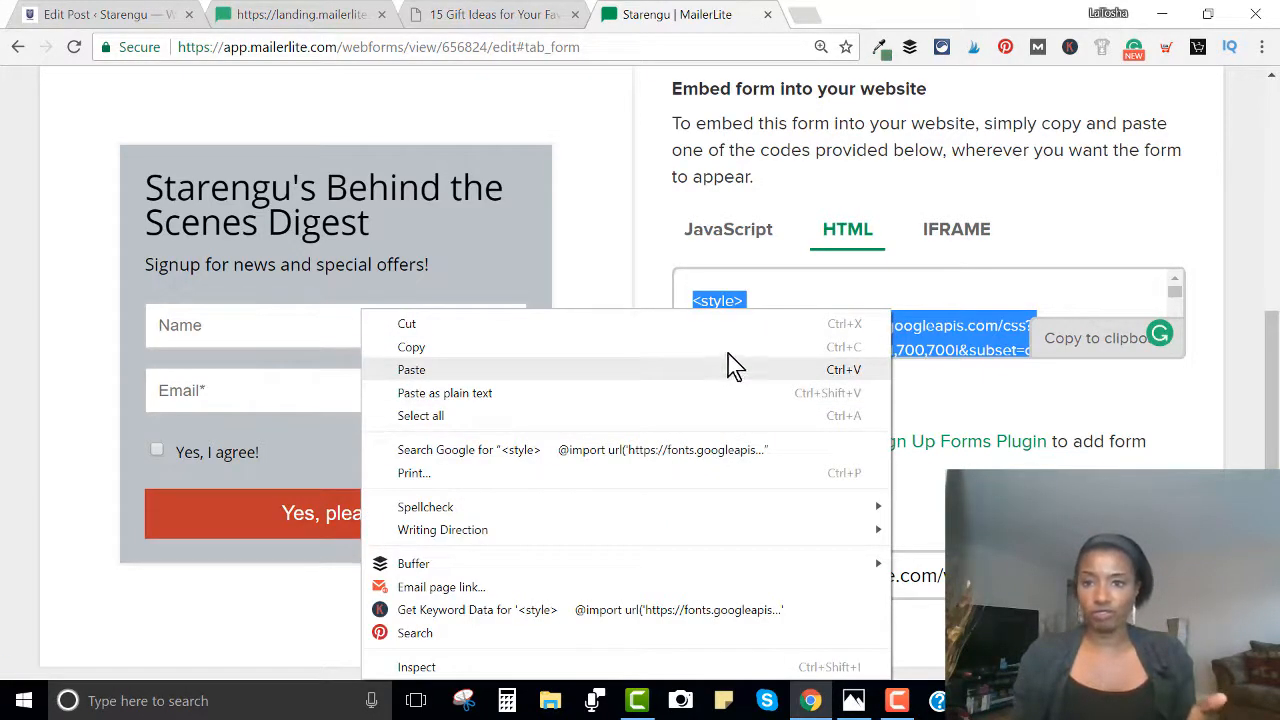
pyautogui.click(728, 350)
pyautogui.click(80, 14)
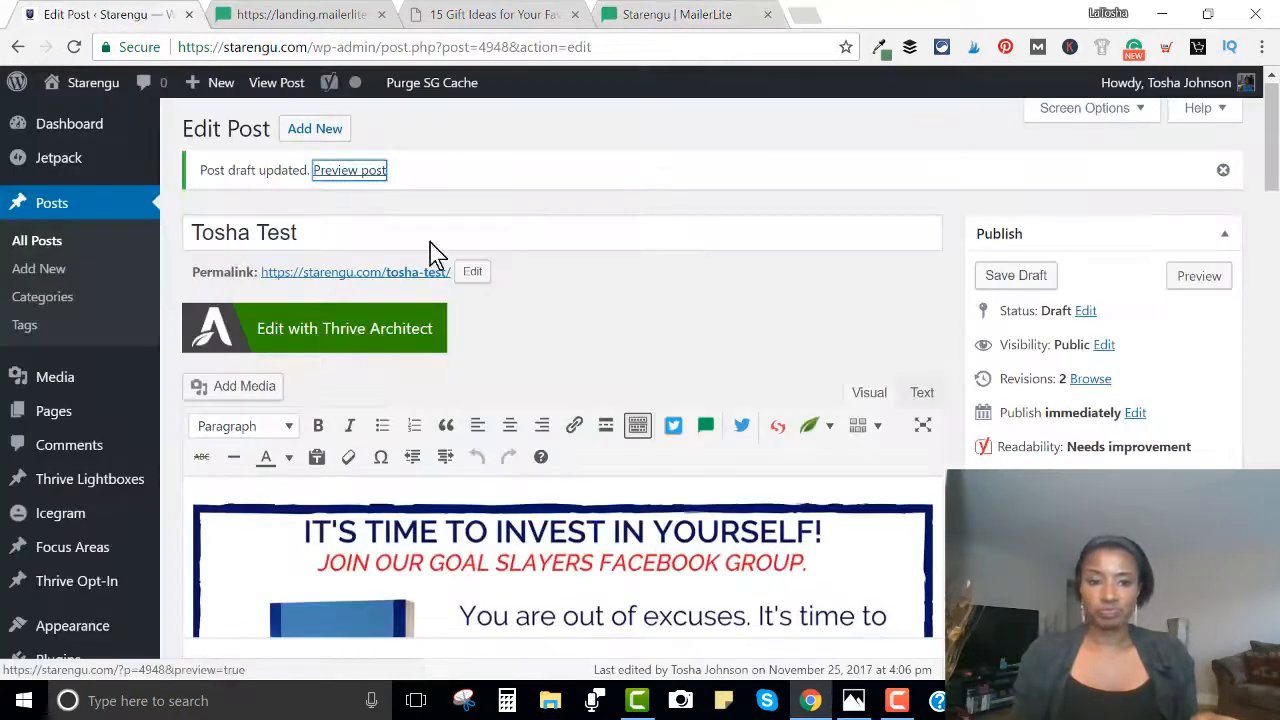
# Step: Replace the banner image with the pasted MailerLite form HTML via the Text editor and save the draft
pyautogui.click(380, 575)
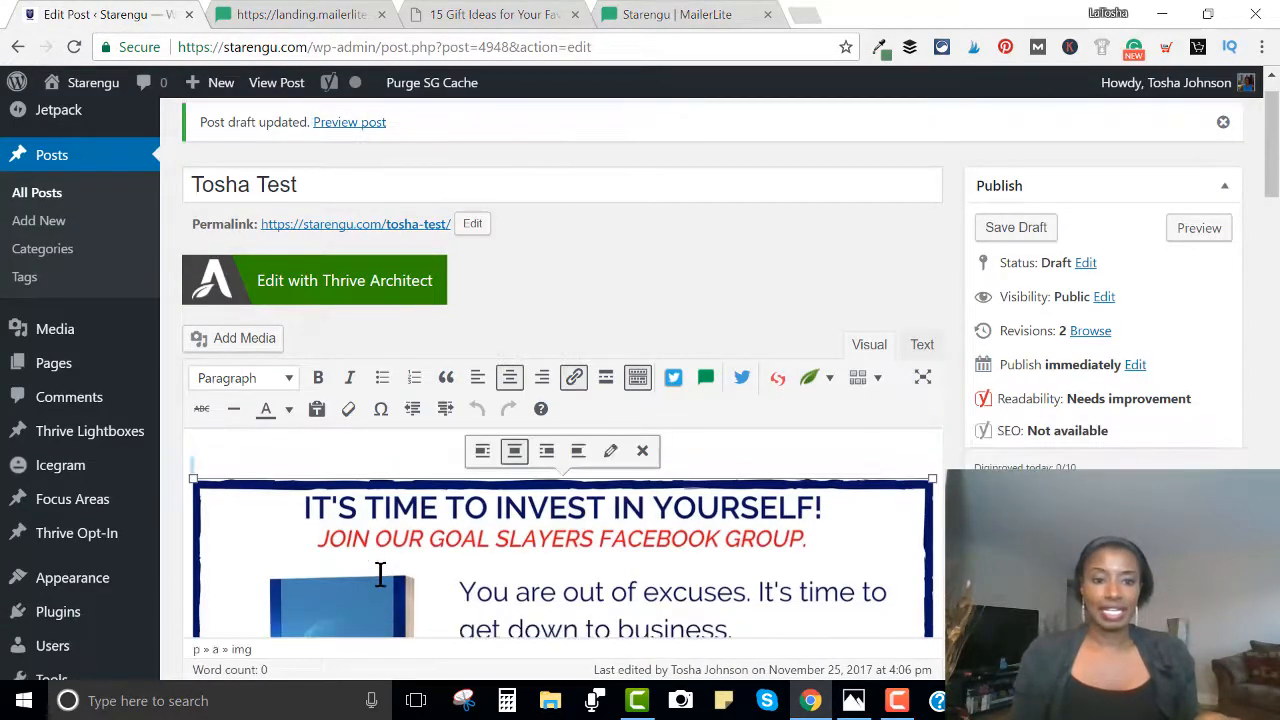
pyautogui.press('Delete')
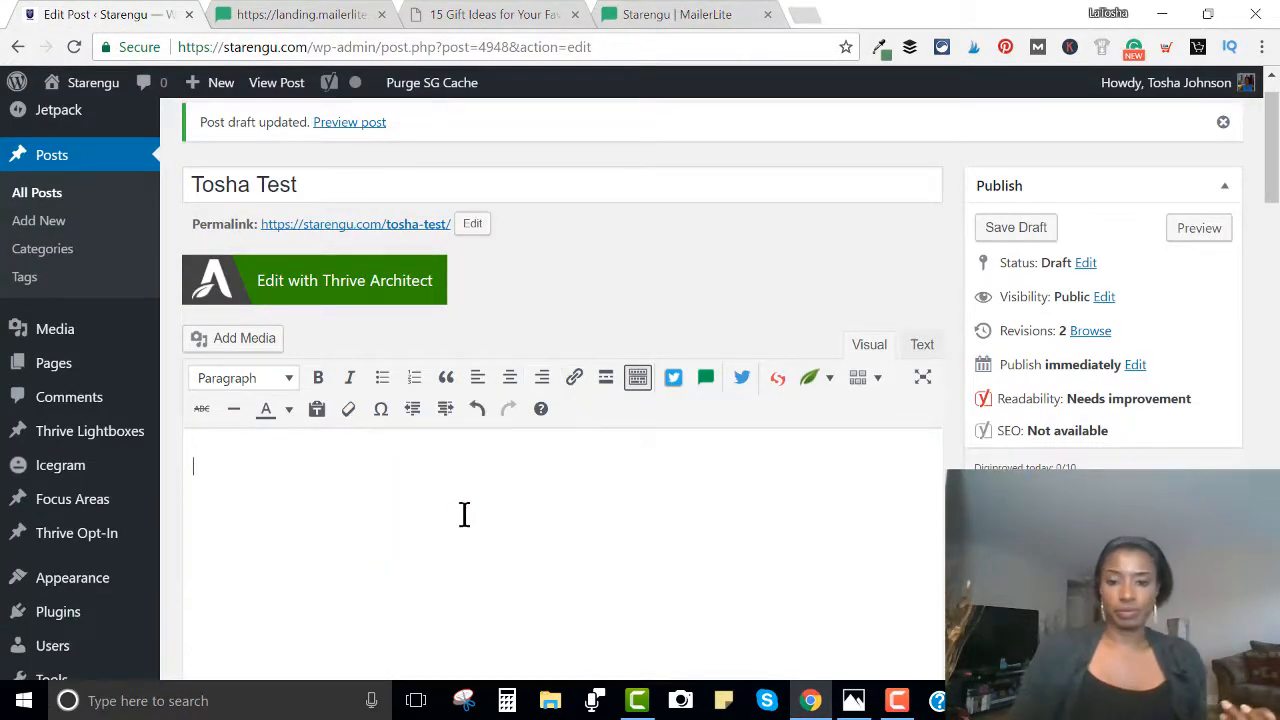
pyautogui.click(922, 345)
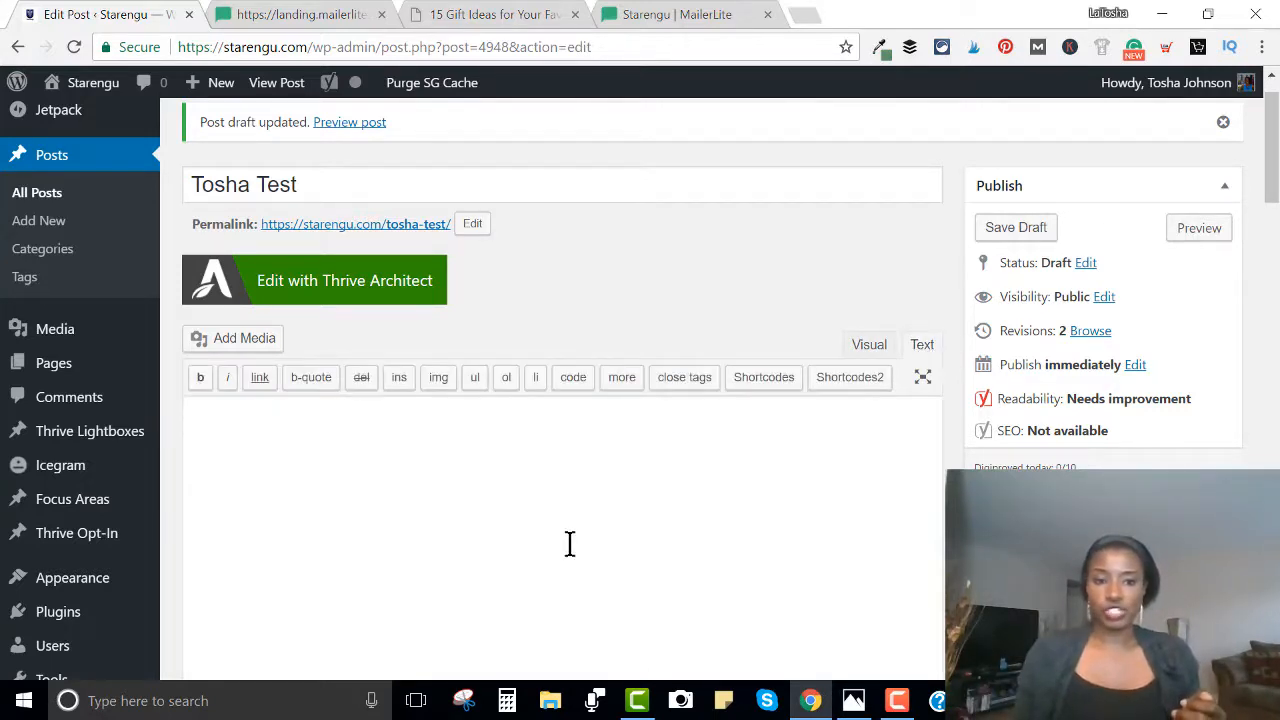
pyautogui.hotkey('ctrl', 'v')
pyautogui.scroll(5, 523, 363)
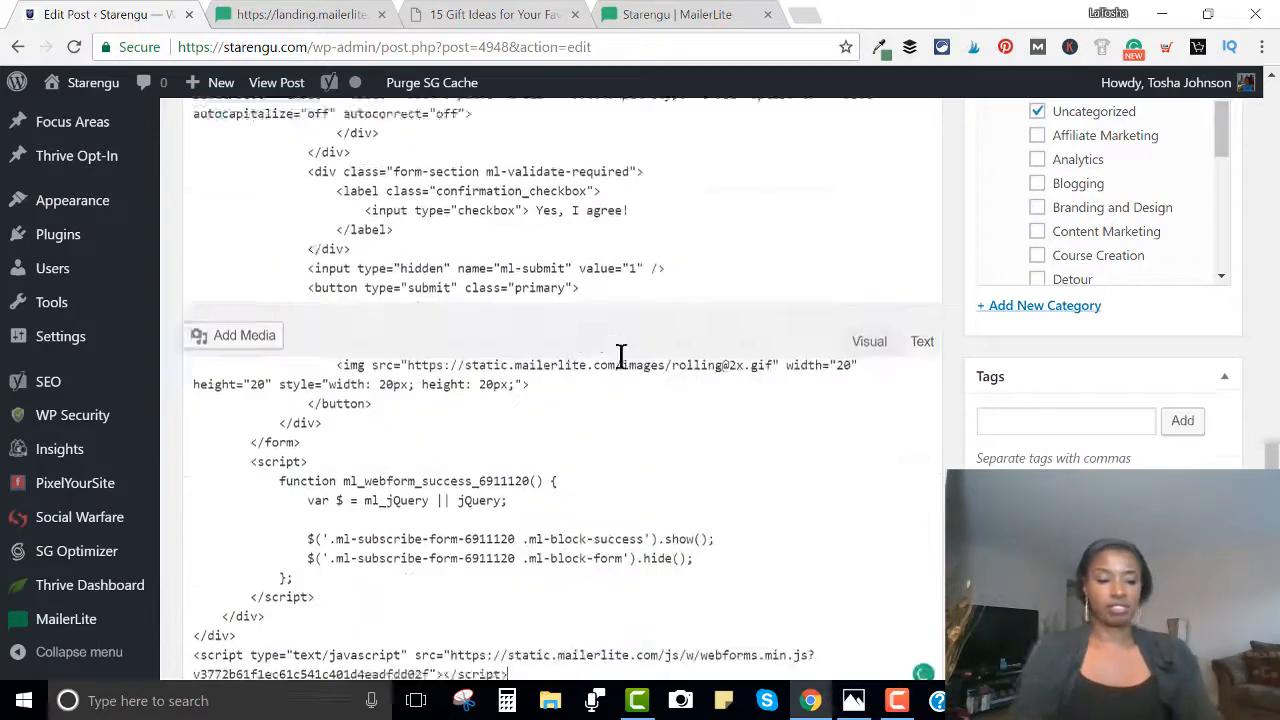
pyautogui.click(868, 137)
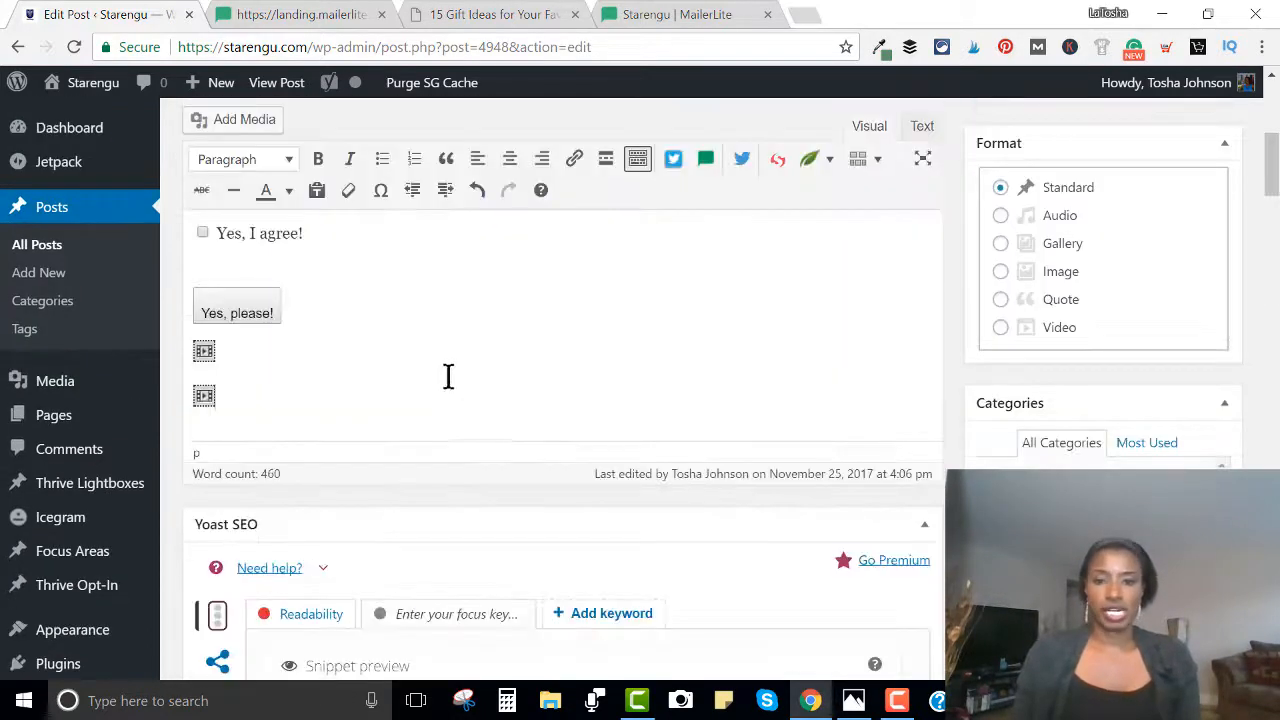
pyautogui.scroll(3, 402, 374)
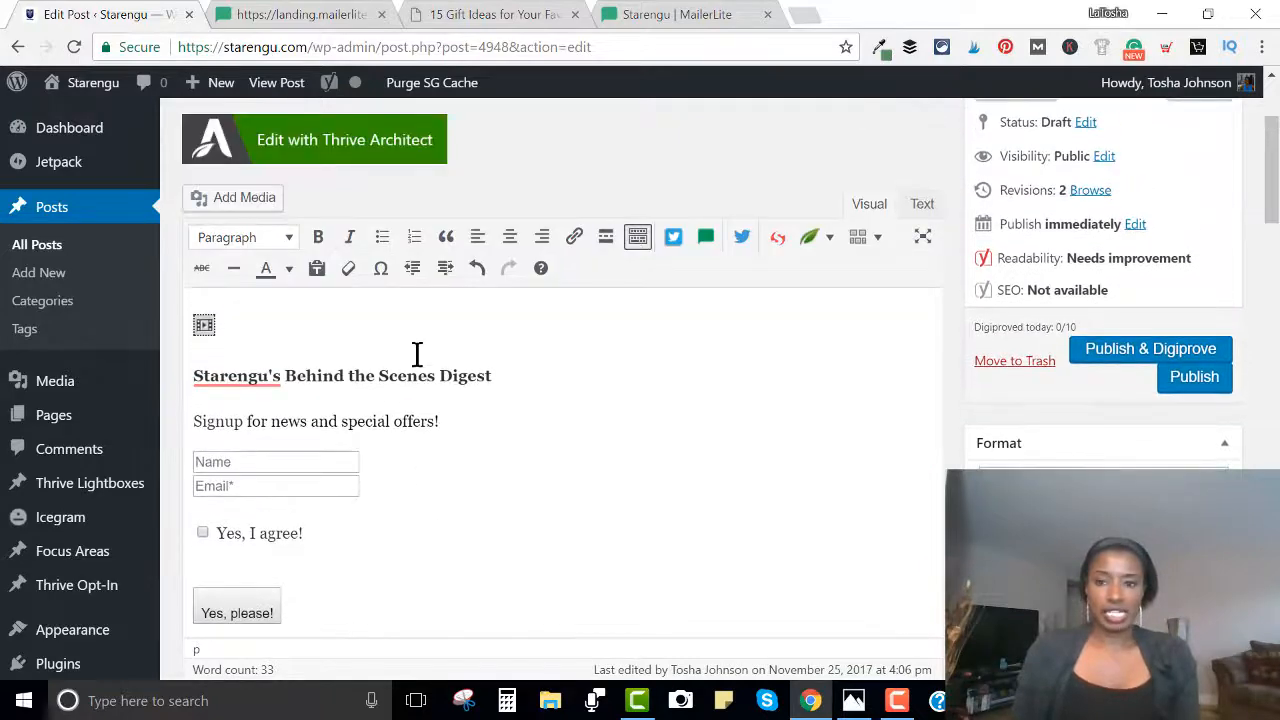
pyautogui.scroll(3, 925, 231)
pyautogui.click(1040, 278)
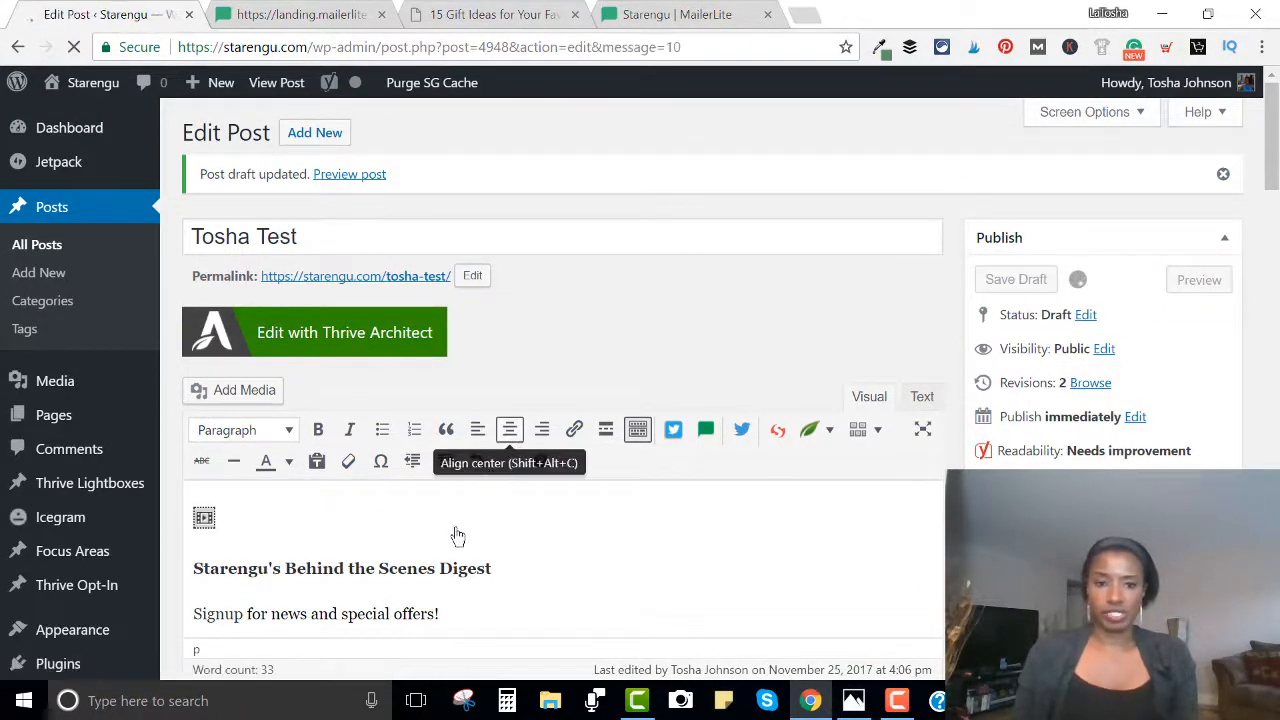
# Step: Preview the updated draft and scroll down to the rendered Behind the Scenes Digest signup form
pyautogui.click(364, 176)
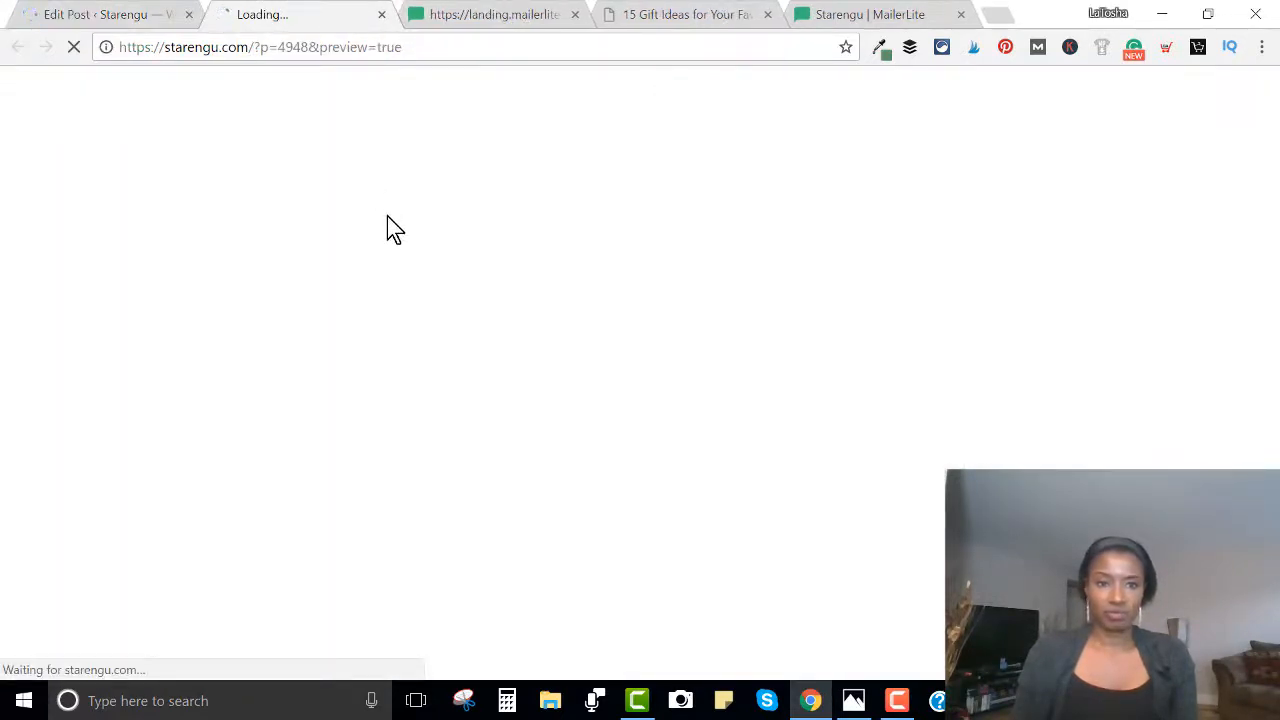
pyautogui.scroll(-2, 387, 231)
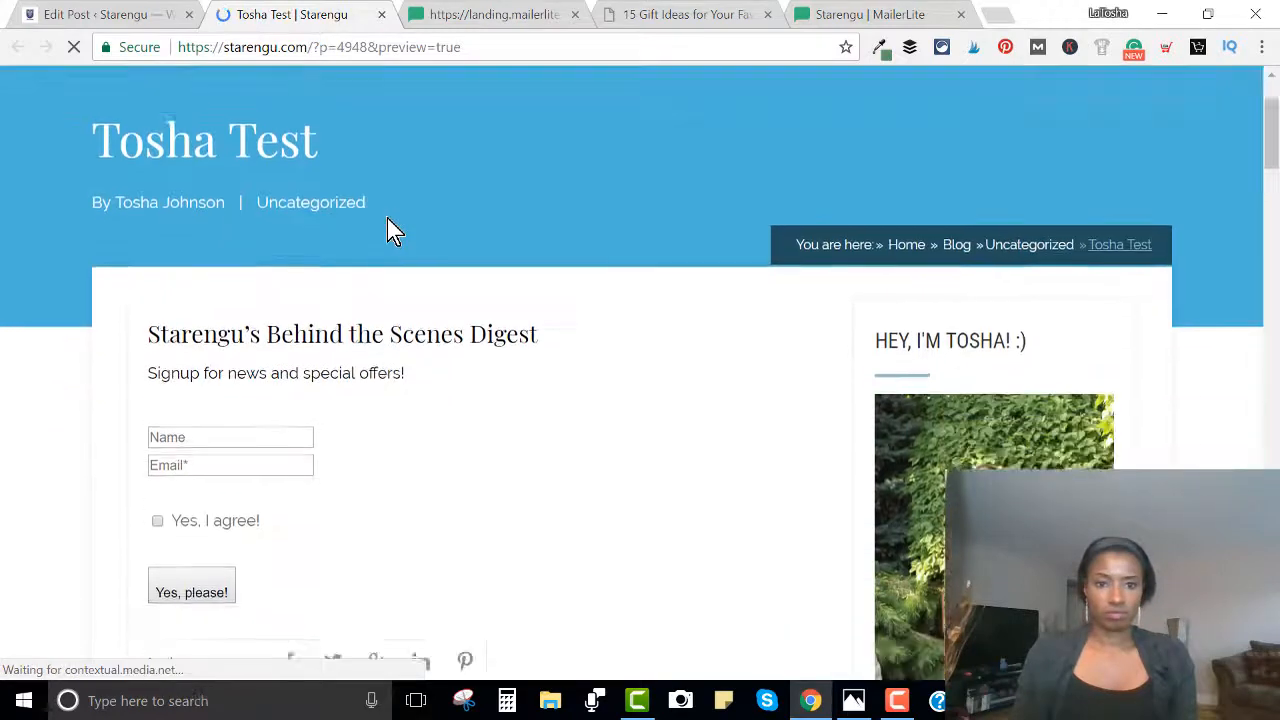
pyautogui.scroll(-2, 387, 231)
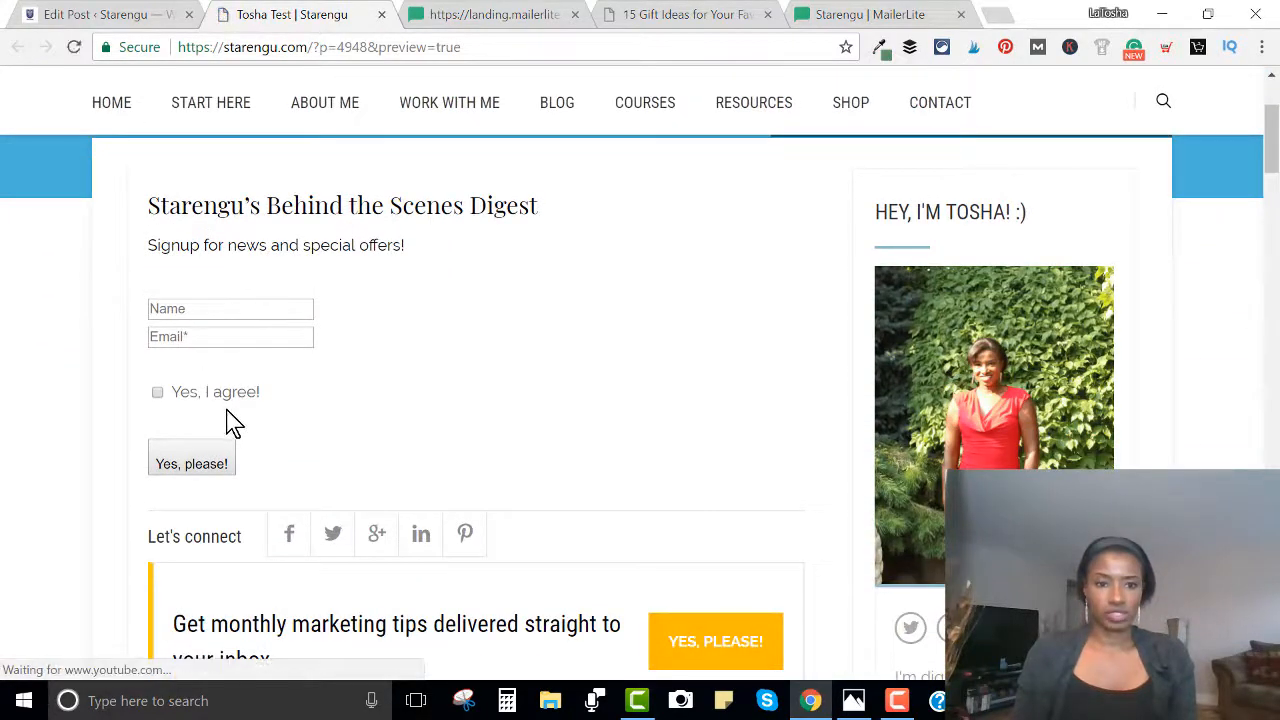
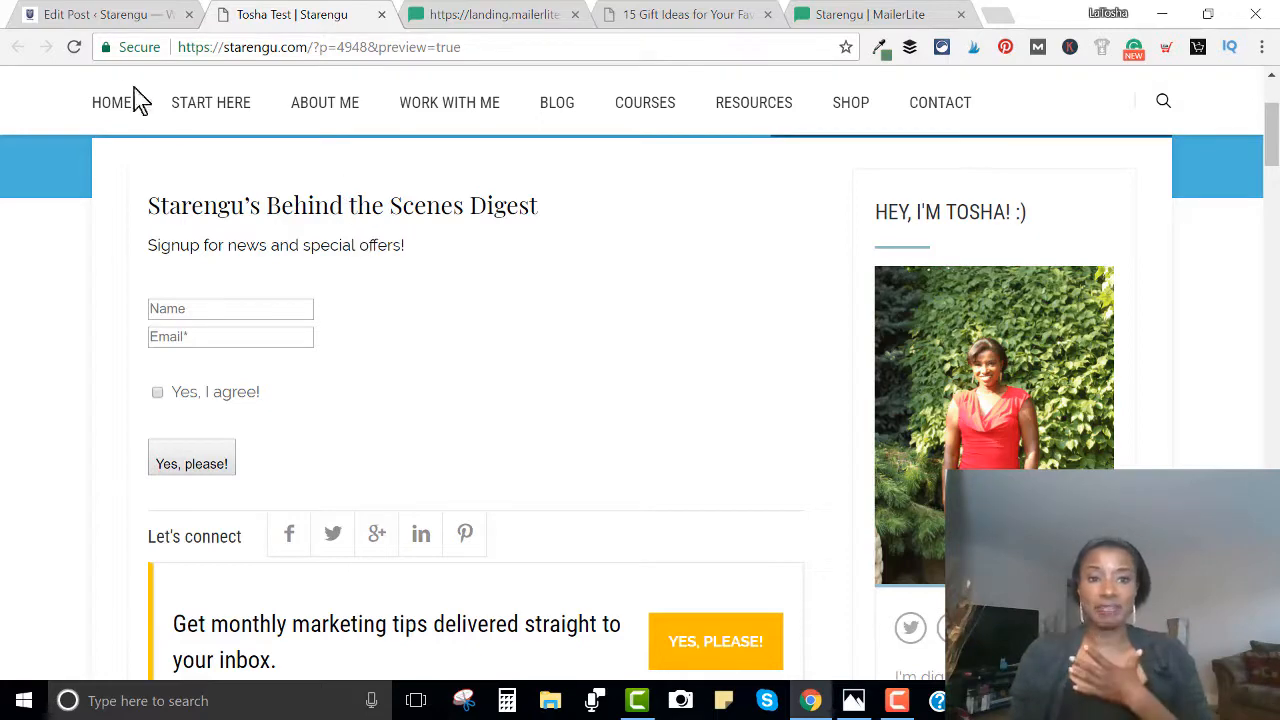
# Step: Go back to editing the Tosha Test post, then begin a new Focus Area via Focus Areas > Add New
pyautogui.click(97, 12)
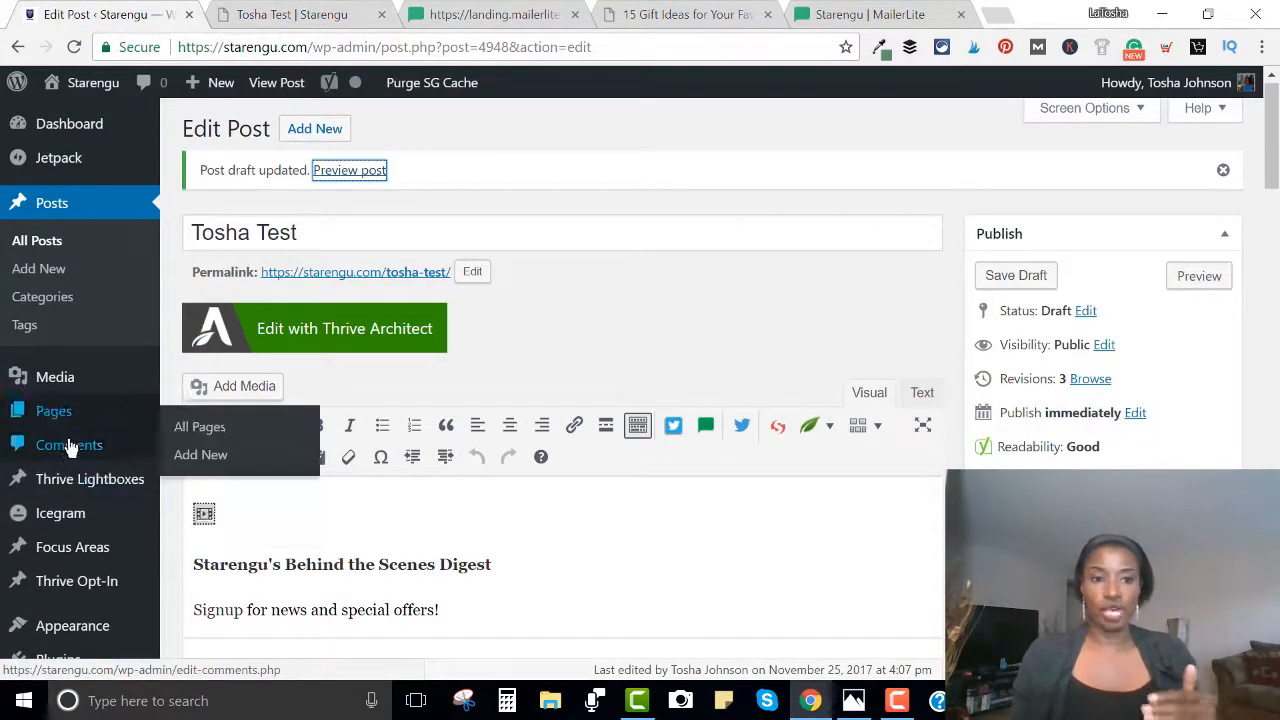
pyautogui.moveTo(70, 558)
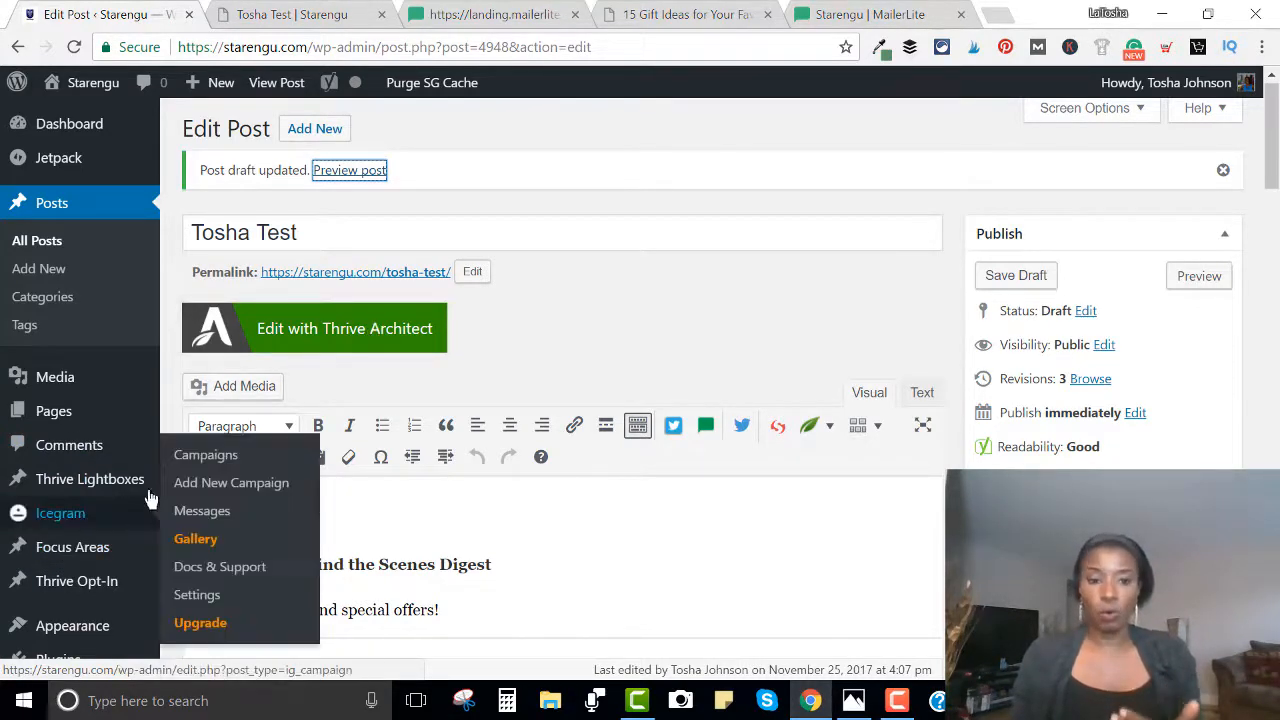
pyautogui.moveTo(133, 497)
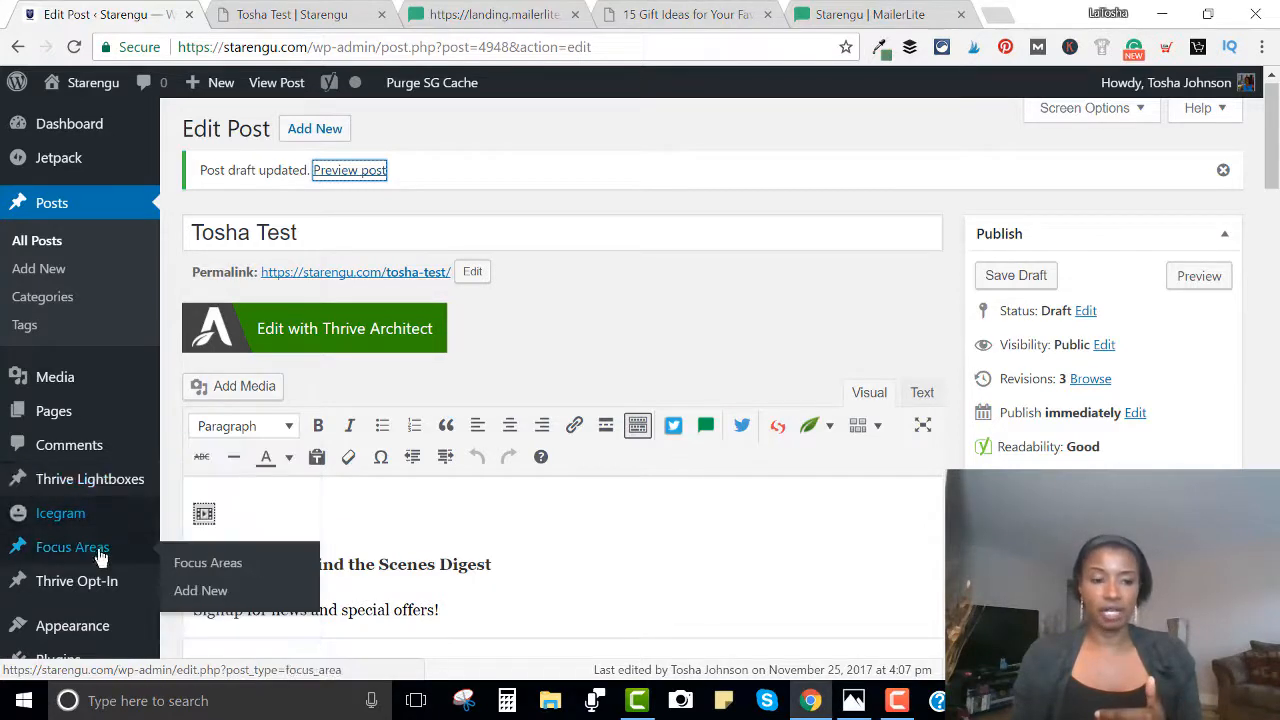
pyautogui.moveTo(120, 555)
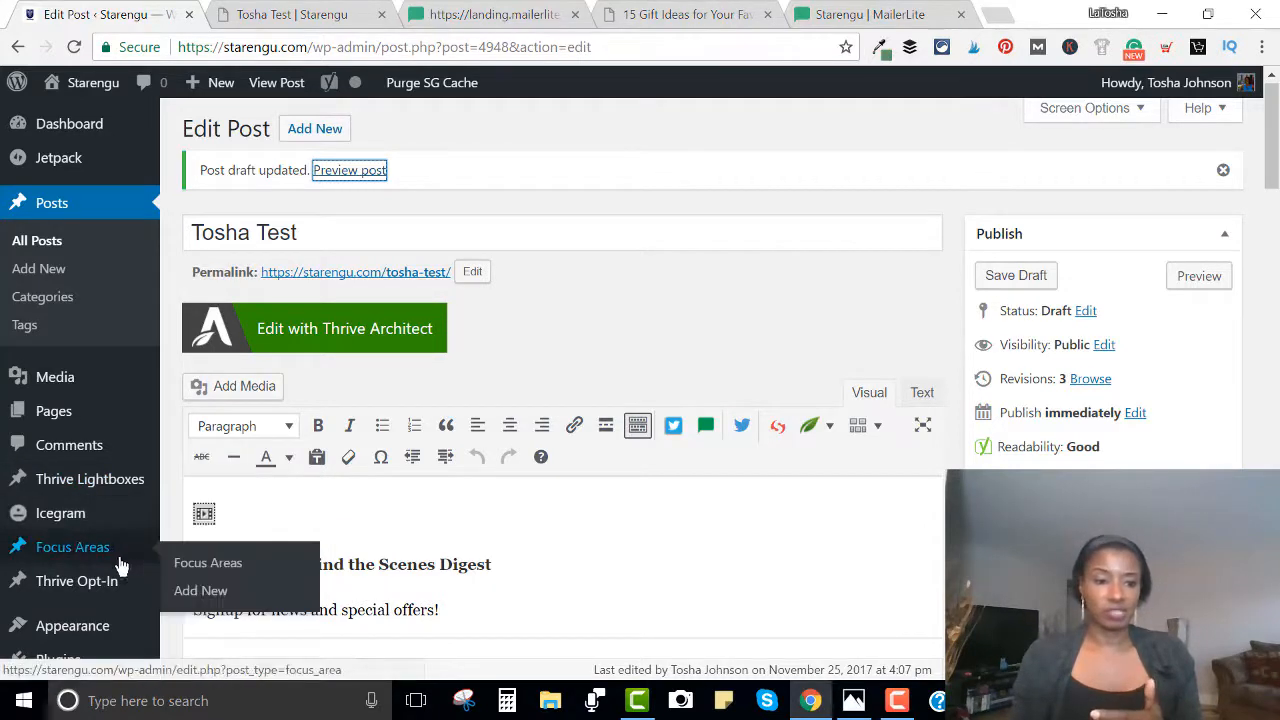
pyautogui.click(212, 592)
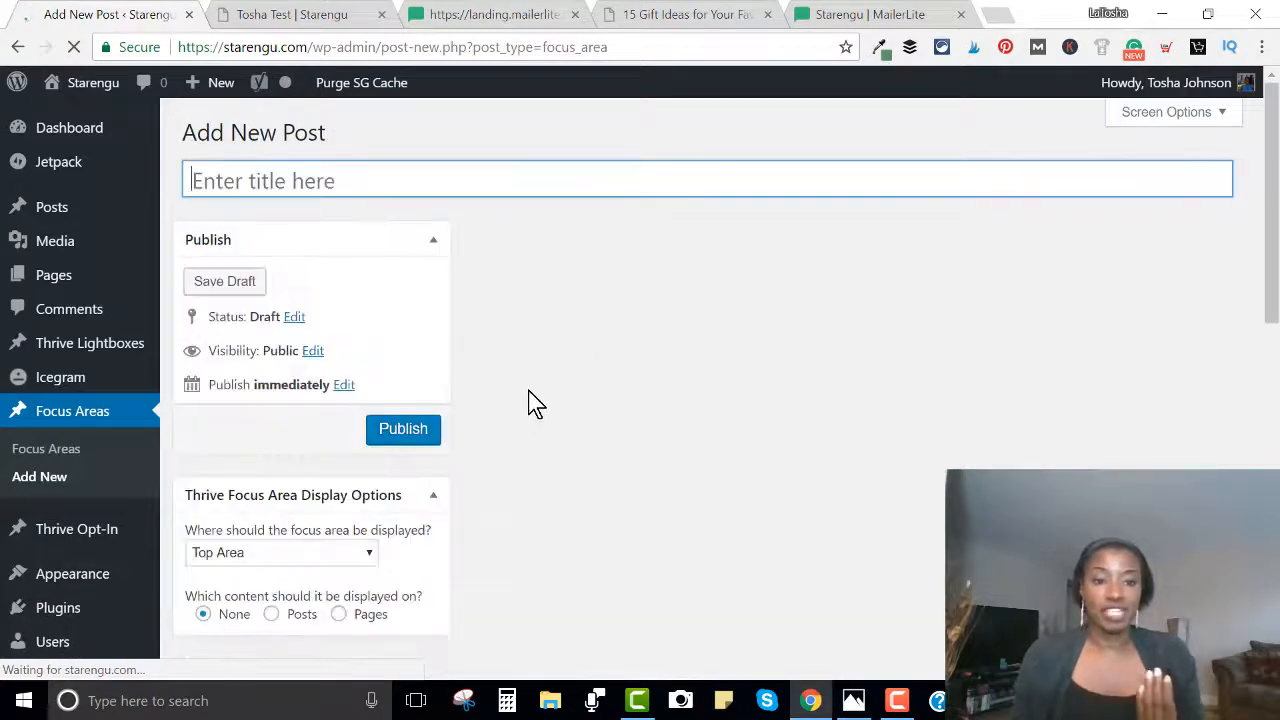
# Step: Title the new focus area 'TEST MAILERLITE', save it as a draft, and review its design options
pyautogui.write('TEST MAILERLITE')
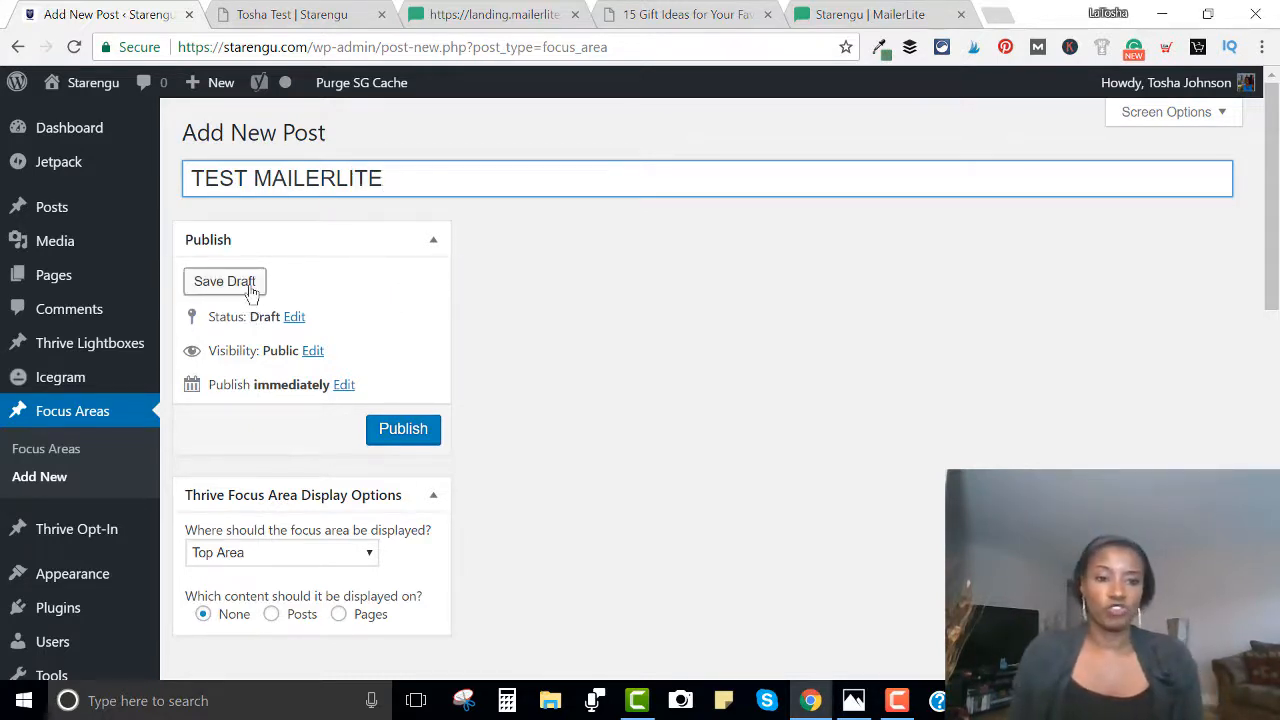
pyautogui.click(226, 281)
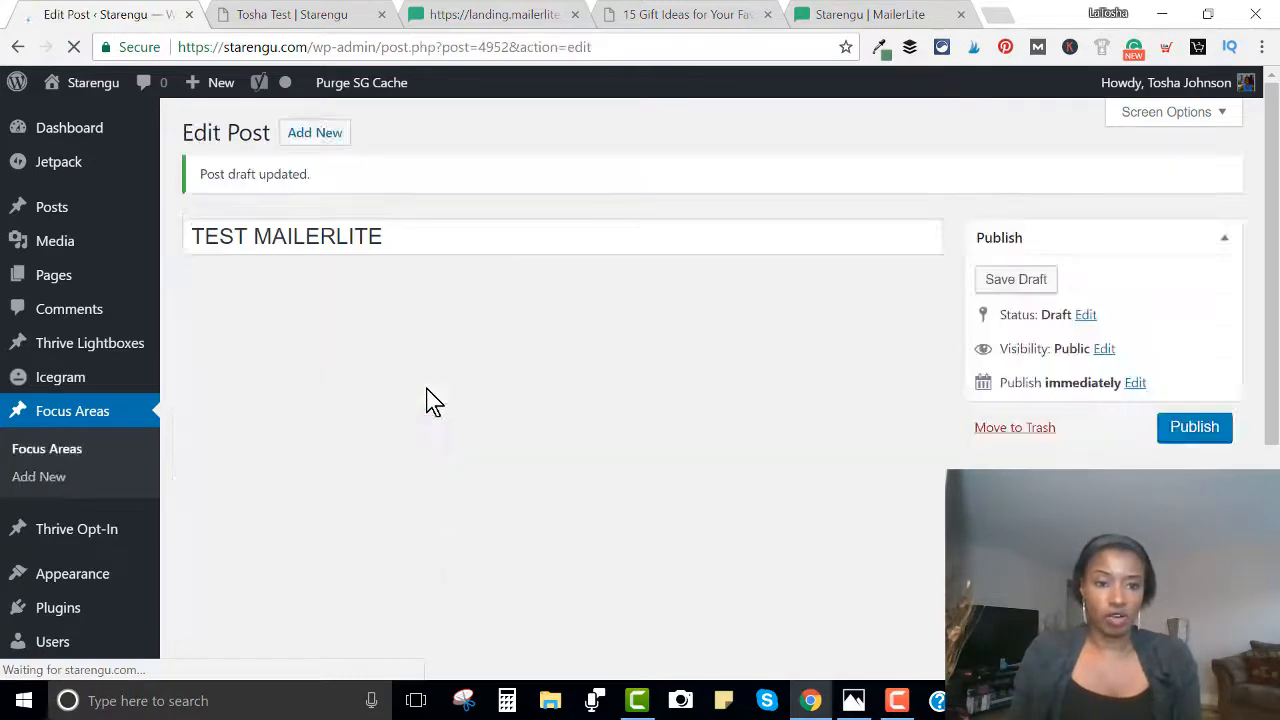
pyautogui.scroll(-2, 525, 510)
pyautogui.scroll(-5, 540, 505)
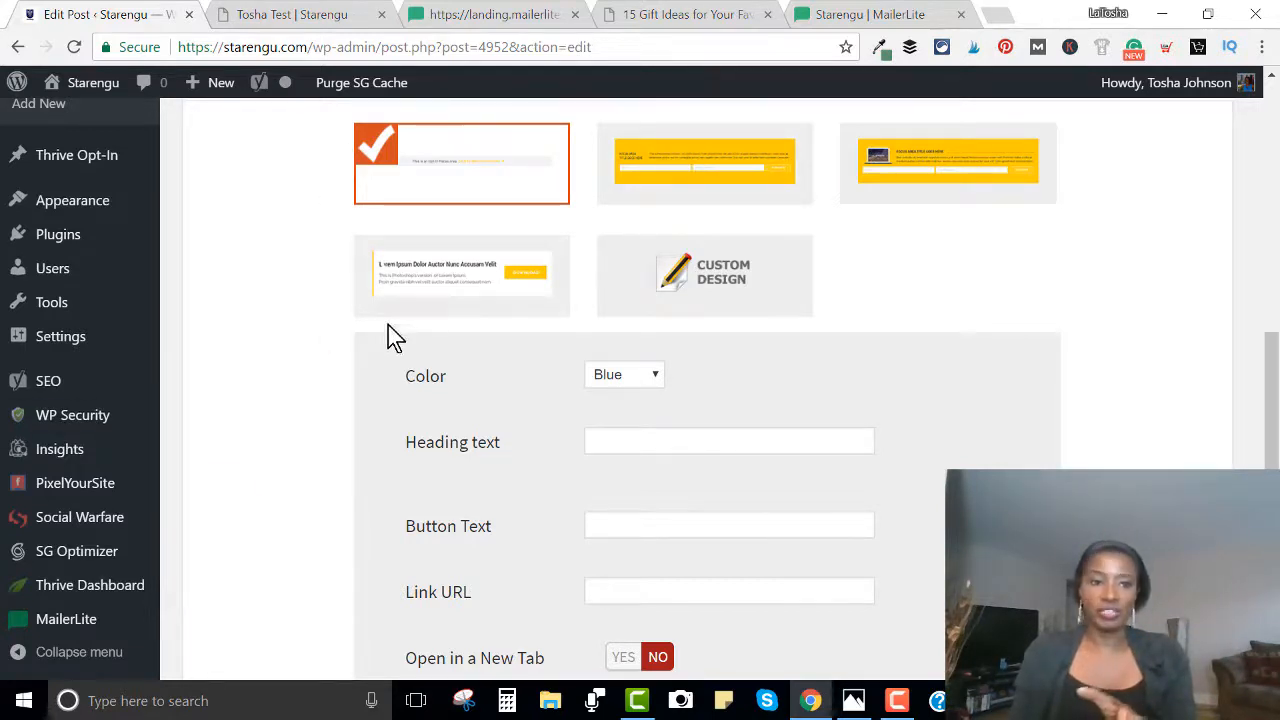
pyautogui.scroll(7, 406, 254)
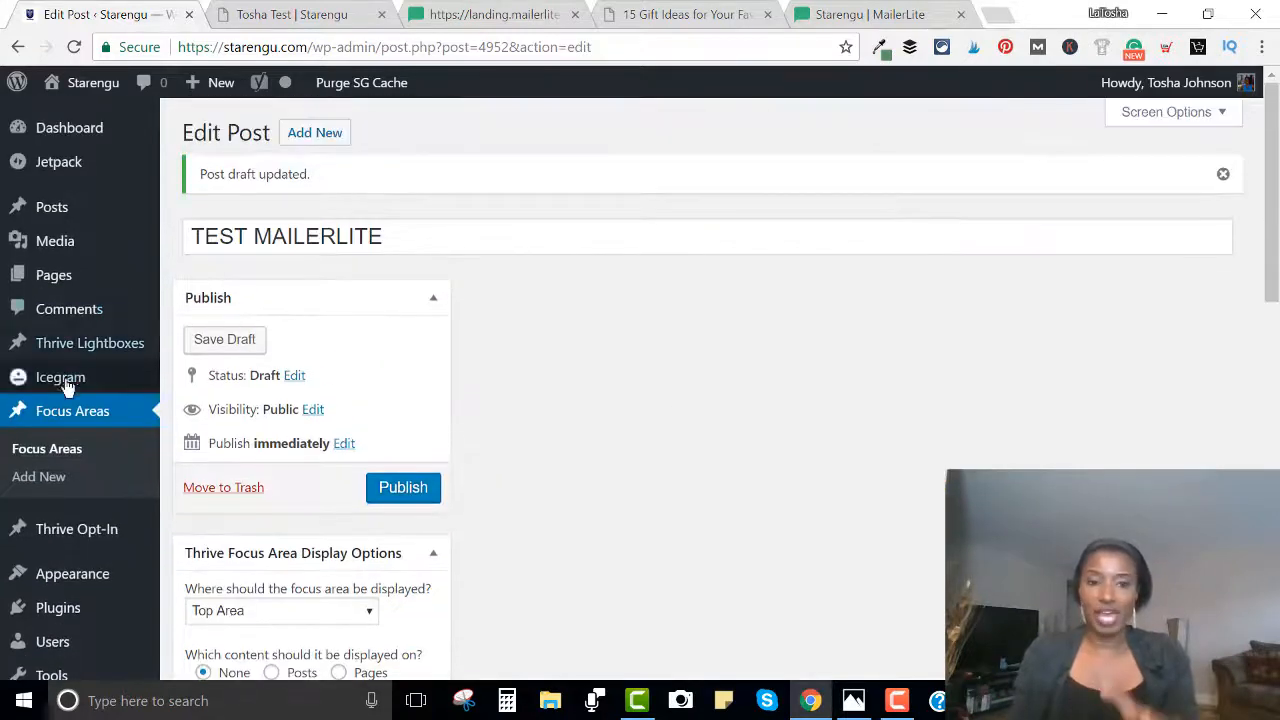
# Step: Open Tosha Test in Thrive Architect and add a Lead Generation form below the signup form
pyautogui.click(182, 222)
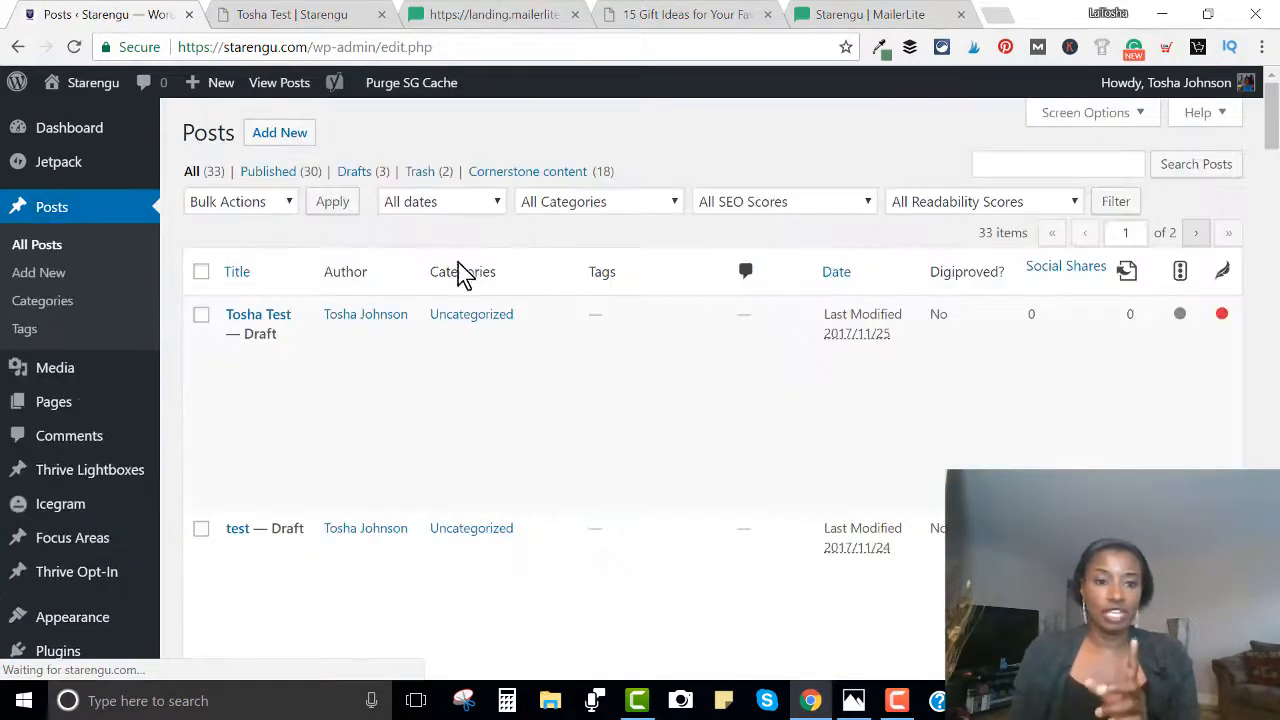
pyautogui.moveTo(263, 388)
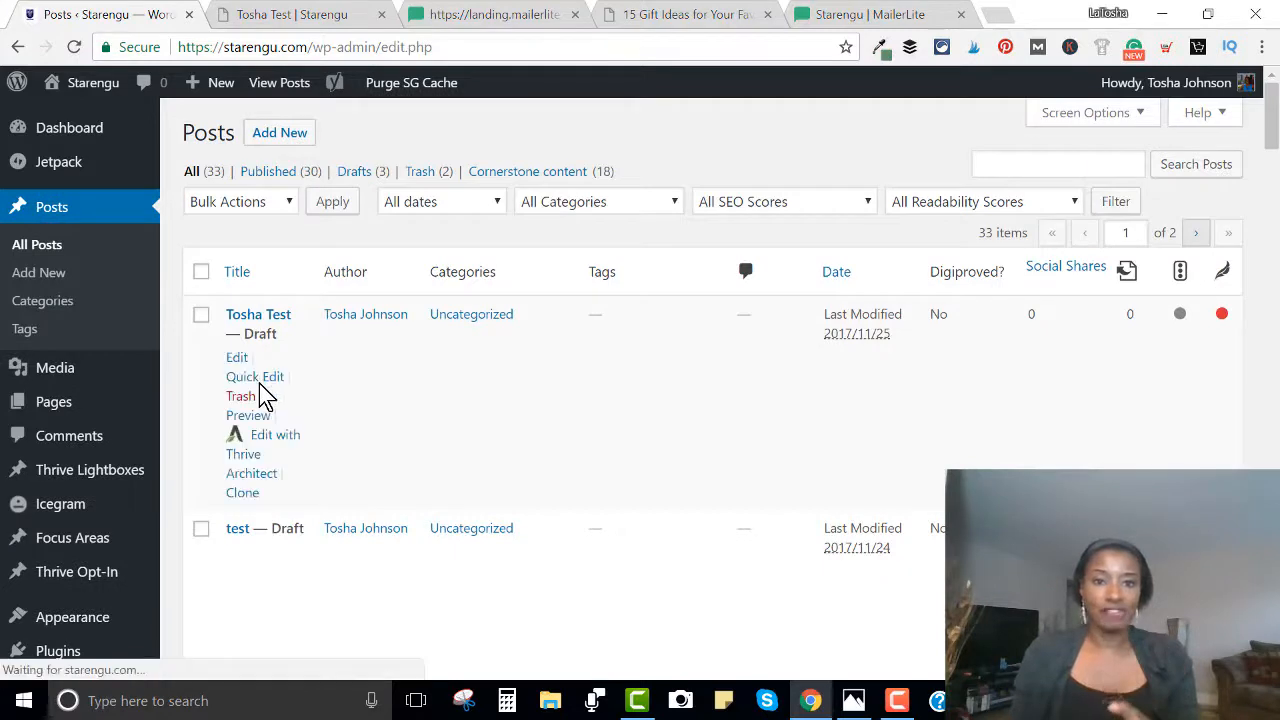
pyautogui.click(283, 441)
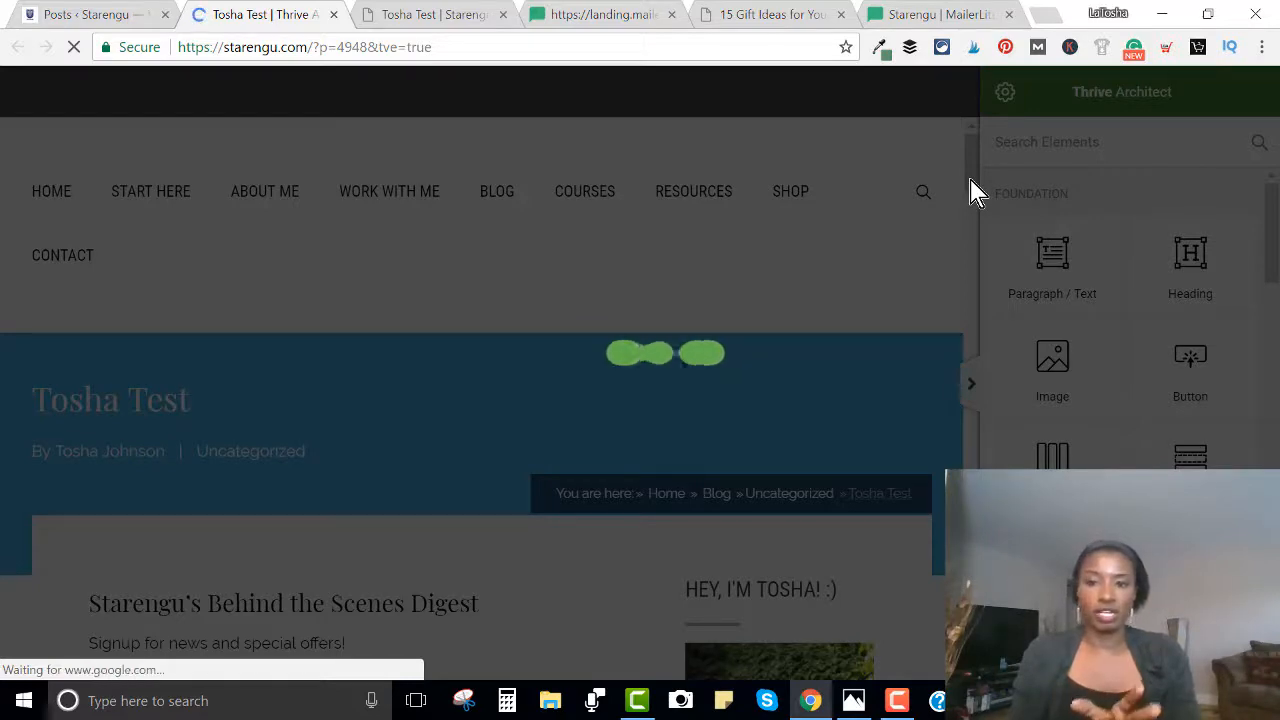
pyautogui.scroll(-6, 969, 189)
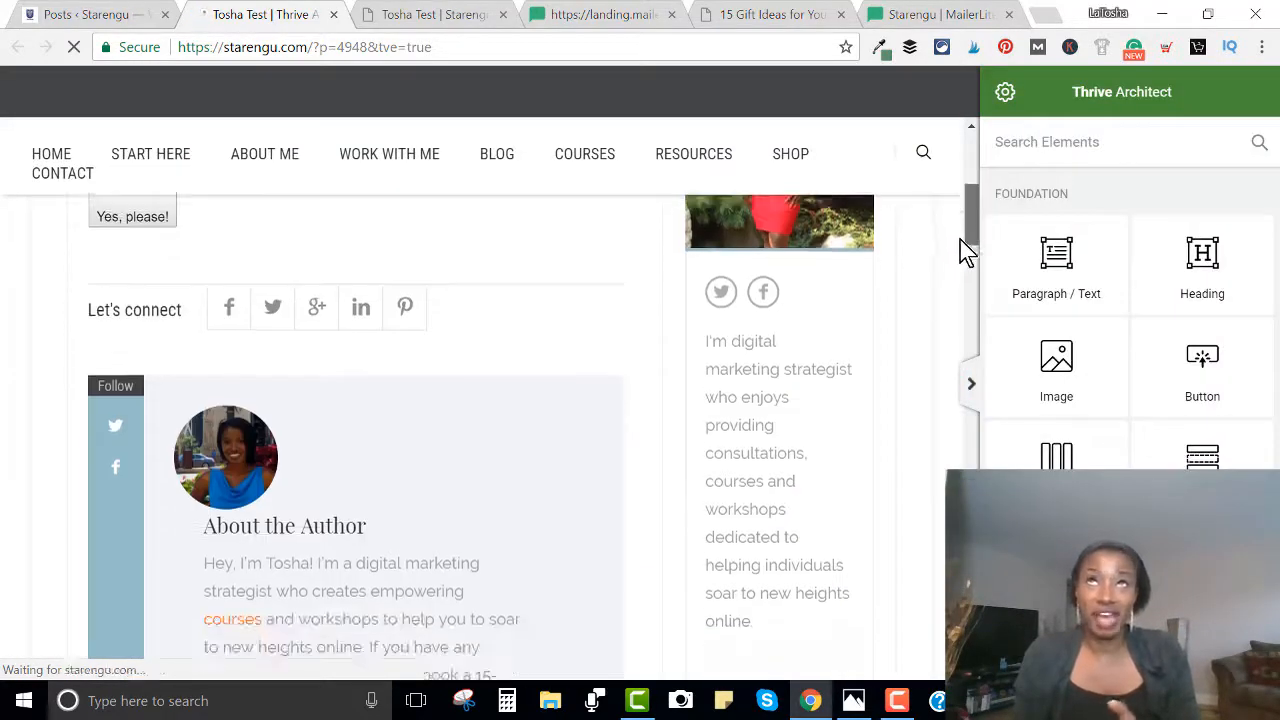
pyautogui.moveTo(975, 235); pyautogui.dragTo(957, 194)
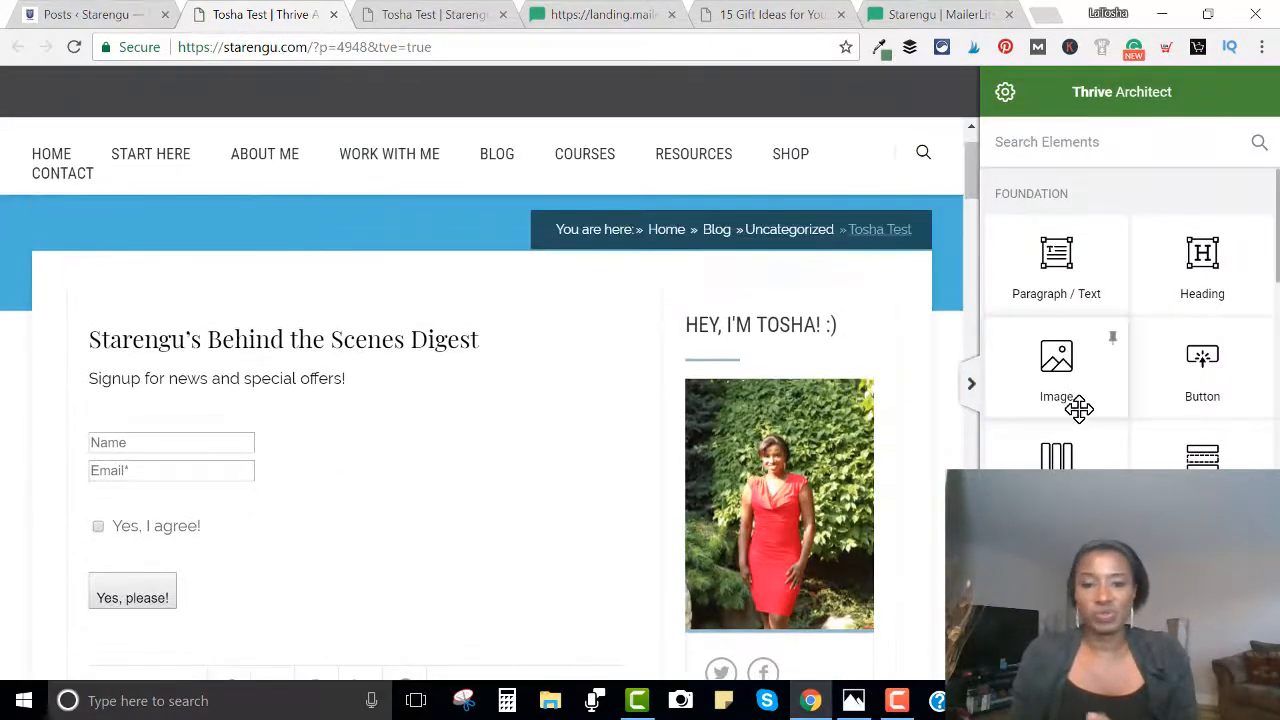
pyautogui.scroll(-2, 1080, 410)
pyautogui.scroll(-7, 1100, 450)
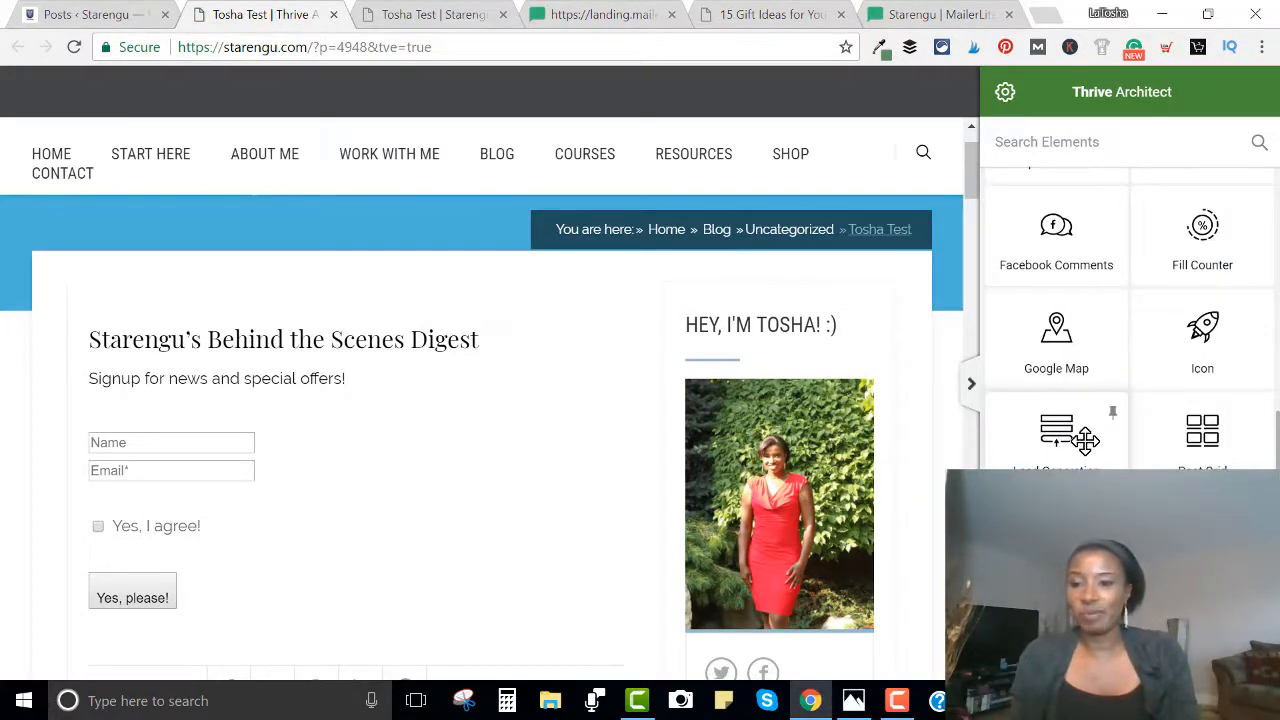
pyautogui.click(1085, 438)
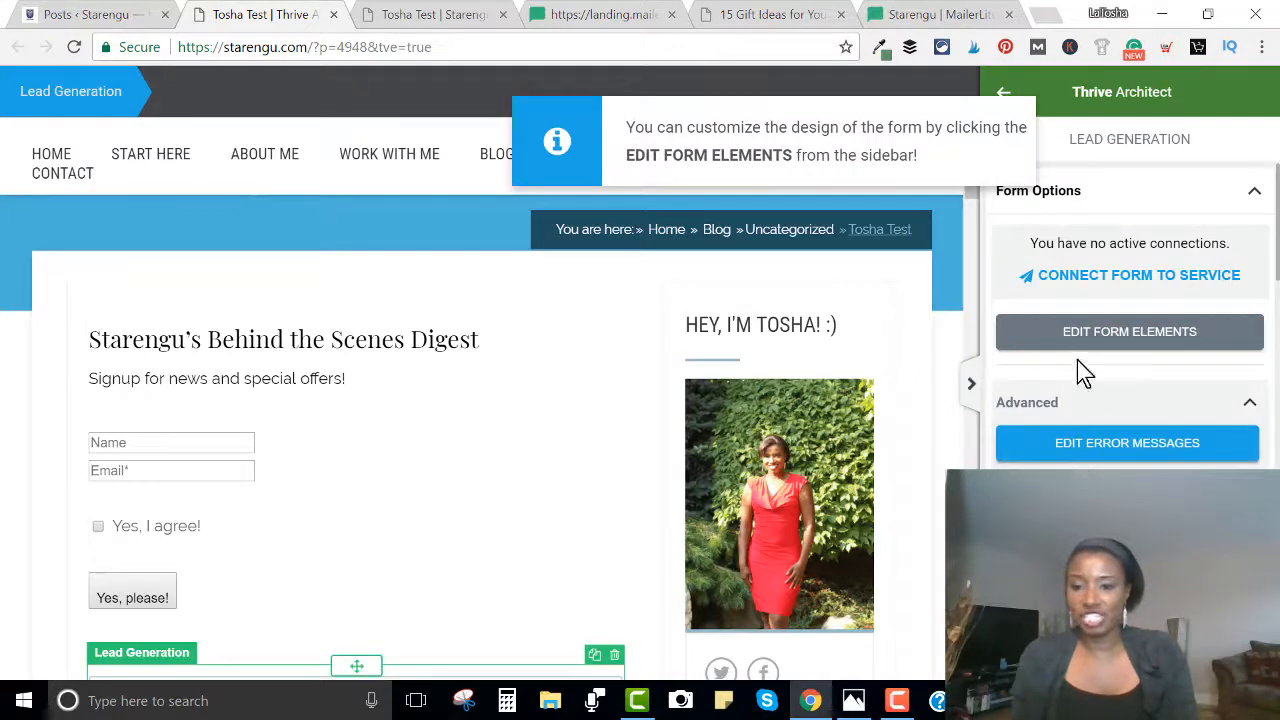
# Step: Check the form's Connect Form to Service options, then close the editor without saving
pyautogui.click(1104, 336)
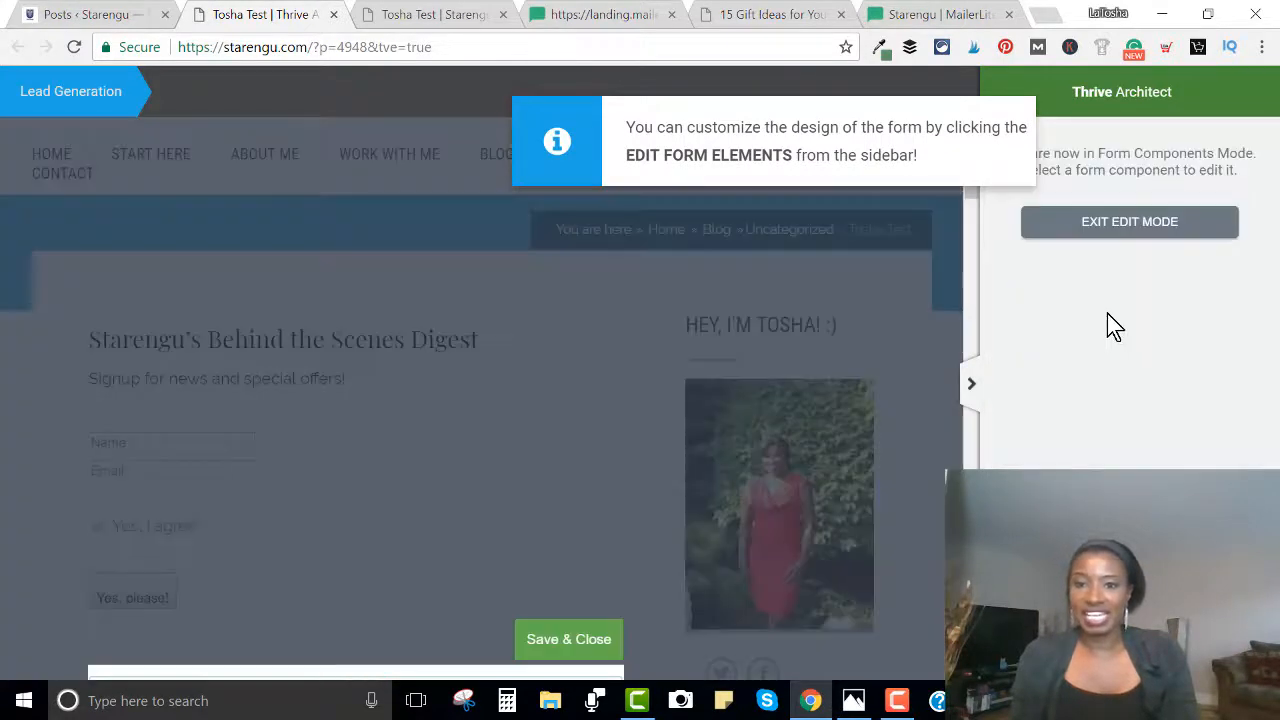
pyautogui.click(1134, 220)
pyautogui.click(1150, 287)
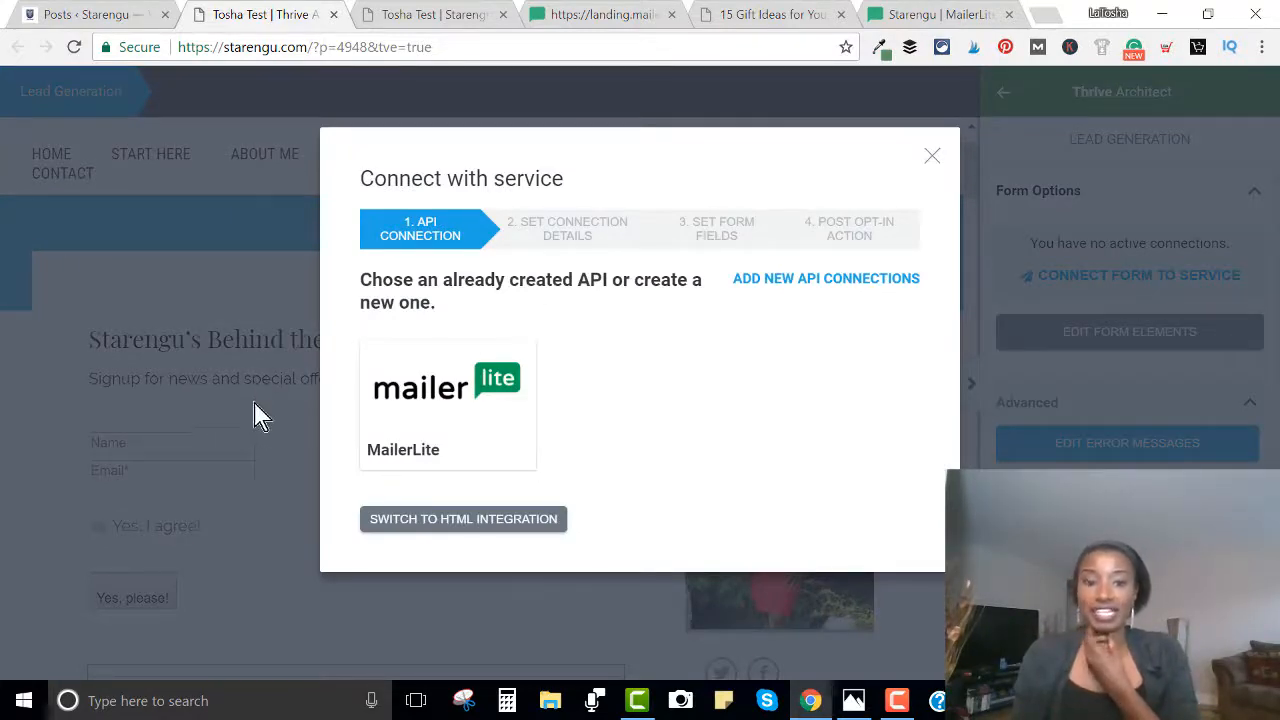
pyautogui.click(932, 158)
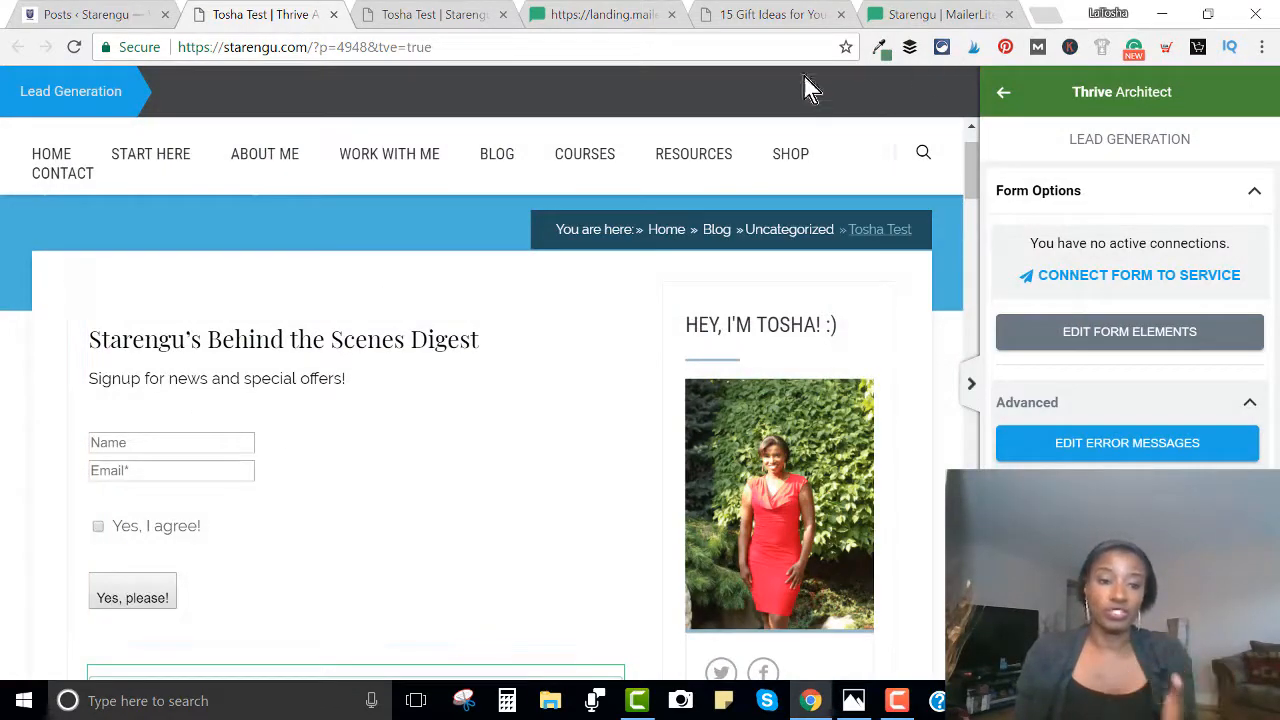
pyautogui.click(334, 15)
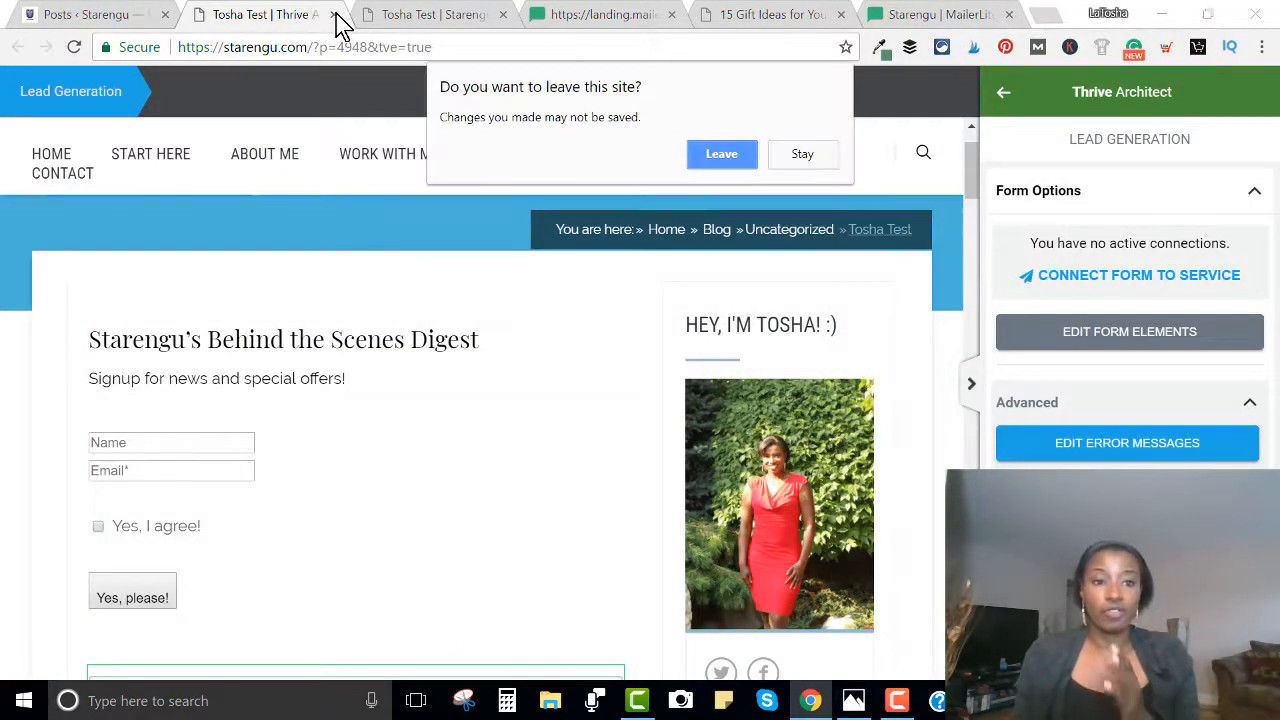
pyautogui.click(706, 161)
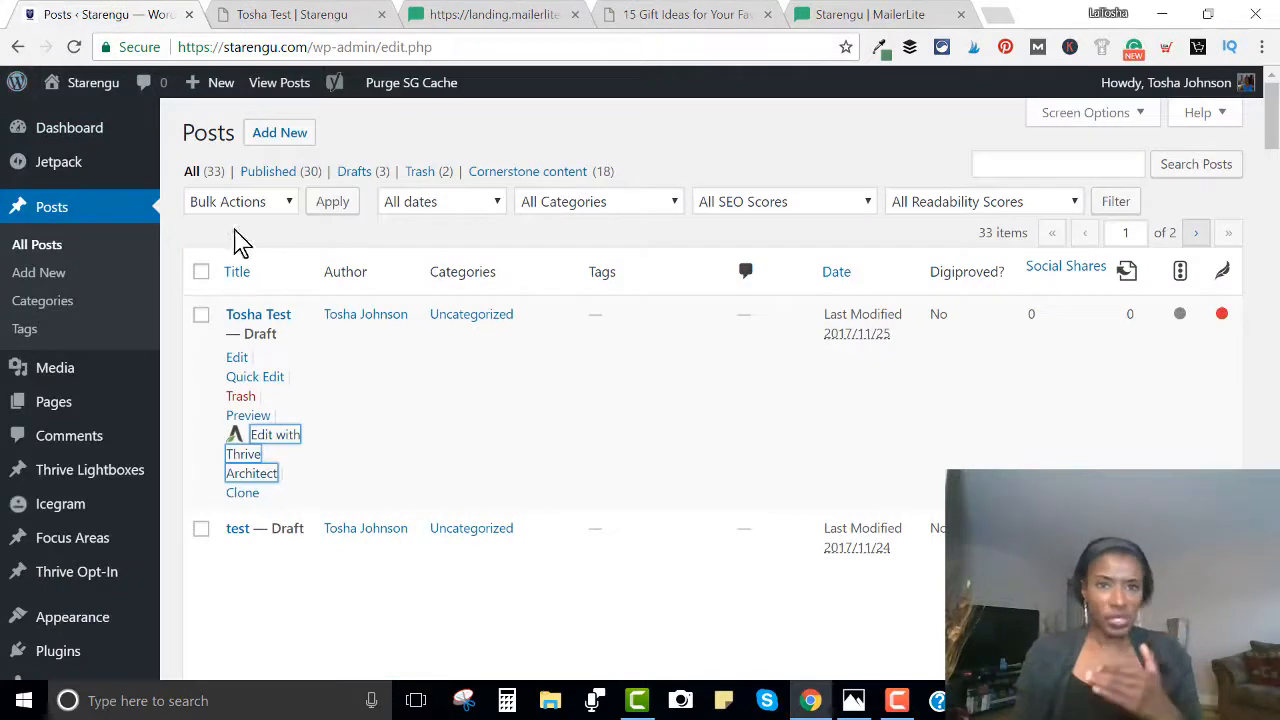
# Step: Open Tosha Test in the classic editor, inspect its signup form code in Text view, then review it in Visual
pyautogui.click(238, 357)
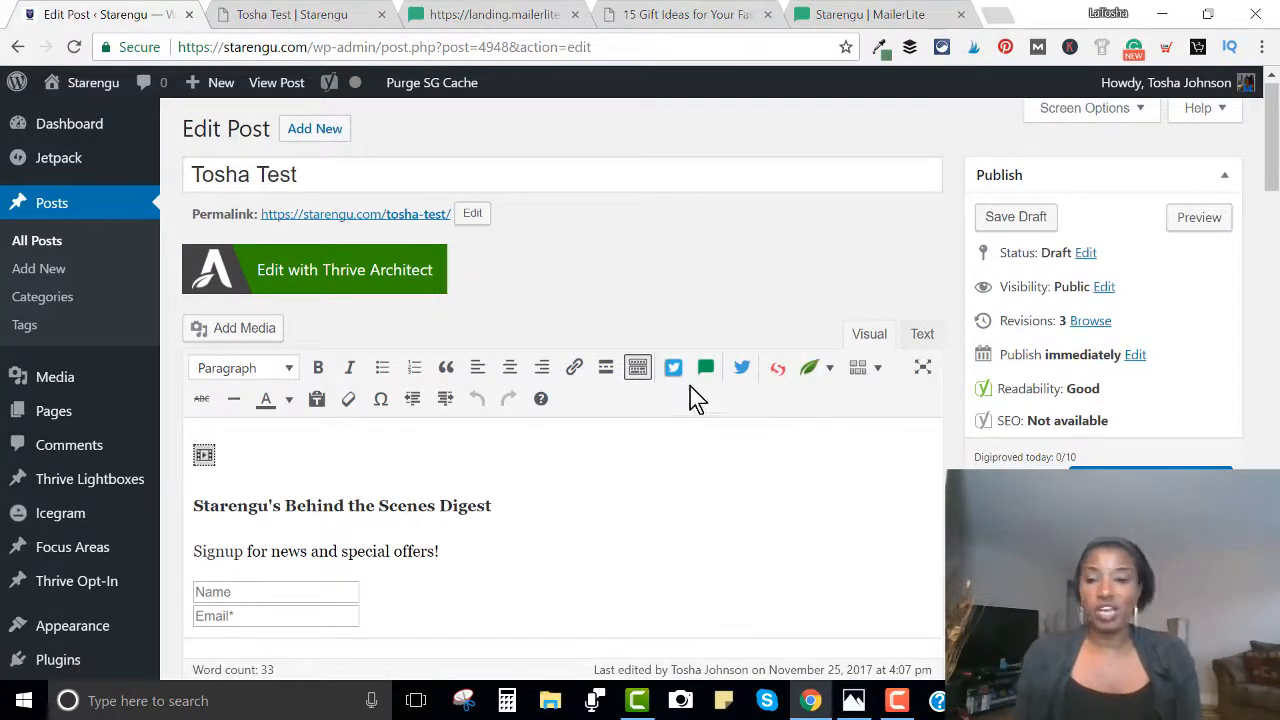
pyautogui.click(922, 334)
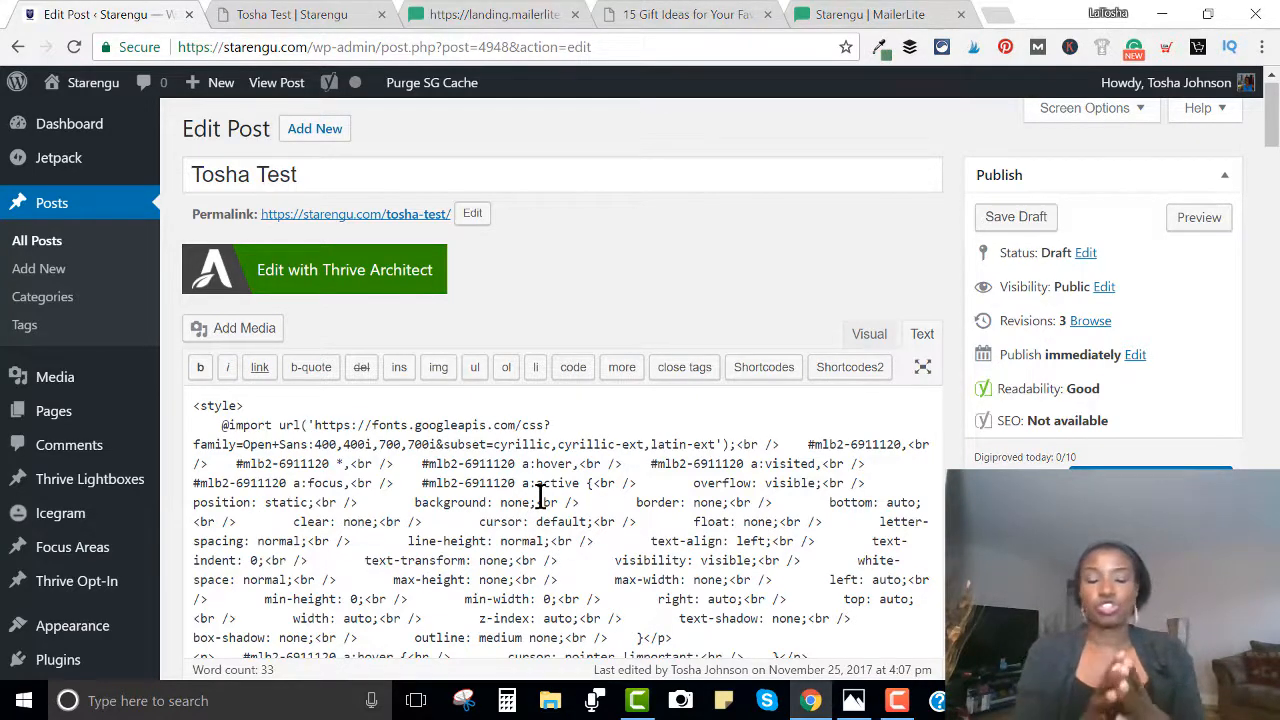
pyautogui.click(870, 336)
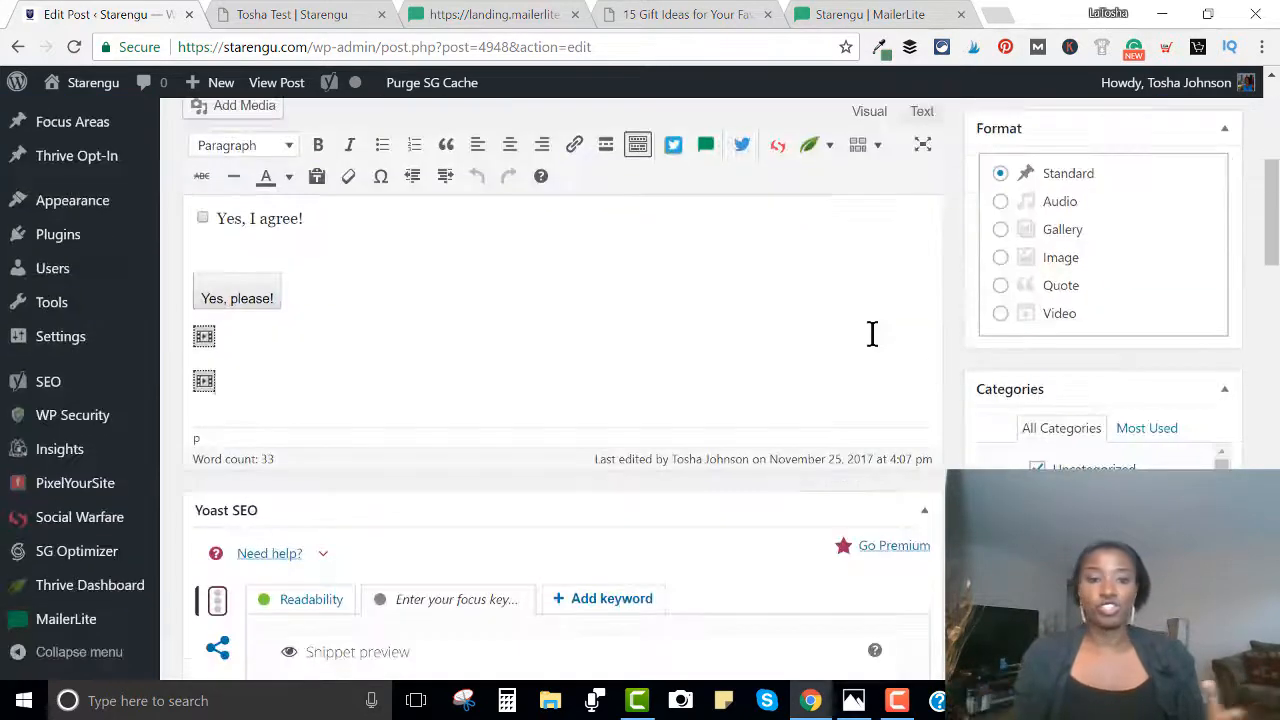
pyautogui.scroll(5, 720, 354)
pyautogui.scroll(2, 605, 422)
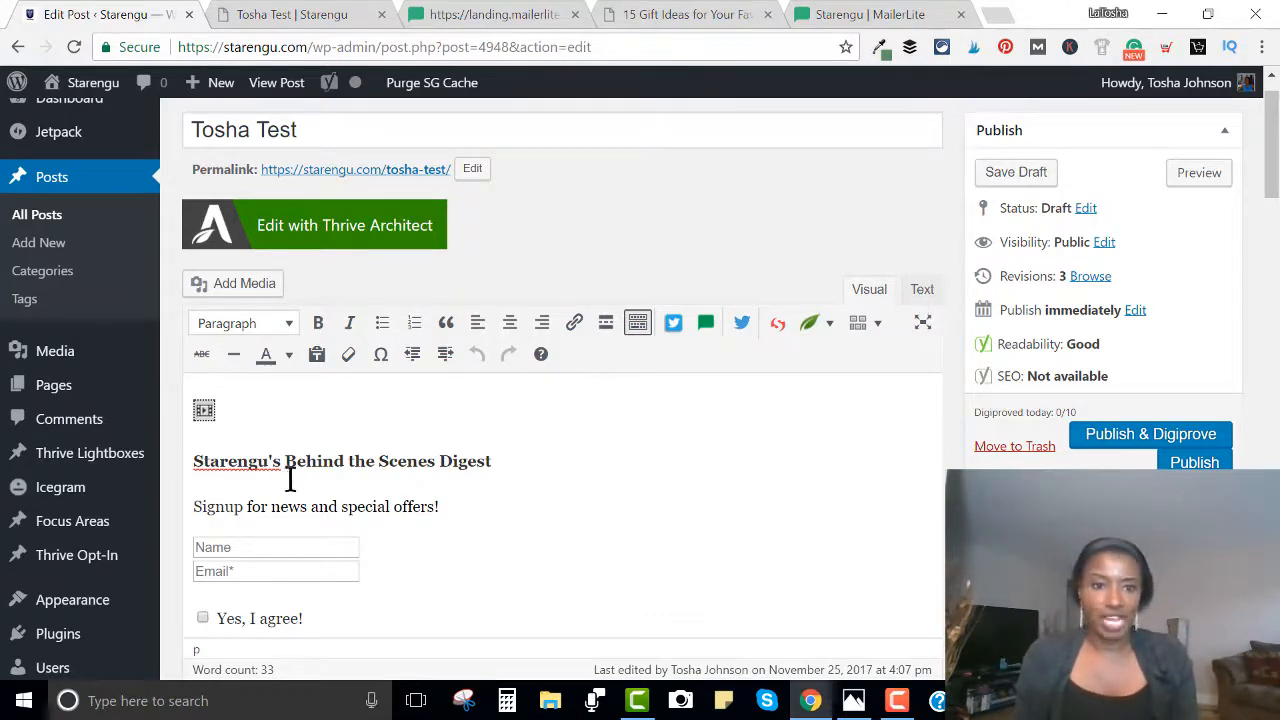
pyautogui.scroll(-3, 282, 552)
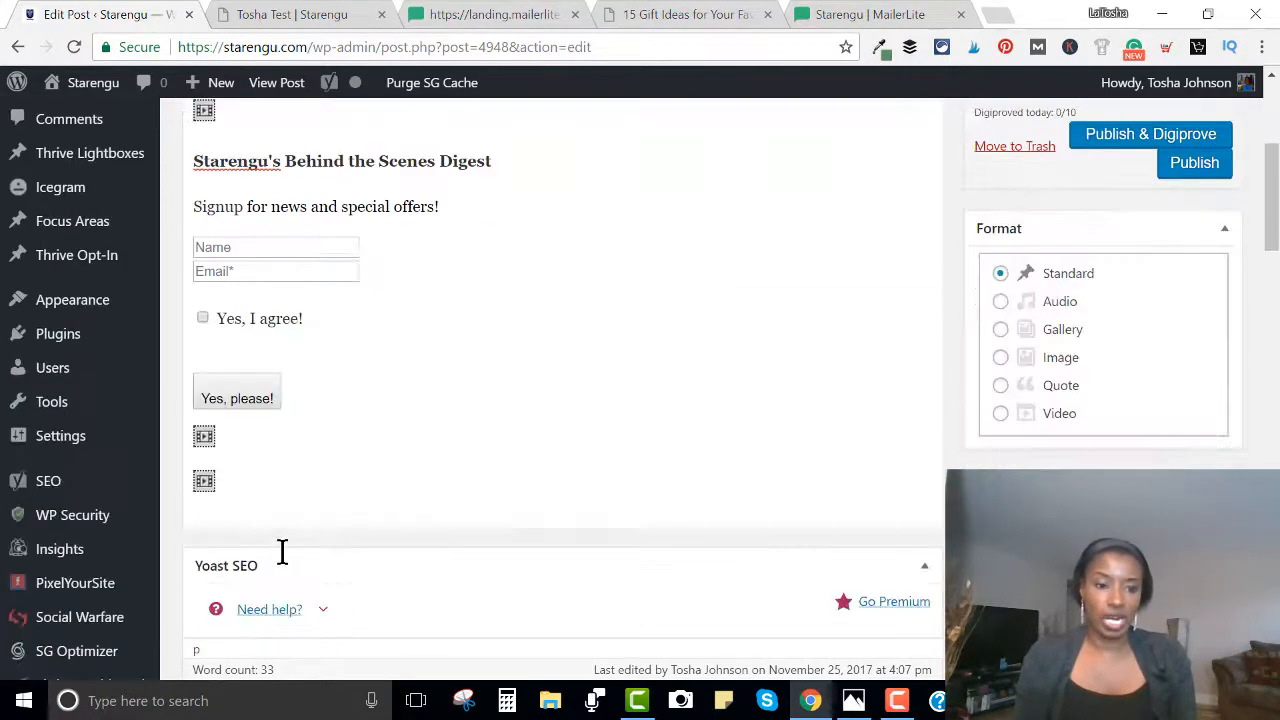
pyautogui.scroll(-2, 289, 560)
# Step: Switch to MailerLite and open the Forms overview listing the 23 embedded forms
pyautogui.moveTo(140, 619)
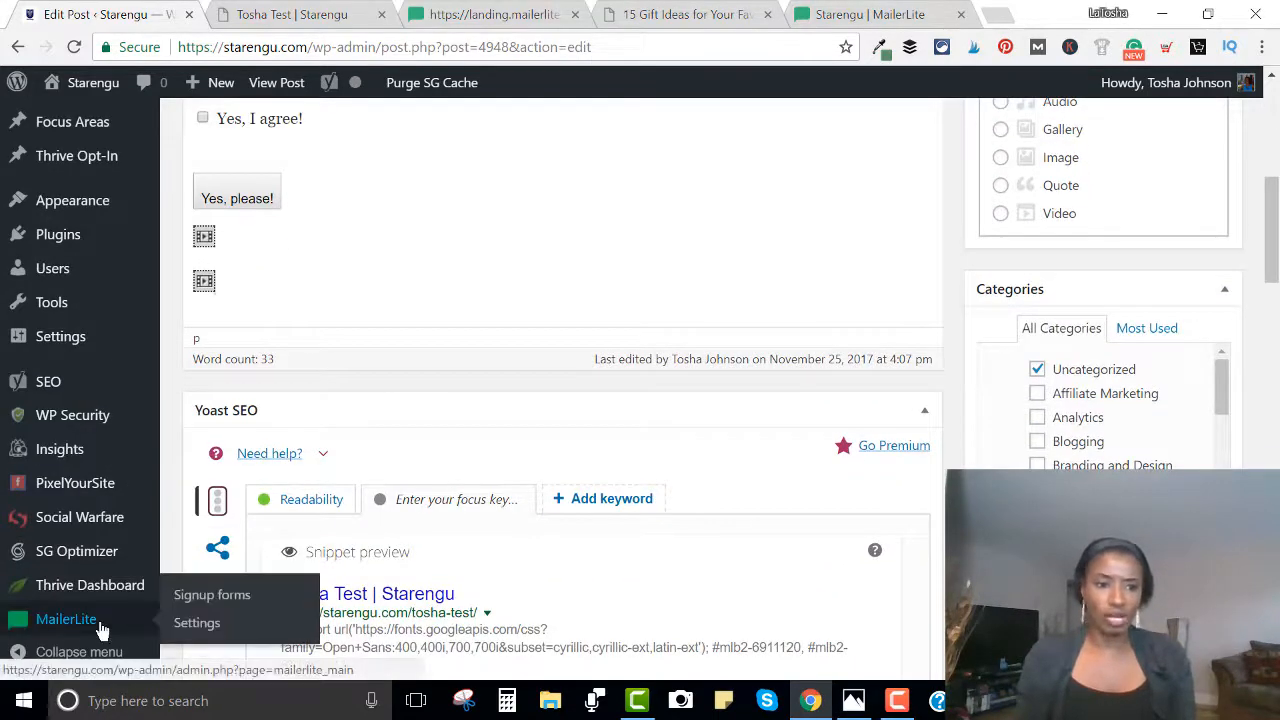
pyautogui.click(205, 594)
pyautogui.click(858, 16)
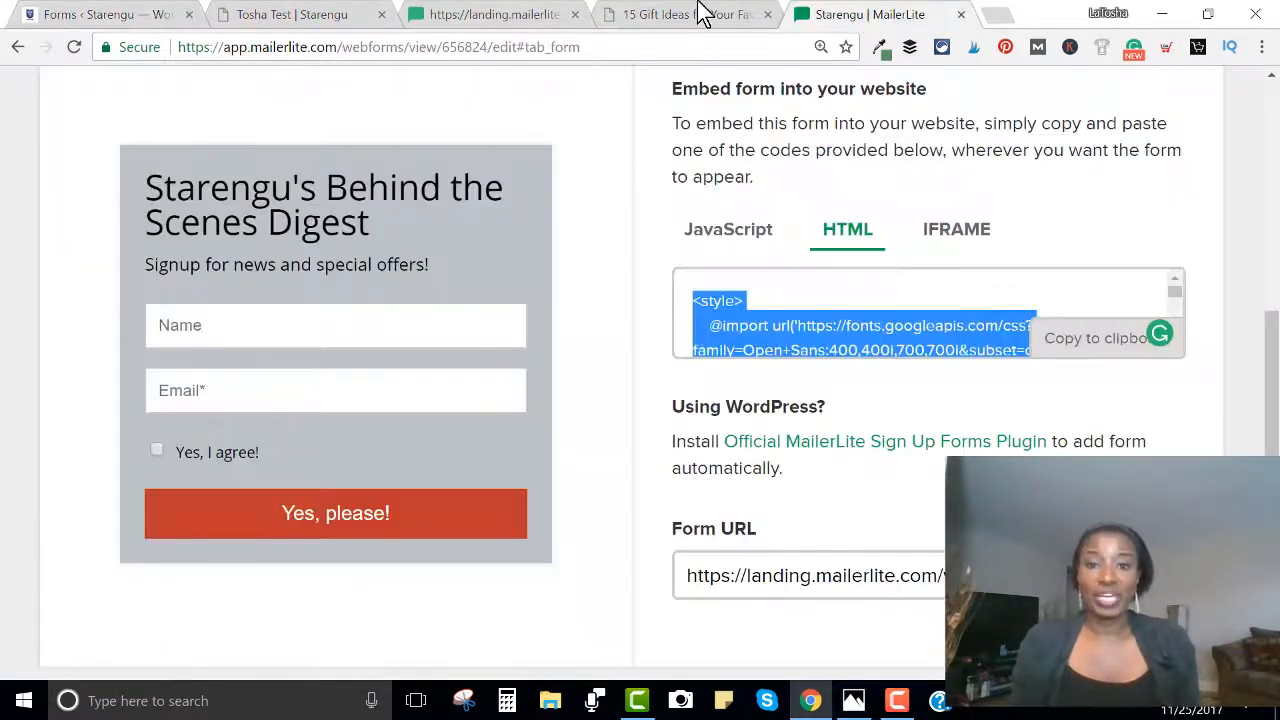
pyautogui.scroll(5, 737, 277)
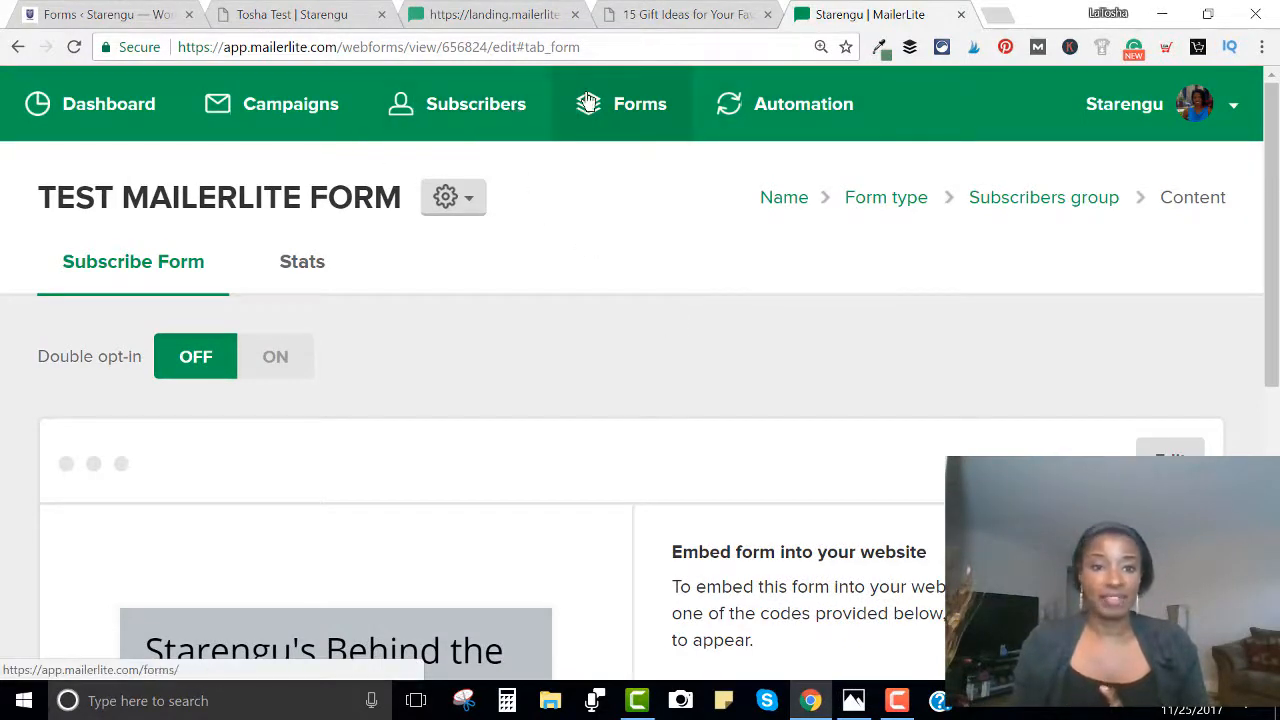
pyautogui.click(137, 118)
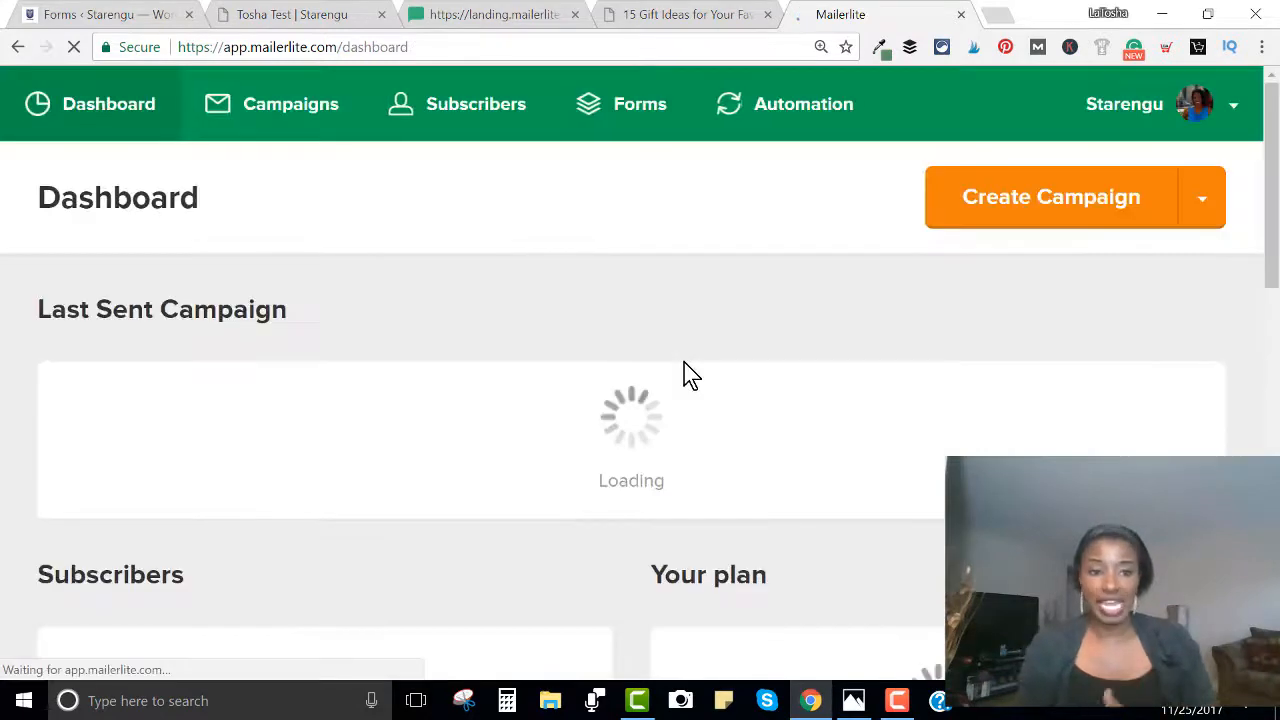
pyautogui.click(588, 102)
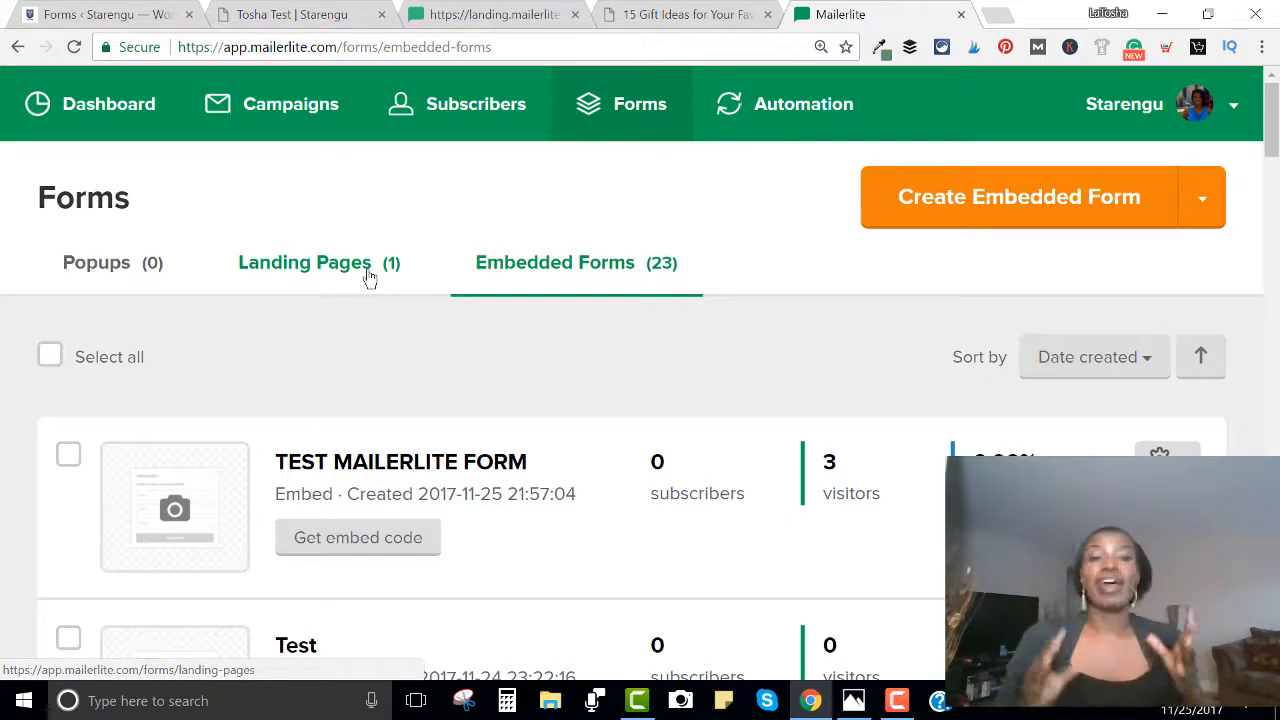
# Step: Create a new landing page named 'TEST Landing page'
pyautogui.click(366, 276)
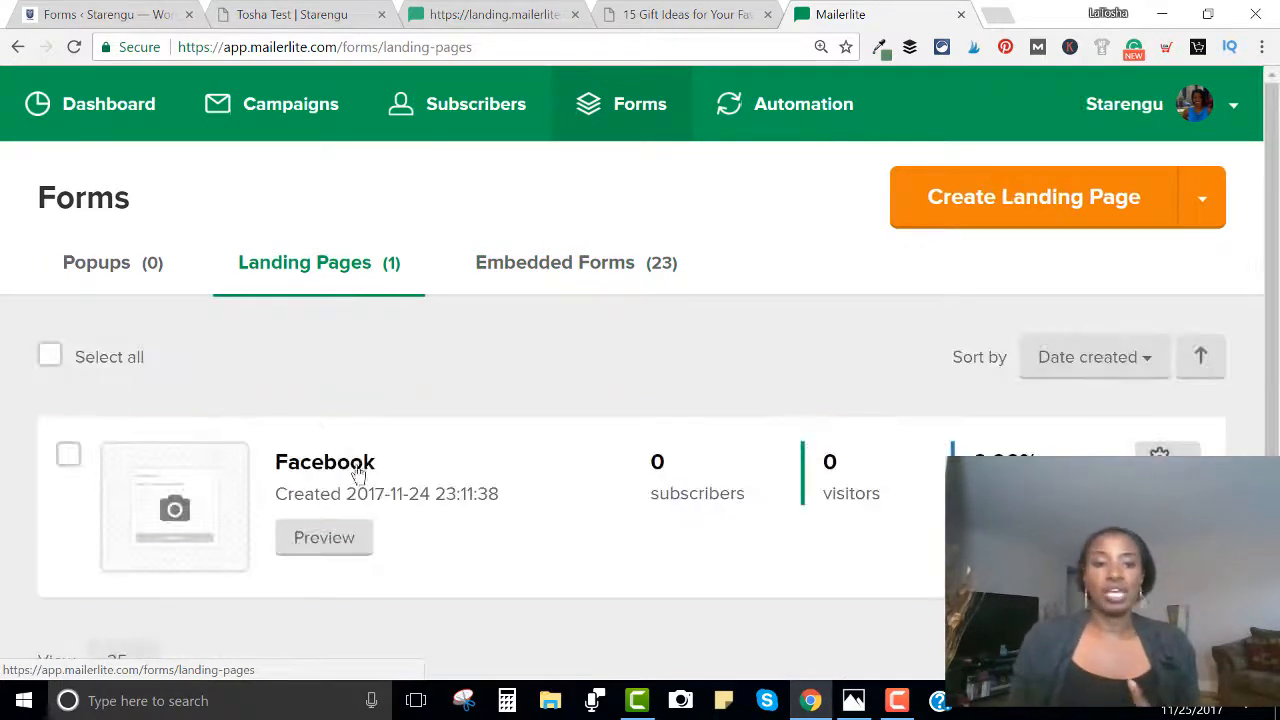
pyautogui.click(1023, 204)
pyautogui.click(281, 430)
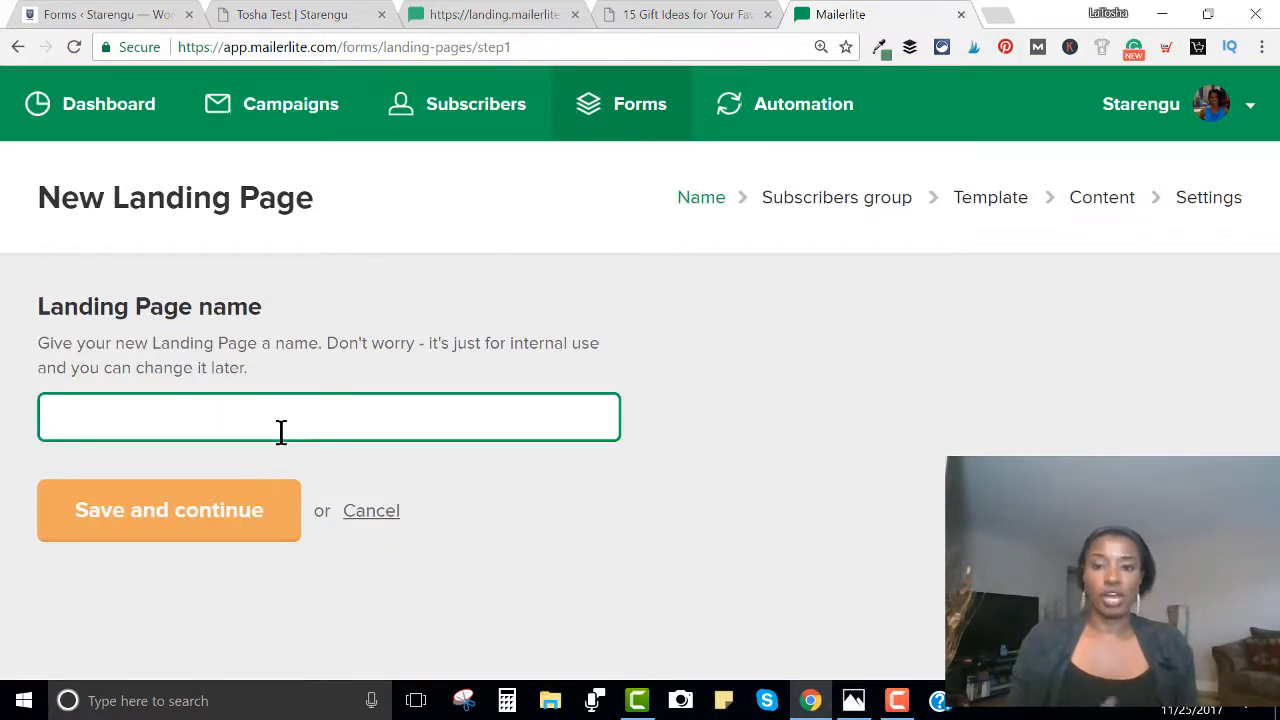
pyautogui.write('TEst')
pyautogui.press('BackSpace')
pyautogui.press('BackSpace')
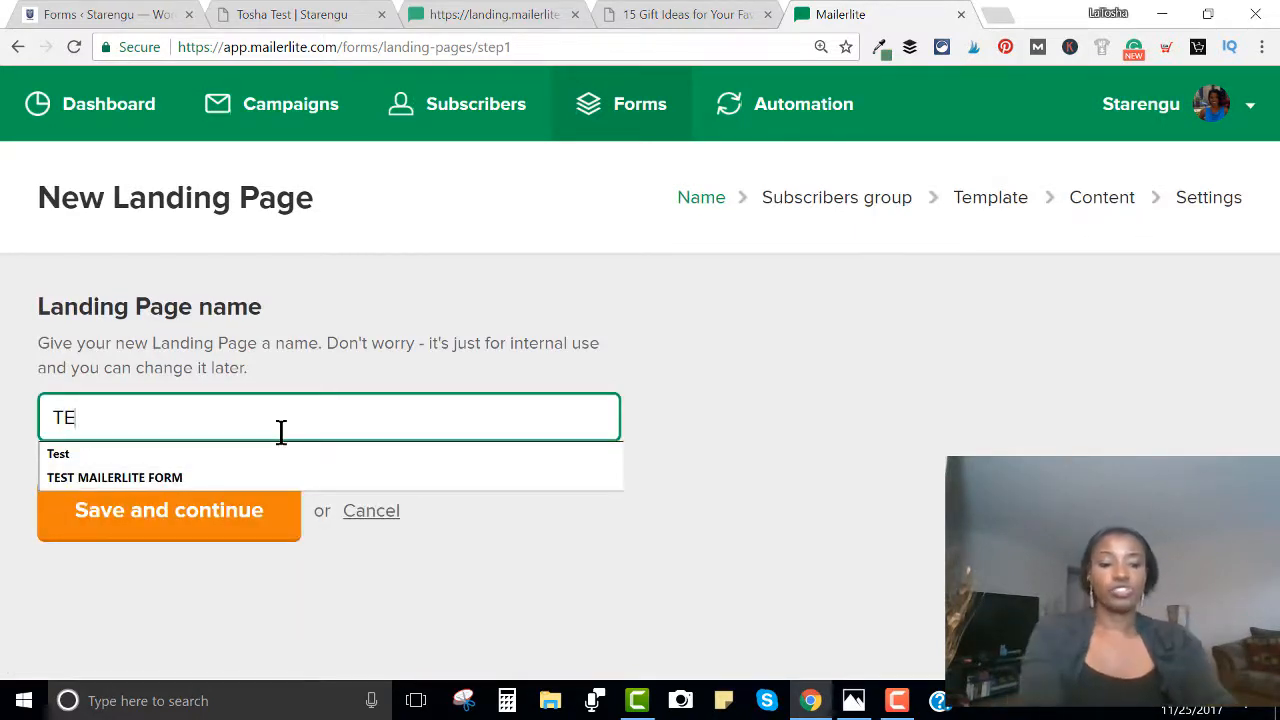
pyautogui.write('ST Landing page')
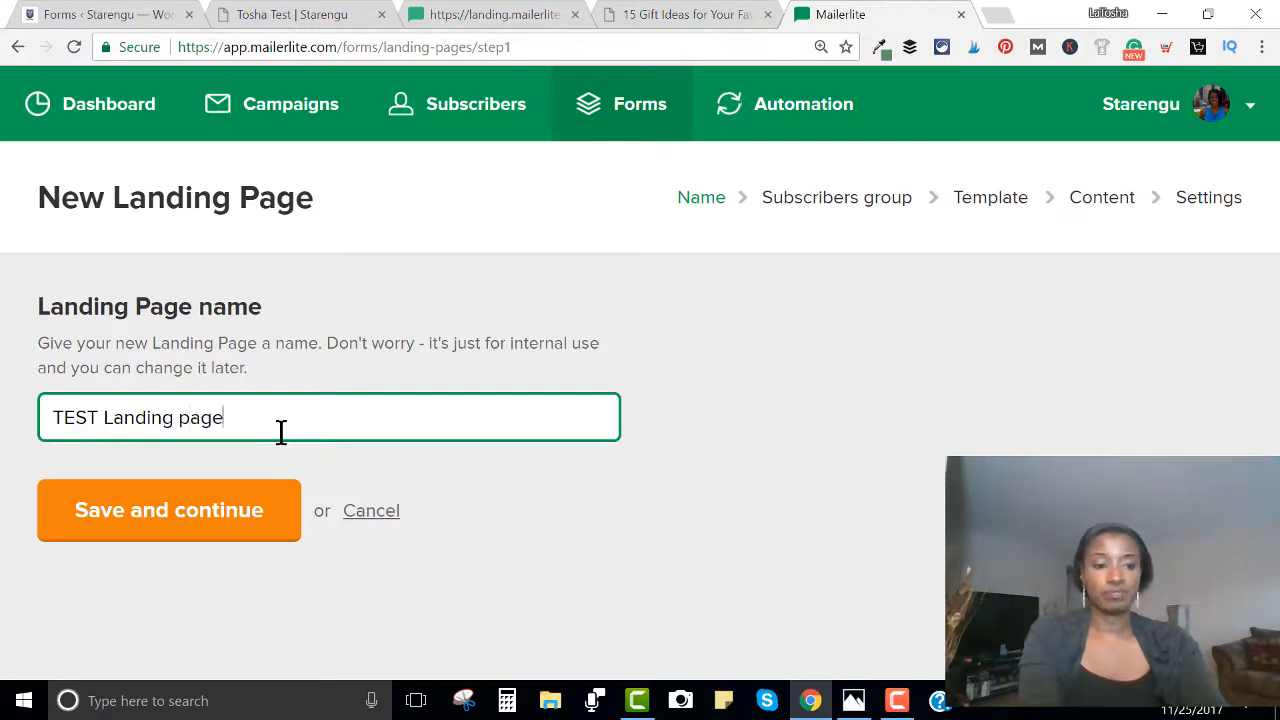
pyautogui.click(218, 526)
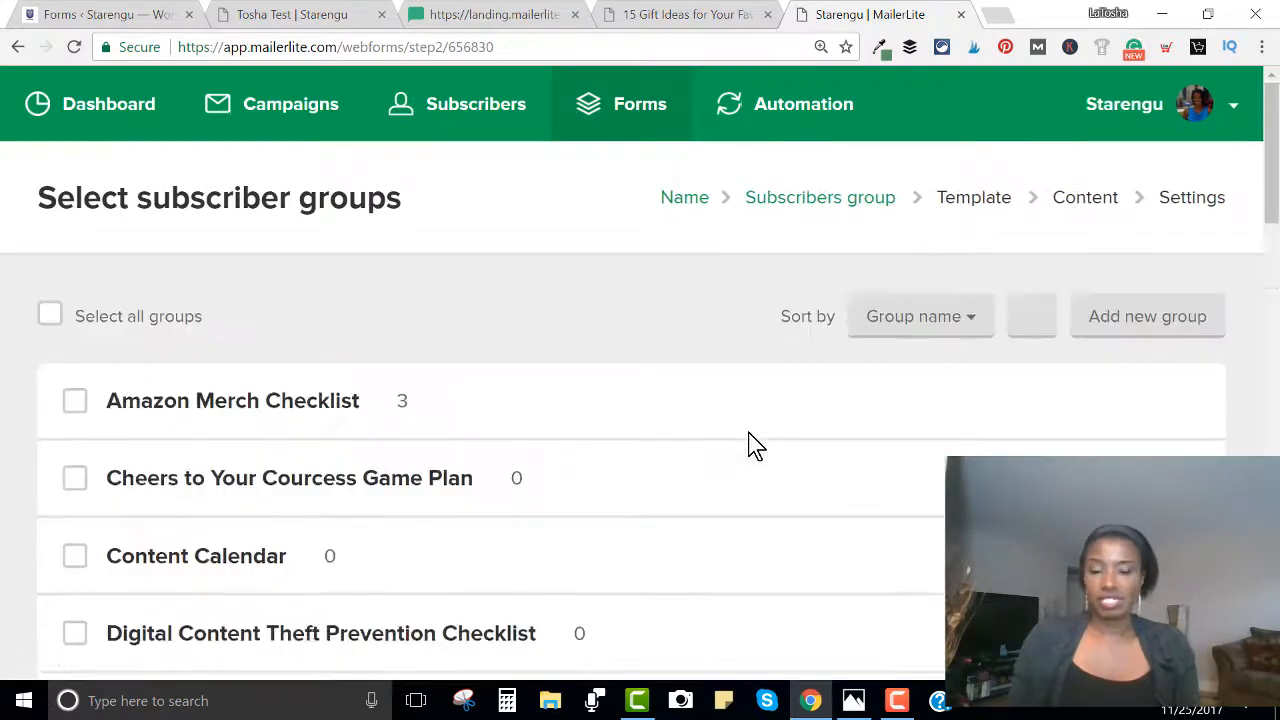
# Step: Assign the landing page to the Test subscriber group and continue to templates
pyautogui.scroll(-10, 755, 445)
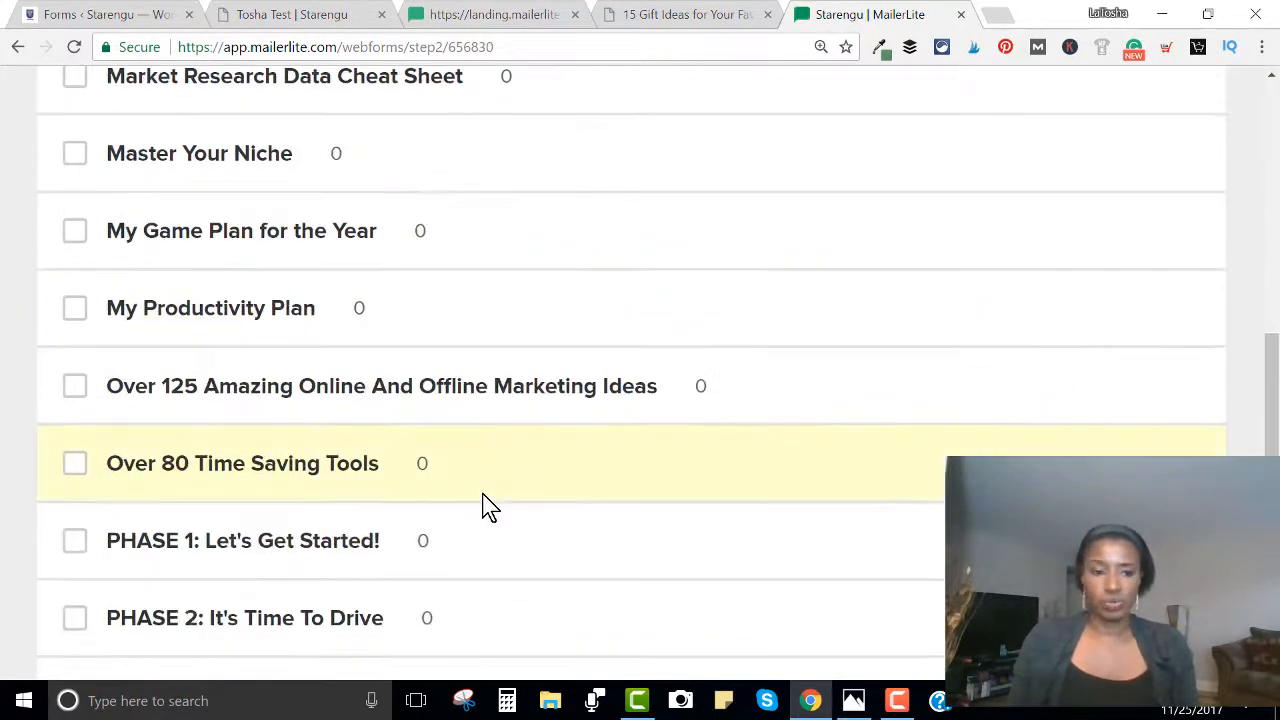
pyautogui.scroll(-8, 487, 508)
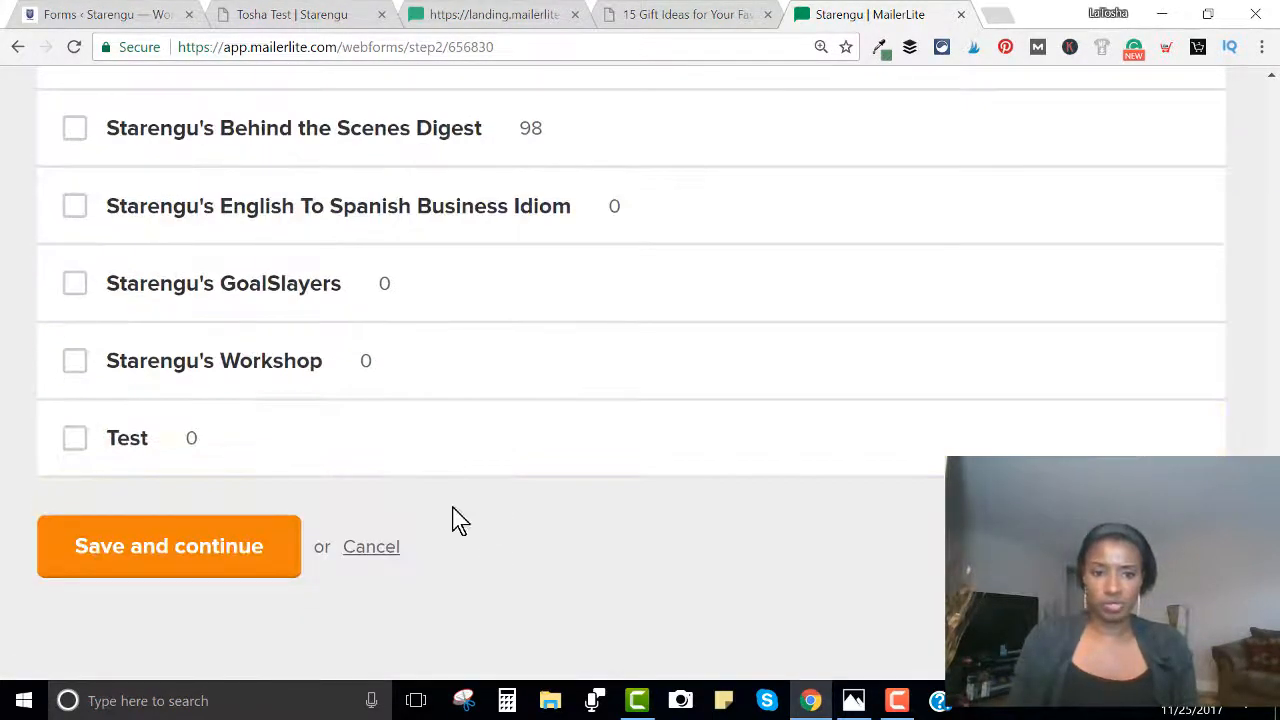
pyautogui.click(115, 440)
pyautogui.click(165, 546)
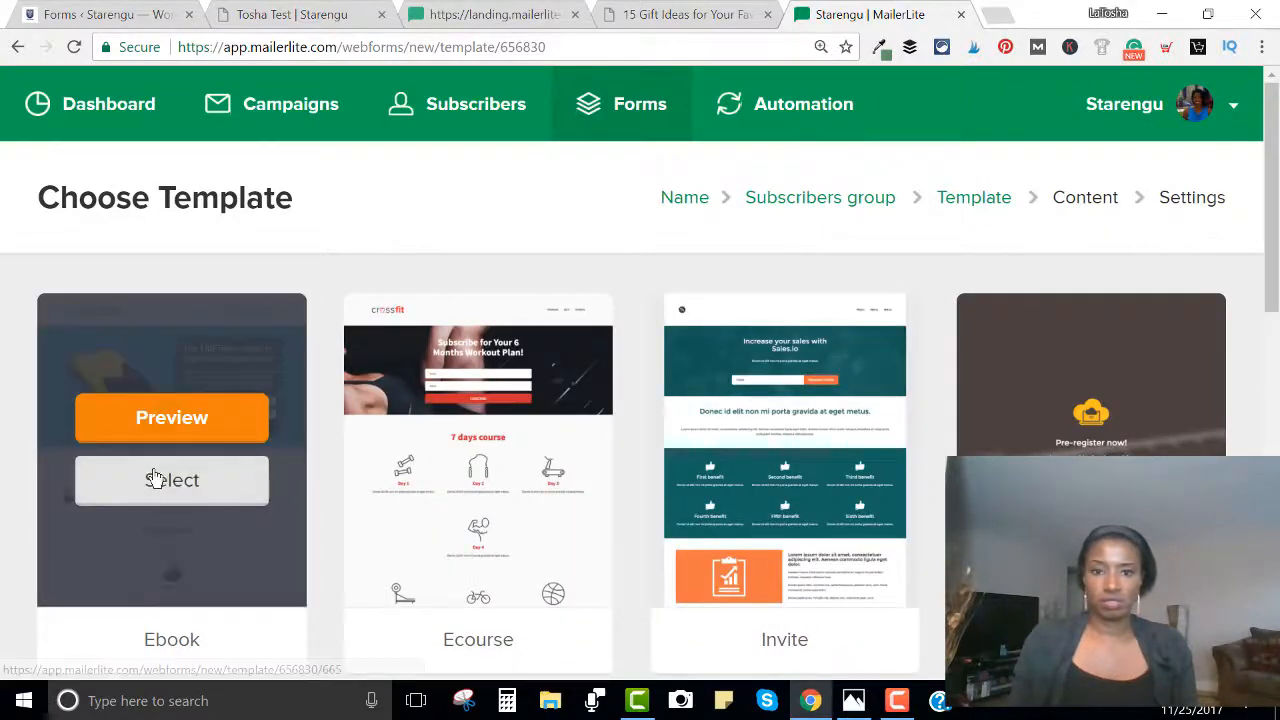
# Step: Apply the Prelaunch template, check the 'Thank you!' success page, and finish the content step
pyautogui.scroll(-1, 200, 465)
pyautogui.scroll(-1, 594, 363)
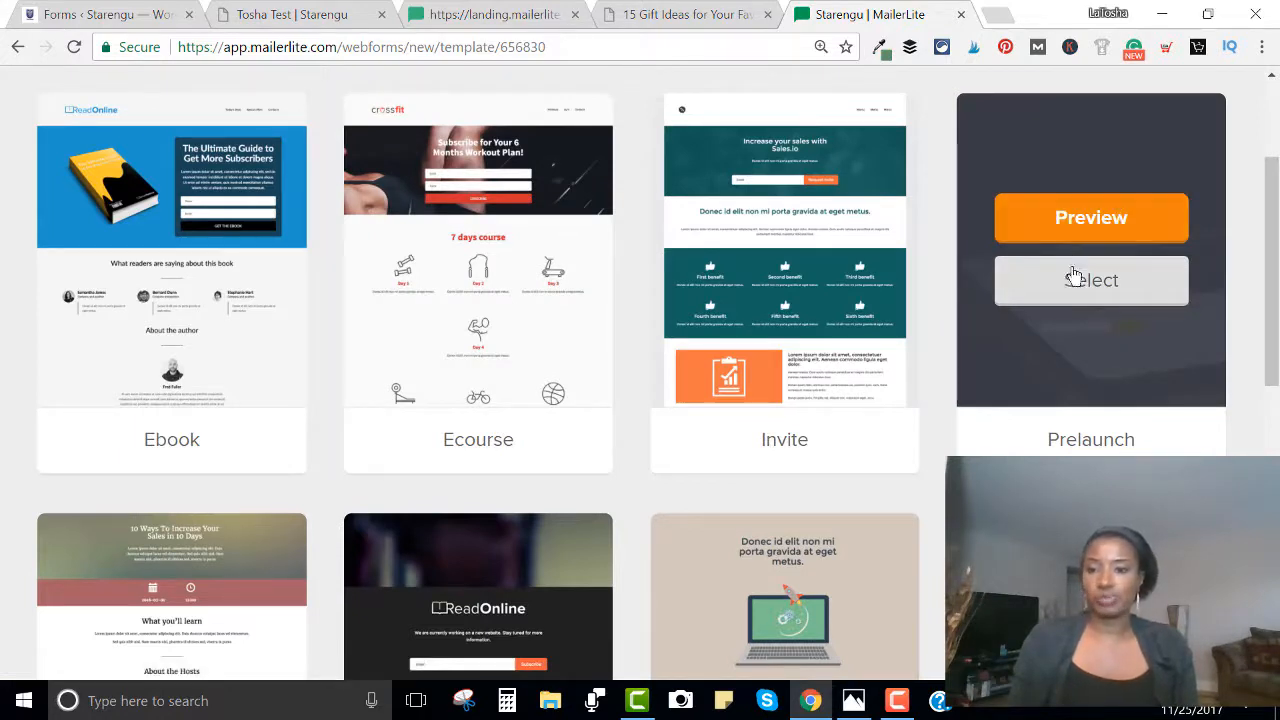
pyautogui.click(1100, 285)
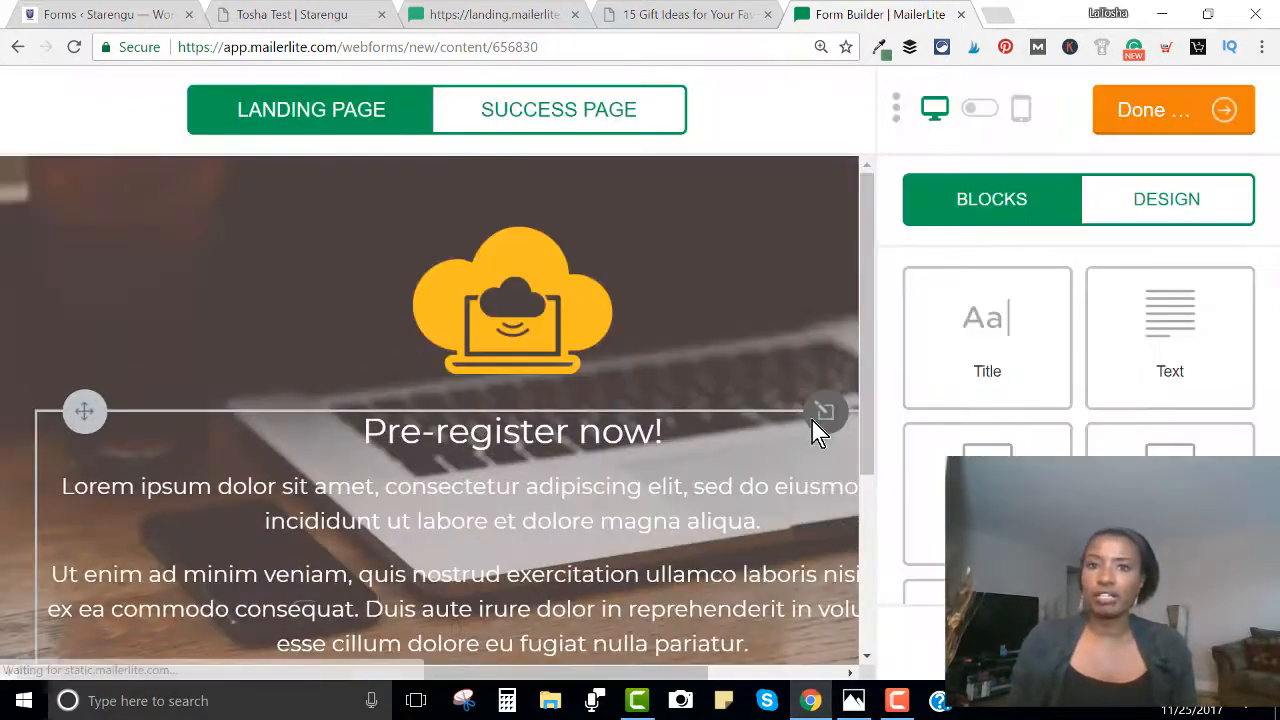
pyautogui.scroll(-1, 449, 392)
pyautogui.scroll(-3, 449, 392)
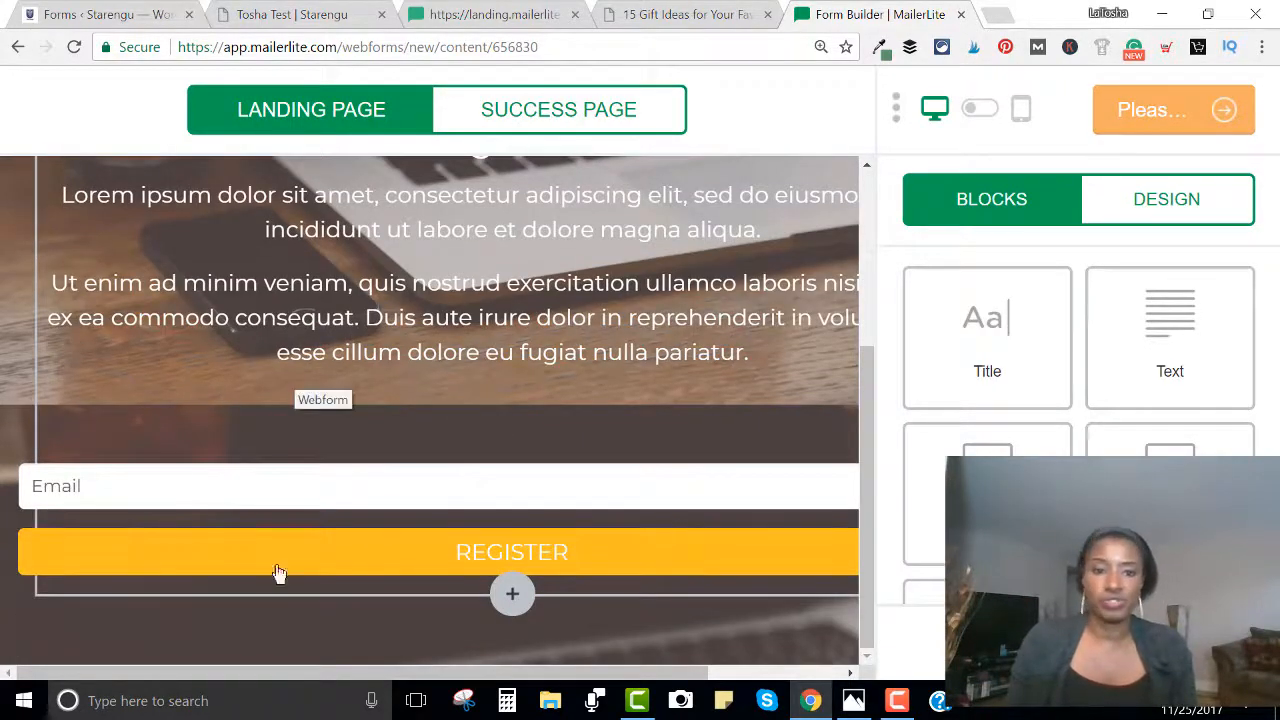
pyautogui.scroll(4, 432, 420)
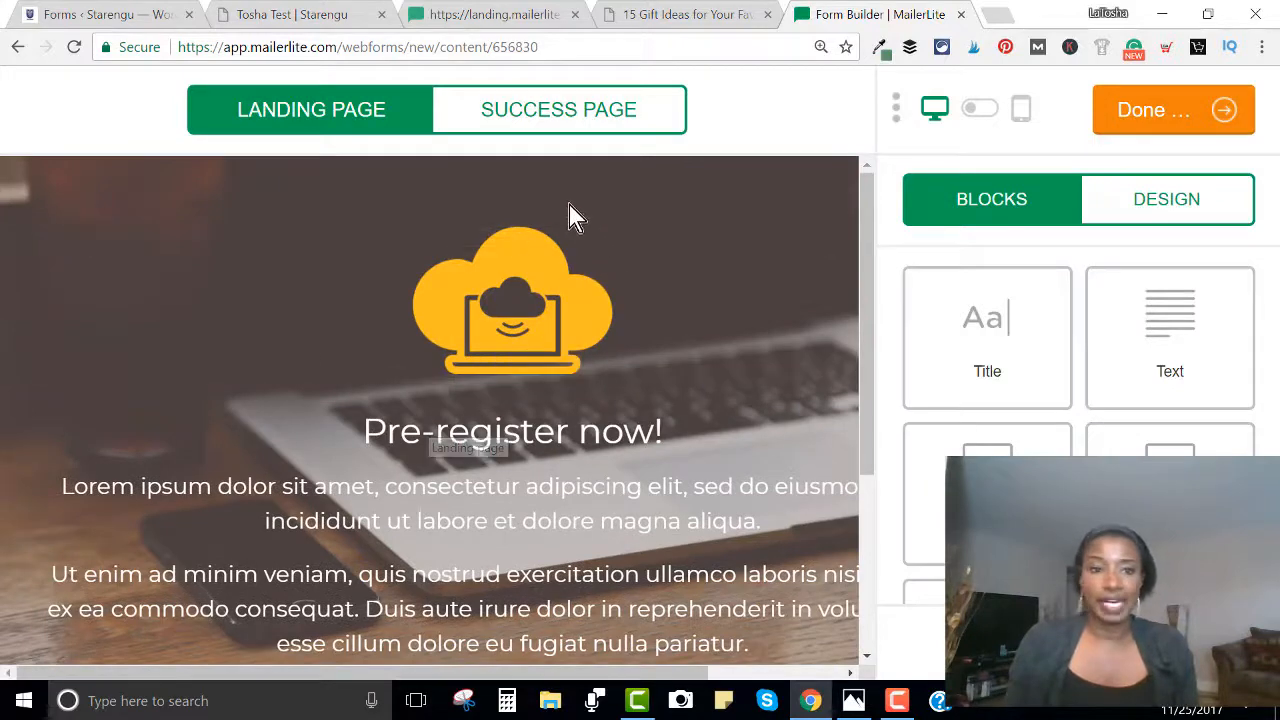
pyautogui.click(609, 128)
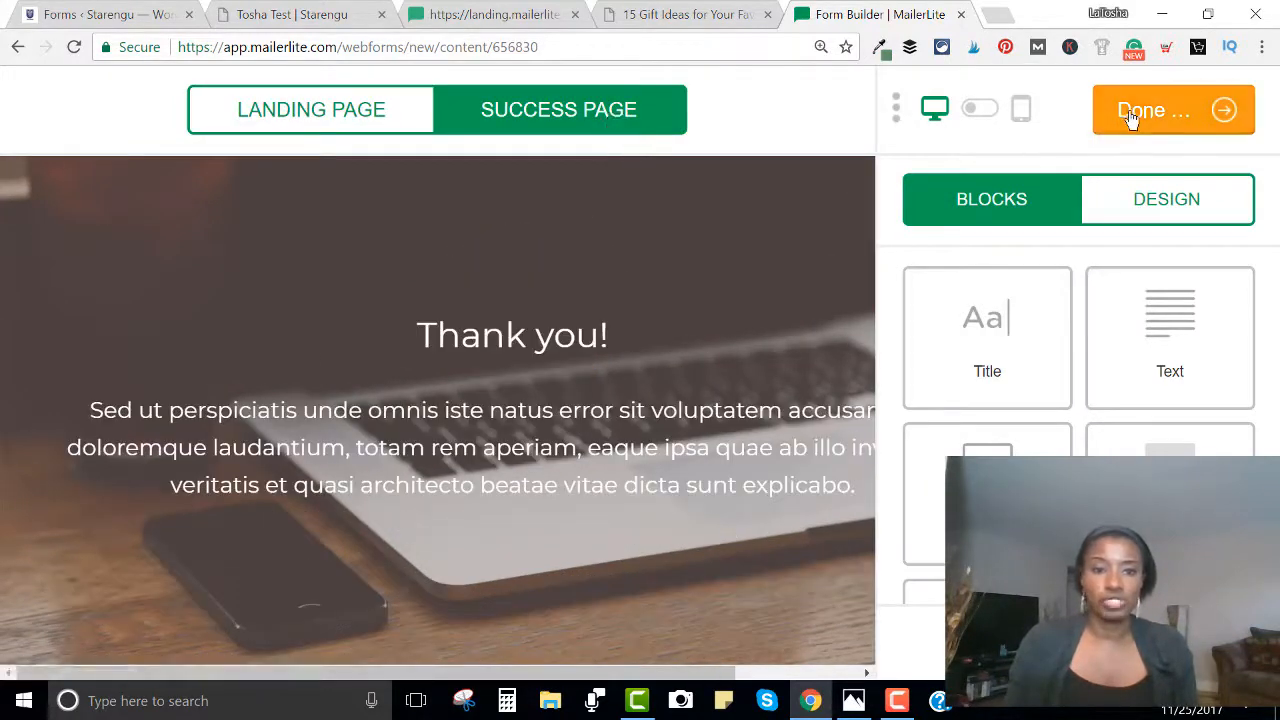
pyautogui.click(1211, 113)
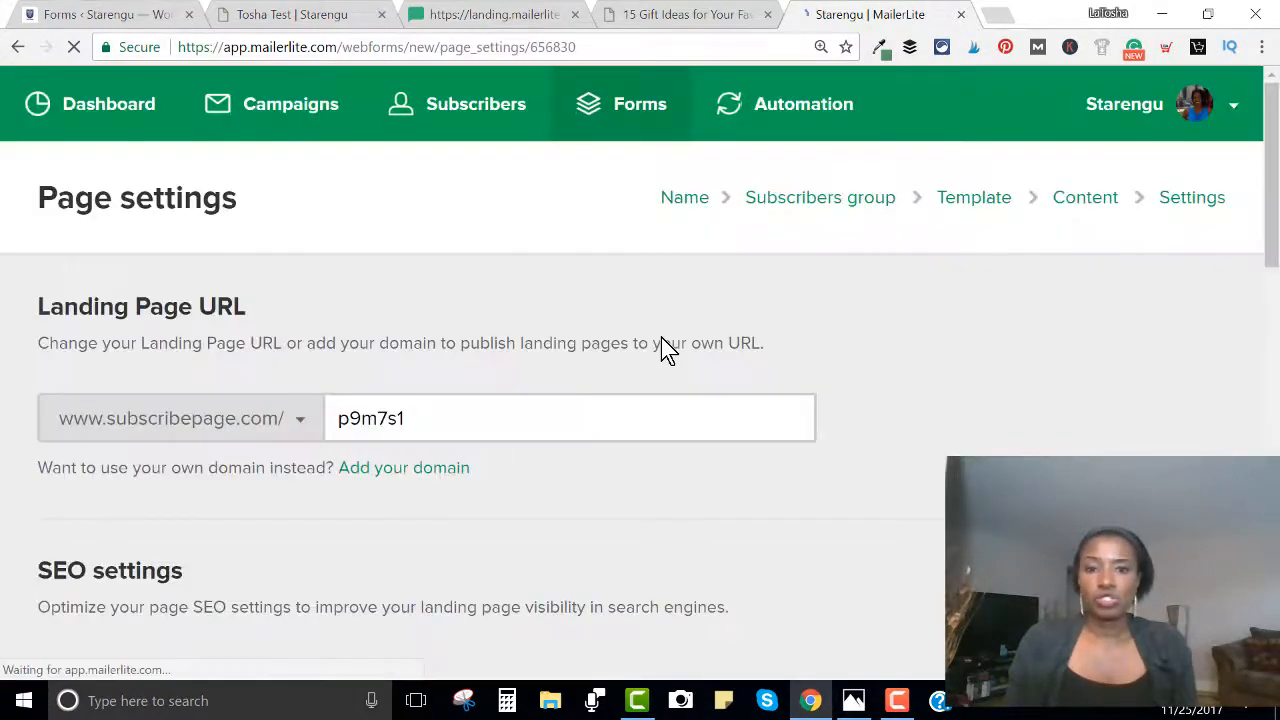
# Step: Replace the random URL ending p9m7s1 with Starengu
pyautogui.scroll(-1, 668, 349)
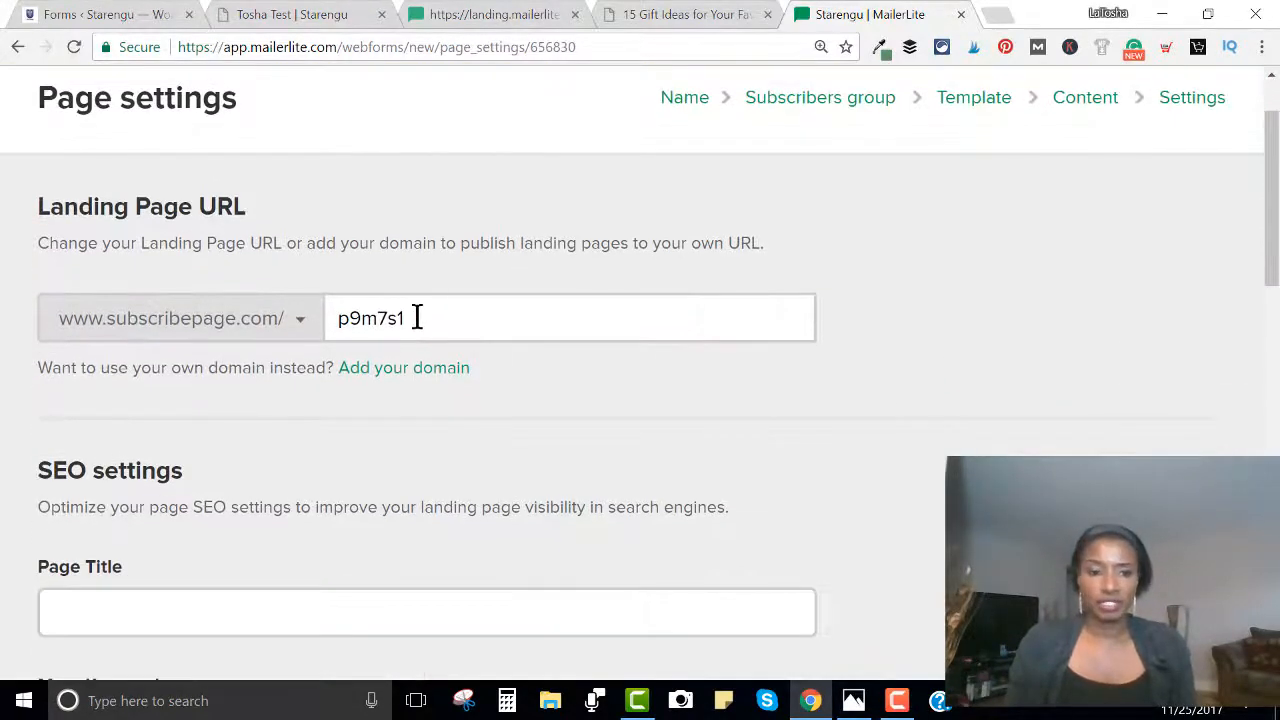
pyautogui.moveTo(417, 318); pyautogui.dragTo(336, 320)
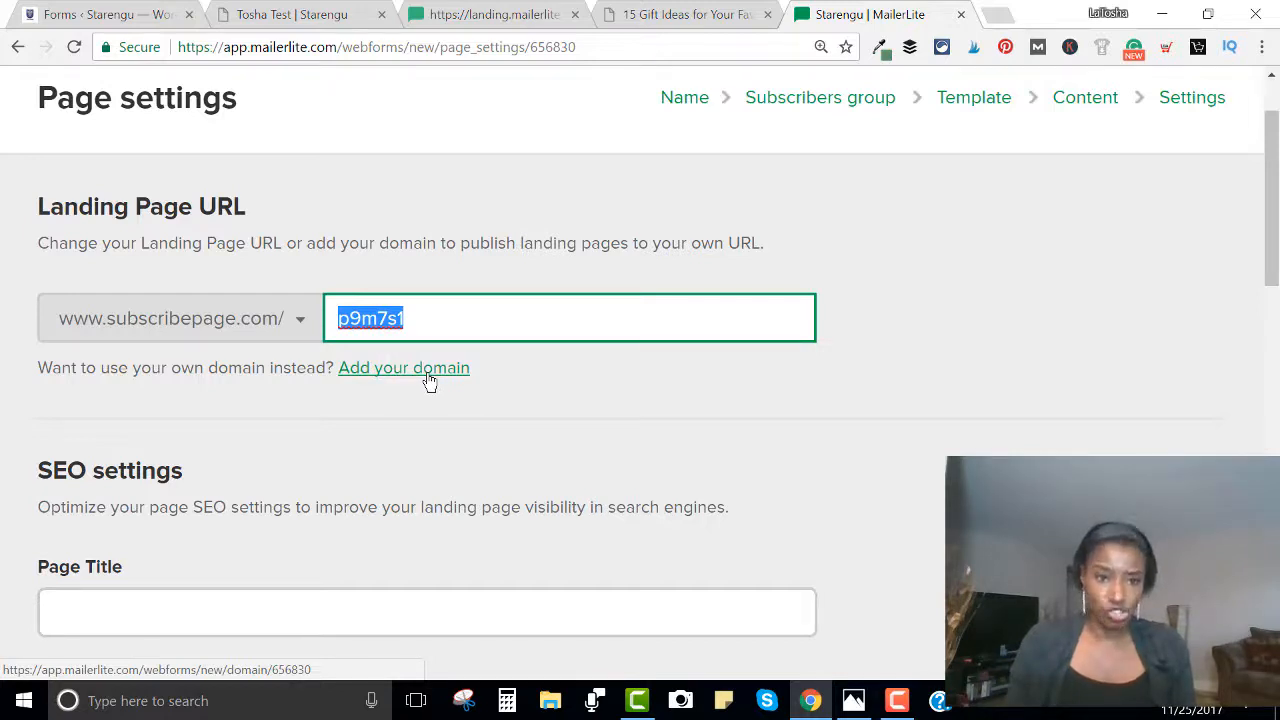
pyautogui.write('Starengu')
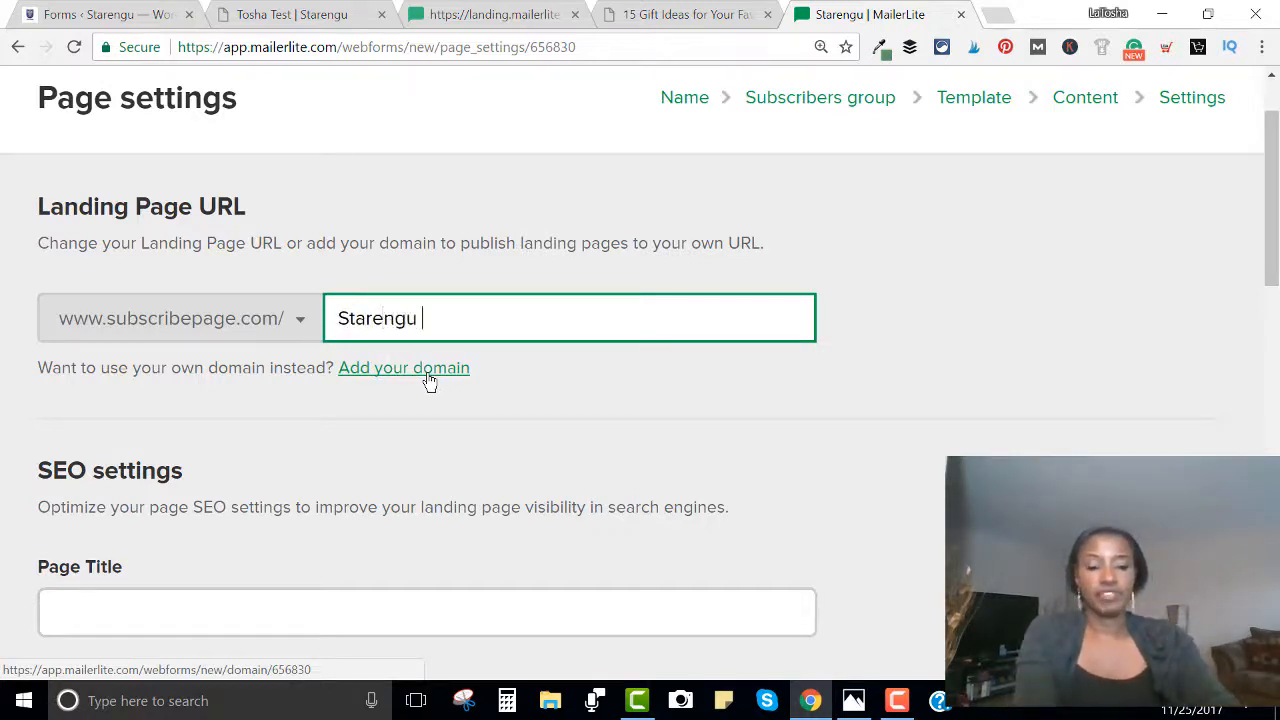
# Step: Set page title to Test, meta keywords and description to test, and save the settings
pyautogui.scroll(-1, 280, 594)
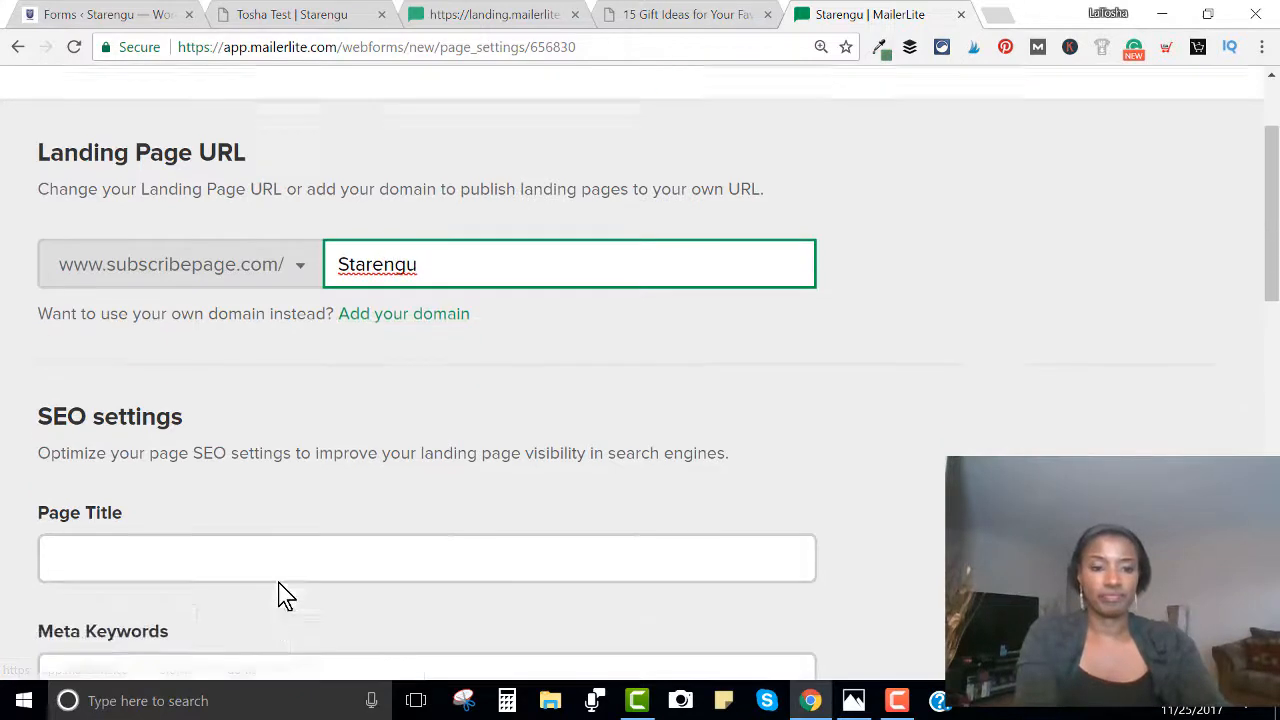
pyautogui.click(249, 514)
pyautogui.scroll(-1, 480, 460)
pyautogui.scroll(-2, 480, 460)
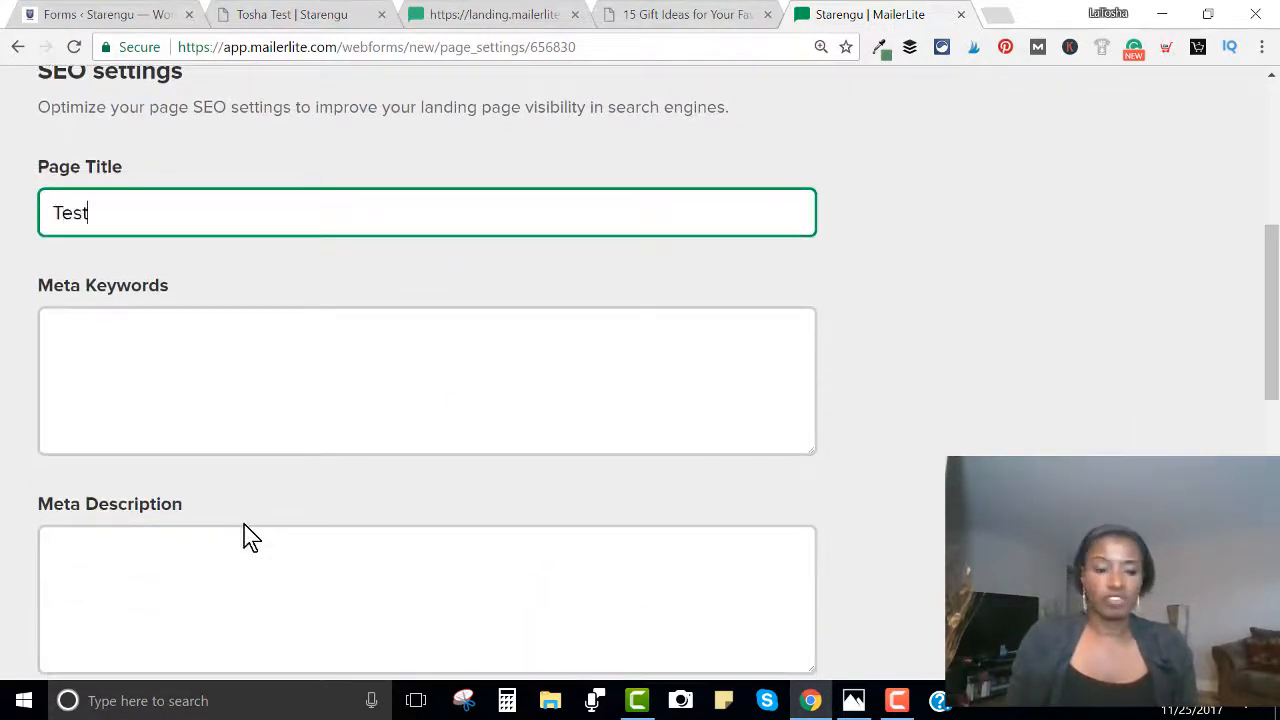
pyautogui.press('Tab')
pyautogui.write('test')
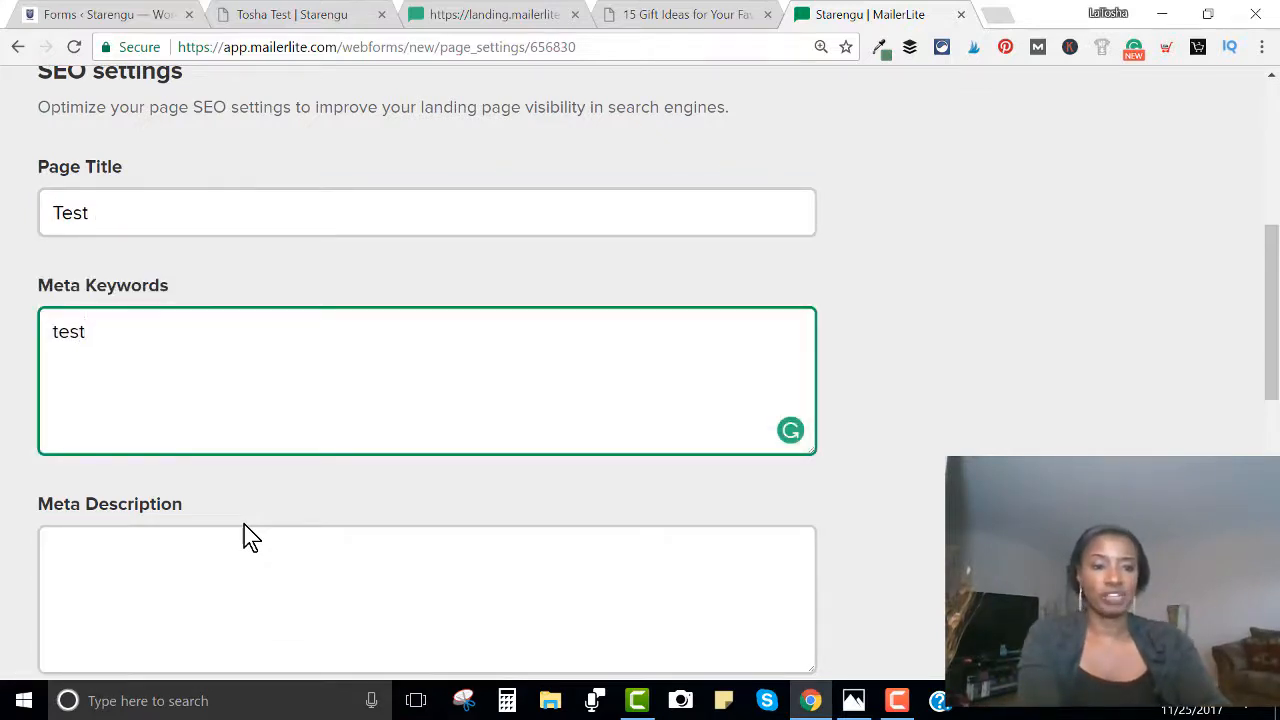
pyautogui.press('Tab')
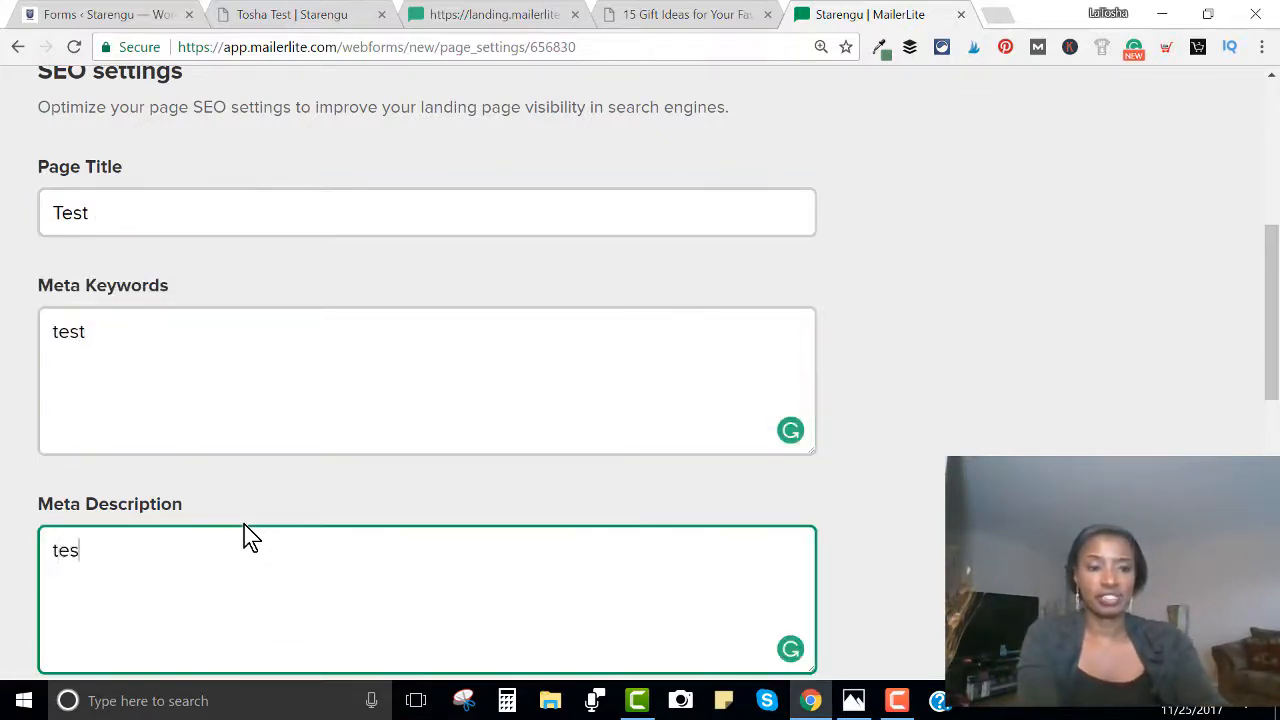
pyautogui.write('test')
pyautogui.scroll(-5, 400, 430)
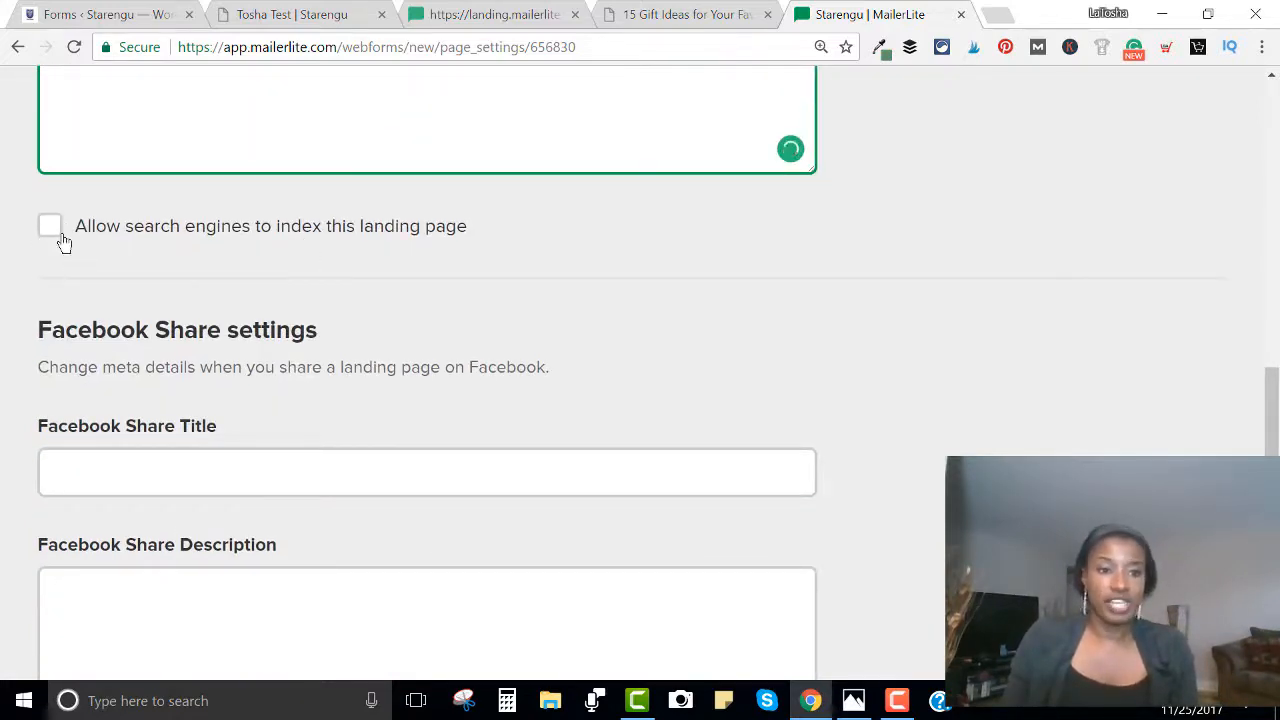
pyautogui.scroll(-4, 122, 264)
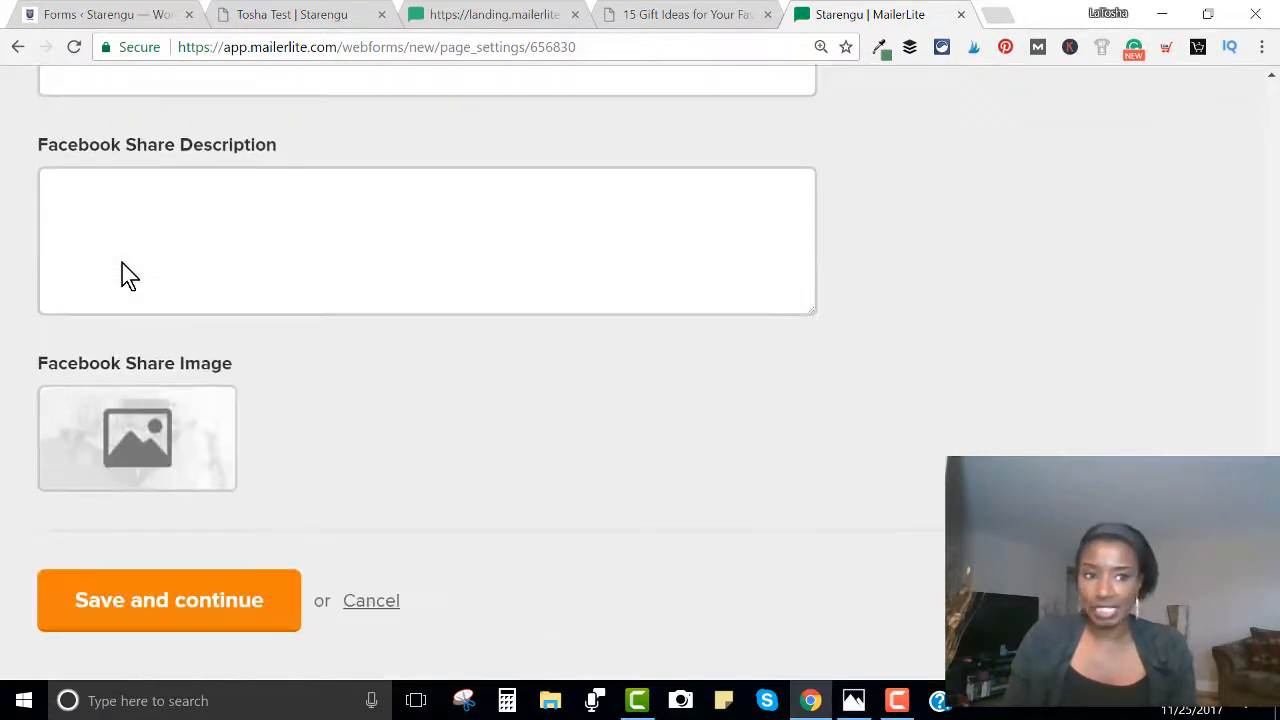
pyautogui.click(155, 598)
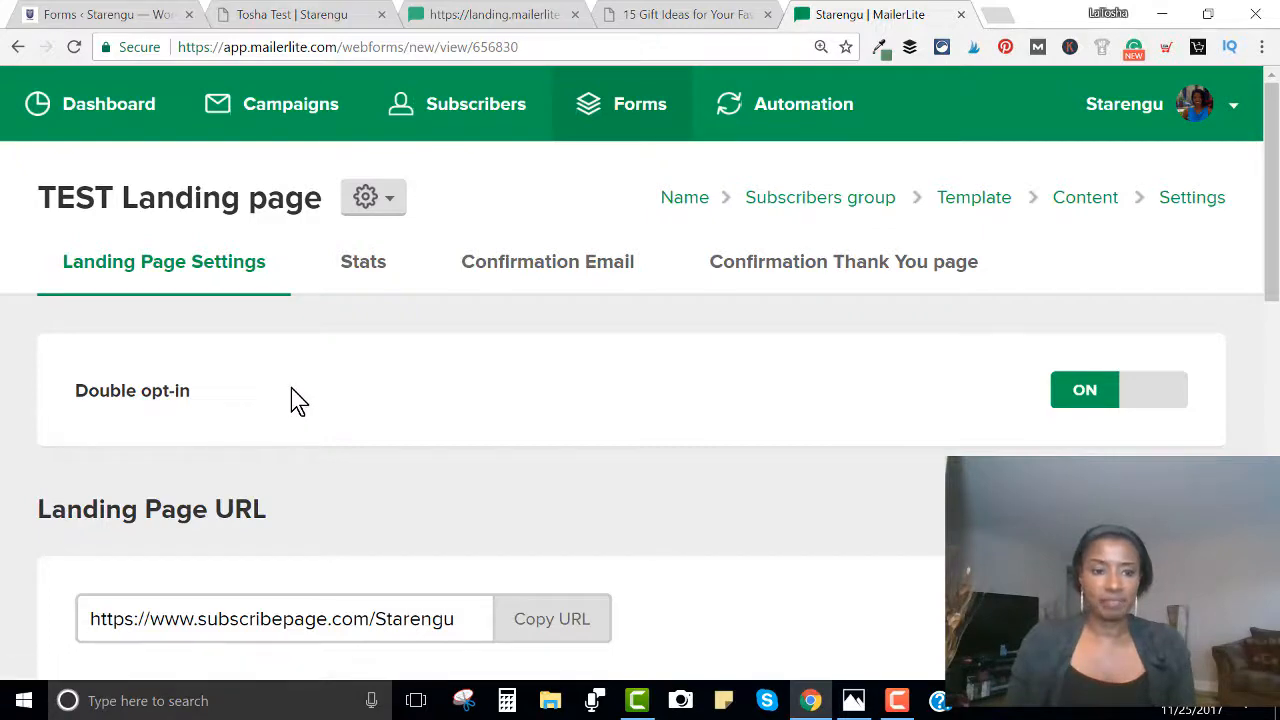
pyautogui.scroll(-4, 820, 404)
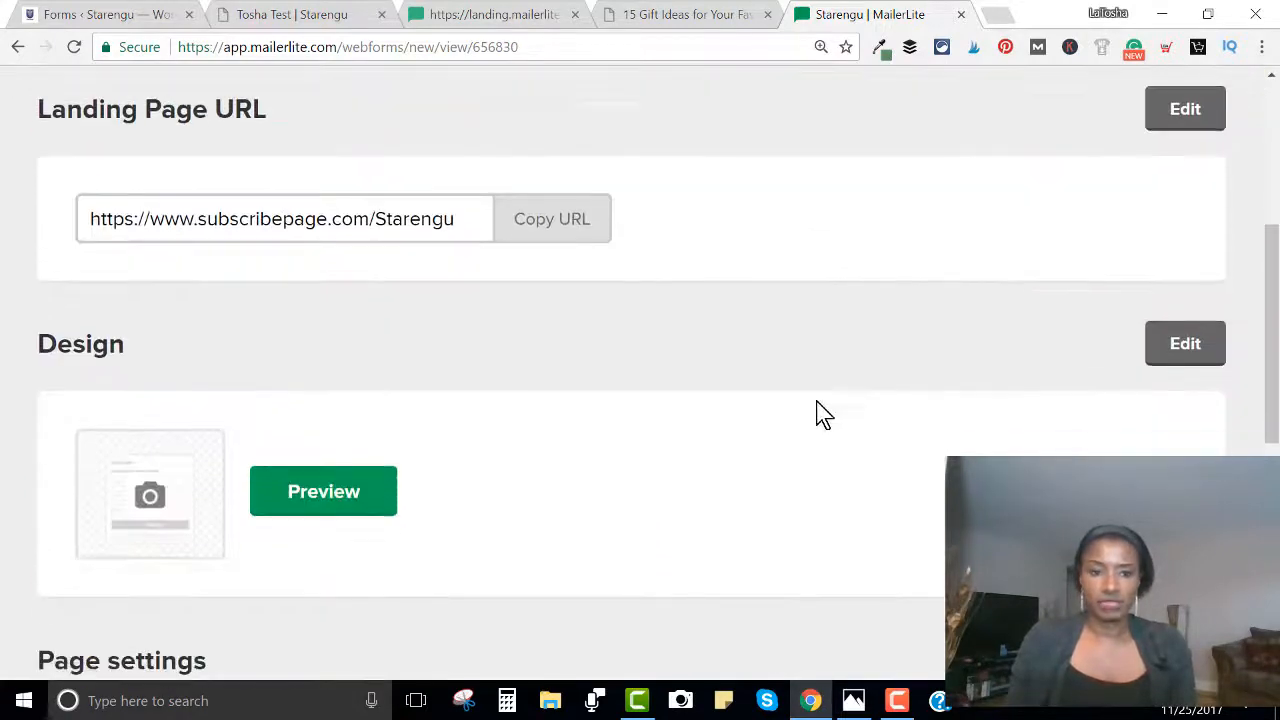
pyautogui.scroll(3, 874, 340)
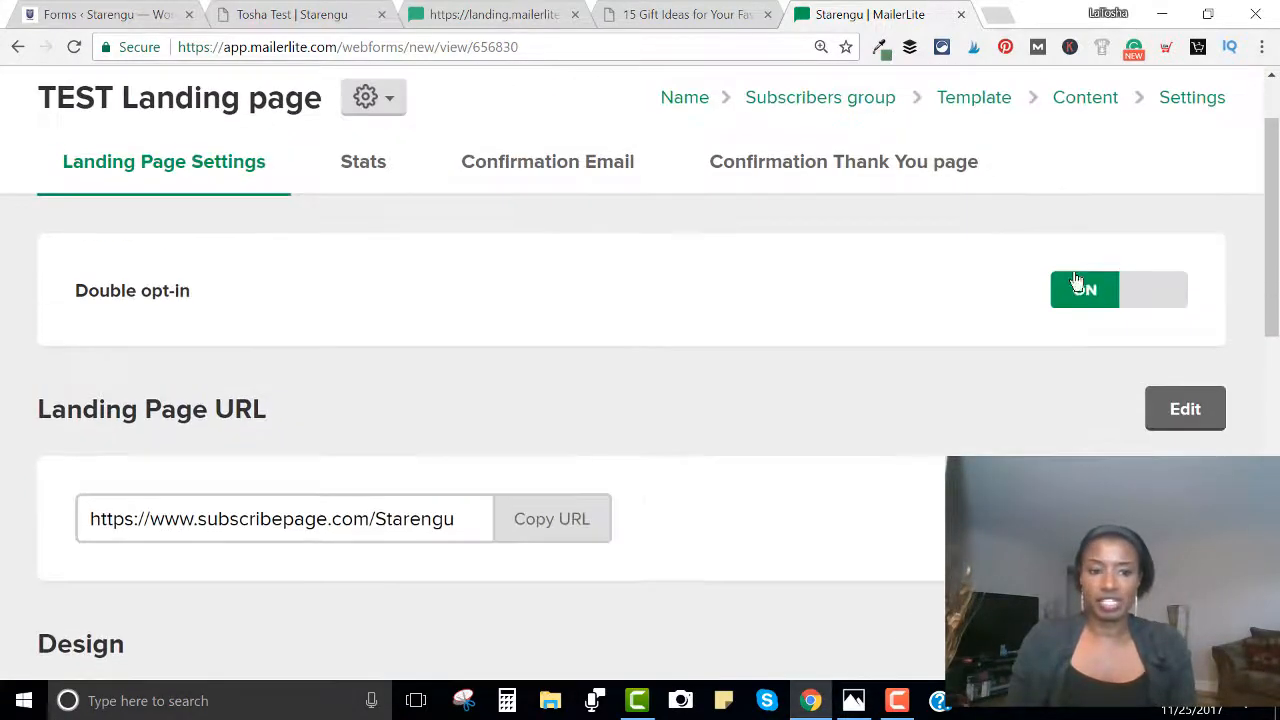
pyautogui.scroll(-3, 457, 457)
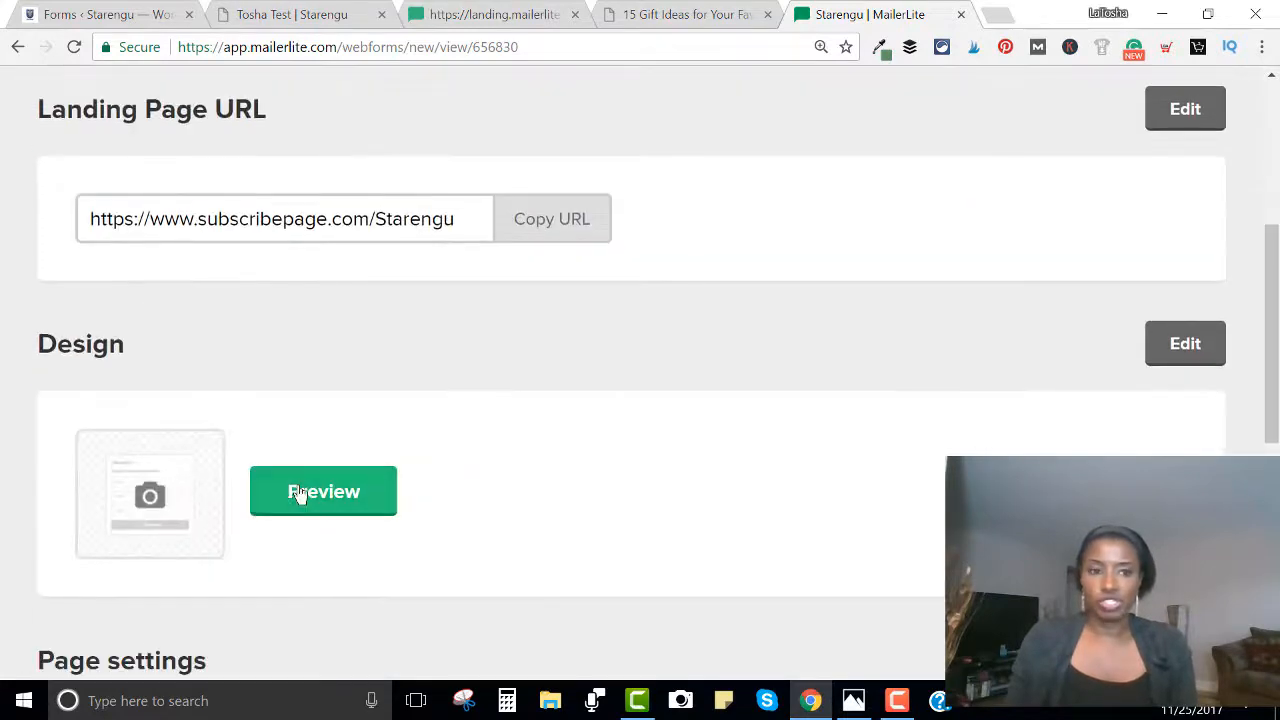
pyautogui.click(300, 490)
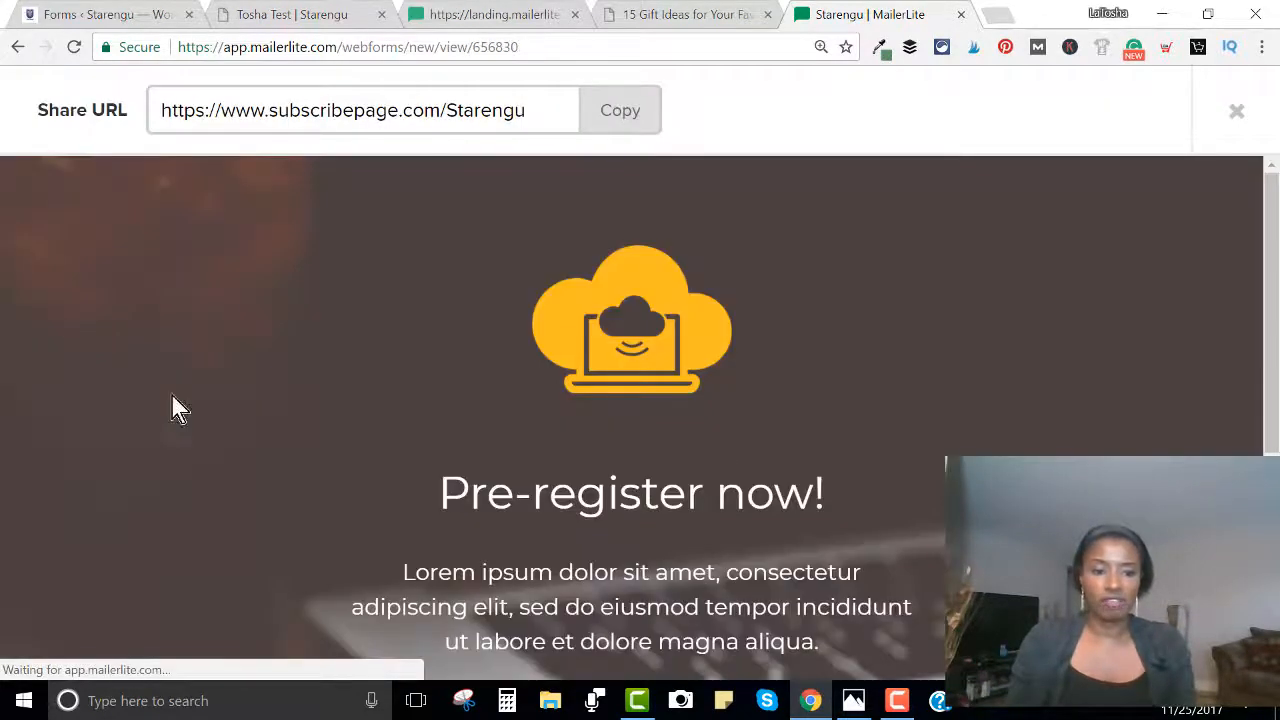
pyautogui.scroll(-4, 797, 464)
pyautogui.scroll(4, 803, 463)
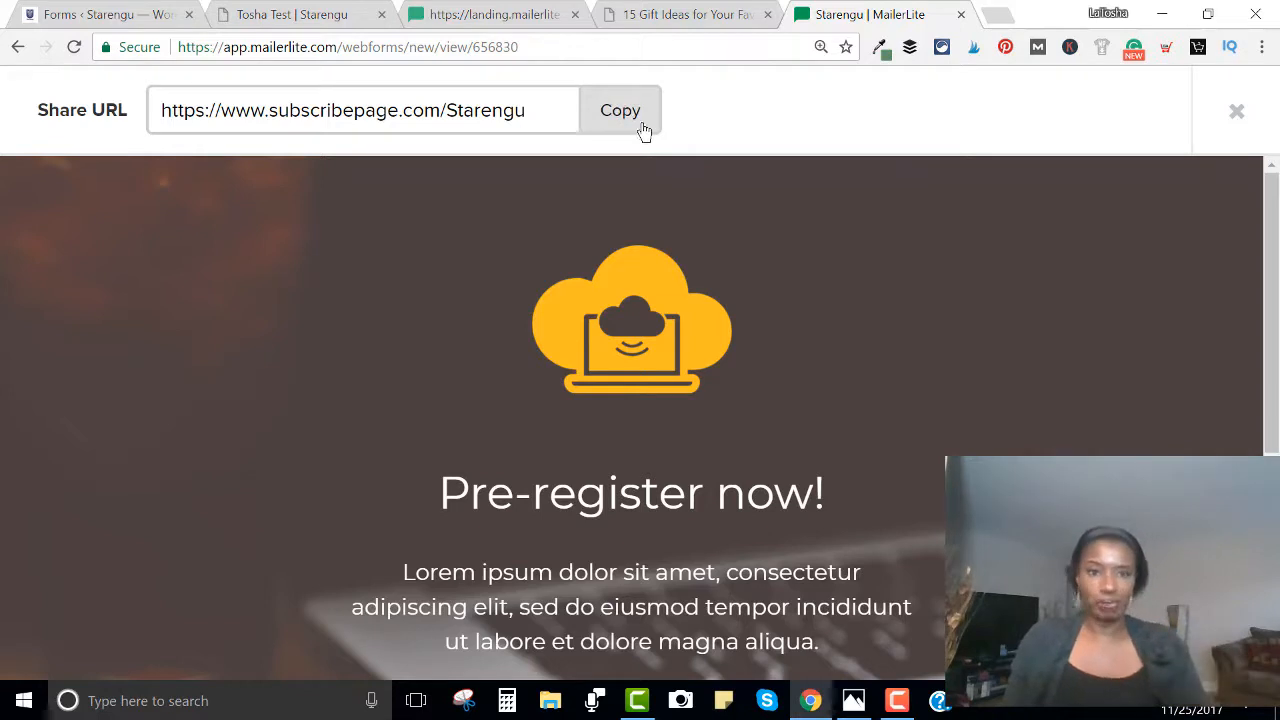
pyautogui.click(1237, 111)
pyautogui.scroll(5, 770, 265)
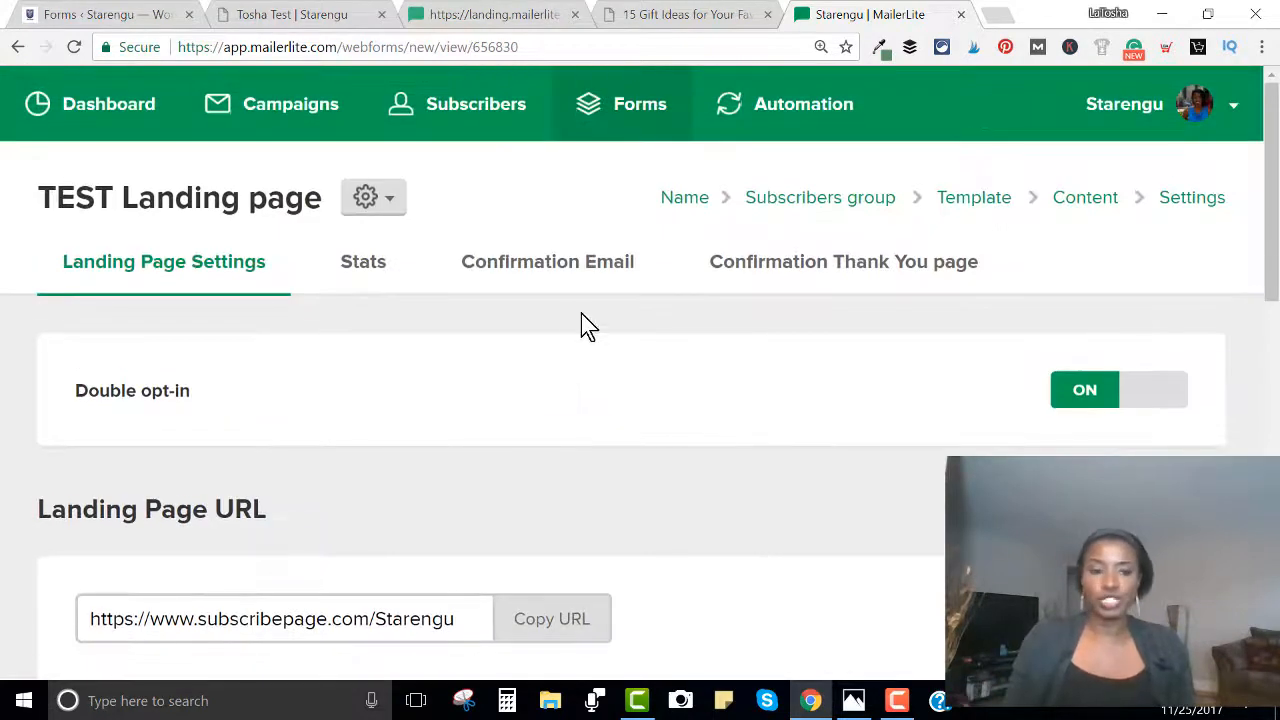
# Step: Review the landing page's confirmation email and confirmation thank-you page
pyautogui.click(530, 270)
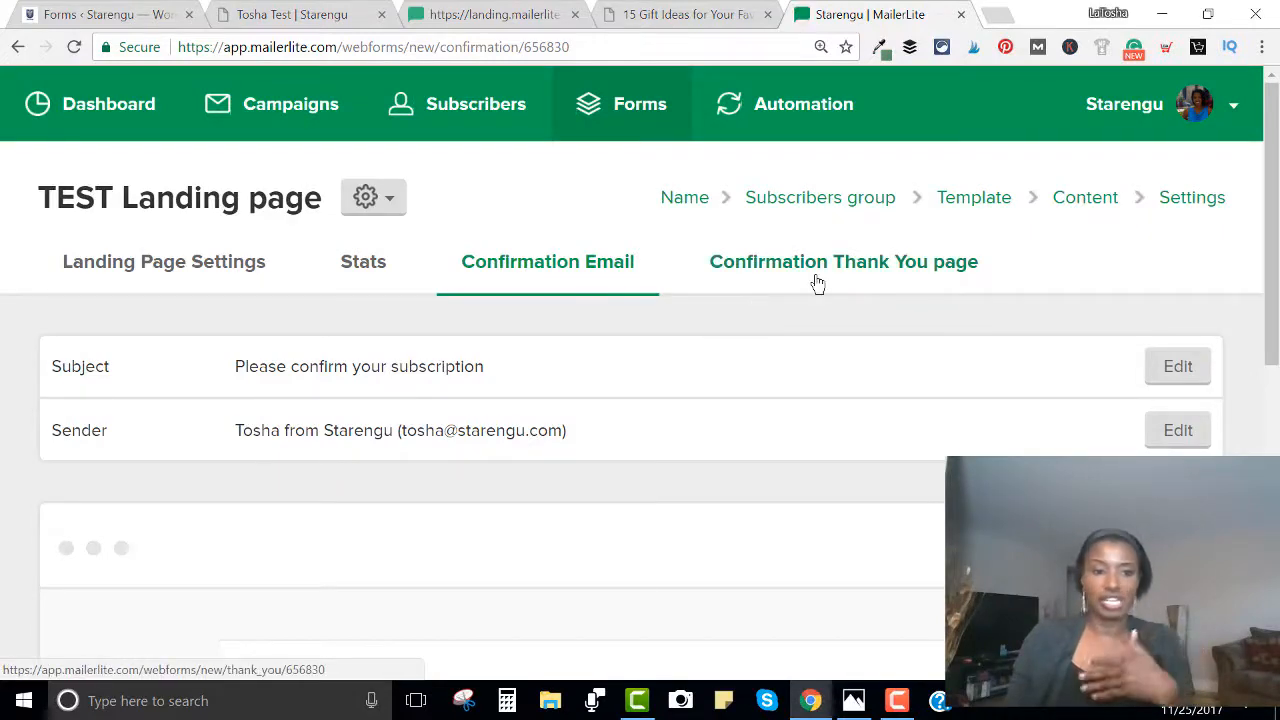
pyautogui.scroll(-5, 700, 325)
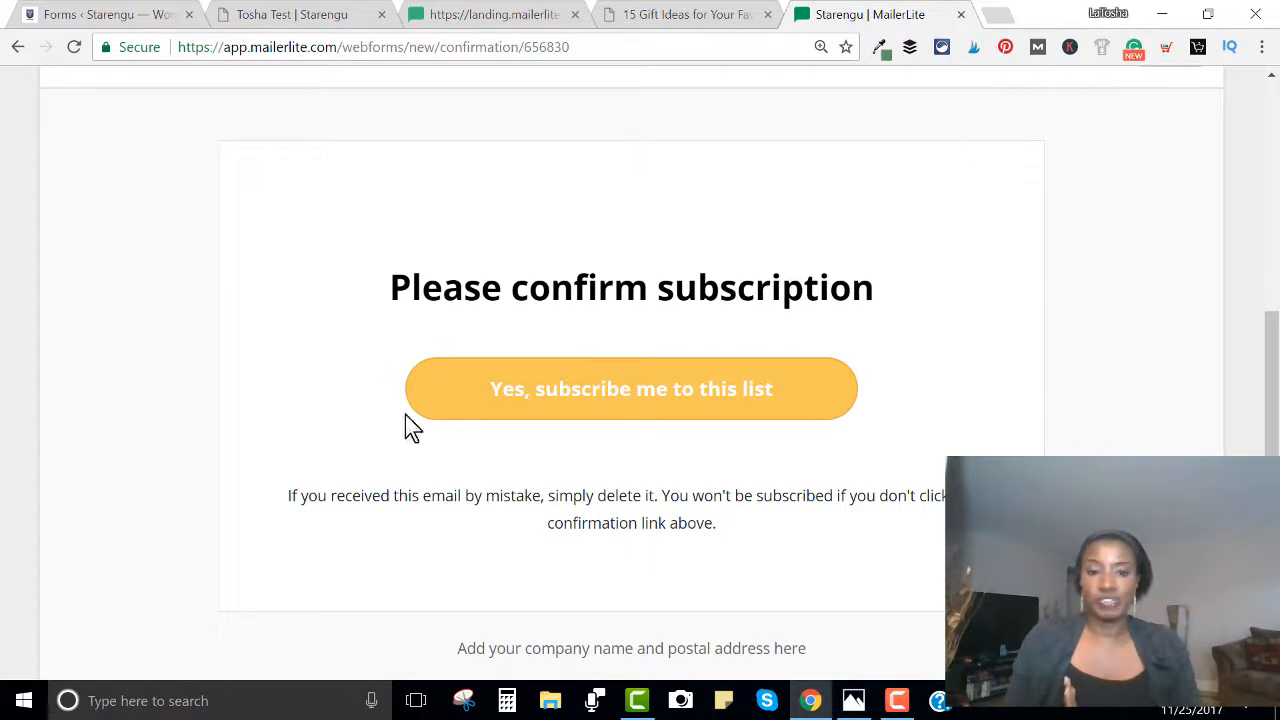
pyautogui.scroll(5, 548, 520)
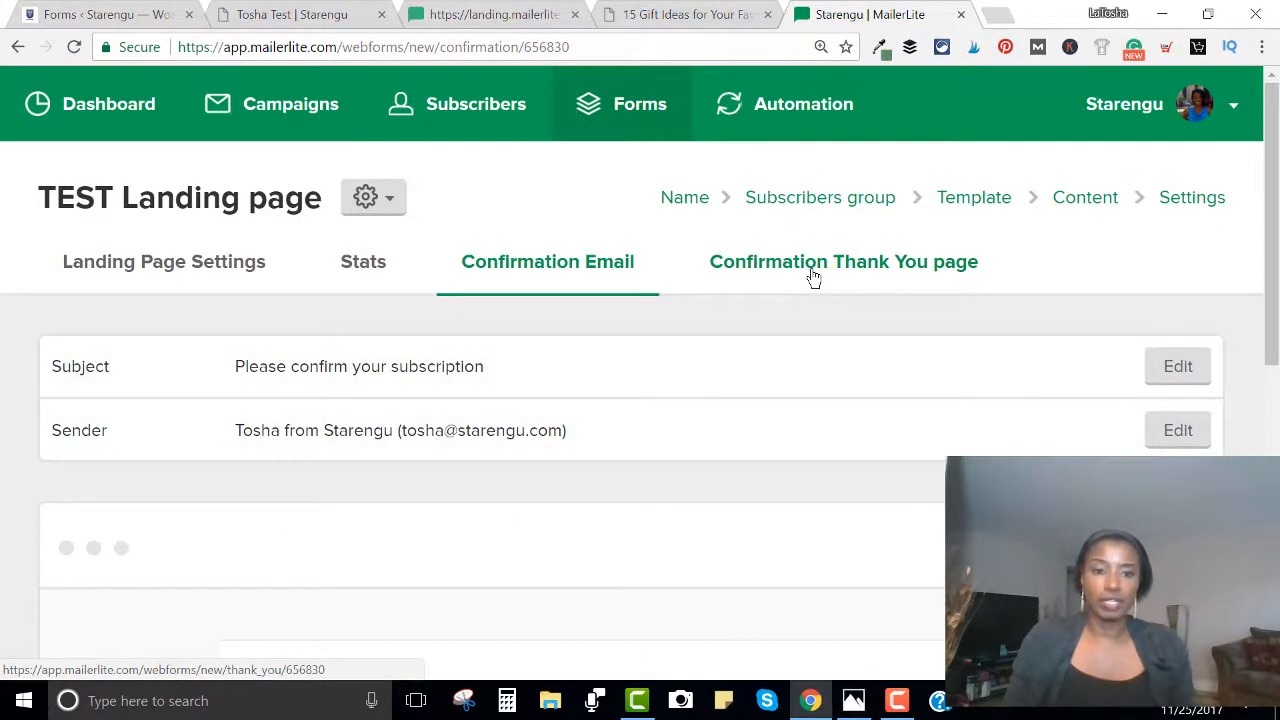
pyautogui.click(813, 277)
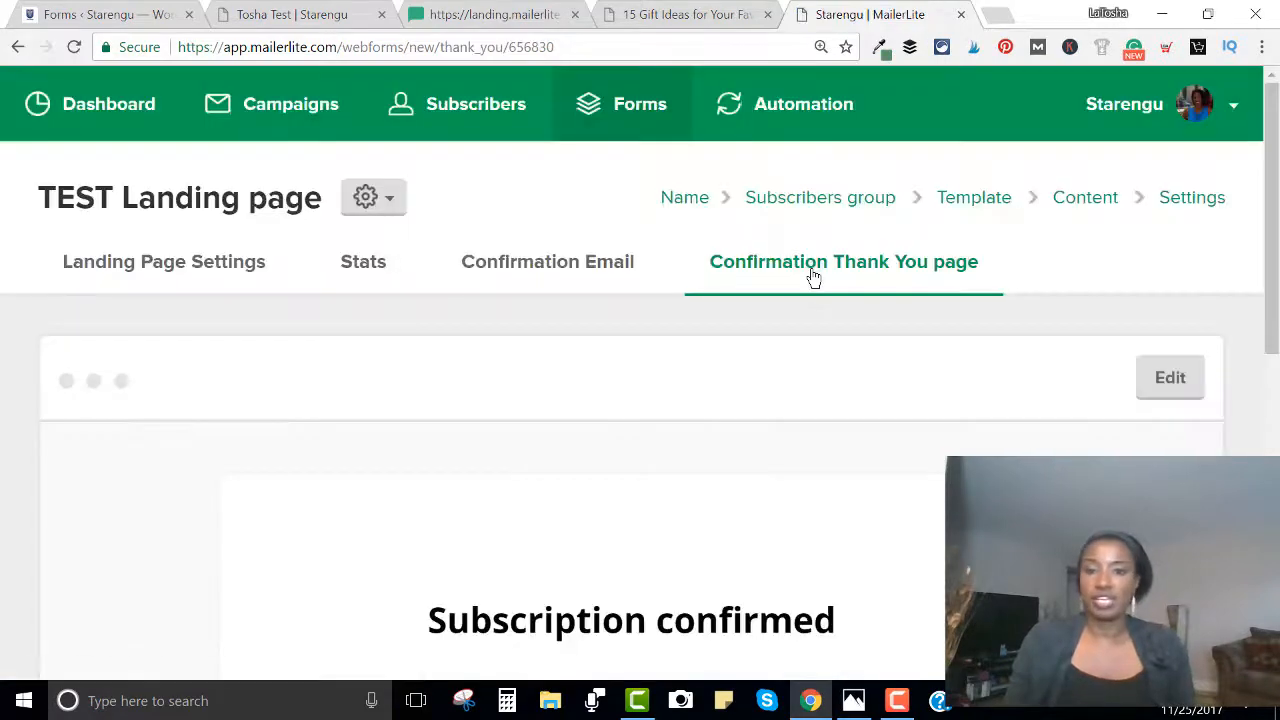
pyautogui.scroll(-3, 813, 277)
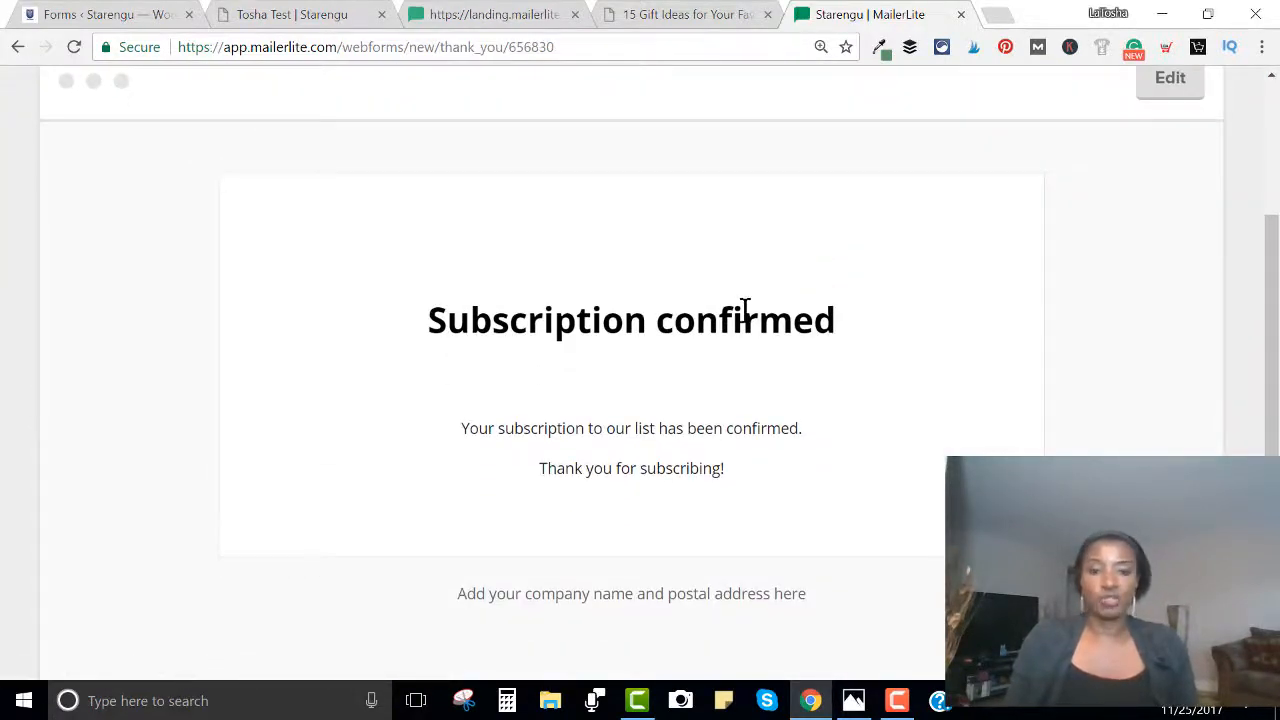
pyautogui.scroll(3, 745, 308)
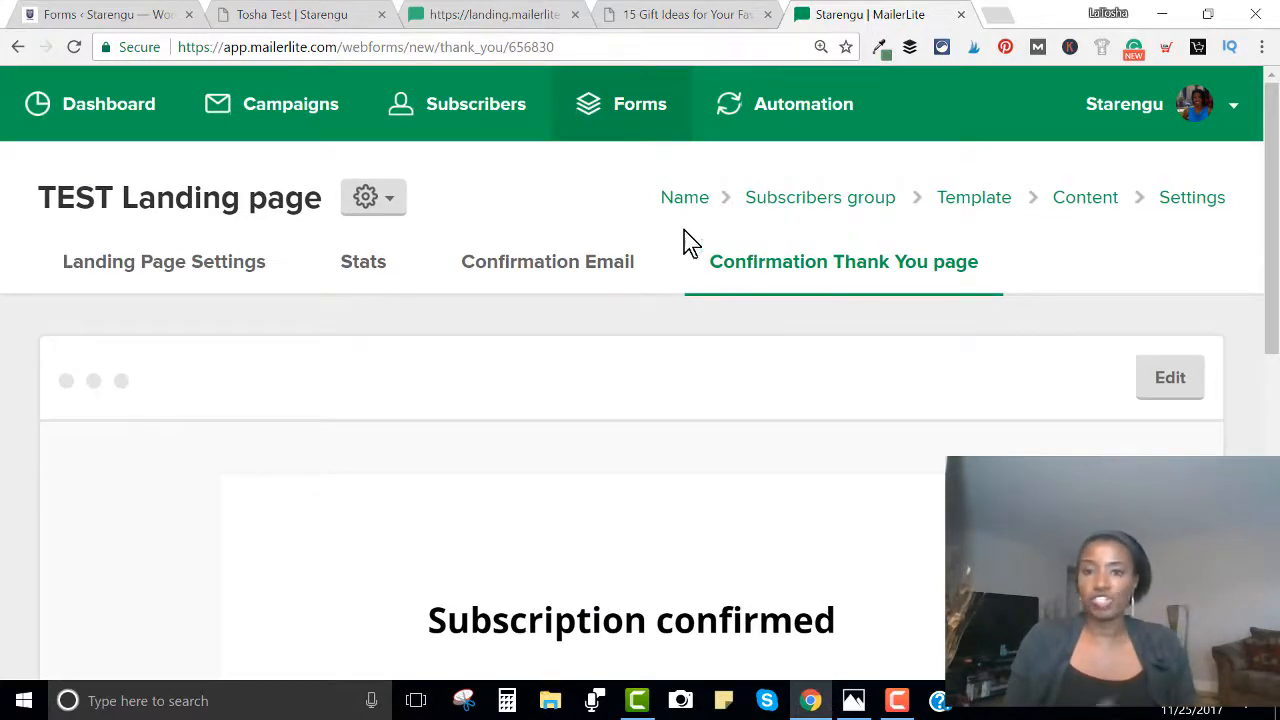
# Step: Go back to the landing page name step and save and continue again
pyautogui.click(674, 197)
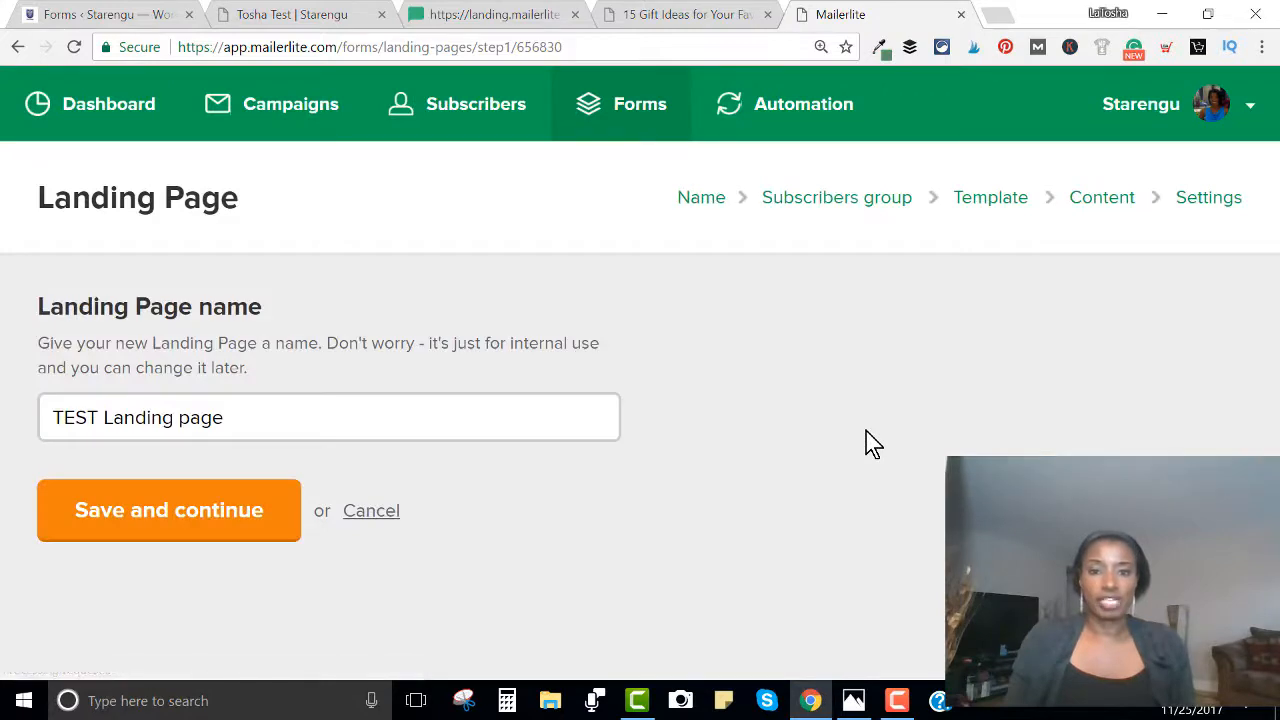
pyautogui.click(198, 535)
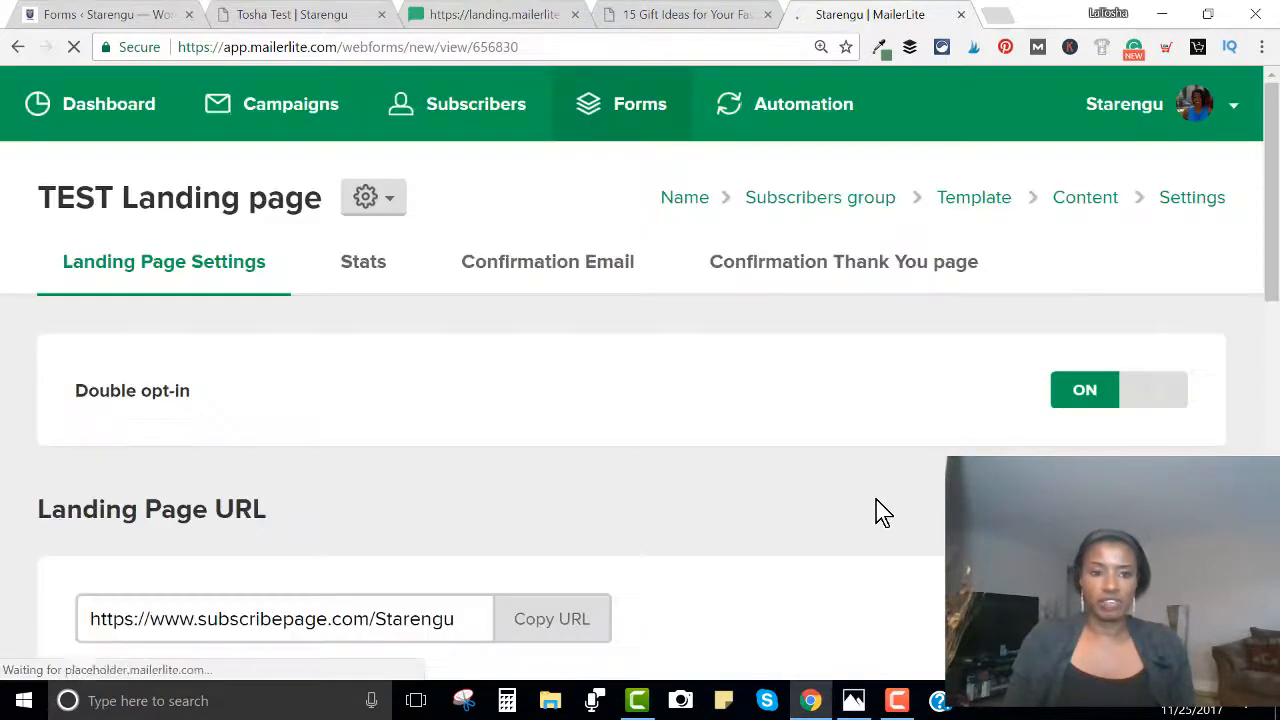
pyautogui.scroll(-10, 876, 510)
pyautogui.scroll(-1, 876, 510)
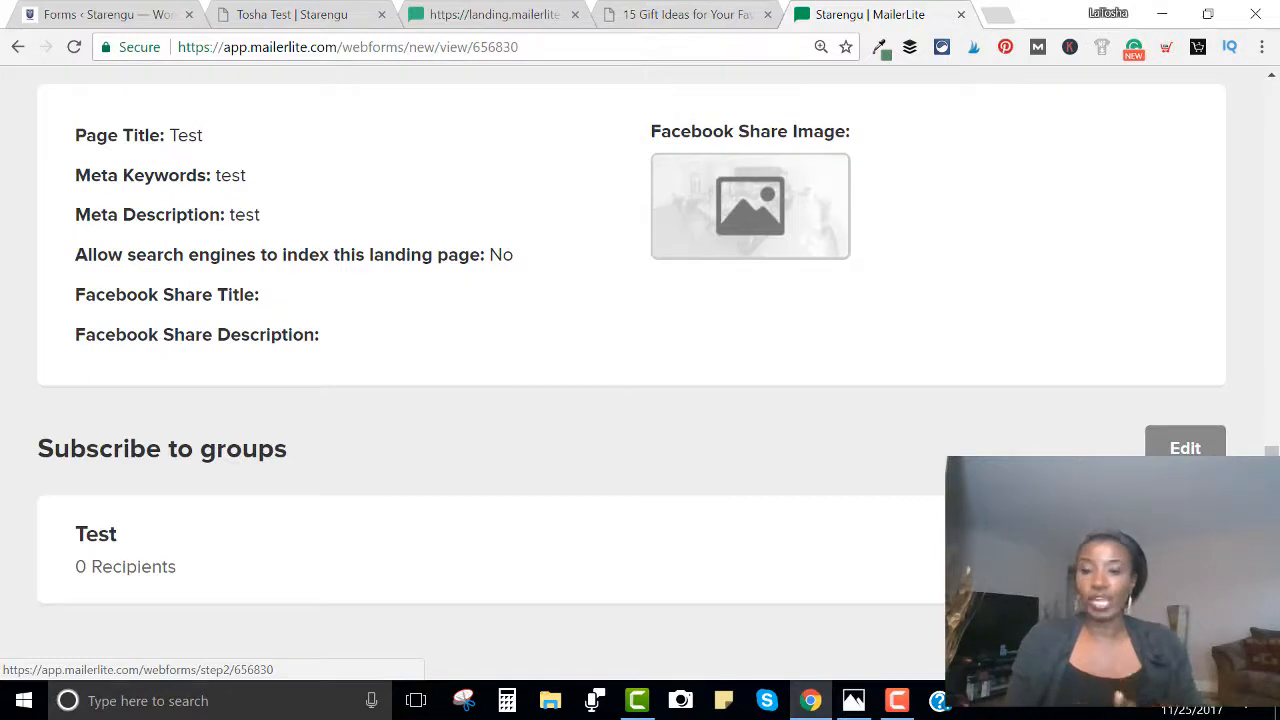
pyautogui.scroll(7, 620, 455)
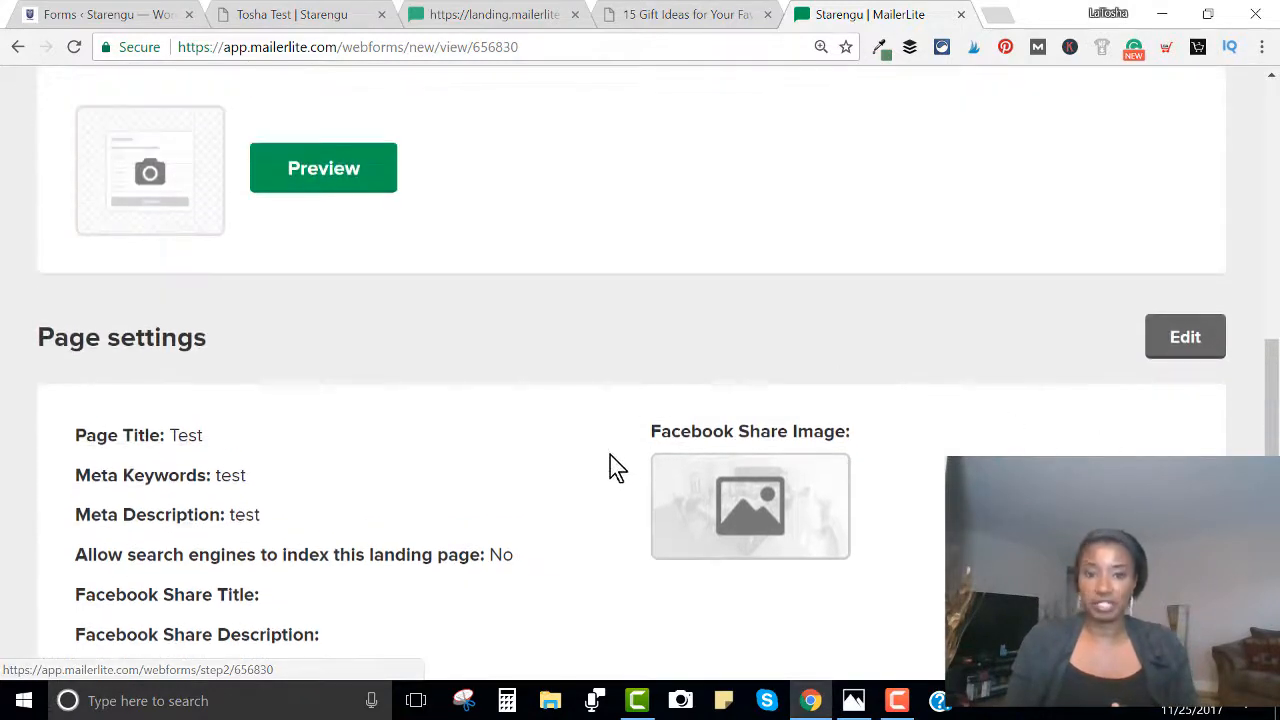
pyautogui.scroll(2, 641, 445)
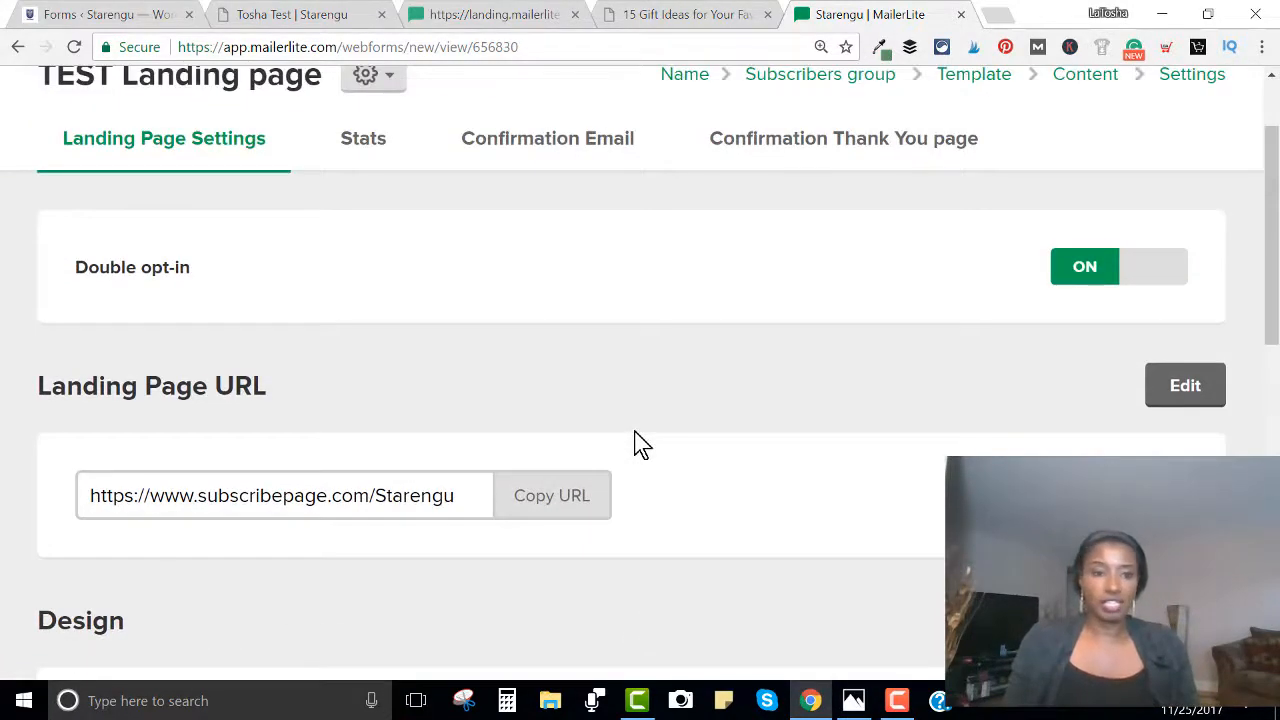
pyautogui.scroll(1, 641, 445)
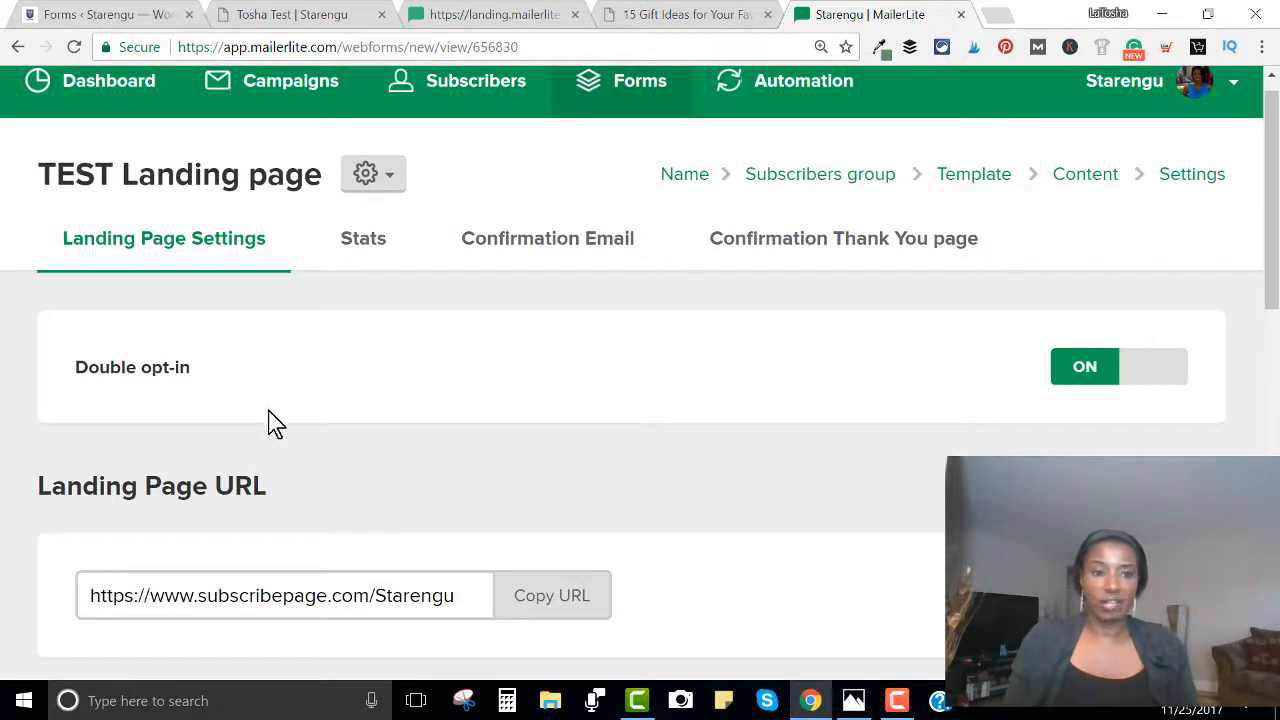
# Step: Check the landing page's visitor stats, then open the Embedded Forms list
pyautogui.click(363, 240)
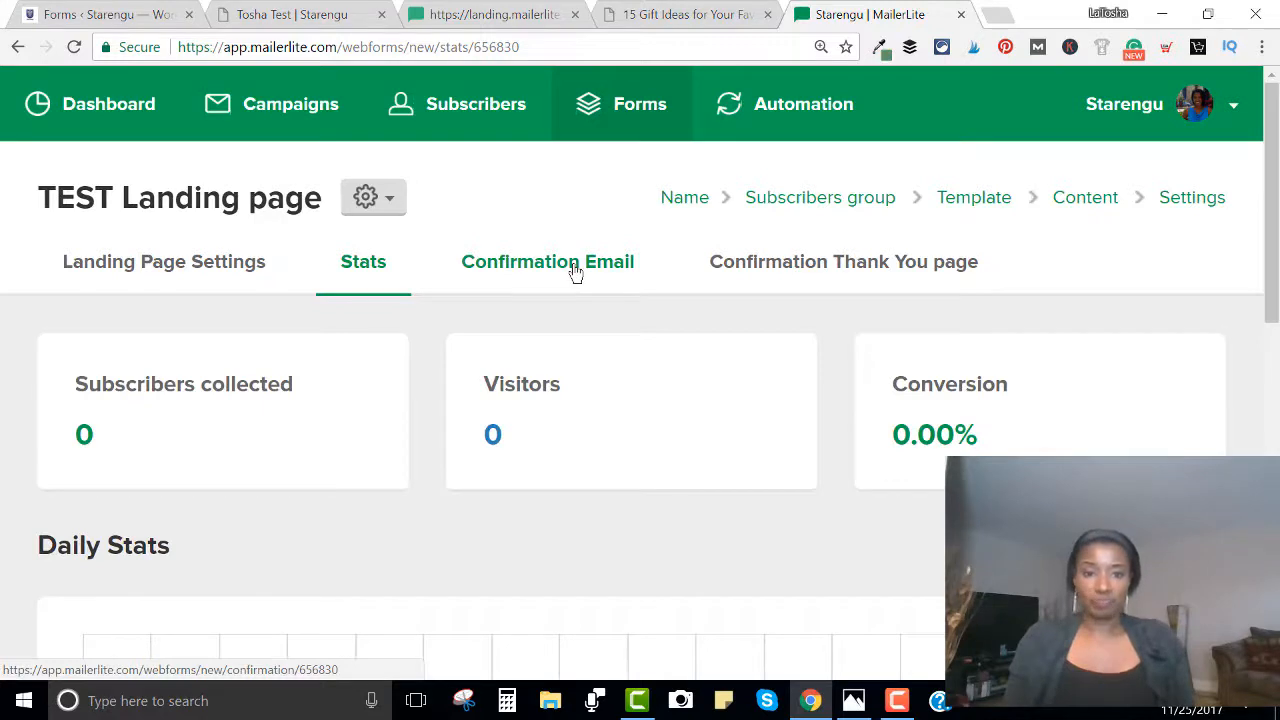
pyautogui.click(626, 124)
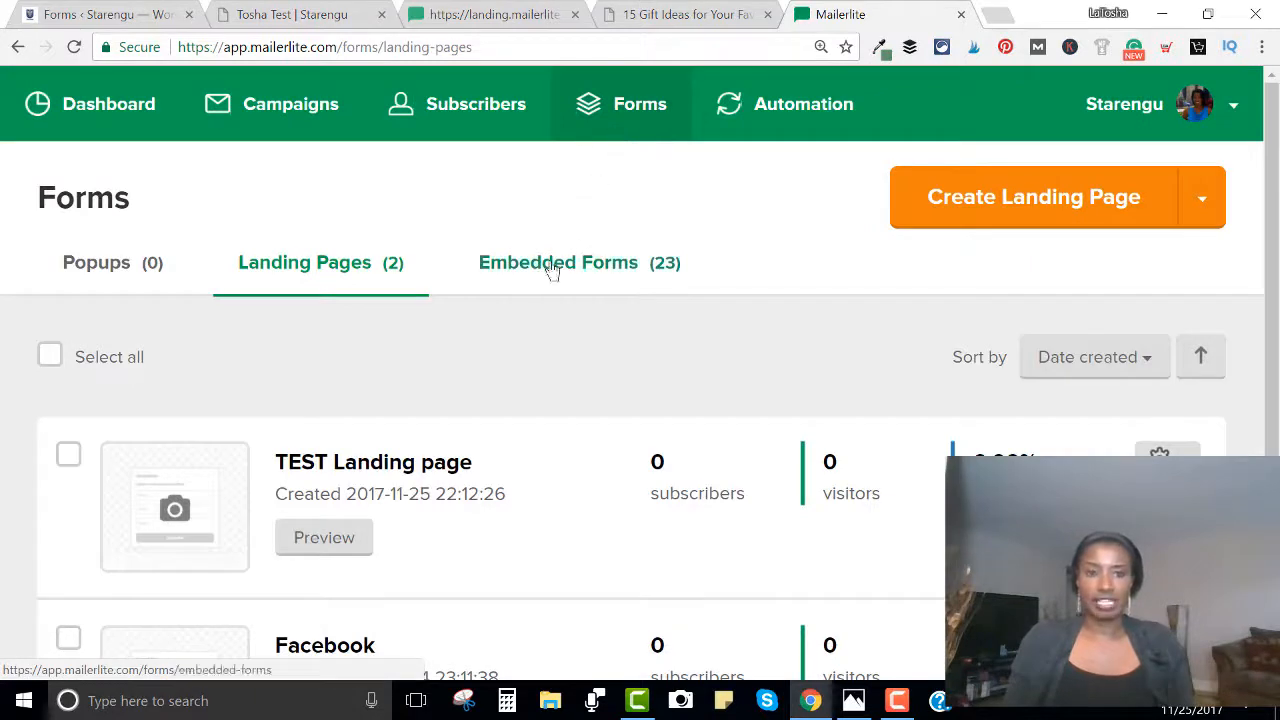
pyautogui.click(556, 262)
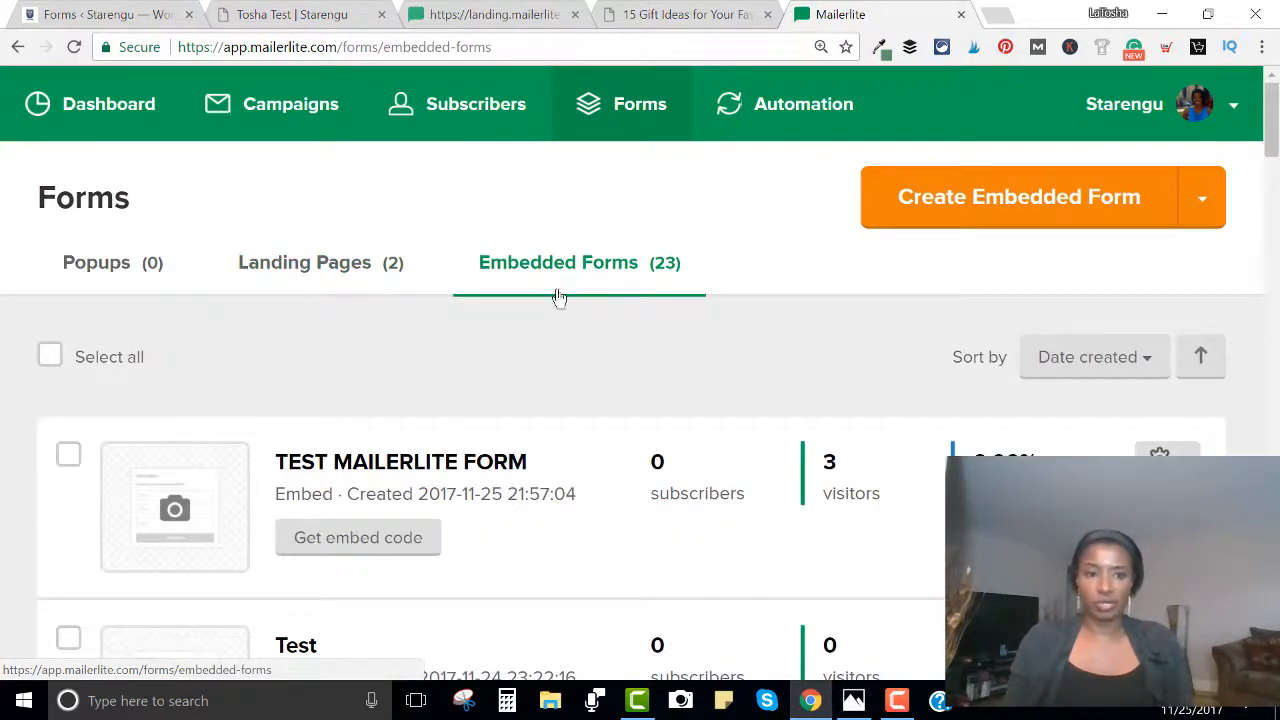
pyautogui.click(352, 540)
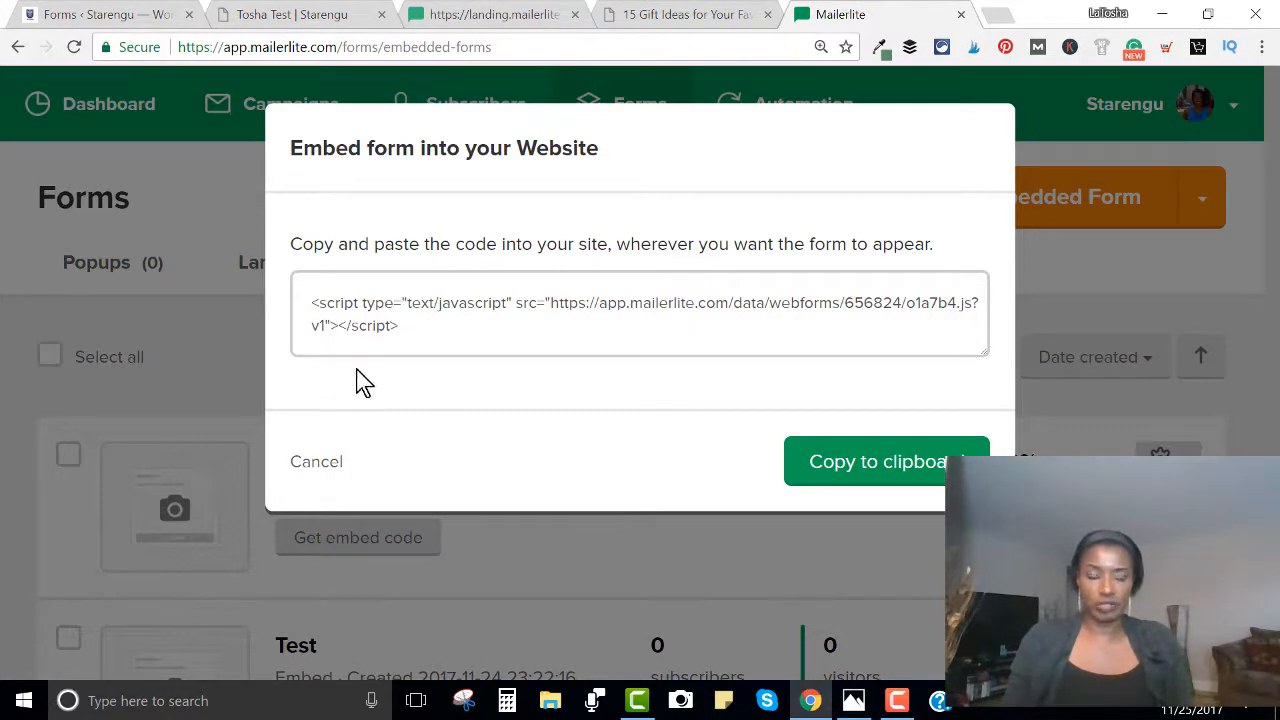
pyautogui.click(346, 464)
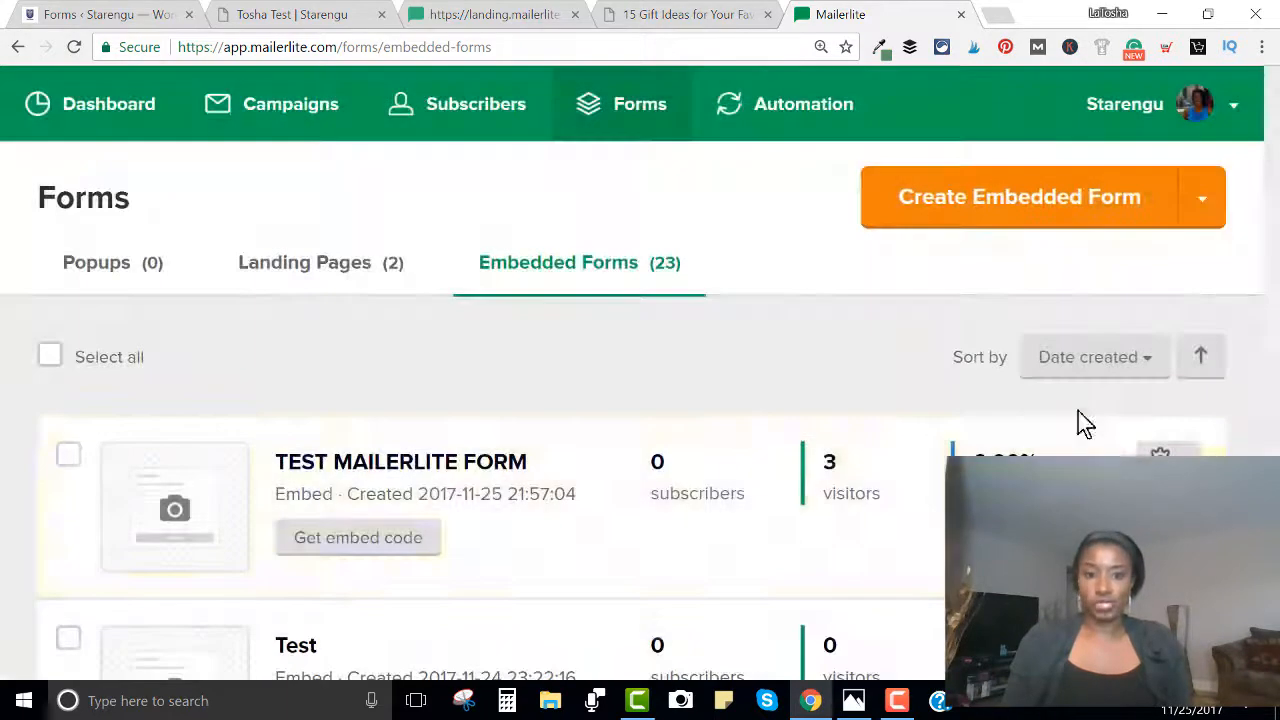
pyautogui.click(429, 468)
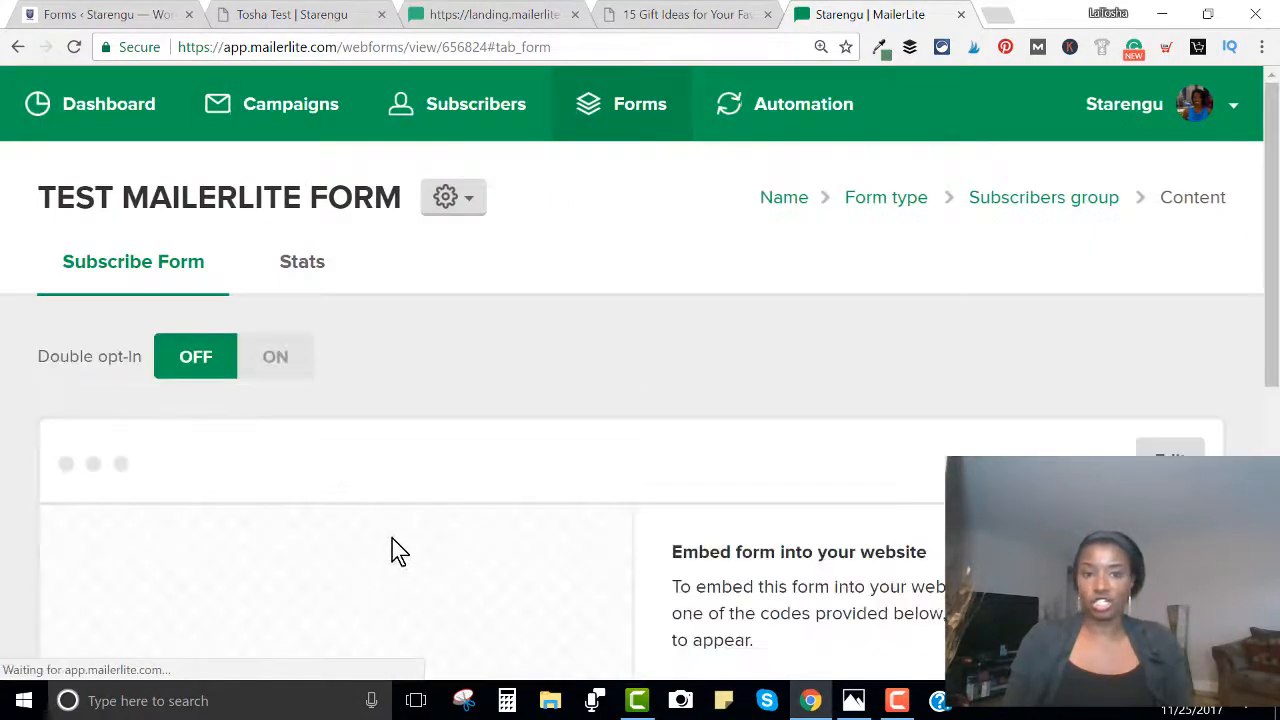
pyautogui.scroll(-5, 520, 445)
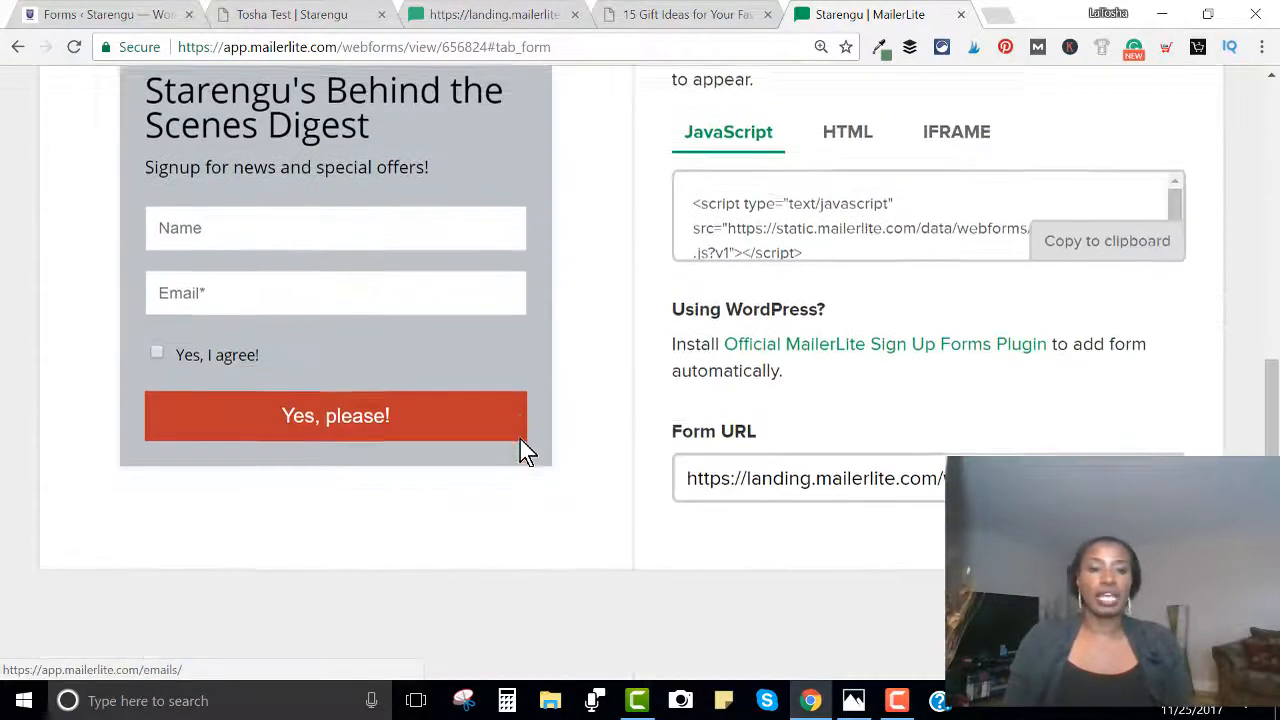
pyautogui.scroll(5, 1209, 129)
pyautogui.scroll(-3, 1057, 294)
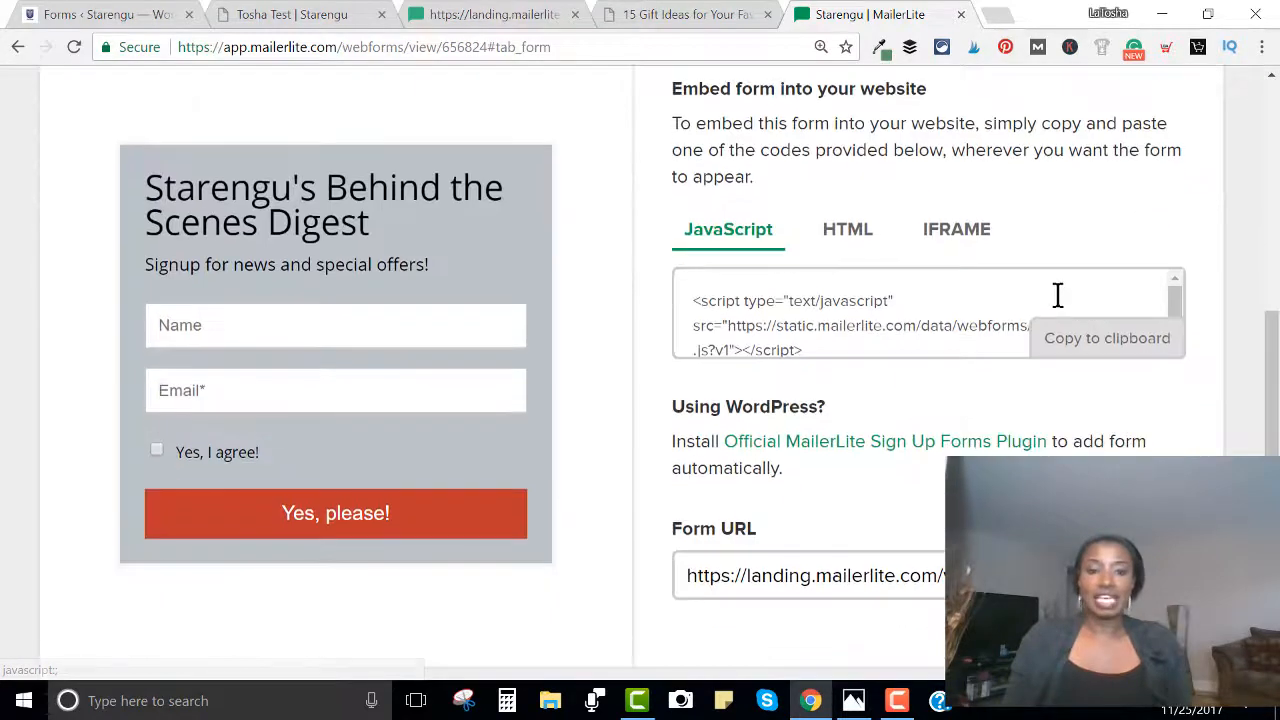
pyautogui.scroll(2, 1057, 295)
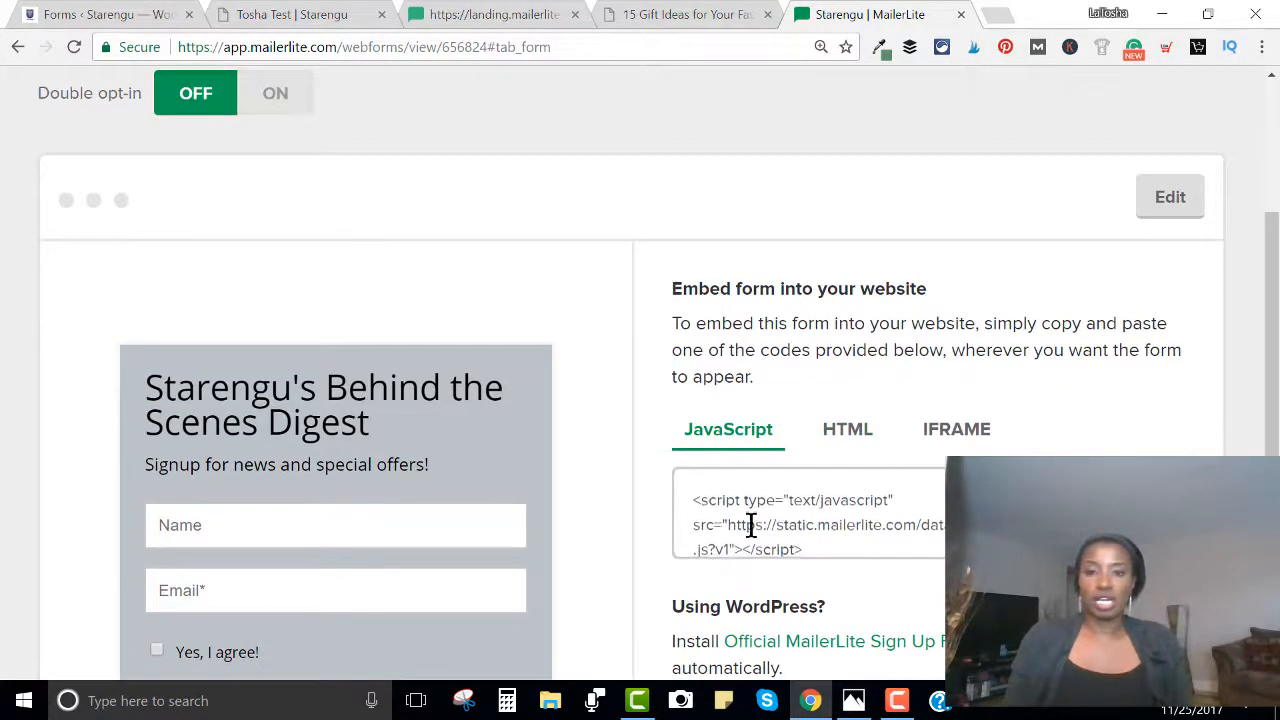
pyautogui.scroll(-1, 770, 522)
pyautogui.scroll(-3, 776, 527)
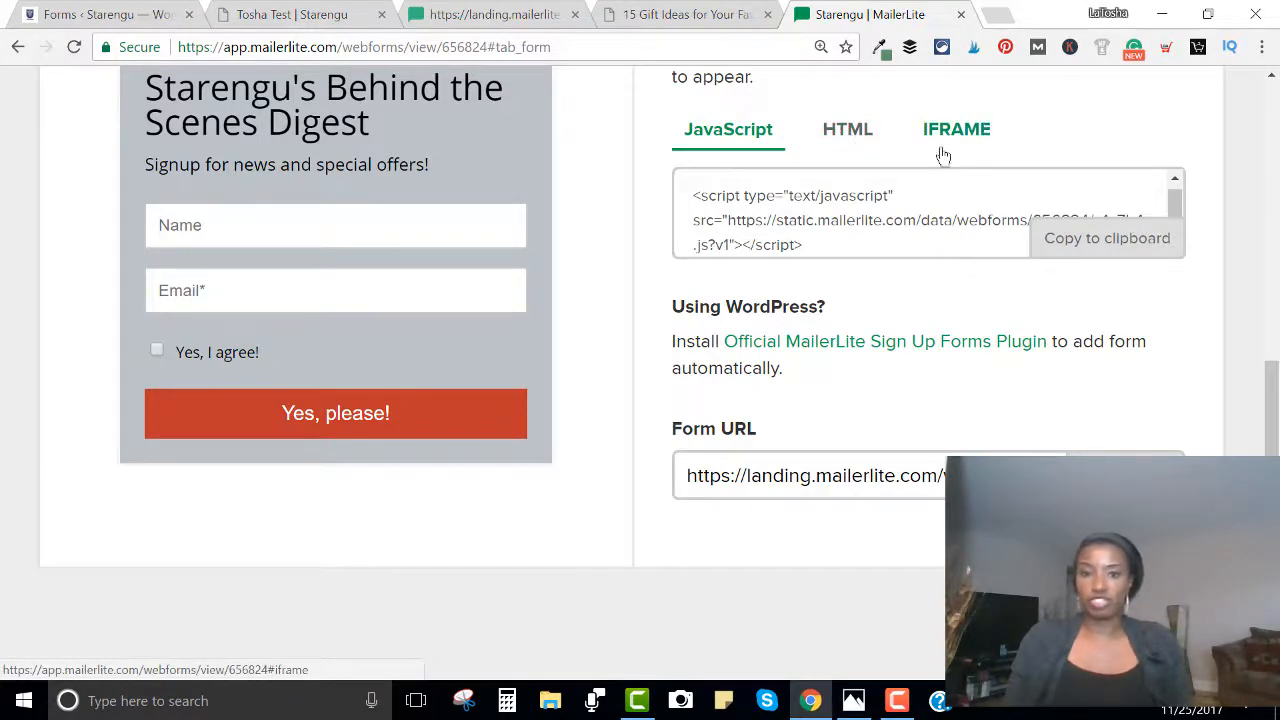
pyautogui.scroll(6, 933, 160)
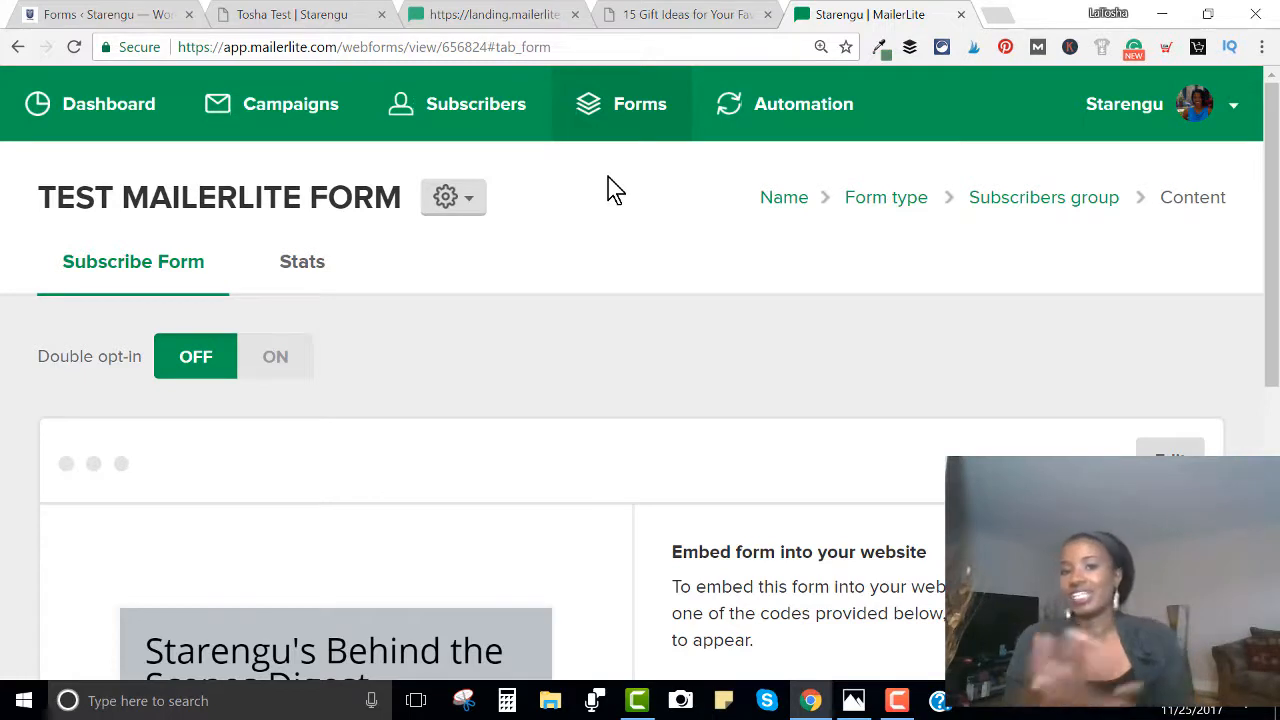
# Step: Open Automation and look through the active workflows, such as Over 80 Time Saving Tools
pyautogui.click(782, 92)
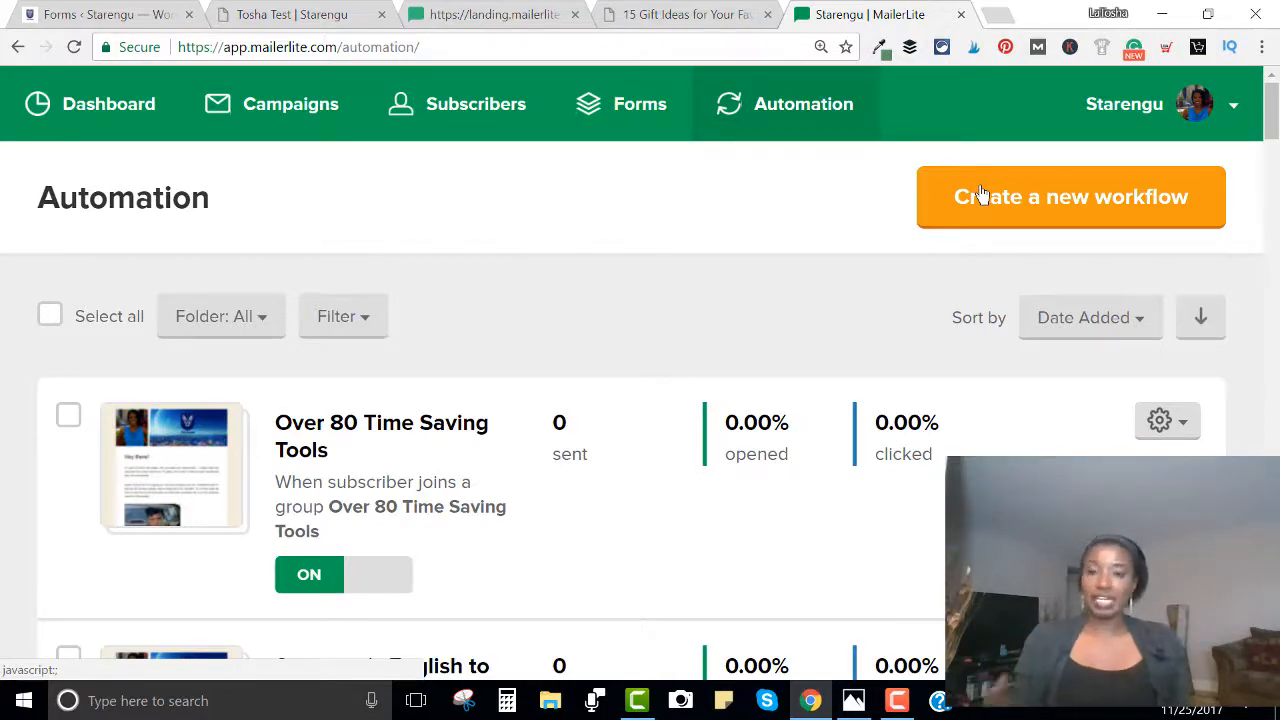
pyautogui.scroll(-15, 975, 200)
pyautogui.scroll(-10, 964, 210)
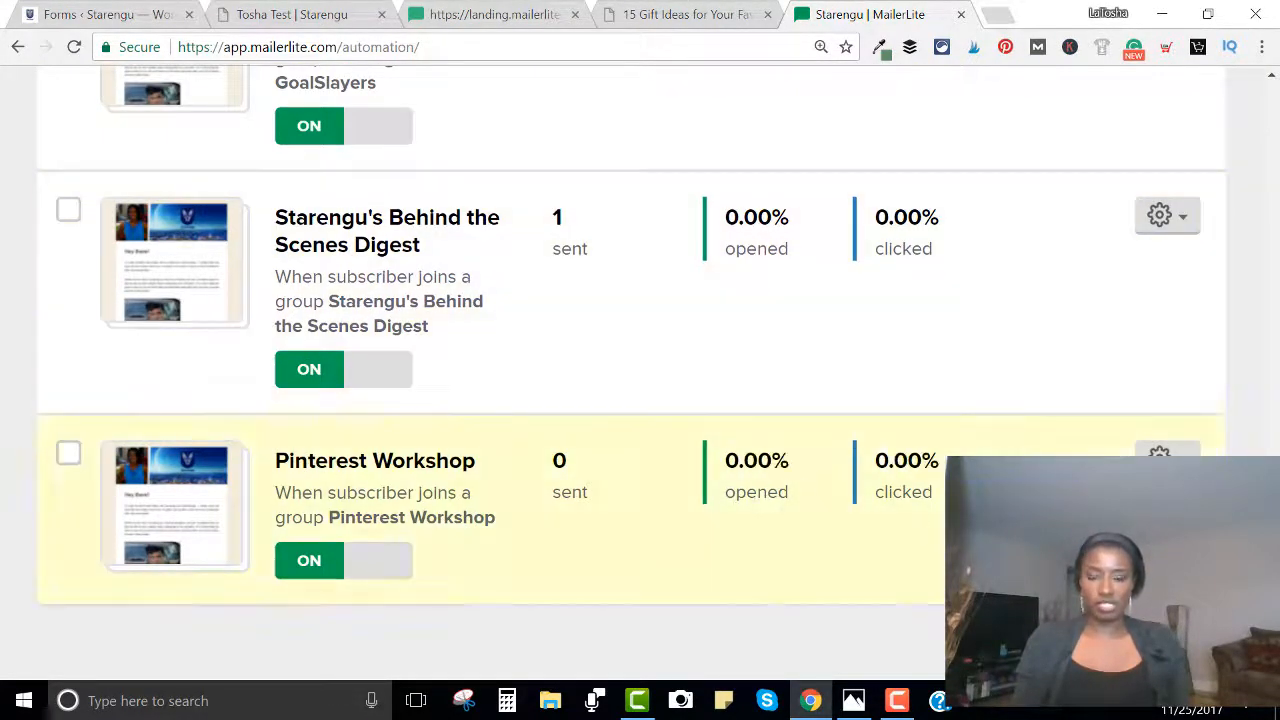
pyautogui.scroll(20, 322, 224)
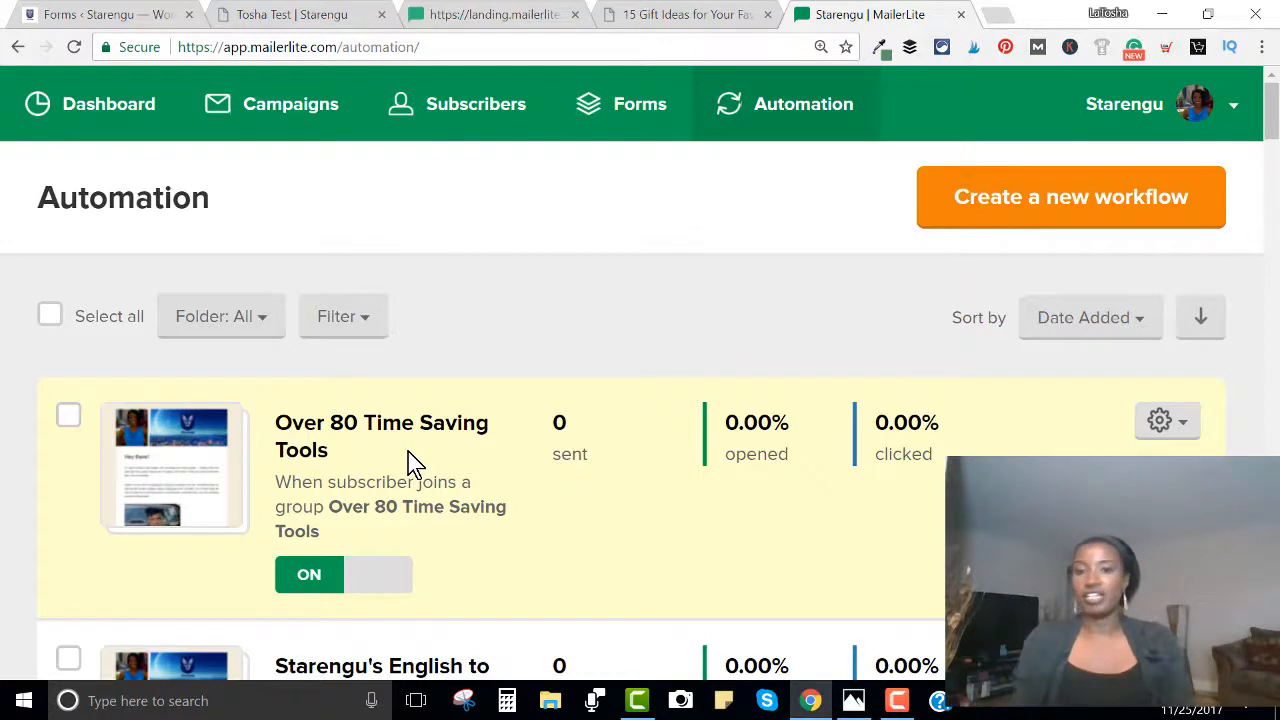
# Step: Create a new workflow and rename it from 'Workflow 26' to 'TEST WORKFLOW'
pyautogui.click(1035, 197)
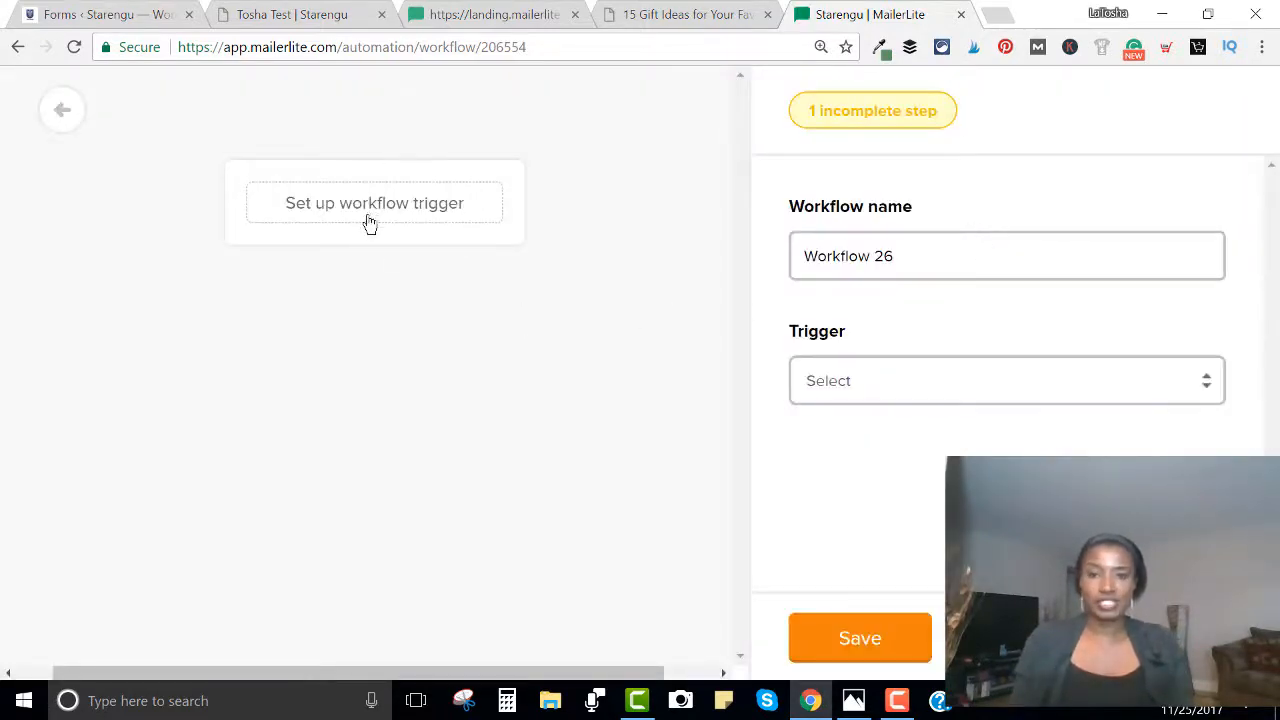
pyautogui.moveTo(977, 262); pyautogui.dragTo(520, 312)
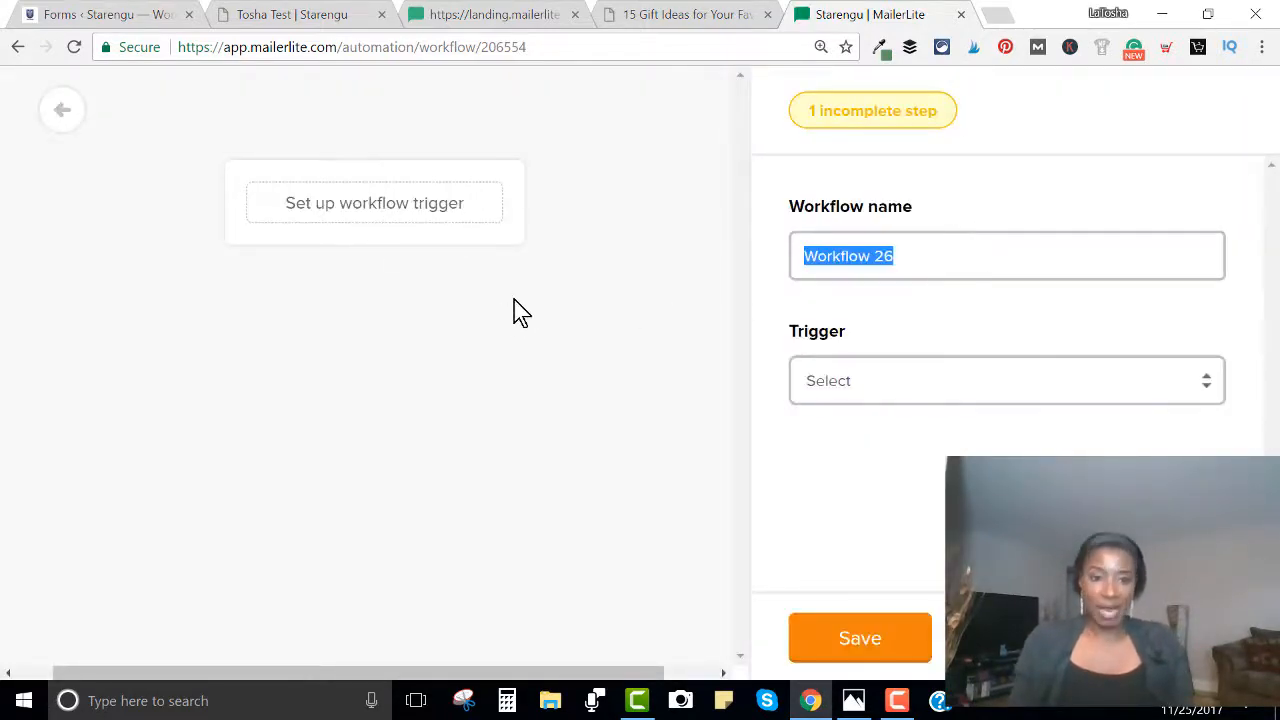
pyautogui.press('BackSpace')
pyautogui.write('TE')
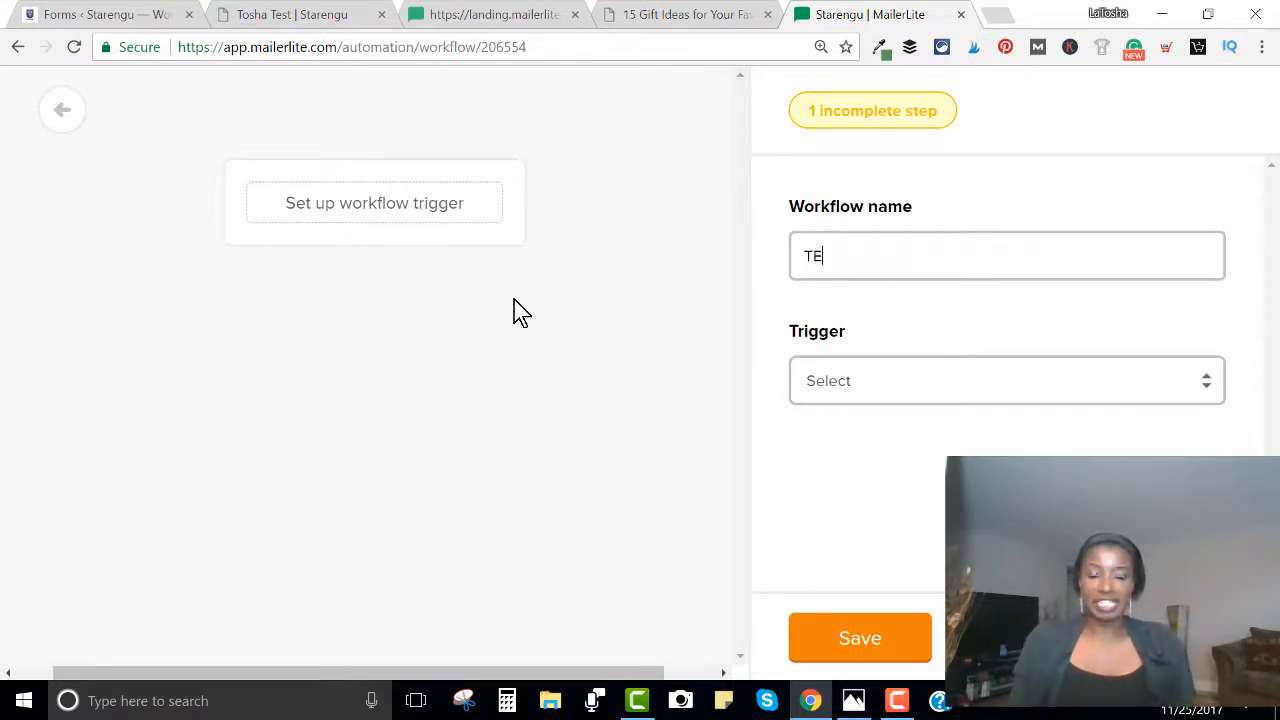
pyautogui.write('ST WORKS')
pyautogui.press('BackSpace')
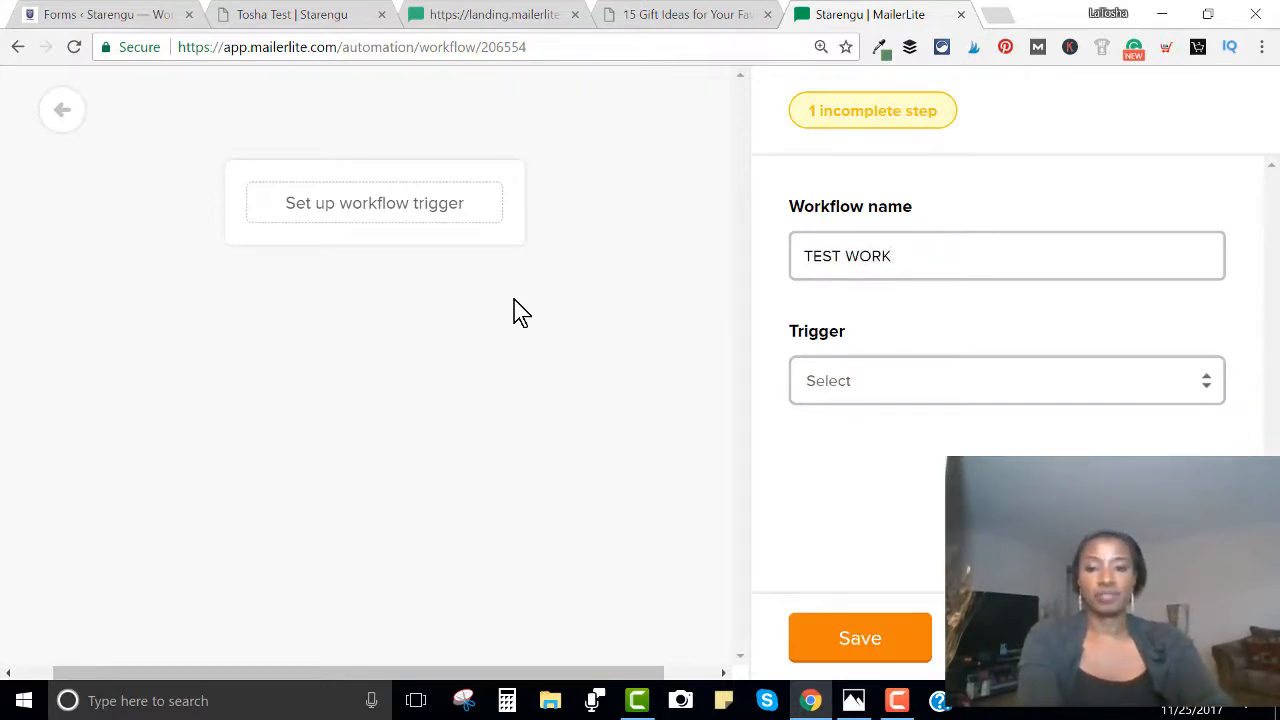
pyautogui.write('FLOW')
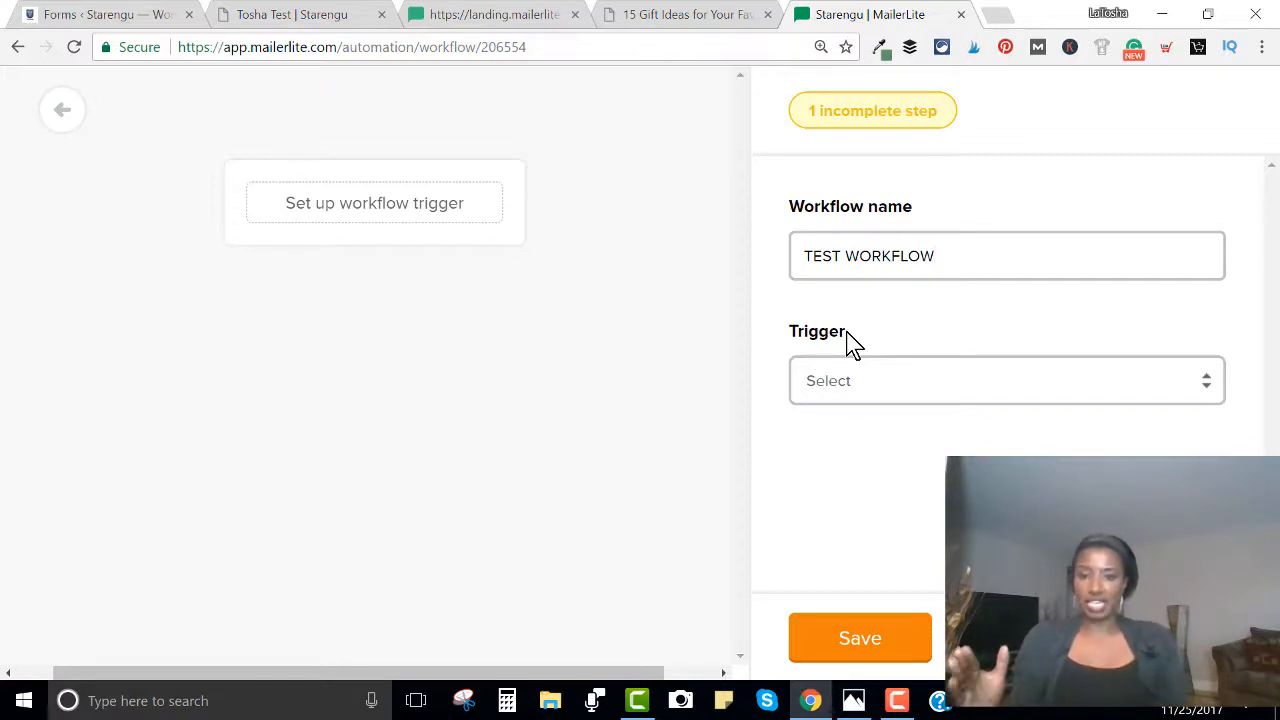
# Step: Set the trigger to 'When subscriber joins a group' with the Test group, and save it
pyautogui.click(900, 388)
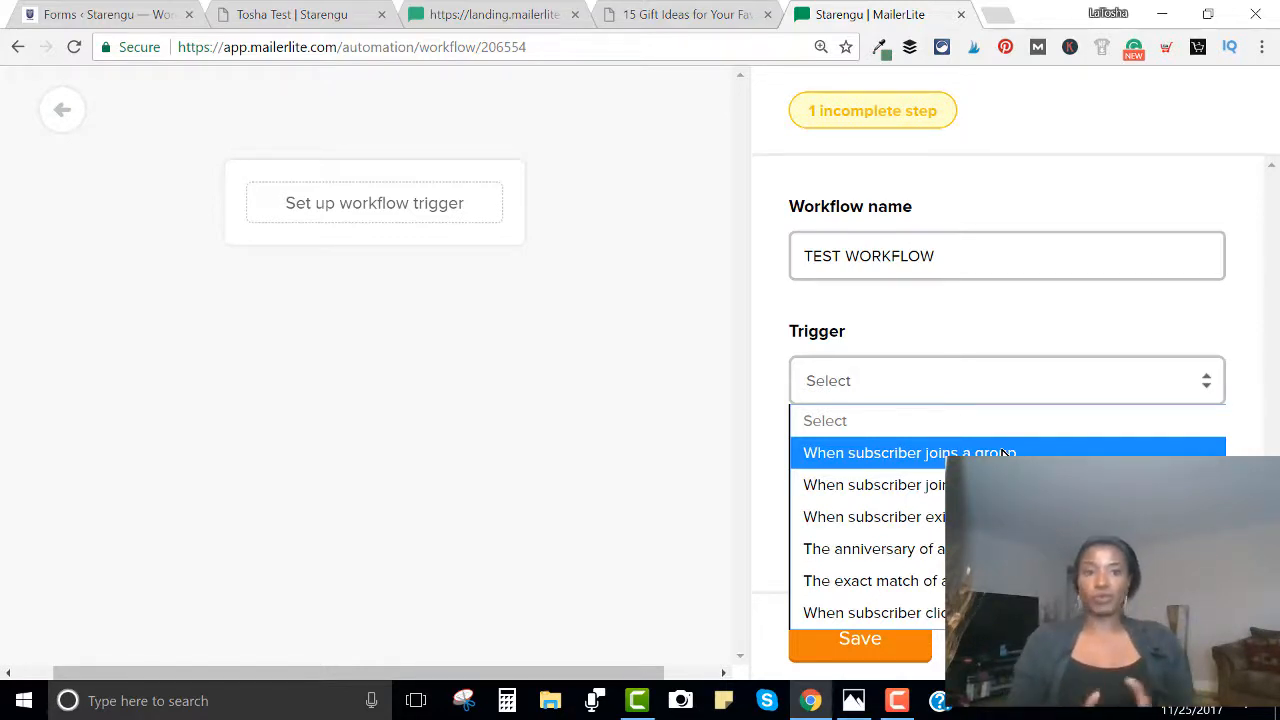
pyautogui.click(1003, 454)
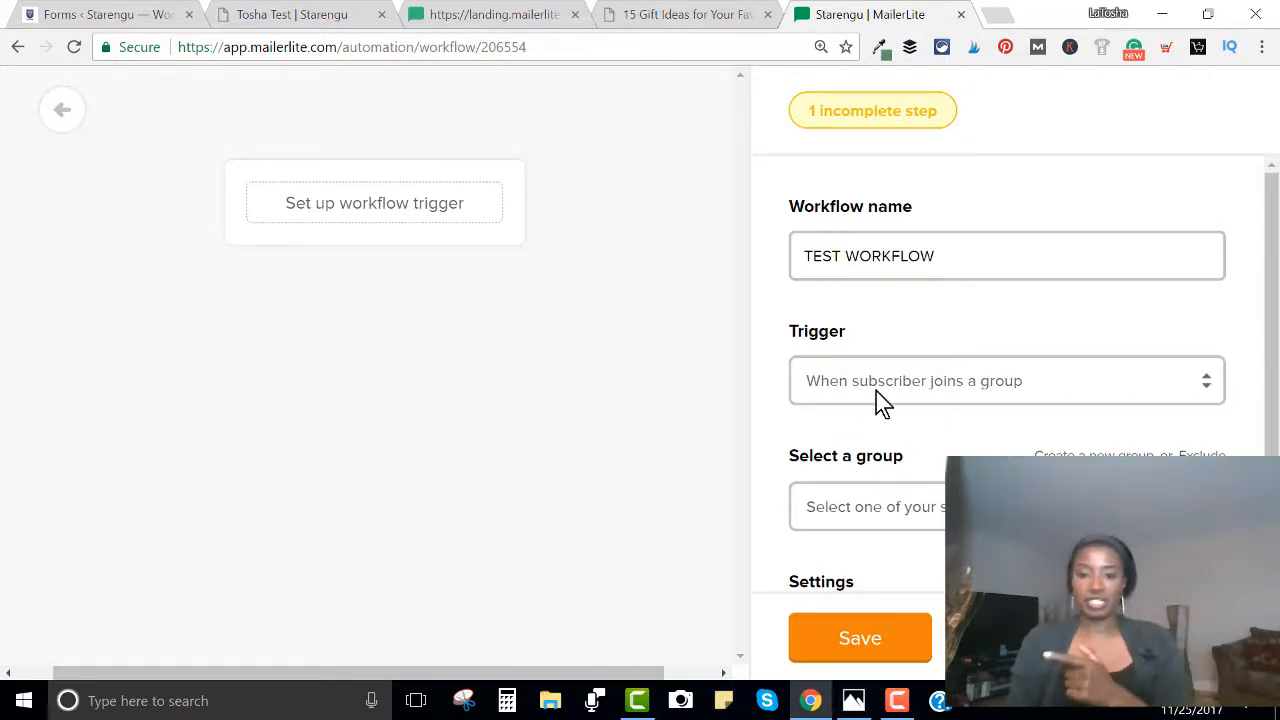
pyautogui.scroll(-1, 876, 392)
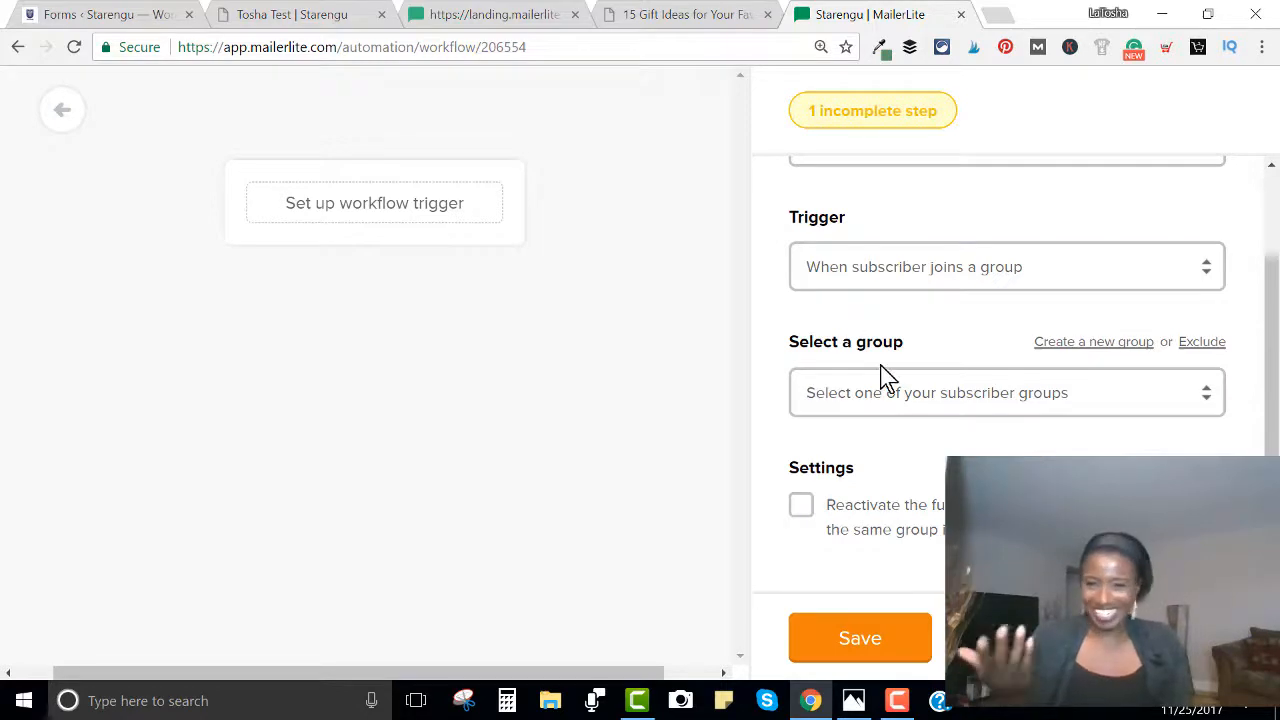
pyautogui.scroll(2, 890, 375)
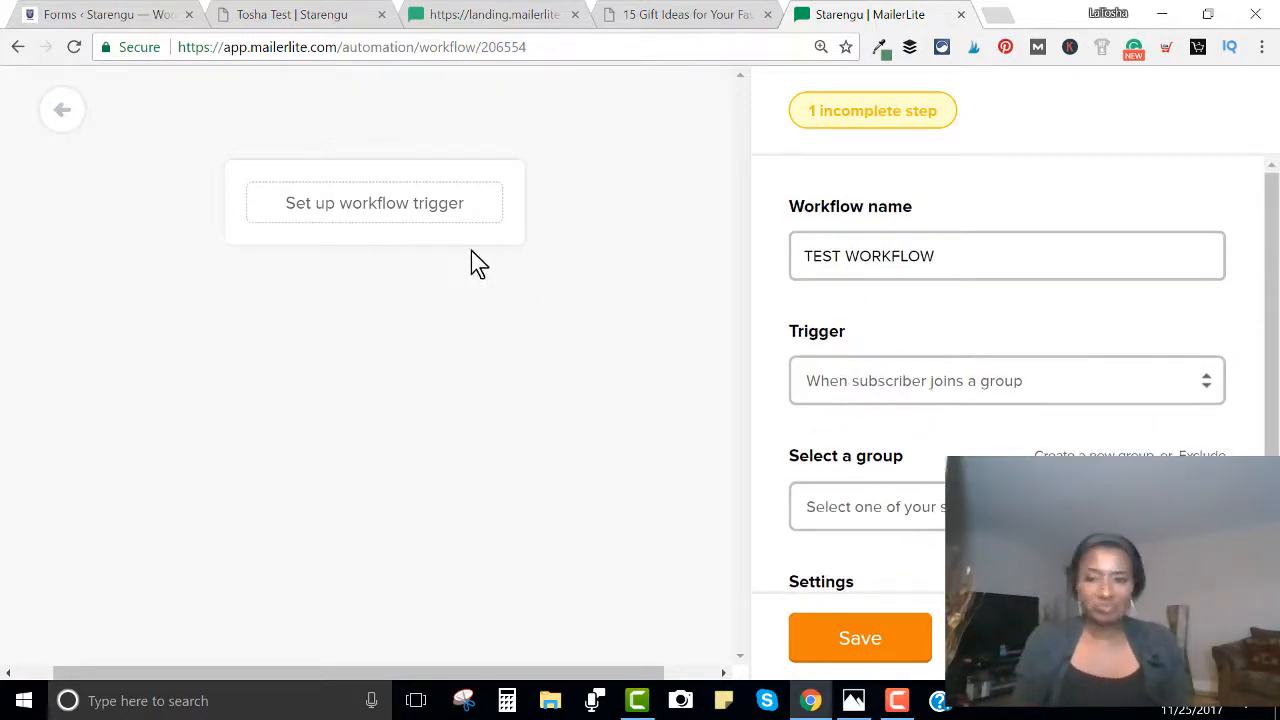
pyautogui.click(832, 646)
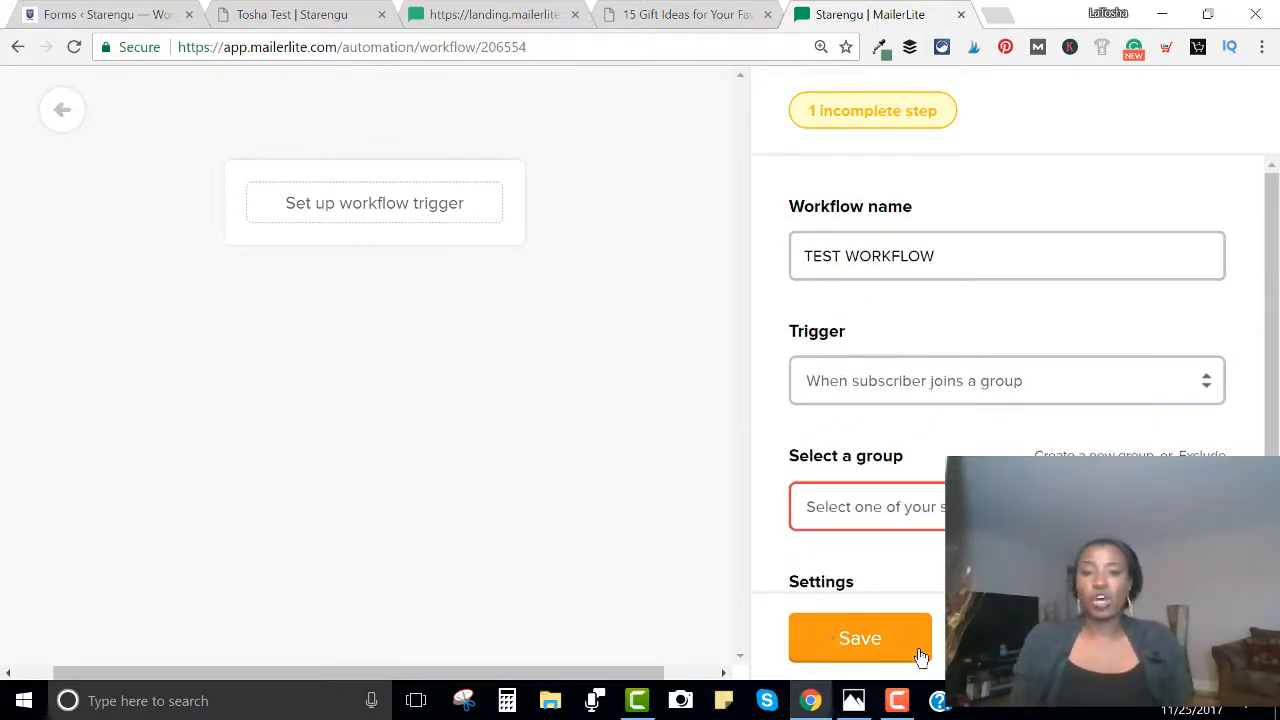
pyautogui.click(1020, 507)
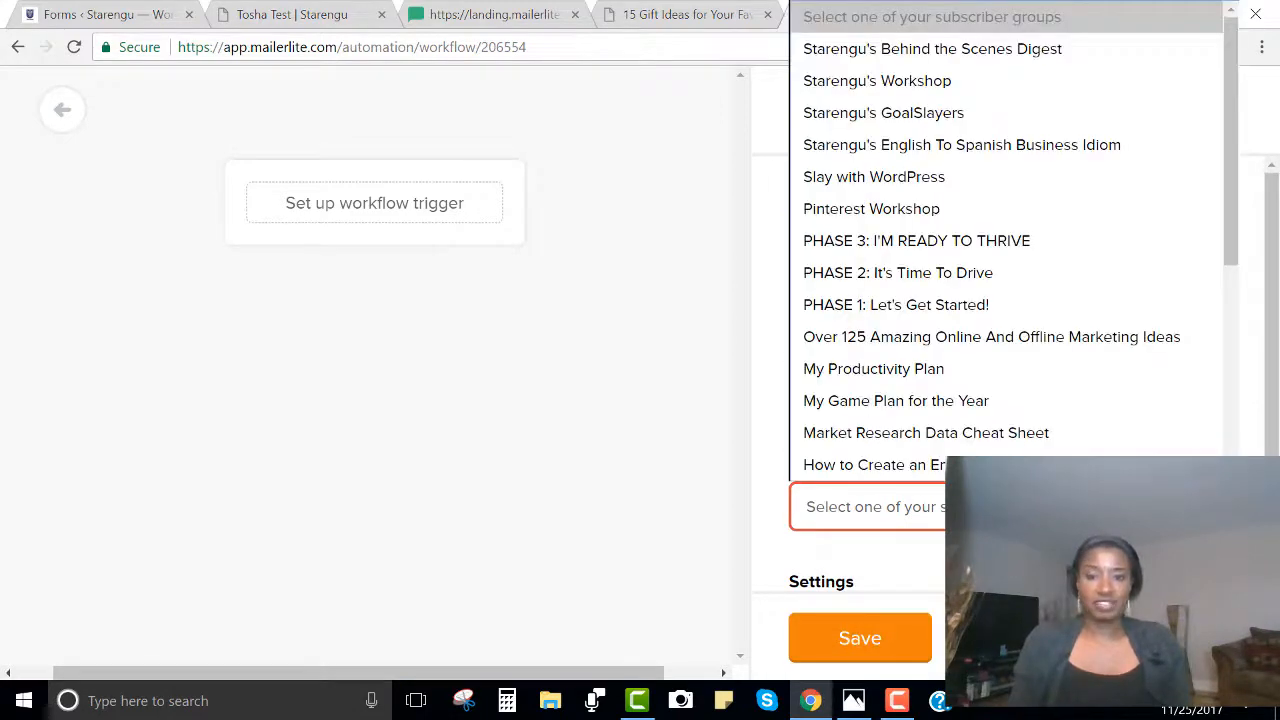
pyautogui.click(1028, 507)
pyautogui.click(1028, 507)
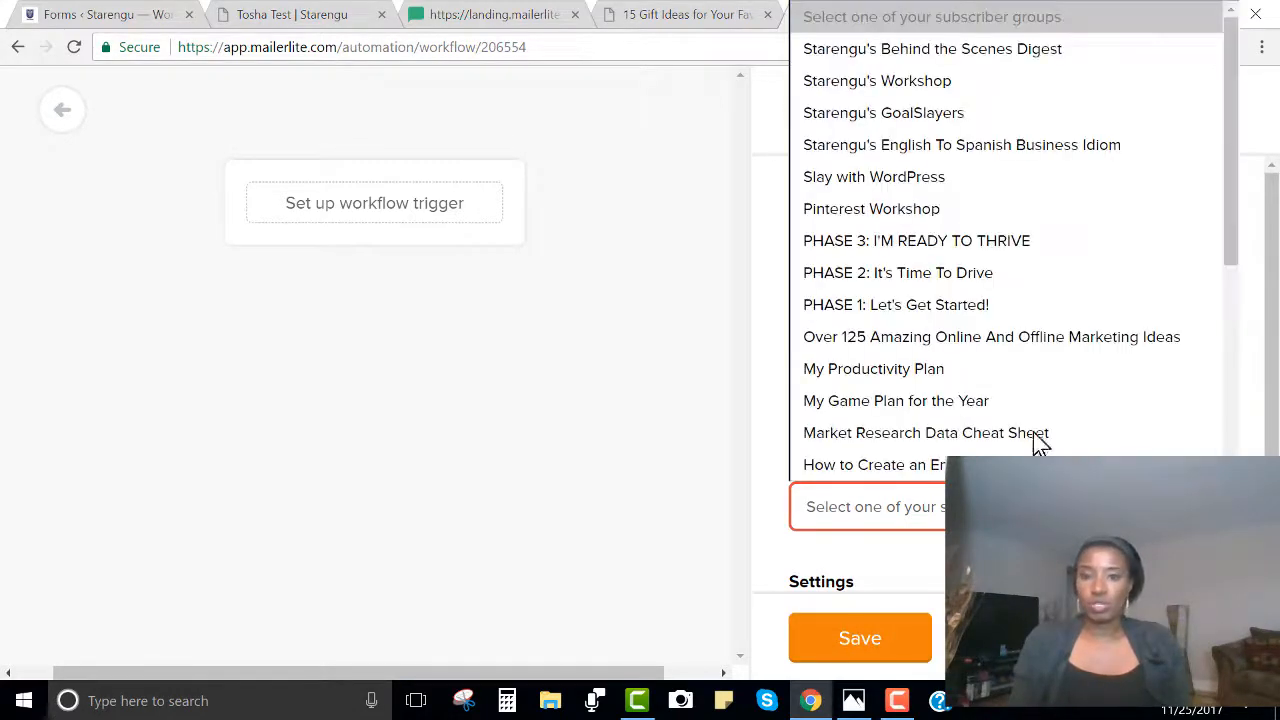
pyautogui.scroll(-4, 1040, 430)
pyautogui.click(852, 470)
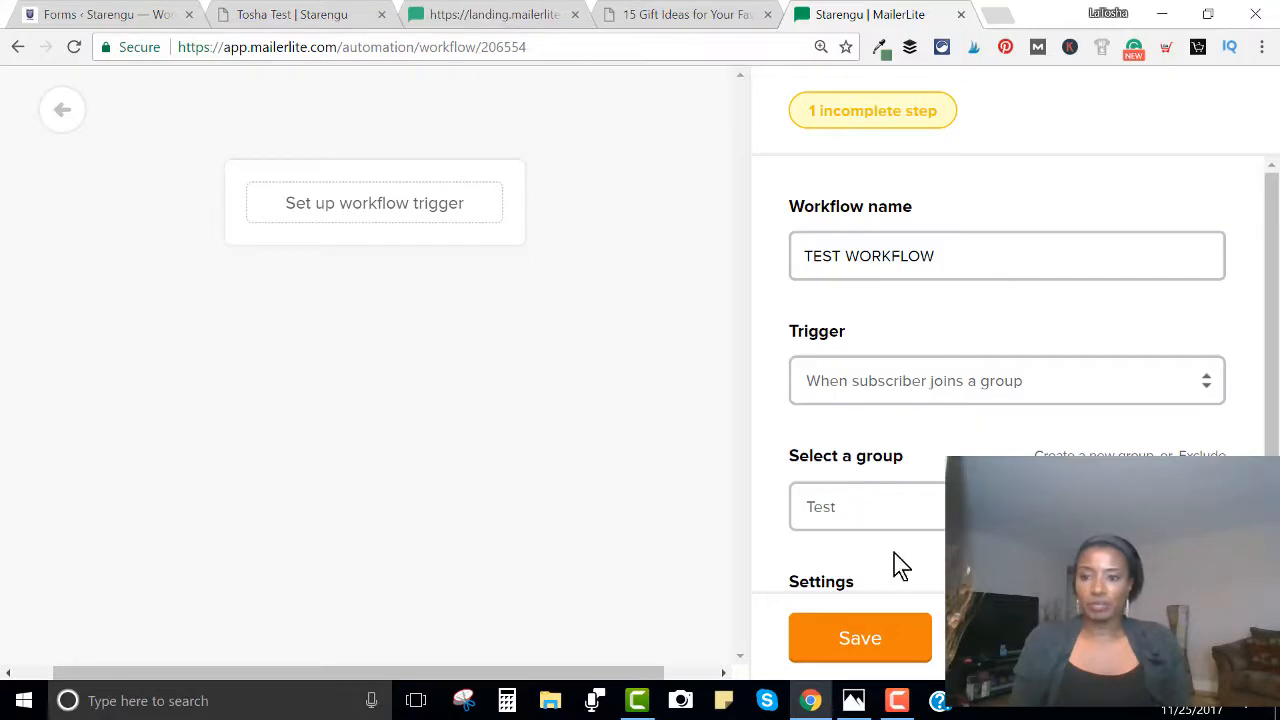
pyautogui.scroll(-2, 894, 565)
pyautogui.click(857, 646)
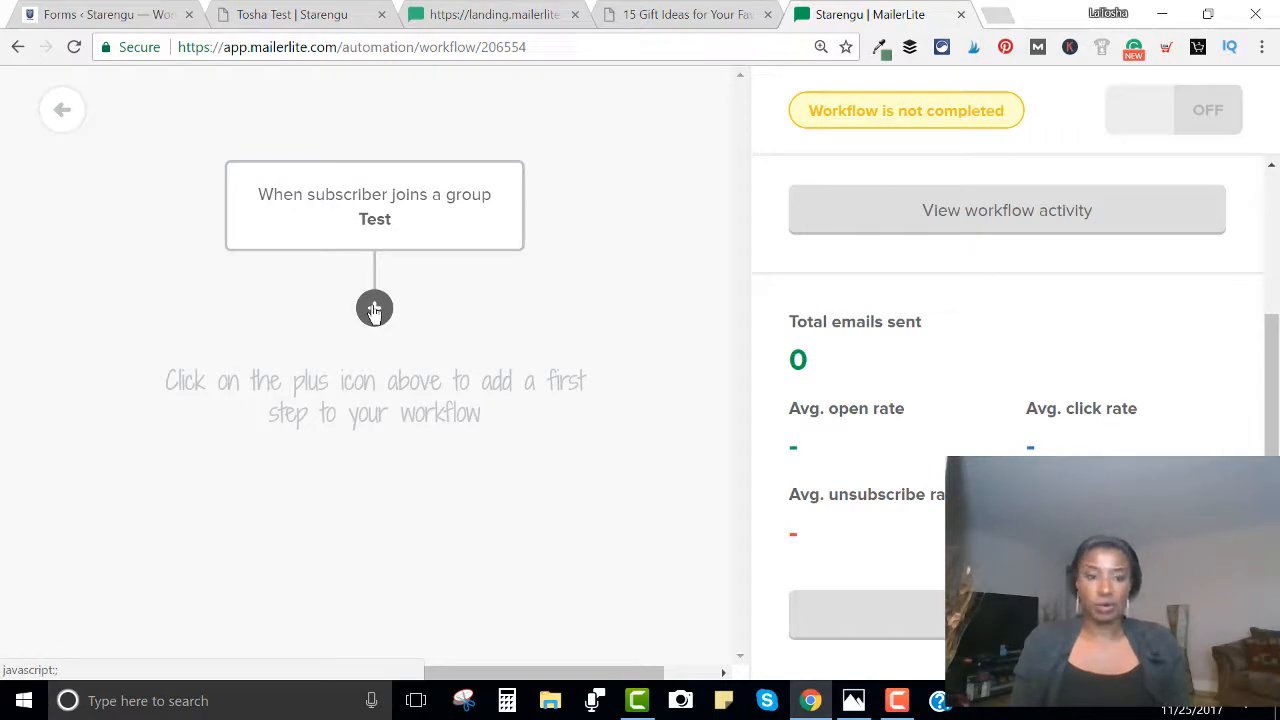
# Step: Open the 'Add a next step to your workflow' options below the Test-group trigger
pyautogui.click(374, 311)
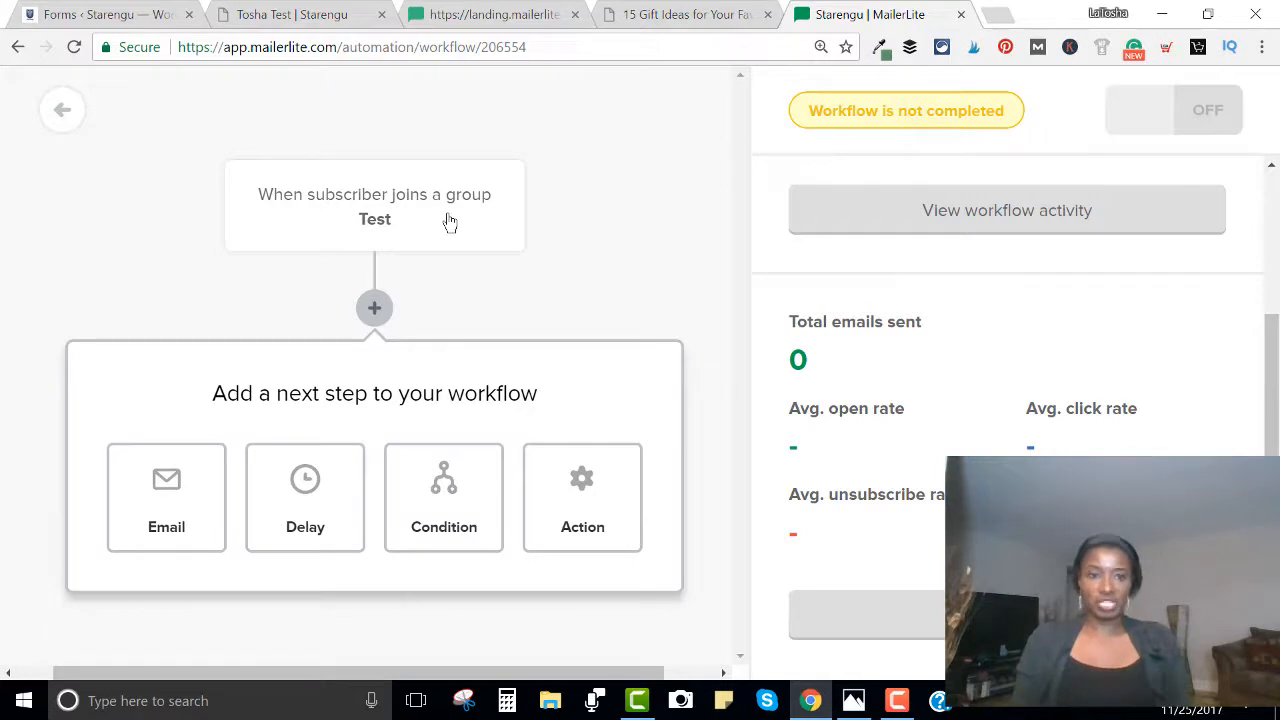
# Step: Add an email step with the subject 'Welcome to Starengu'
pyautogui.click(170, 490)
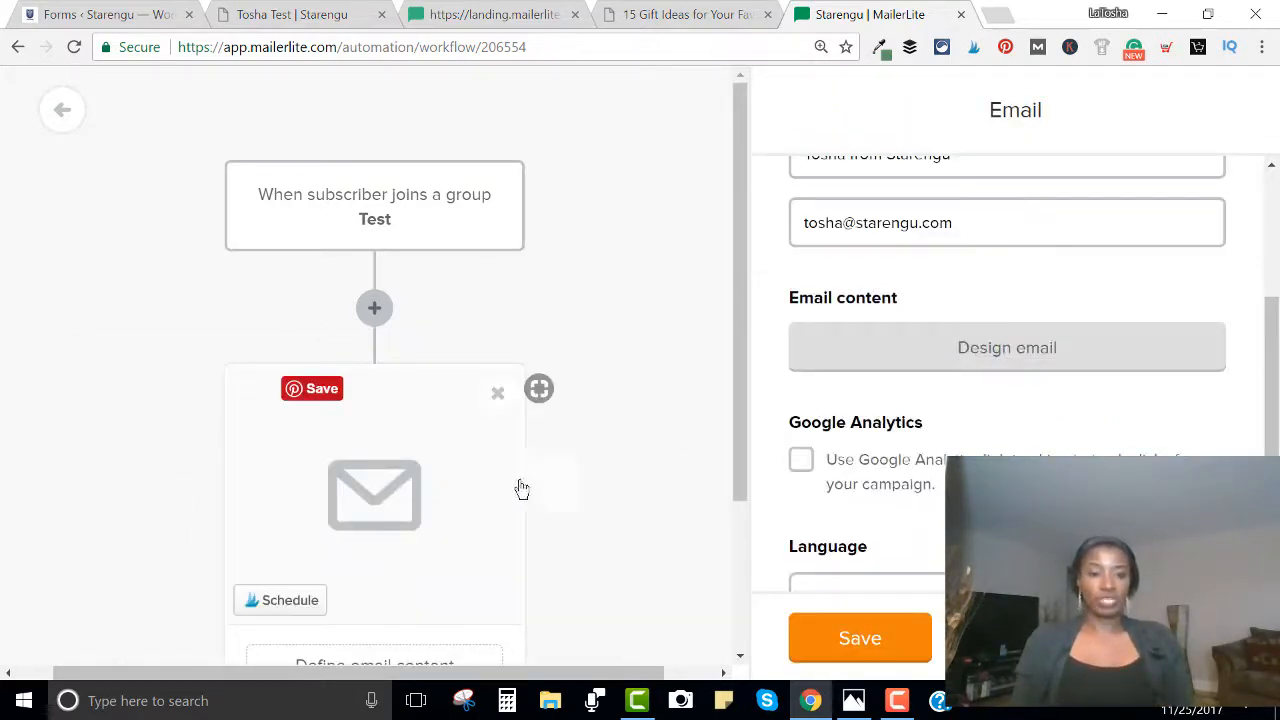
pyautogui.scroll(3, 840, 380)
pyautogui.click(881, 247)
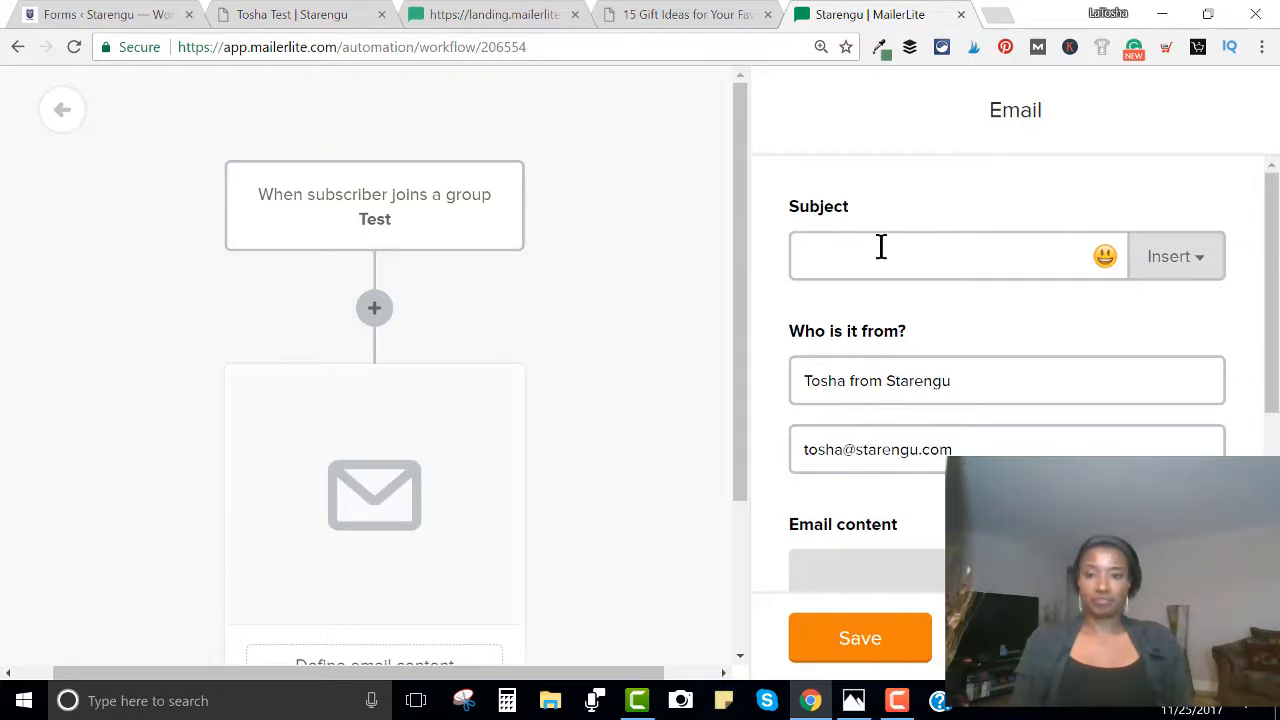
pyautogui.click(881, 247)
pyautogui.write('Welcome')
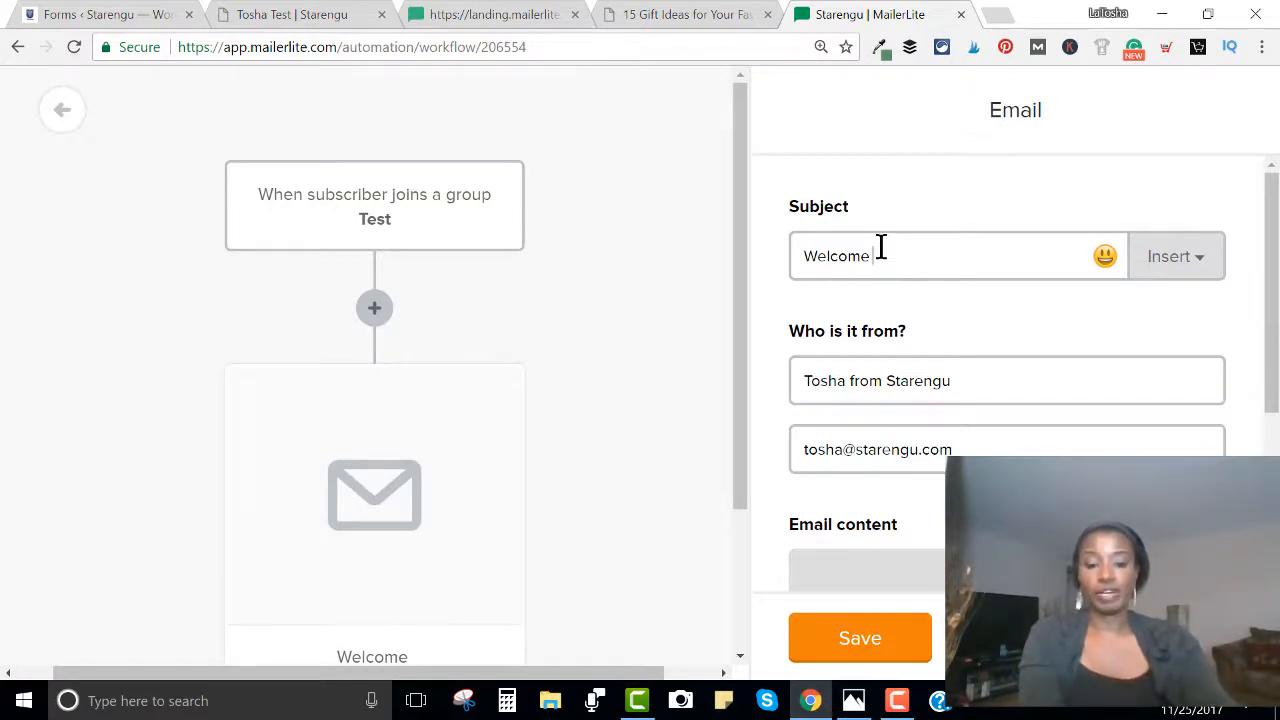
pyautogui.write('t')
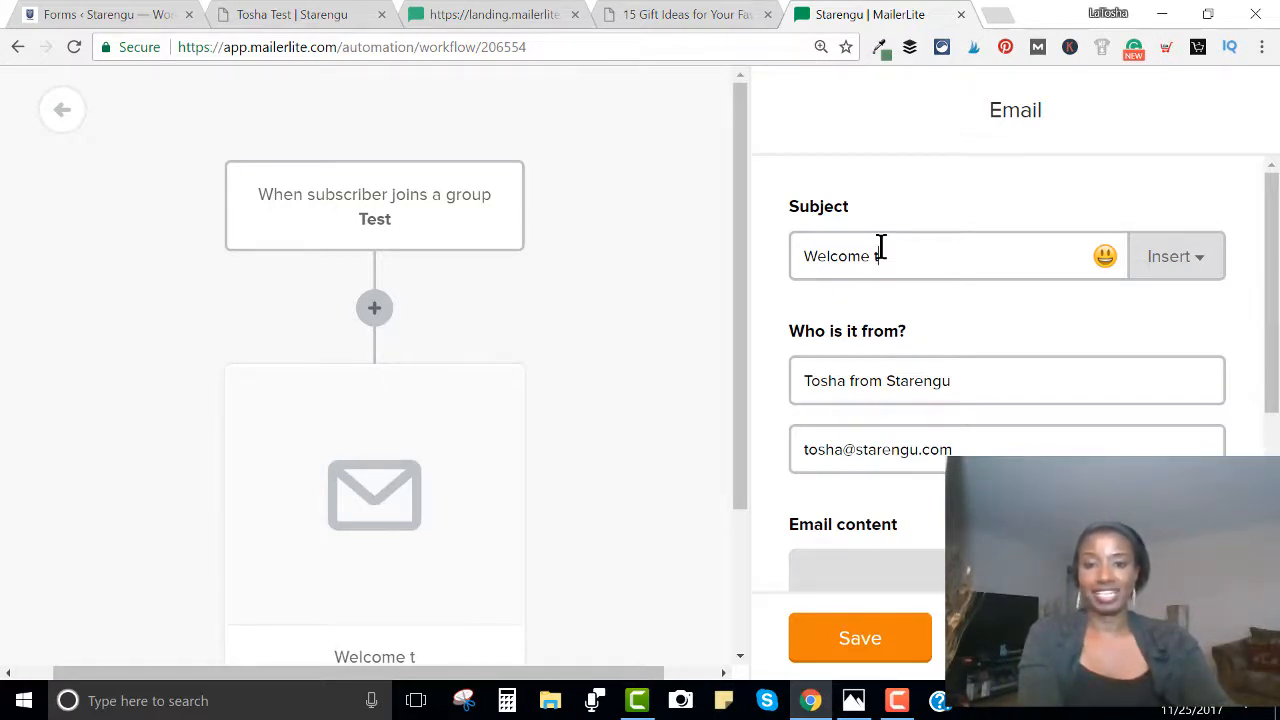
pyautogui.write('o B')
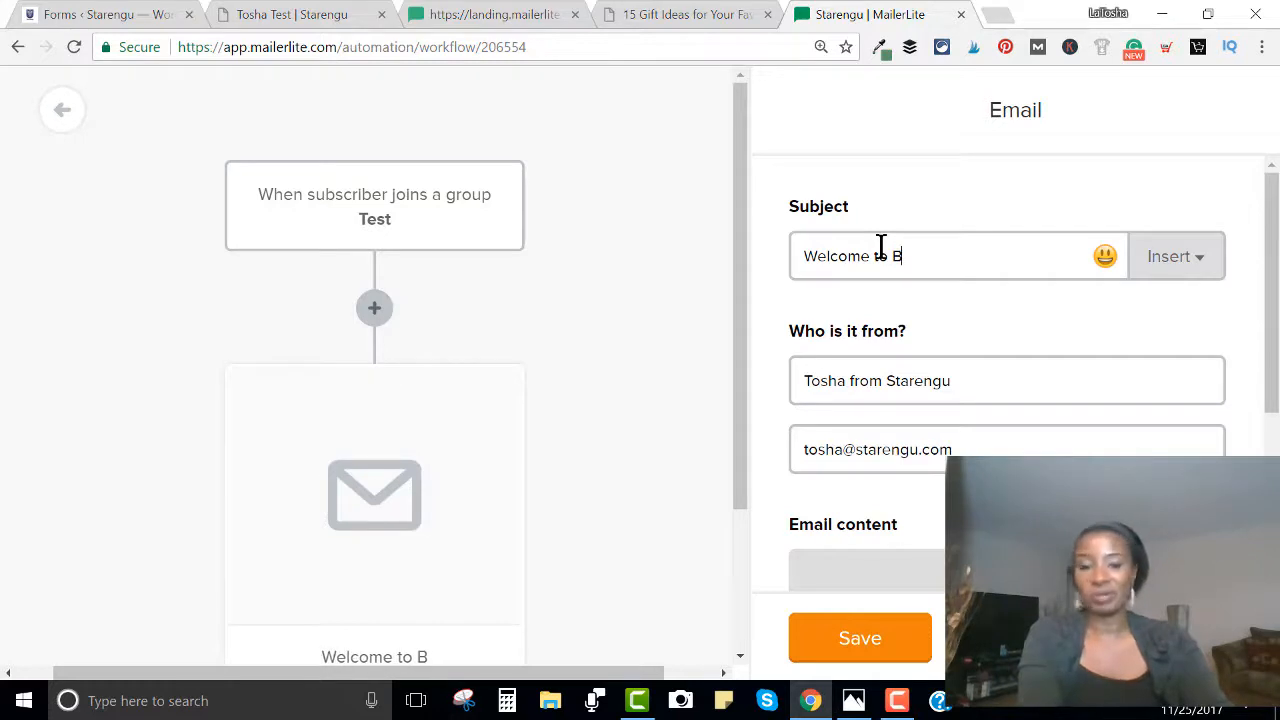
pyautogui.press('BackSpace')
pyautogui.write('Staren')
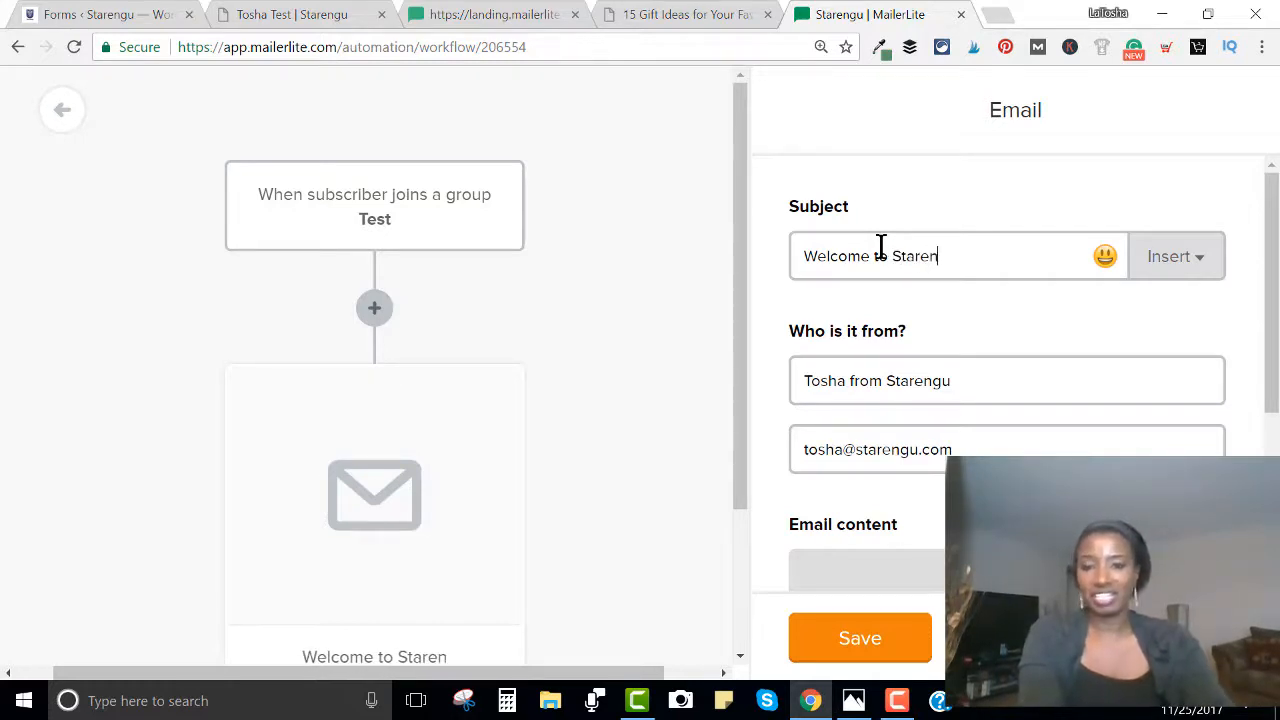
pyautogui.write("ug's")
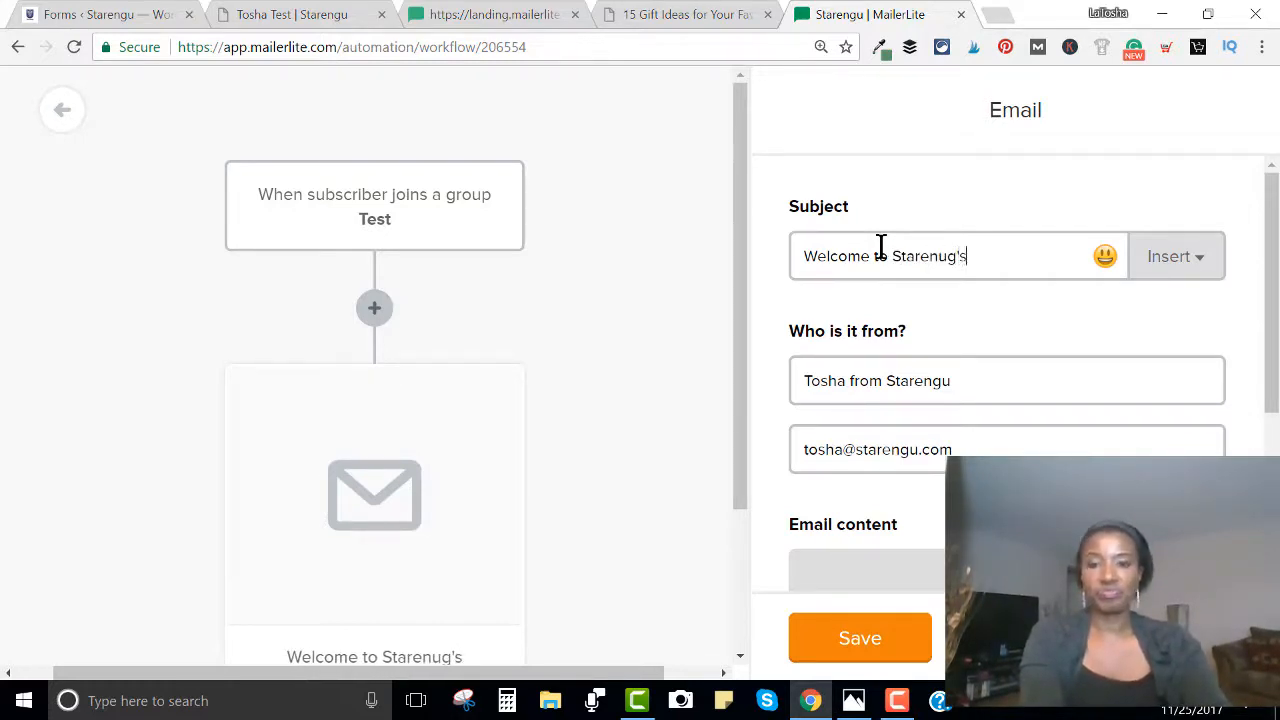
pyautogui.press('BackSpace')
pyautogui.press('BackSpace')
pyautogui.write('u')
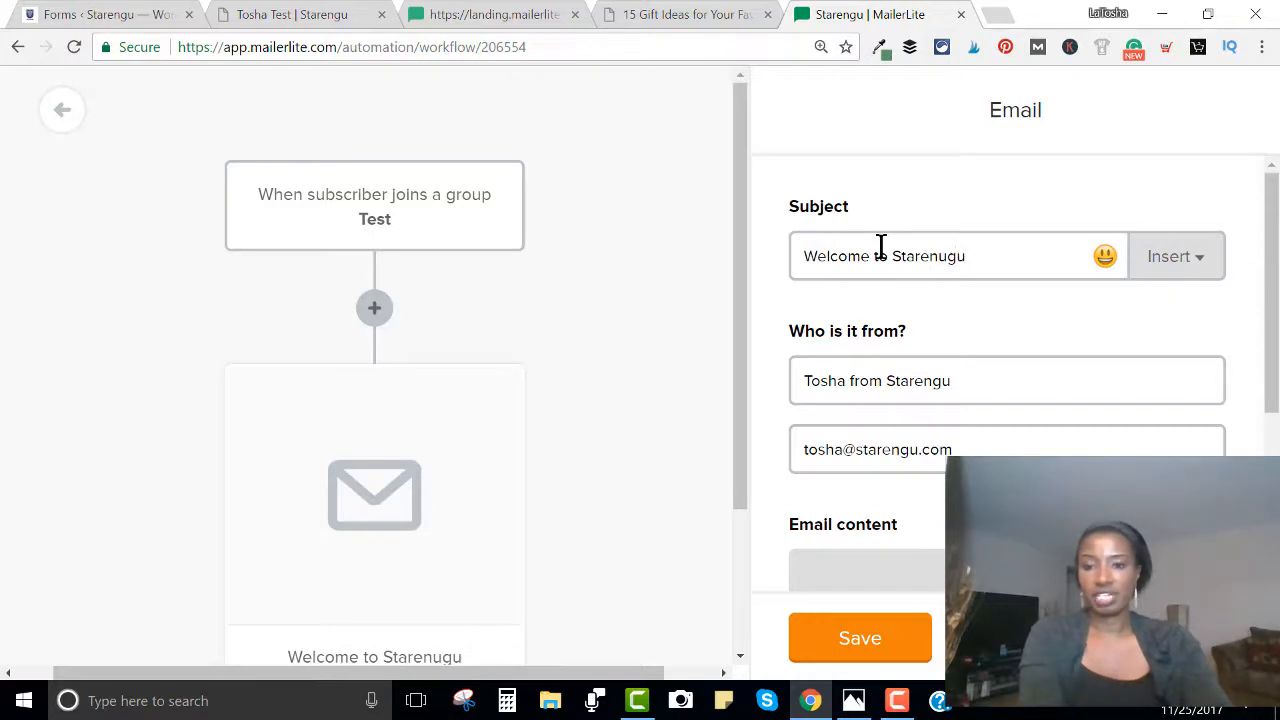
# Step: Scroll down past the sender details toward the Email content section
pyautogui.scroll(-2, 914, 400)
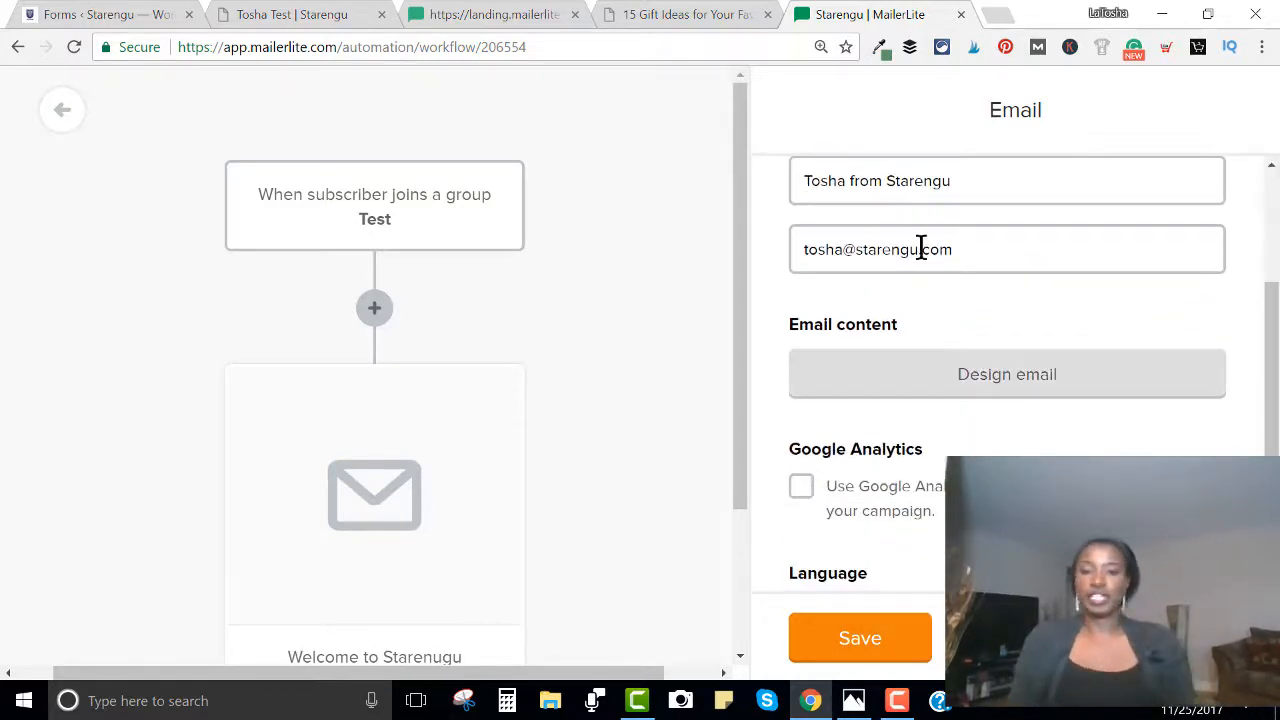
pyautogui.scroll(1, 890, 265)
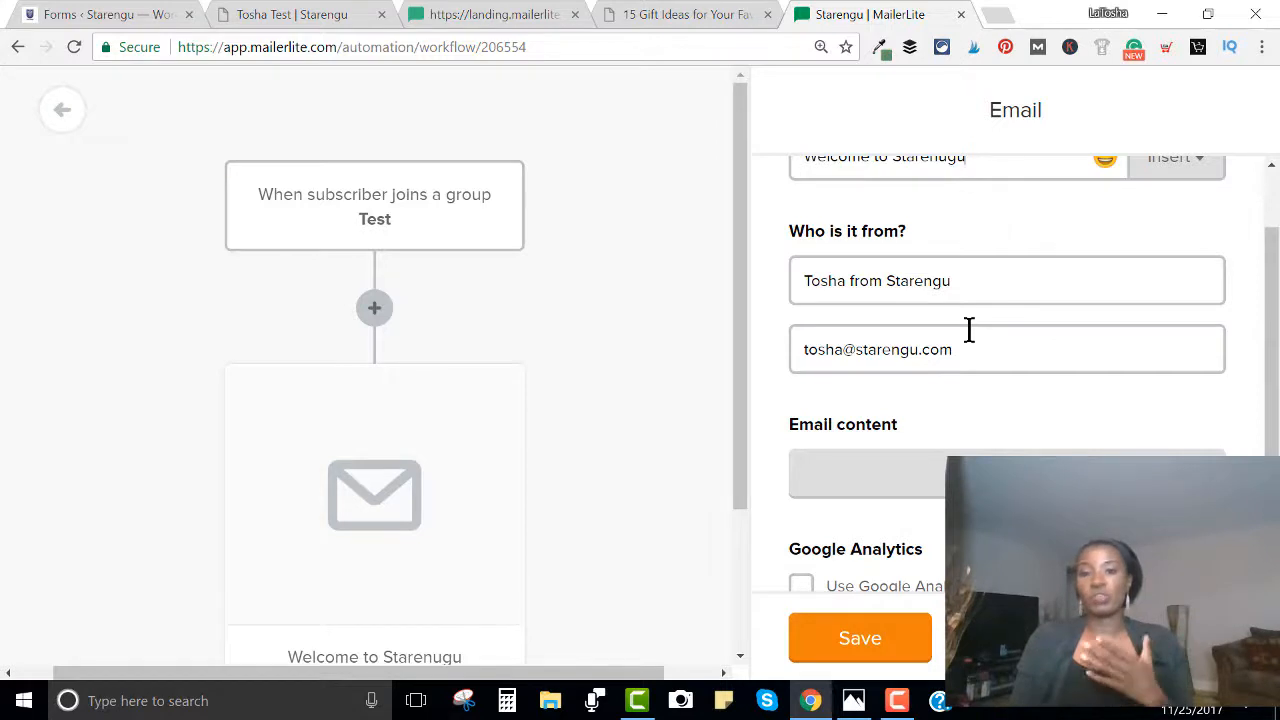
pyautogui.scroll(-1, 852, 330)
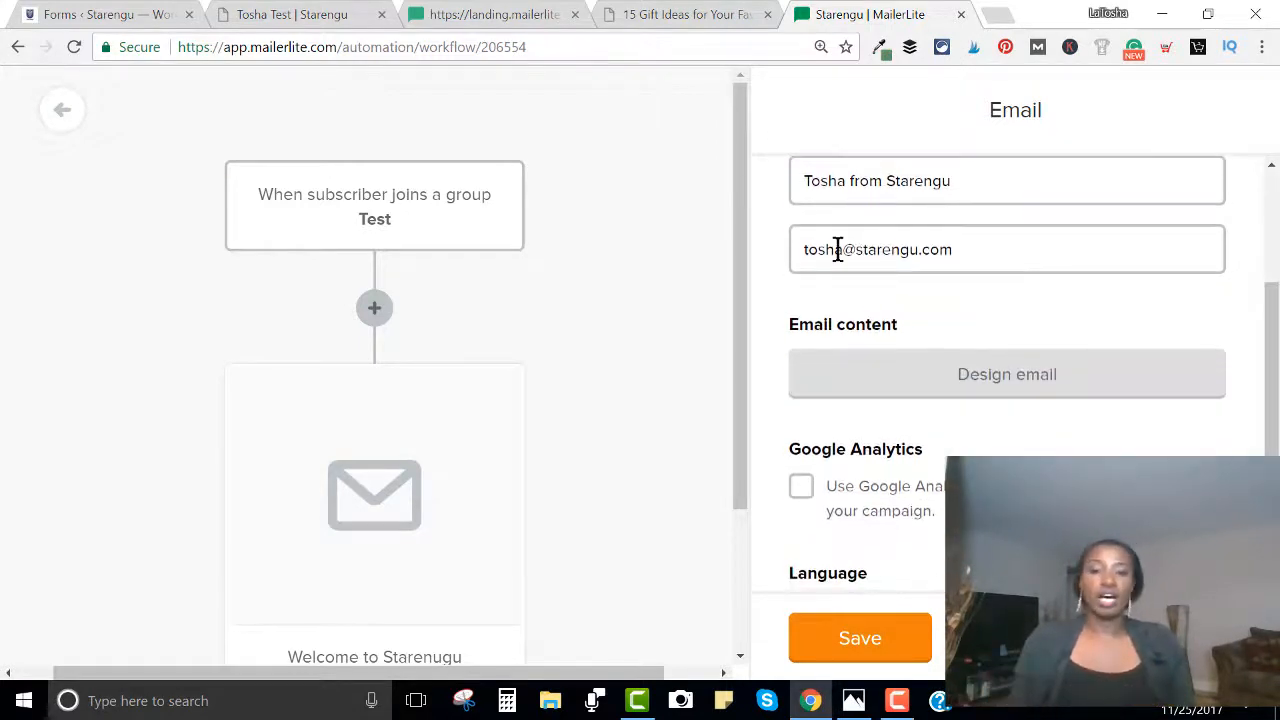
pyautogui.scroll(-1, 838, 250)
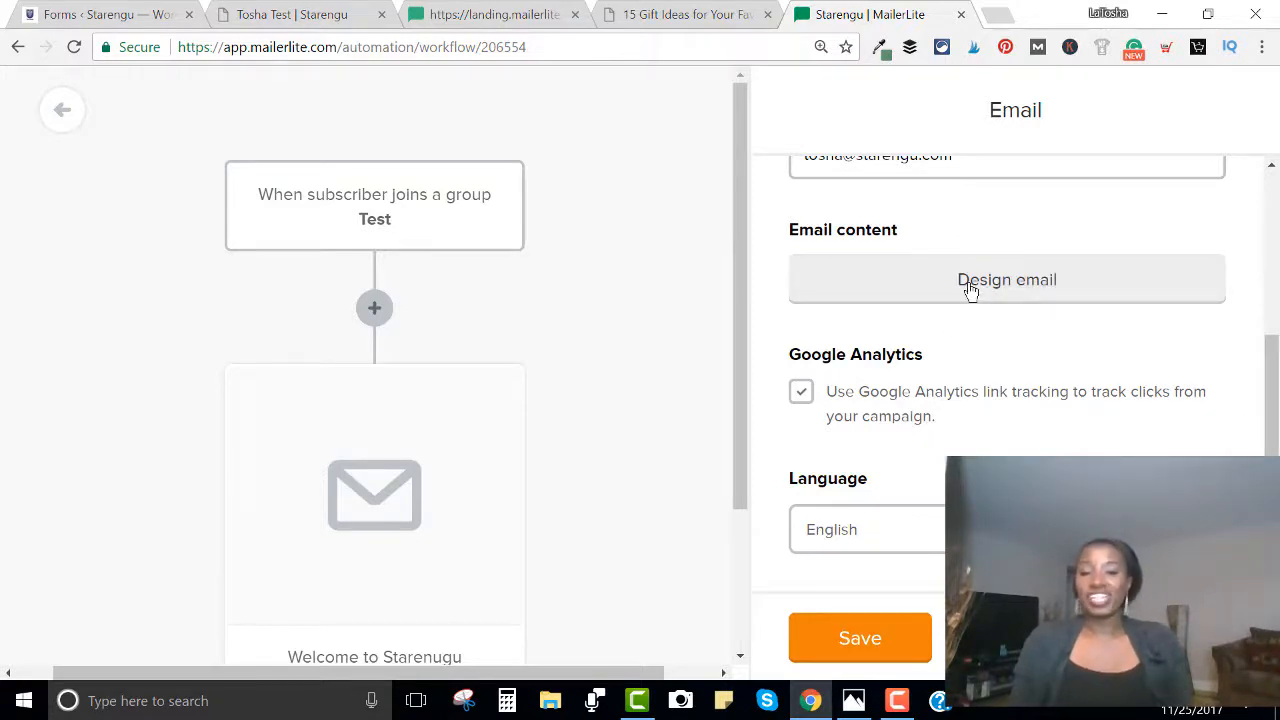
# Step: Open the email design page and look through its Drag & drop, Rich text and HTML editor choices
pyautogui.click(1001, 292)
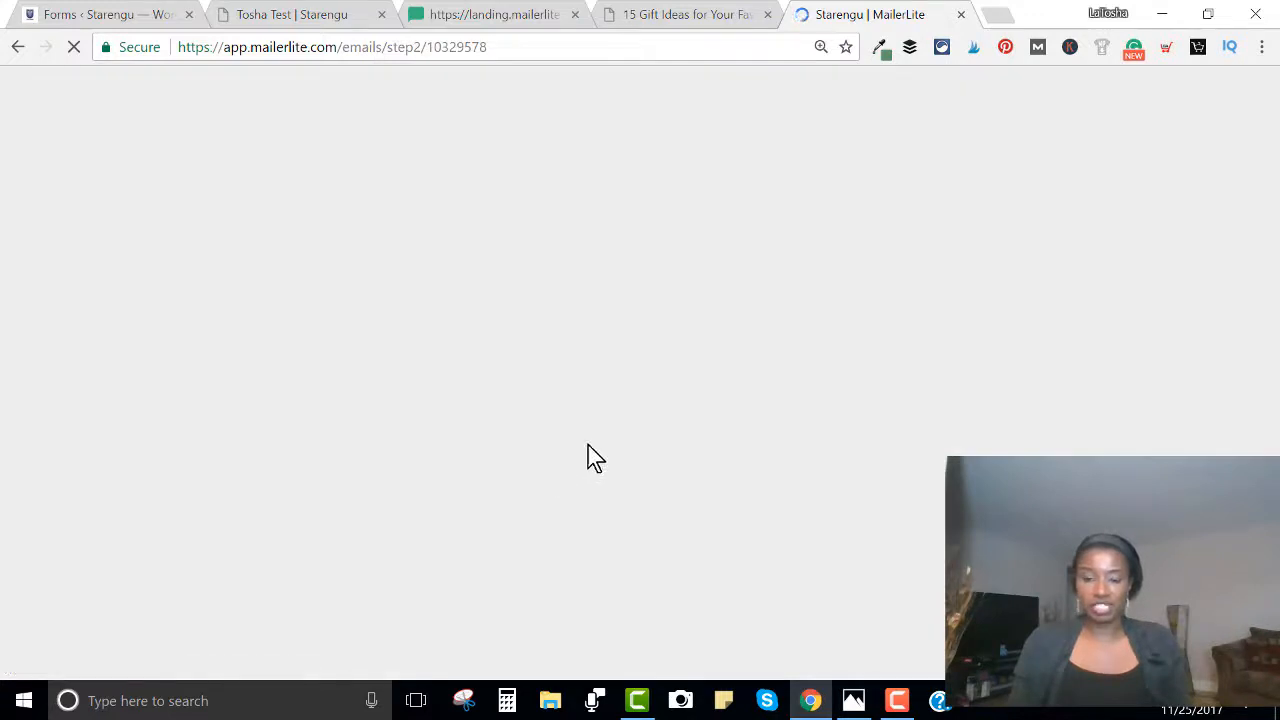
pyautogui.scroll(-2, 823, 414)
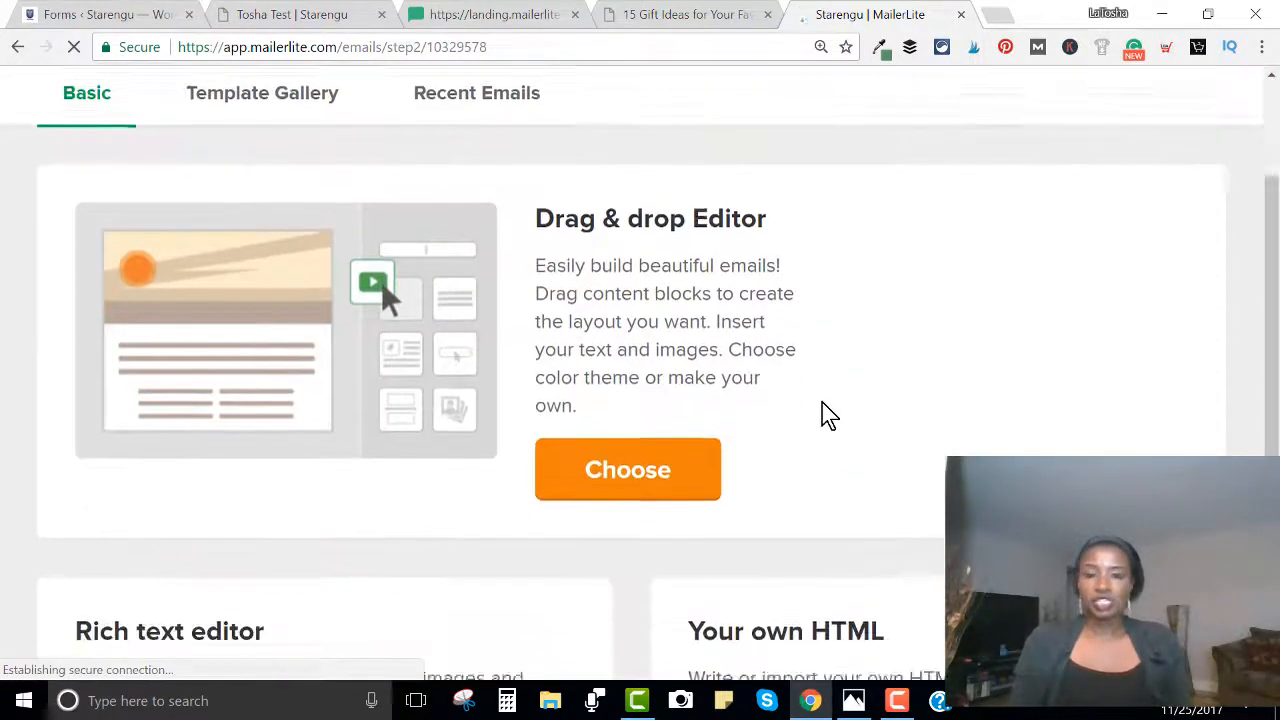
pyautogui.scroll(-1, 797, 389)
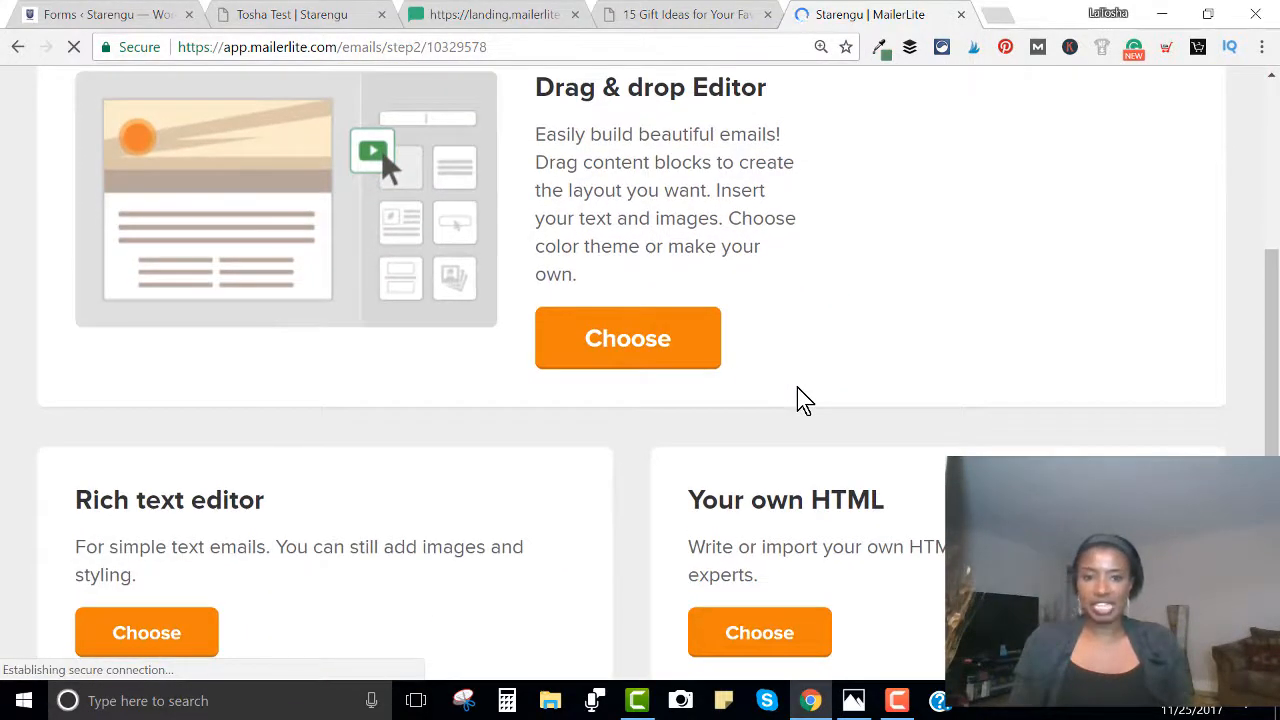
pyautogui.scroll(-1, 797, 389)
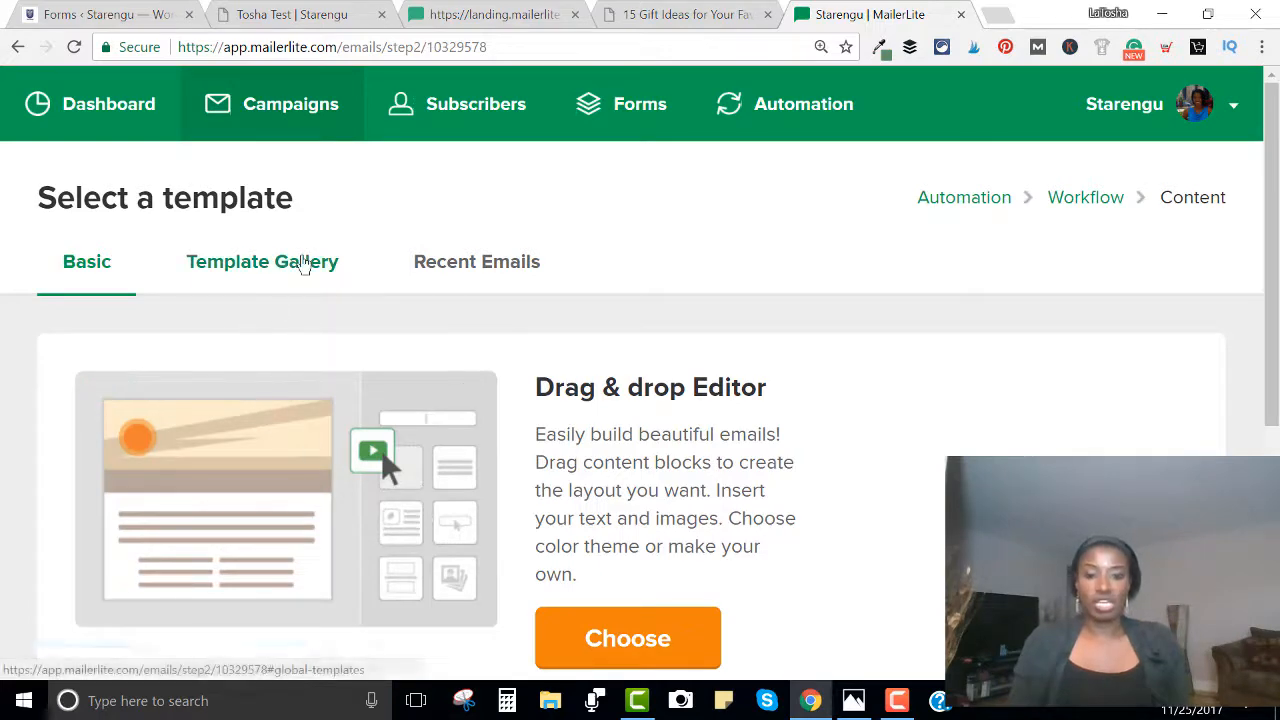
# Step: Browse the Template Gallery and select the Featured Deals template
pyautogui.click(300, 263)
pyautogui.moveTo(423, 423)
pyautogui.scroll(-1, 350, 450)
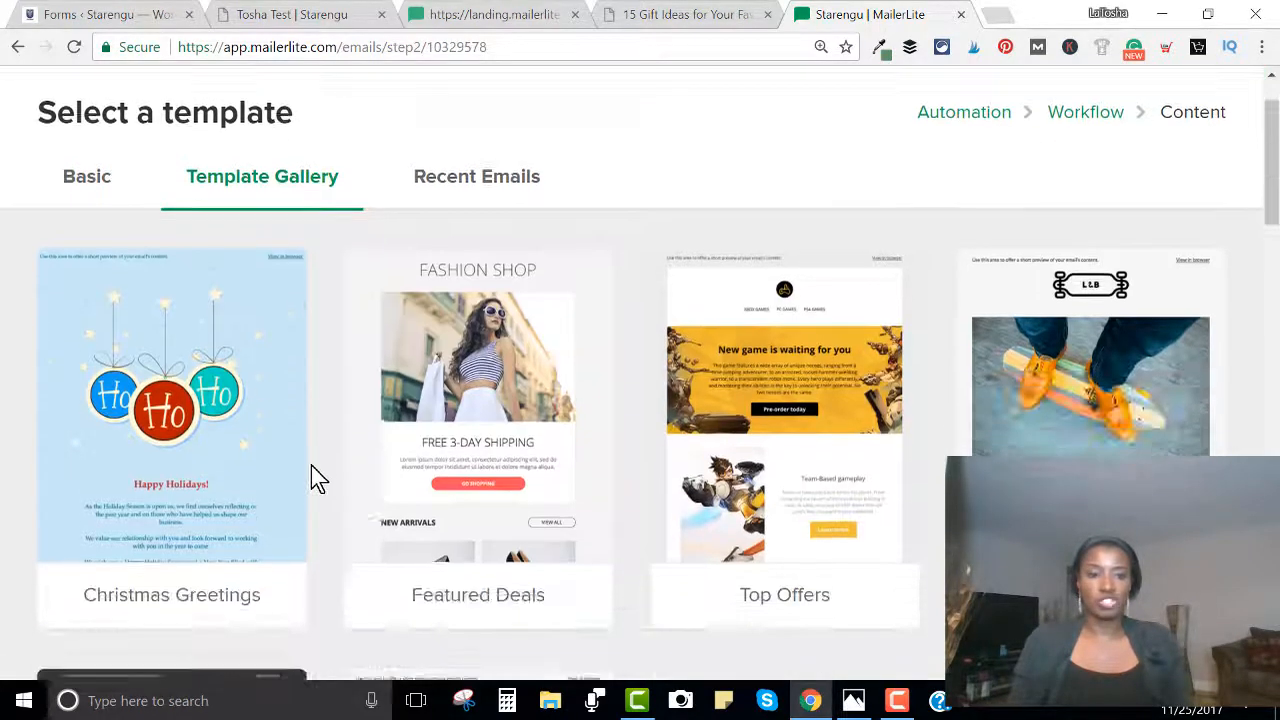
pyautogui.scroll(1, 300, 485)
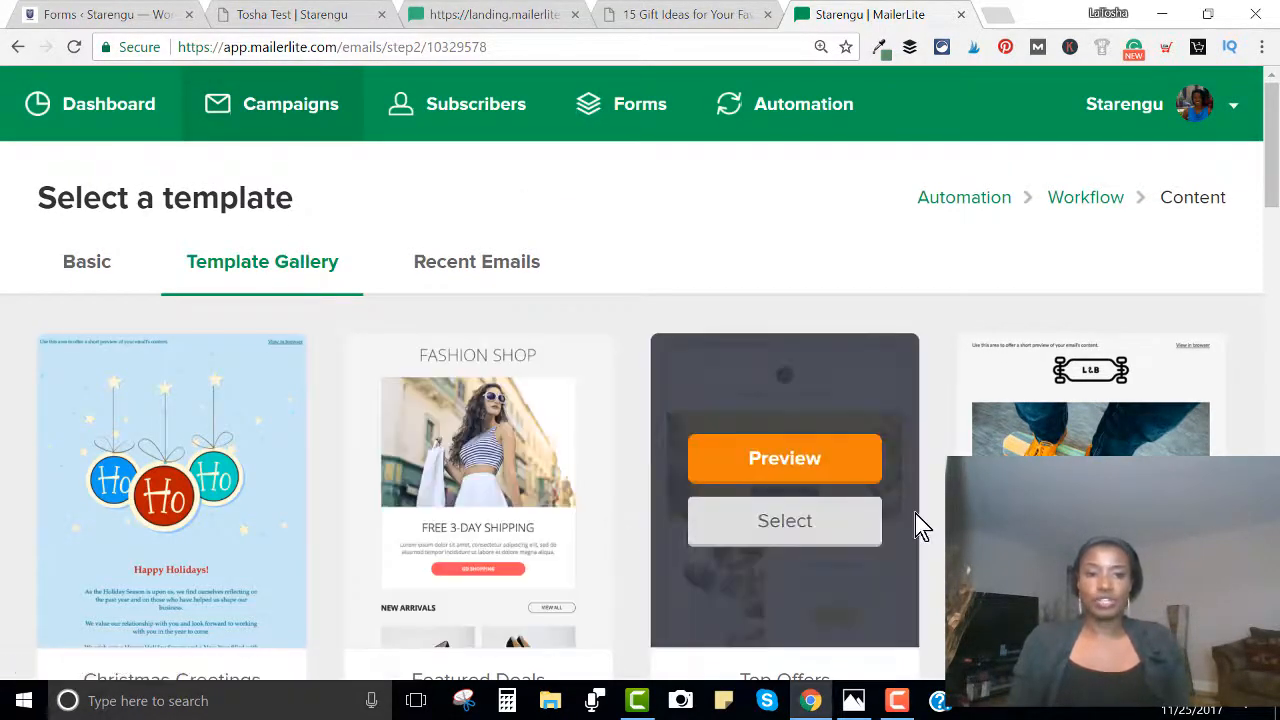
pyautogui.scroll(-5, 914, 526)
pyautogui.scroll(-3, 914, 526)
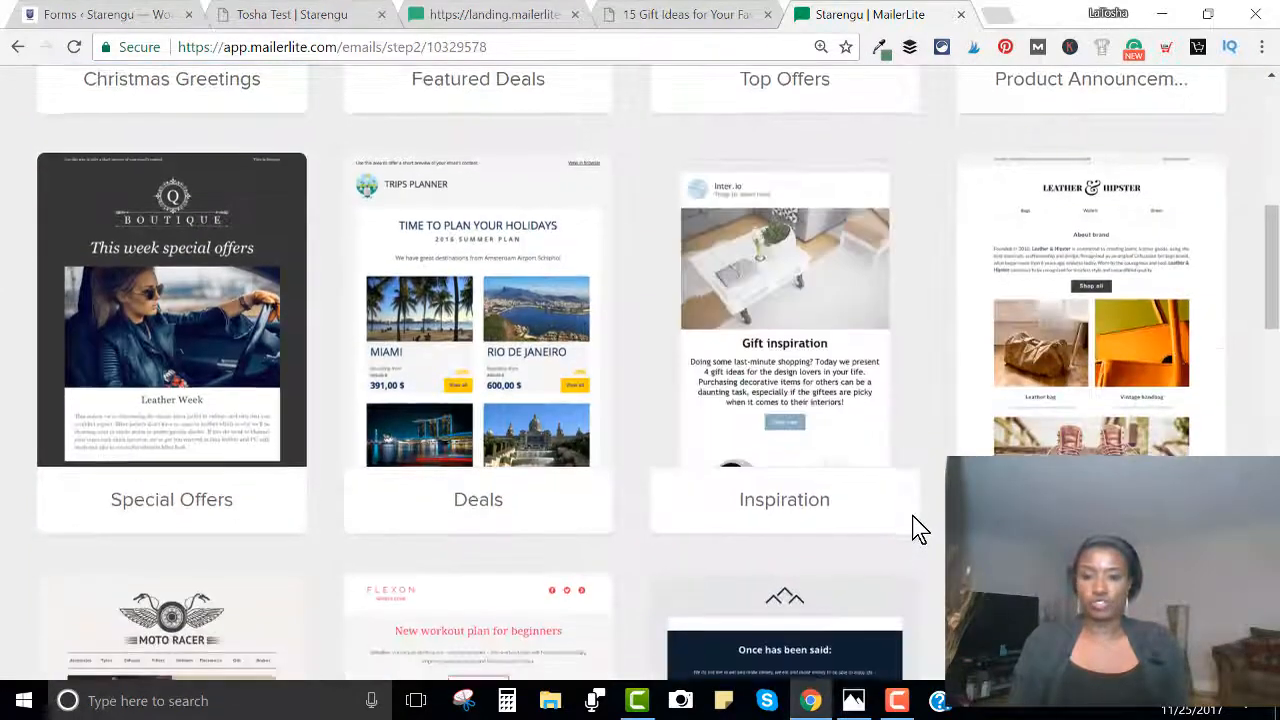
pyautogui.scroll(-1, 848, 512)
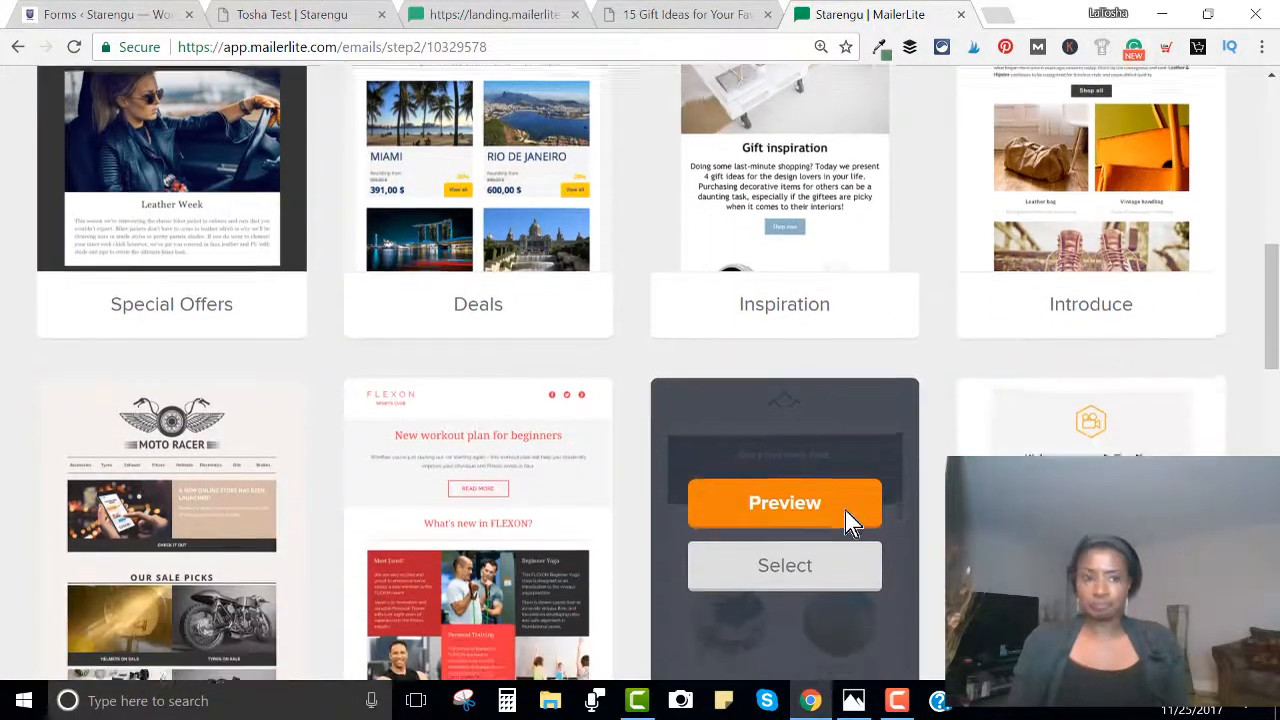
pyautogui.scroll(-1, 846, 512)
pyautogui.scroll(8, 846, 518)
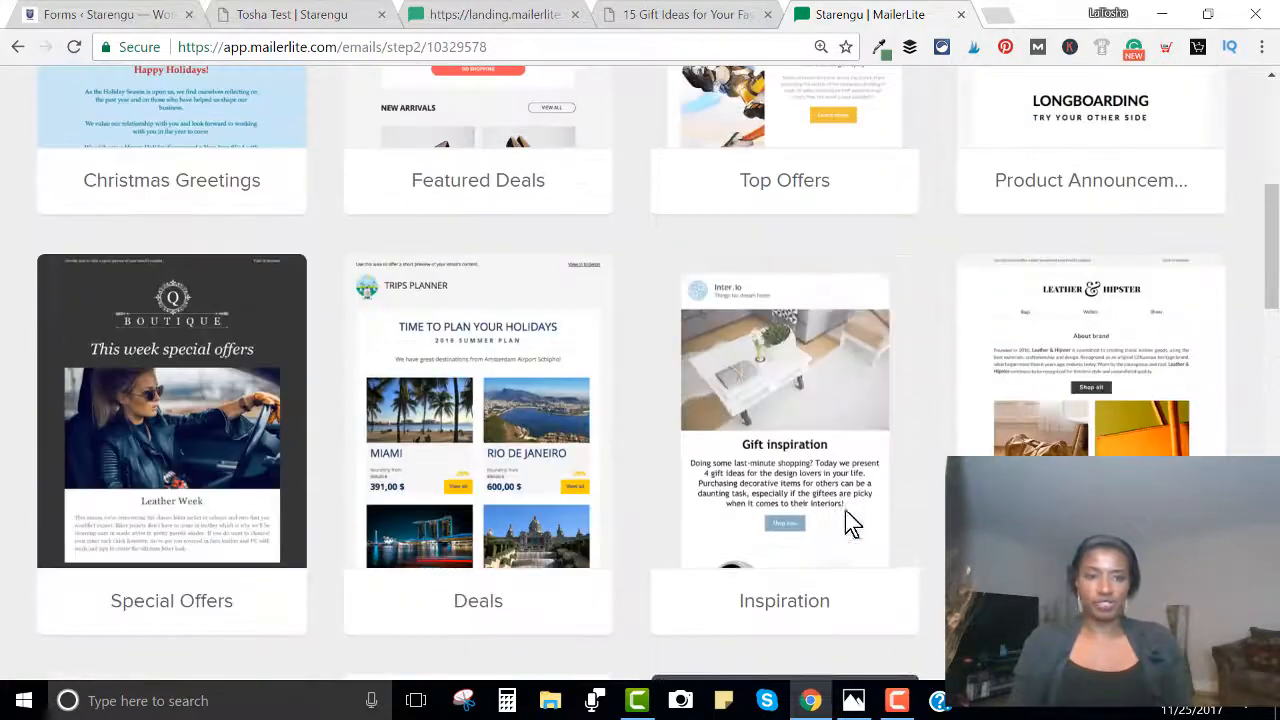
pyautogui.scroll(1, 844, 523)
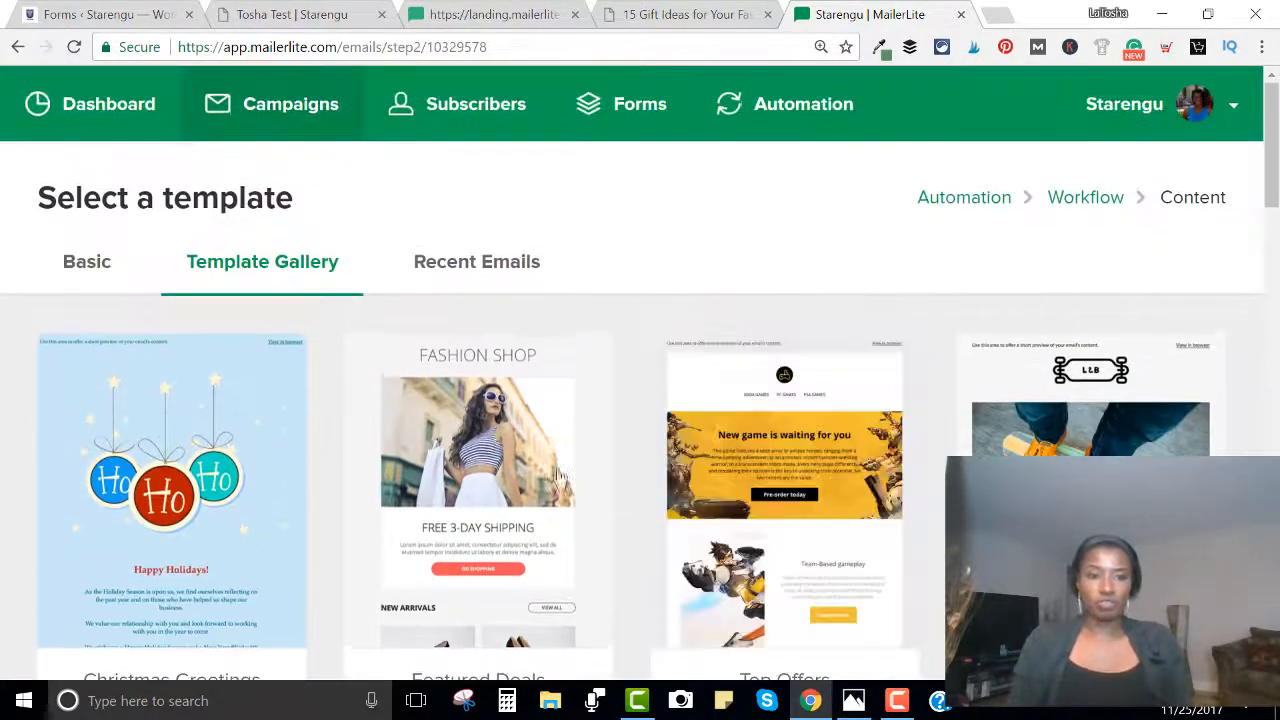
pyautogui.scroll(-2, 500, 577)
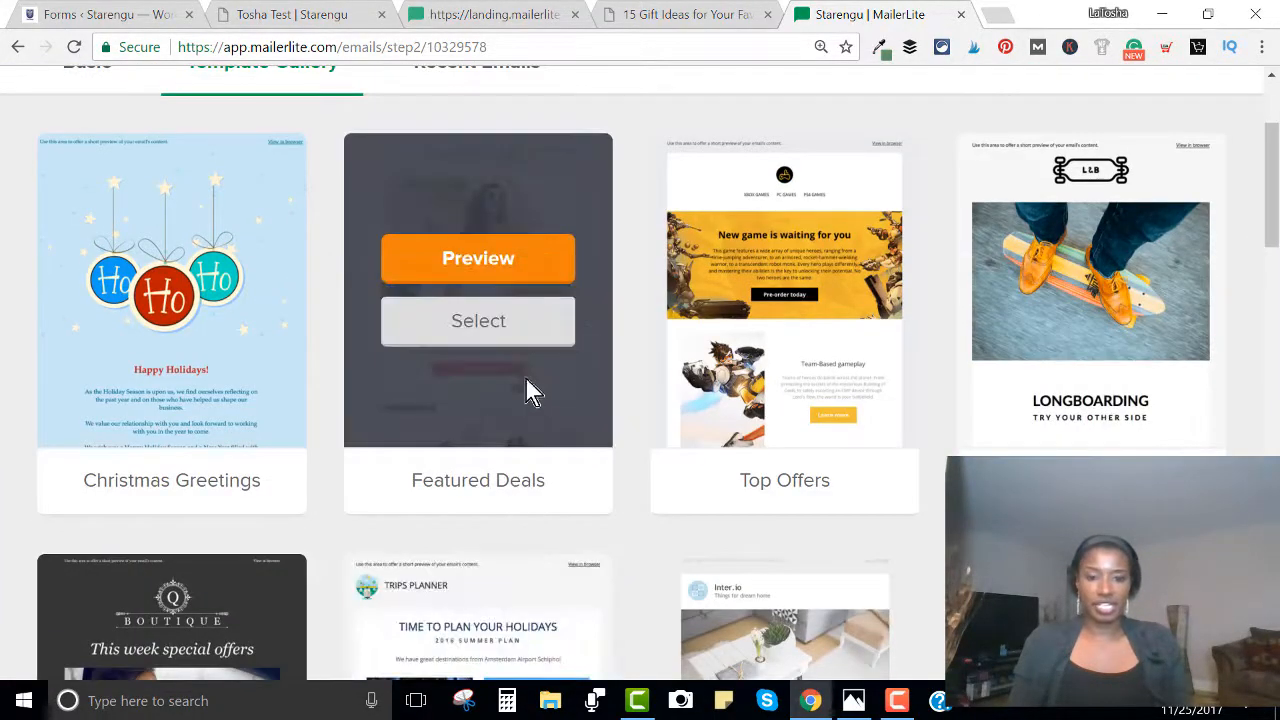
pyautogui.click(497, 326)
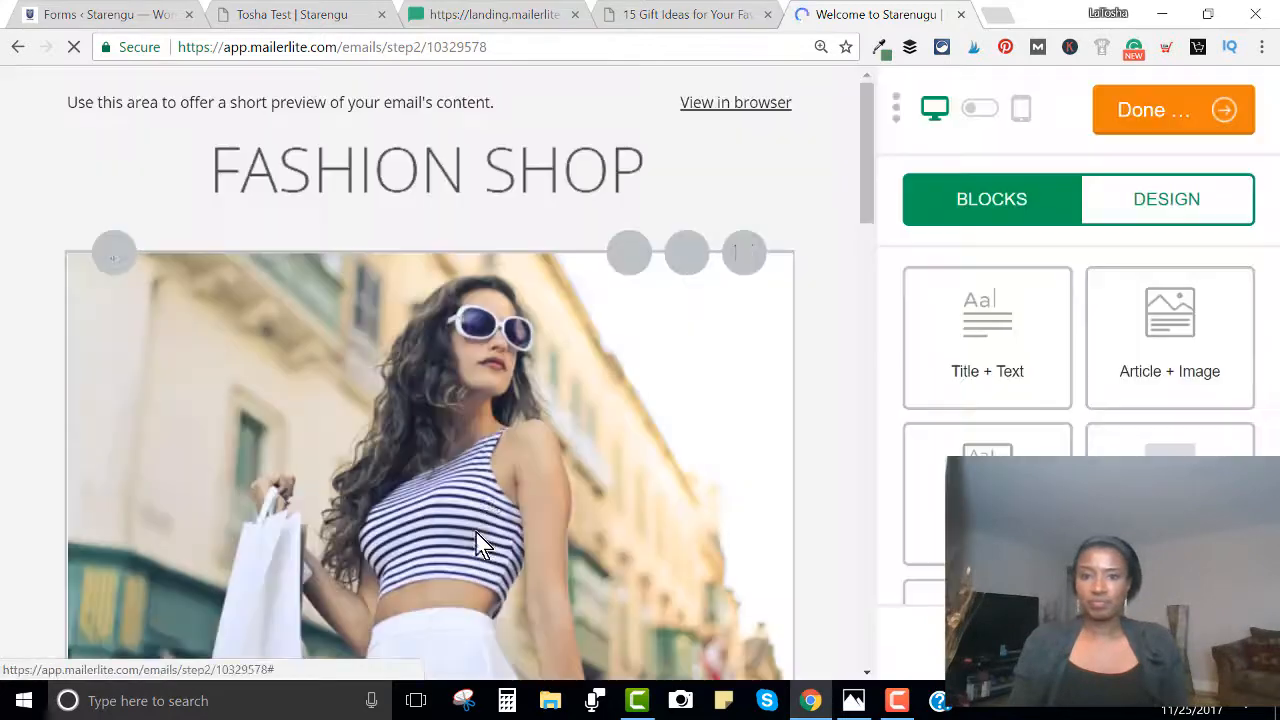
# Step: Hide the FASHION SHOP header block of the template
pyautogui.scroll(-1, 510, 515)
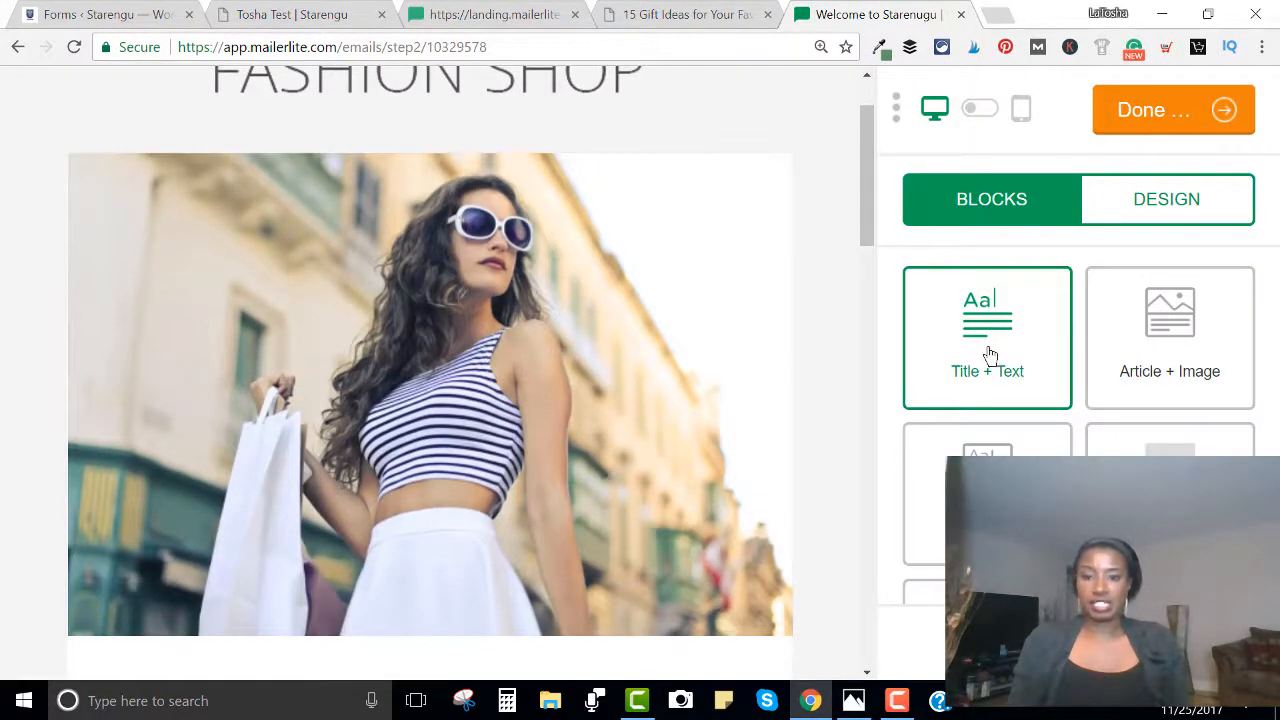
pyautogui.scroll(-1, 990, 355)
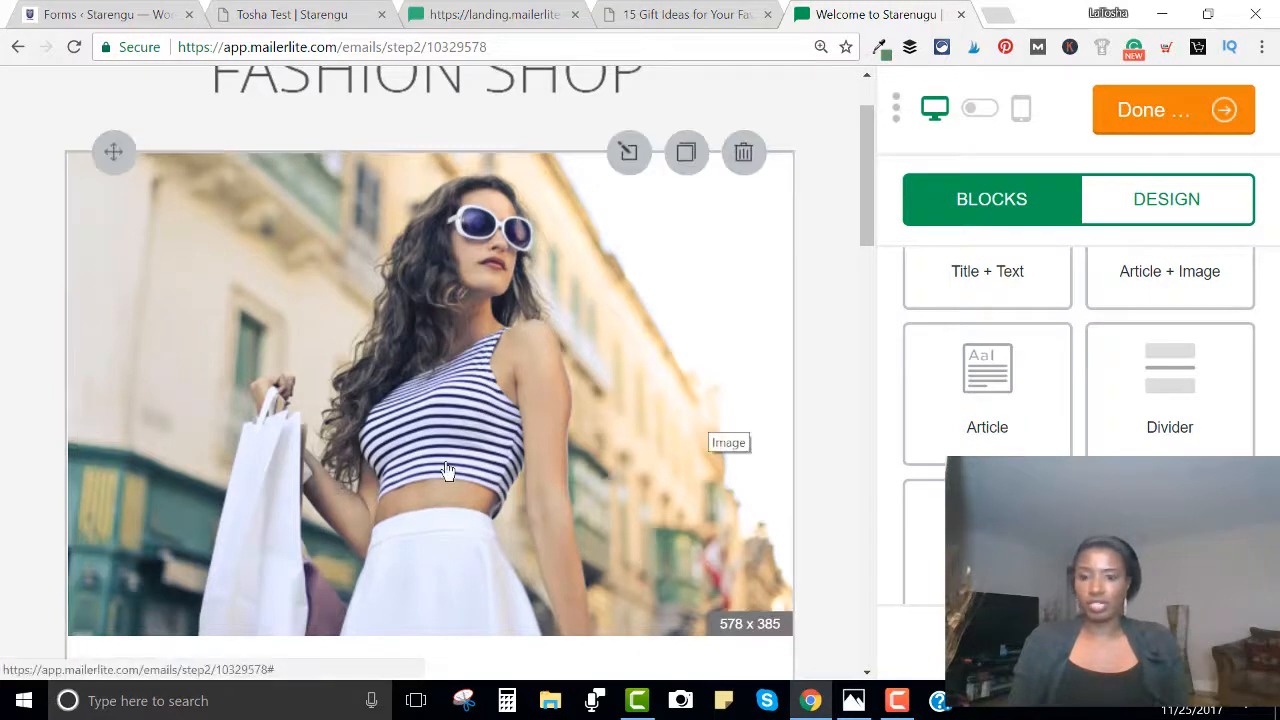
pyautogui.scroll(1, 448, 470)
pyautogui.click(743, 137)
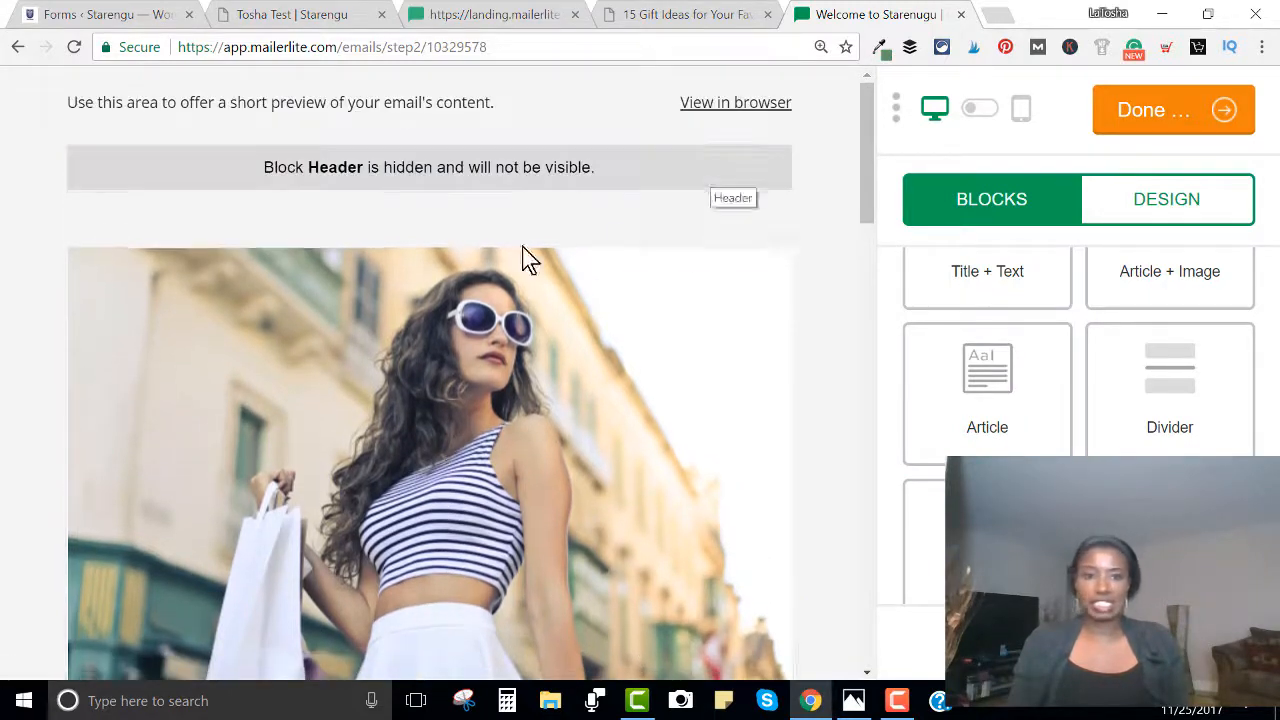
# Step: Replace the preheader text with 'Welcome to Starengu...'
pyautogui.click(234, 110)
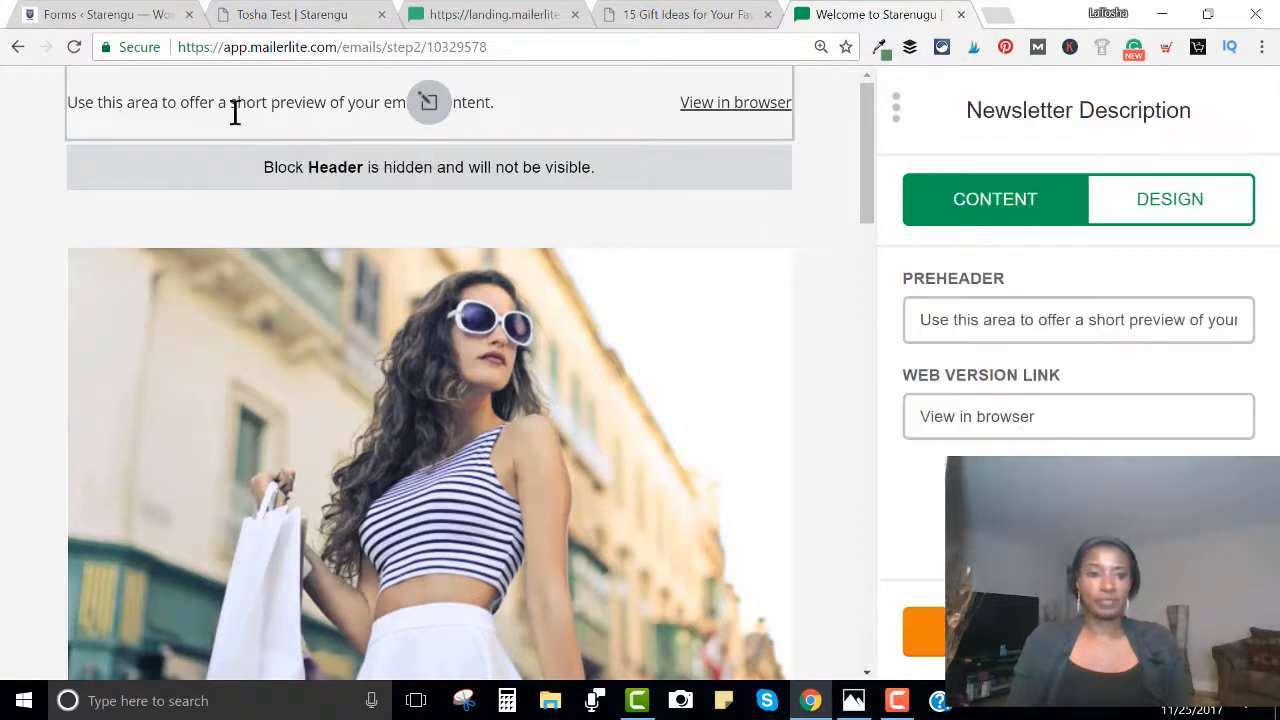
pyautogui.tripleClick(1000, 314)
pyautogui.write('We')
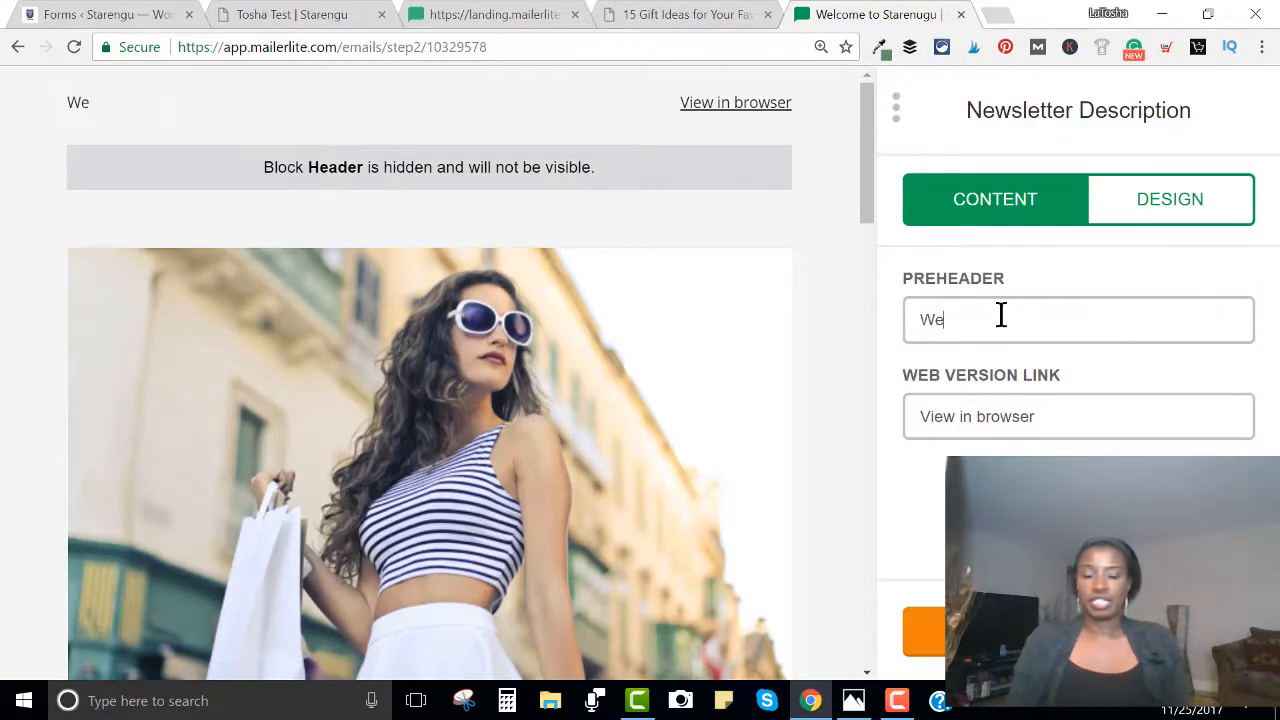
pyautogui.write('lcome to Starengu...')
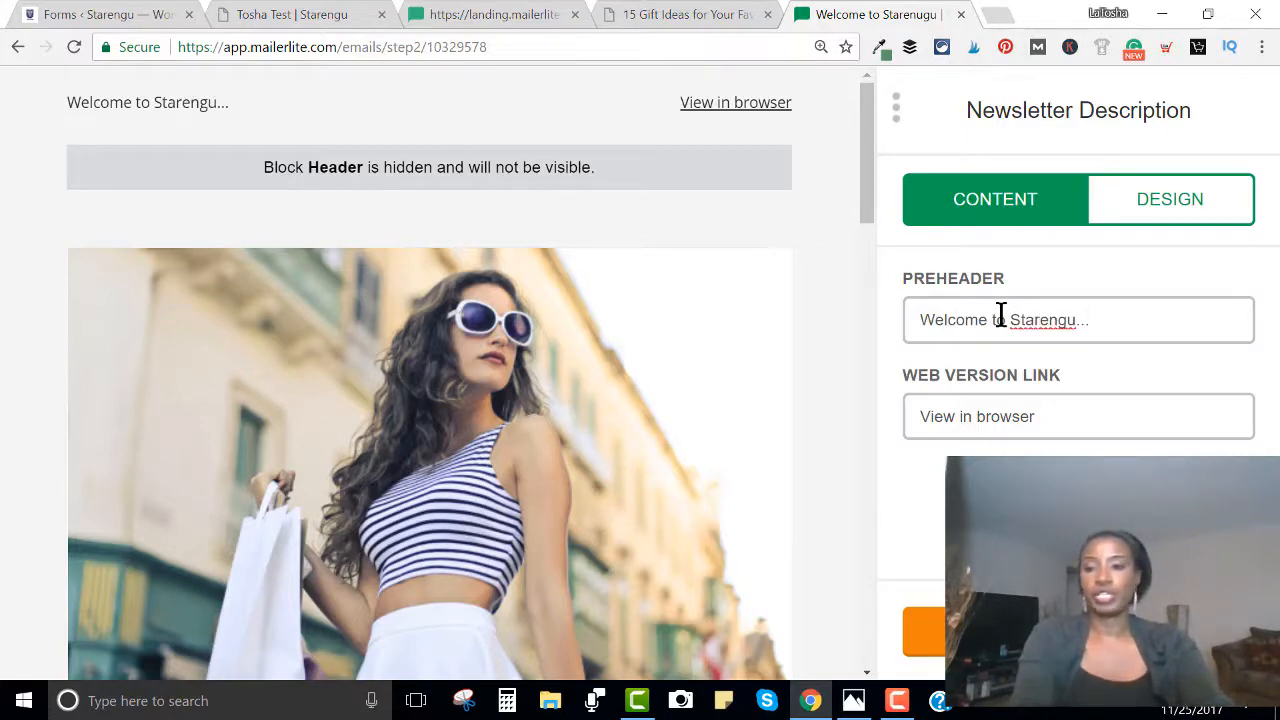
pyautogui.scroll(-5, 631, 425)
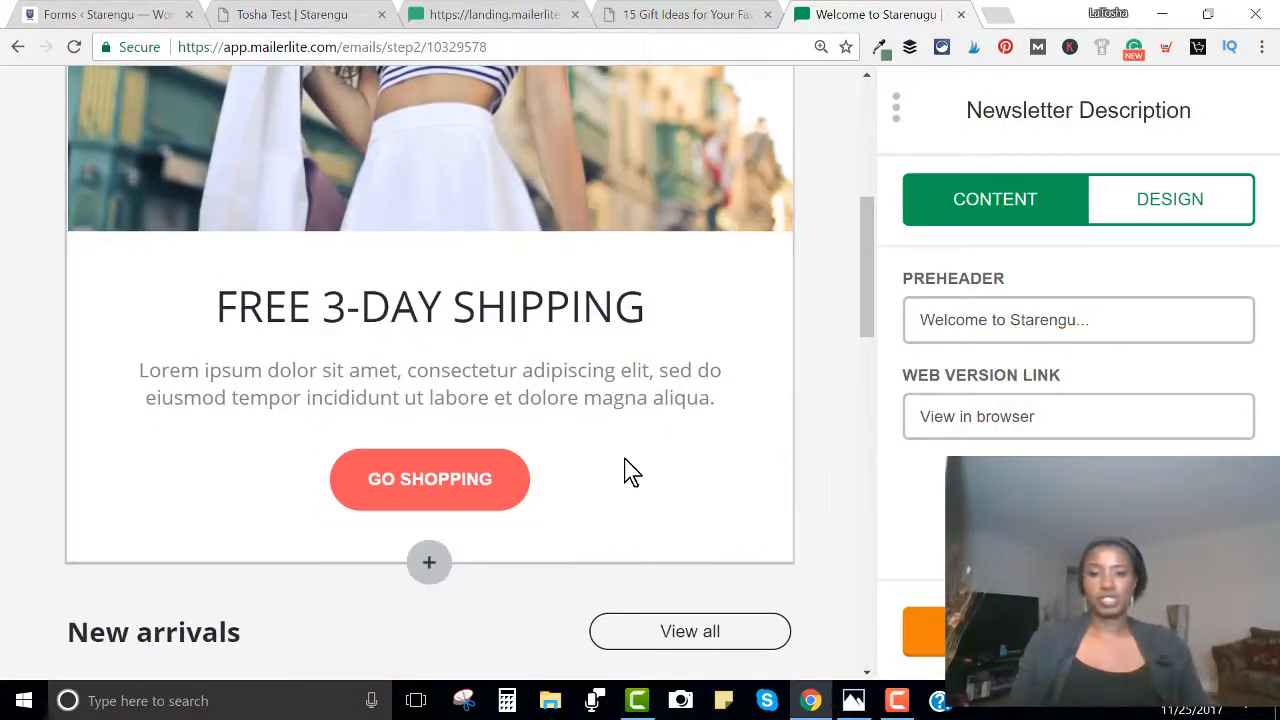
# Step: Swap the article block's photo for the Brazen Brand & Design image from the File manager
pyautogui.click(631, 472)
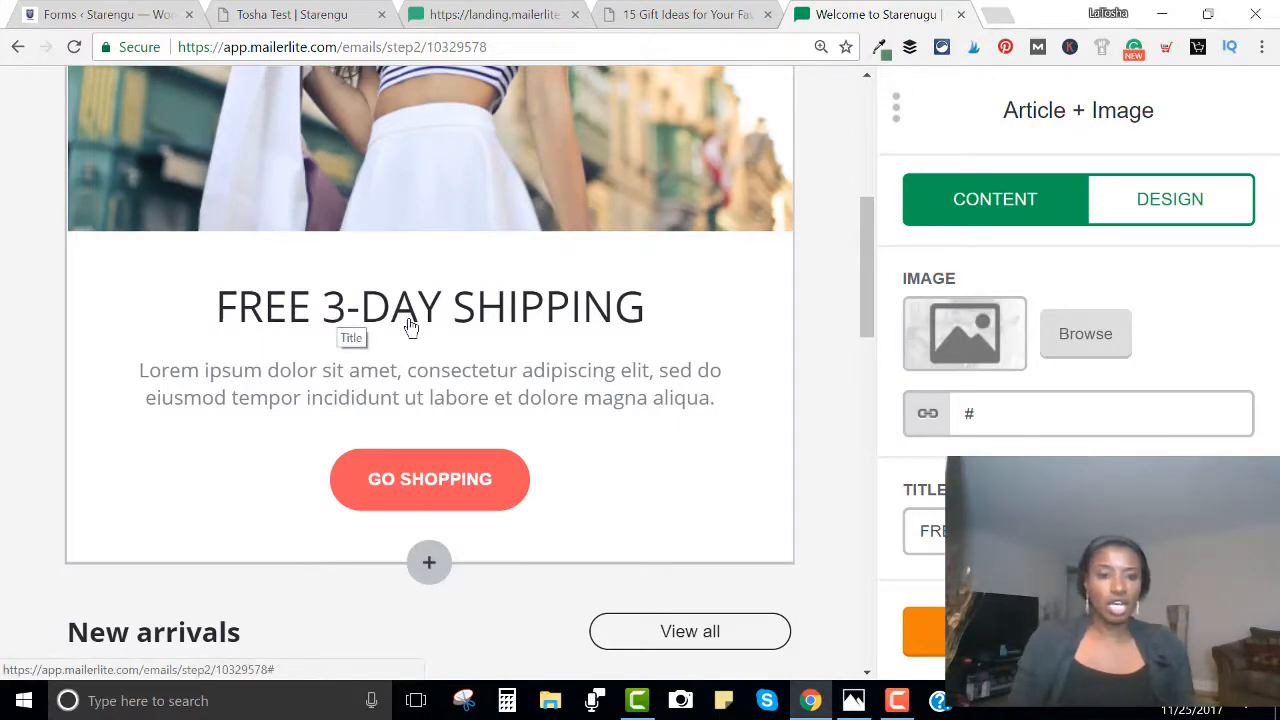
pyautogui.scroll(2, 410, 325)
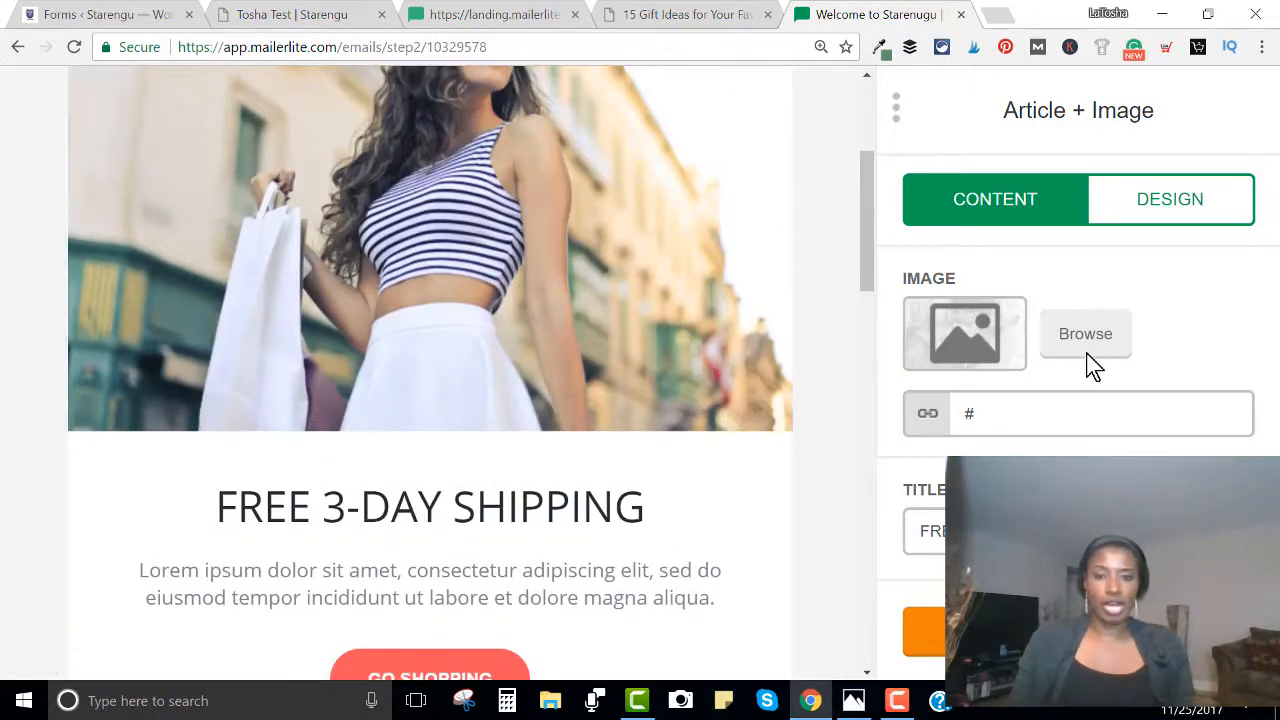
pyautogui.click(1088, 352)
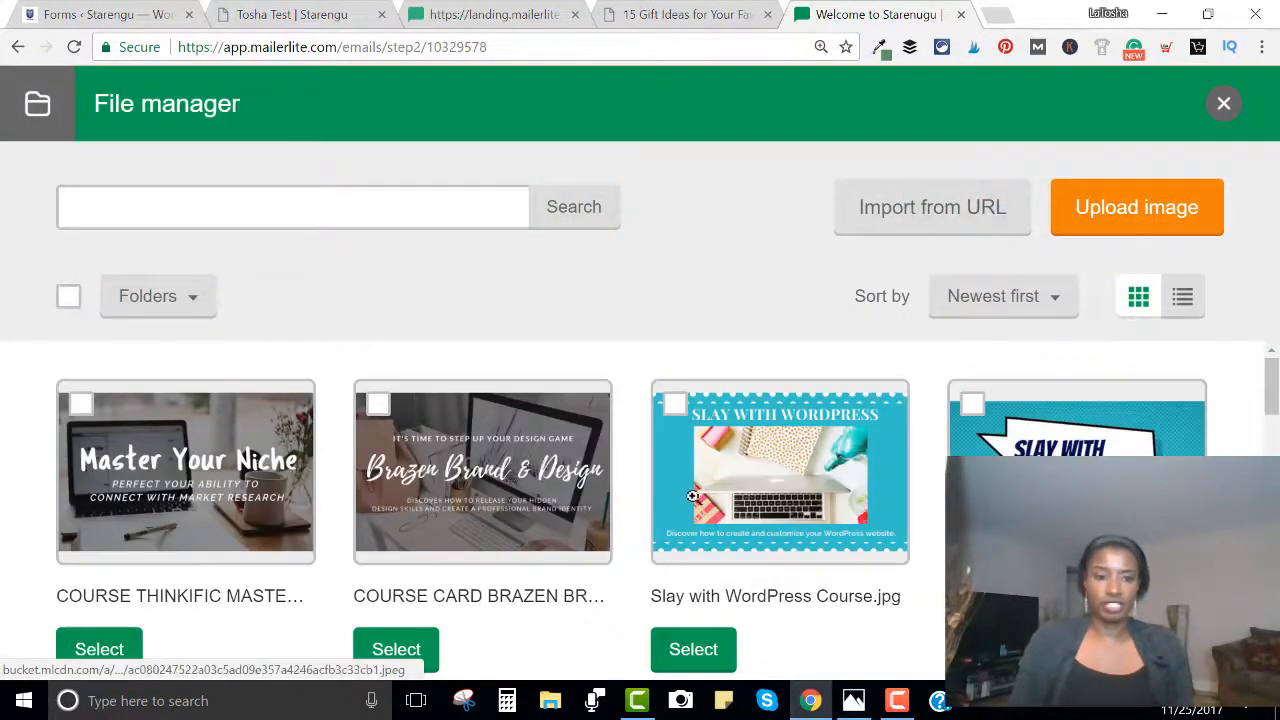
pyautogui.click(494, 489)
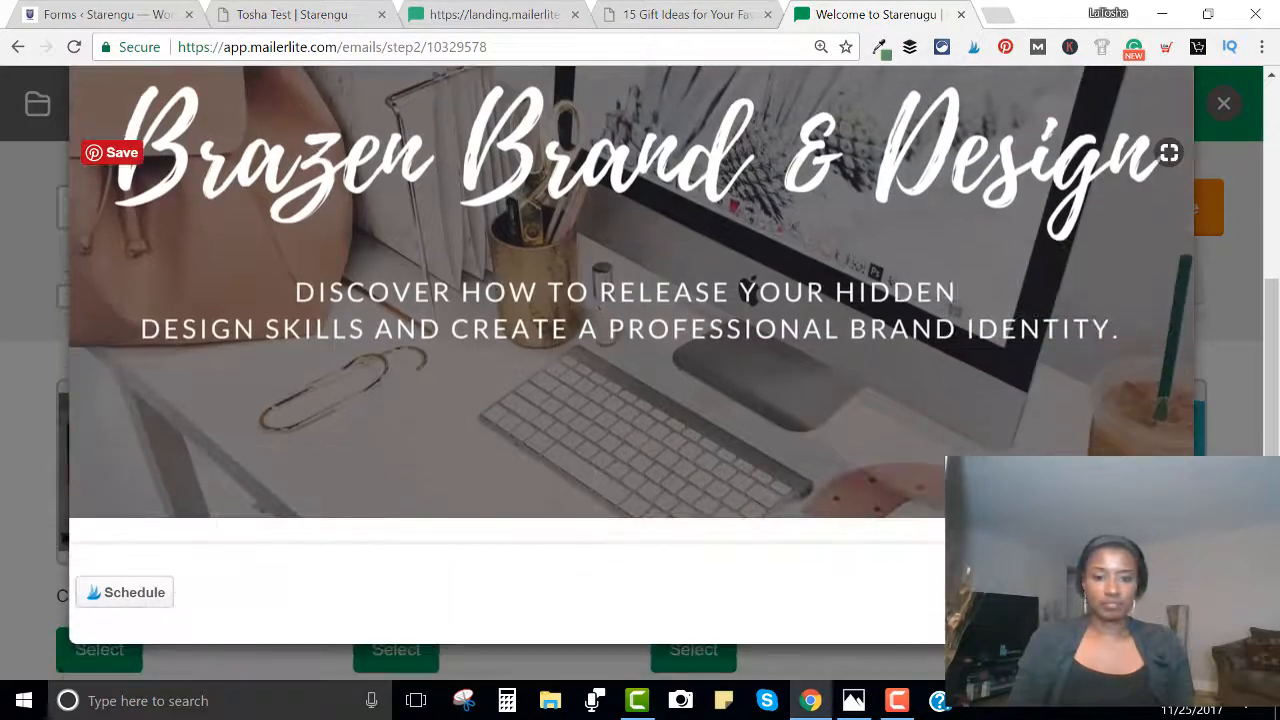
pyautogui.click(471, 530)
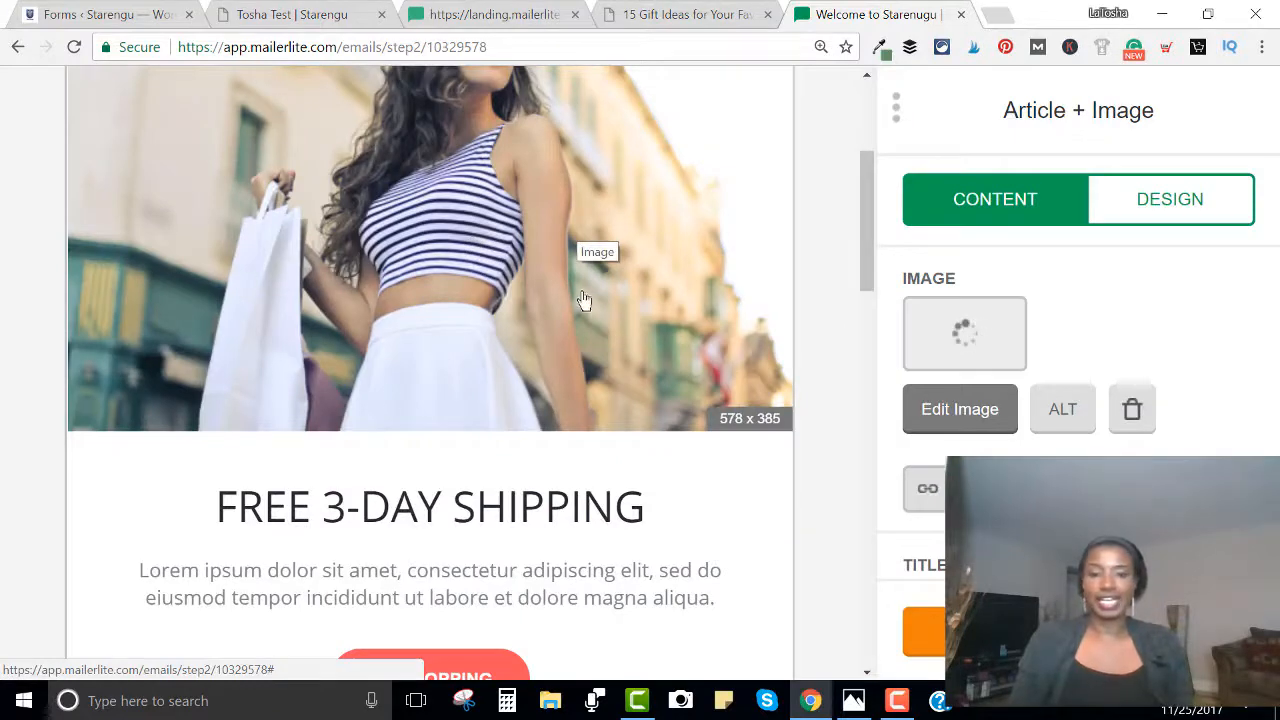
pyautogui.scroll(2, 508, 334)
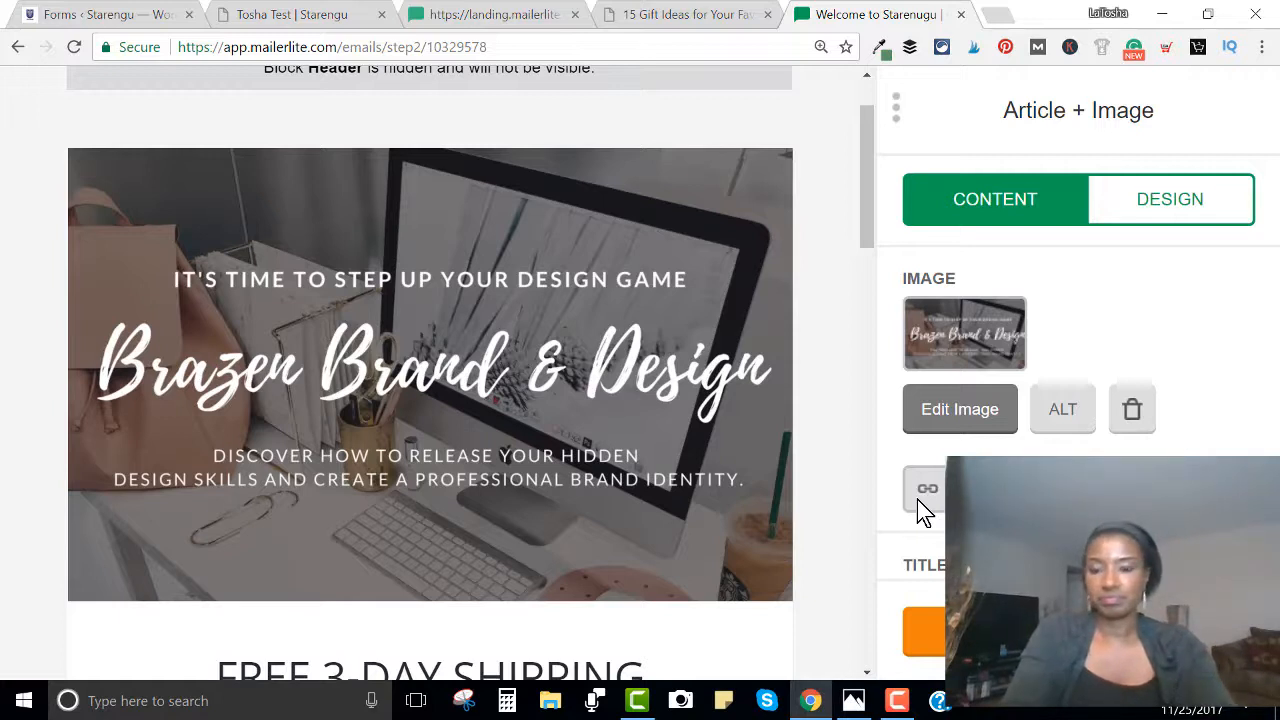
# Step: Change the article title from 'FREE 3-DAY SHIPPING' to 'WELCOME!'
pyautogui.scroll(-2, 1078, 420)
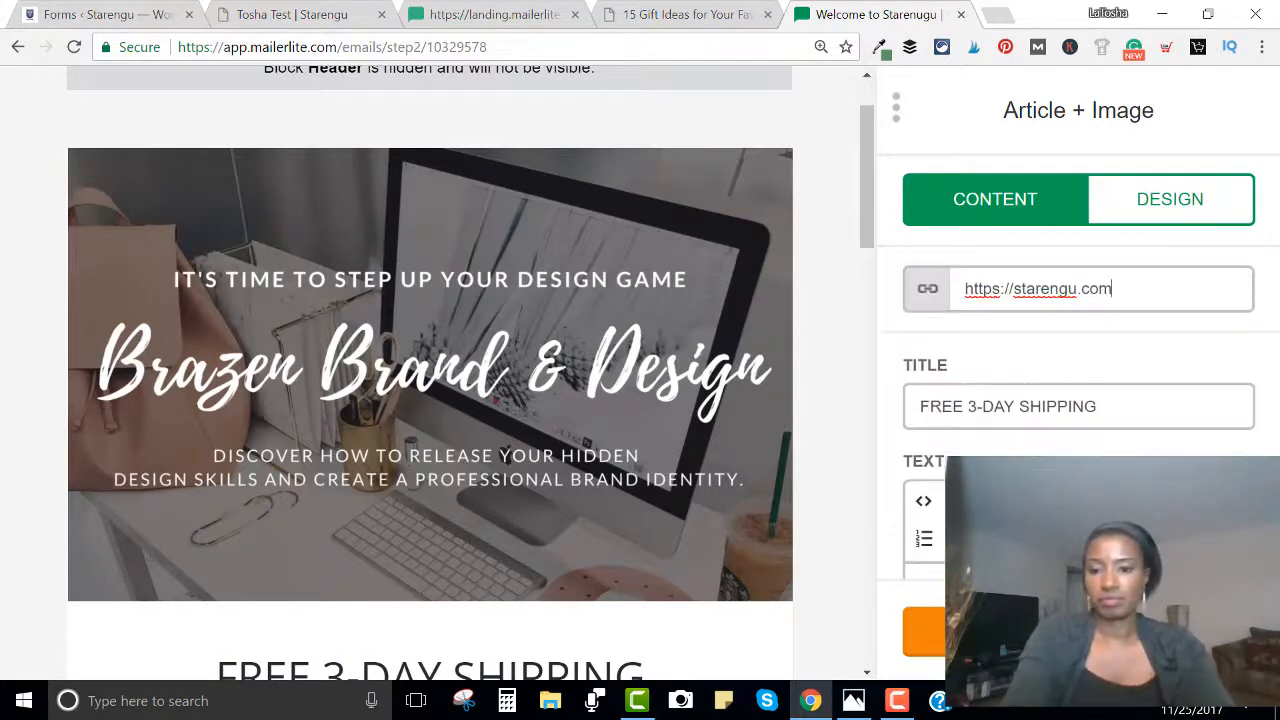
pyautogui.tripleClick(1111, 411)
pyautogui.scroll(-5, 575, 390)
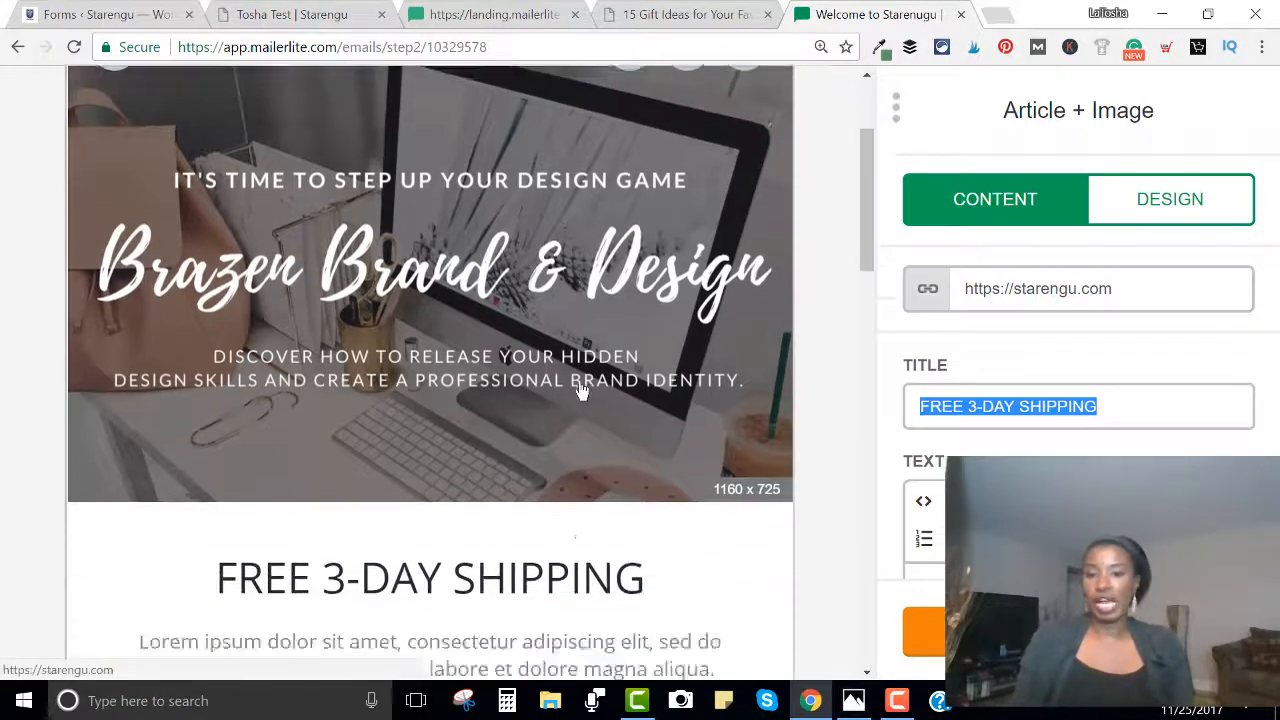
pyautogui.scroll(1, 582, 390)
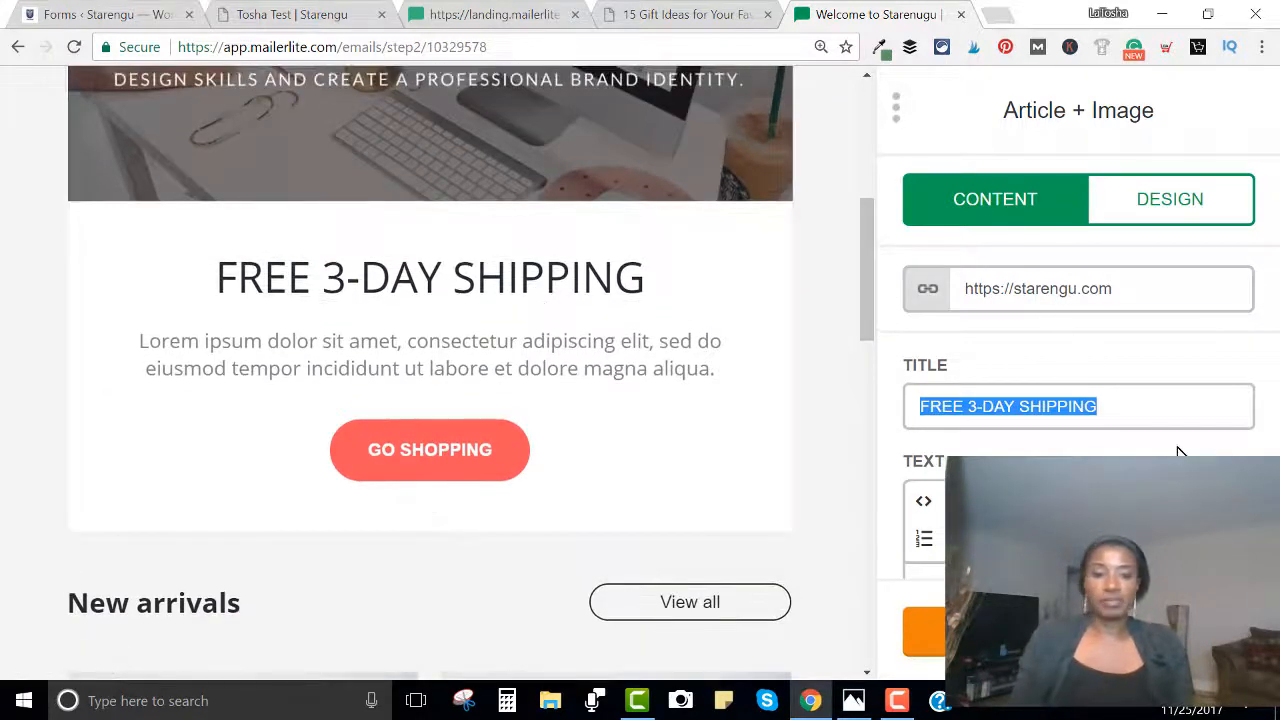
pyautogui.write('WELCOME')
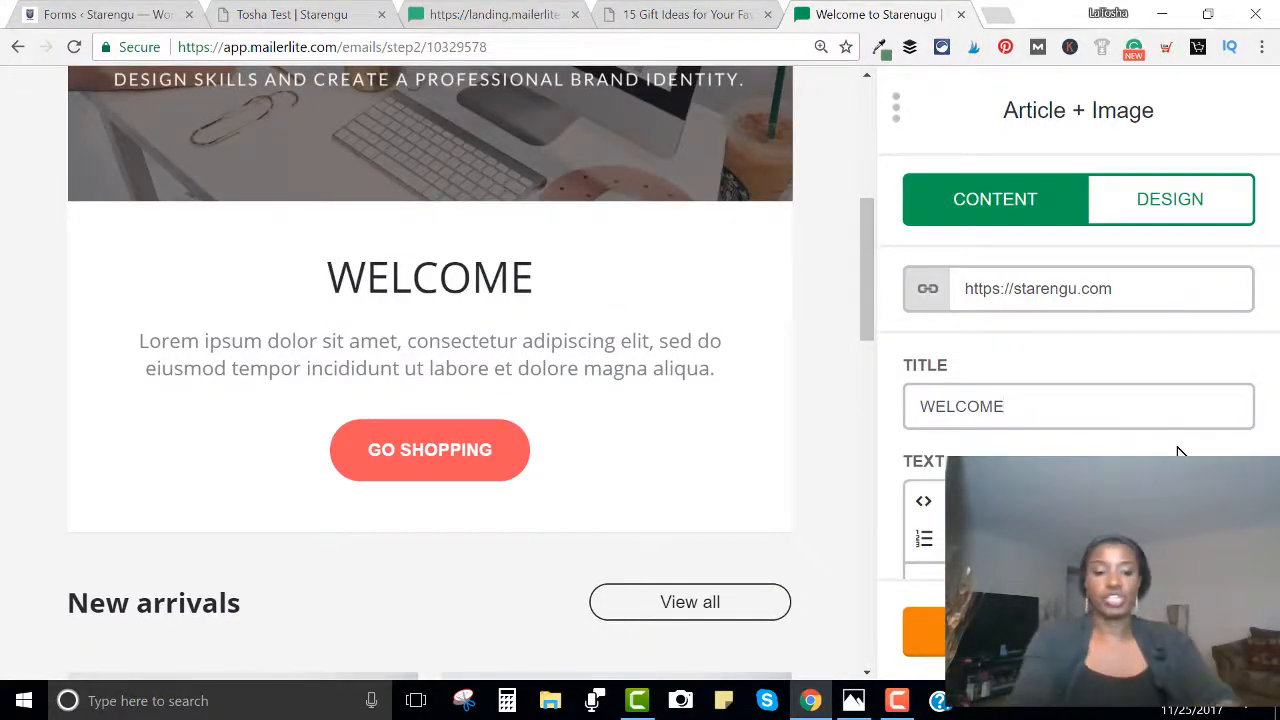
pyautogui.write('!')
pyautogui.scroll(-2, 1178, 452)
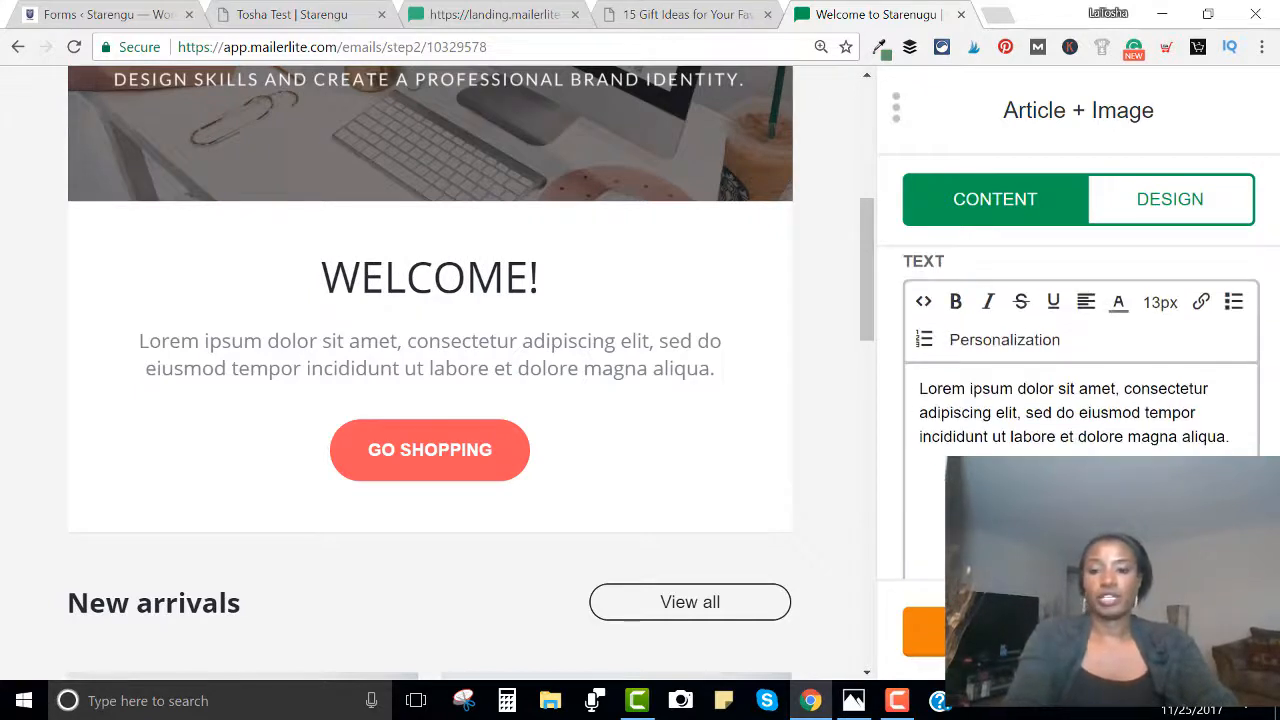
pyautogui.moveTo(918, 389); pyautogui.dragTo(1231, 440)
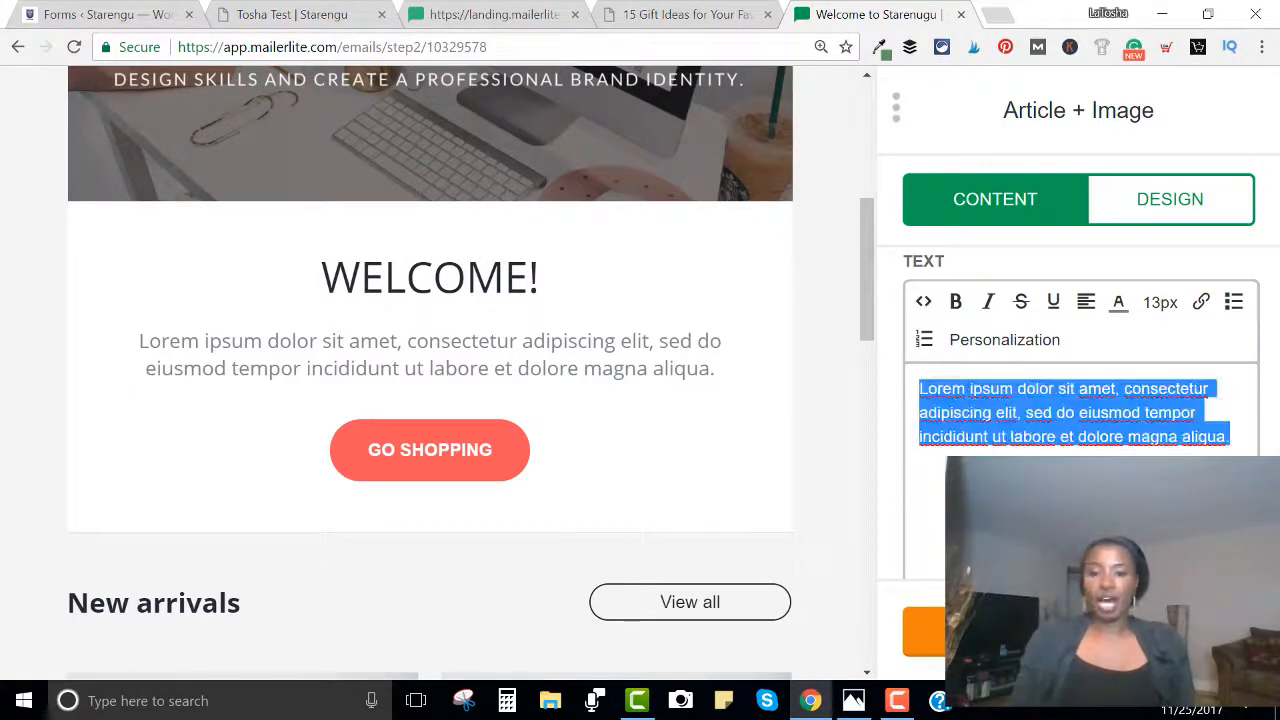
pyautogui.click(1069, 438)
pyautogui.click(447, 475)
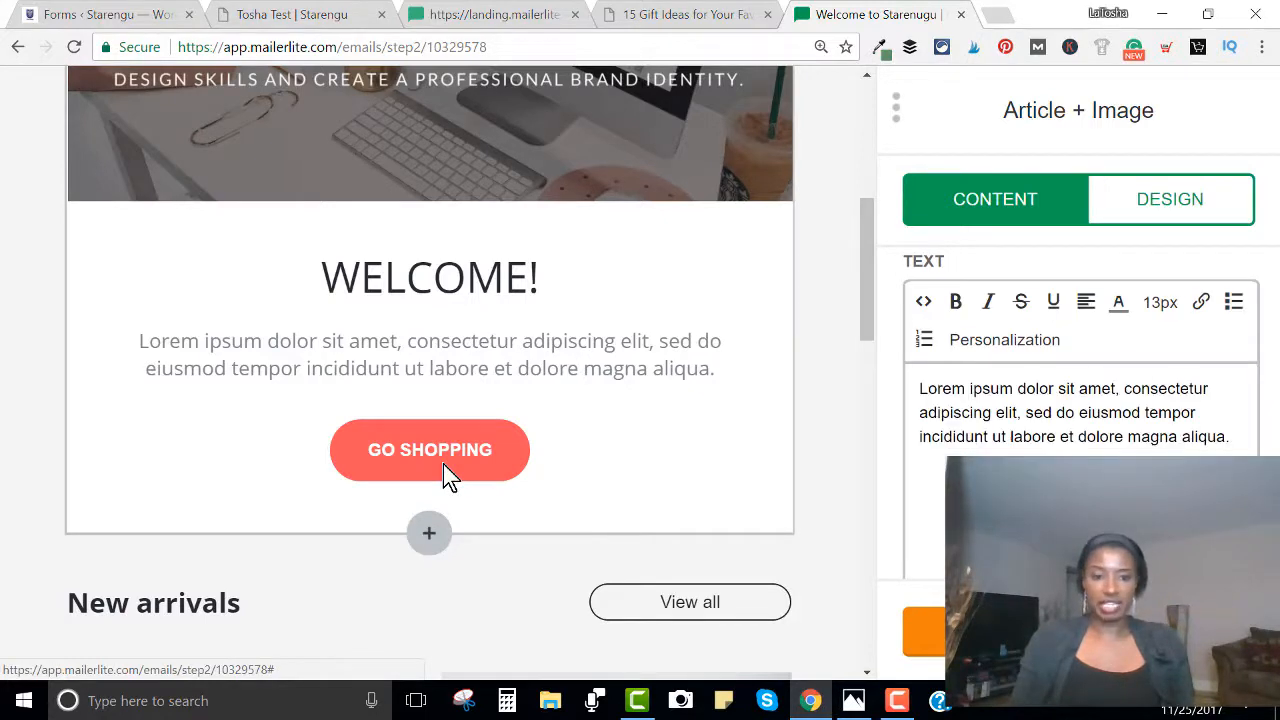
pyautogui.scroll(-1, 1130, 418)
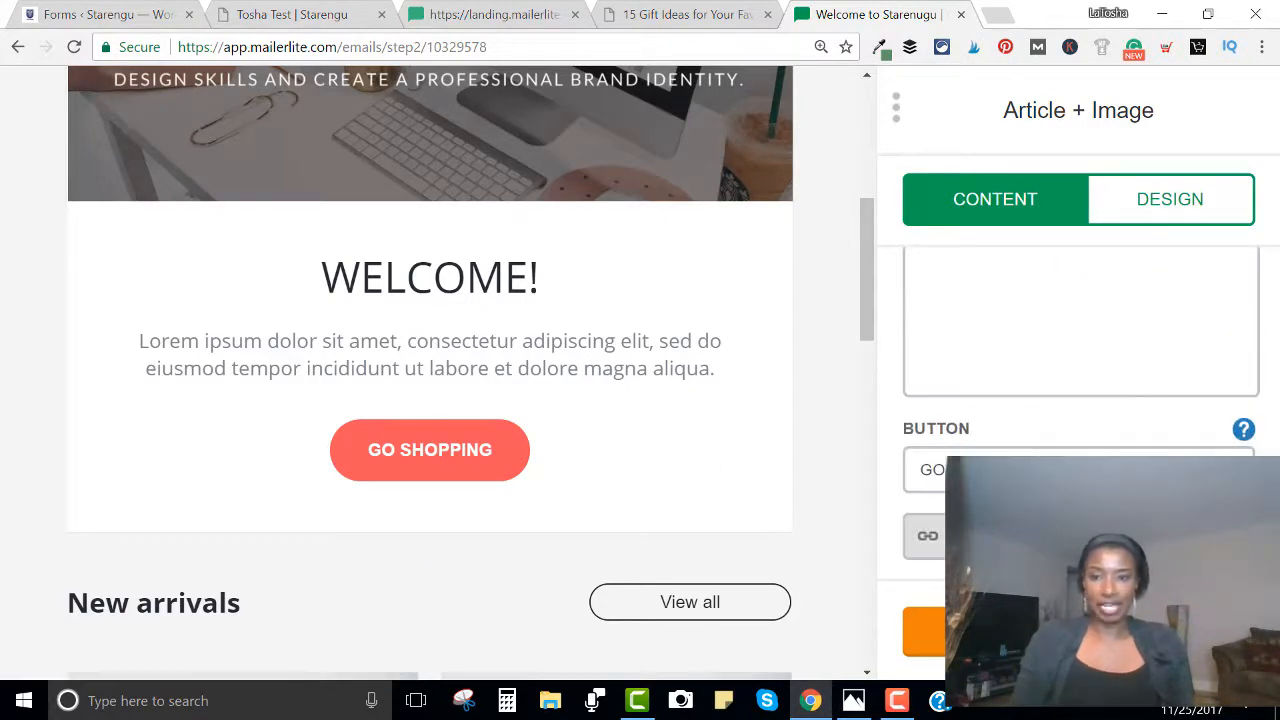
# Step: Change the button label from 'GO SHOPPING' to 'YES PLEASE!' and close the block panel
pyautogui.moveTo(1060, 456); pyautogui.dragTo(886, 487)
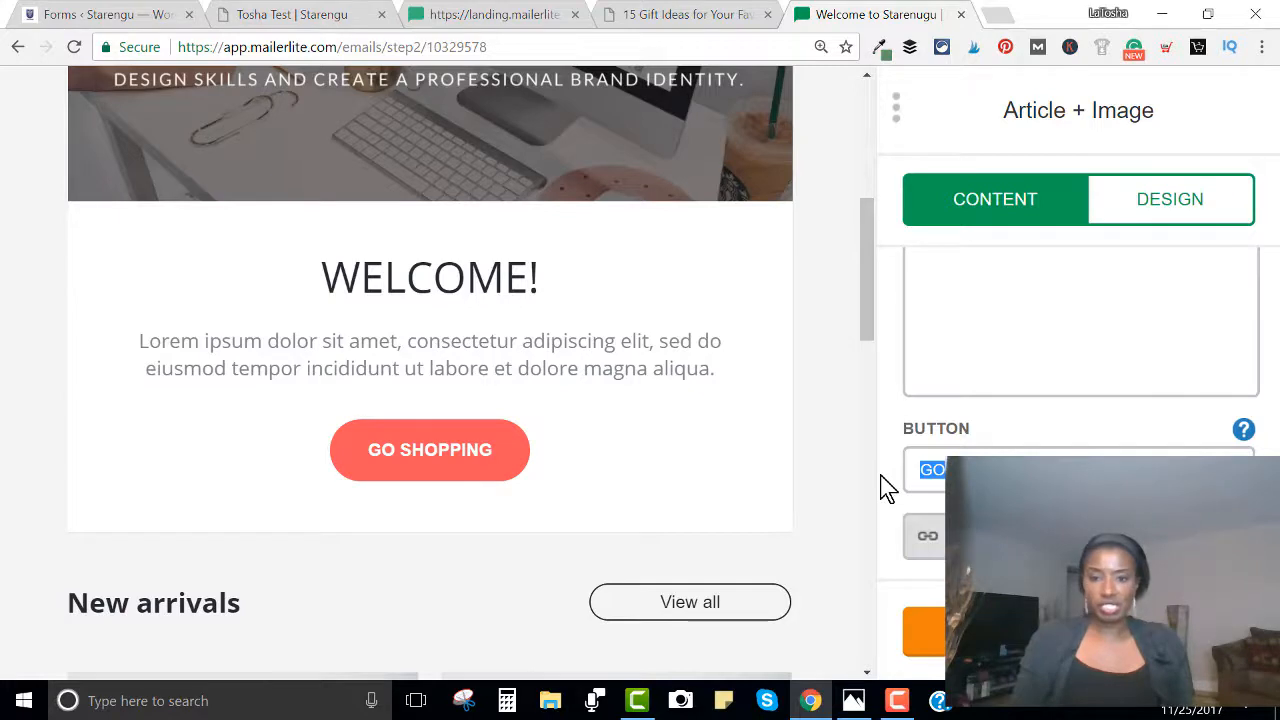
pyautogui.write('YAS')
pyautogui.press('BackSpace')
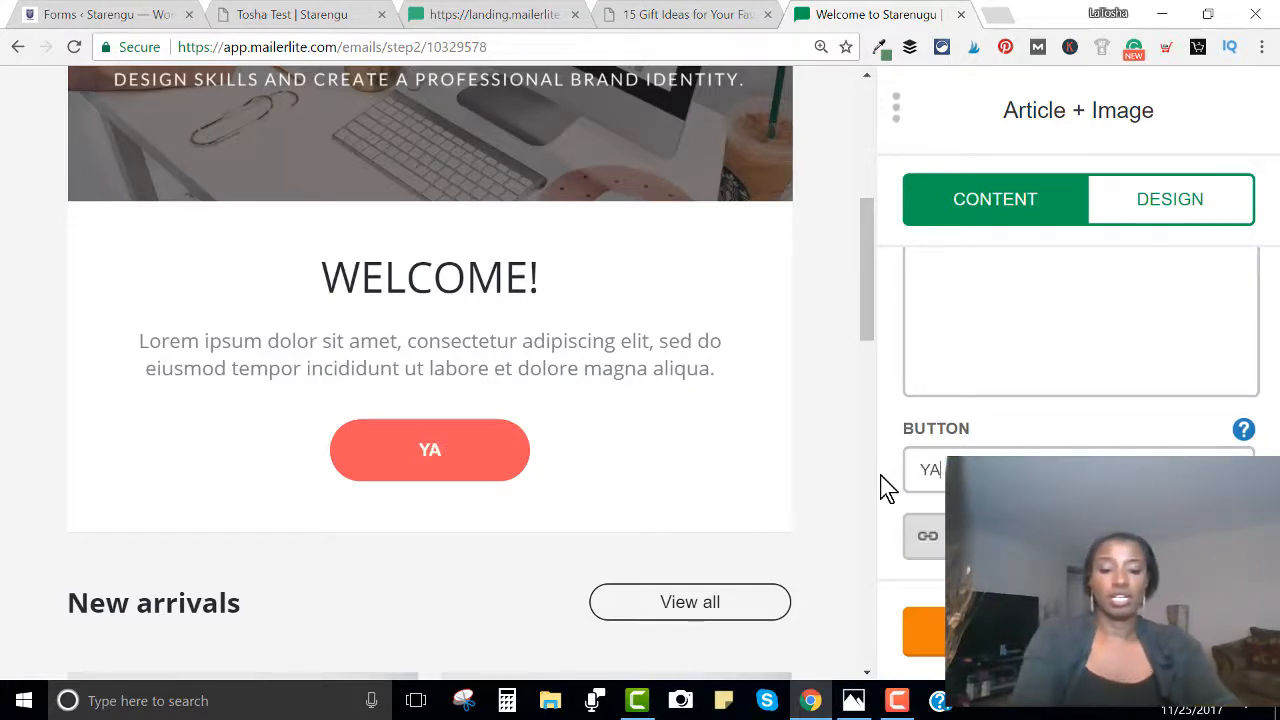
pyautogui.write('S PLEASE!')
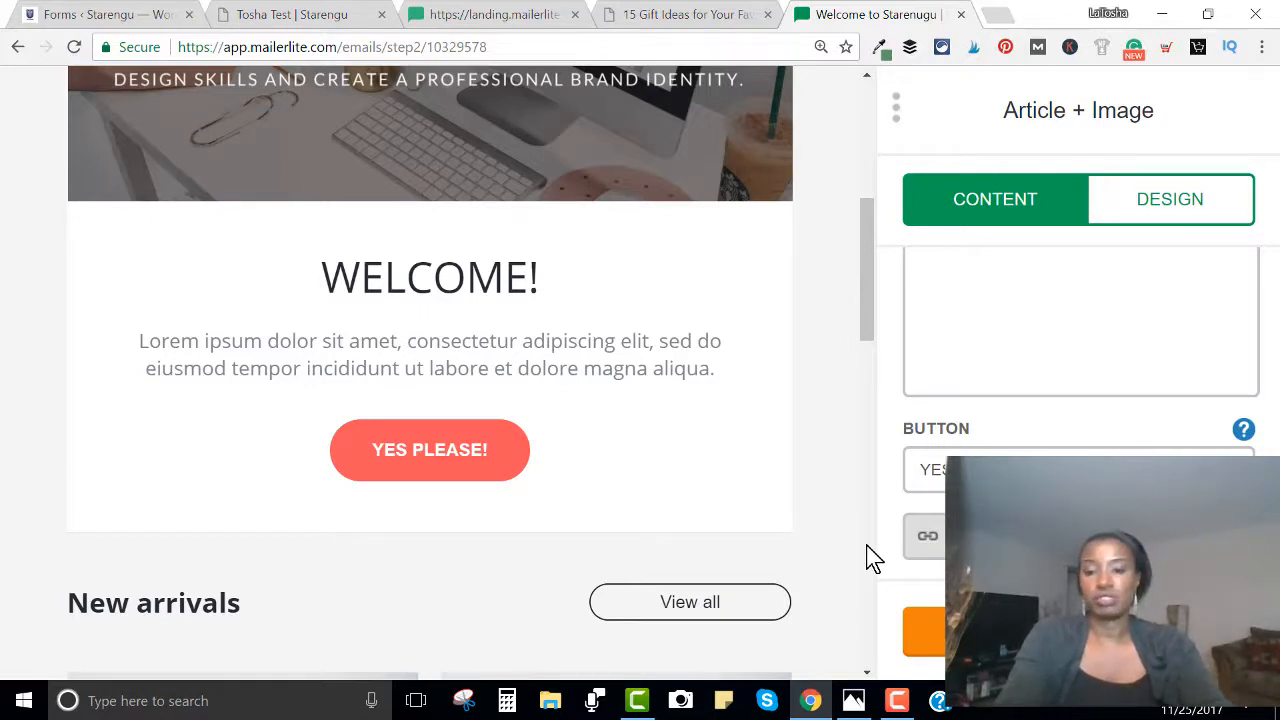
pyautogui.scroll(-2, 870, 560)
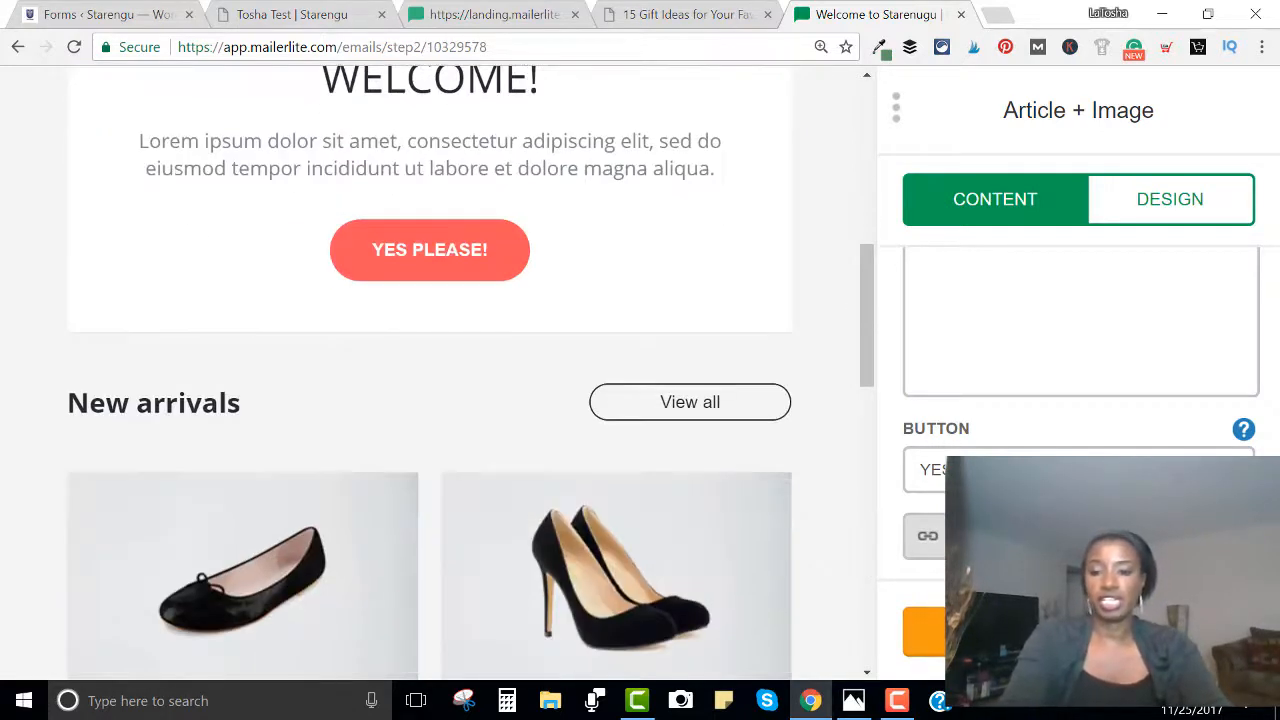
pyautogui.click(922, 632)
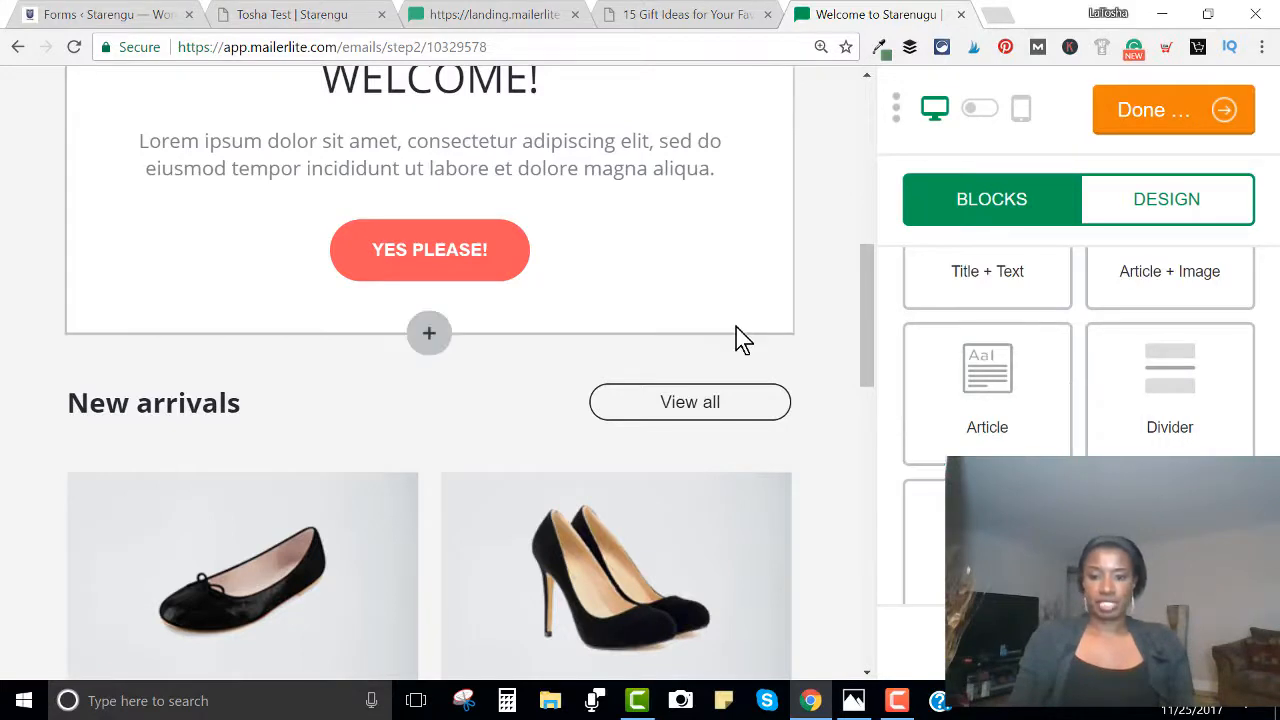
# Step: Open the DESIGN tab and review the Button style options, closing them unchanged
pyautogui.scroll(1, 737, 337)
pyautogui.click(1157, 207)
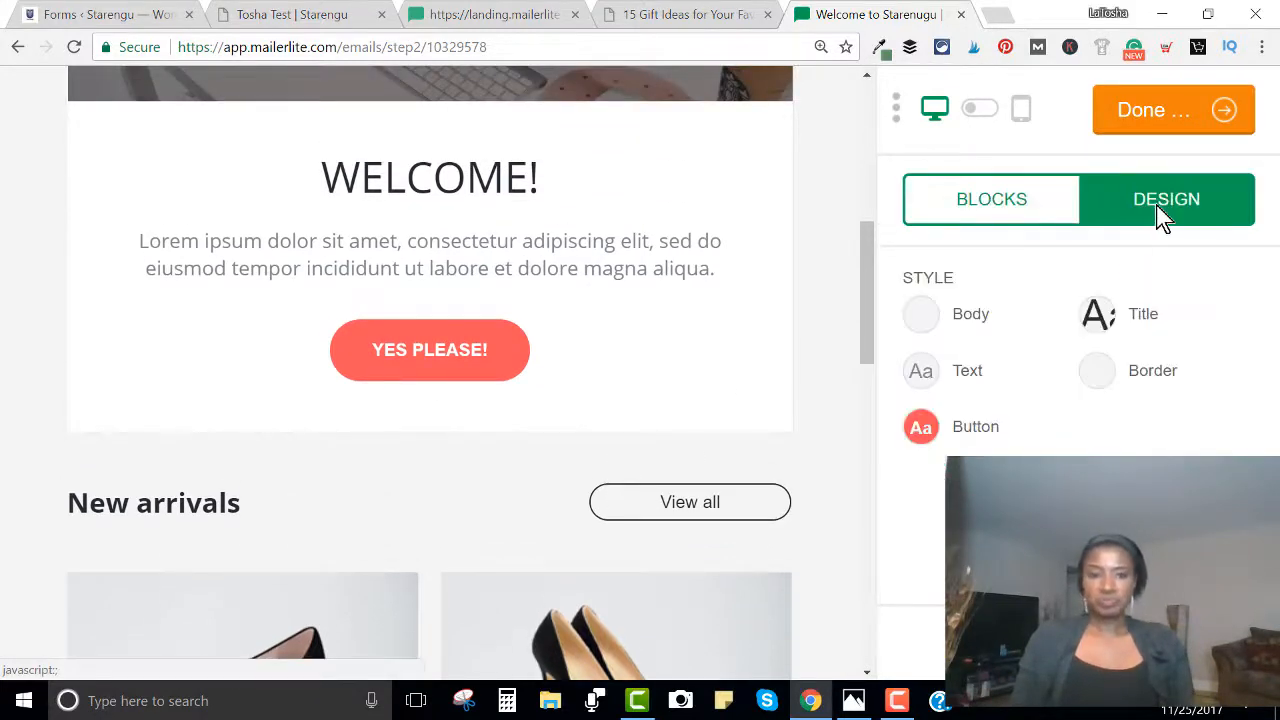
pyautogui.click(921, 430)
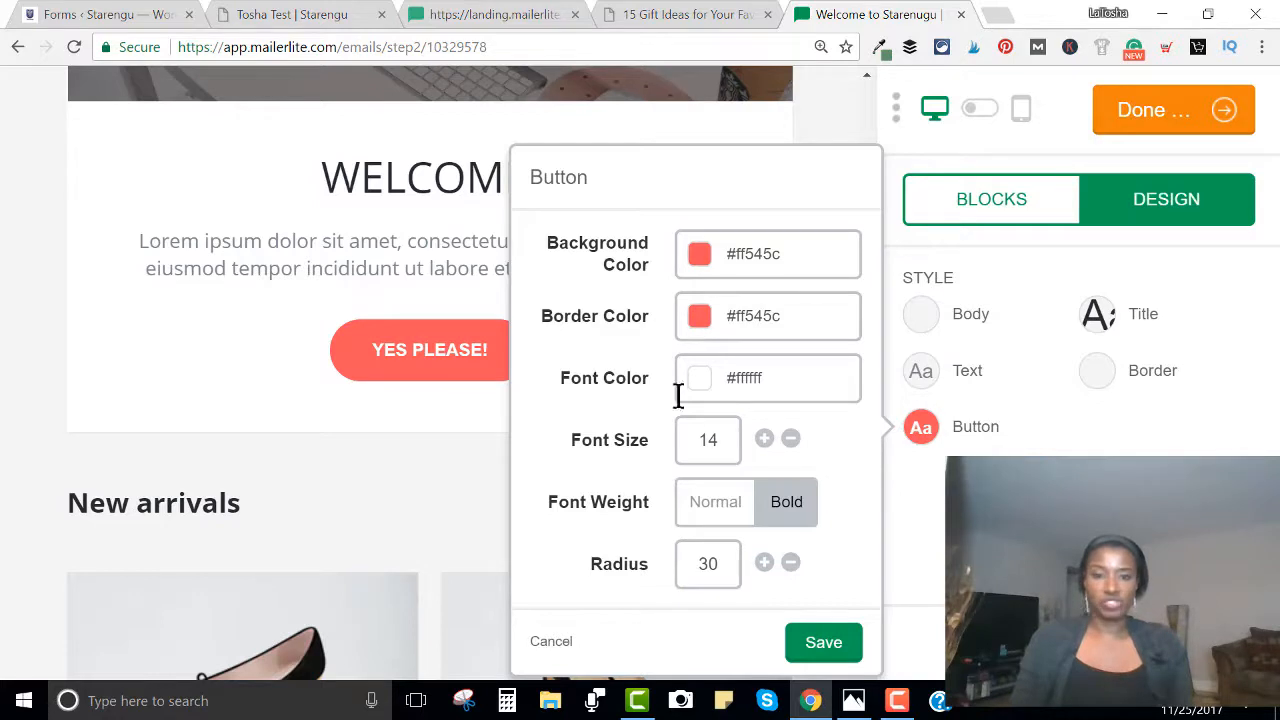
pyautogui.click(1000, 550)
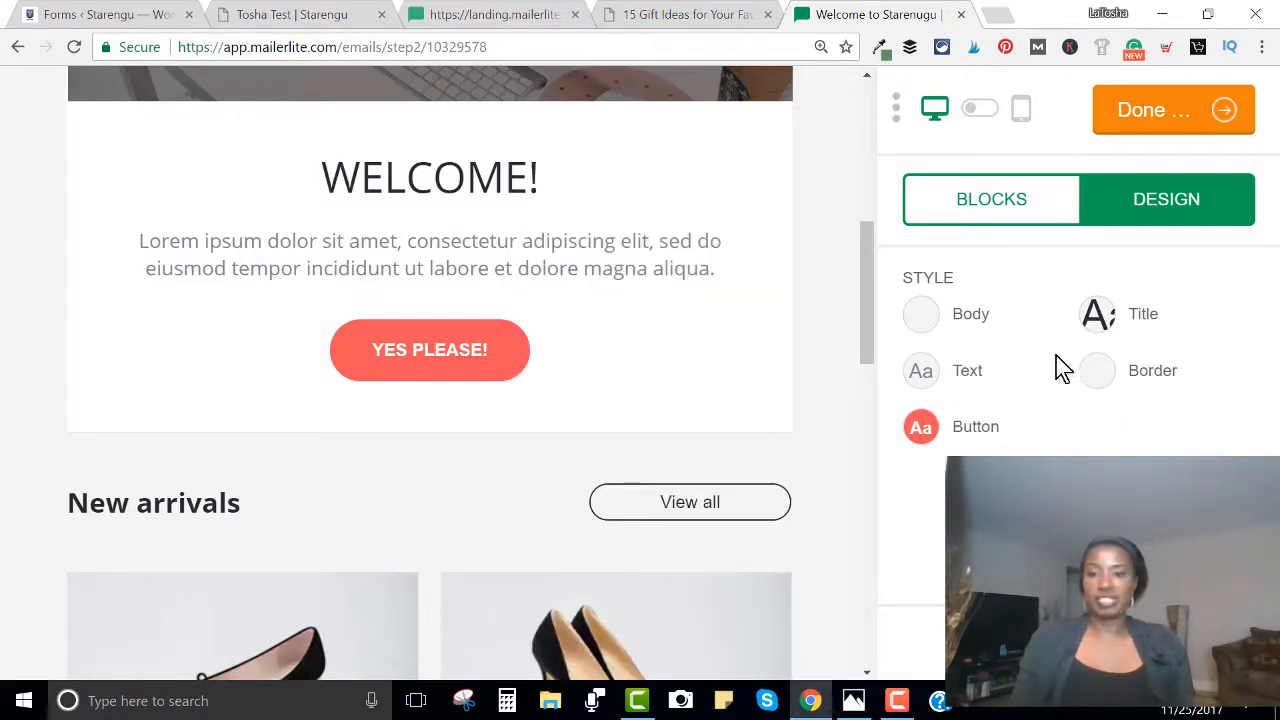
# Step: Back in Blocks, delete the New arrivals heading, the shoe row and the dress row
pyautogui.click(1035, 226)
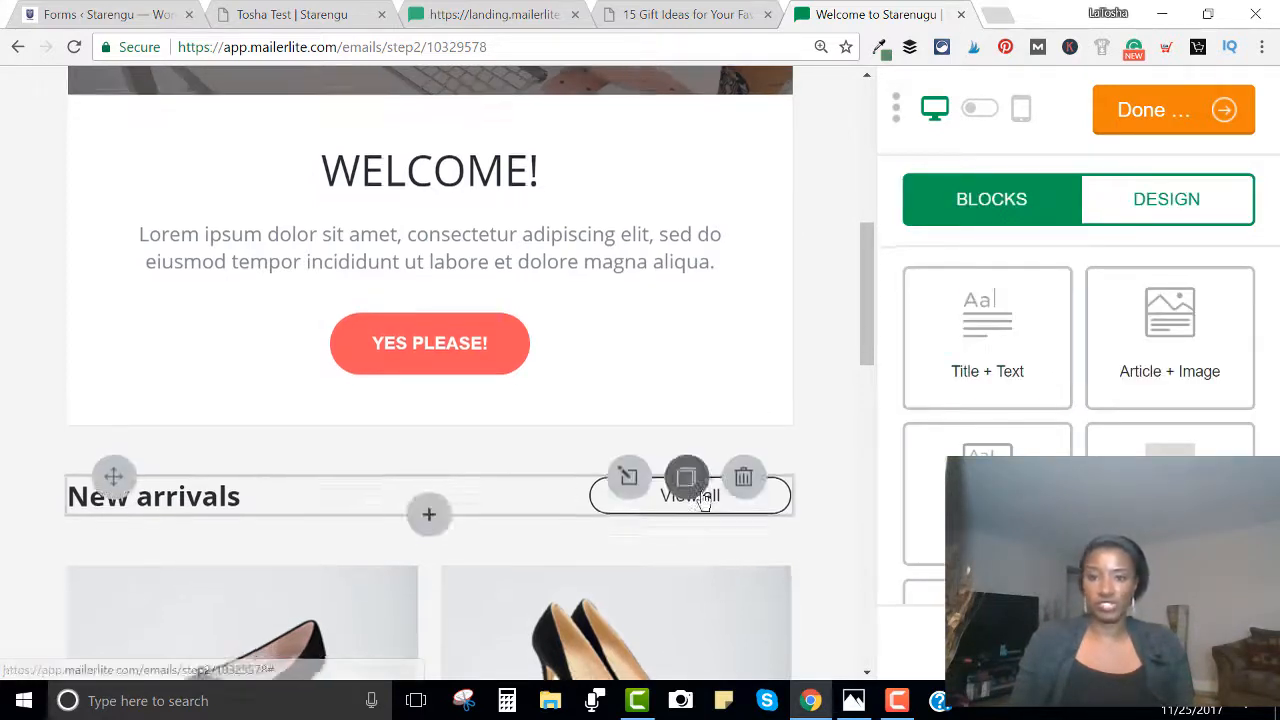
pyautogui.scroll(-2, 745, 312)
pyautogui.click(743, 286)
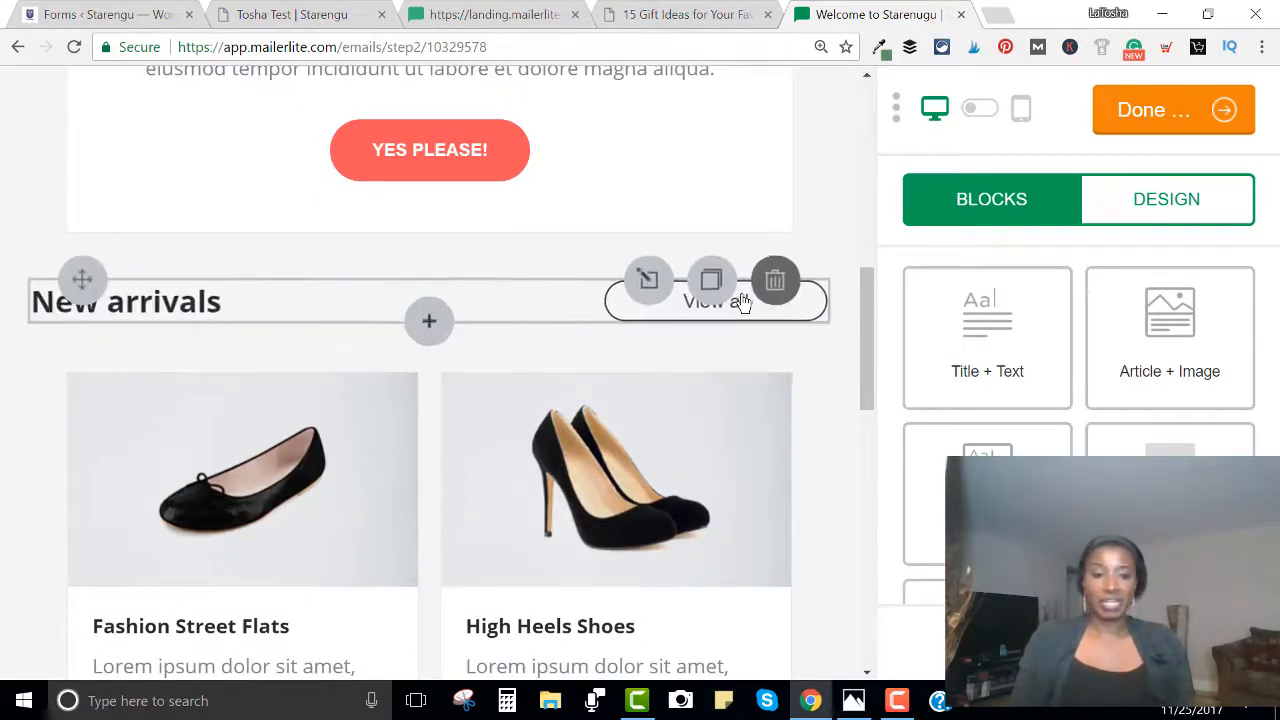
pyautogui.click(743, 261)
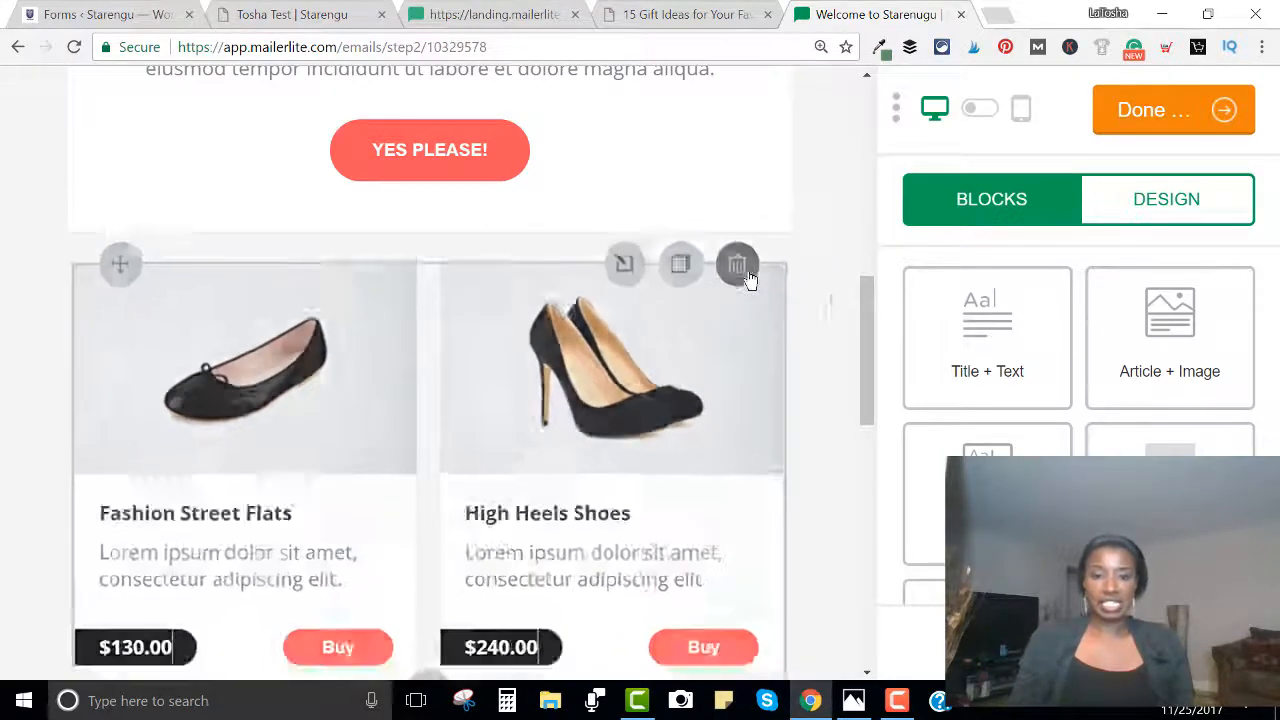
pyautogui.click(746, 270)
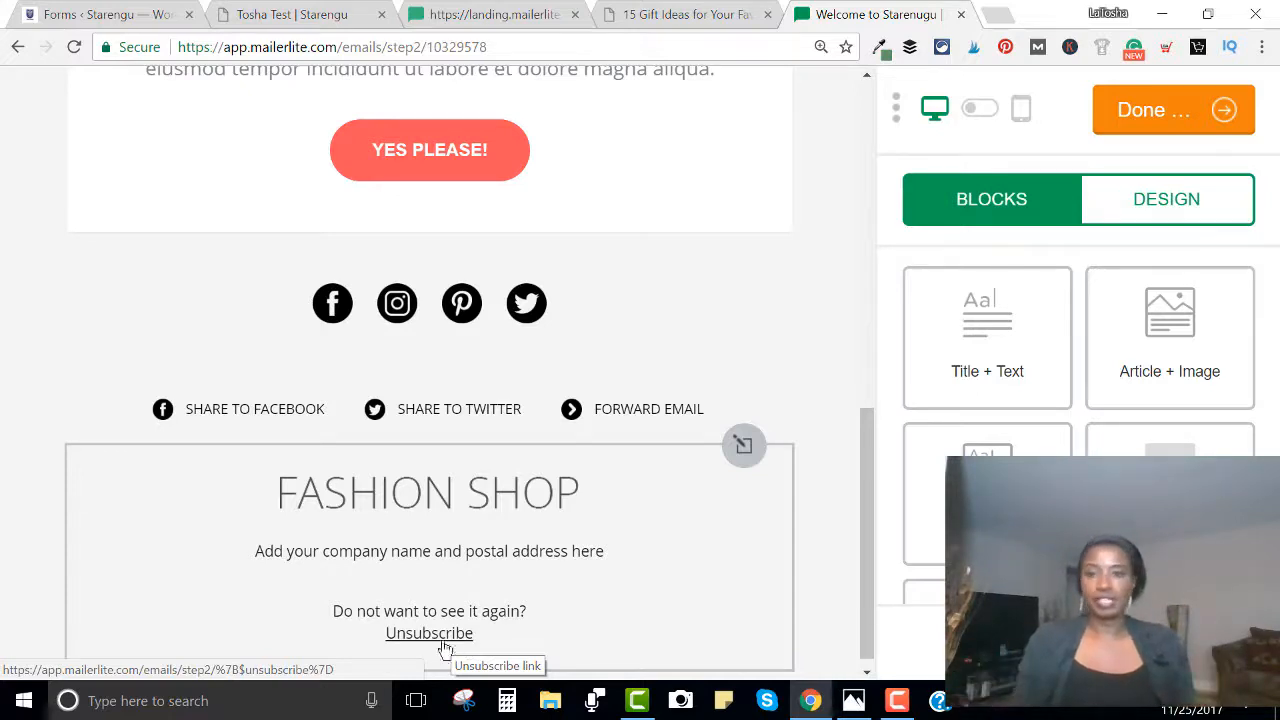
# Step: Hide the FASHION SHOP logo in the footer's show/hide settings
pyautogui.click(409, 648)
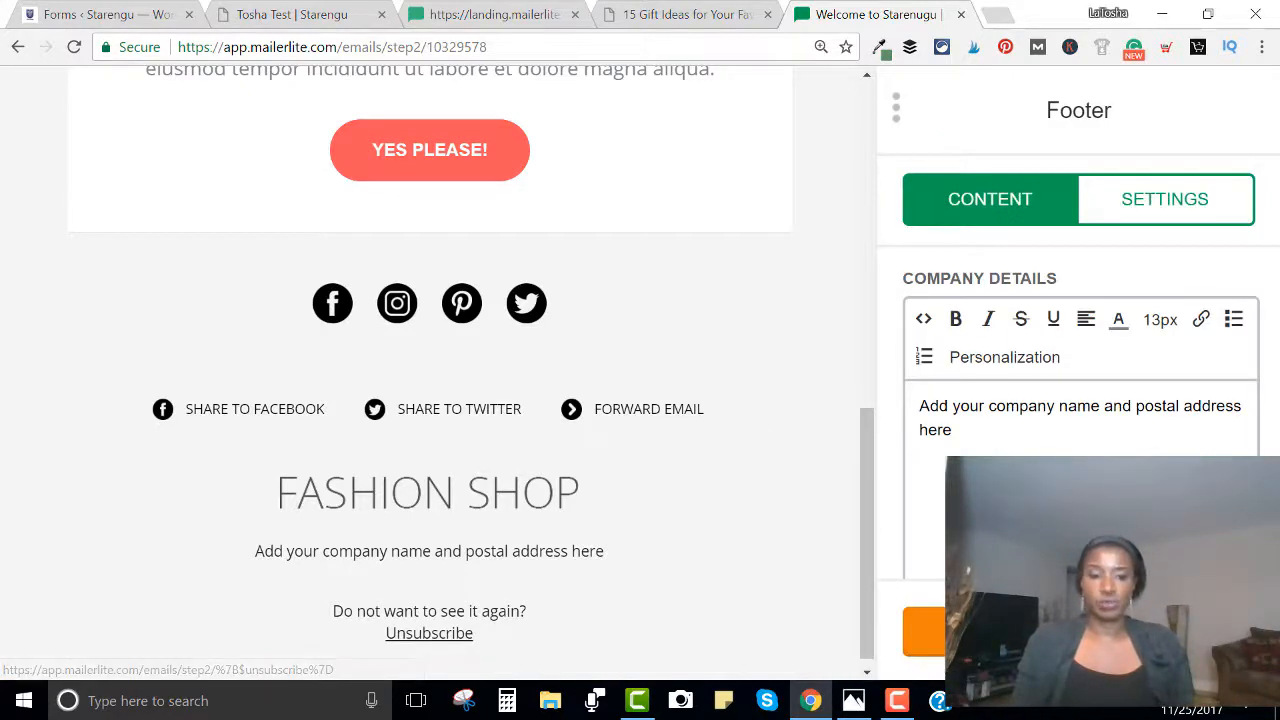
pyautogui.scroll(-3, 1080, 430)
pyautogui.scroll(3, 1080, 400)
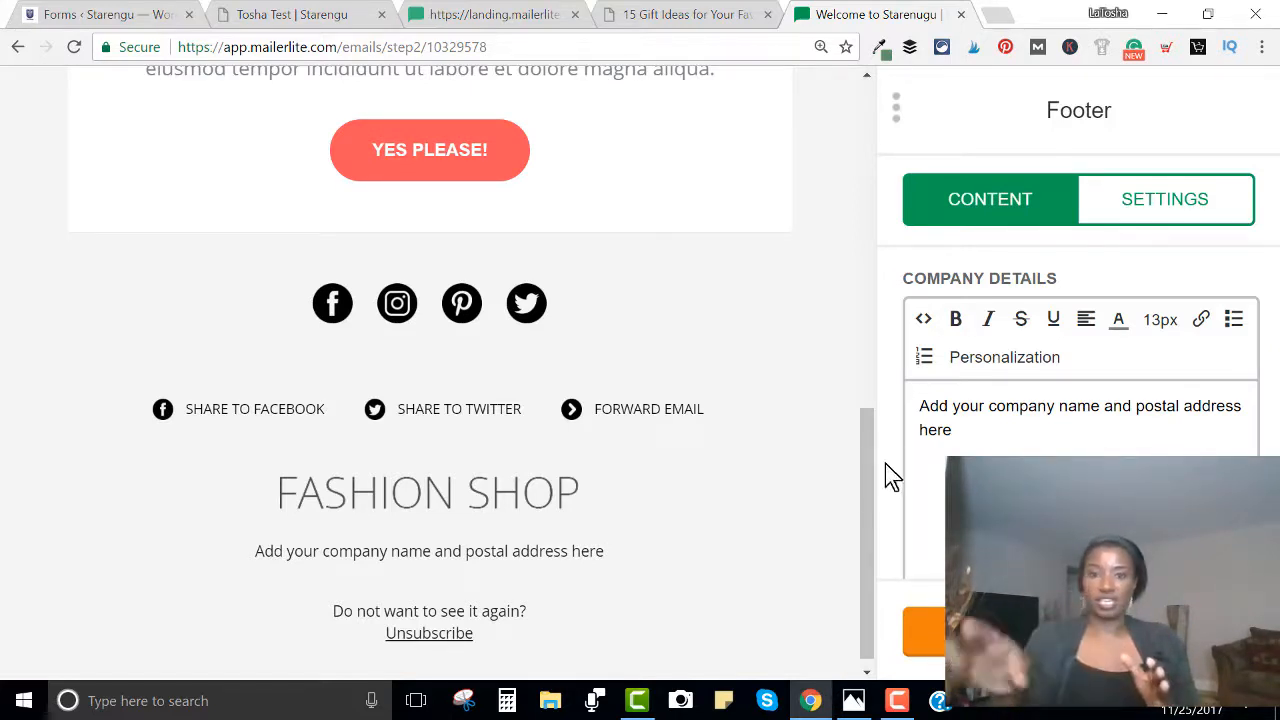
pyautogui.click(1224, 200)
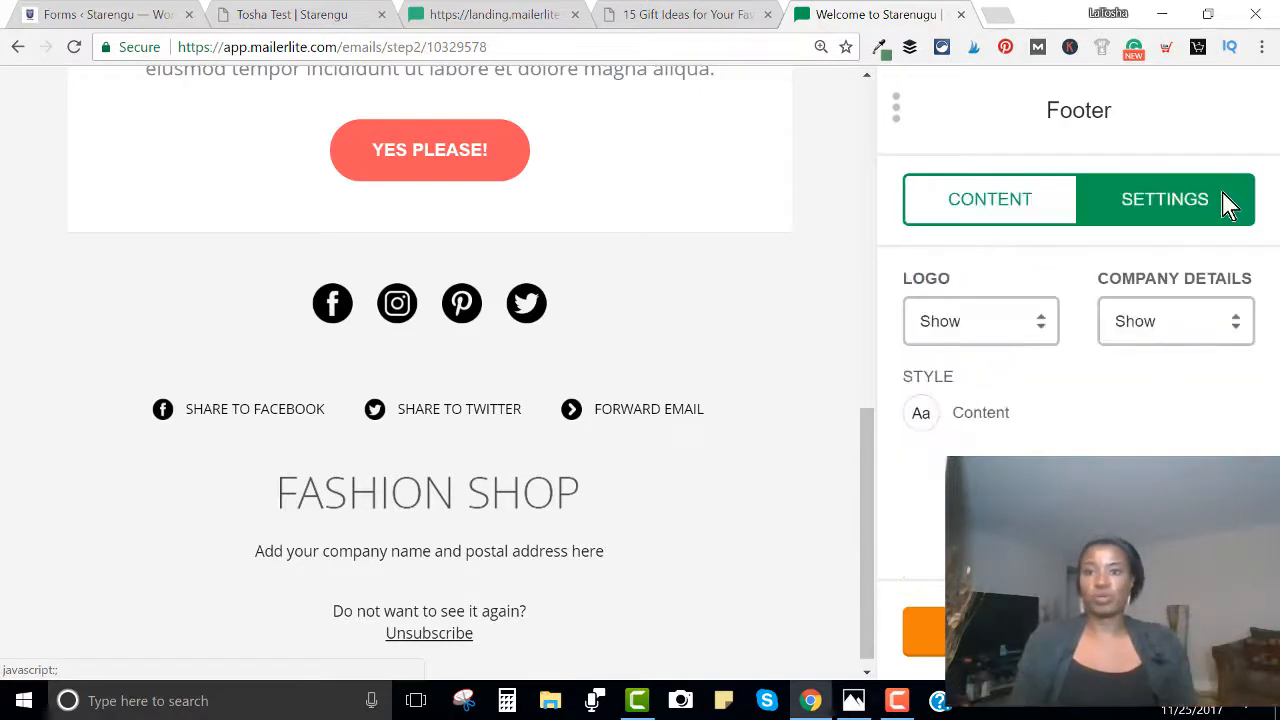
pyautogui.click(985, 338)
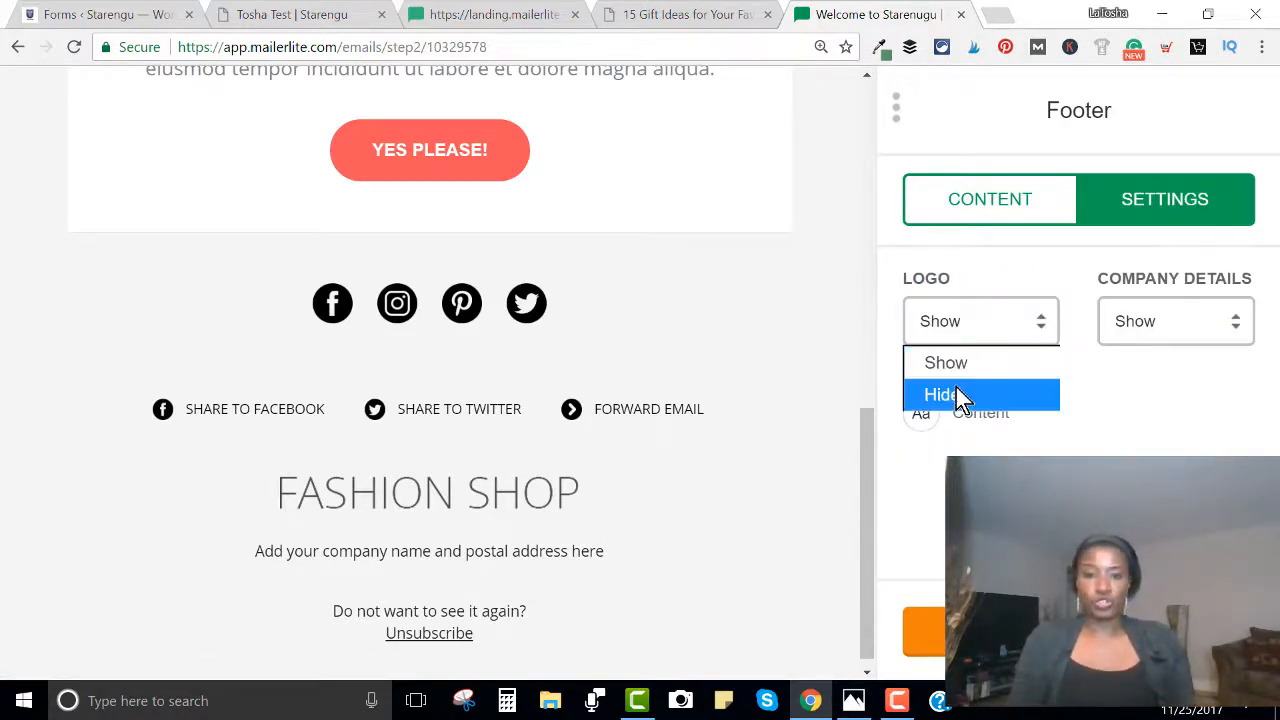
pyautogui.click(952, 396)
pyautogui.click(986, 340)
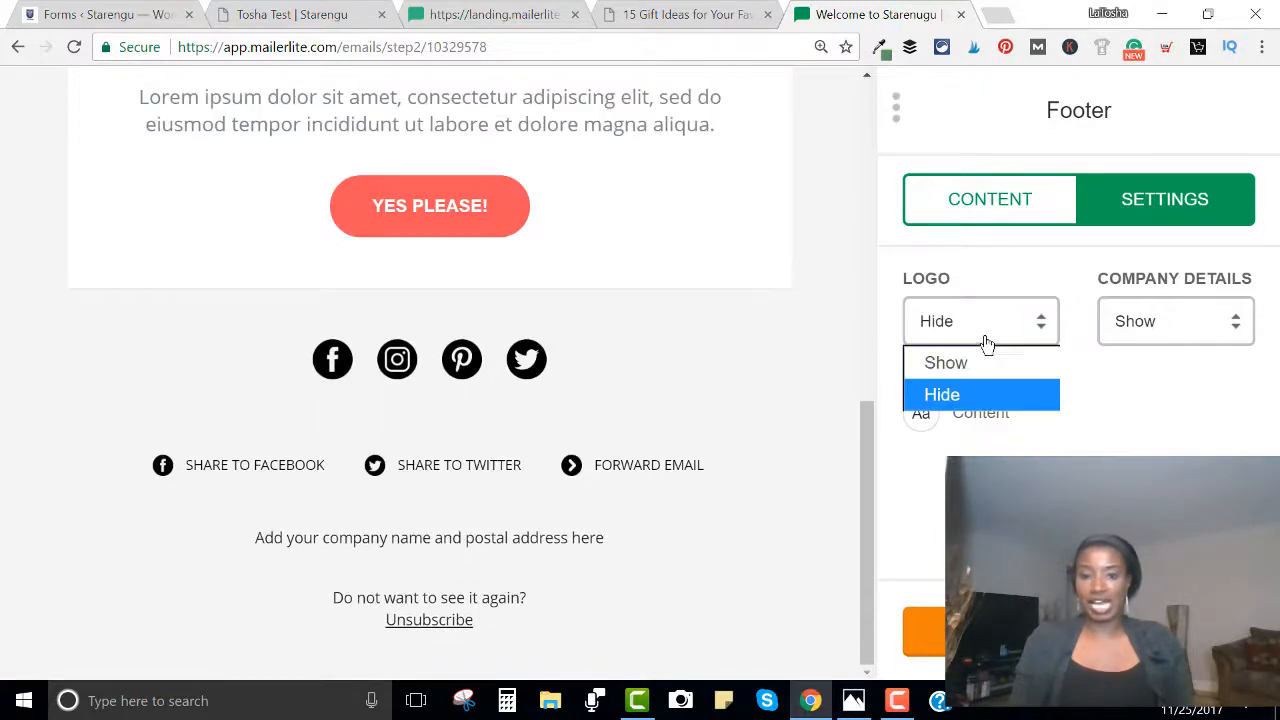
pyautogui.click(964, 368)
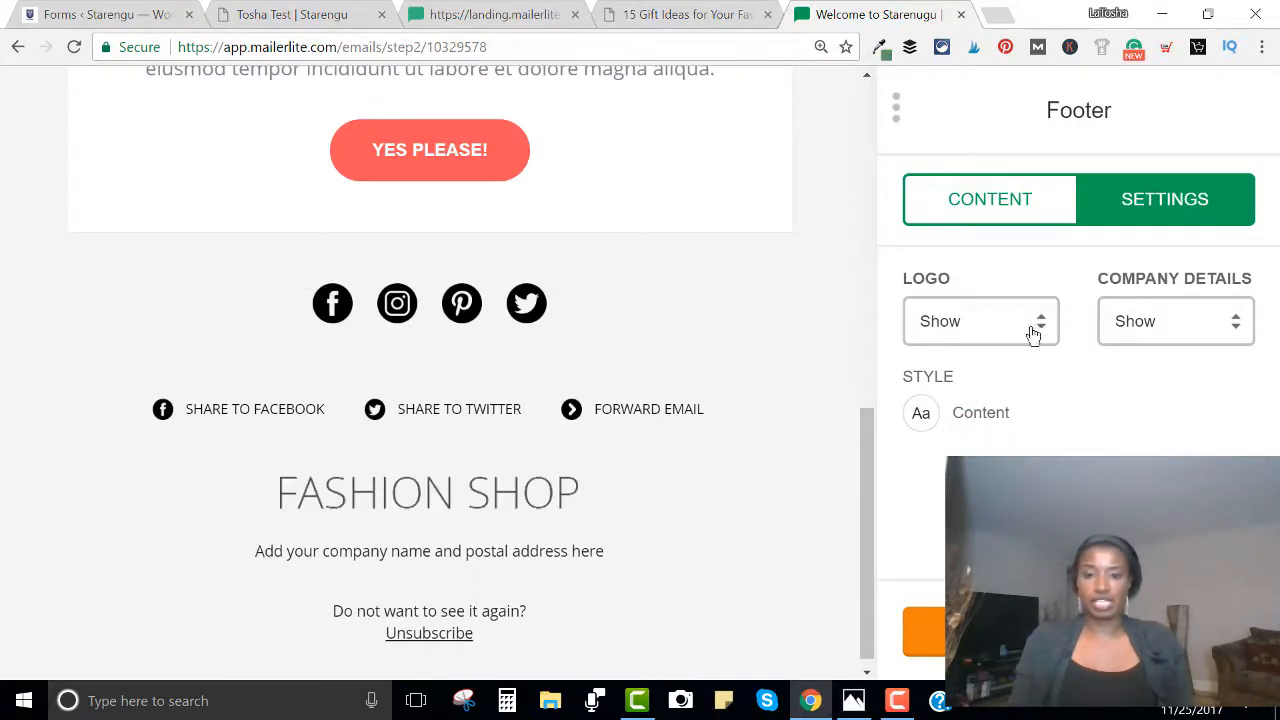
pyautogui.click(1034, 331)
pyautogui.click(970, 396)
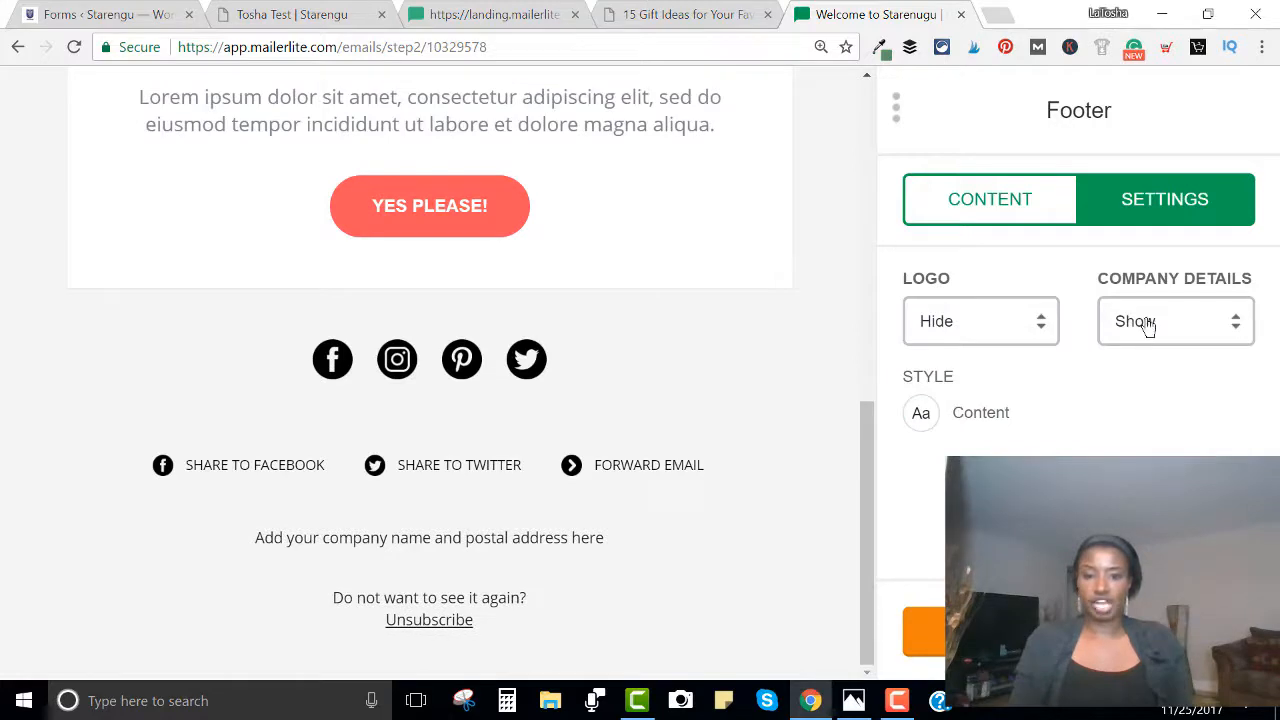
# Step: Toggle the footer company address off and back on, then select the social icons block
pyautogui.click(1147, 325)
pyautogui.click(1136, 395)
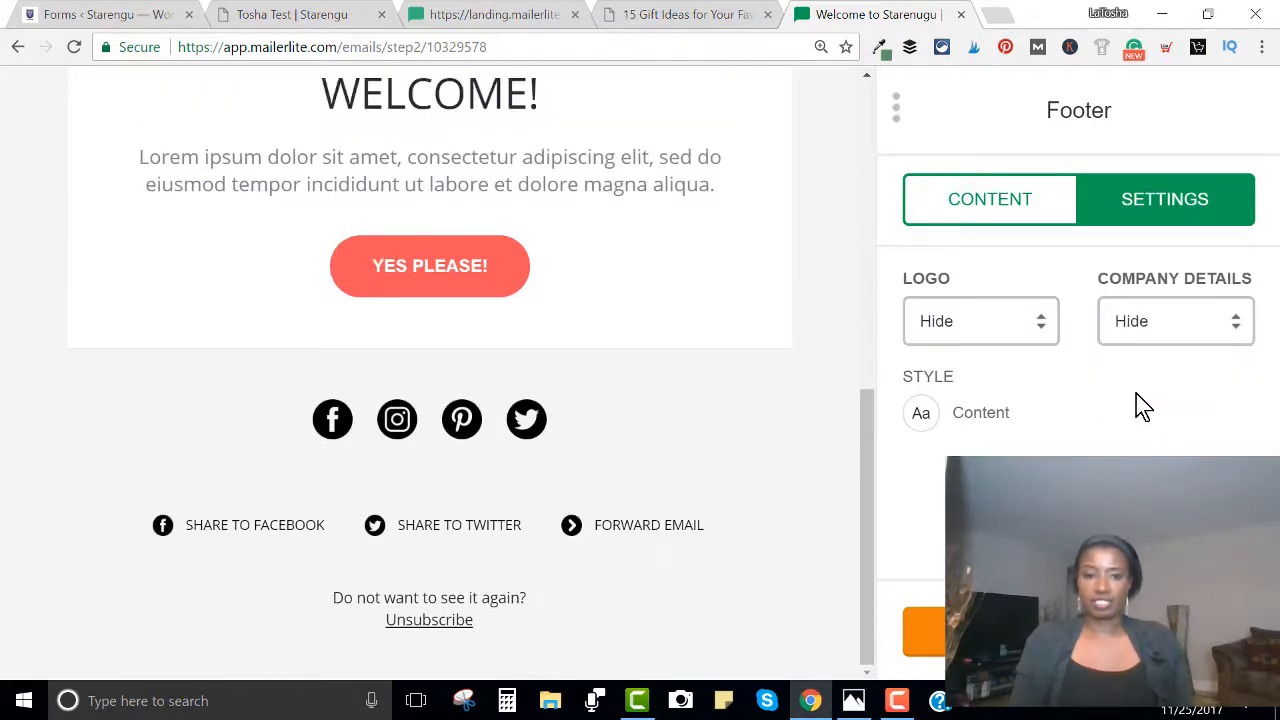
pyautogui.click(1170, 314)
pyautogui.click(1145, 376)
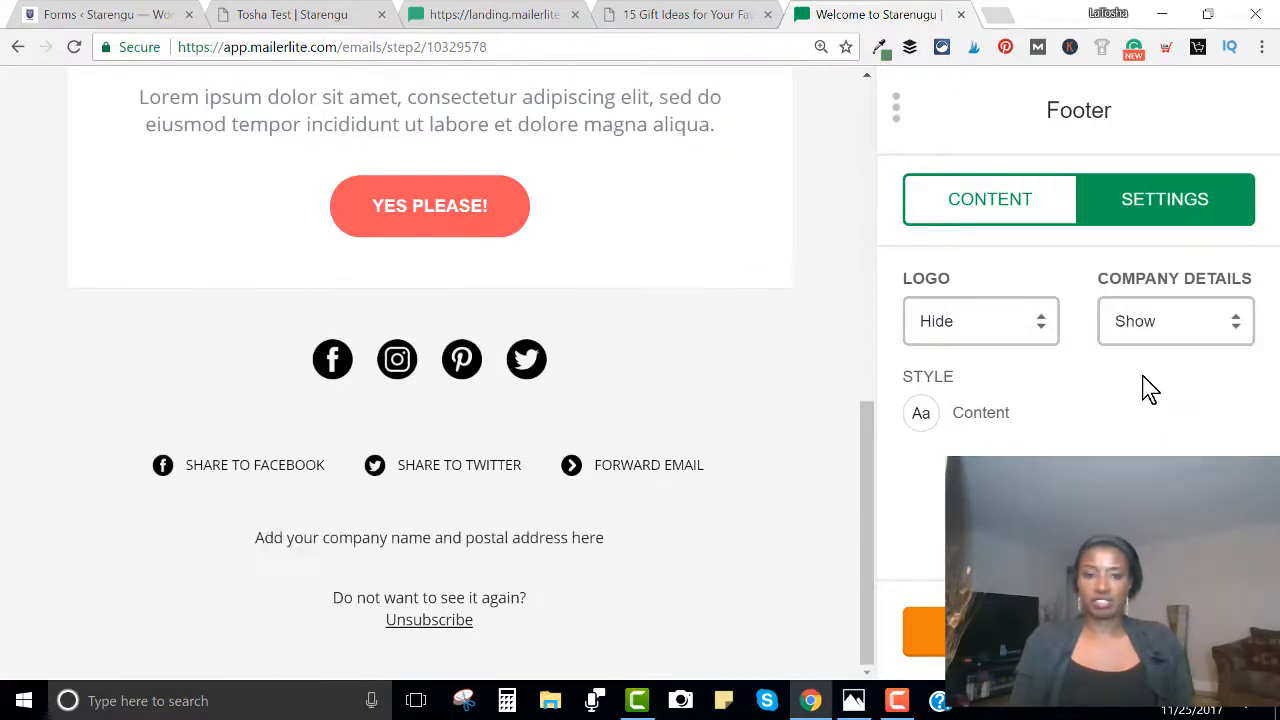
pyautogui.click(397, 365)
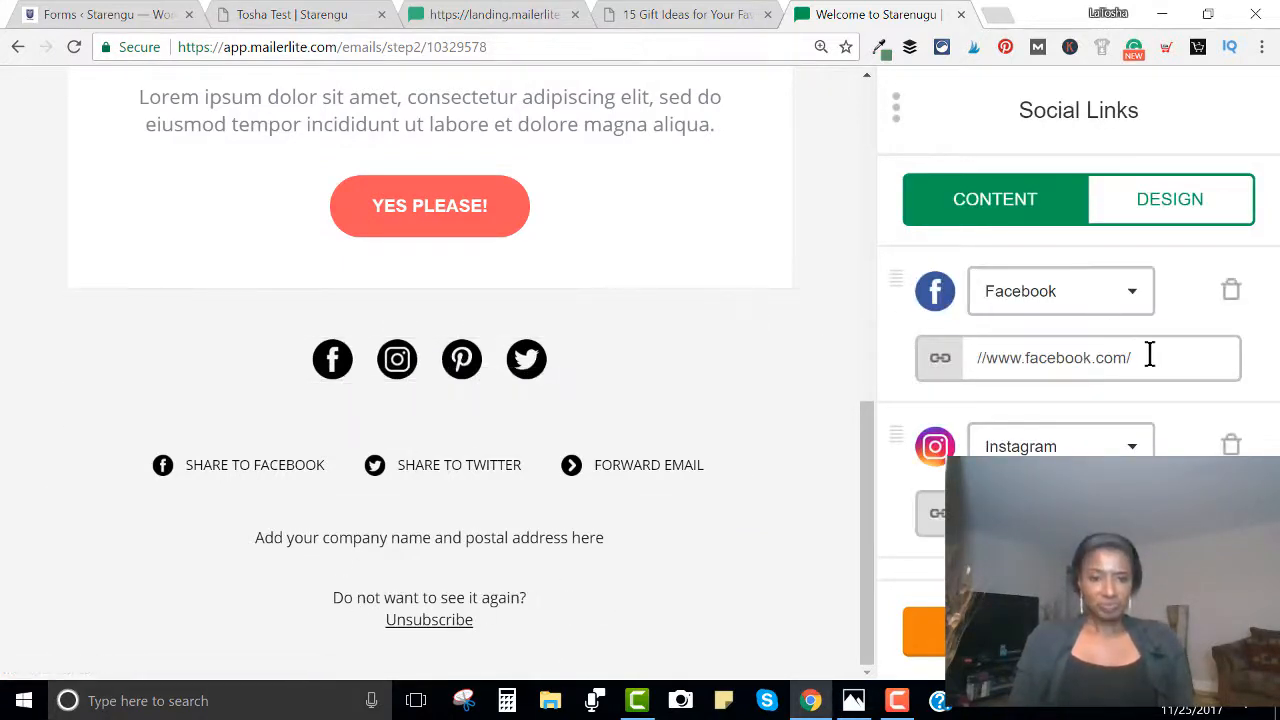
# Step: Set the social icons' shape to Square under DESIGN and close the Social Links settings
pyautogui.scroll(-3, 1060, 452)
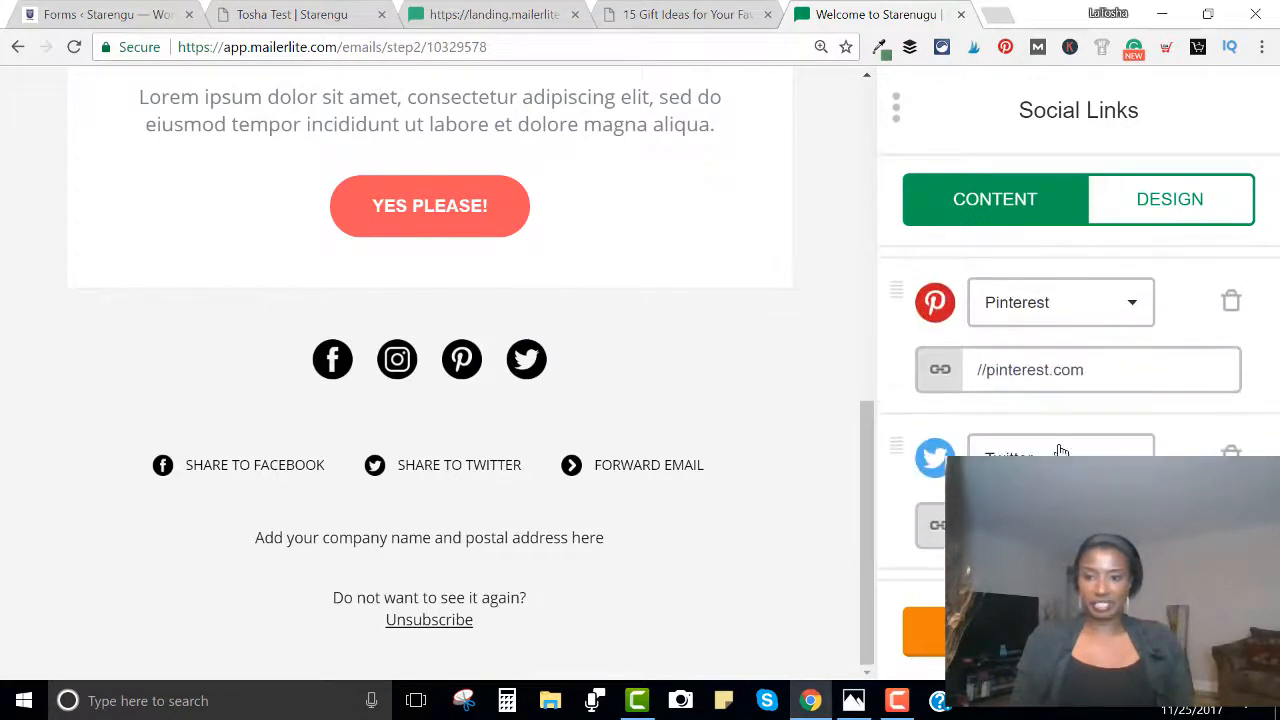
pyautogui.click(1168, 199)
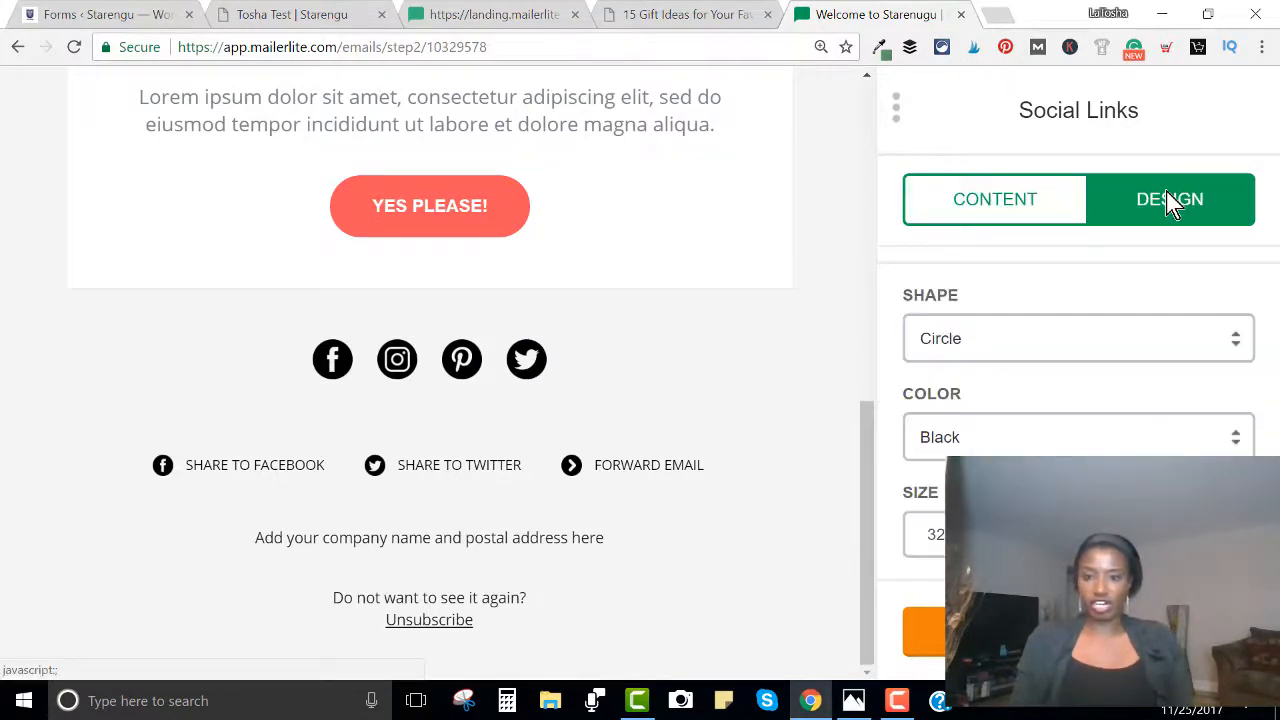
pyautogui.click(1037, 340)
pyautogui.click(1002, 445)
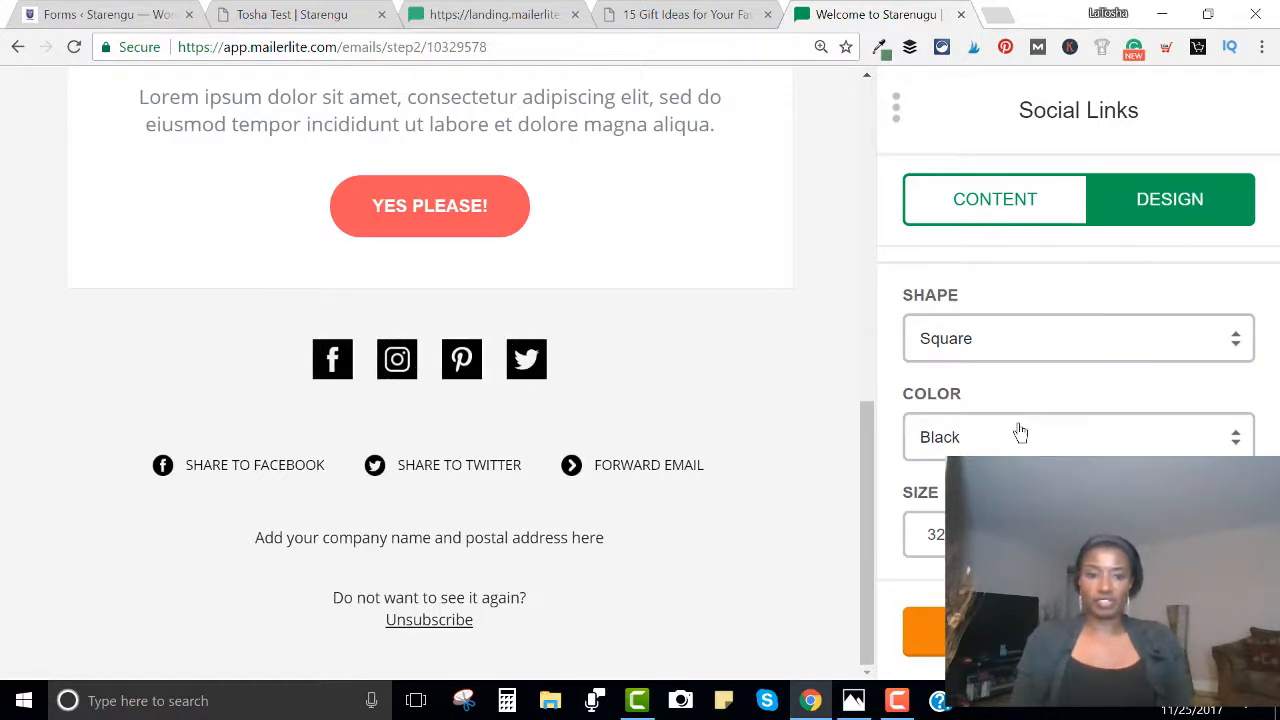
pyautogui.scroll(1, 1020, 431)
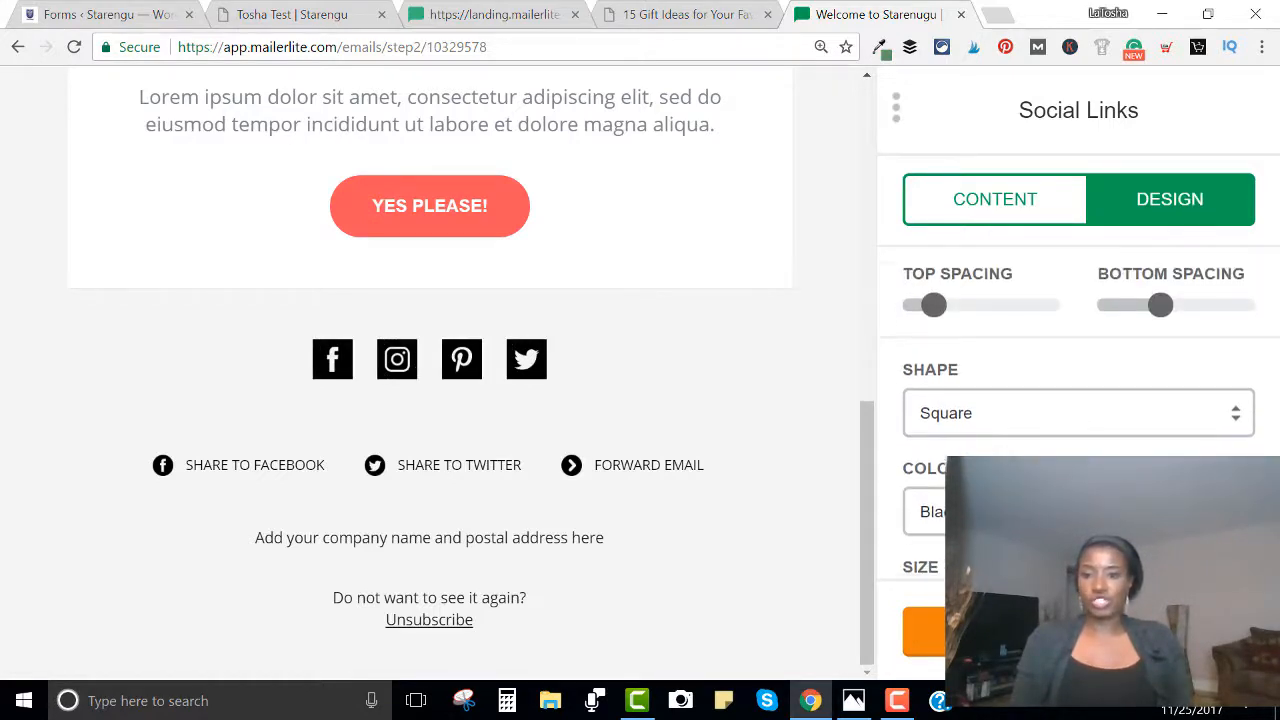
pyautogui.scroll(-1, 1000, 443)
pyautogui.scroll(1, 1000, 443)
pyautogui.scroll(10, 705, 409)
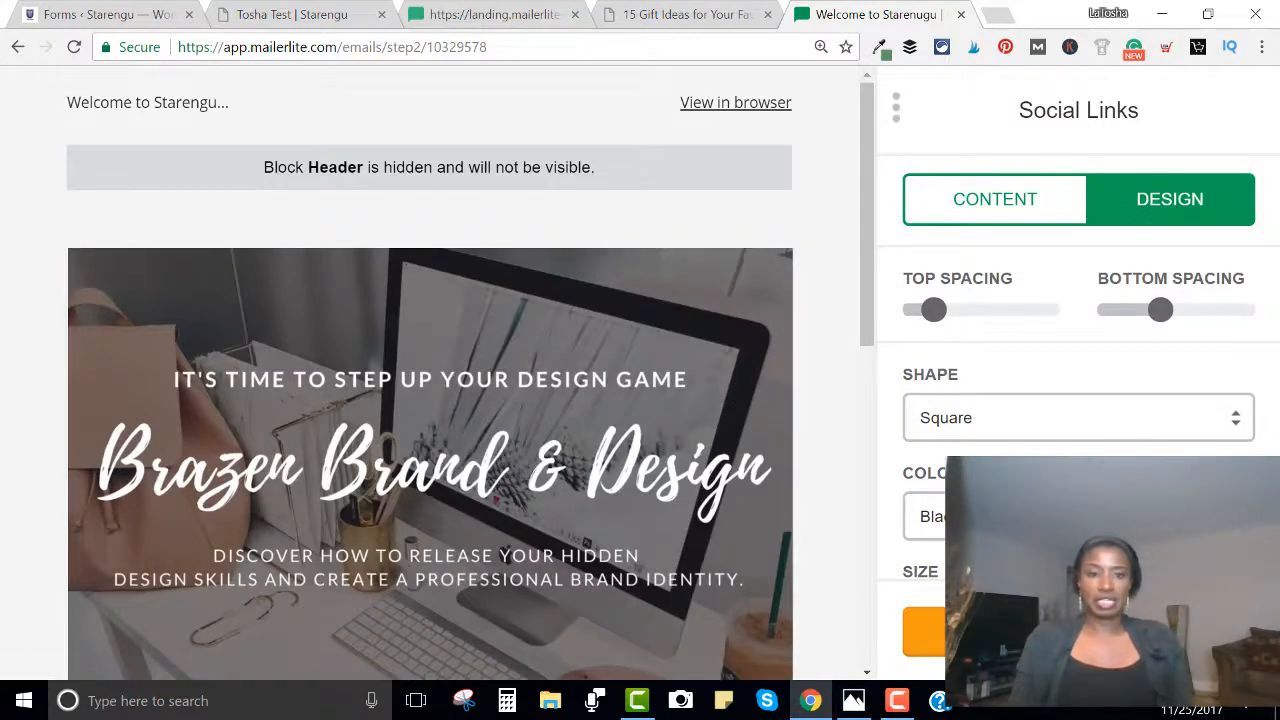
pyautogui.click(1010, 632)
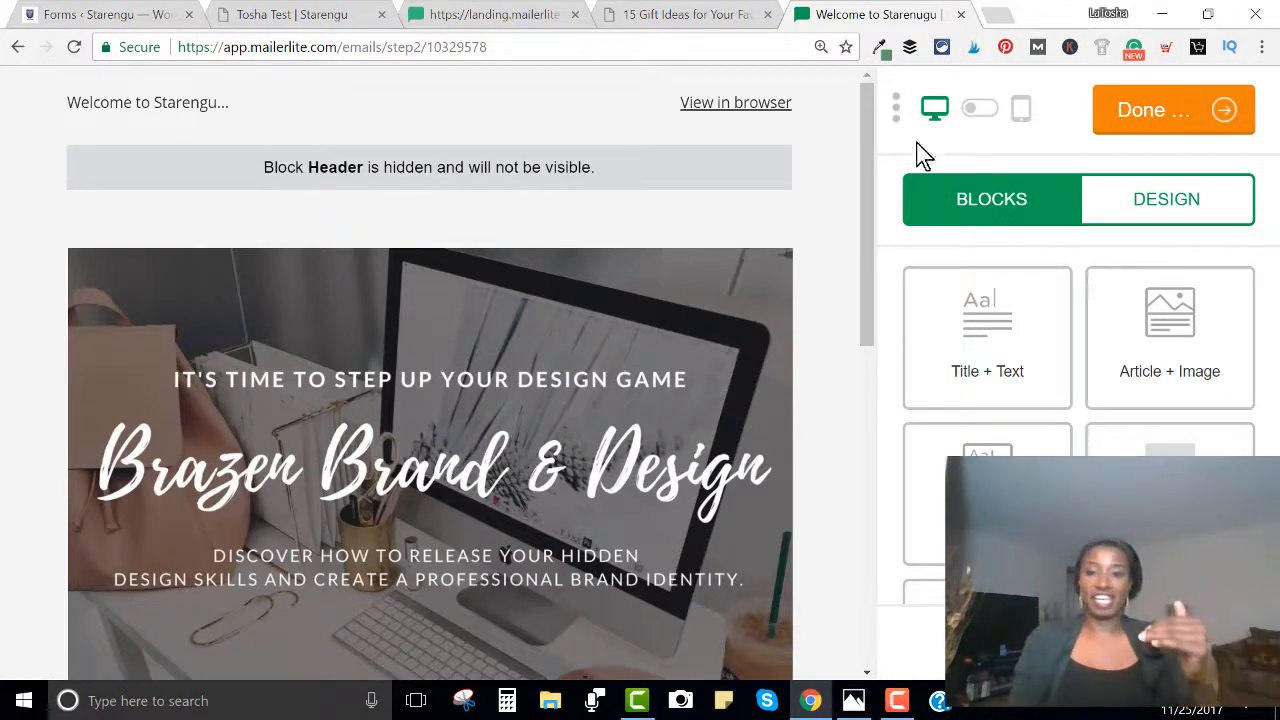
pyautogui.click(989, 114)
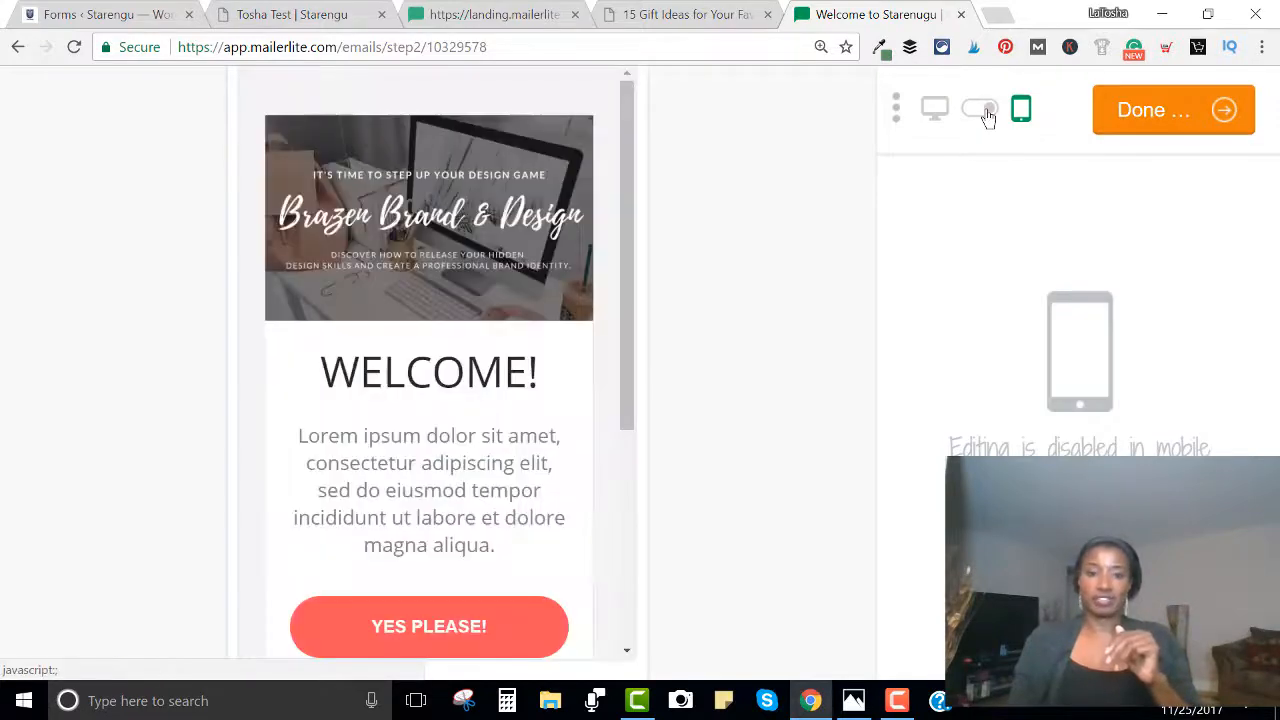
pyautogui.scroll(-4, 475, 352)
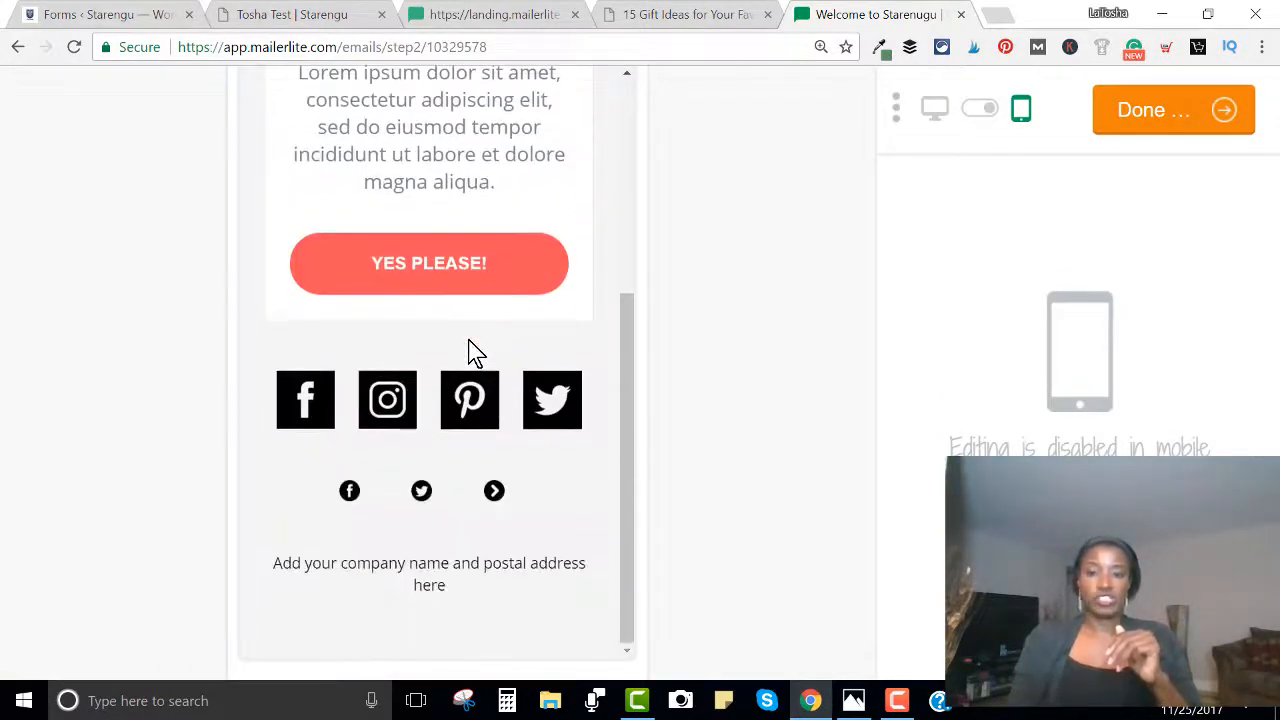
pyautogui.scroll(4, 475, 352)
pyautogui.scroll(-4, 471, 345)
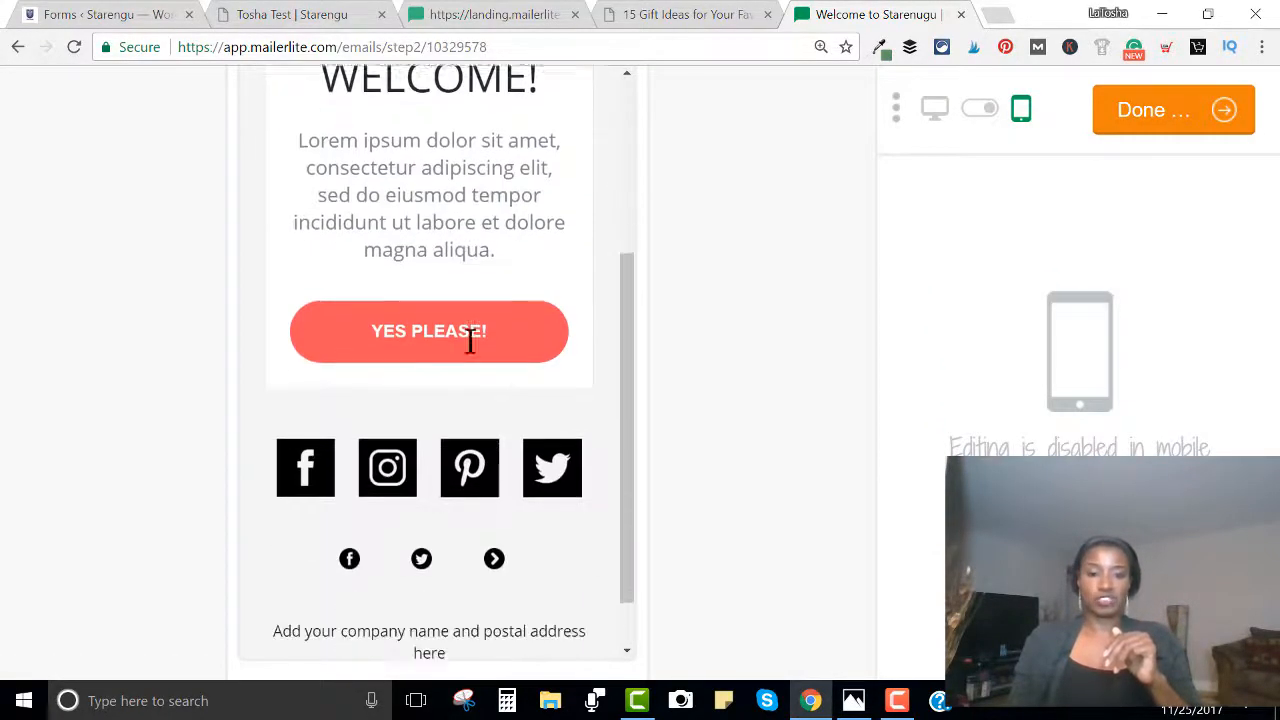
pyautogui.click(979, 109)
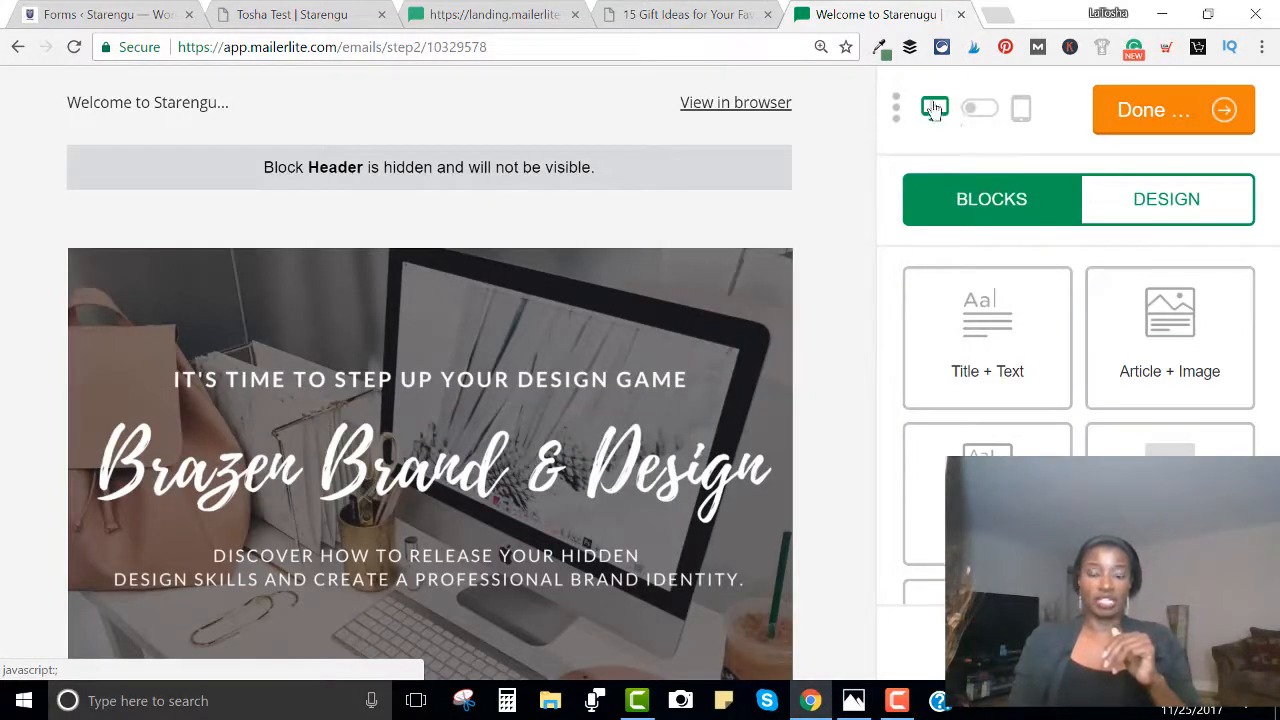
pyautogui.click(1025, 116)
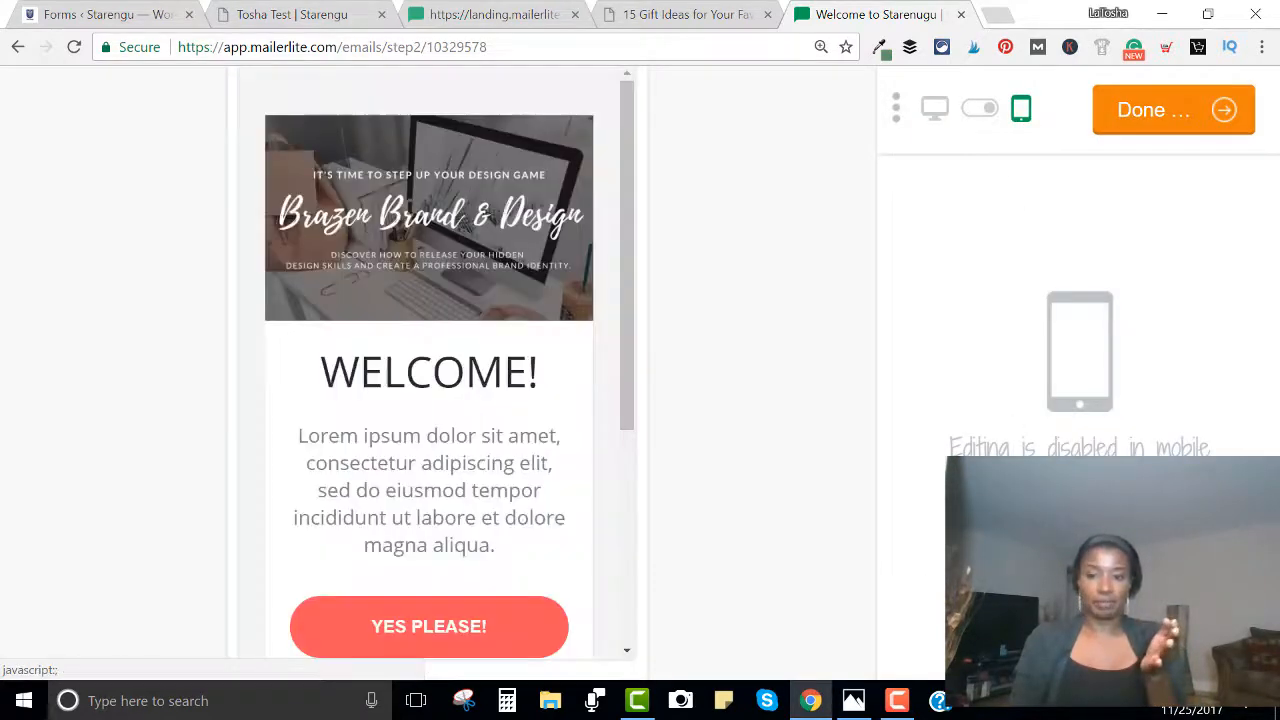
pyautogui.scroll(-4, 596, 450)
pyautogui.scroll(4, 601, 450)
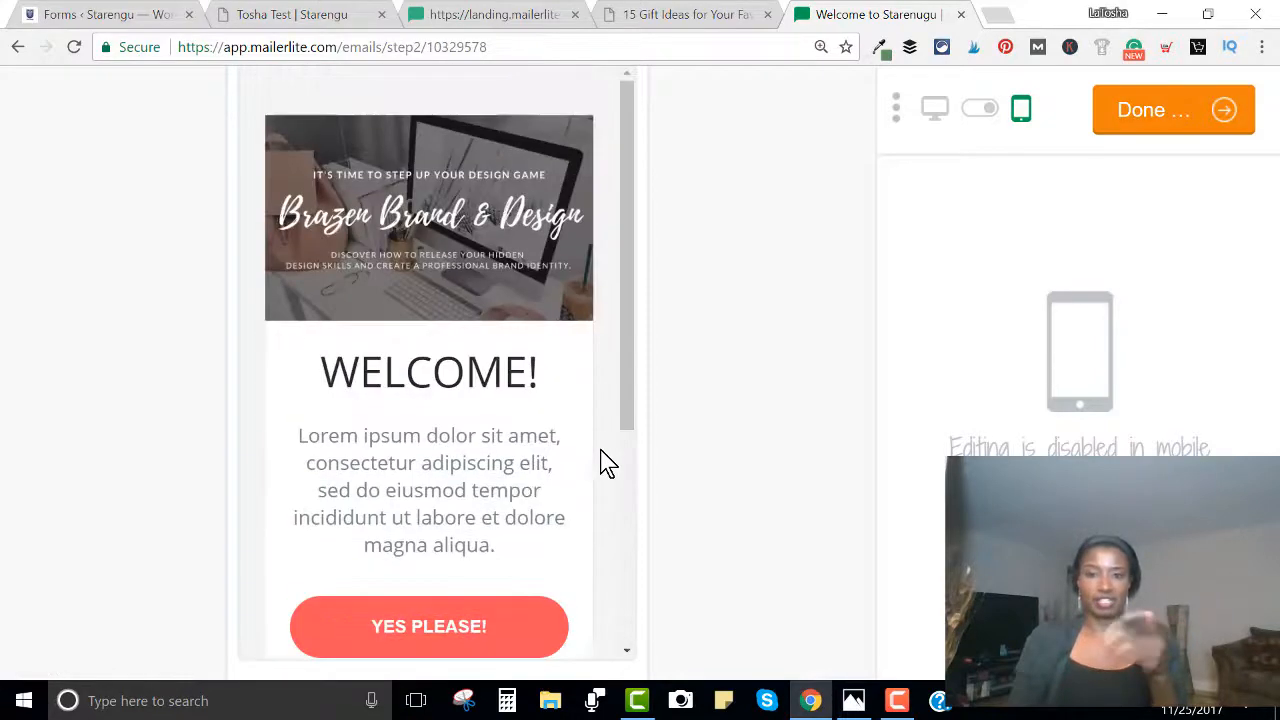
pyautogui.scroll(-4, 608, 462)
pyautogui.scroll(4, 490, 320)
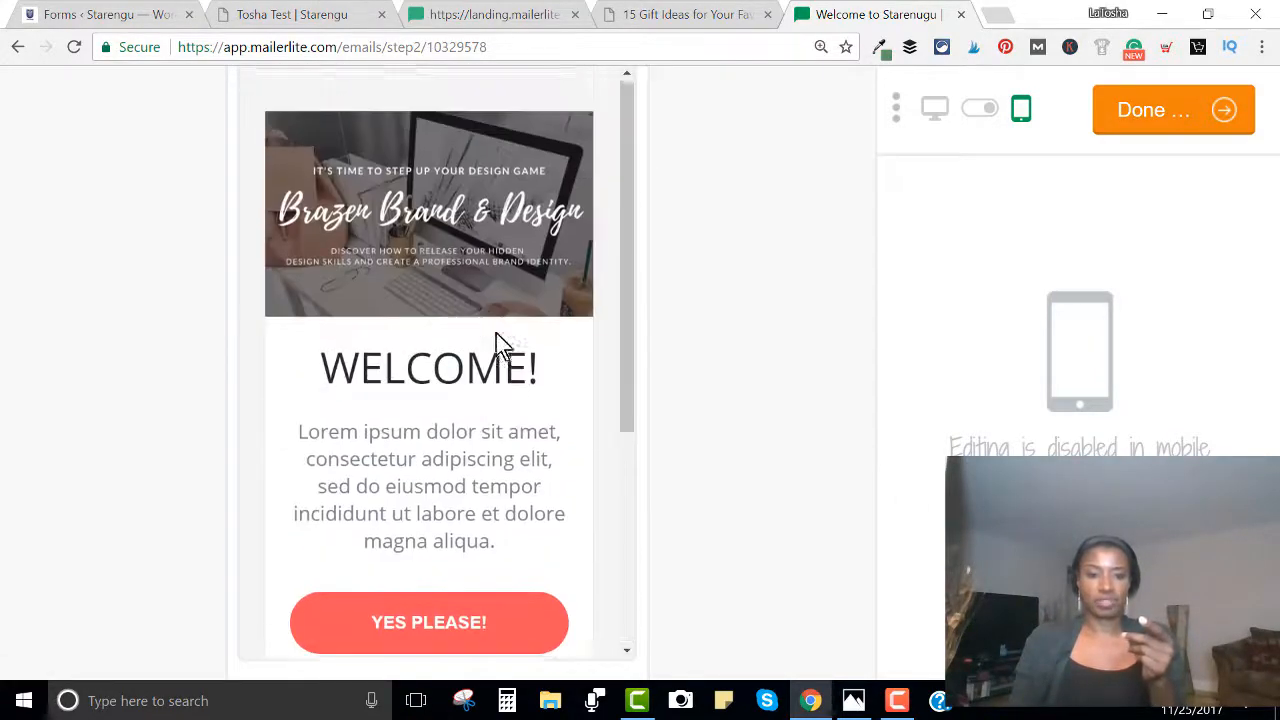
pyautogui.click(934, 108)
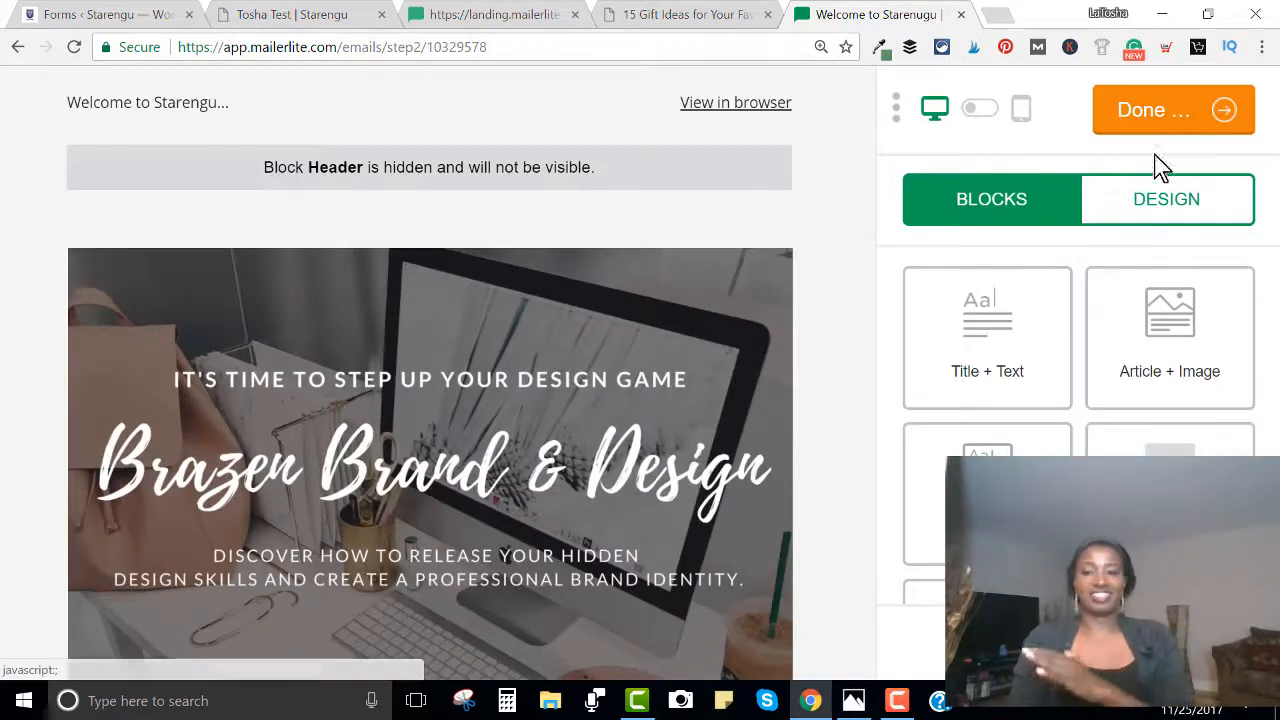
# Step: Finish the welcome email with Done and return to the TEST WORKFLOW canvas
pyautogui.click(1182, 130)
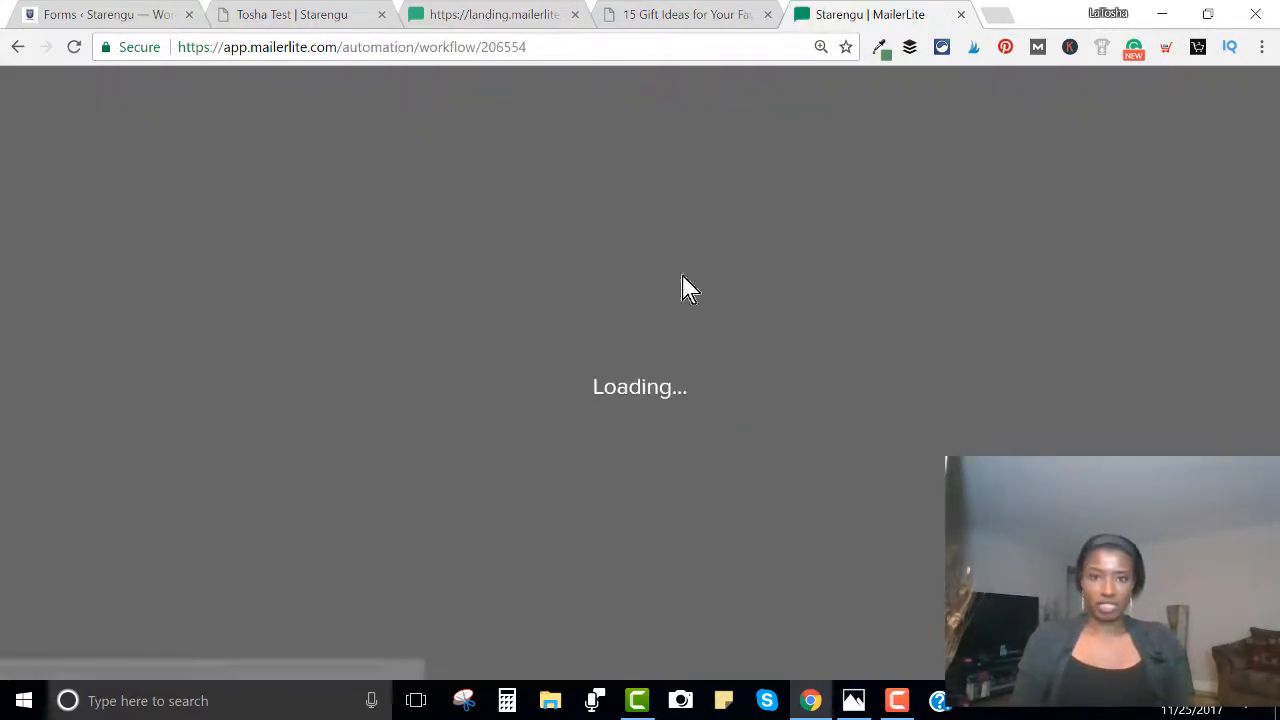
pyautogui.scroll(-3, 507, 381)
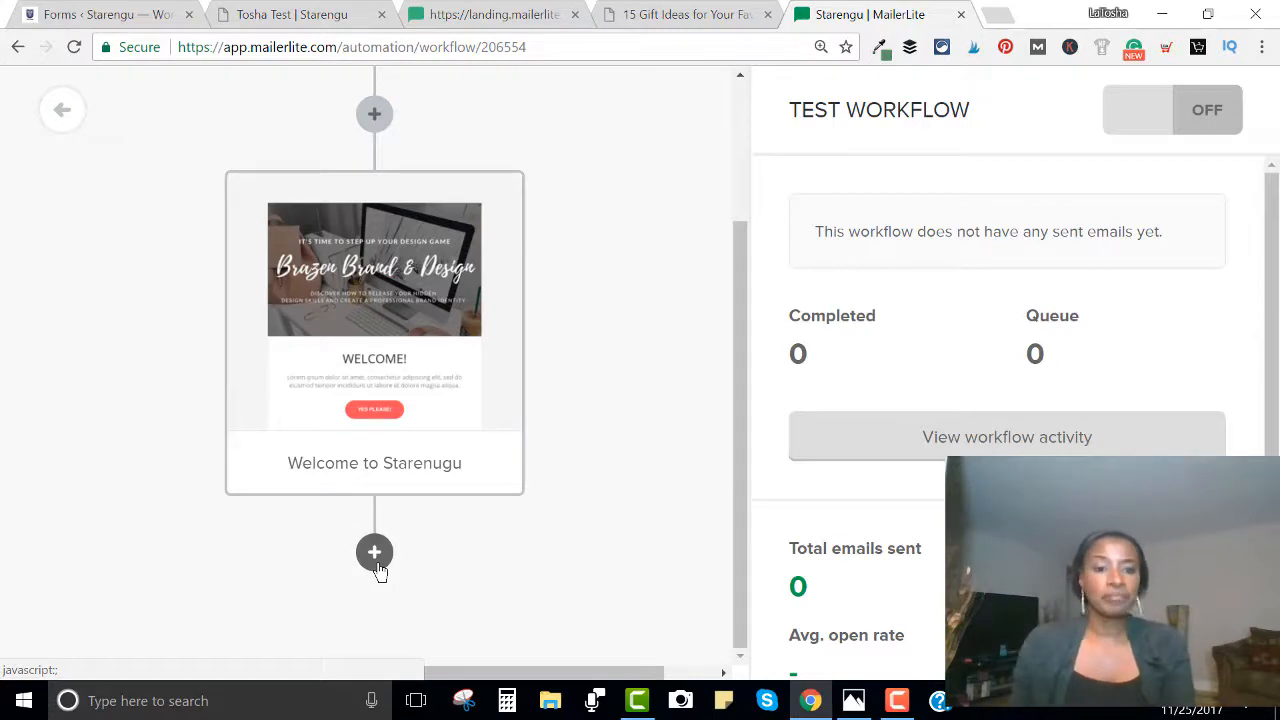
# Step: Add a Delay step of 2 day(s) after the Welcome to Starengu email
pyautogui.click(377, 567)
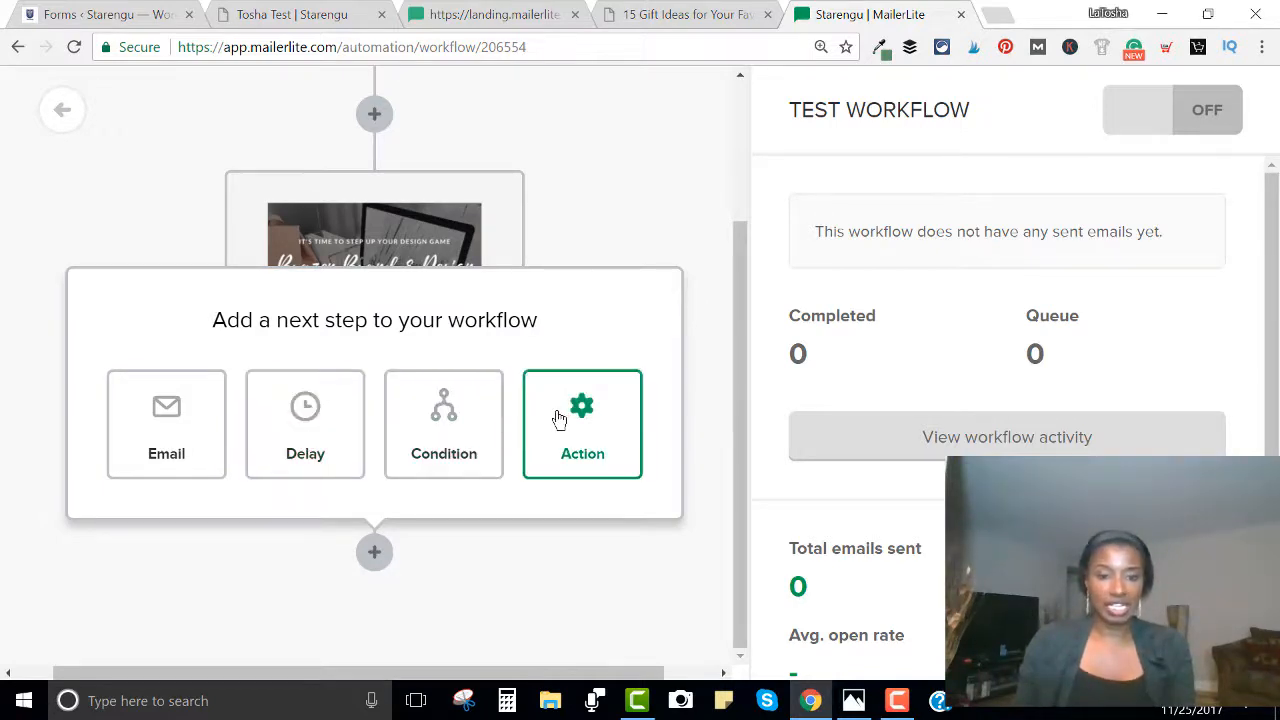
pyautogui.click(315, 455)
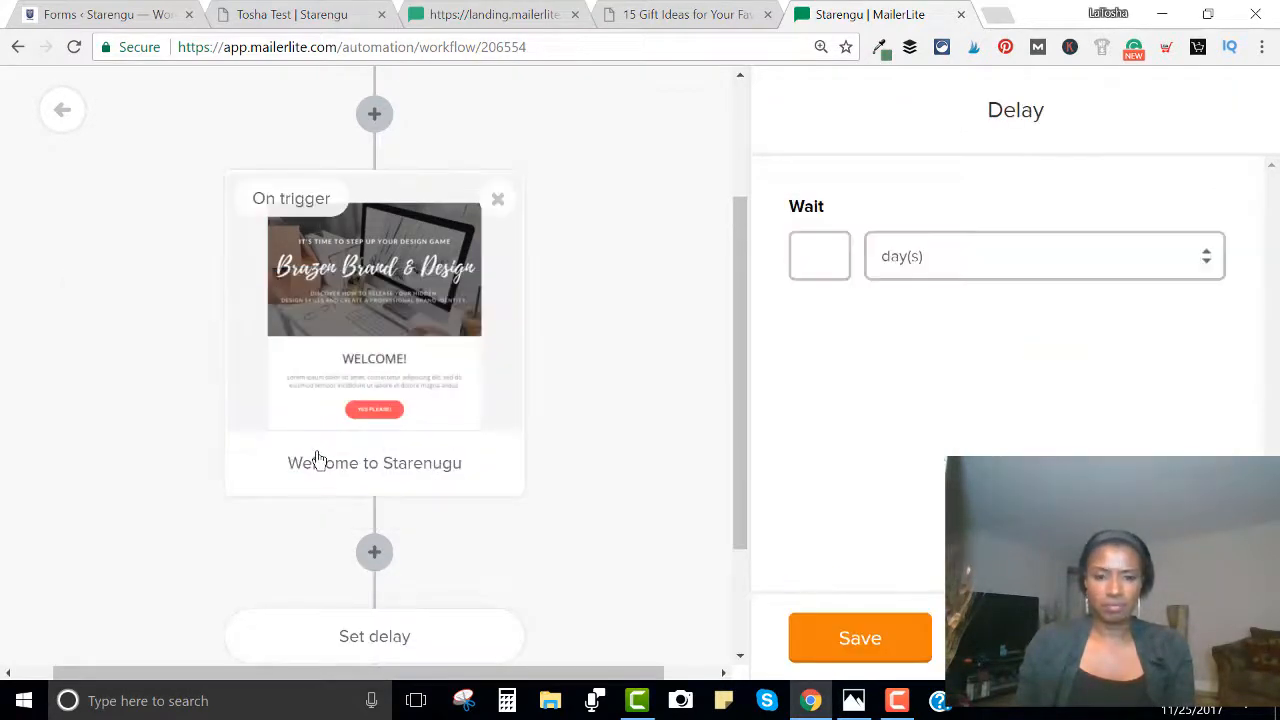
pyautogui.scroll(-2, 320, 480)
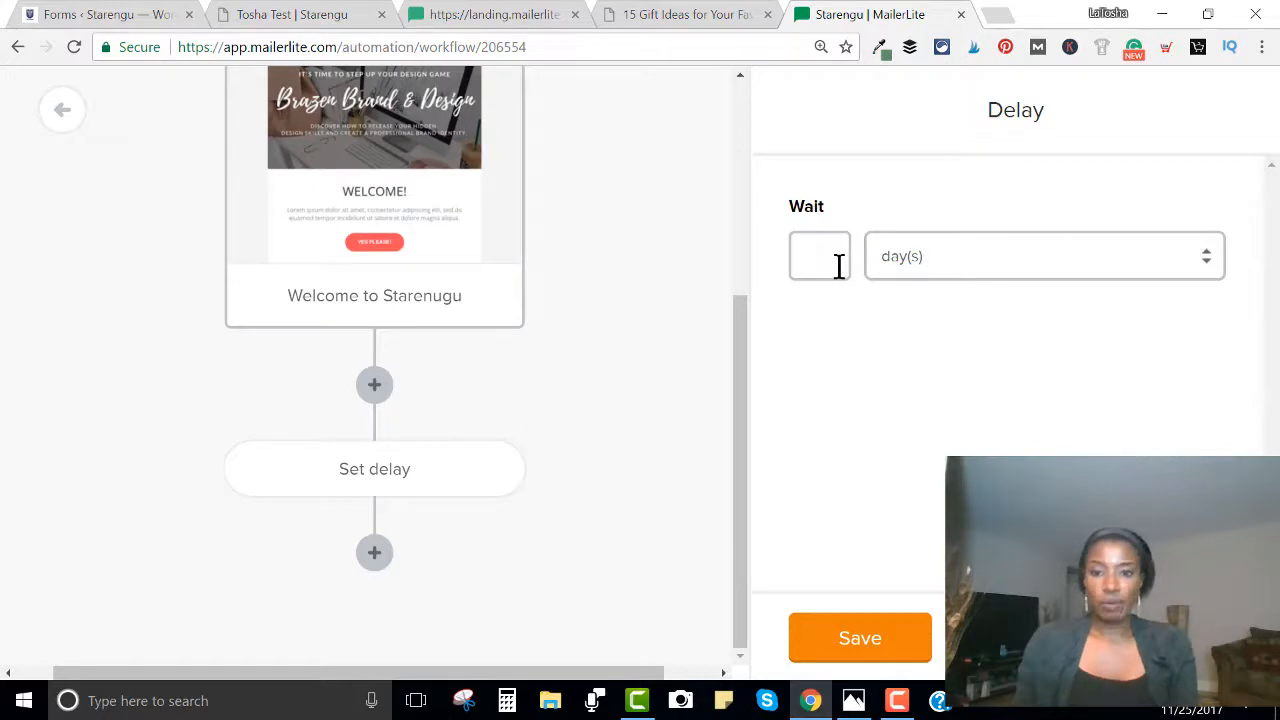
pyautogui.click(952, 270)
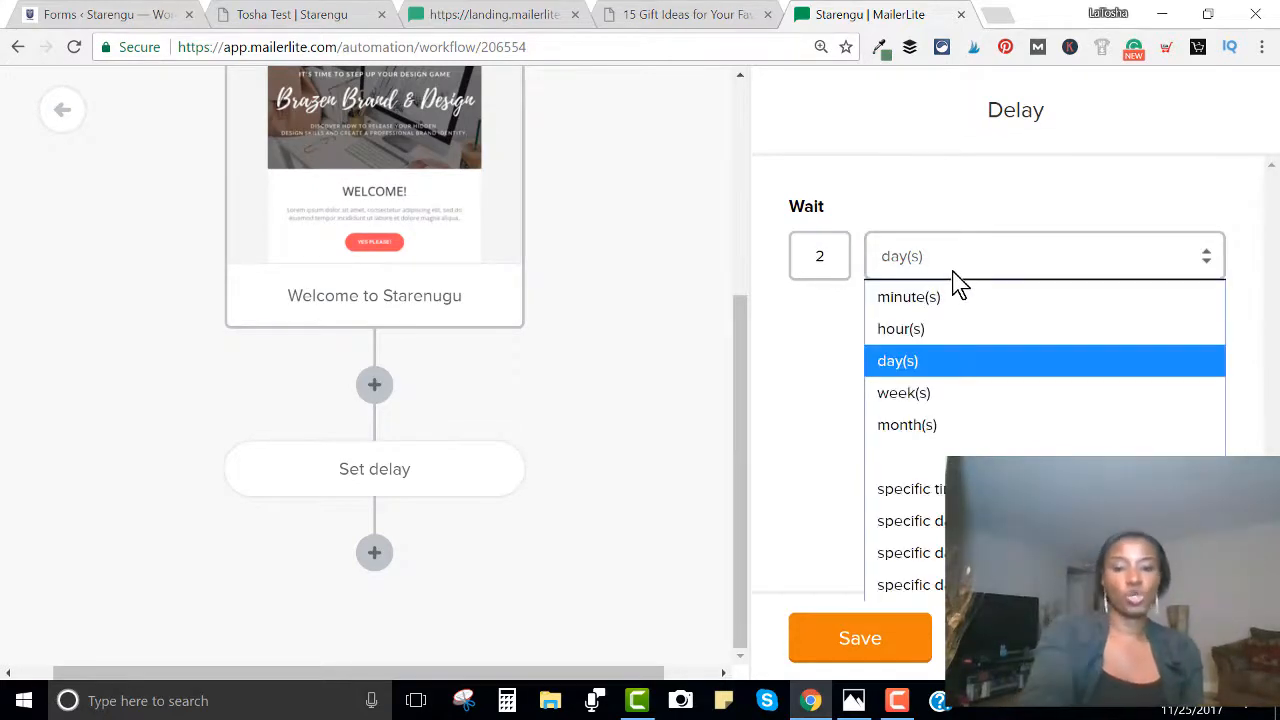
pyautogui.click(953, 271)
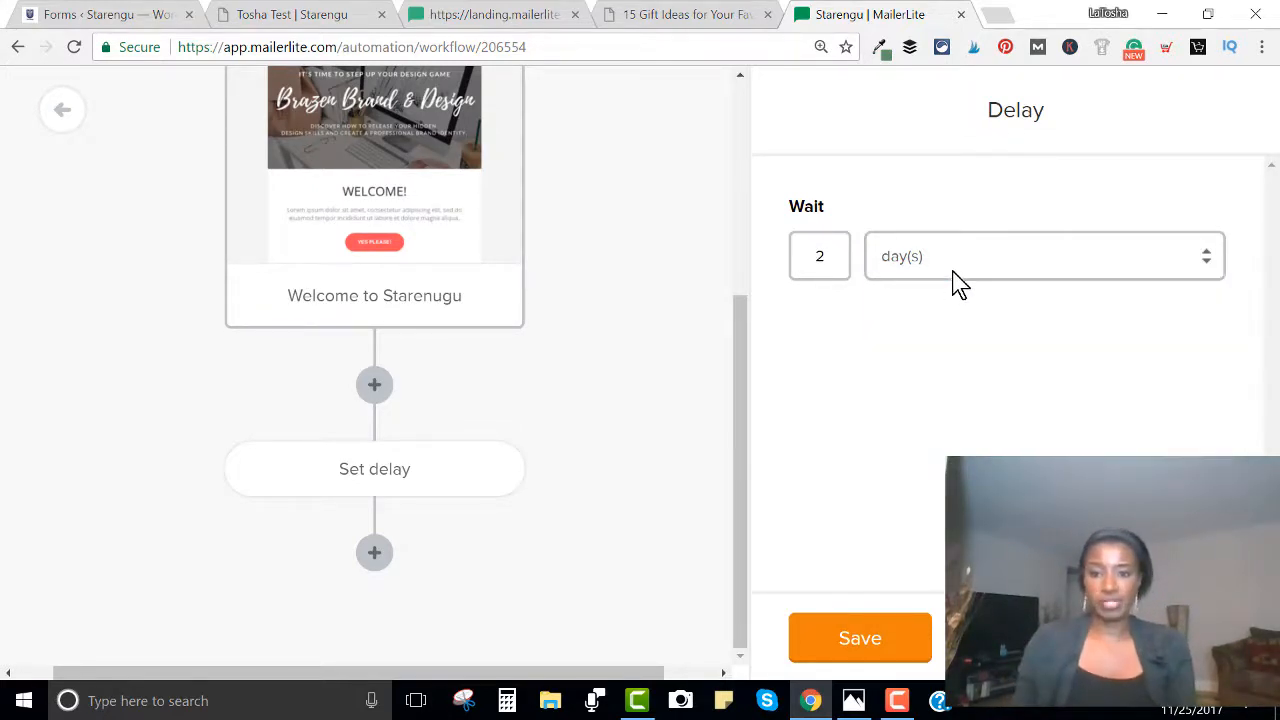
pyautogui.click(886, 642)
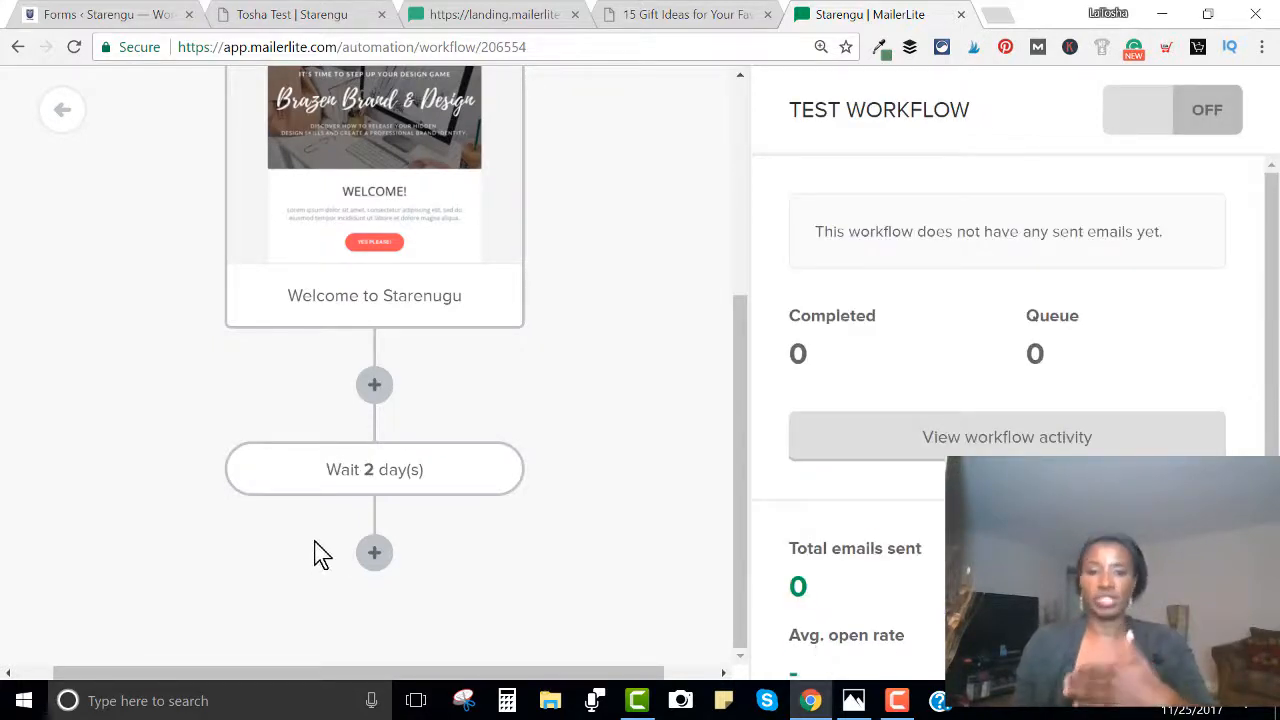
pyautogui.click(384, 479)
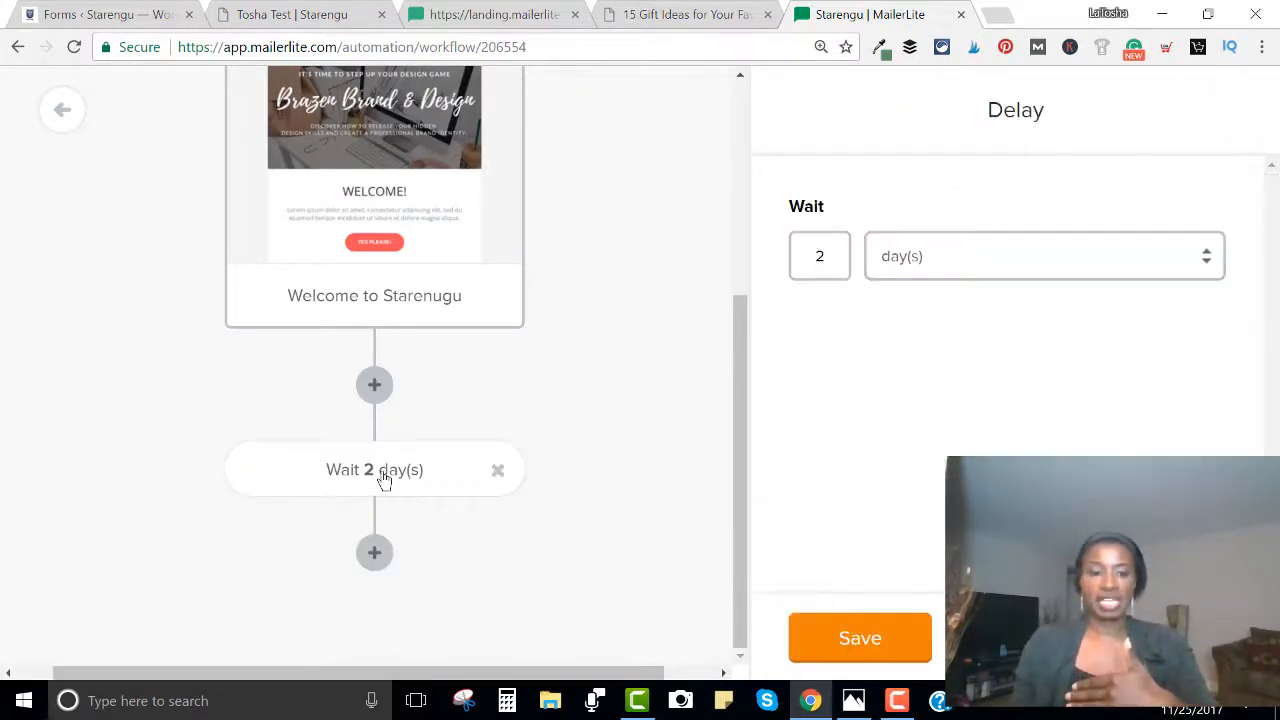
pyautogui.click(376, 558)
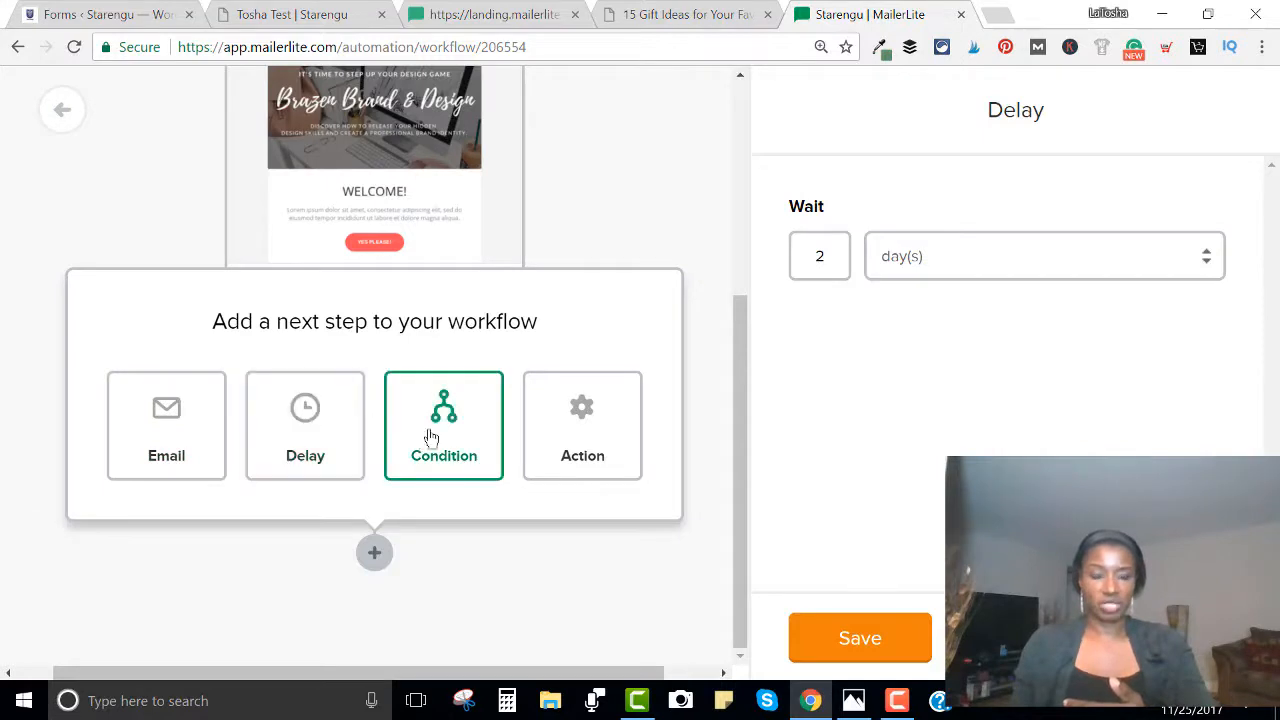
# Step: Delete the undefined action step added after the wait
pyautogui.click(583, 437)
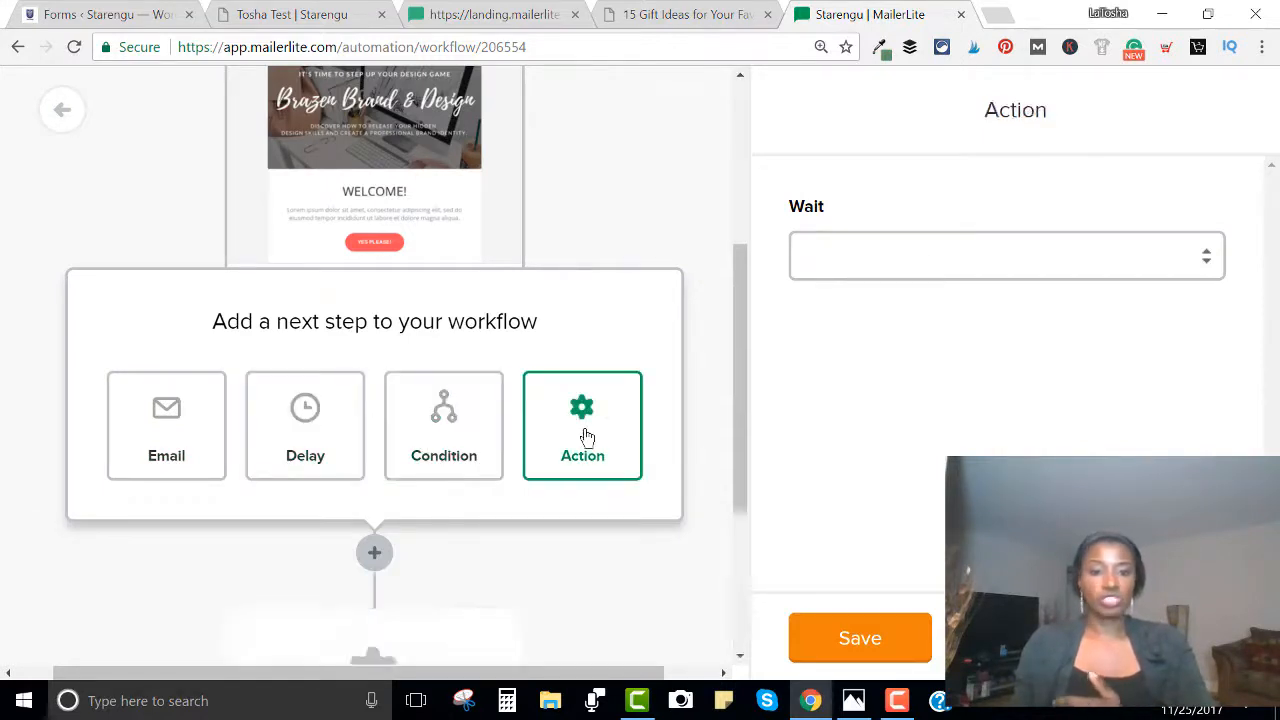
pyautogui.click(990, 262)
pyautogui.click(991, 240)
pyautogui.moveTo(460, 517)
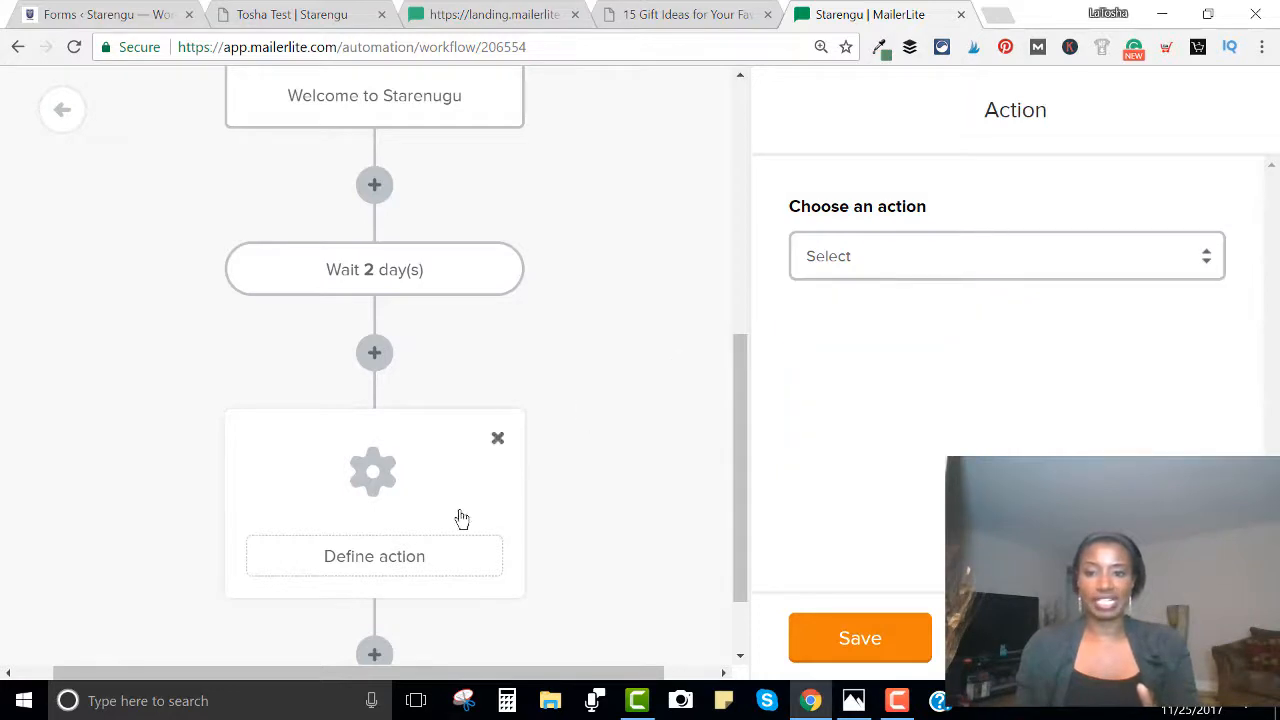
pyautogui.click(500, 440)
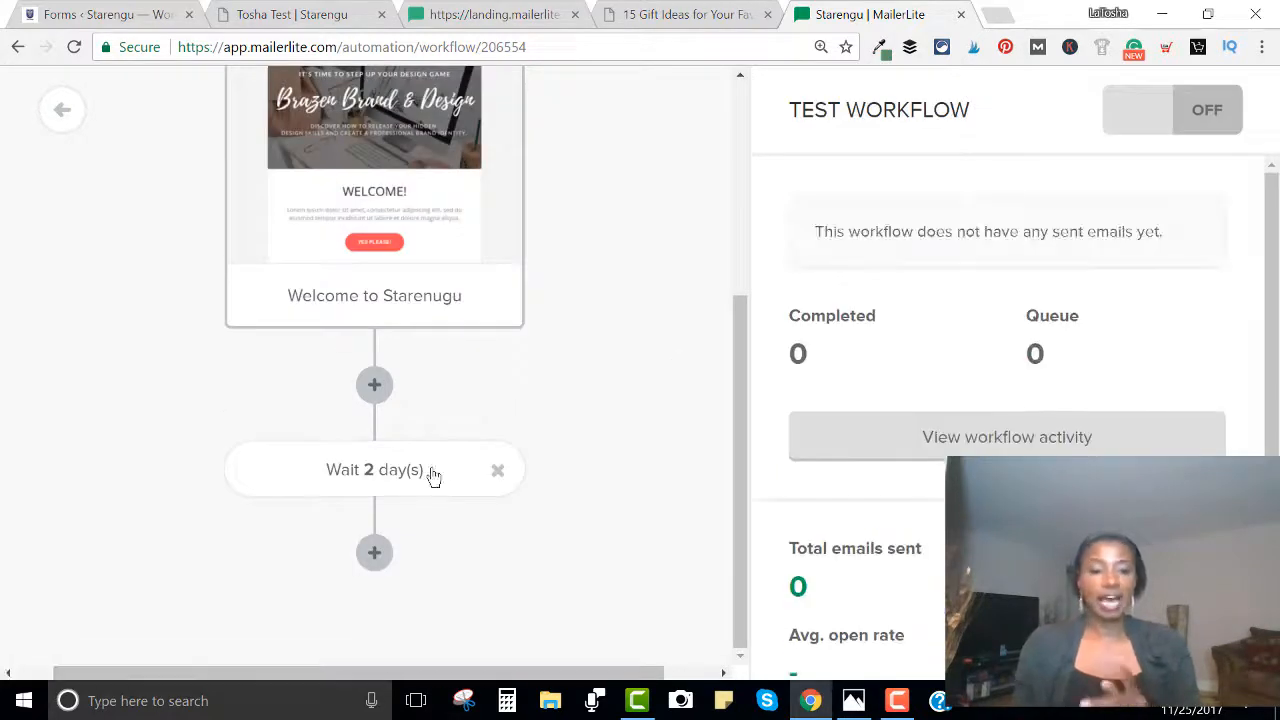
# Step: Add an email step after the wait and begin entering its subject
pyautogui.click(374, 553)
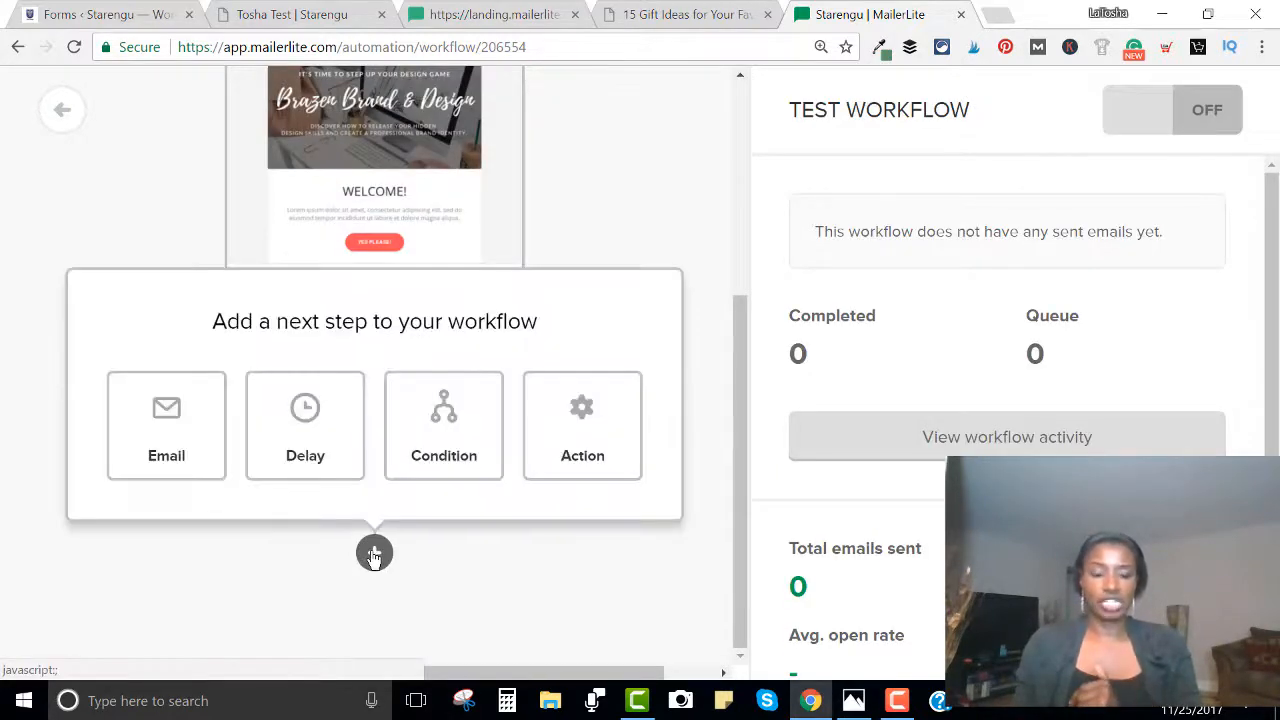
pyautogui.click(178, 462)
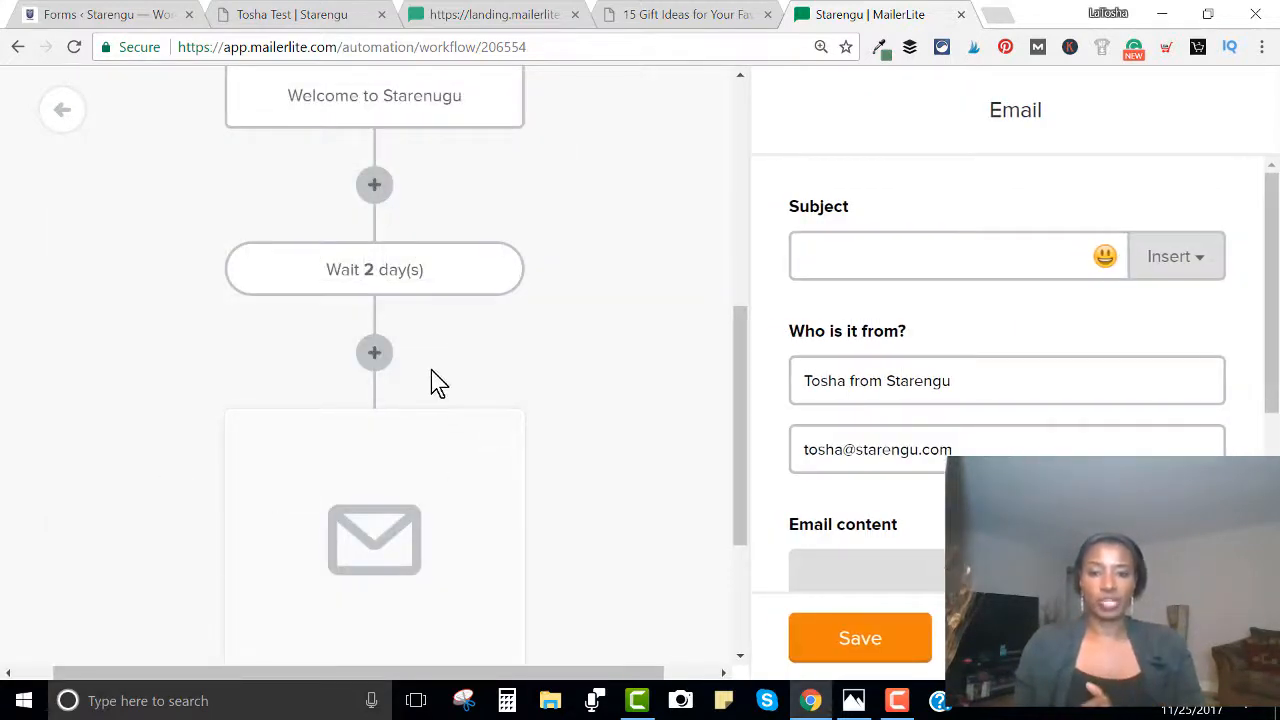
pyautogui.click(834, 252)
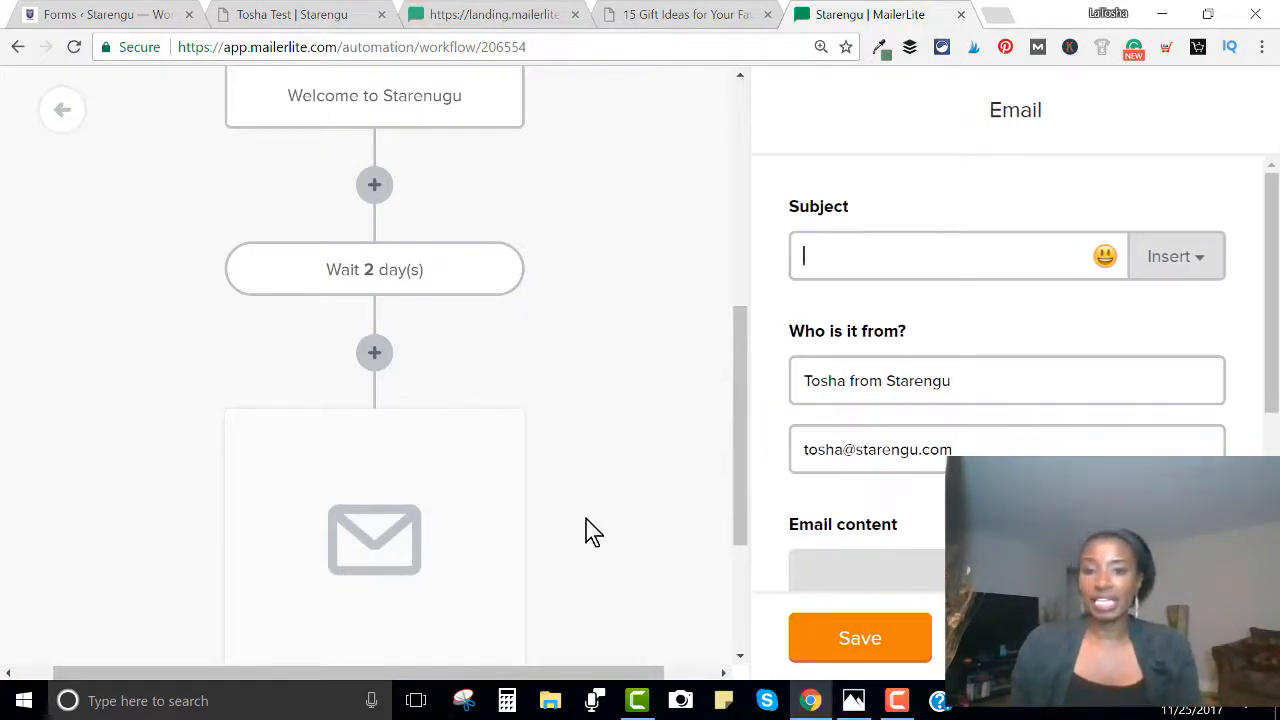
pyautogui.scroll(2, 586, 520)
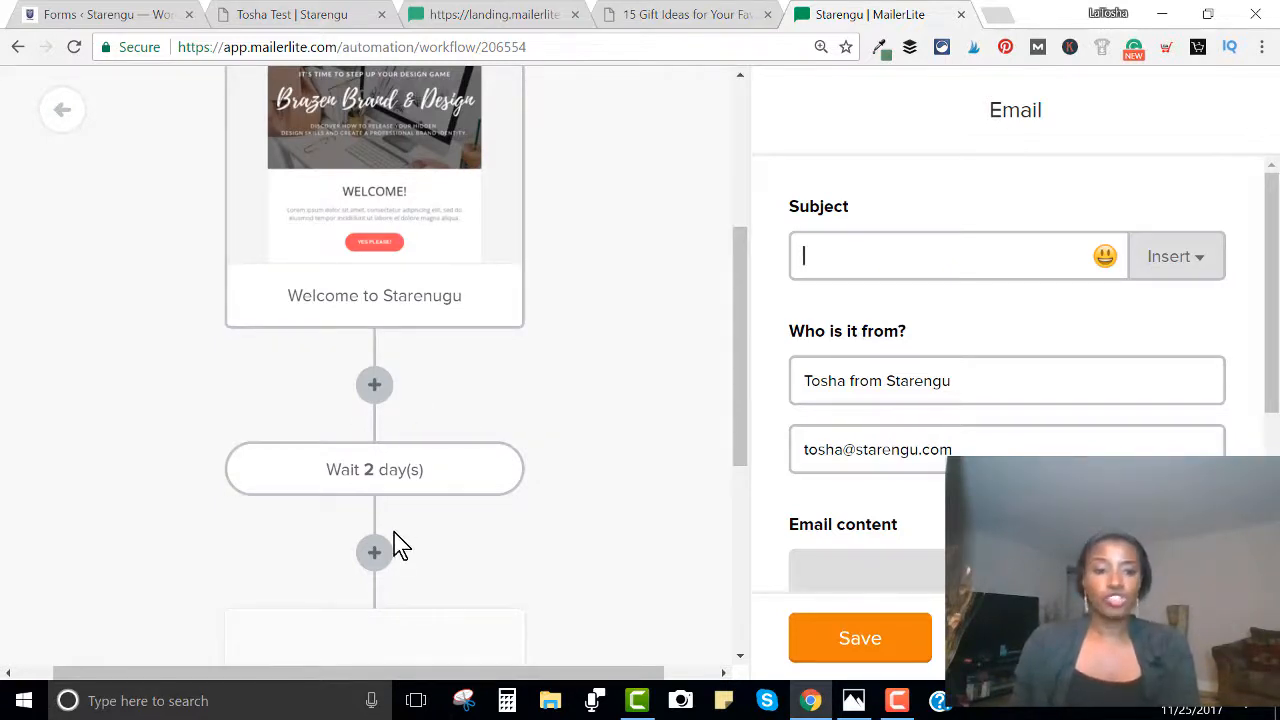
# Step: Dismiss the step chooser below the wait step without adding anything
pyautogui.click(375, 388)
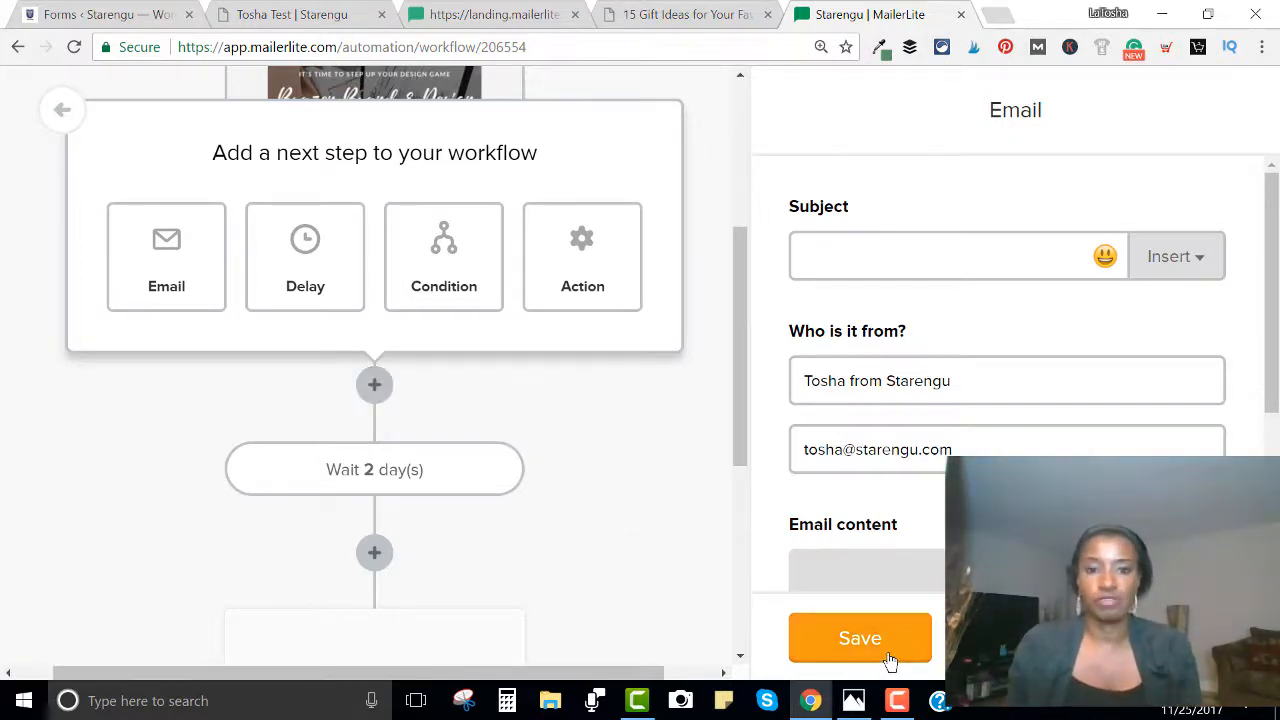
pyautogui.click(568, 388)
pyautogui.scroll(4, 648, 348)
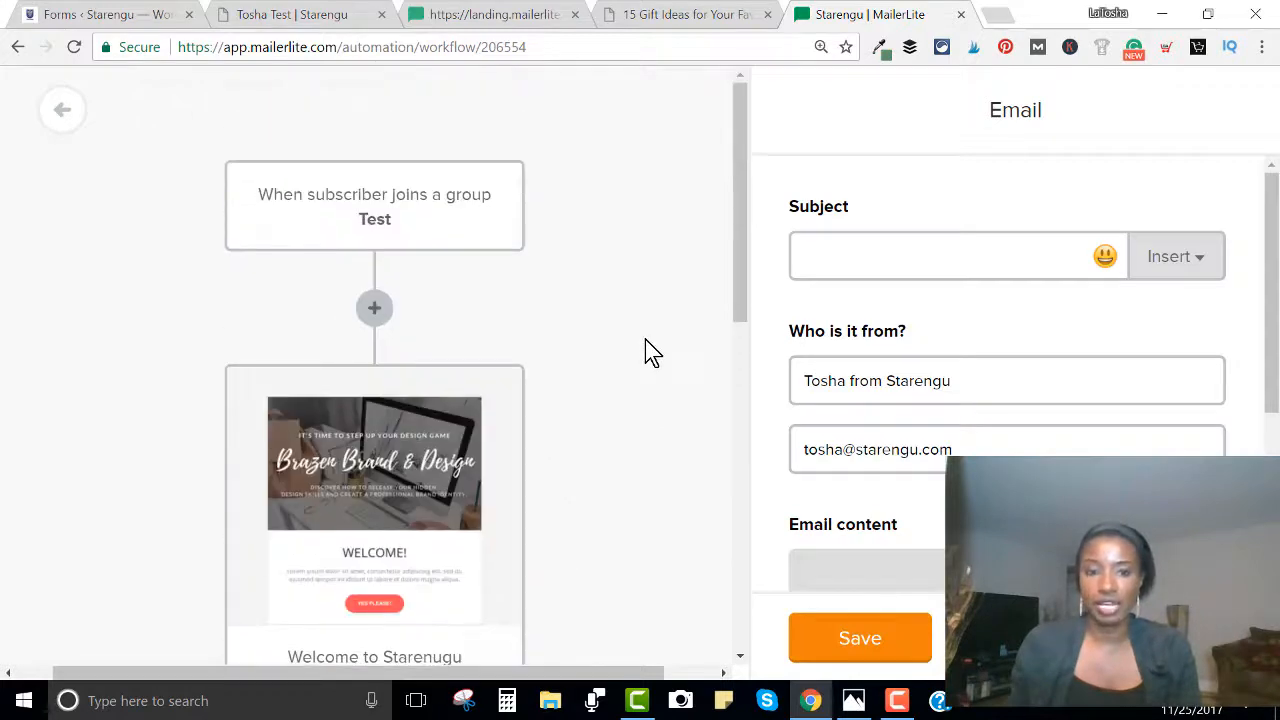
pyautogui.scroll(-6, 654, 506)
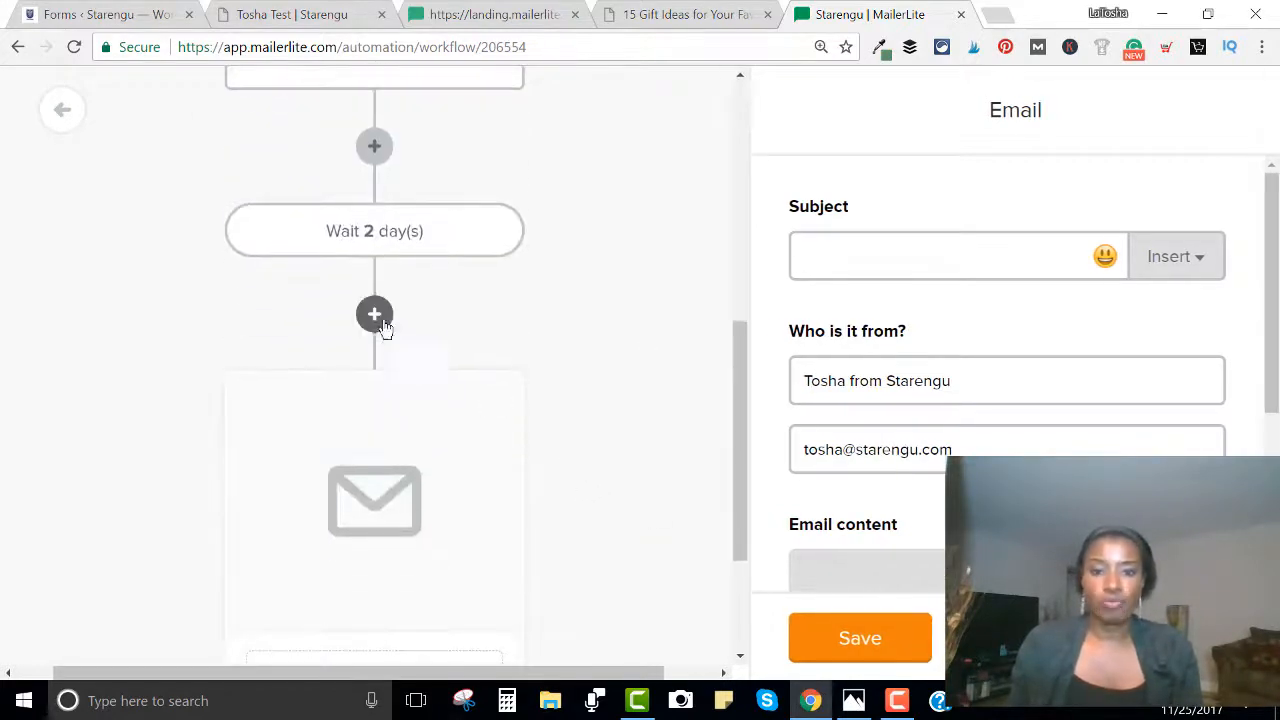
pyautogui.click(382, 320)
pyautogui.scroll(-1, 549, 347)
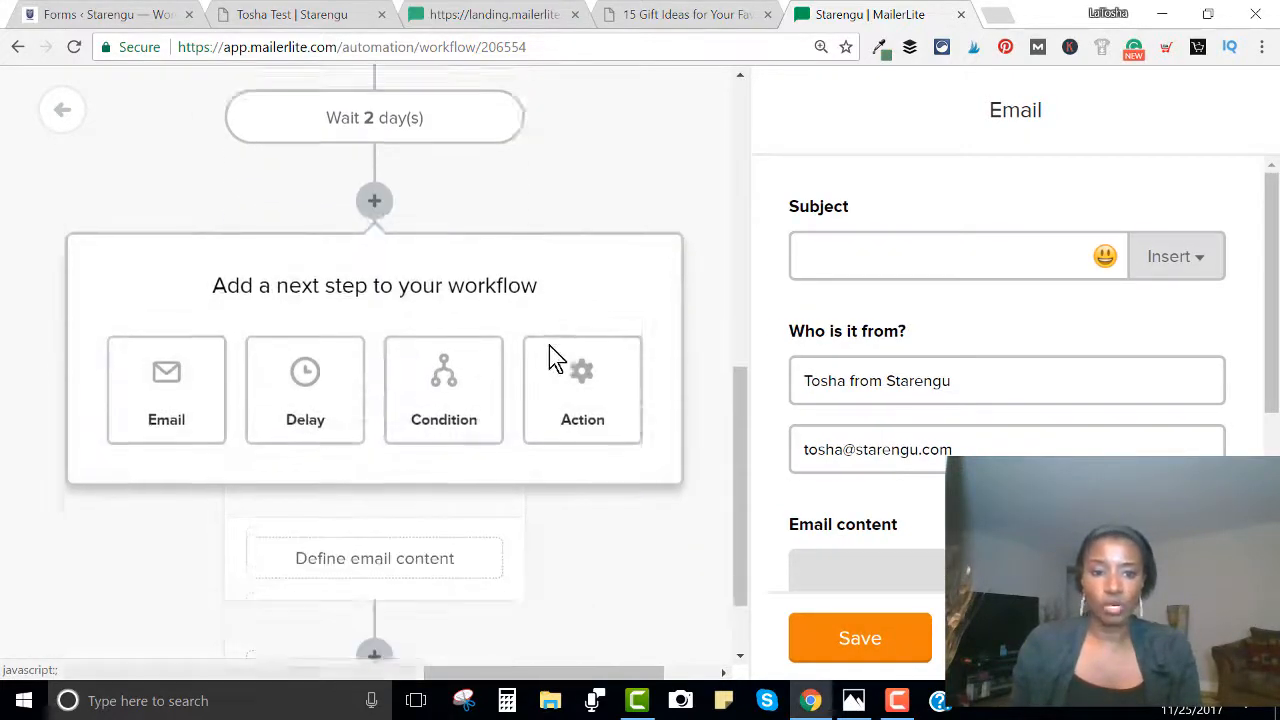
pyautogui.scroll(-1, 549, 347)
pyautogui.click(609, 471)
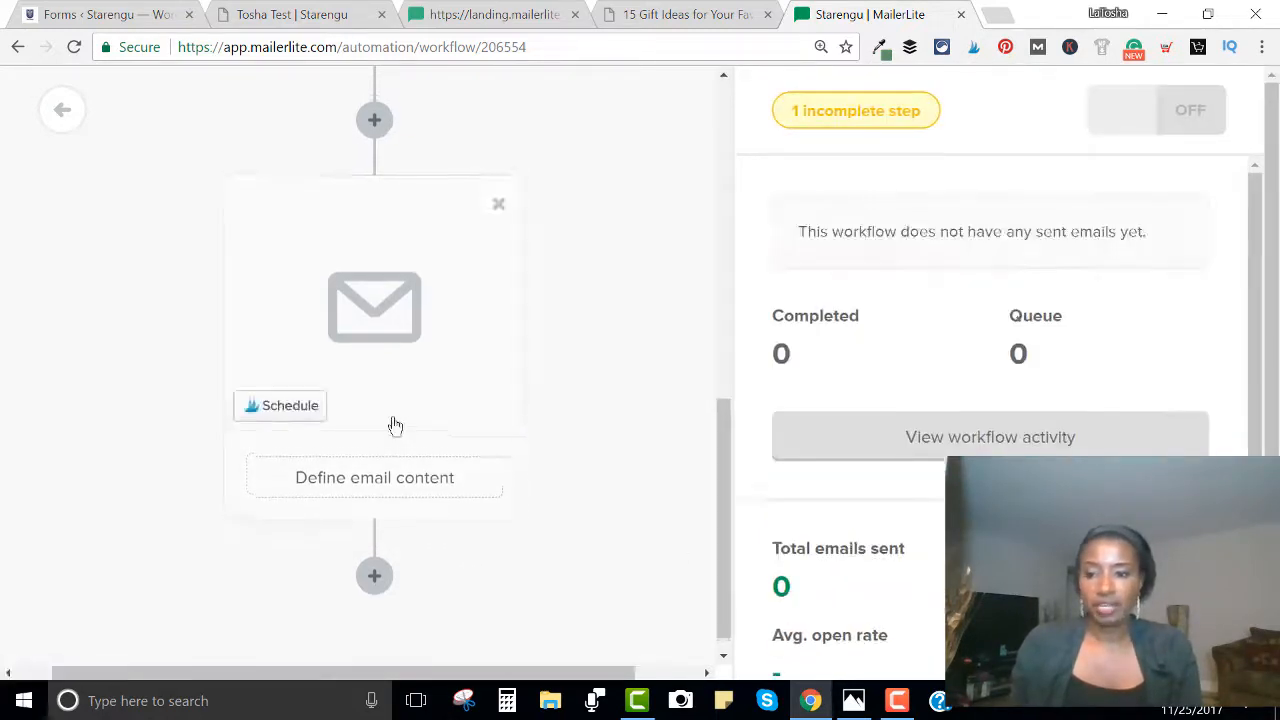
pyautogui.scroll(3, 391, 426)
pyautogui.scroll(2, 500, 480)
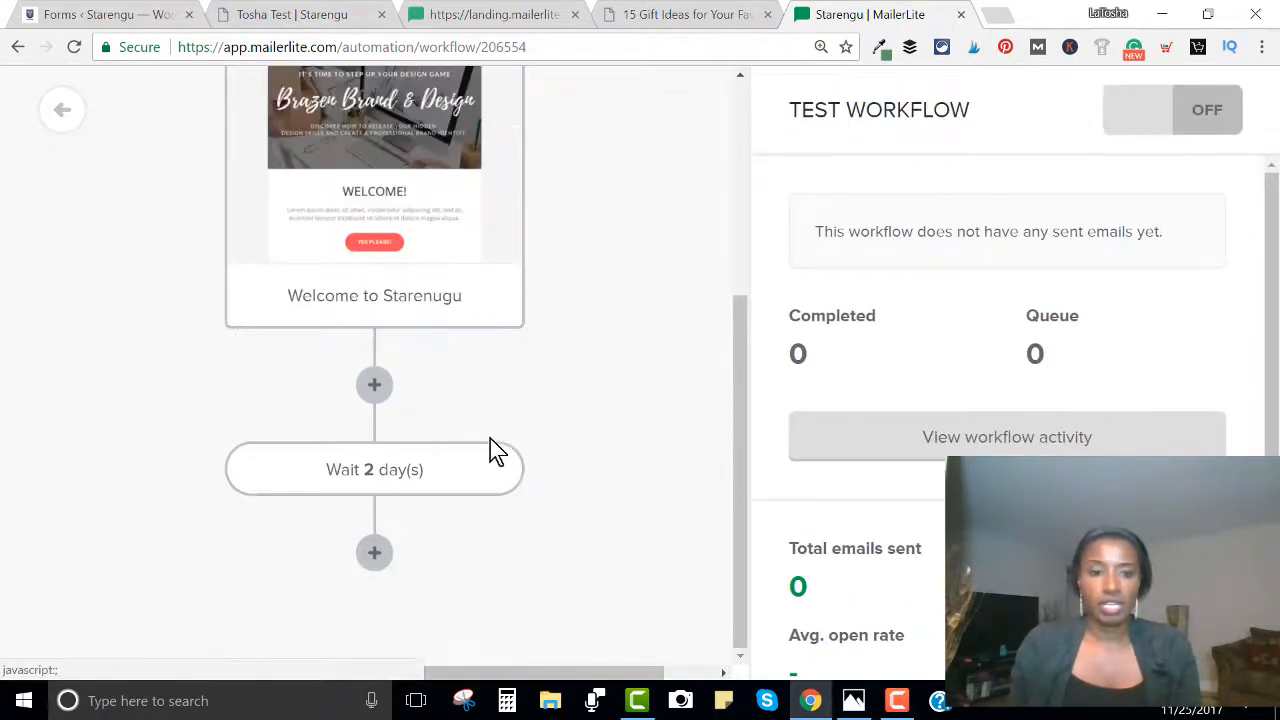
# Step: Delete the Wait 2 day(s) step and confirm the deletion
pyautogui.click(500, 474)
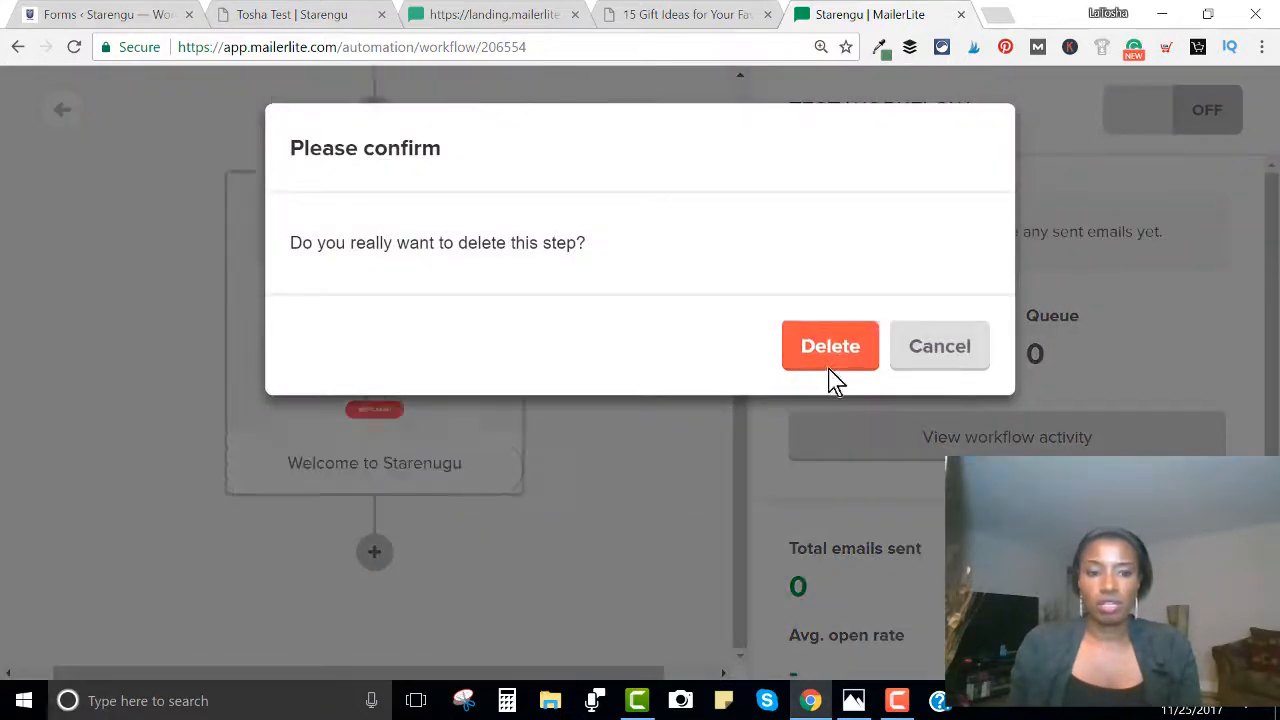
pyautogui.click(830, 362)
pyautogui.scroll(2, 560, 408)
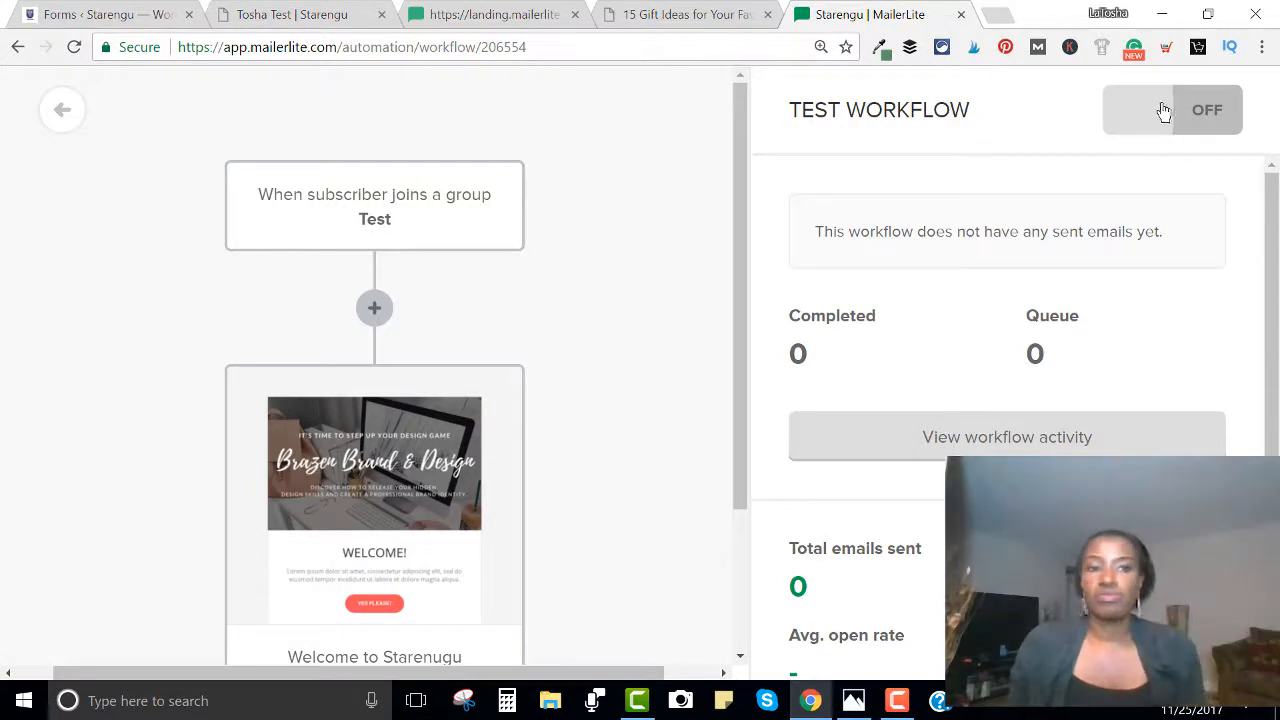
pyautogui.scroll(-3, 1086, 200)
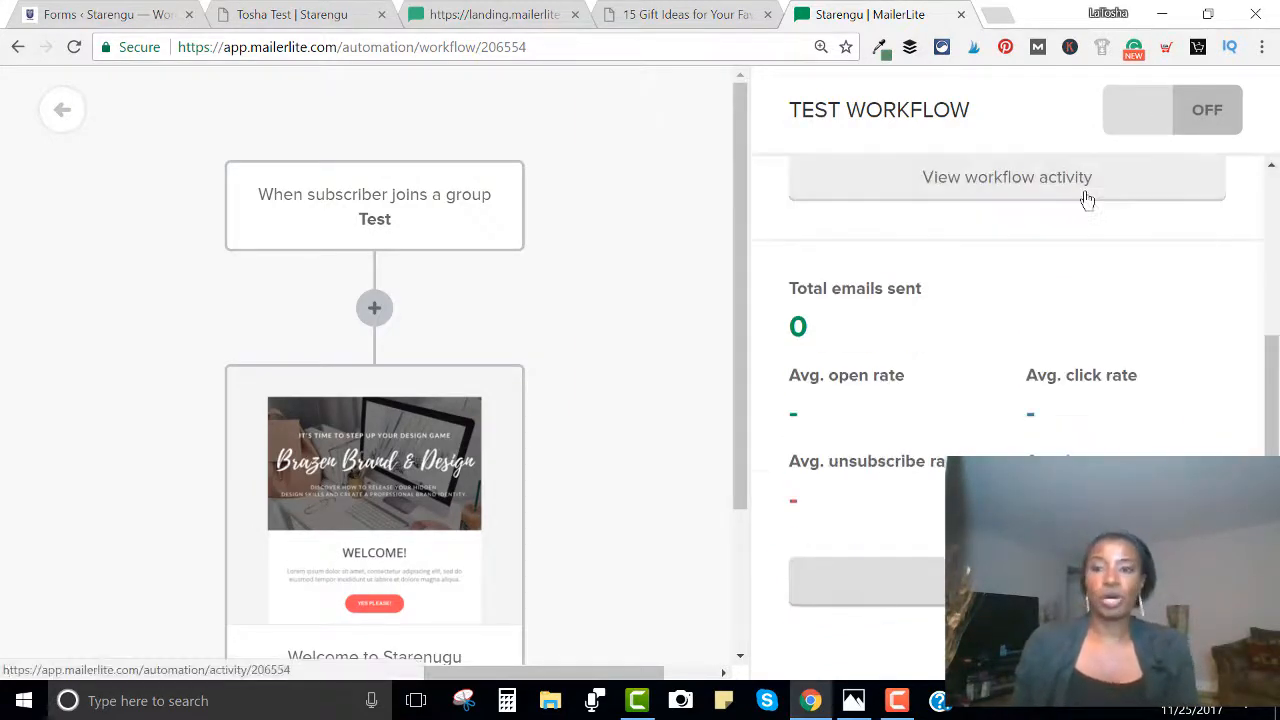
pyautogui.scroll(2, 1086, 200)
pyautogui.scroll(1, 1087, 201)
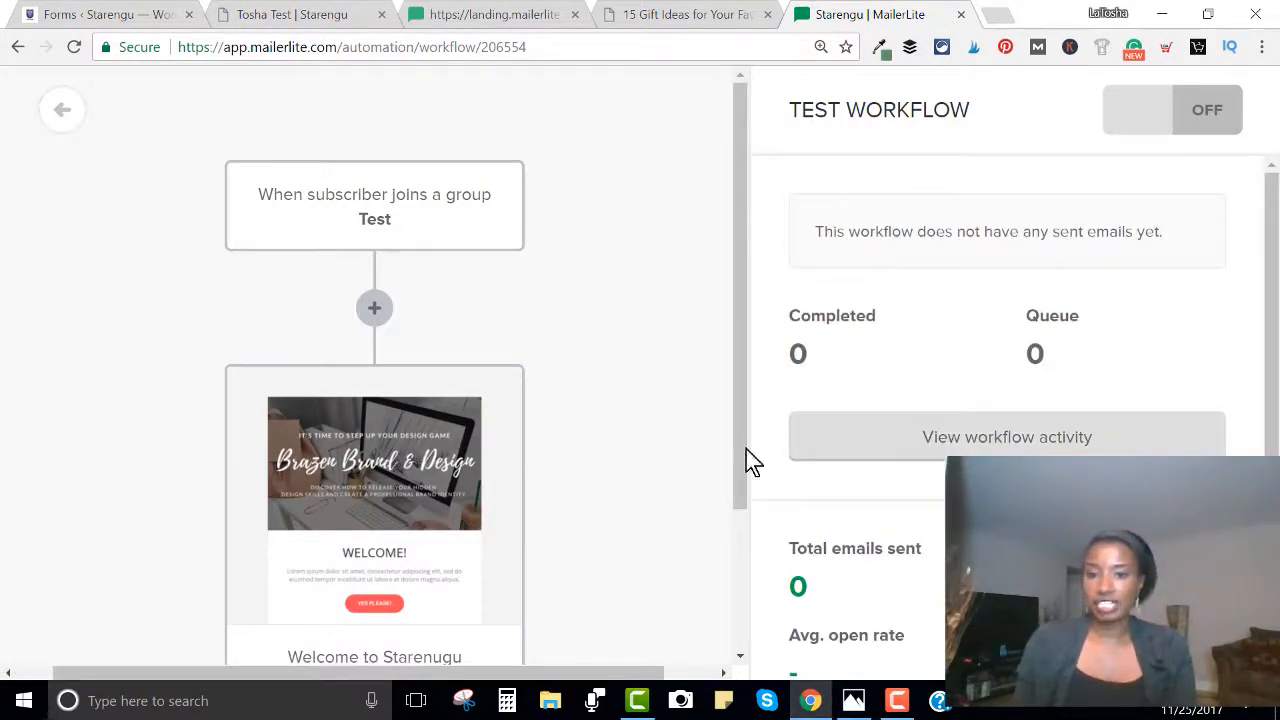
# Step: View the workflow activity report, then go back to the workflow editor
pyautogui.click(939, 456)
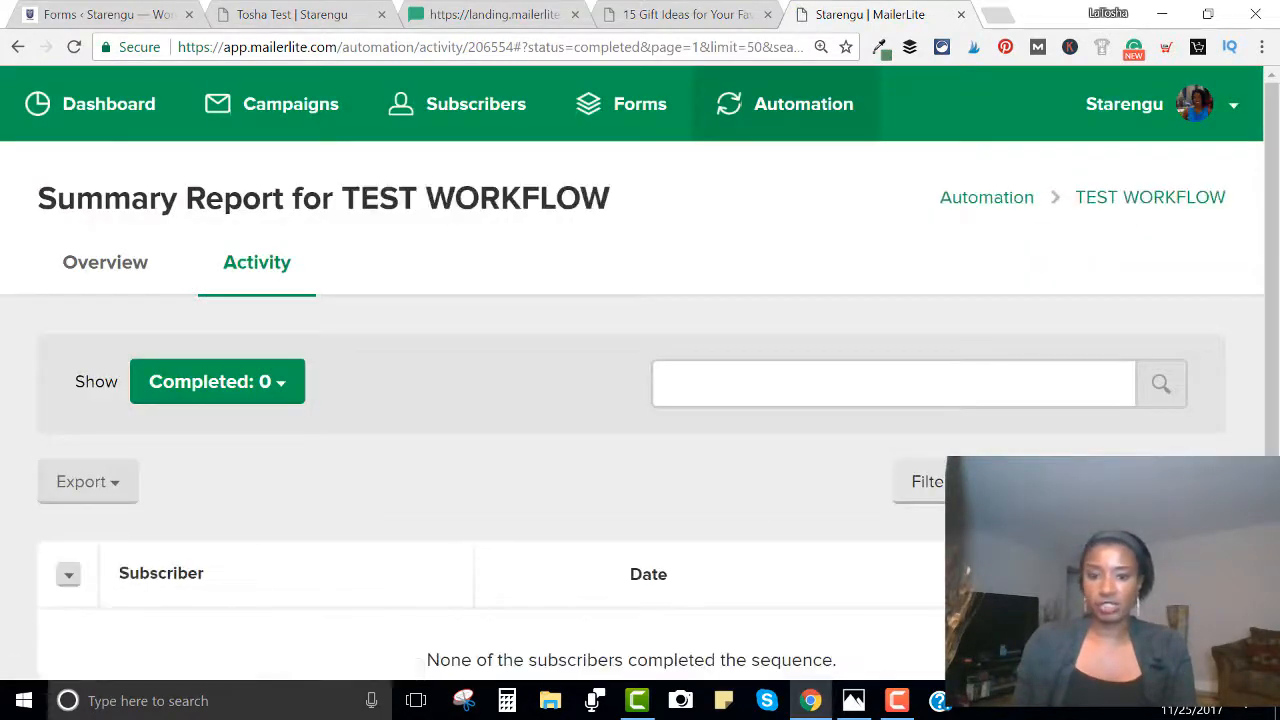
pyautogui.scroll(-2, 640, 400)
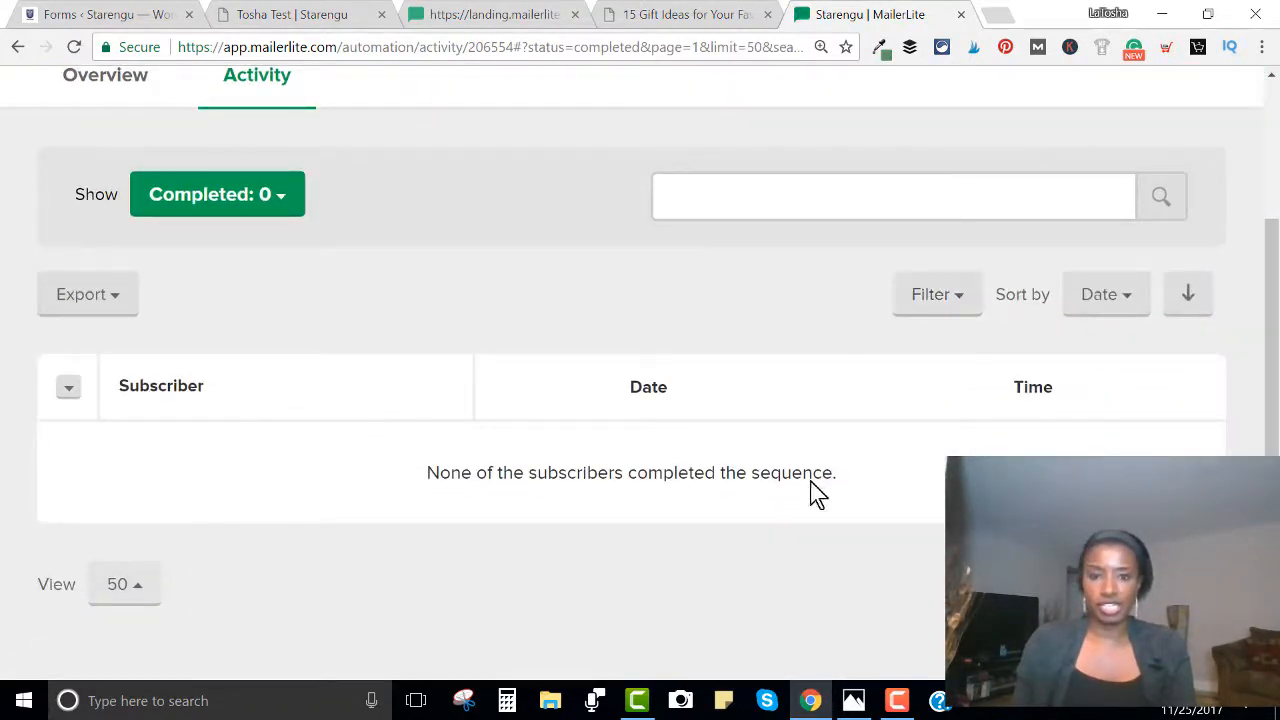
pyautogui.click(14, 48)
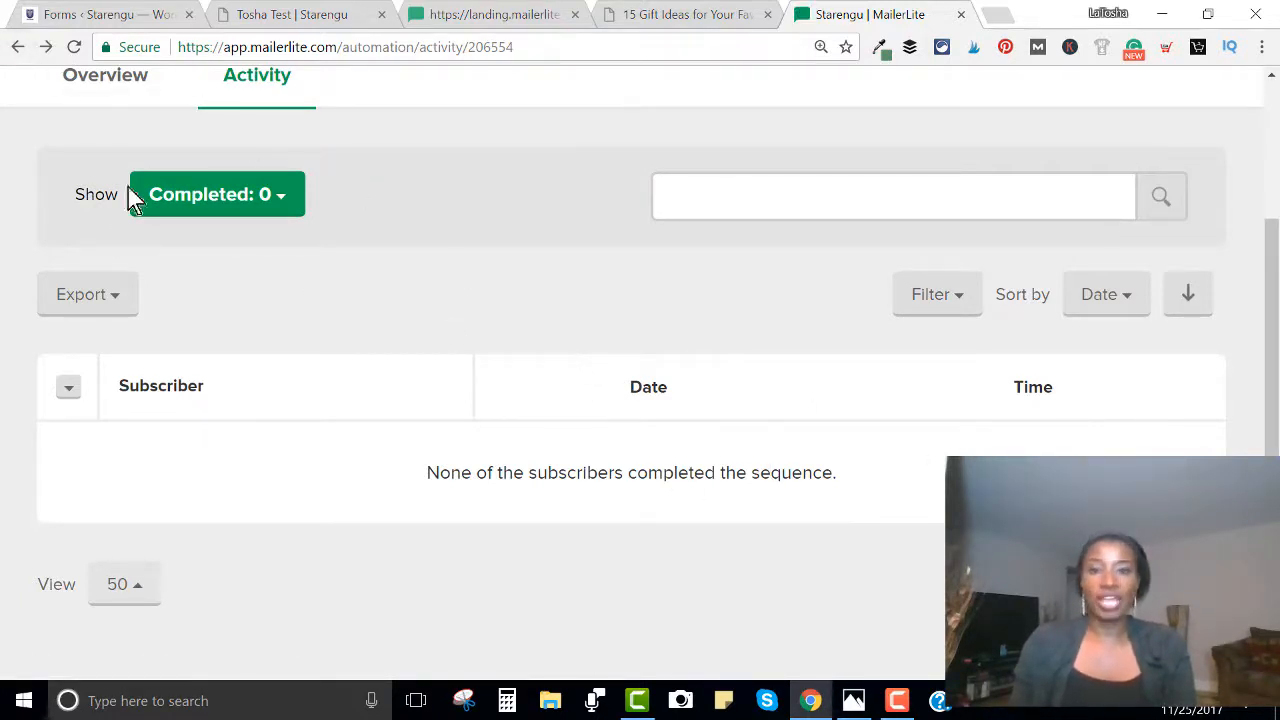
pyautogui.click(18, 48)
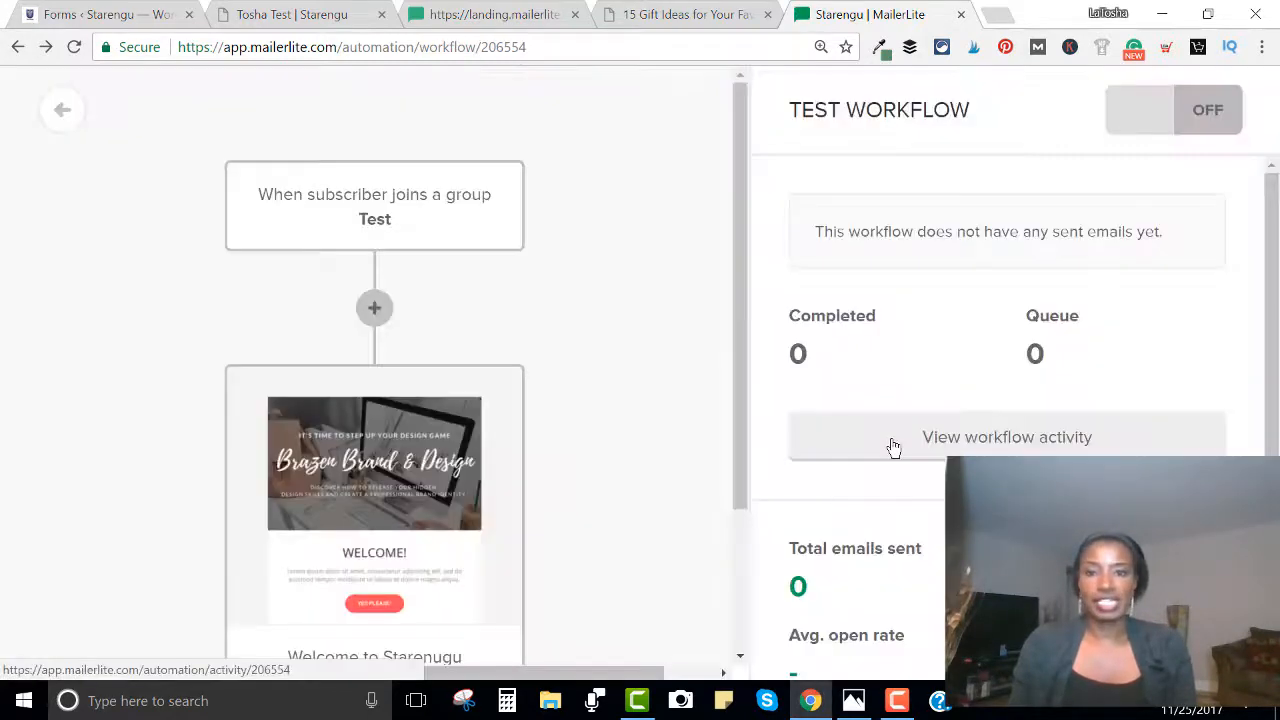
# Step: Turn TEST WORKFLOW on and view its Summary Report showing 0 completed
pyautogui.click(1152, 116)
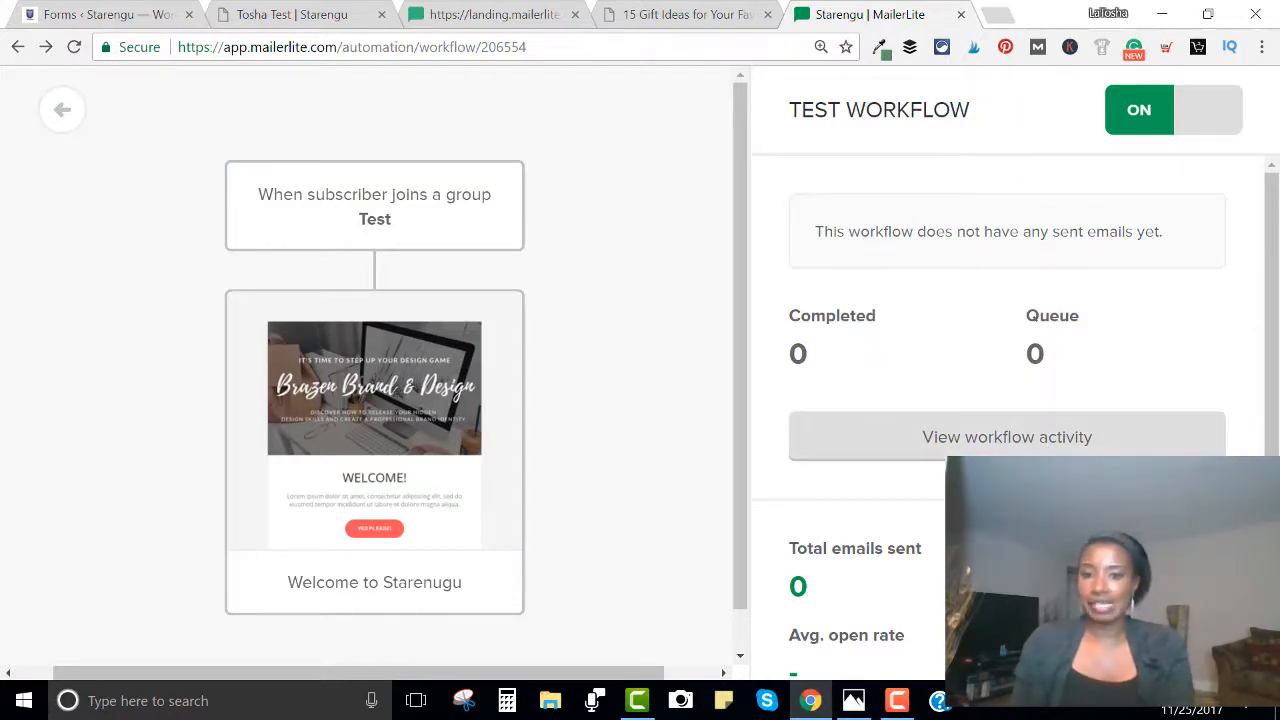
pyautogui.click(1075, 442)
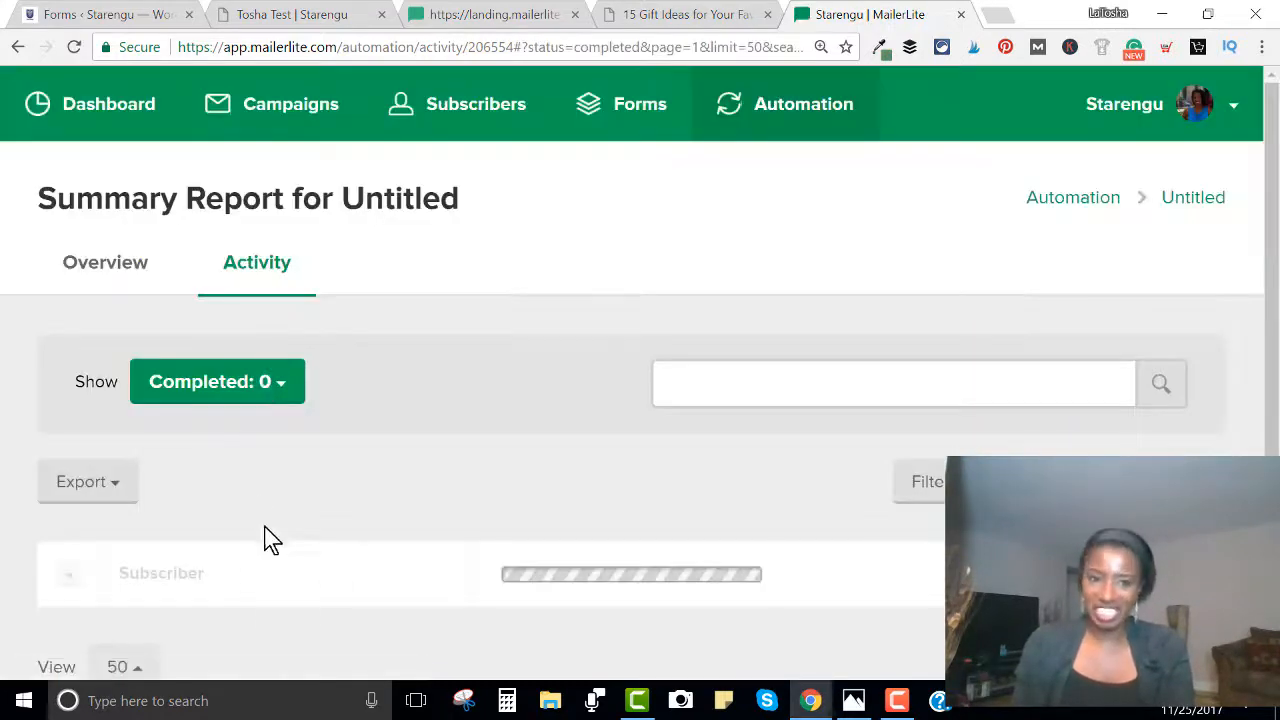
pyautogui.scroll(-2, 514, 603)
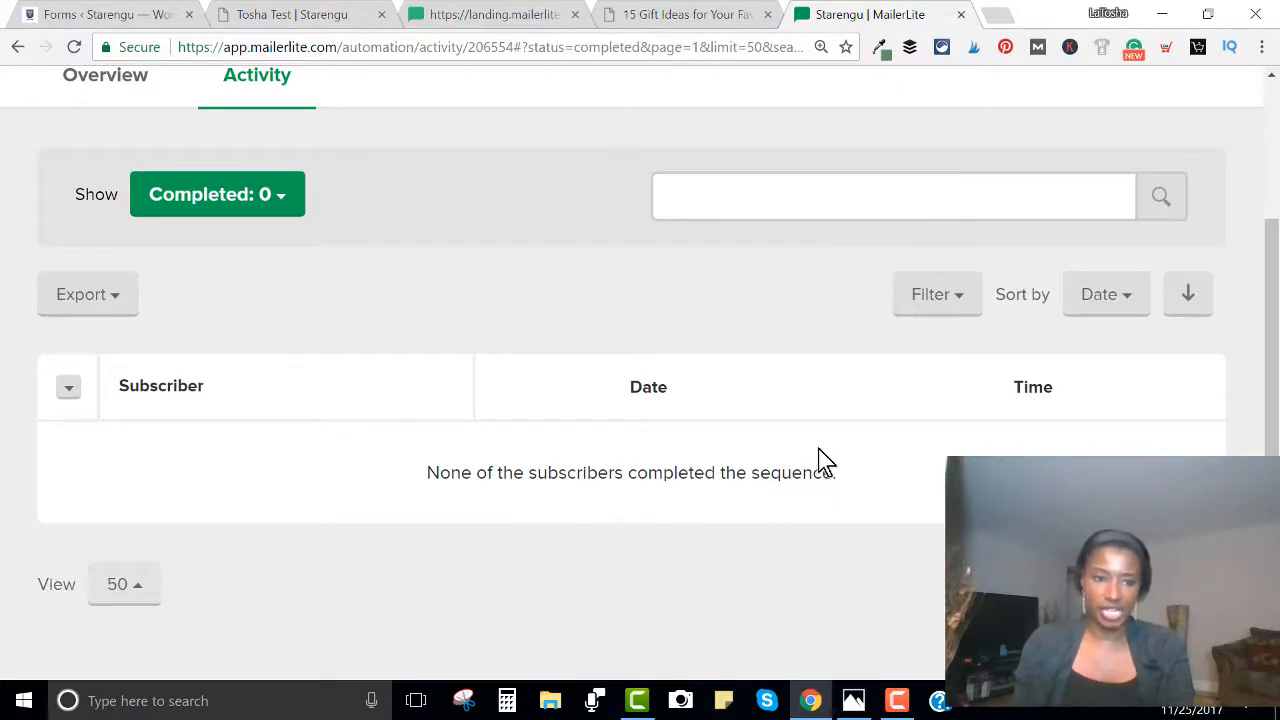
pyautogui.scroll(1, 414, 480)
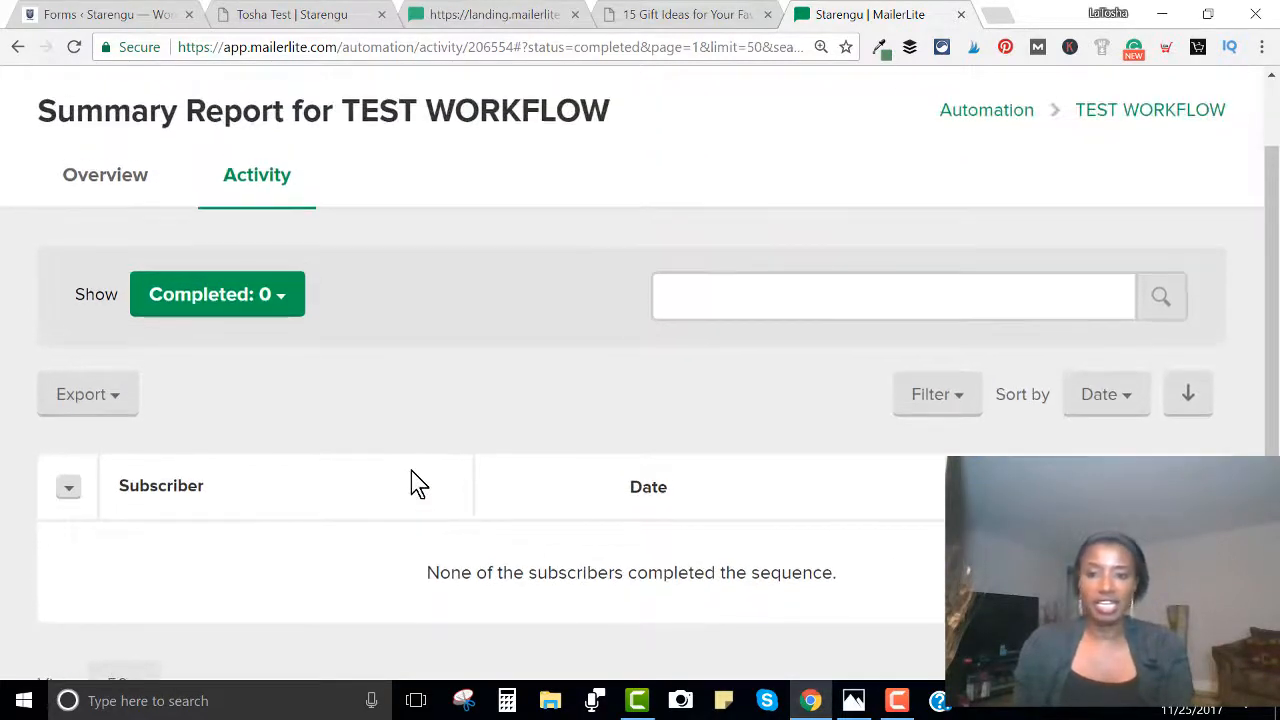
pyautogui.scroll(1, 437, 477)
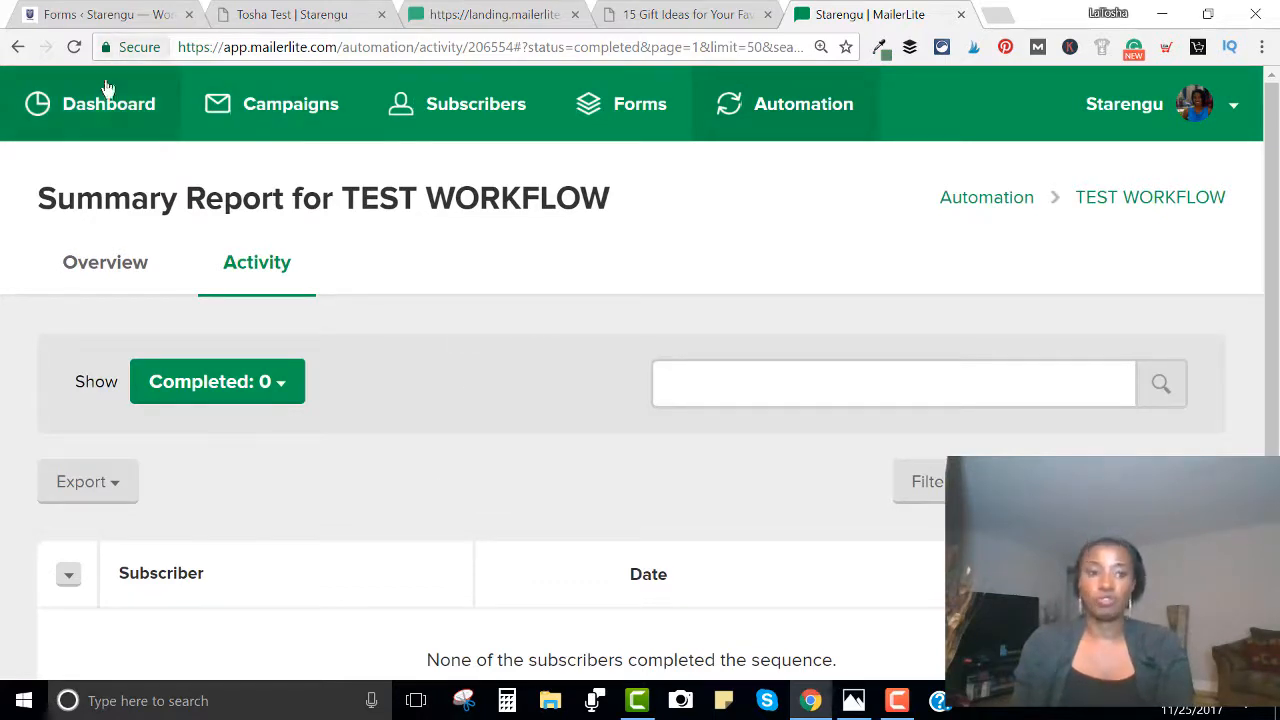
# Step: From Campaigns, create a new regular campaign with the subject 'Hi'
pyautogui.click(288, 118)
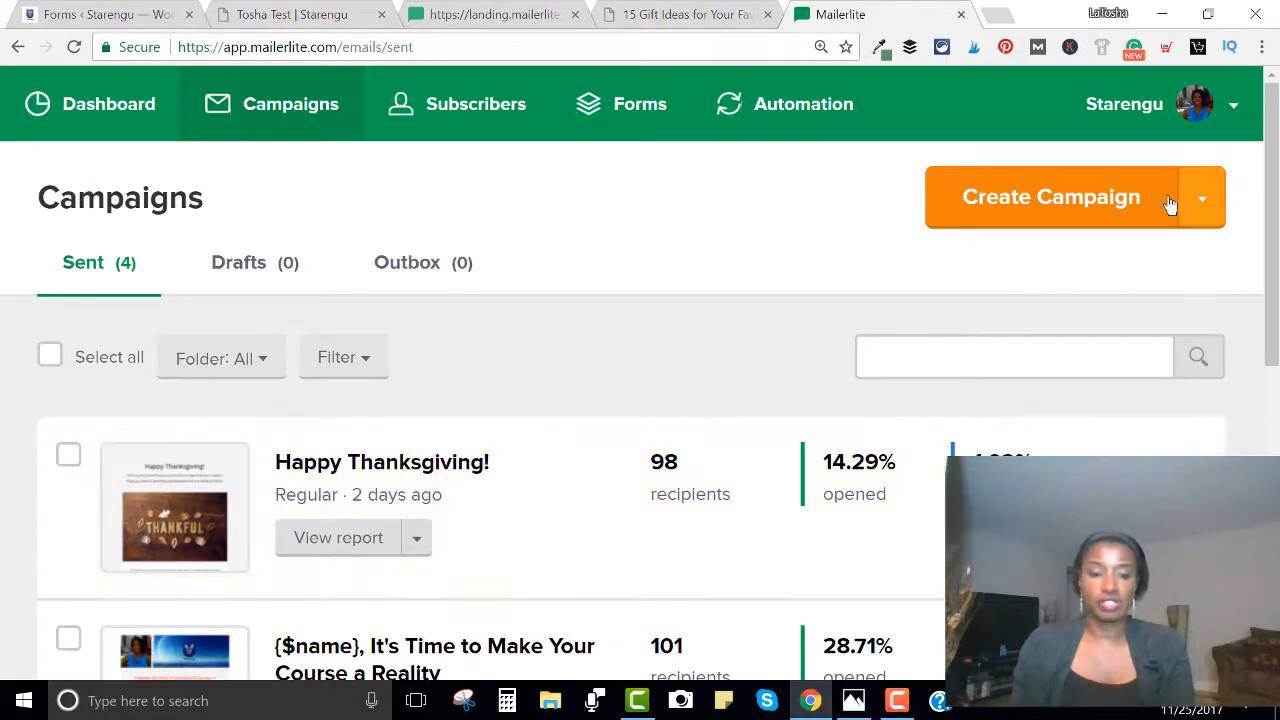
pyautogui.click(1119, 195)
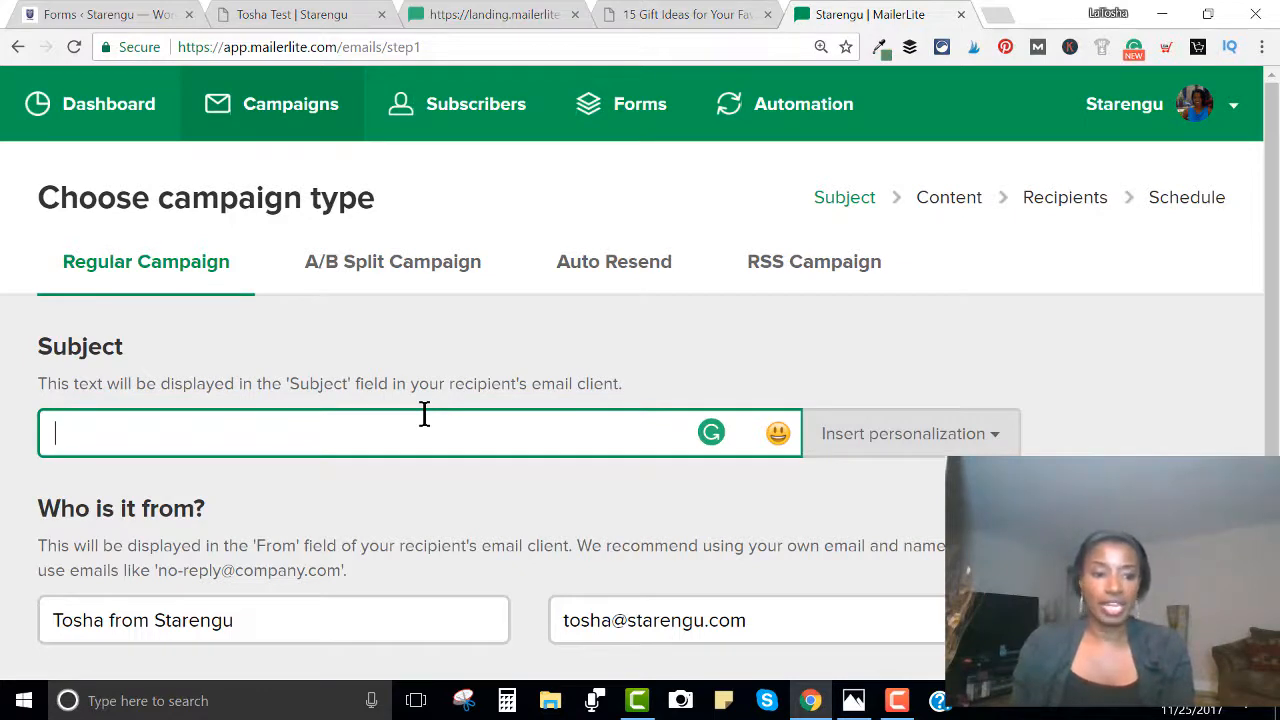
pyautogui.write('Hi!')
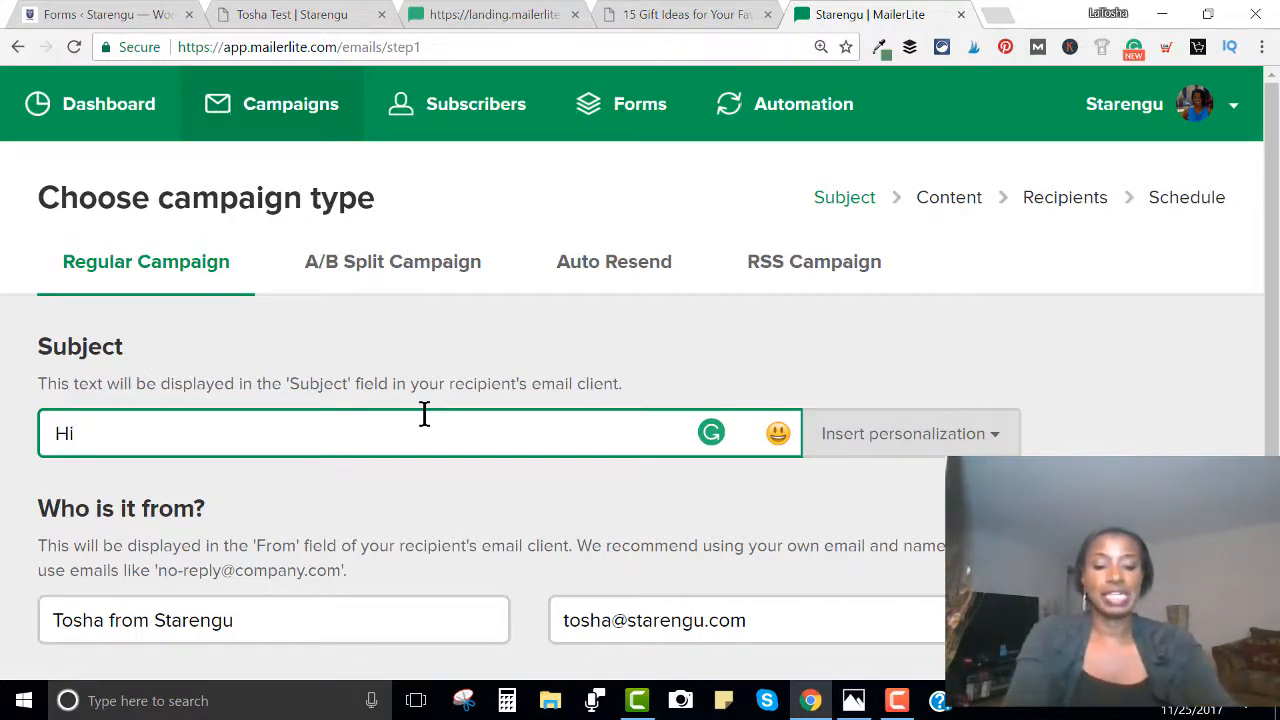
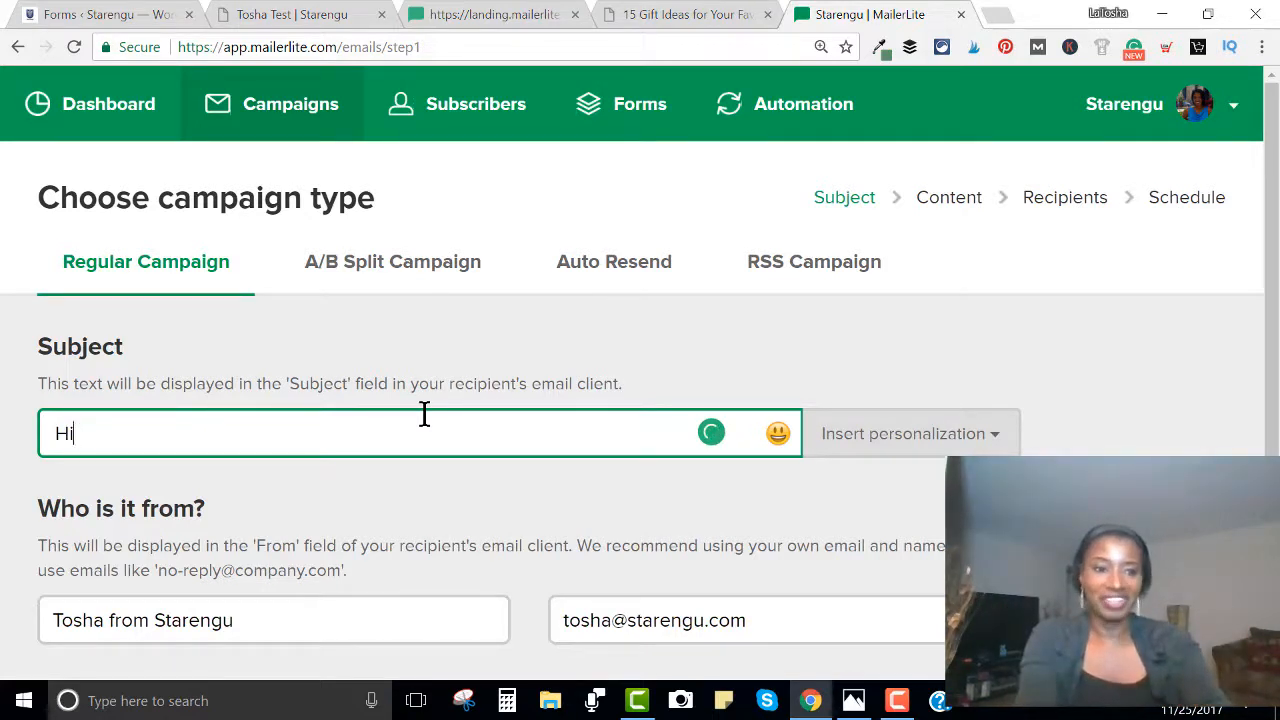
# Step: Add 'Welcome to Starengu' to the campaign subject after 'Hi!'
pyautogui.write('Tosha')
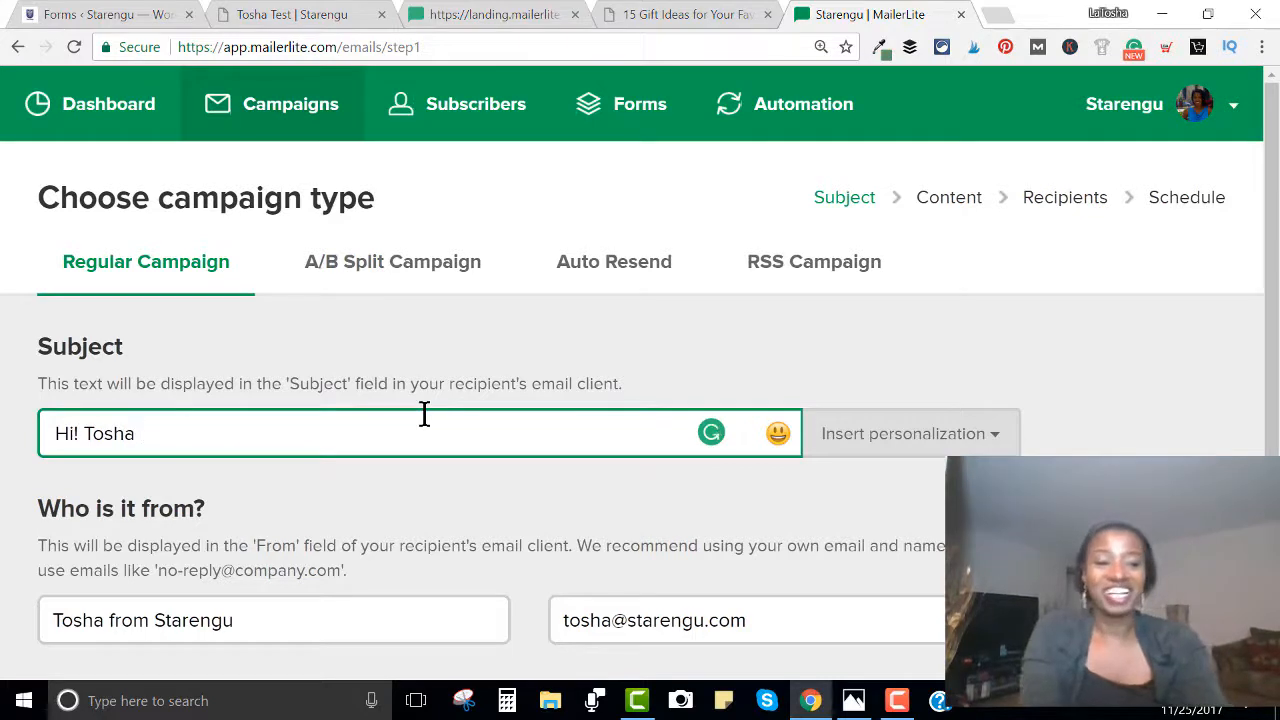
pyautogui.press('BackSpace')
pyautogui.press('BackSpace')
pyautogui.press('BackSpace')
pyautogui.press('BackSpace')
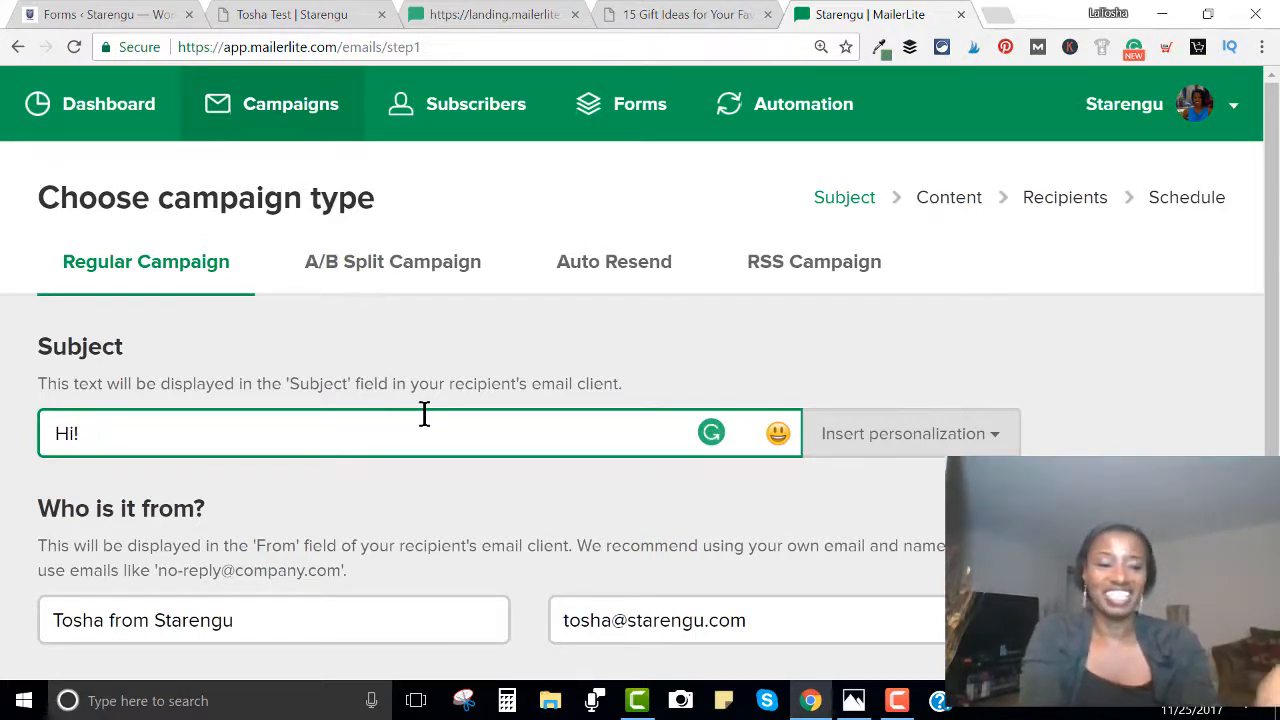
pyautogui.write('I')
pyautogui.press('BackSpace')
pyautogui.write('We')
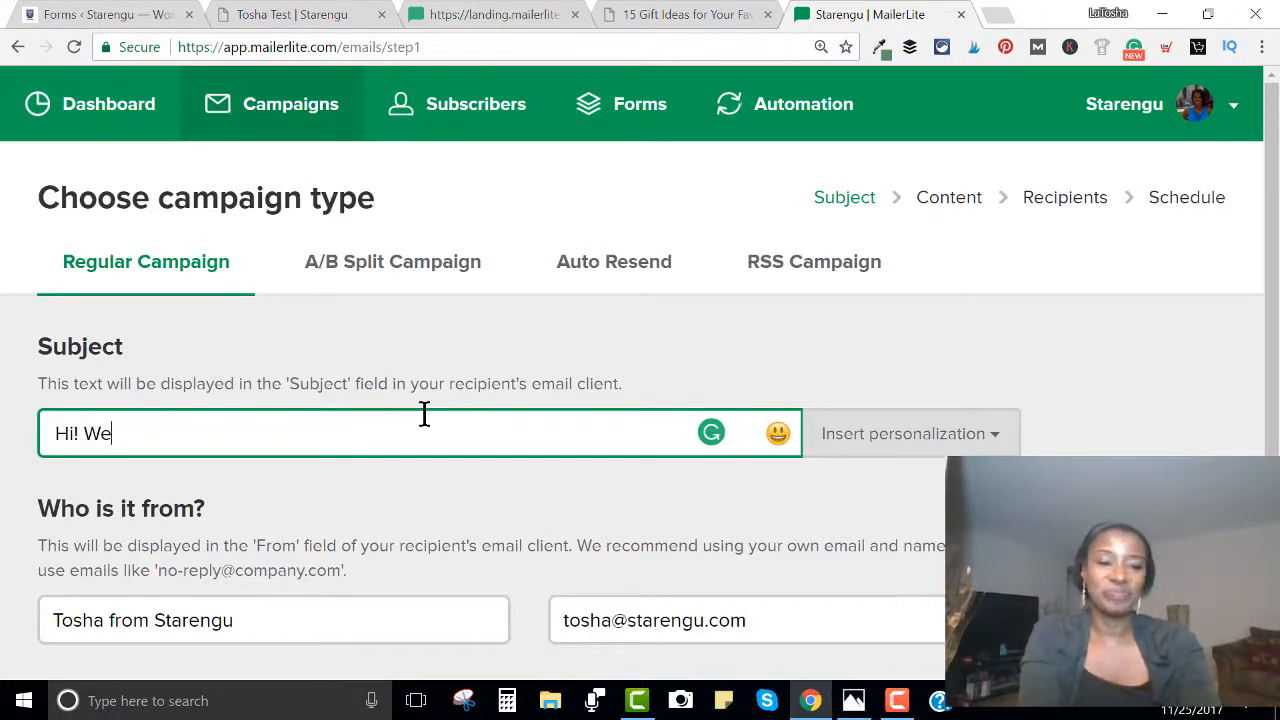
pyautogui.write('lcome to Stareng')
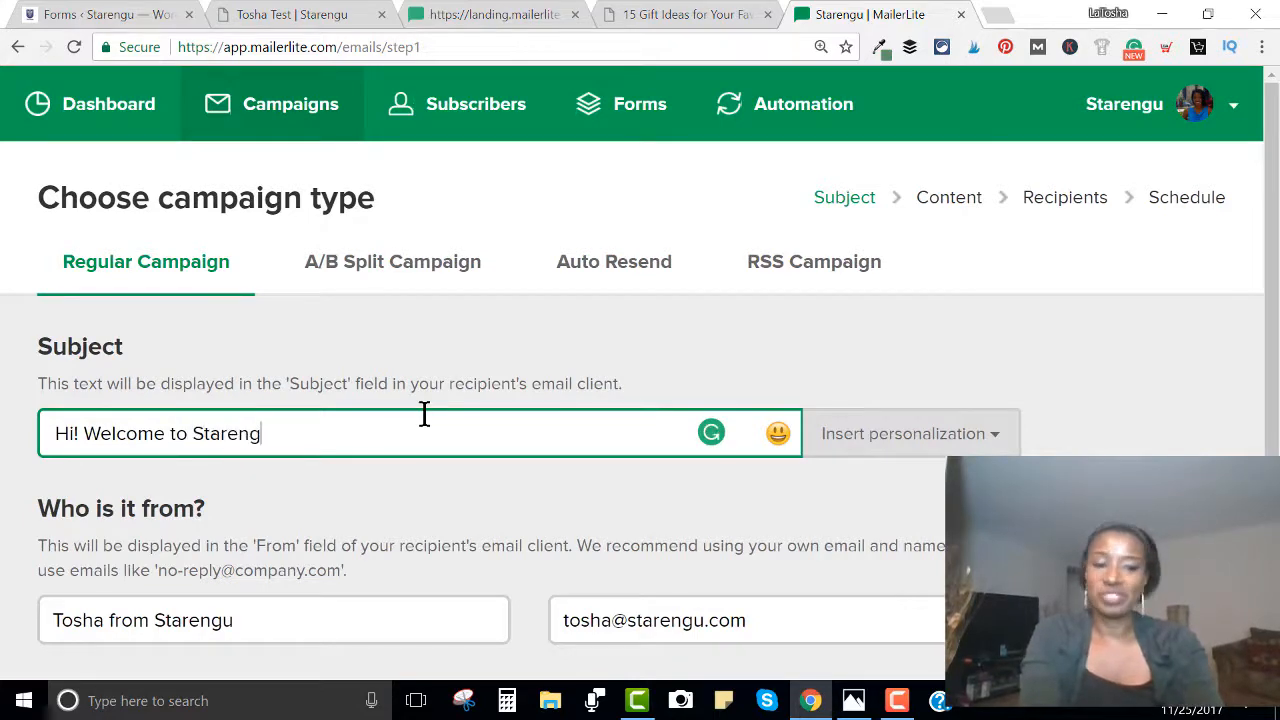
pyautogui.write('u')
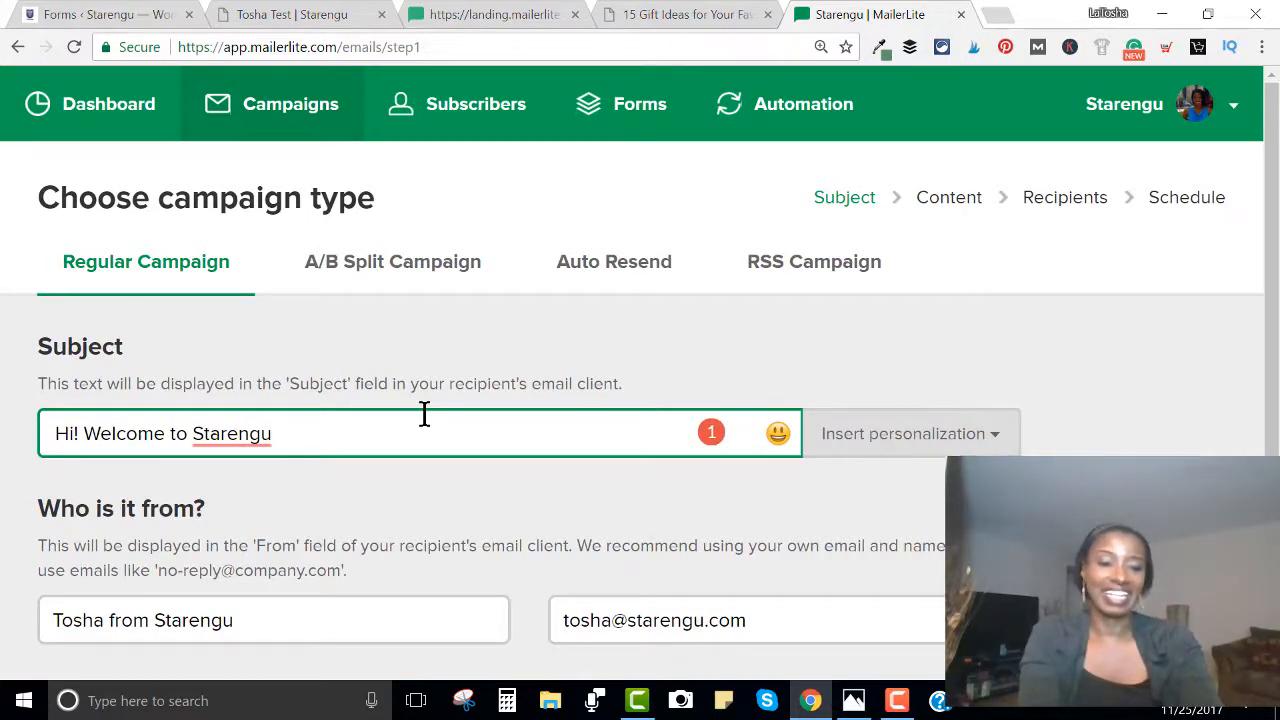
pyautogui.scroll(-1, 424, 414)
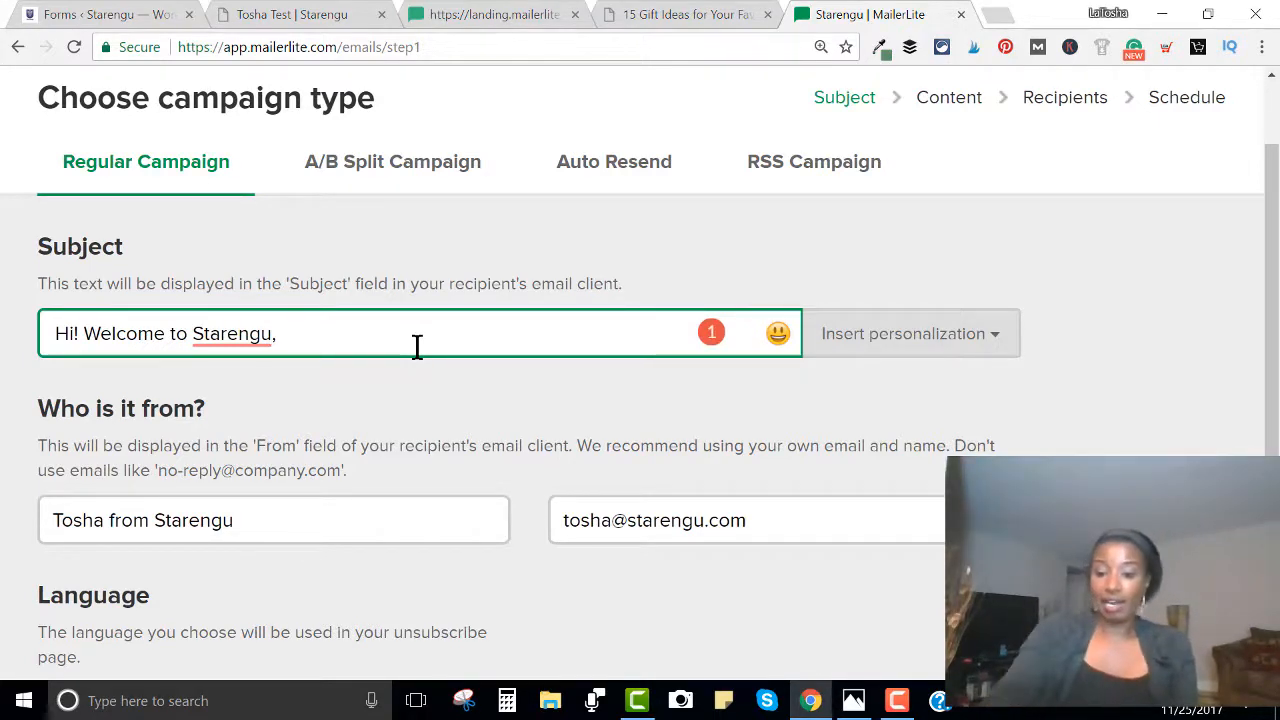
# Step: Insert the Name personalization tag, then delete it from its misplaced spot
pyautogui.click(938, 340)
pyautogui.click(938, 340)
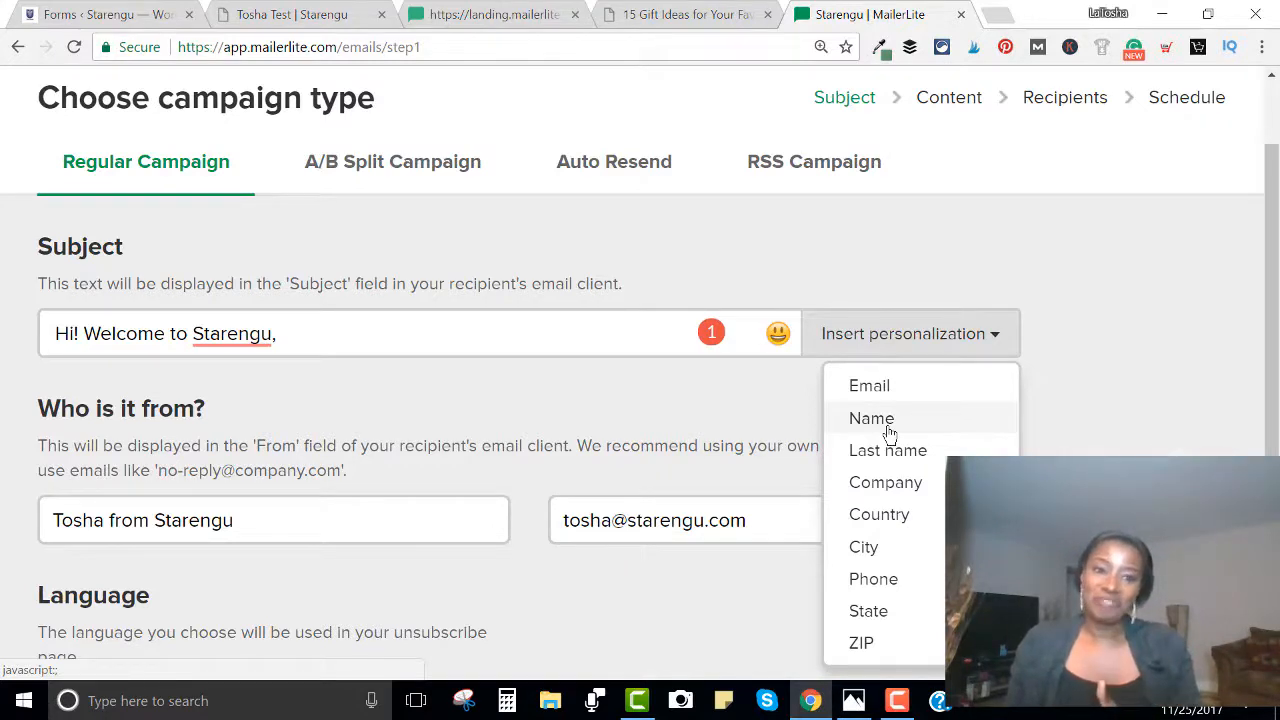
pyautogui.click(888, 420)
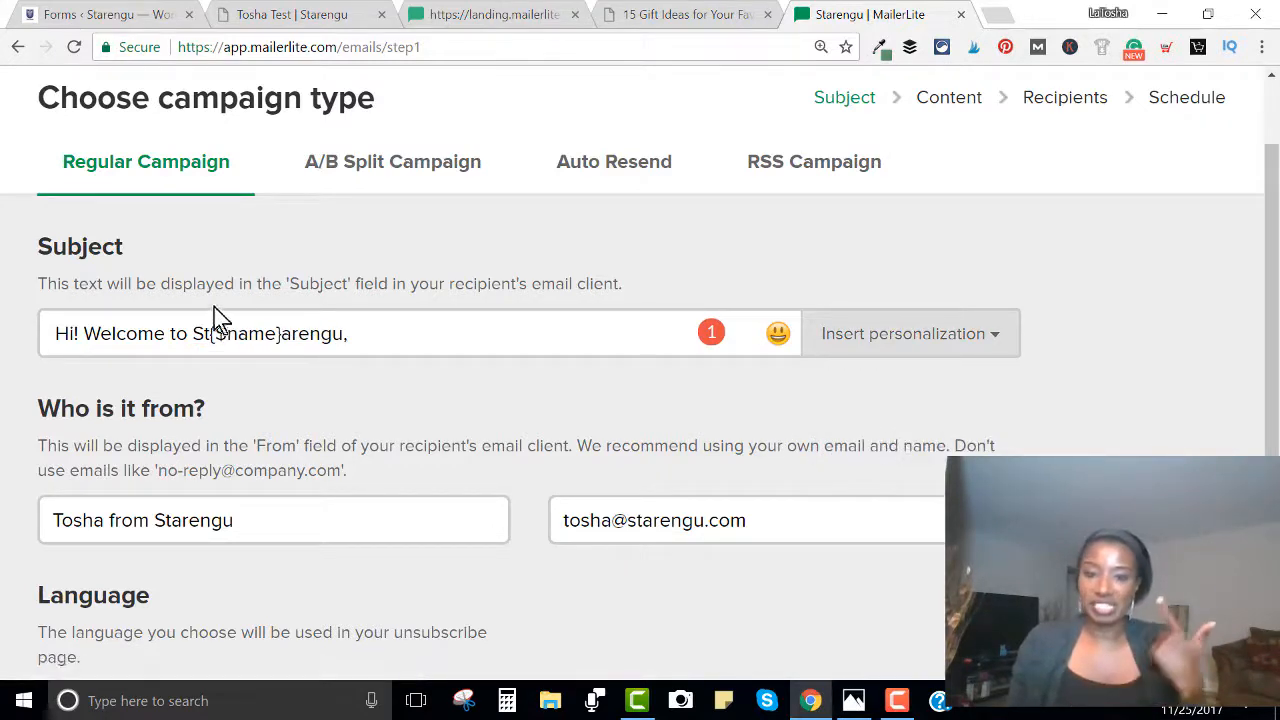
pyautogui.moveTo(281, 336); pyautogui.dragTo(207, 330)
pyautogui.press('BackSpace')
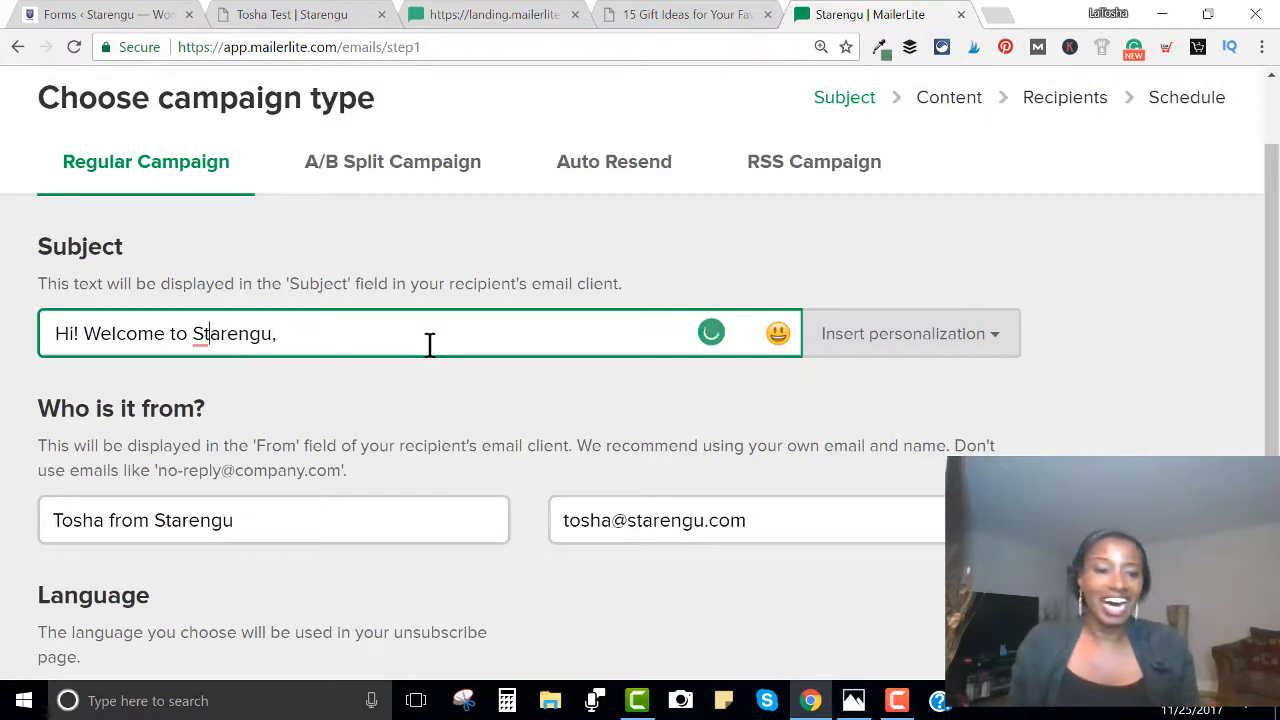
pyautogui.click(383, 334)
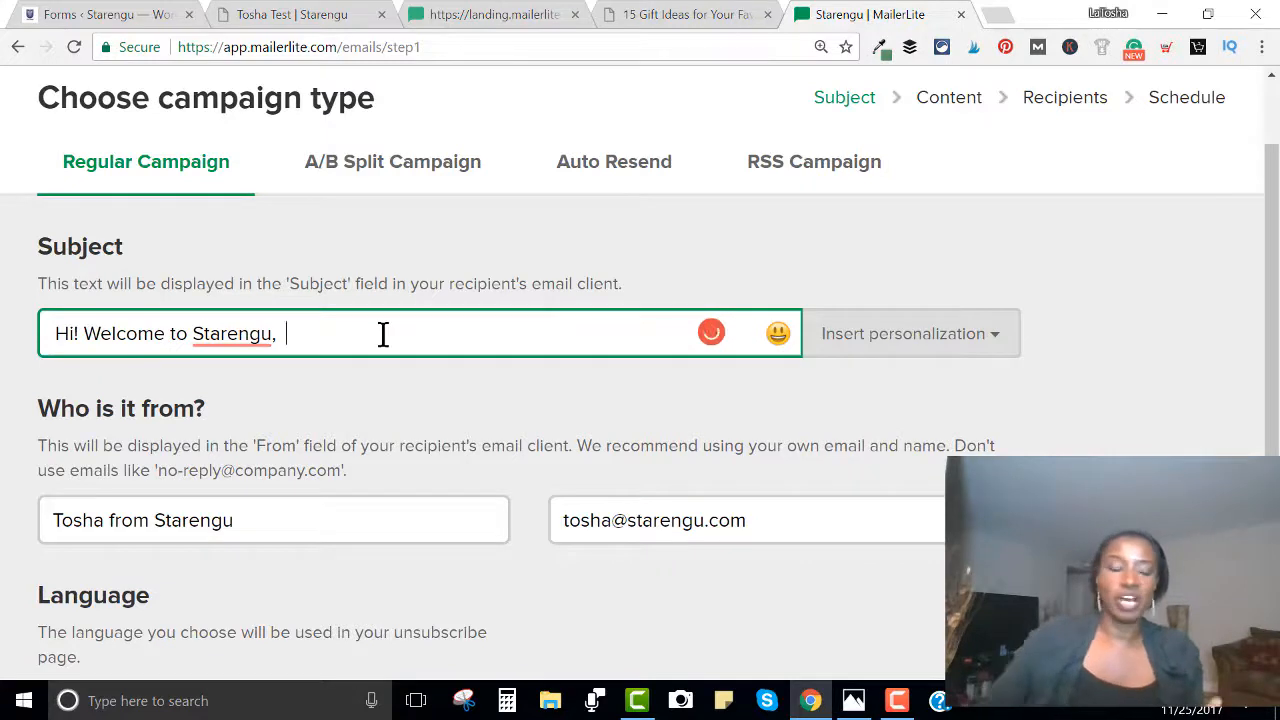
# Step: Re-insert {$name} at the end so the subject reads 'Hi! Welcome to Starengu, {$name}'
pyautogui.click(955, 336)
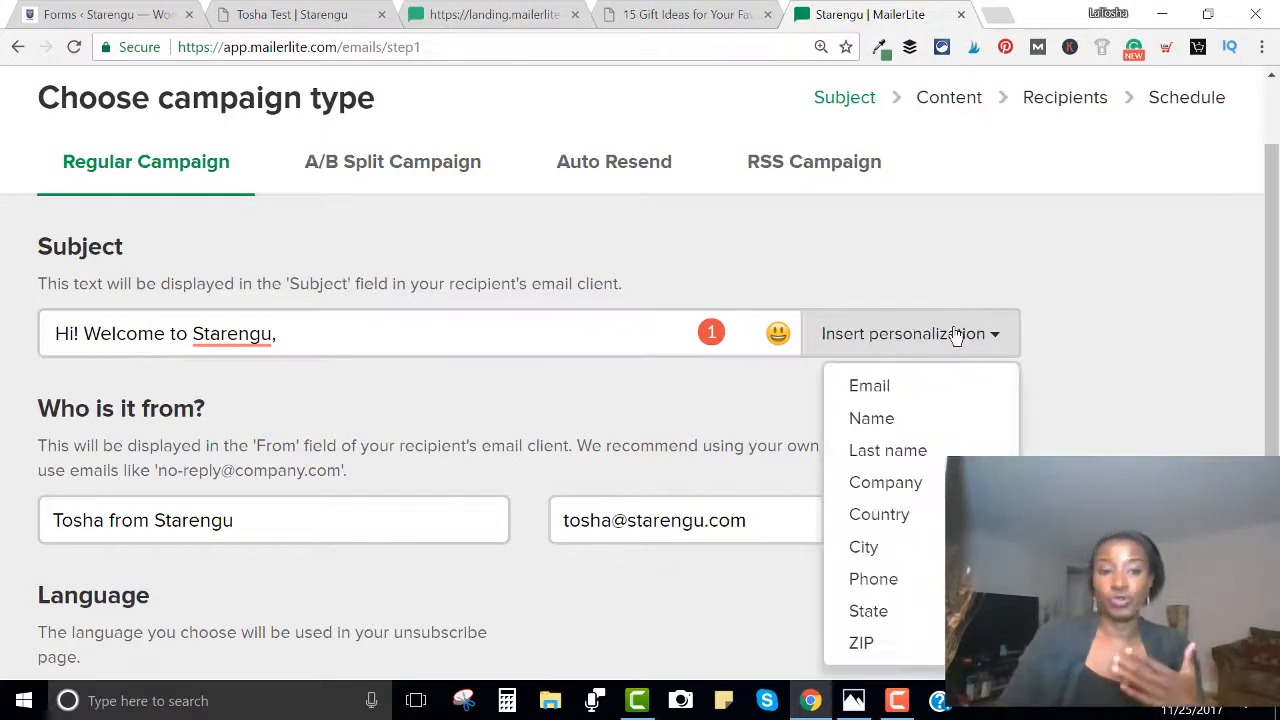
pyautogui.click(890, 428)
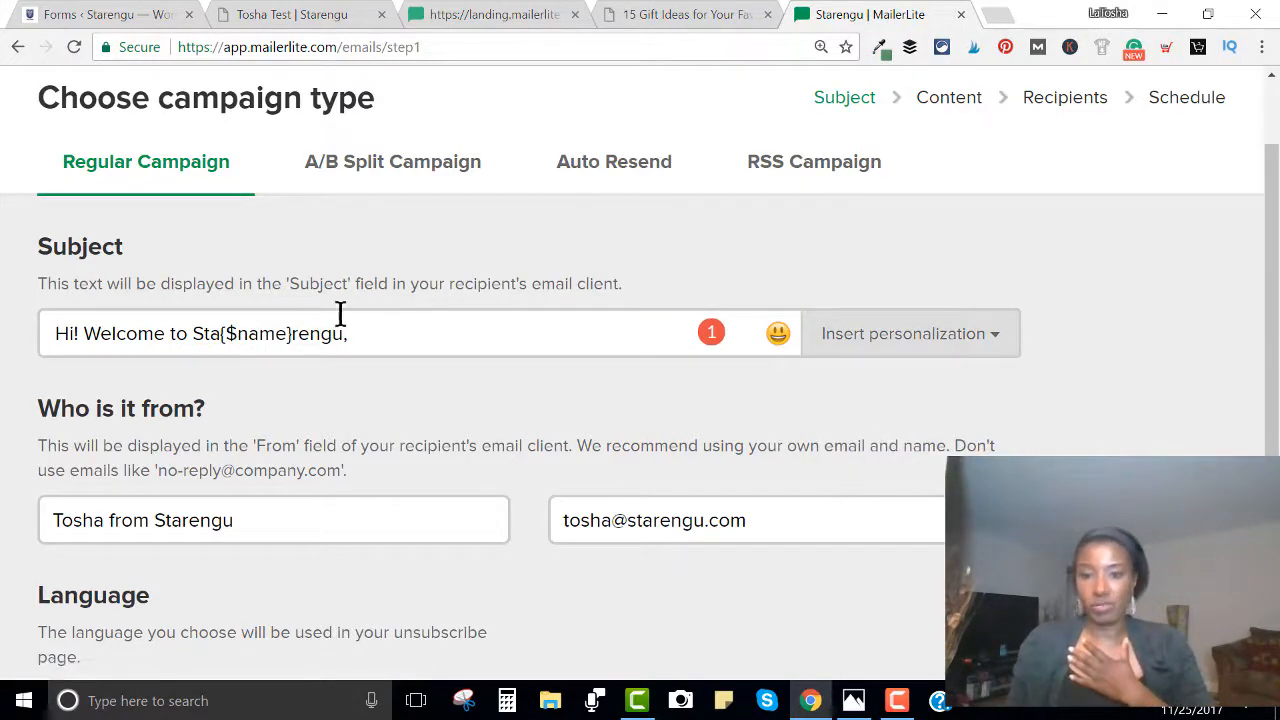
pyautogui.moveTo(340, 334); pyautogui.dragTo(292, 346)
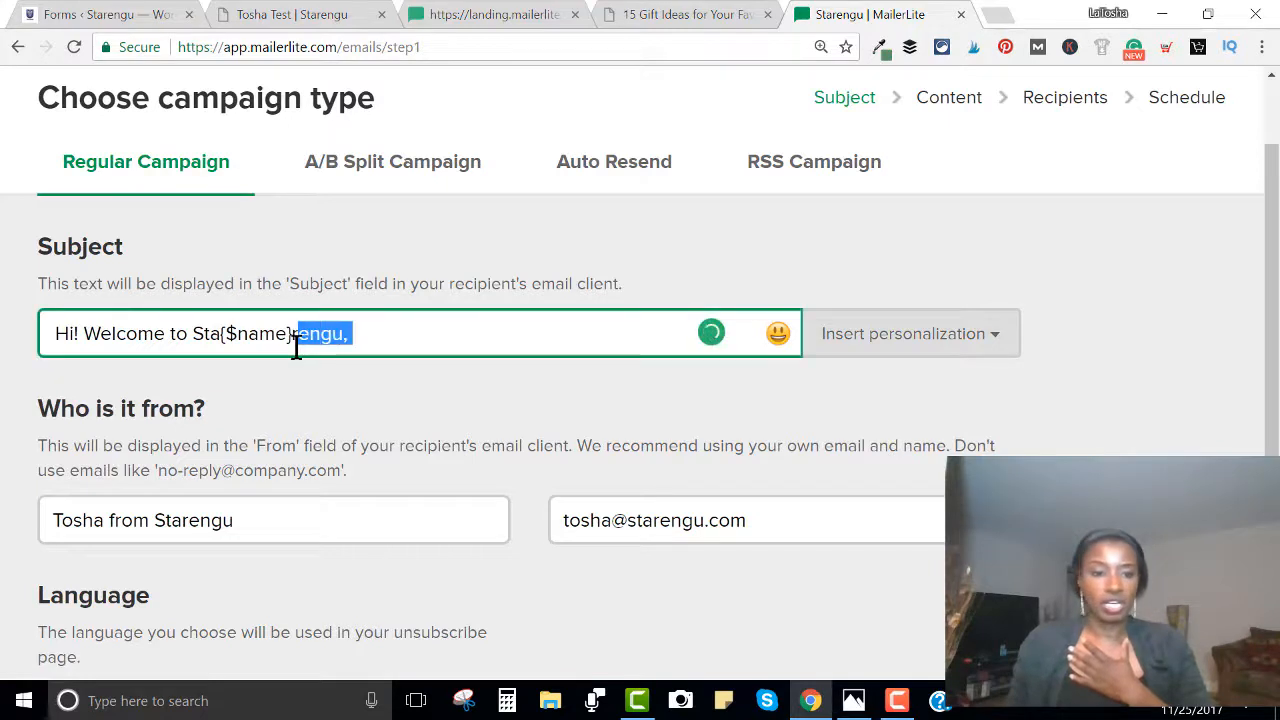
pyautogui.press('BackSpace')
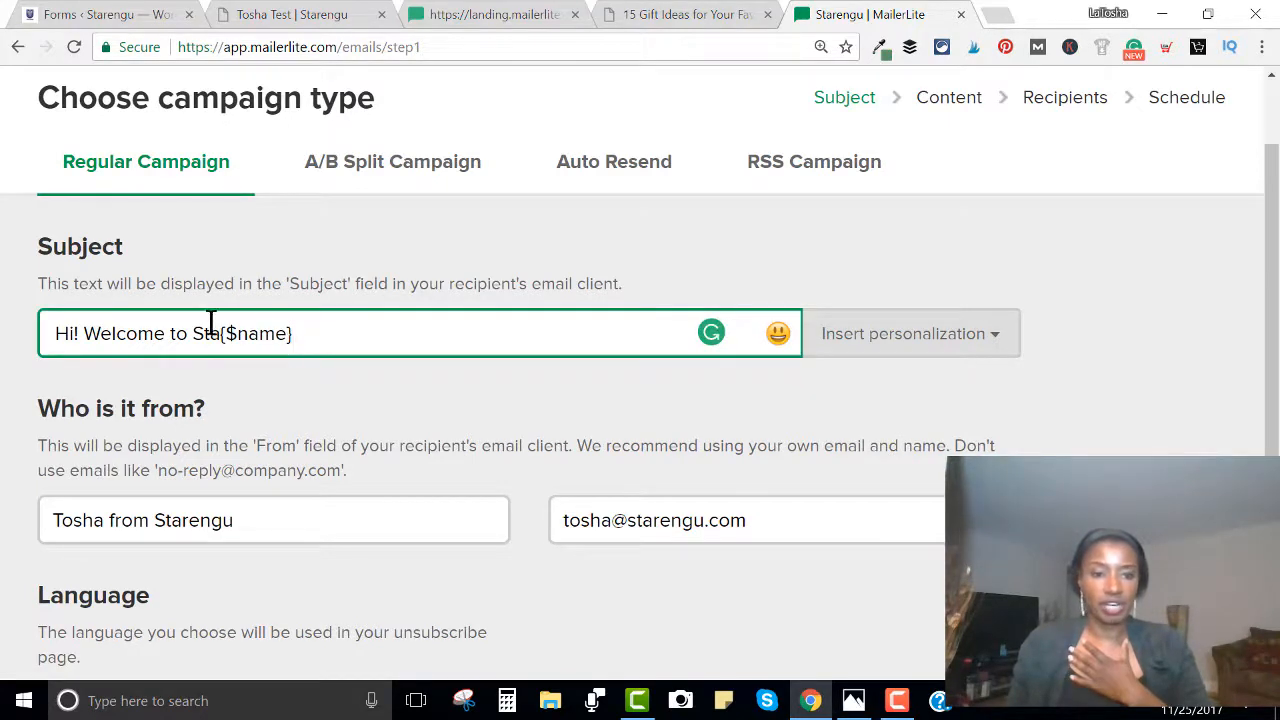
pyautogui.click(219, 334)
pyautogui.write('rengu,')
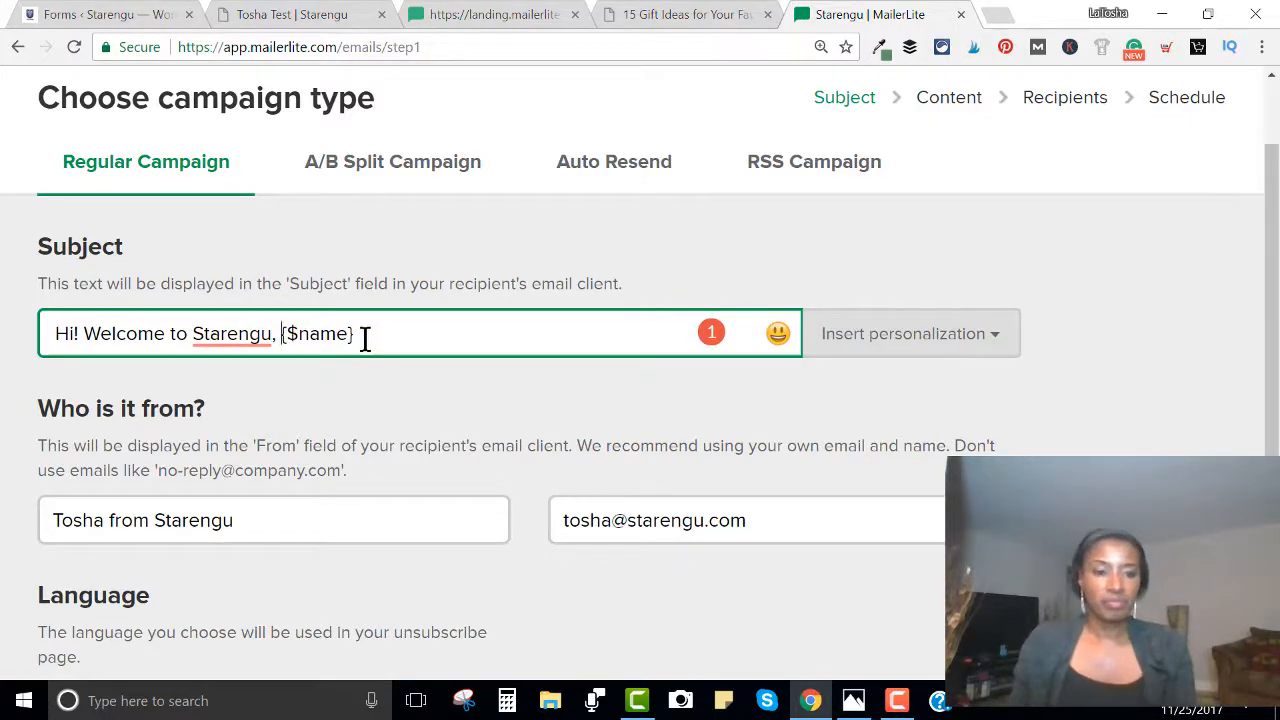
pyautogui.scroll(-2, 372, 347)
pyautogui.scroll(-1, 372, 347)
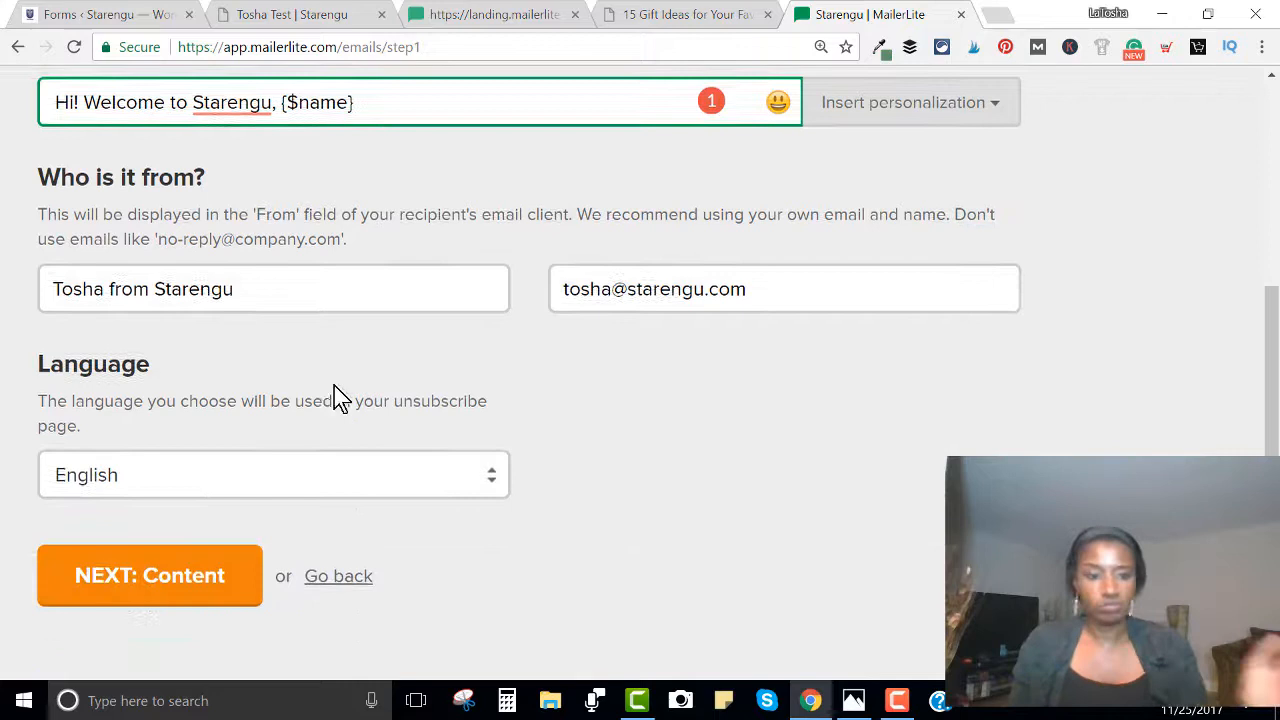
# Step: Use the second Recent Emails entry, 'Cheers to Your Courcess', as the content template
pyautogui.click(177, 565)
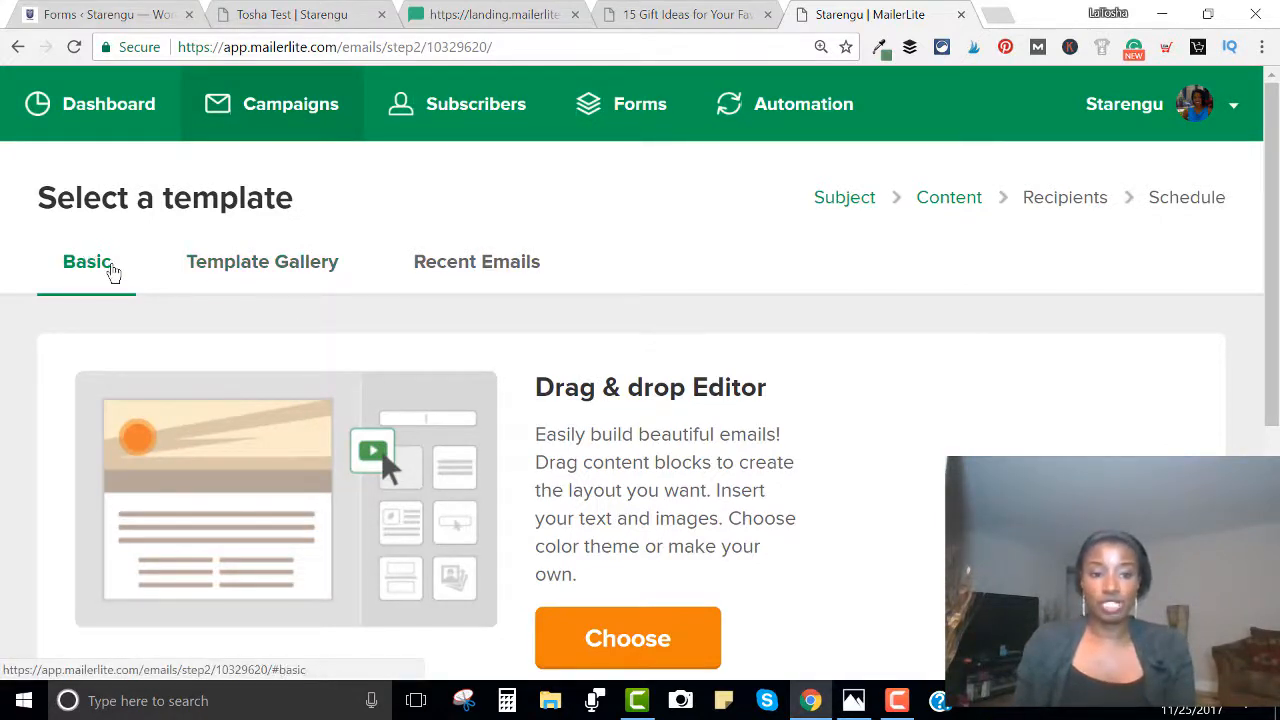
pyautogui.scroll(-1, 587, 537)
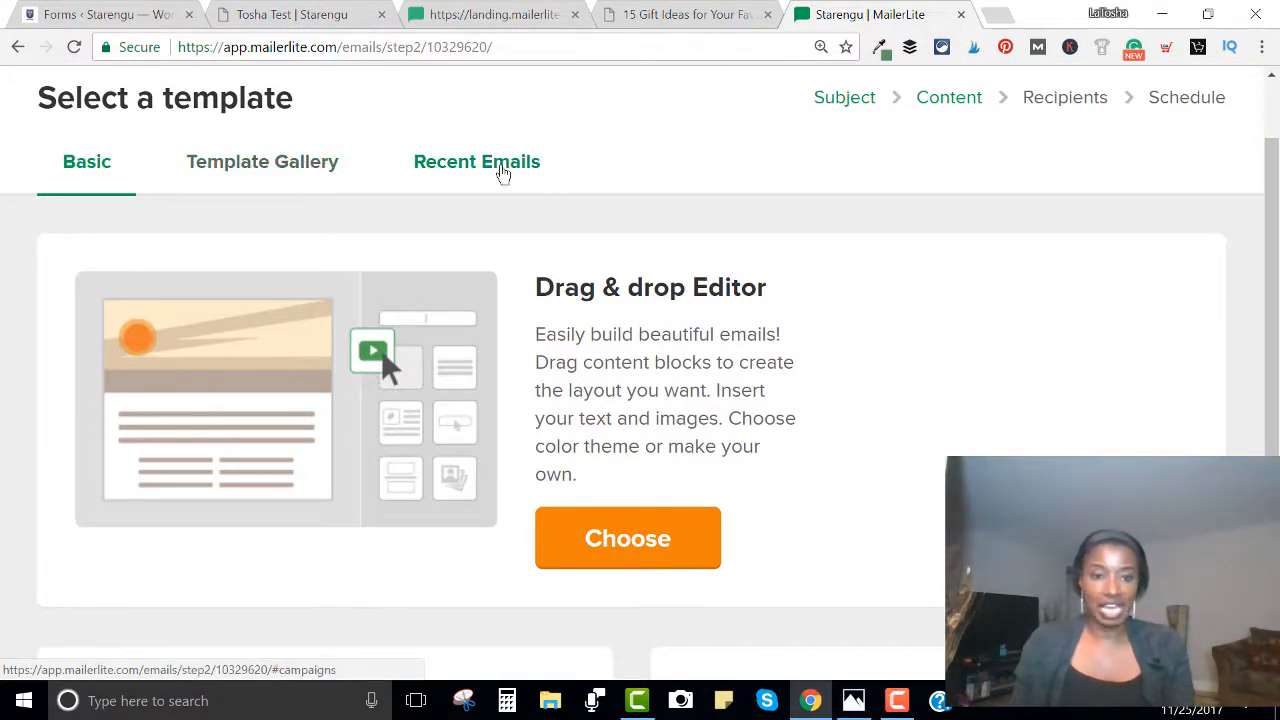
pyautogui.click(503, 172)
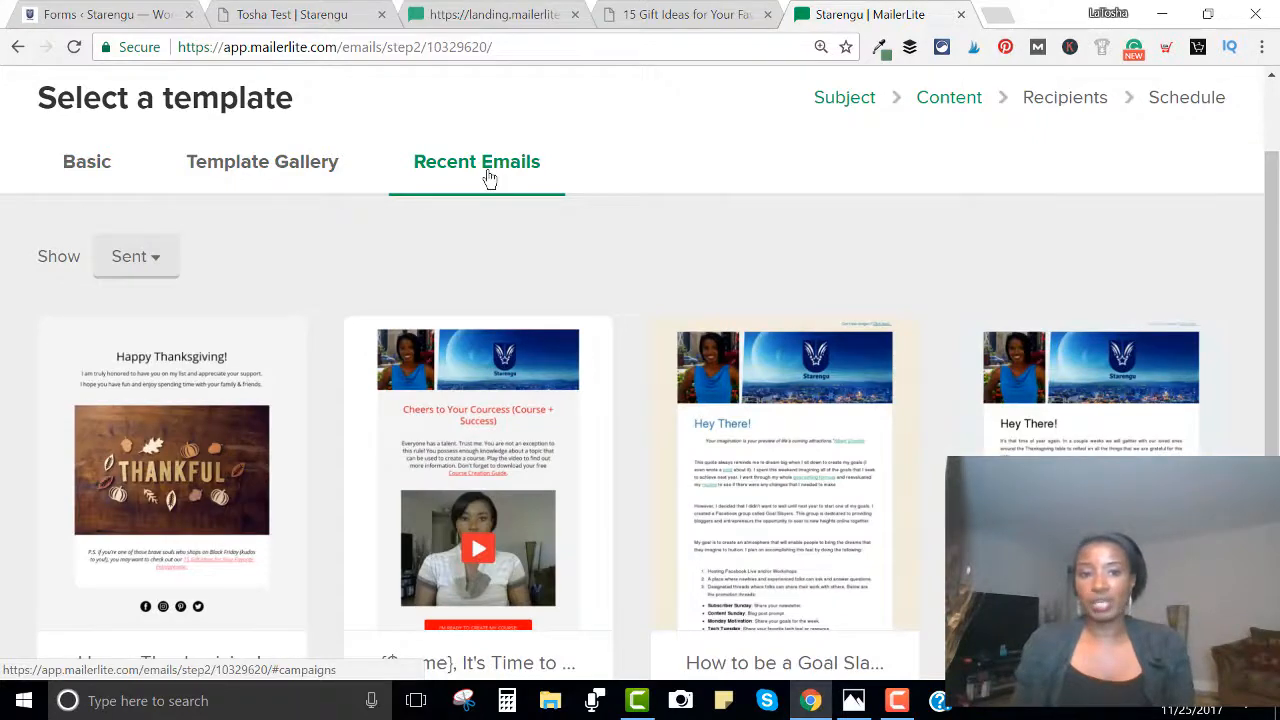
pyautogui.moveTo(500, 386)
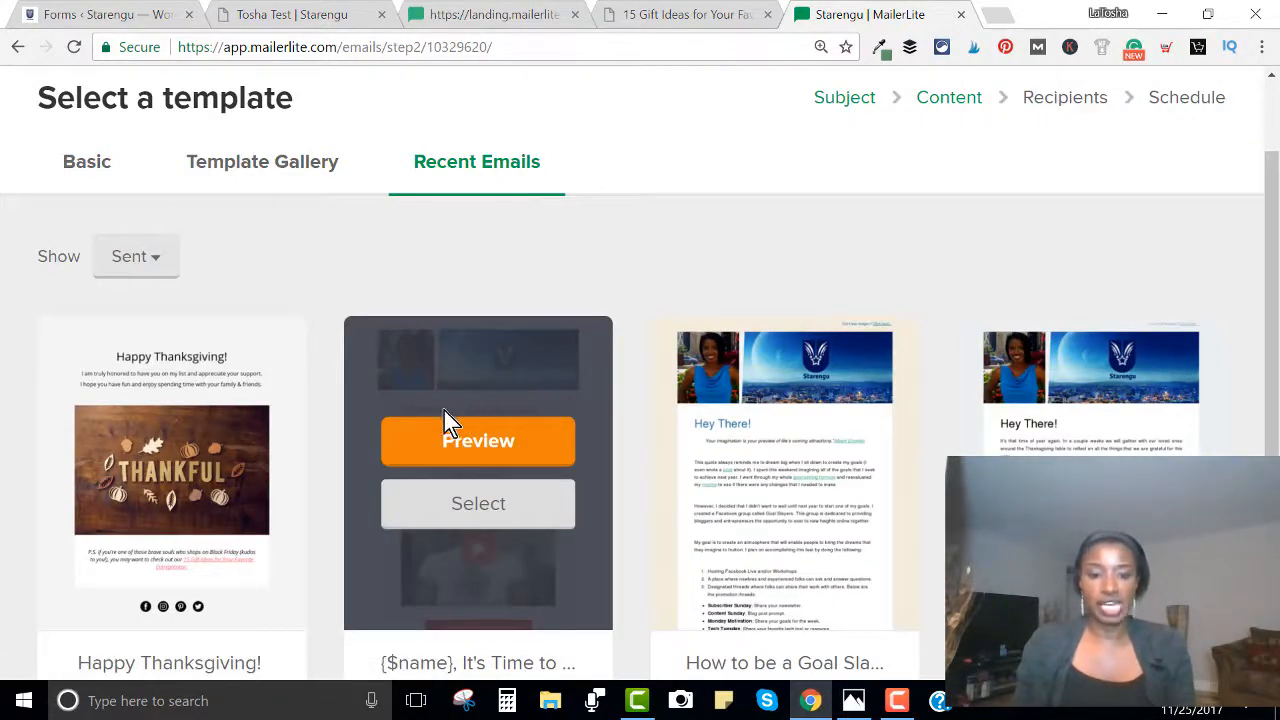
pyautogui.scroll(-1, 444, 412)
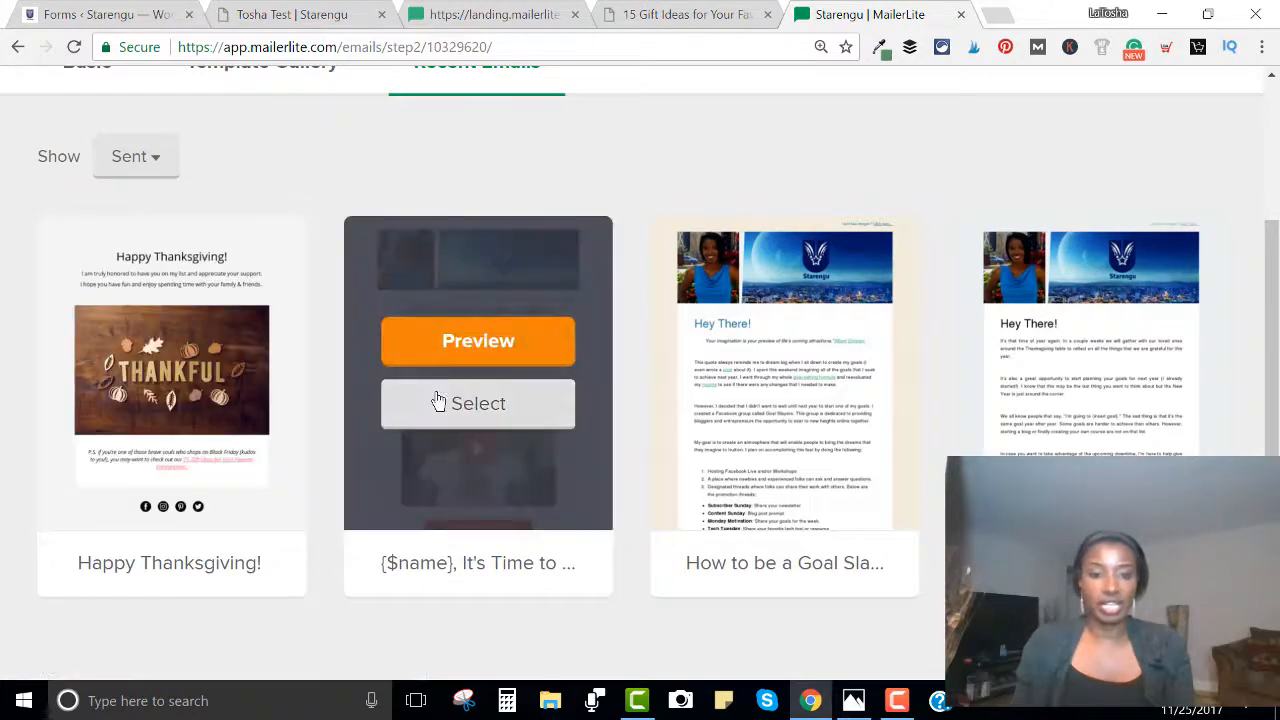
pyautogui.click(430, 420)
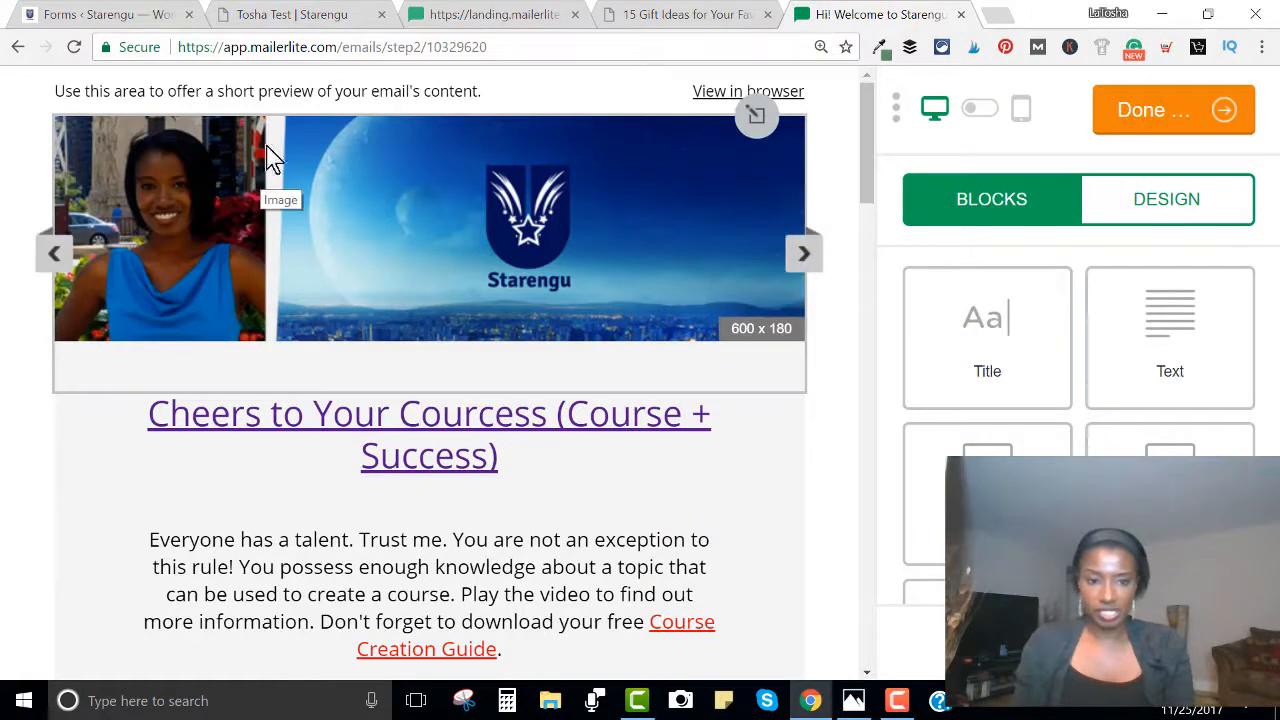
# Step: Change the email's preheader text to 'Welcome'
pyautogui.click(294, 91)
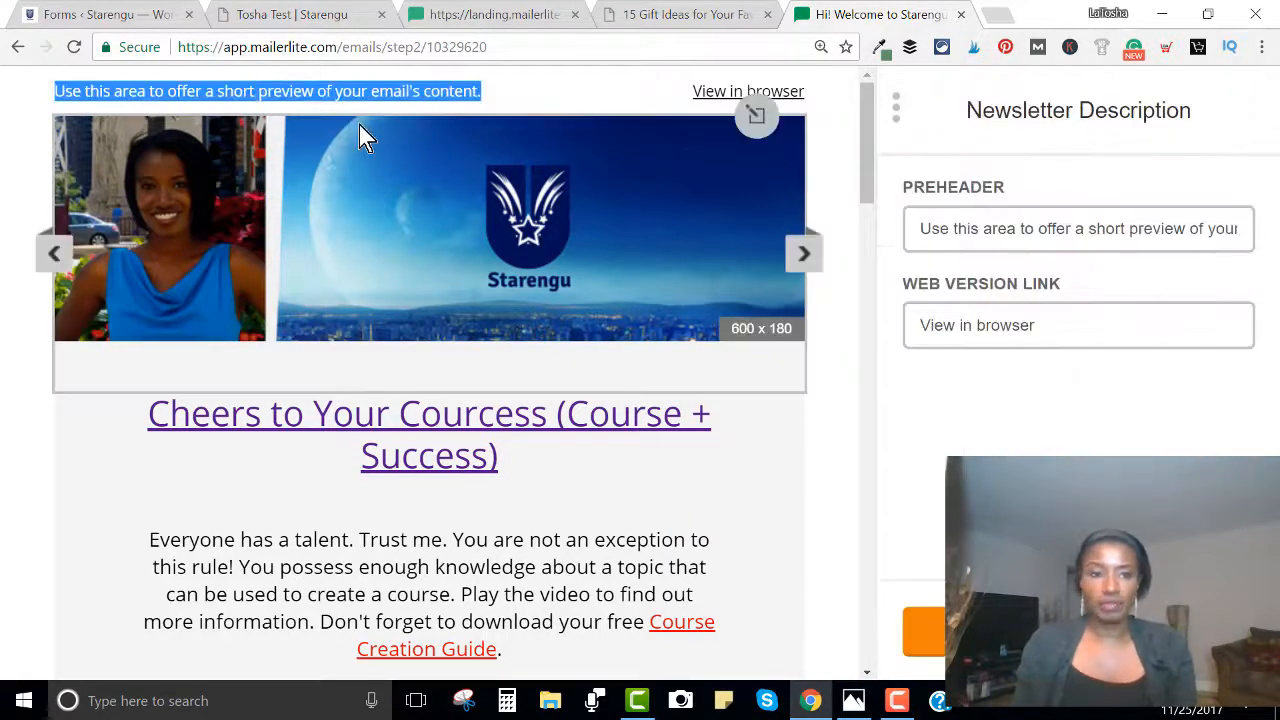
pyautogui.tripleClick(1110, 229)
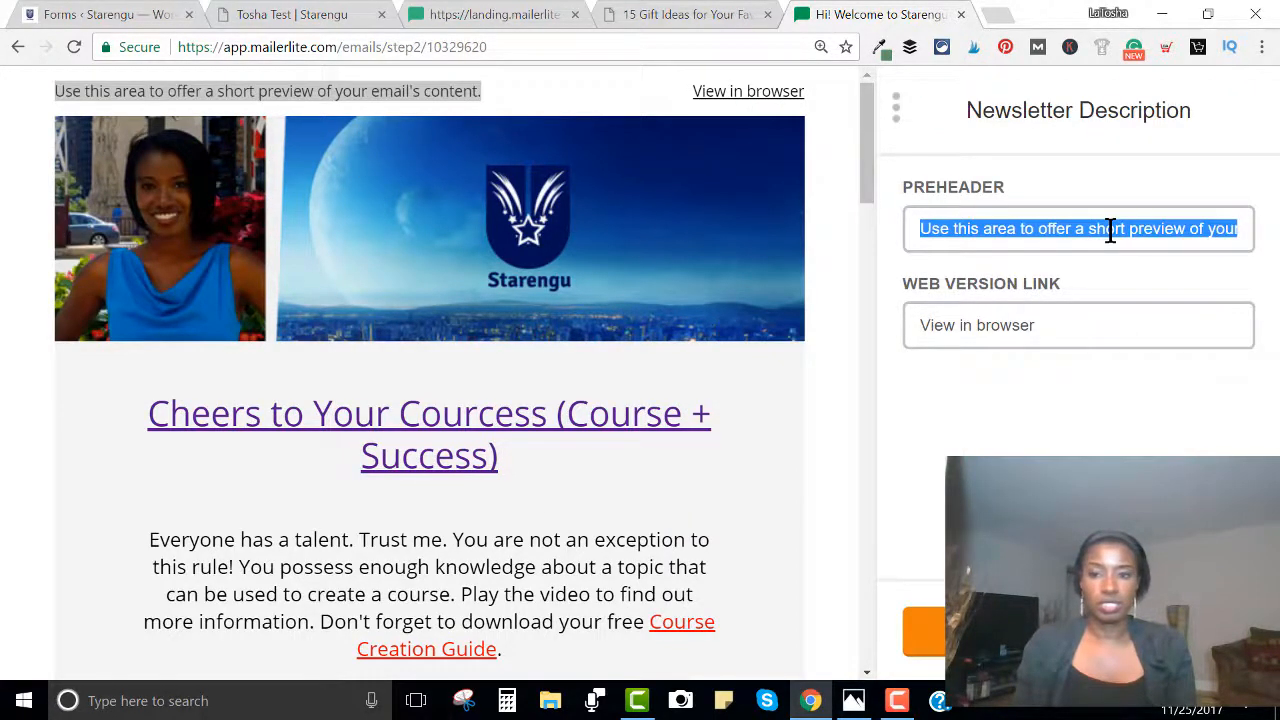
pyautogui.write('Welcome')
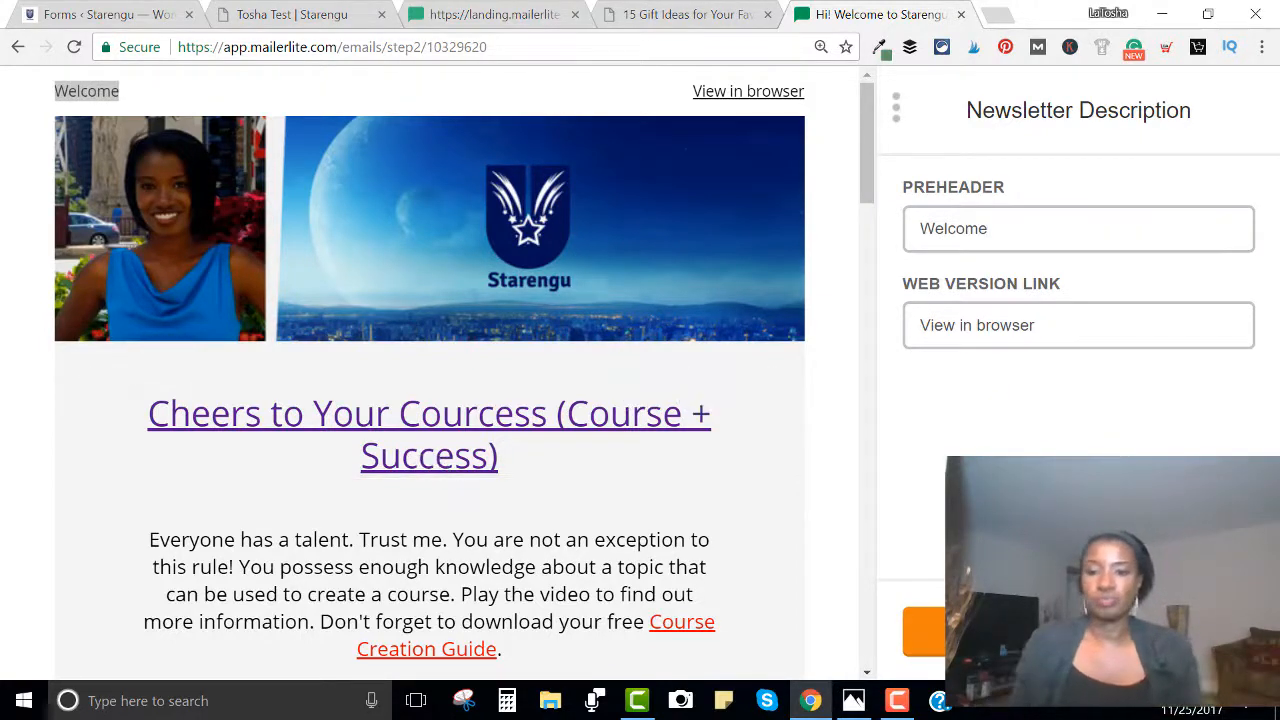
pyautogui.click(1020, 632)
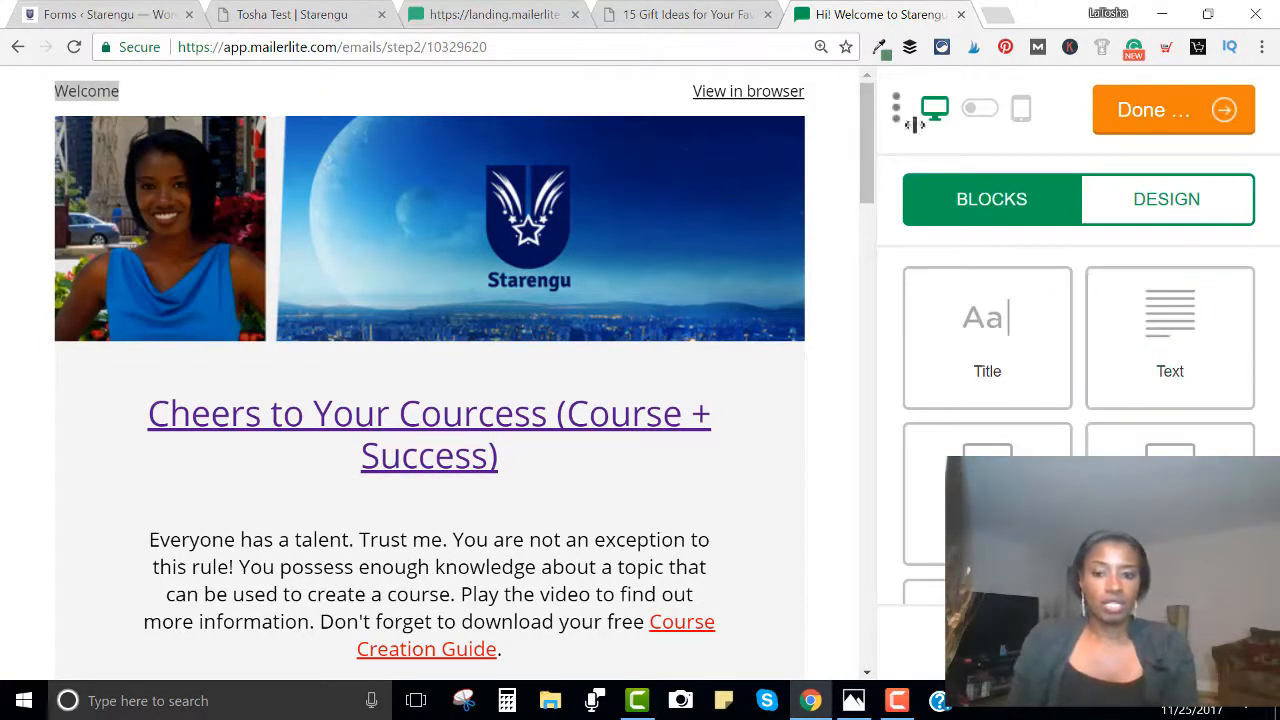
# Step: Preview the email in mobile view, then finish editing the content
pyautogui.click(1021, 112)
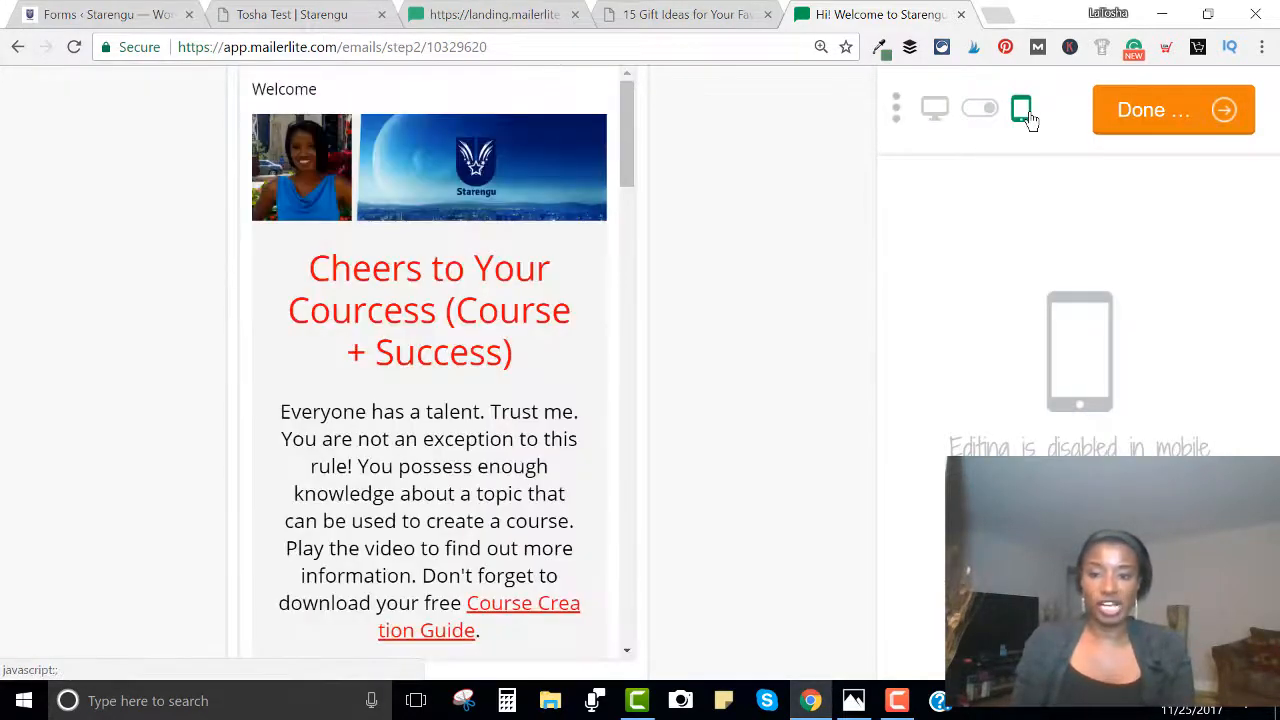
pyautogui.click(934, 109)
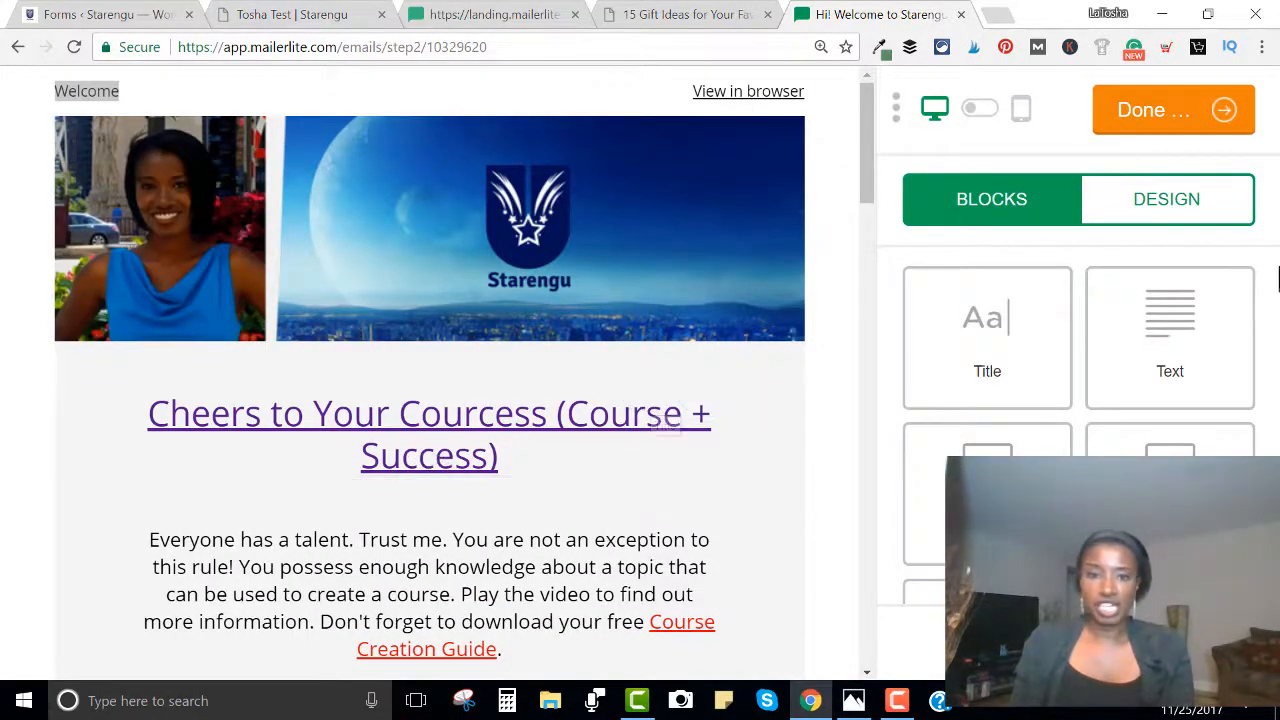
pyautogui.click(1170, 118)
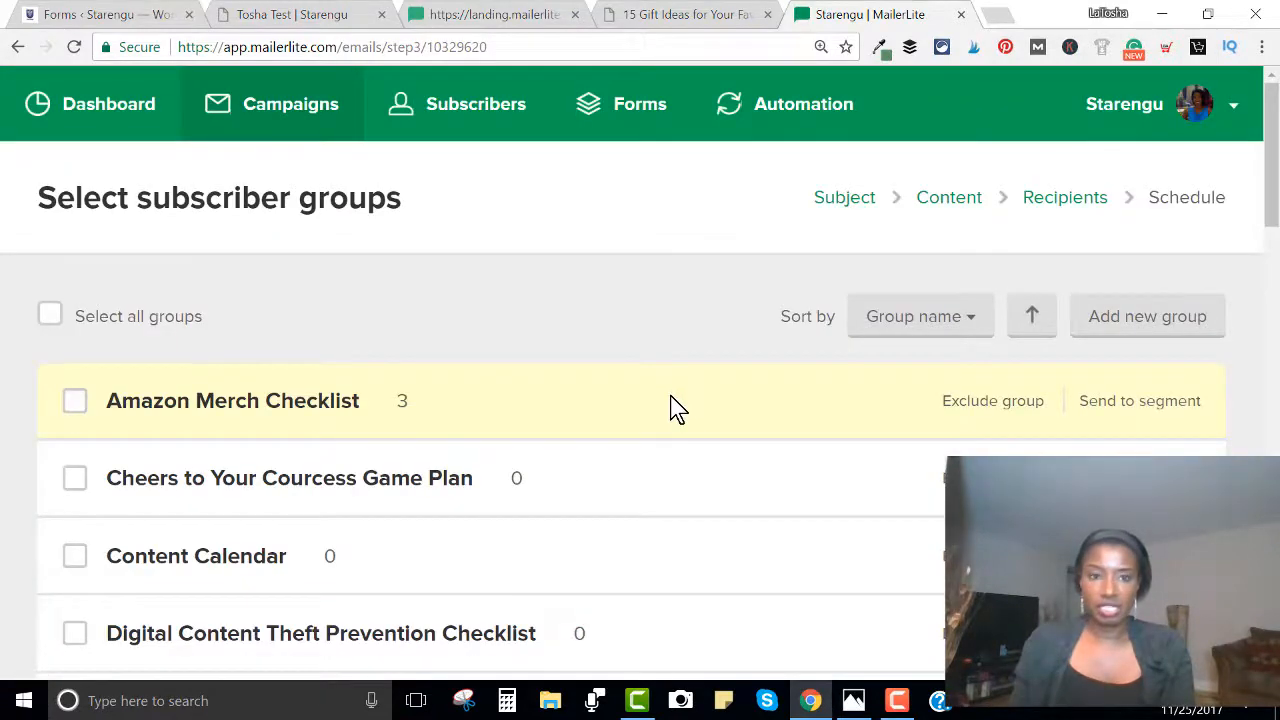
# Step: Select the Test and Amazon Merch Checklist groups as recipients and proceed to review
pyautogui.scroll(-15, 672, 408)
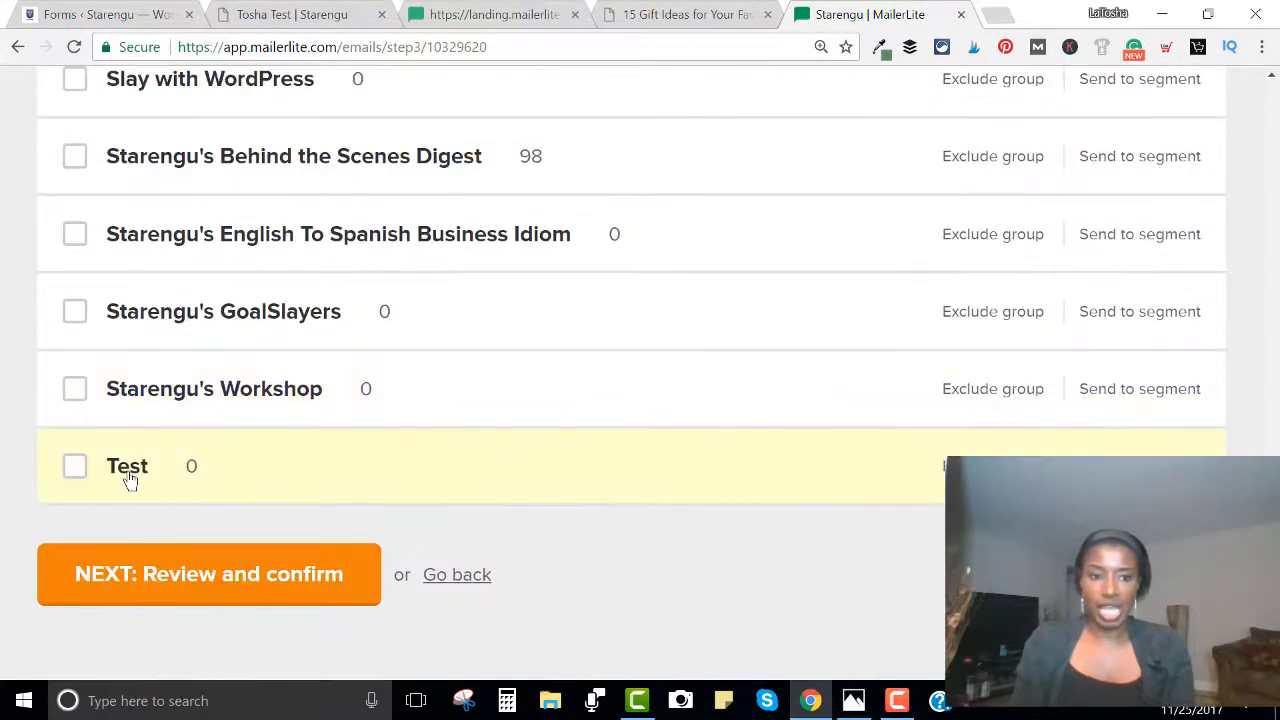
pyautogui.click(130, 480)
pyautogui.click(313, 601)
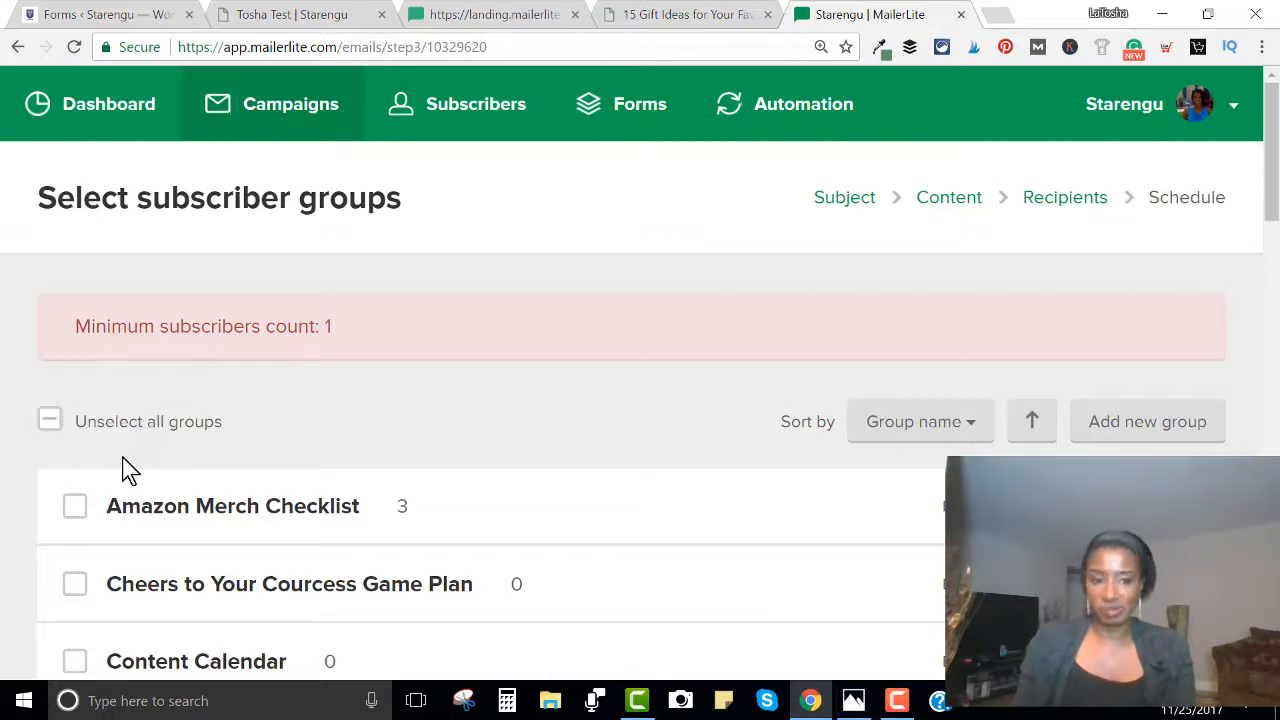
pyautogui.click(79, 511)
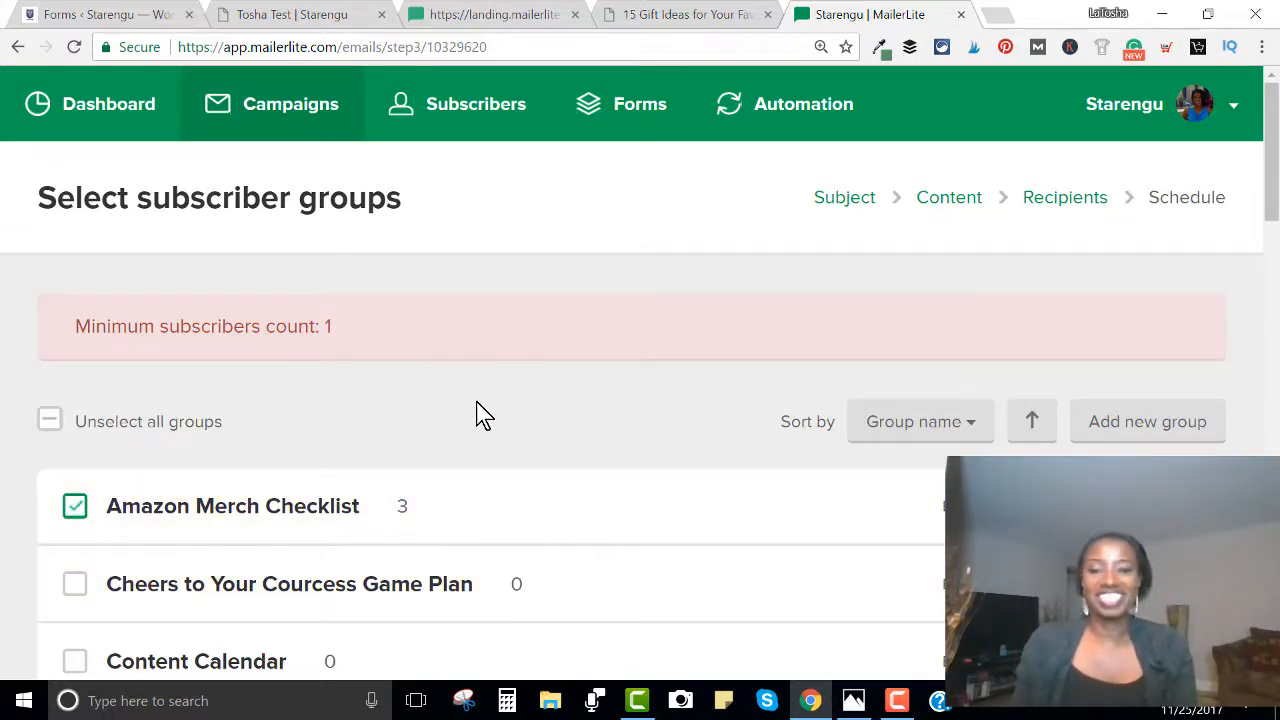
pyautogui.scroll(-4, 476, 403)
pyautogui.scroll(-3, 478, 415)
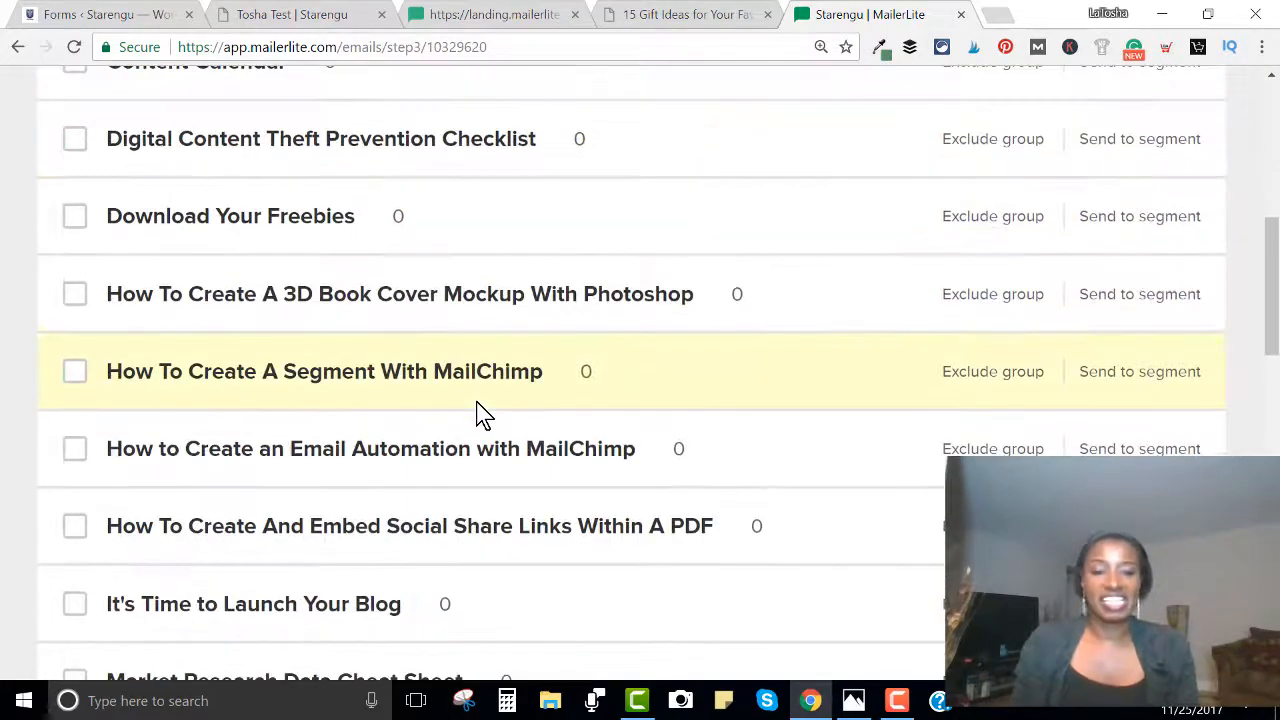
pyautogui.scroll(-8, 490, 432)
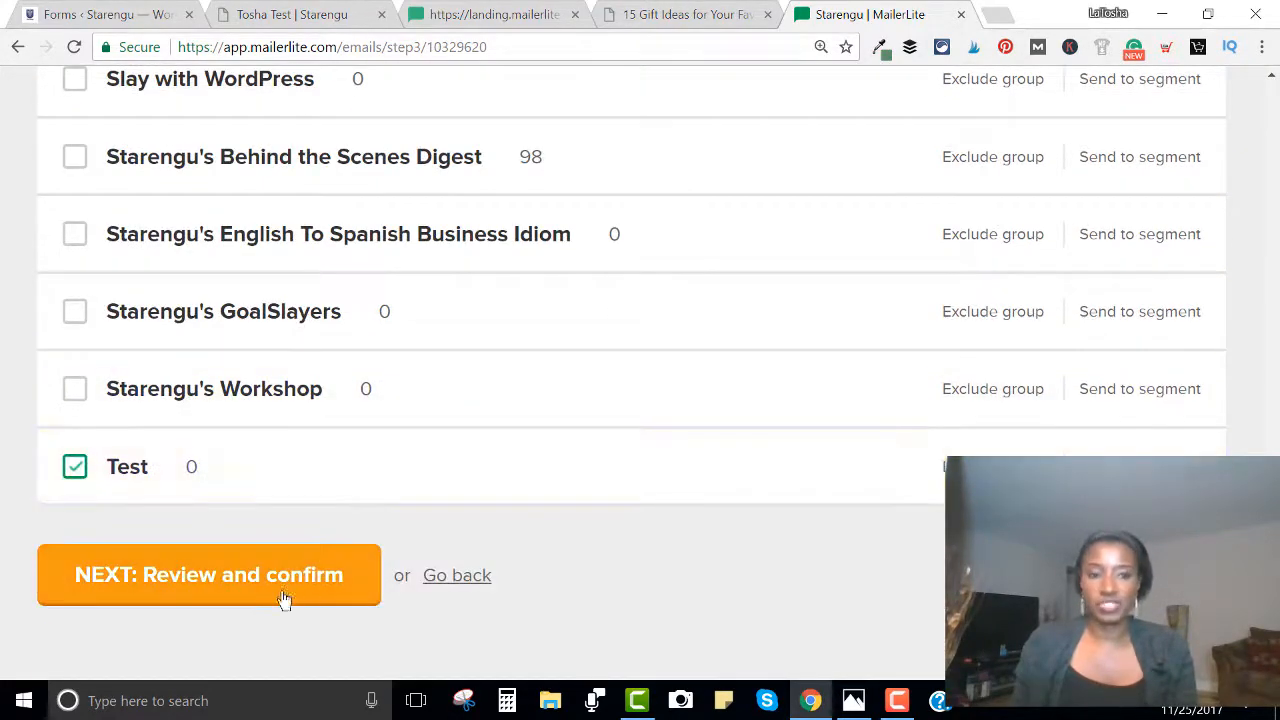
pyautogui.click(277, 604)
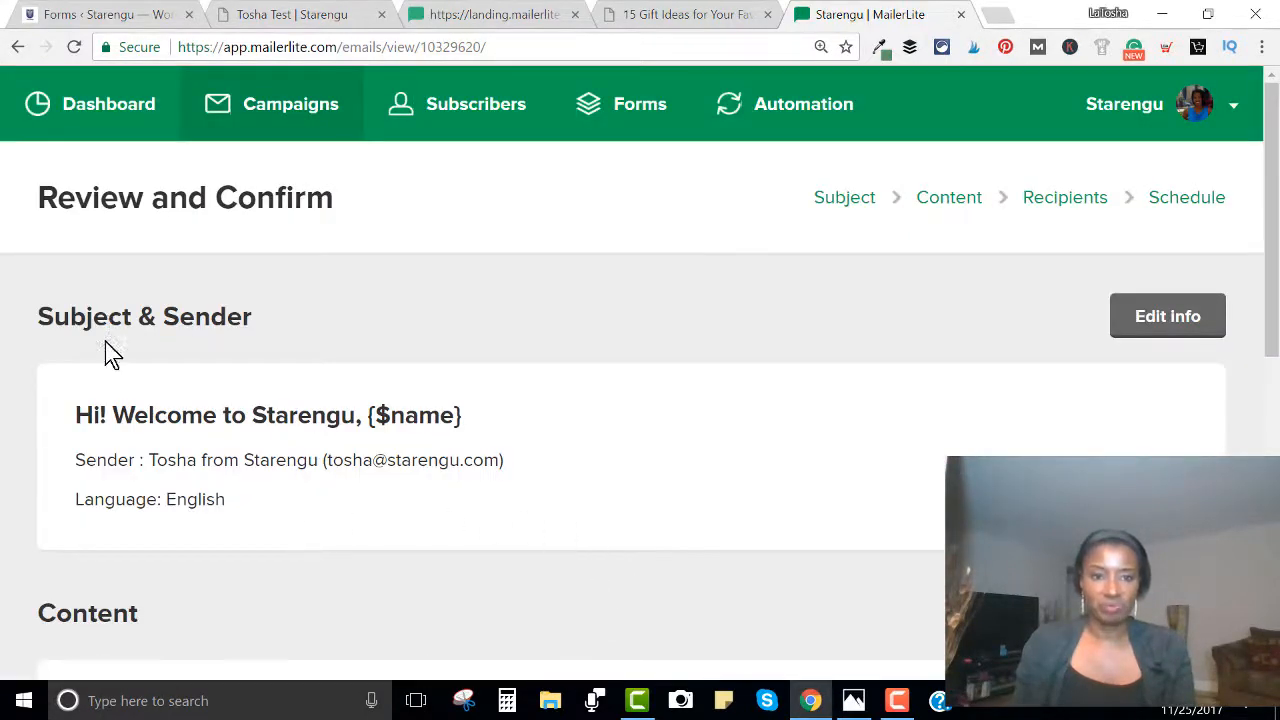
# Step: Check the review summary down to its two recipient groups and proceed to Schedule
pyautogui.scroll(-3, 137, 389)
pyautogui.scroll(-1, 139, 395)
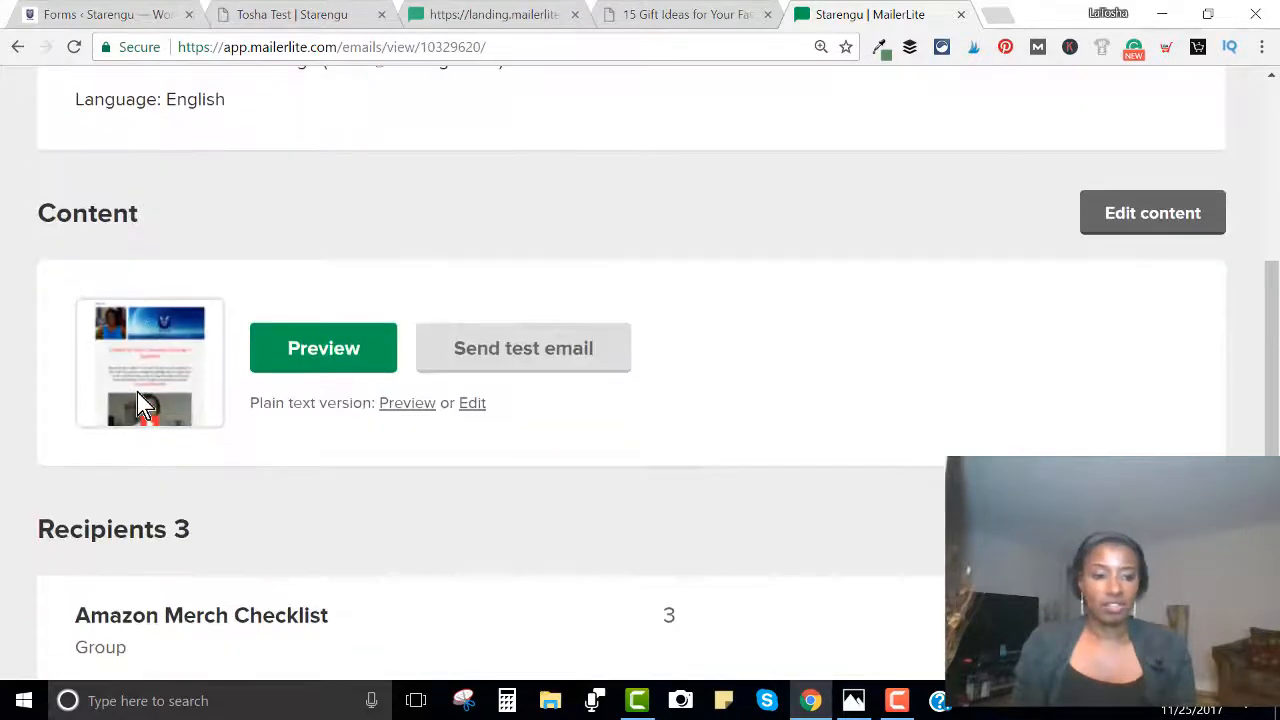
pyautogui.scroll(-1, 136, 404)
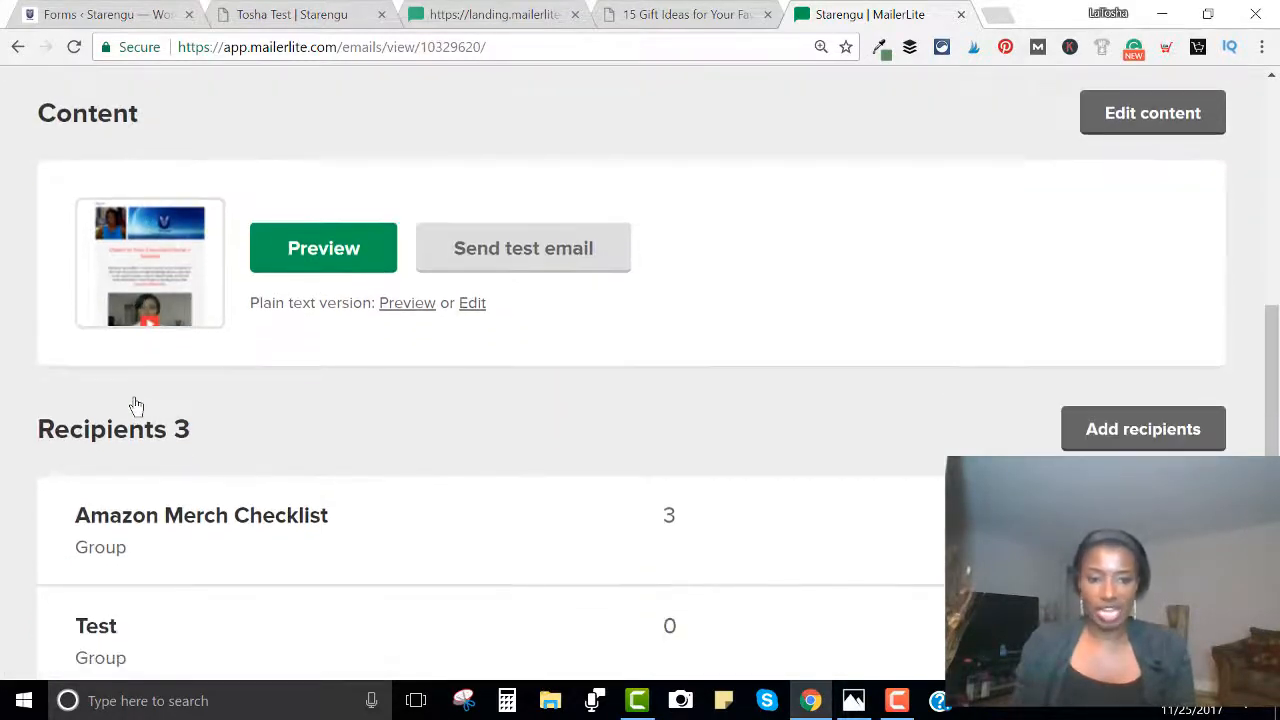
pyautogui.scroll(-2, 135, 406)
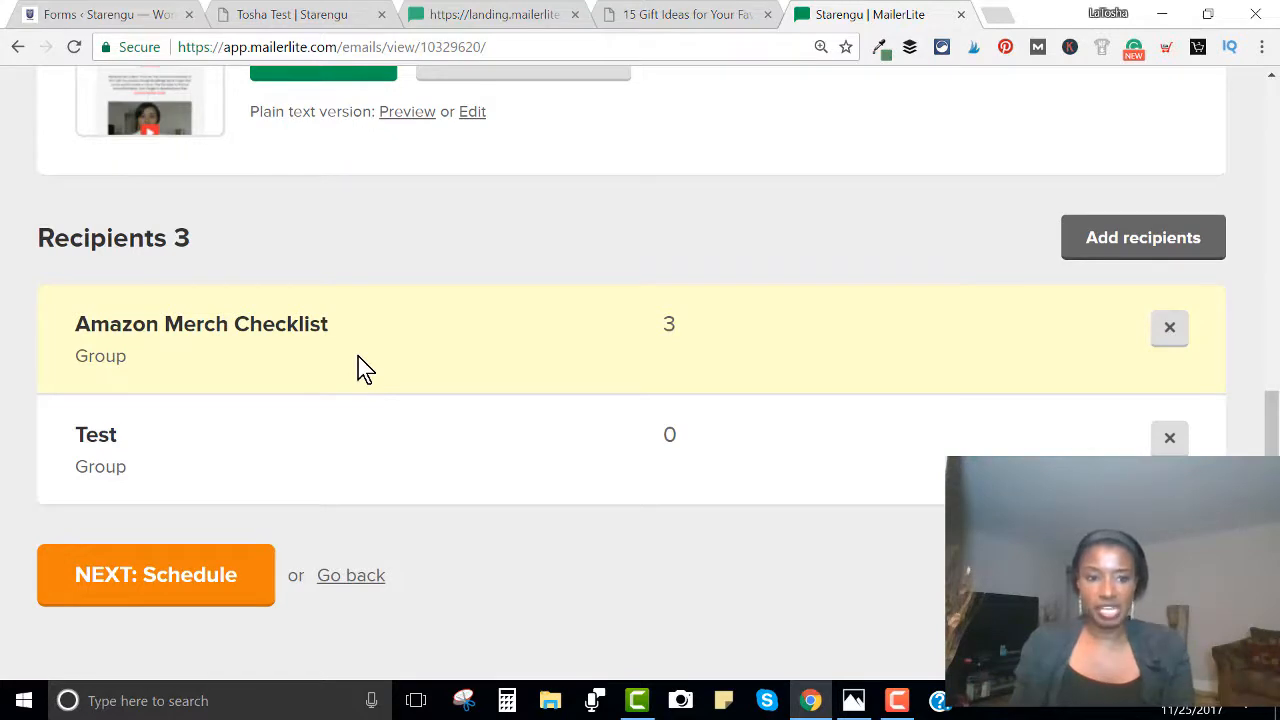
pyautogui.click(145, 598)
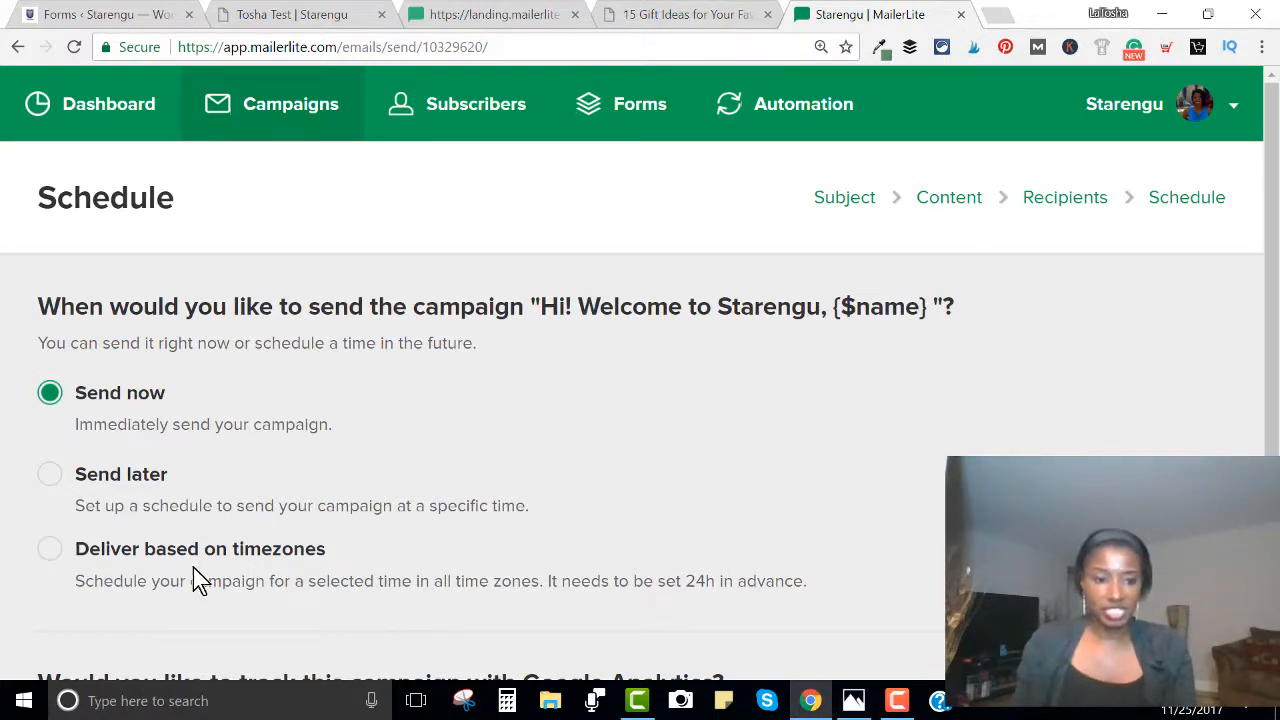
# Step: Choose timezone-based delivery, enable Google Analytics link tracking, and set the date to 29 November 2017
pyautogui.scroll(-1, 166, 563)
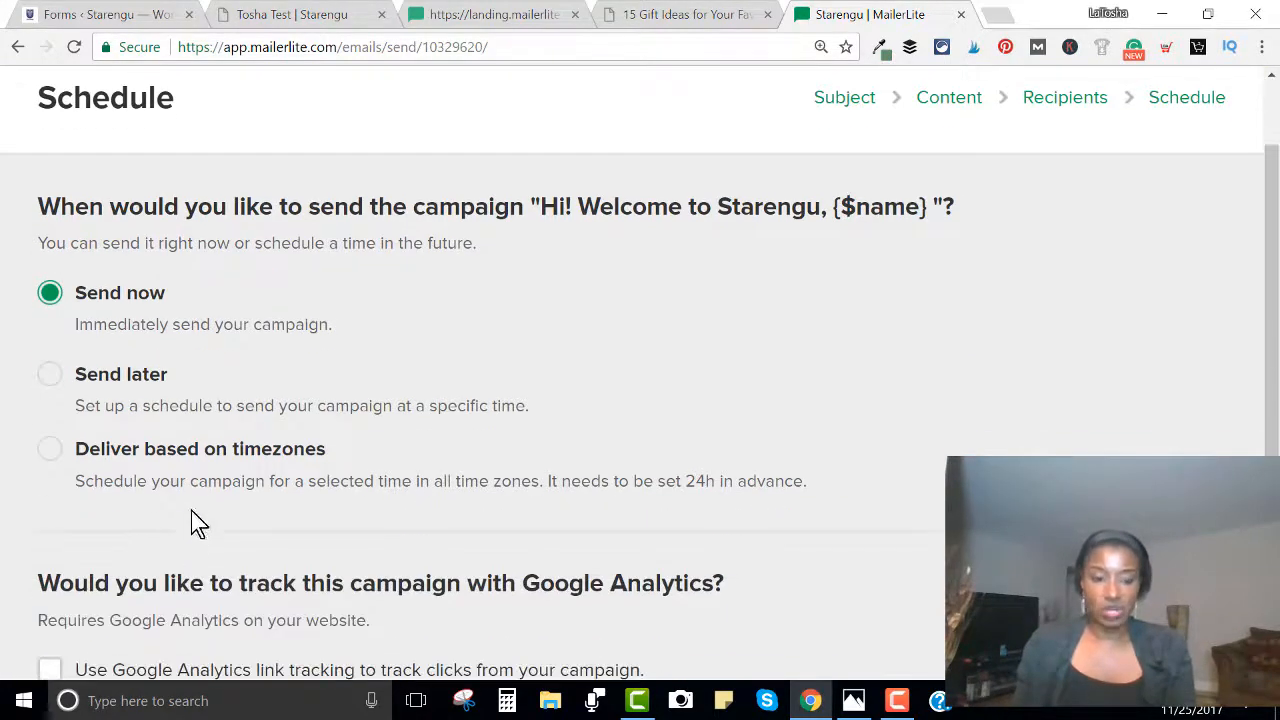
pyautogui.click(170, 457)
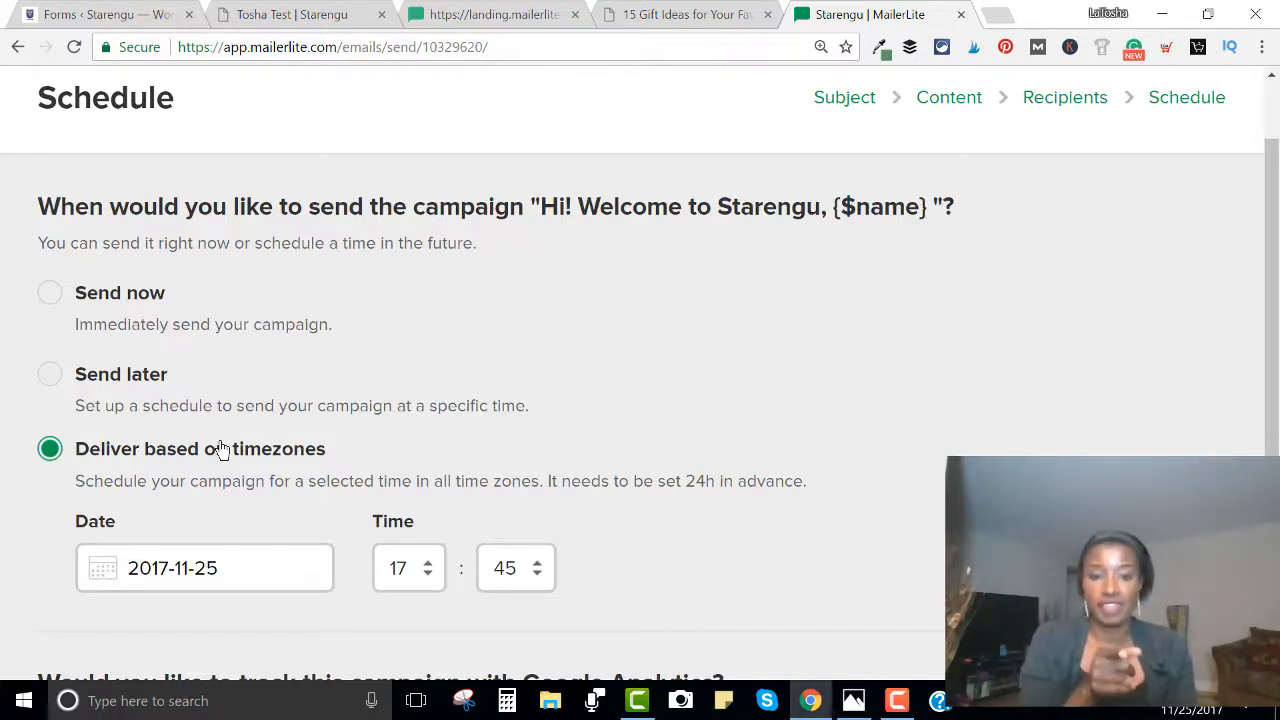
pyautogui.scroll(-2, 222, 450)
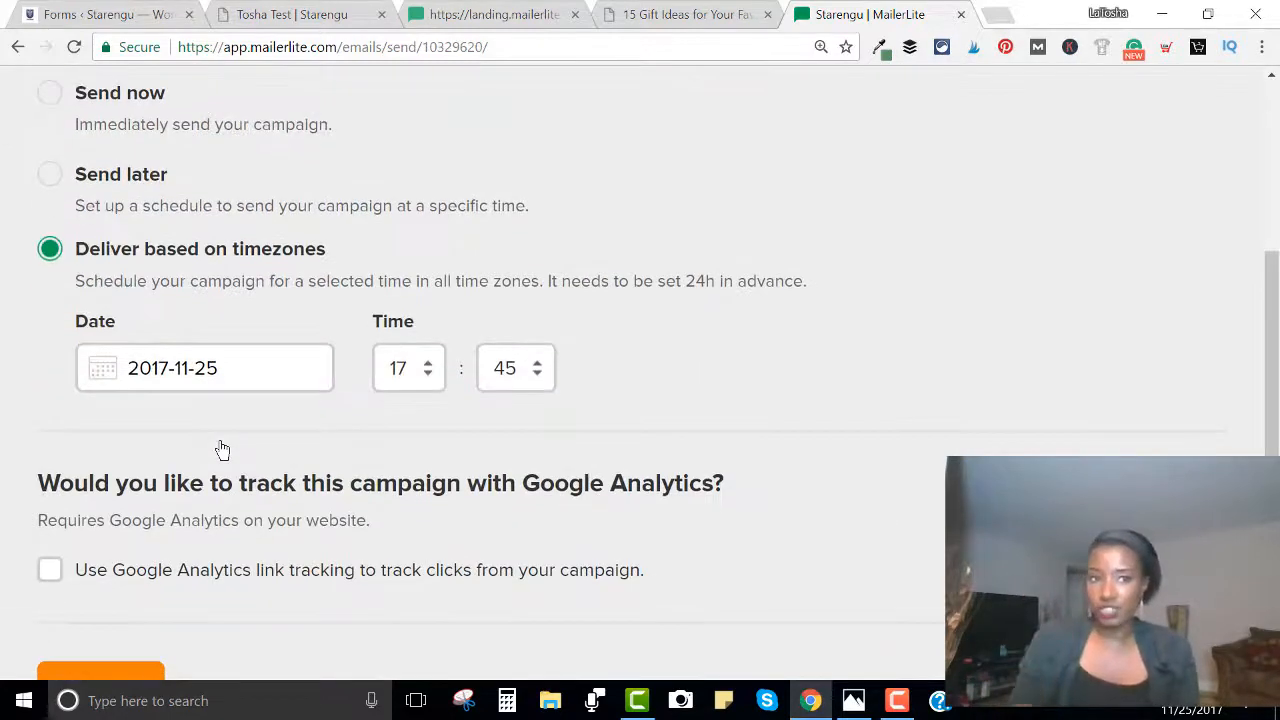
pyautogui.click(52, 572)
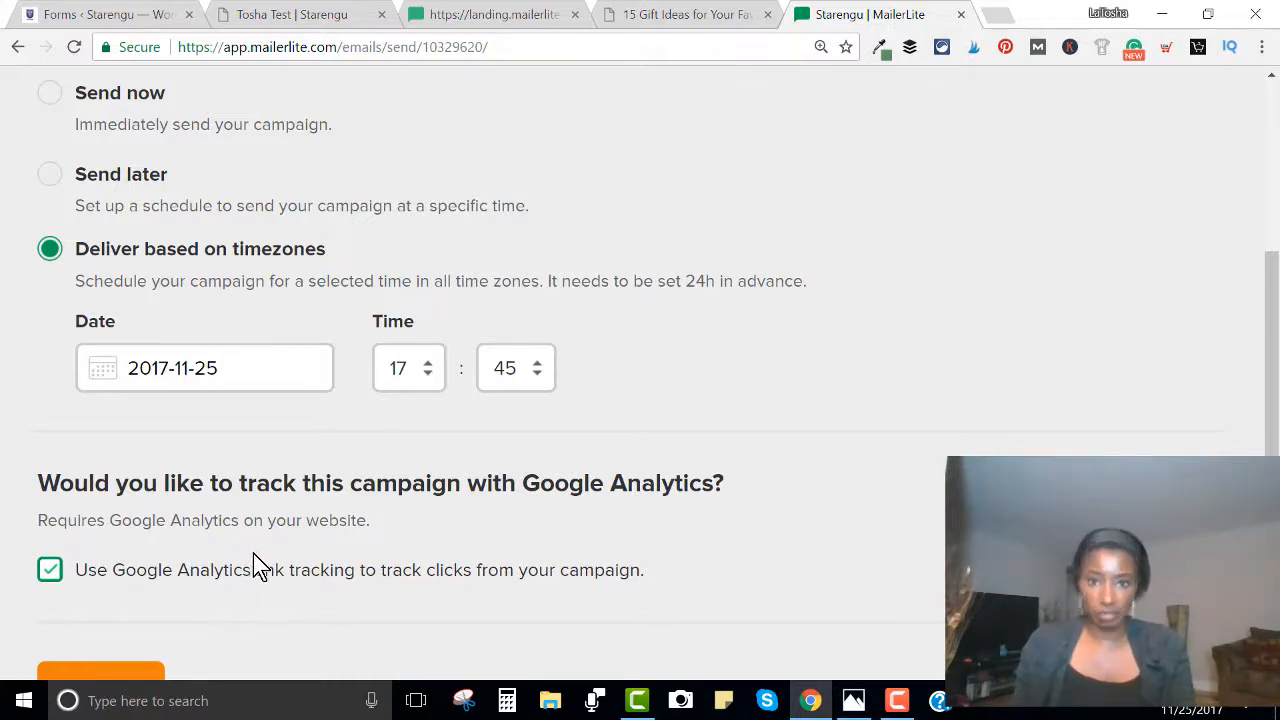
pyautogui.scroll(-1, 253, 558)
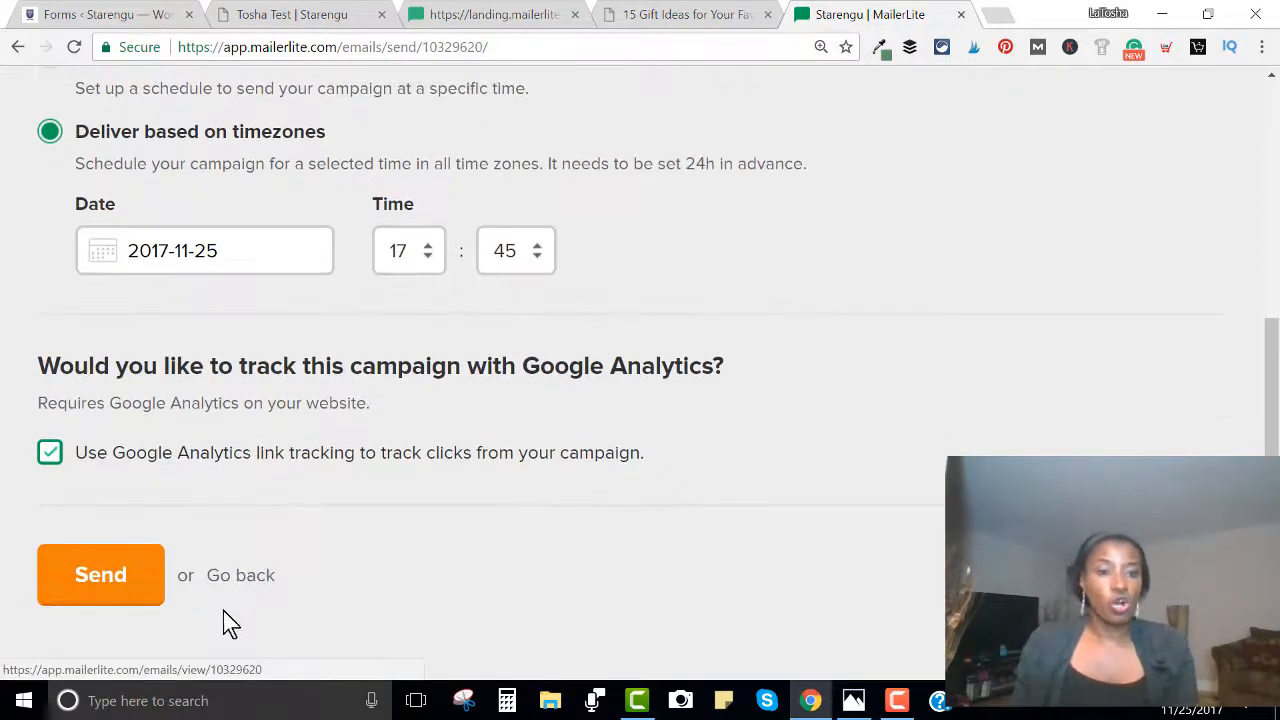
pyautogui.click(222, 258)
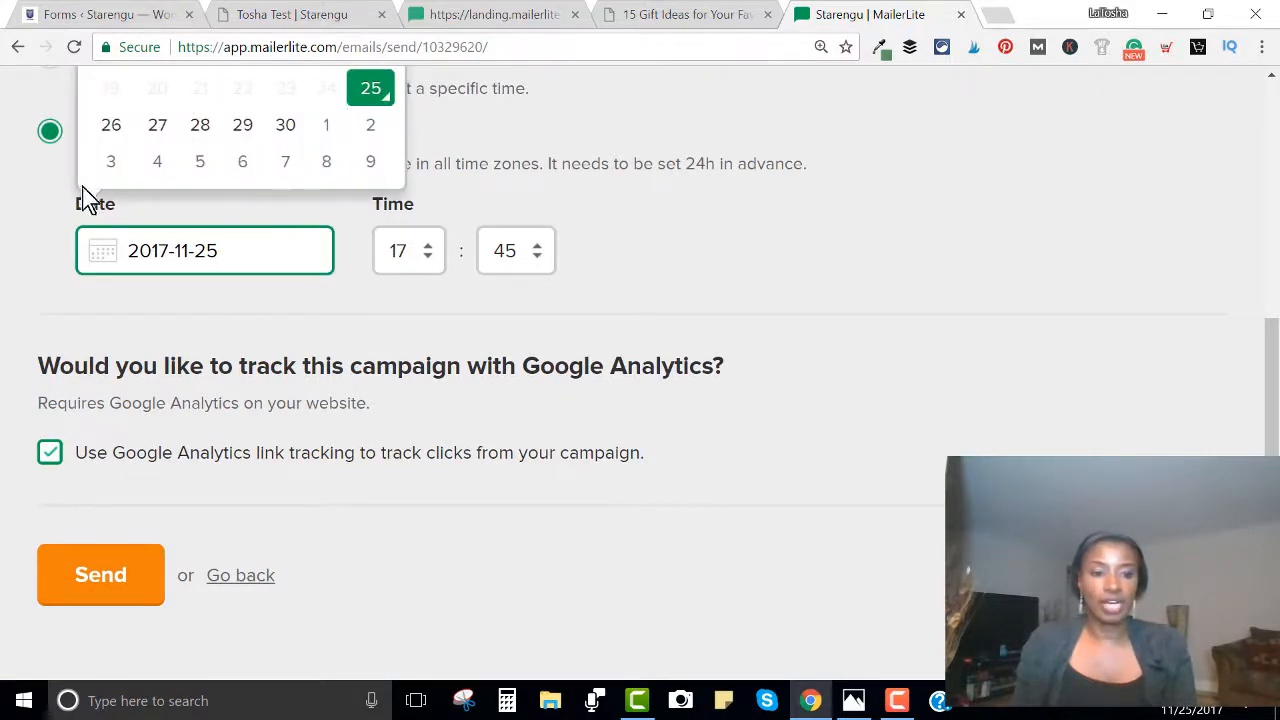
pyautogui.click(238, 128)
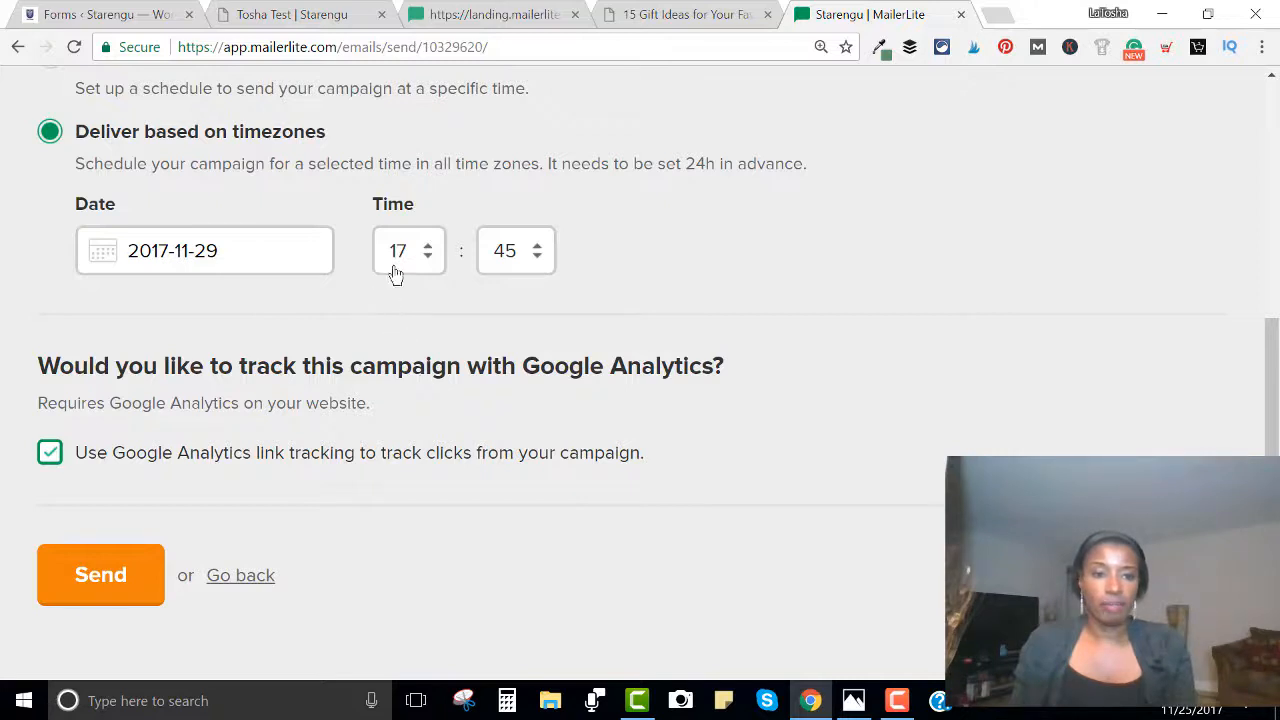
pyautogui.scroll(2, 378, 326)
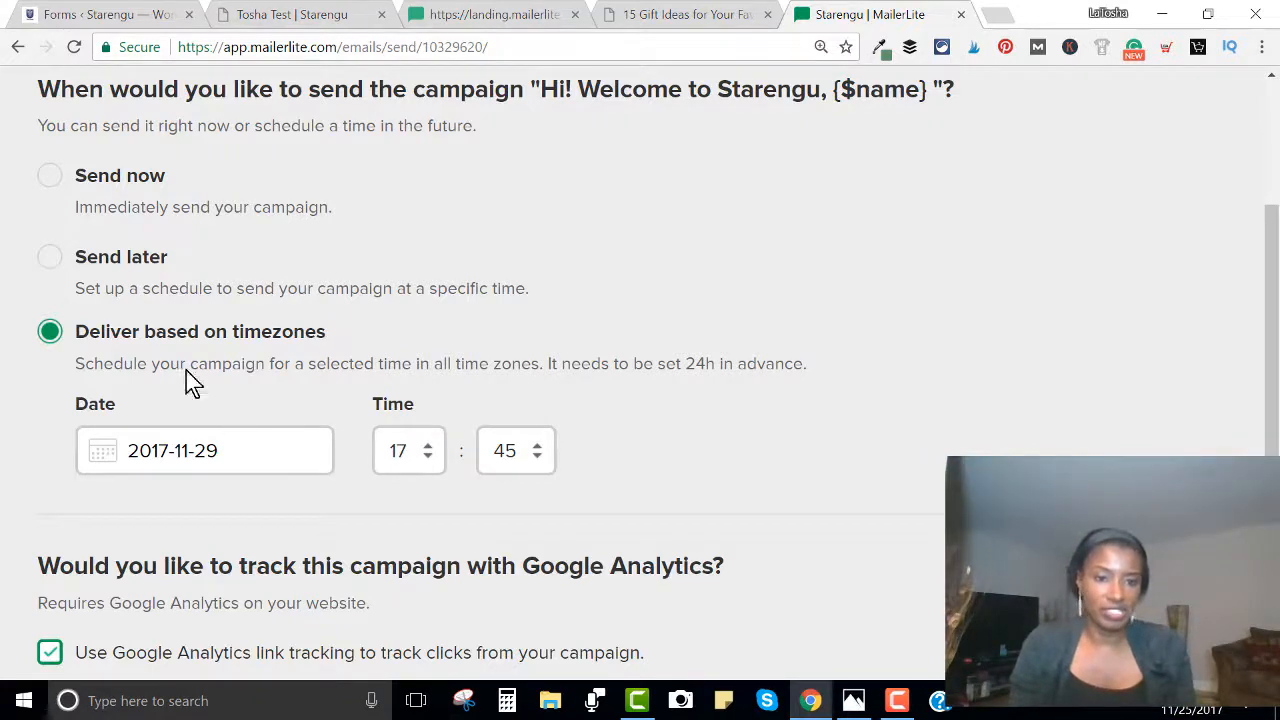
# Step: Switch to Send later on 29 November 2017, leaving the hour at 17 for now
pyautogui.click(160, 268)
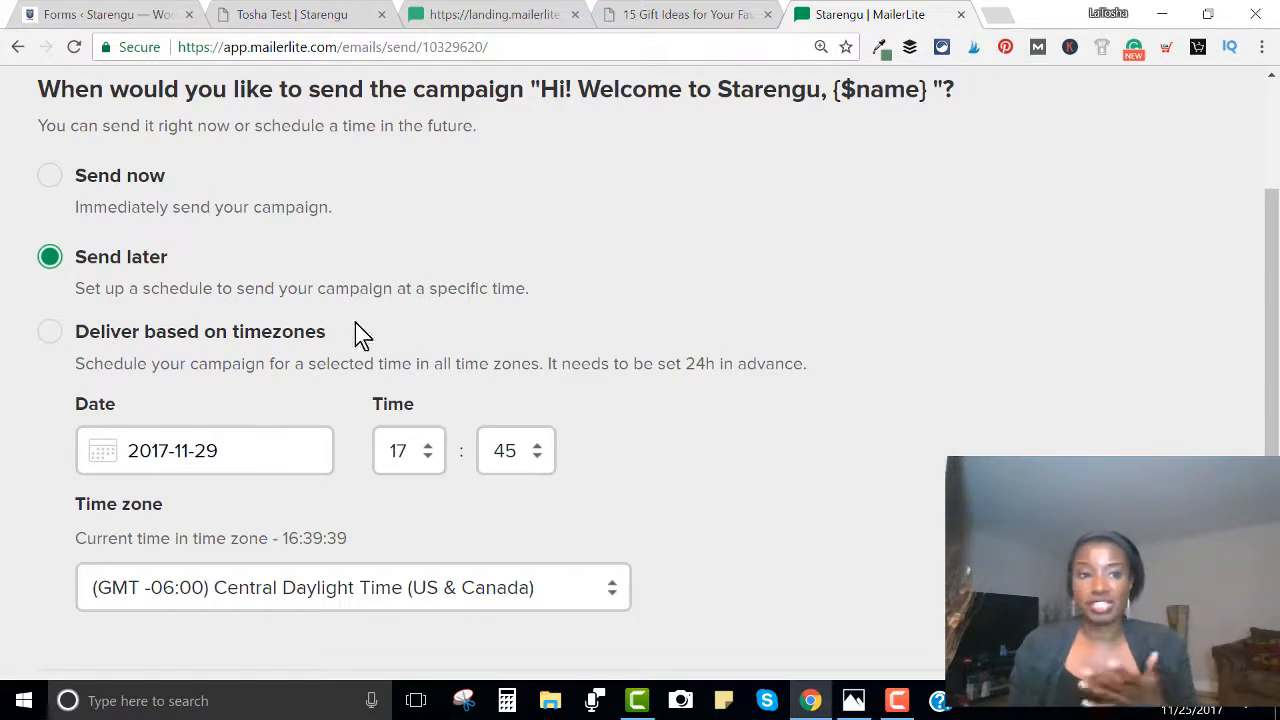
pyautogui.click(240, 453)
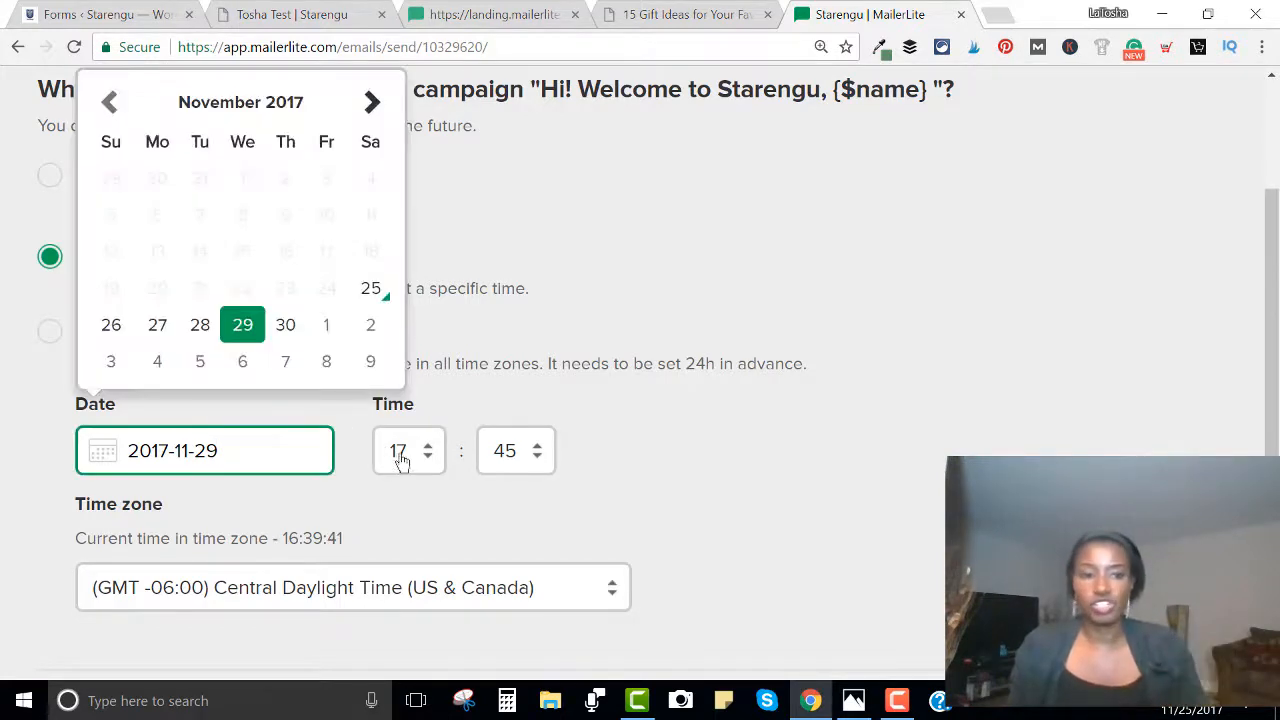
pyautogui.click(400, 457)
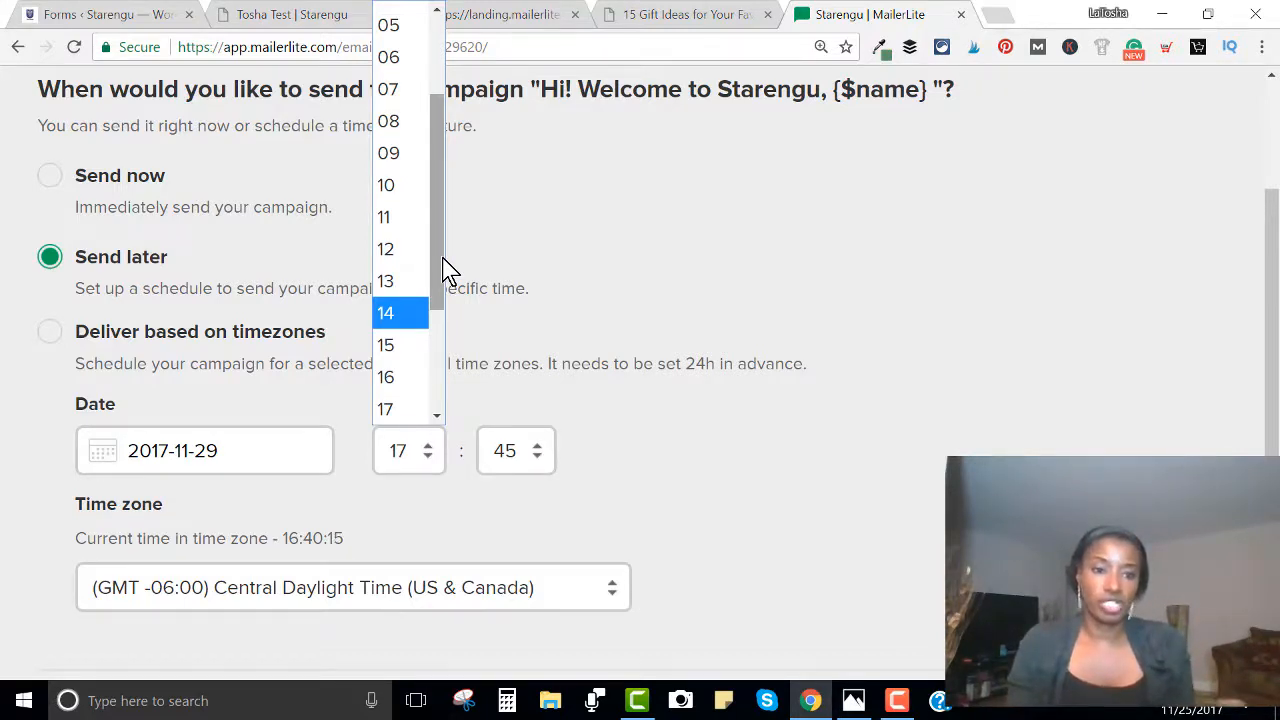
pyautogui.click(255, 262)
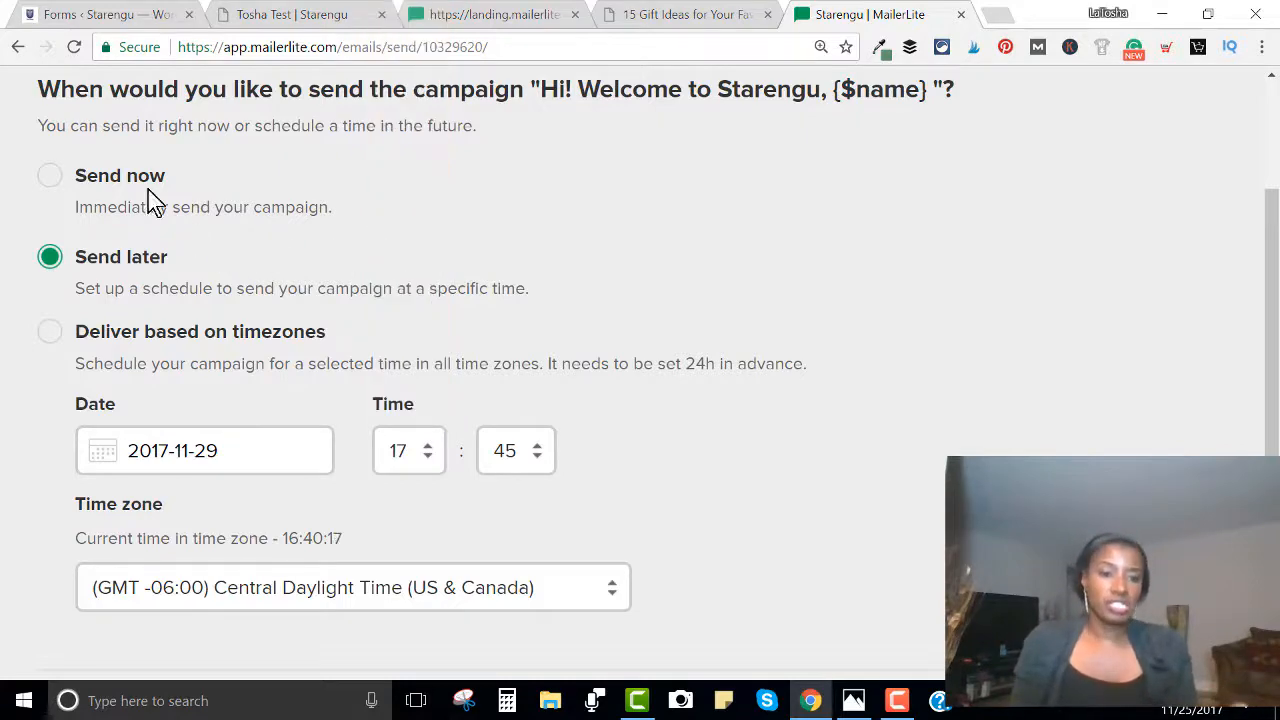
pyautogui.scroll(-3, 513, 363)
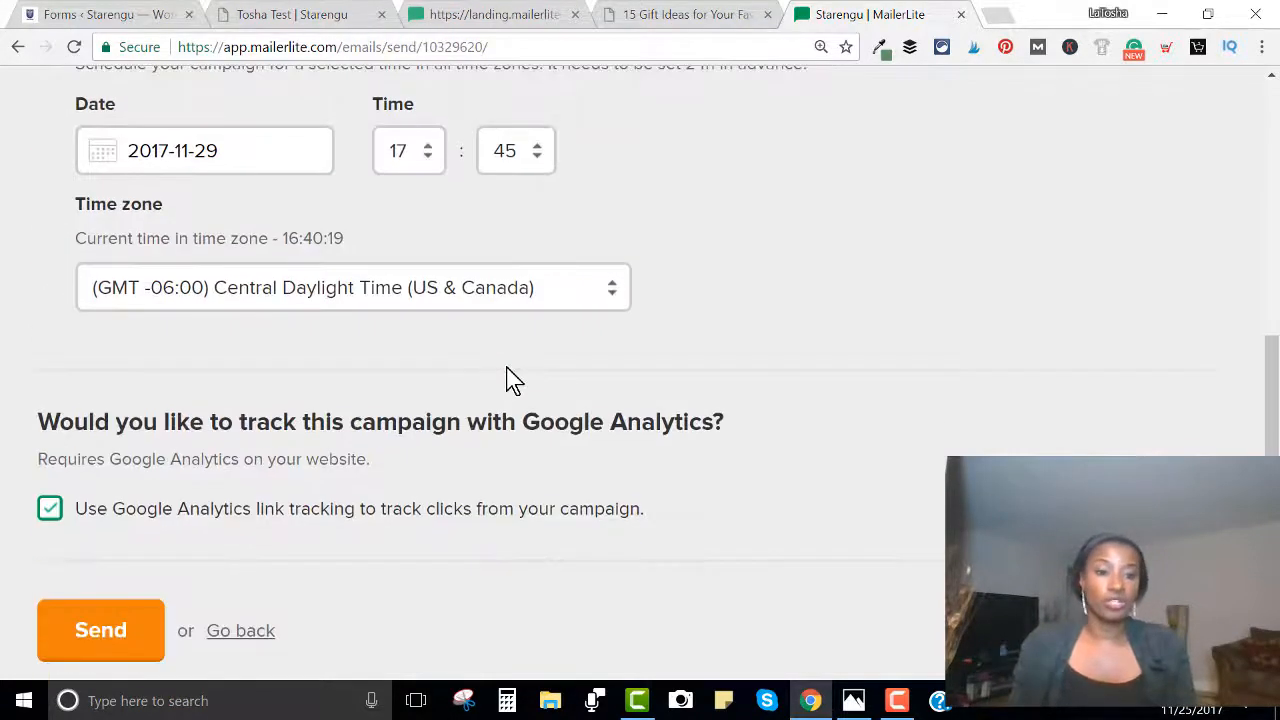
pyautogui.scroll(3, 509, 377)
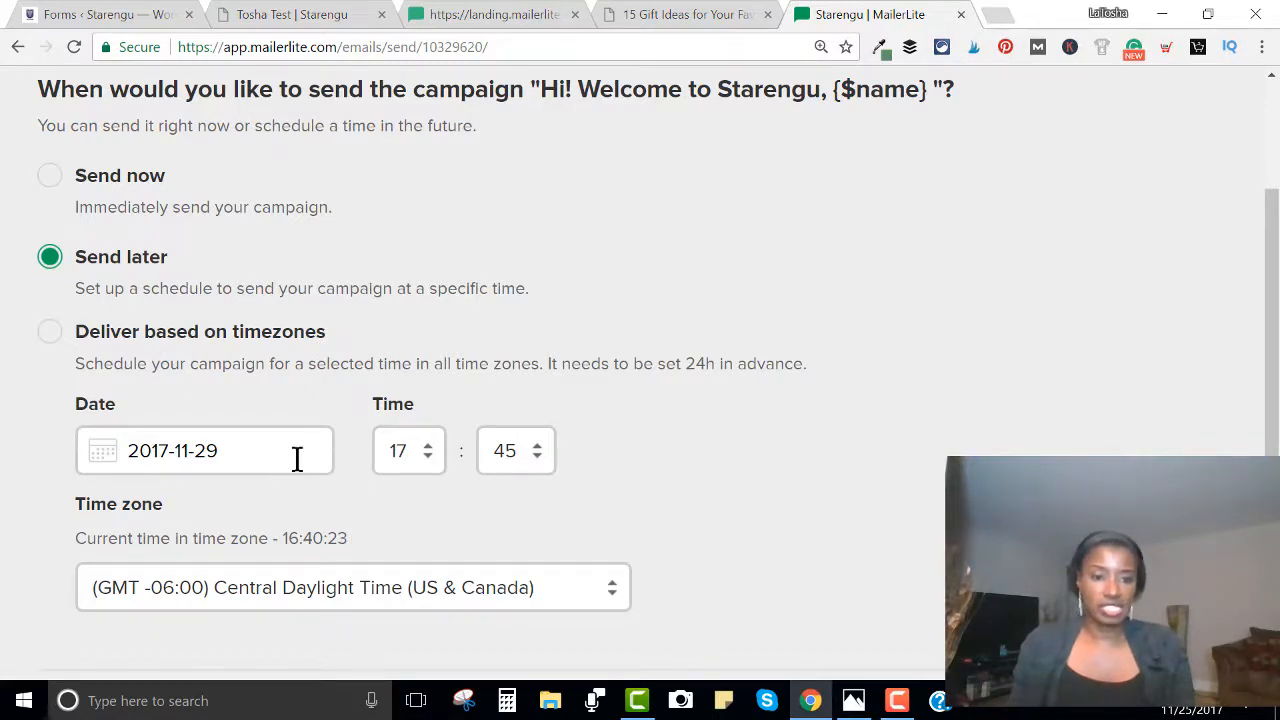
# Step: Set the send time to 11:45 and schedule the campaign
pyautogui.click(408, 466)
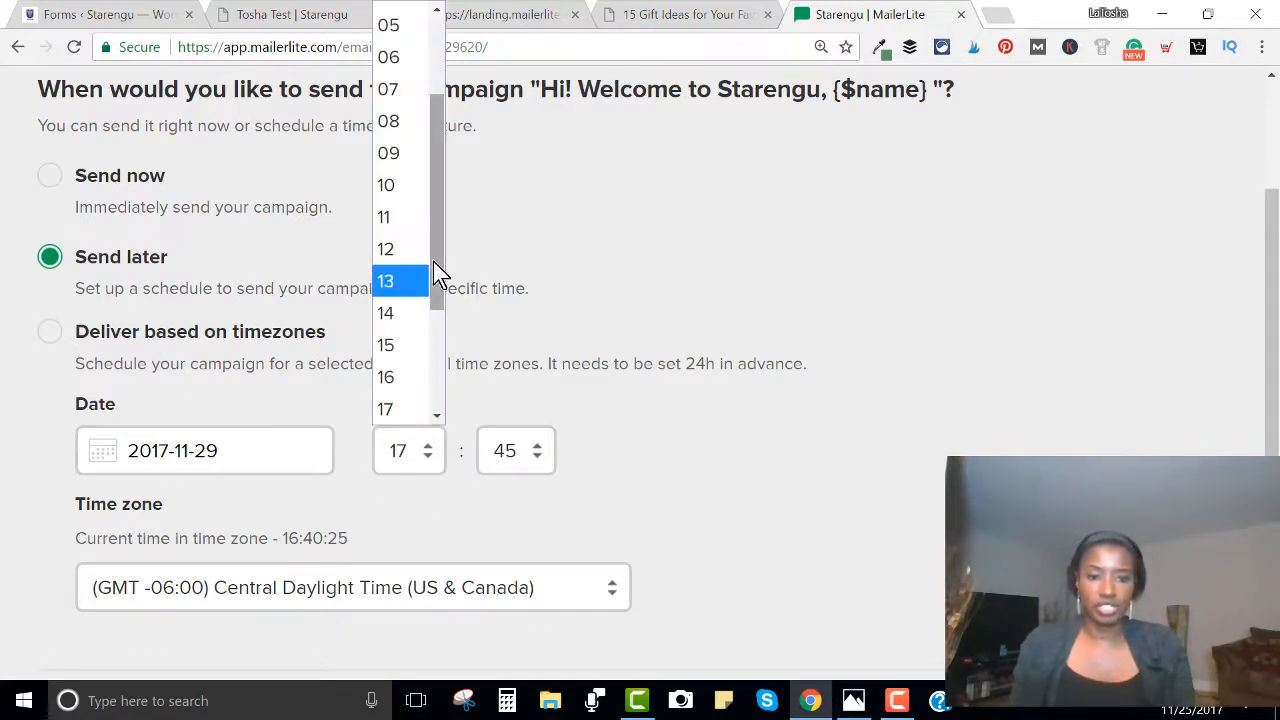
pyautogui.click(404, 217)
pyautogui.scroll(-1, 932, 507)
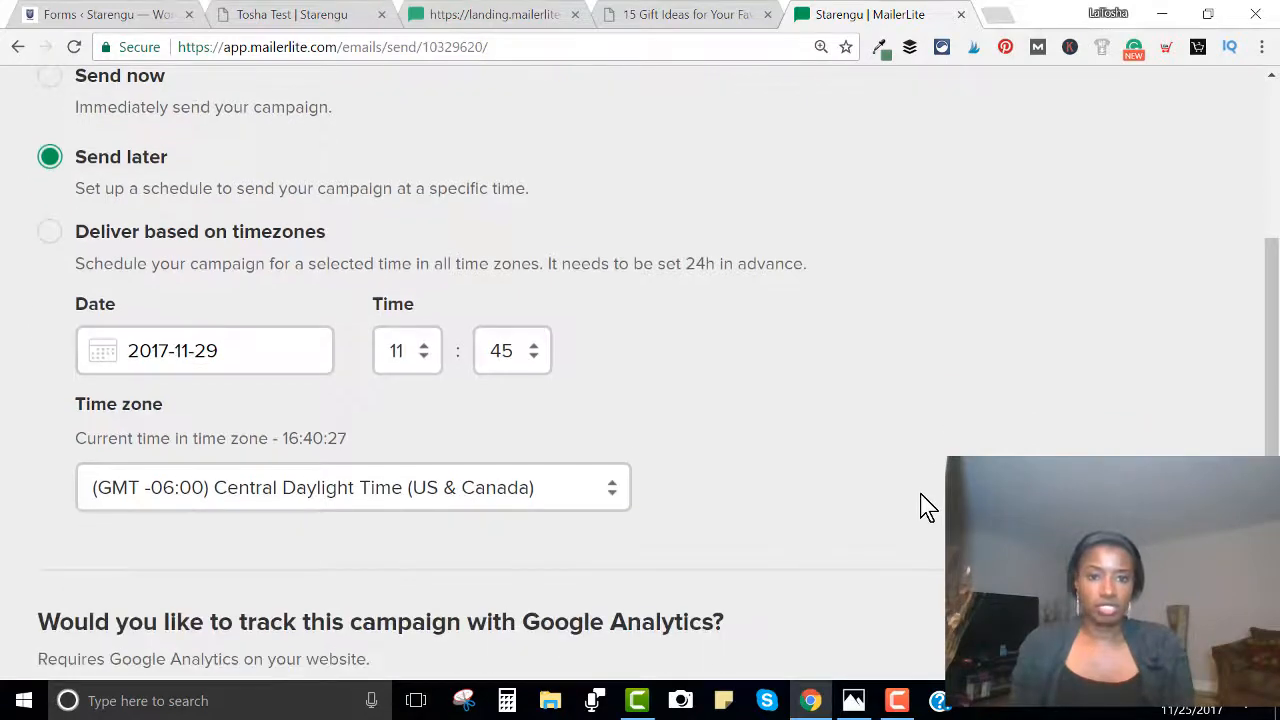
pyautogui.scroll(-3, 922, 507)
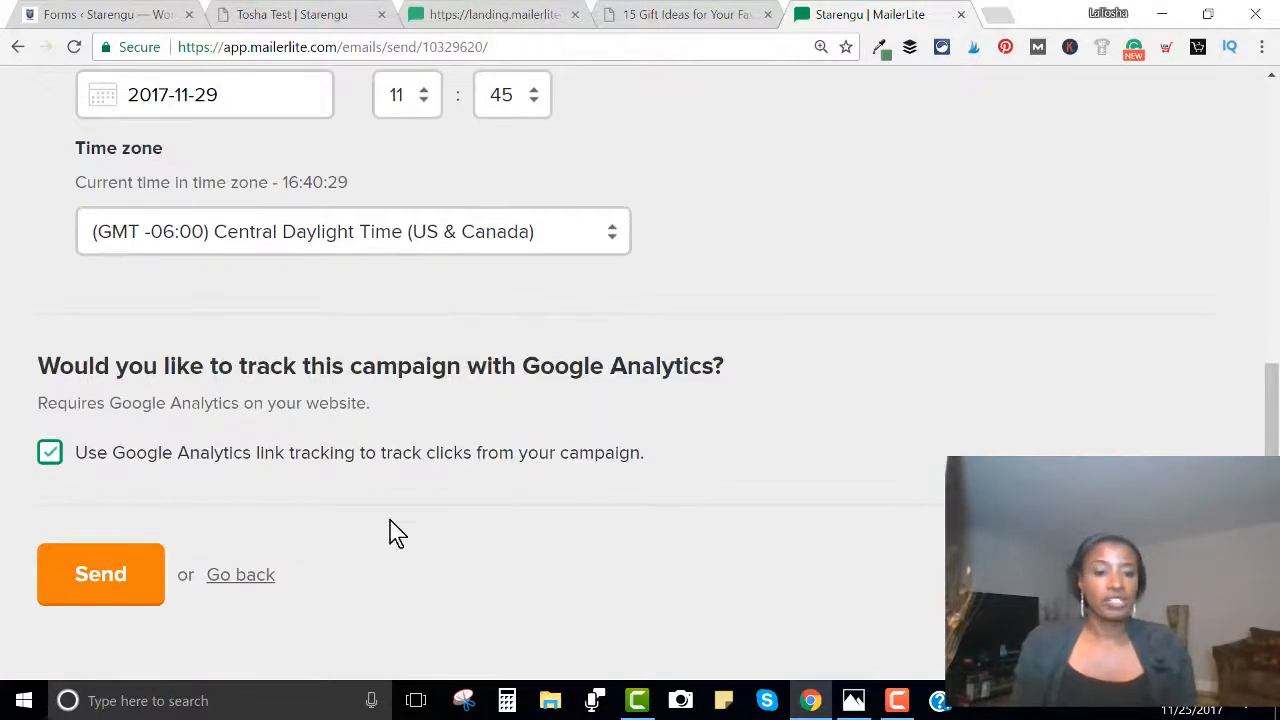
pyautogui.scroll(5, 115, 585)
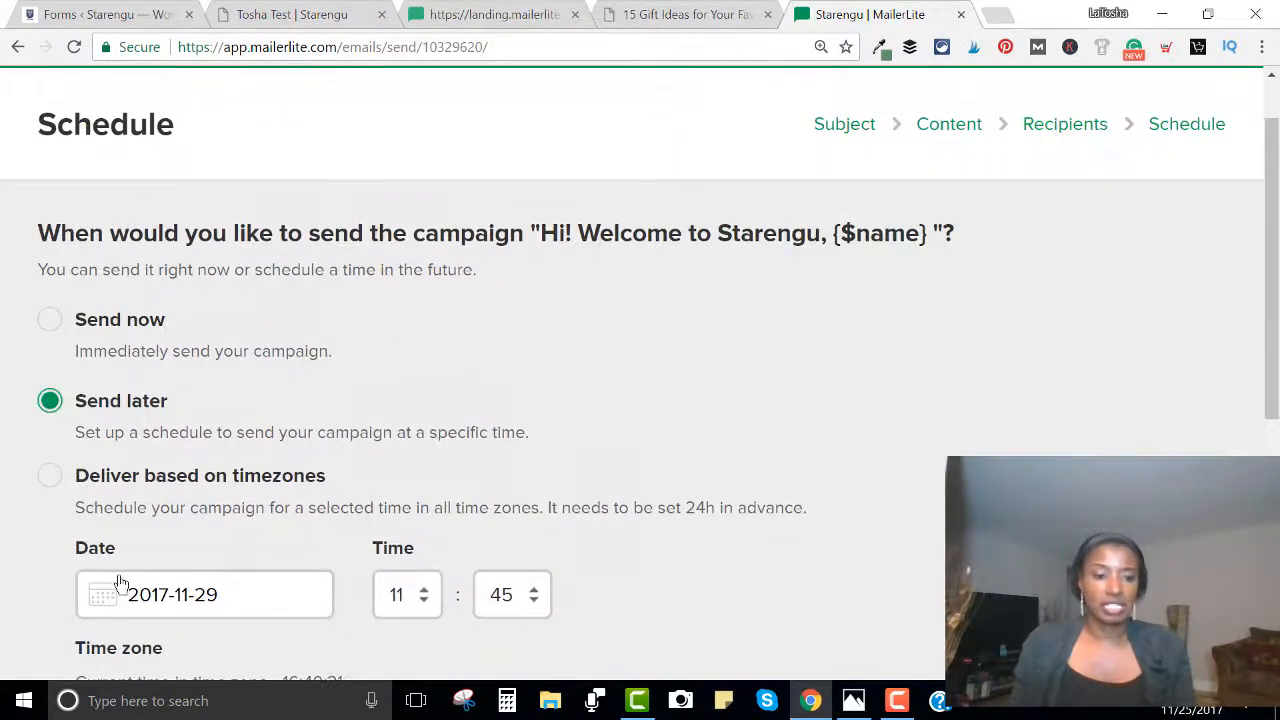
pyautogui.scroll(-5, 118, 580)
pyautogui.click(118, 575)
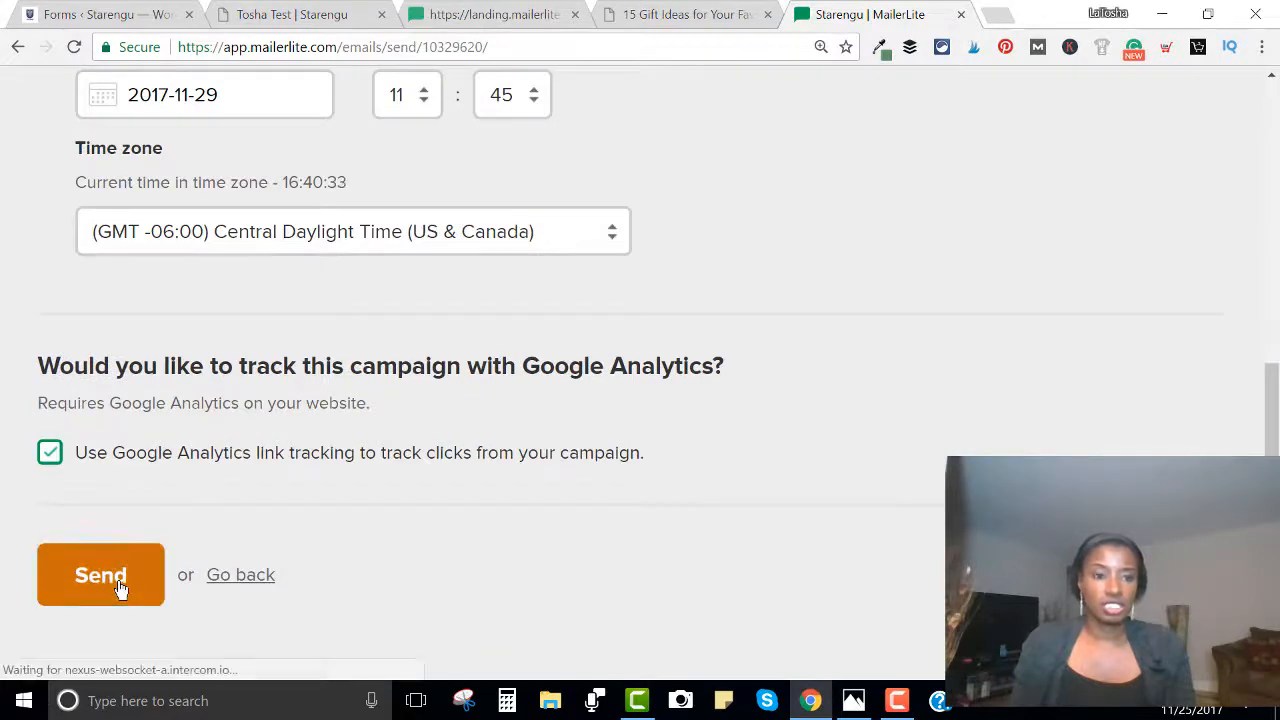
# Step: Open the queued campaign from the Outbox and cancel its scheduled send
pyautogui.scroll(1, 298, 618)
pyautogui.scroll(2, 298, 618)
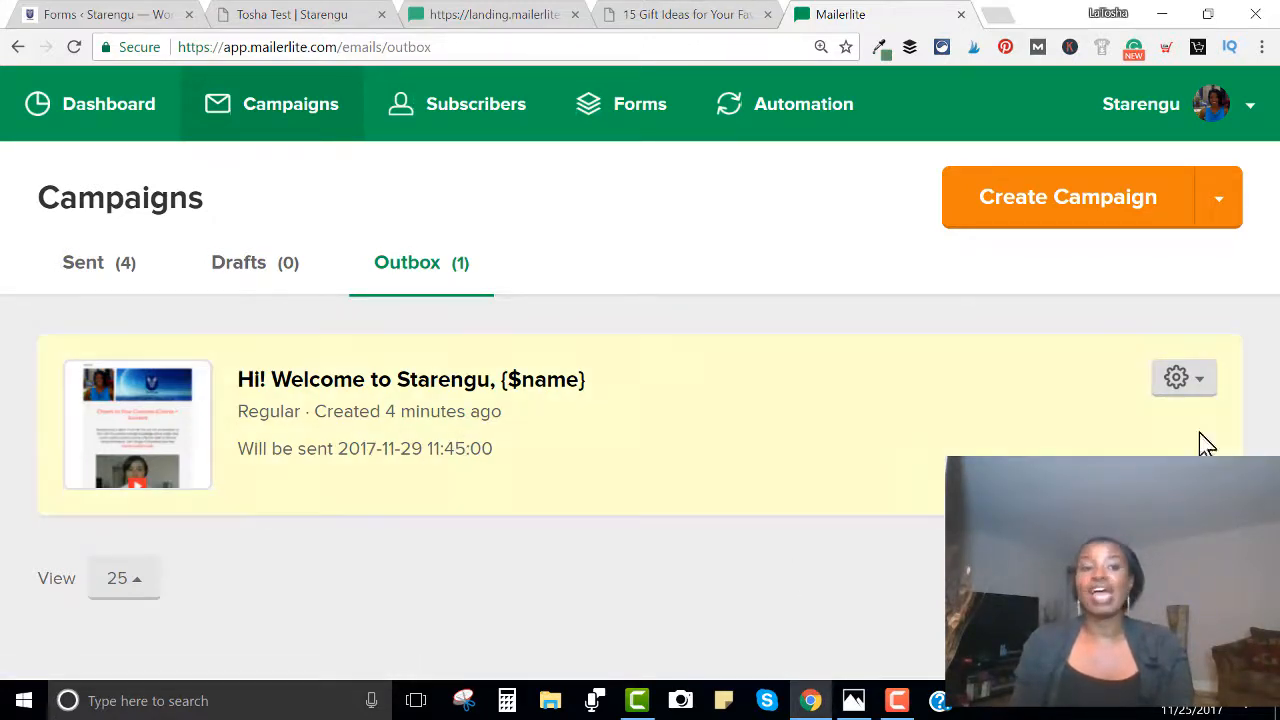
pyautogui.click(1210, 393)
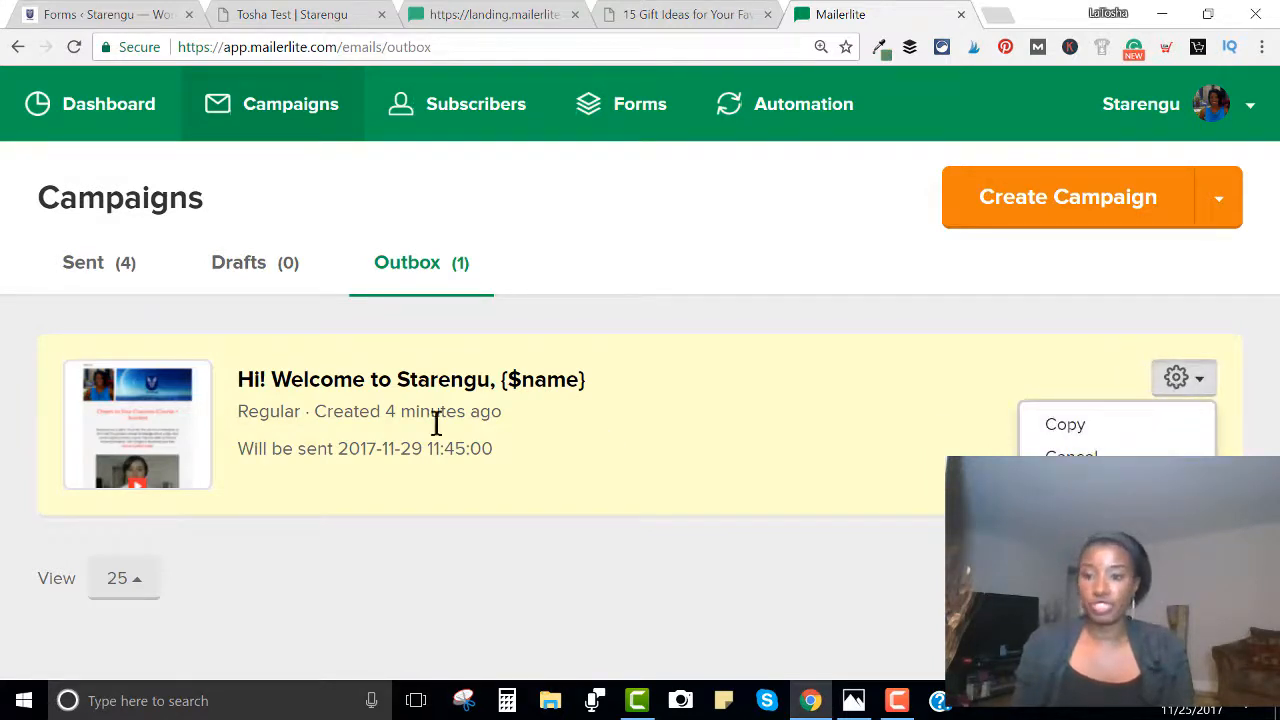
pyautogui.click(421, 392)
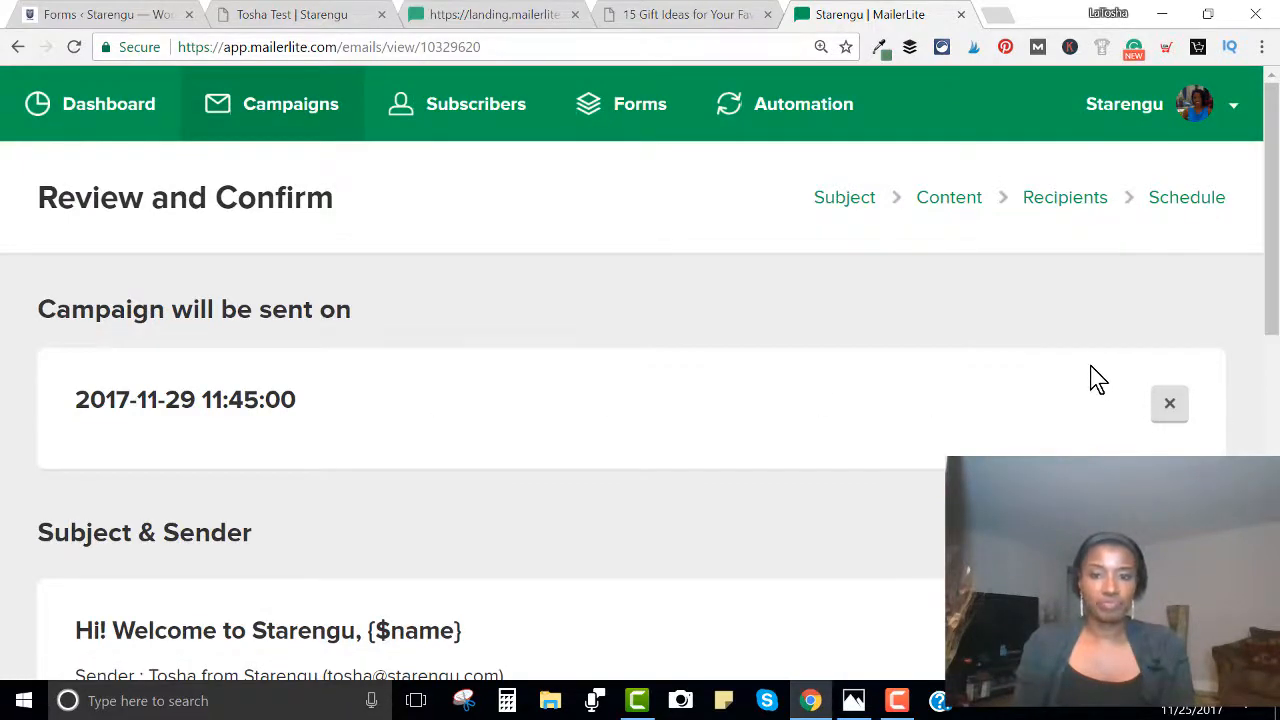
pyautogui.scroll(-6, 1095, 378)
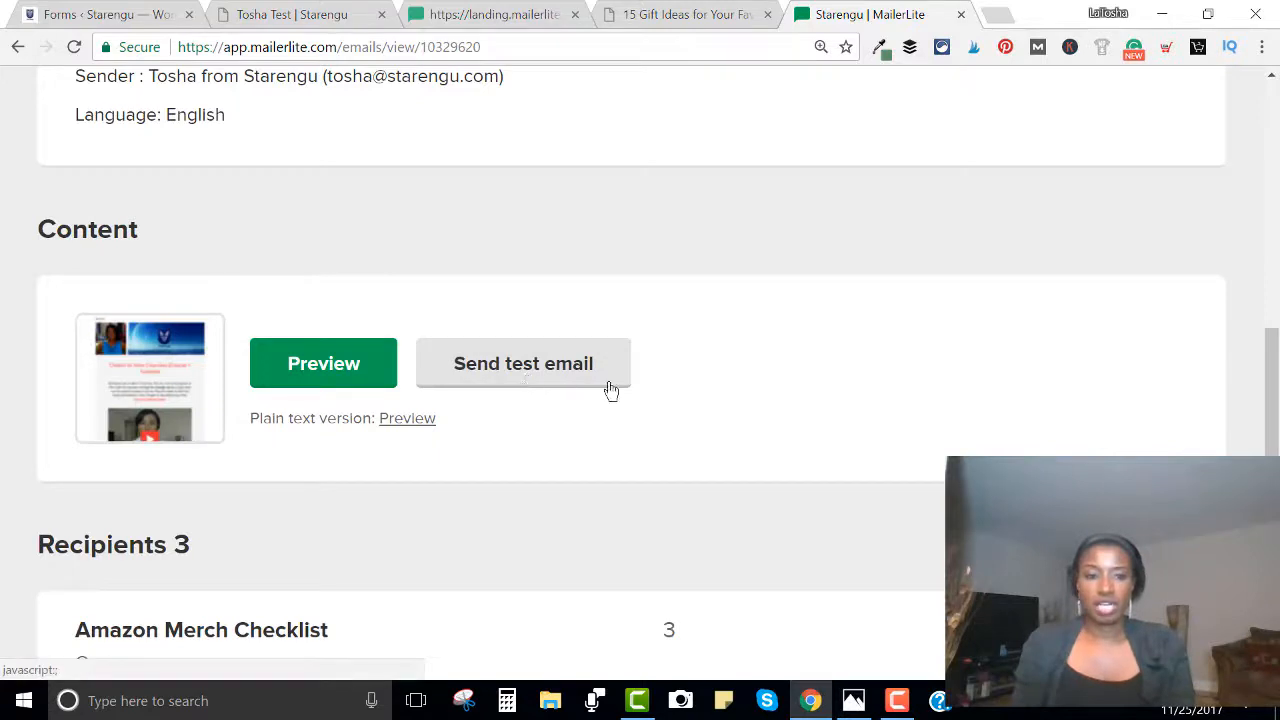
pyautogui.scroll(4, 1009, 366)
pyautogui.click(1175, 215)
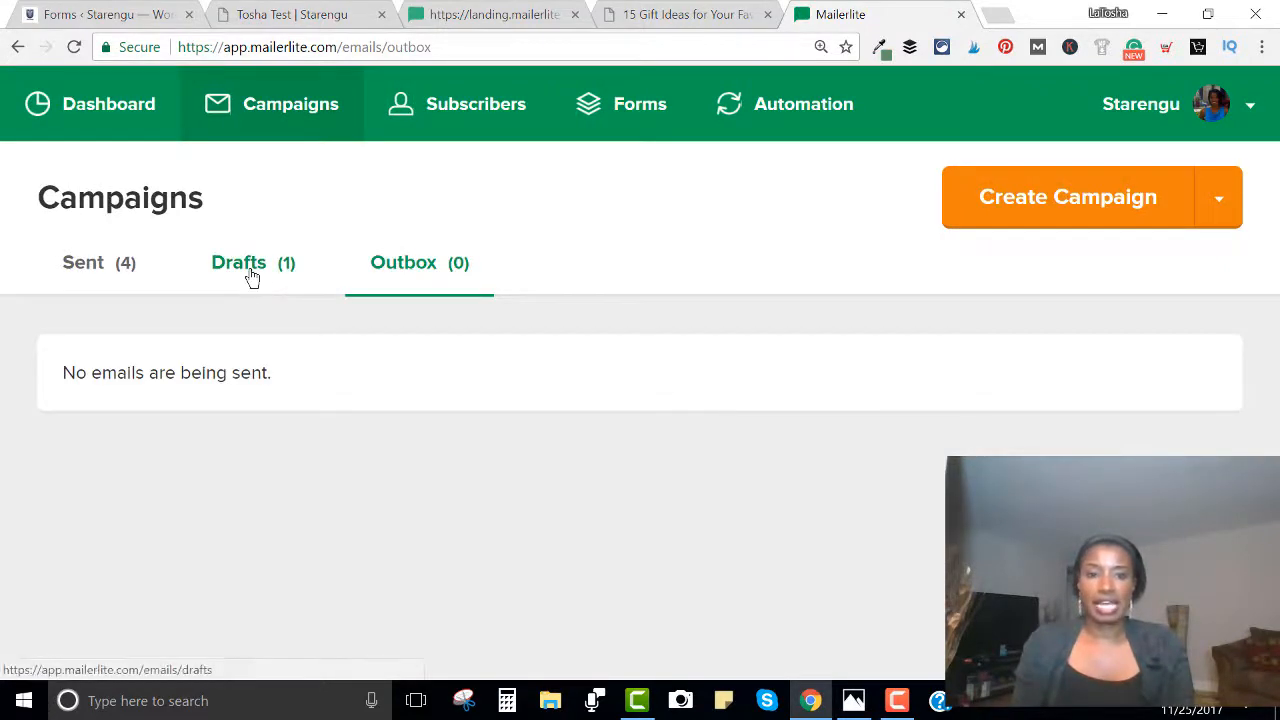
# Step: Reopen the welcome draft from Drafts, advance to Review and Confirm, then go back to groups
pyautogui.click(251, 277)
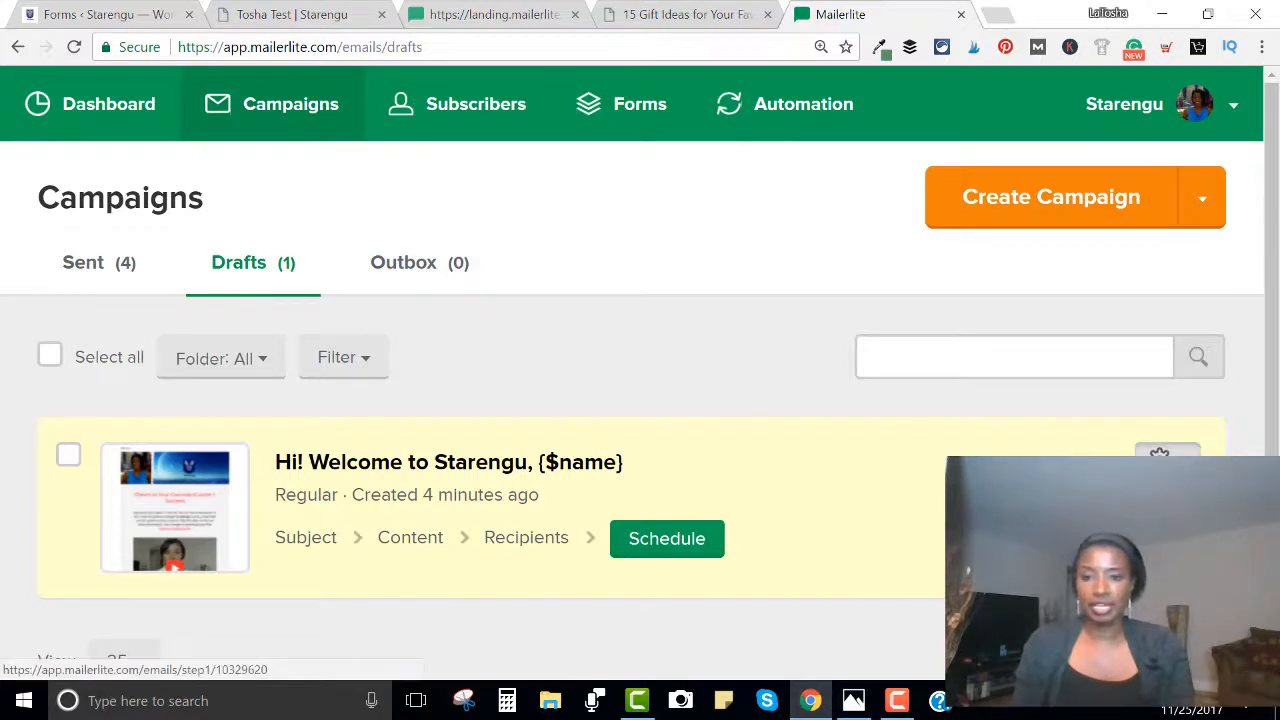
pyautogui.click(500, 463)
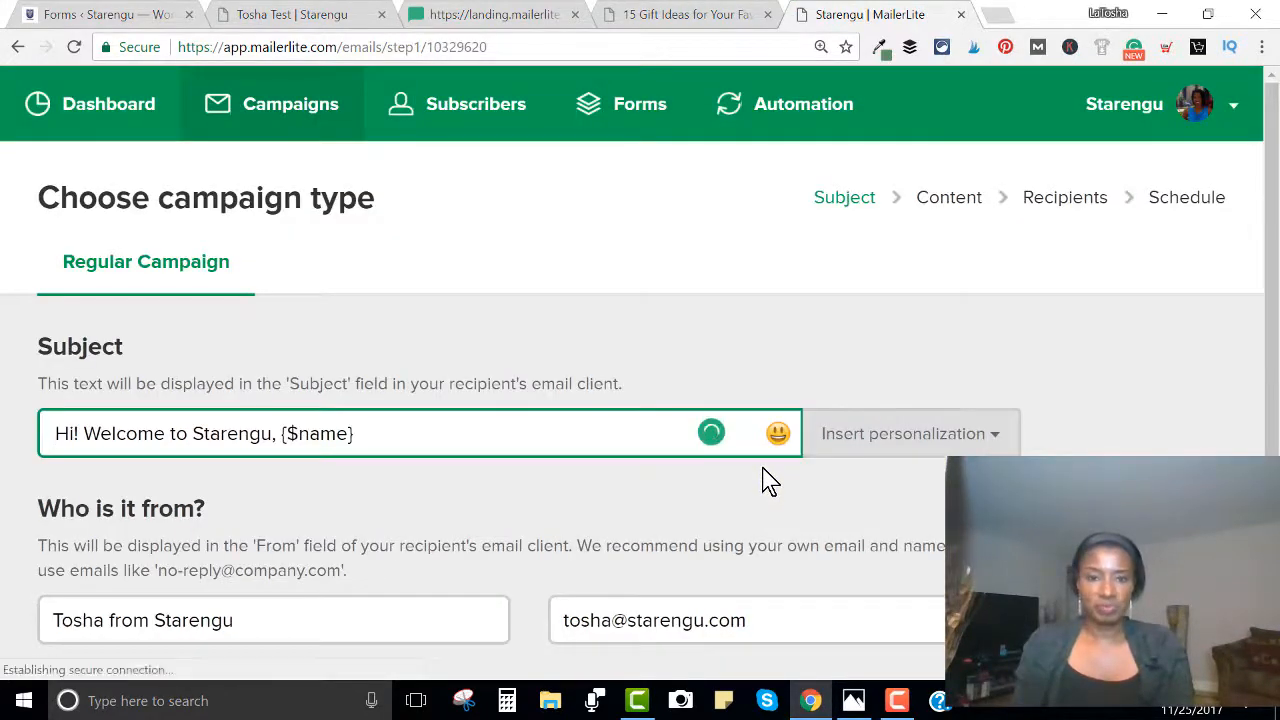
pyautogui.scroll(-3, 903, 257)
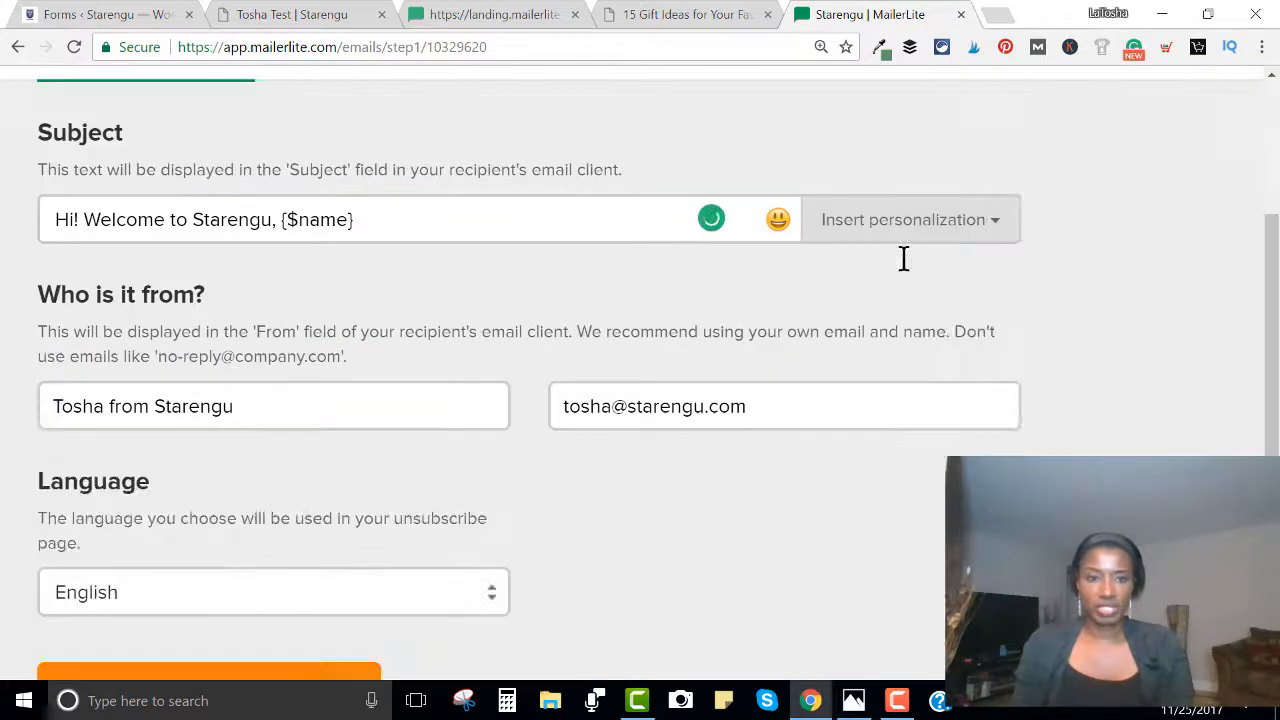
pyautogui.click(158, 592)
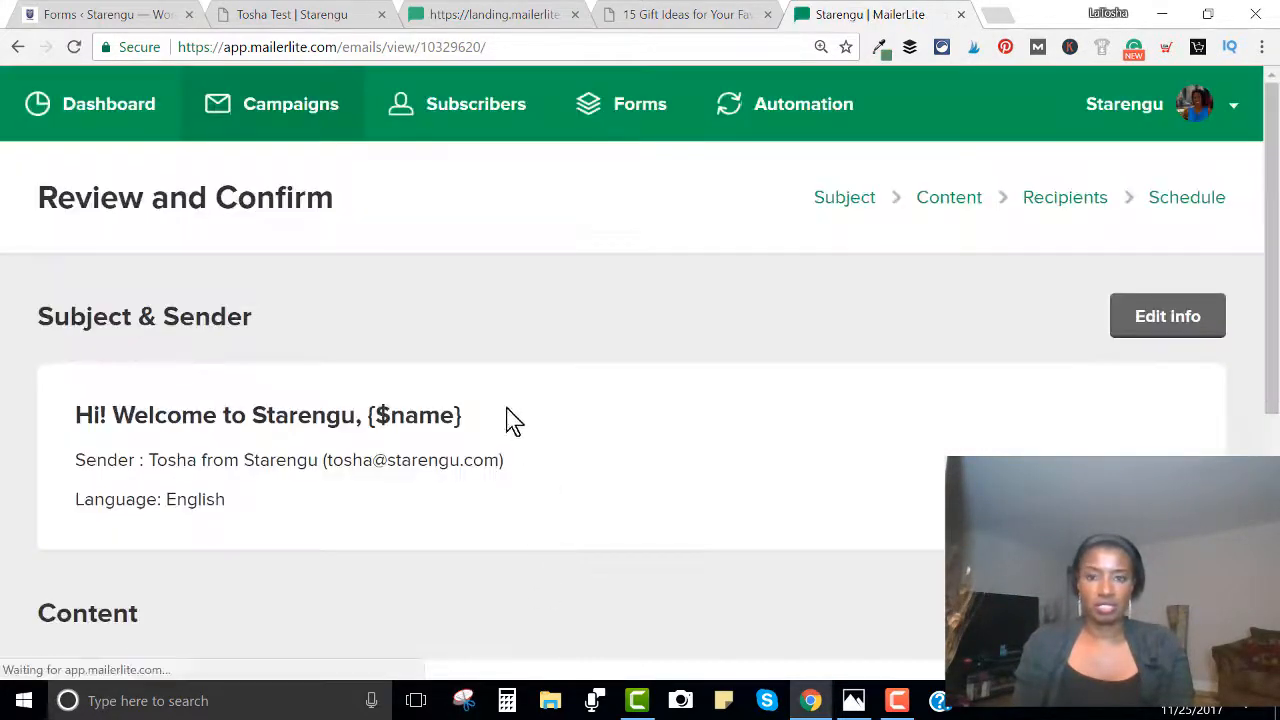
pyautogui.scroll(-3, 751, 509)
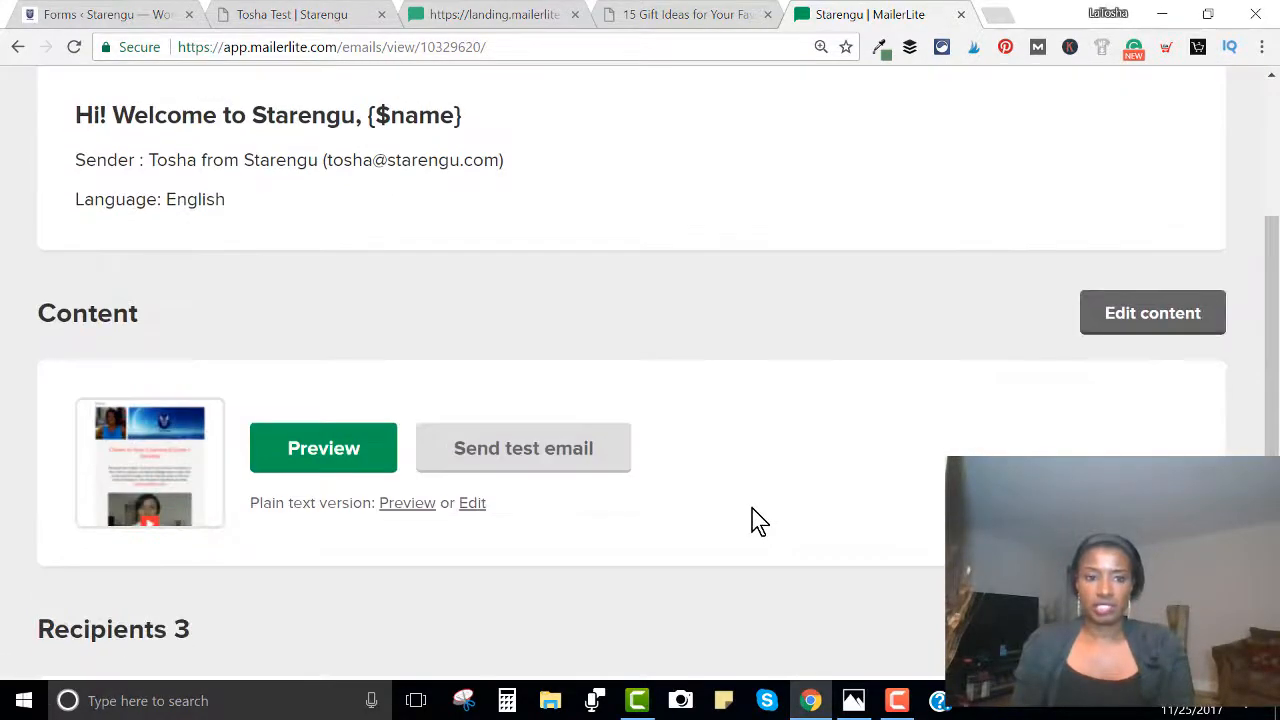
pyautogui.scroll(-4, 751, 521)
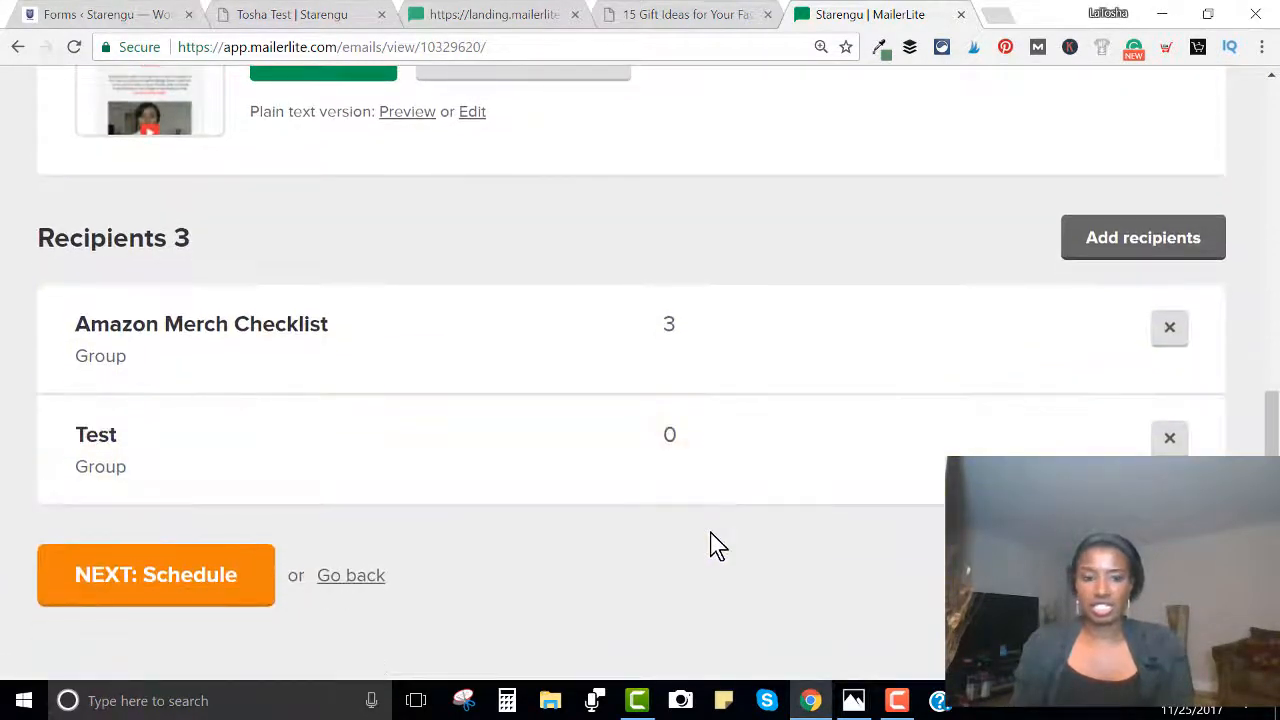
pyautogui.scroll(7, 1057, 171)
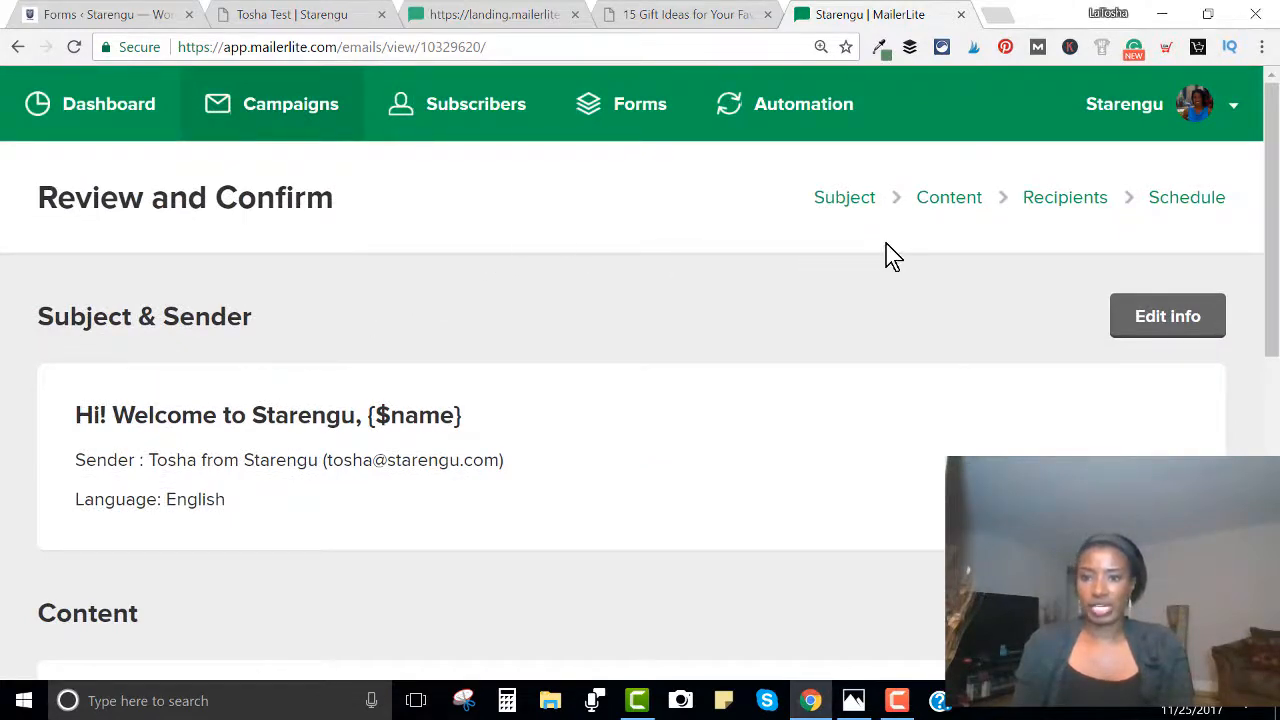
pyautogui.scroll(-5, 650, 430)
pyautogui.scroll(-2, 650, 430)
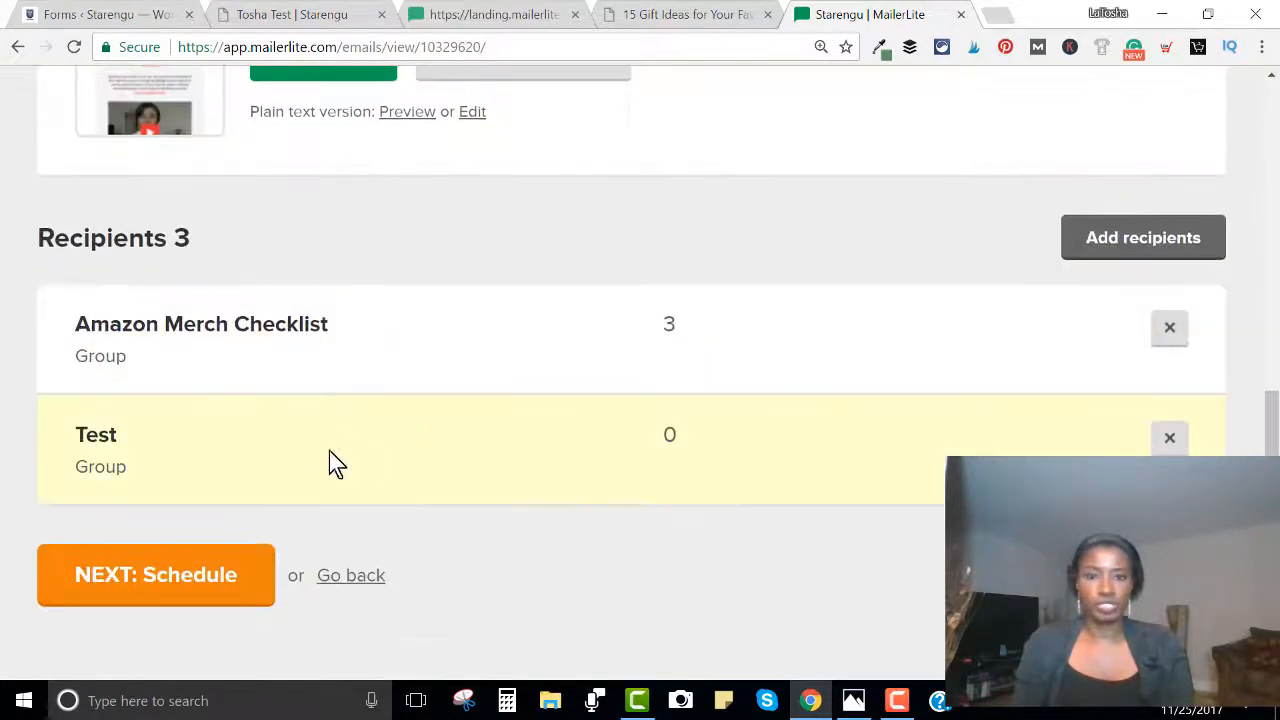
pyautogui.click(360, 577)
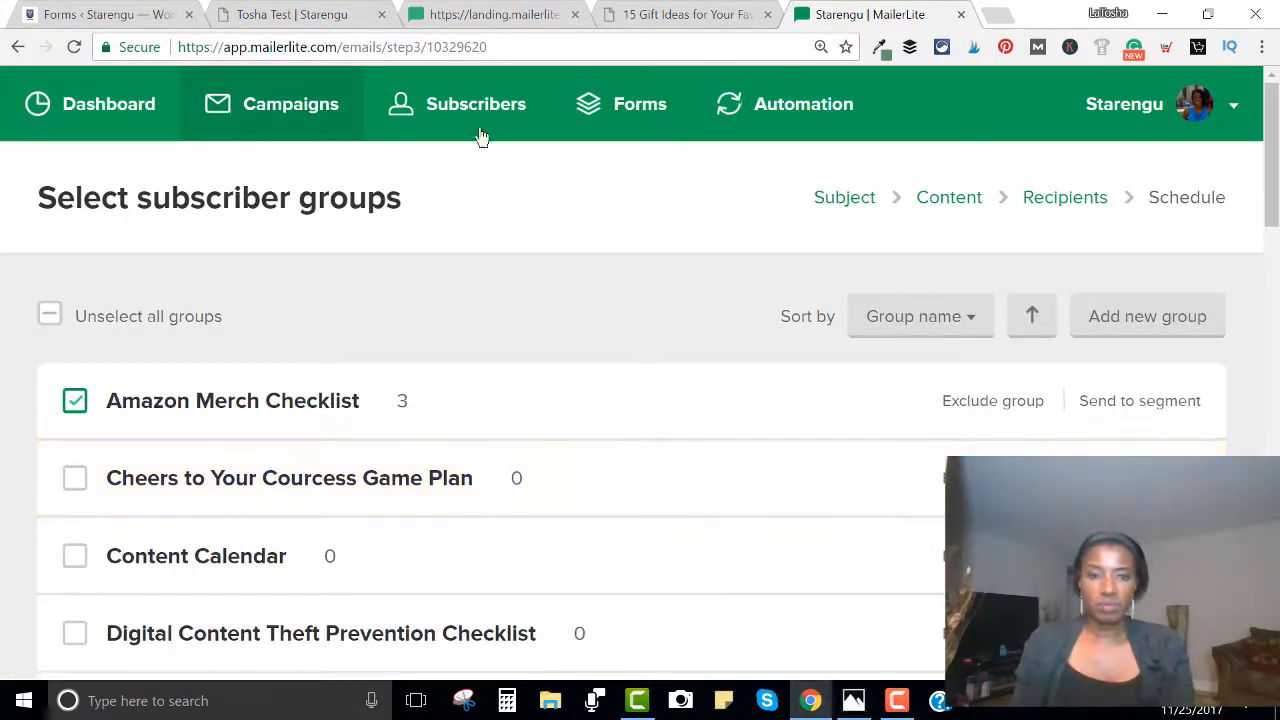
# Step: Create a new campaign and set its type to A/B Split testing the email subject
pyautogui.click(281, 107)
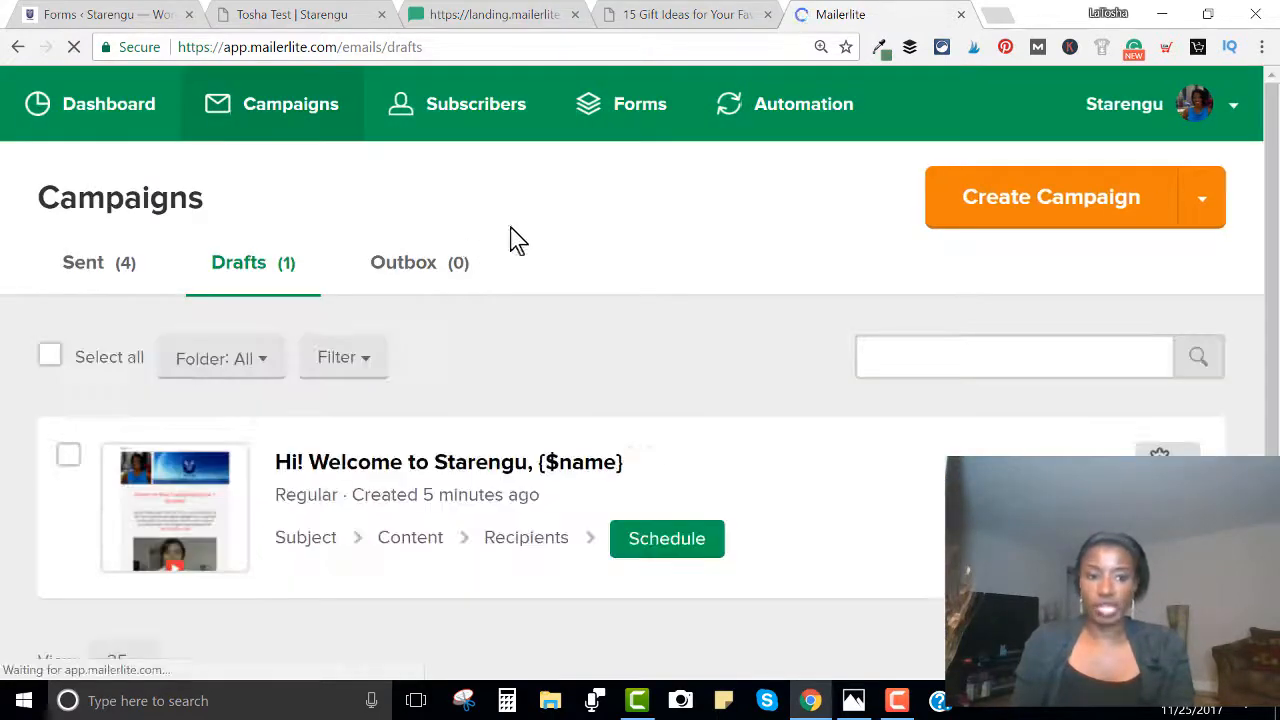
pyautogui.click(957, 214)
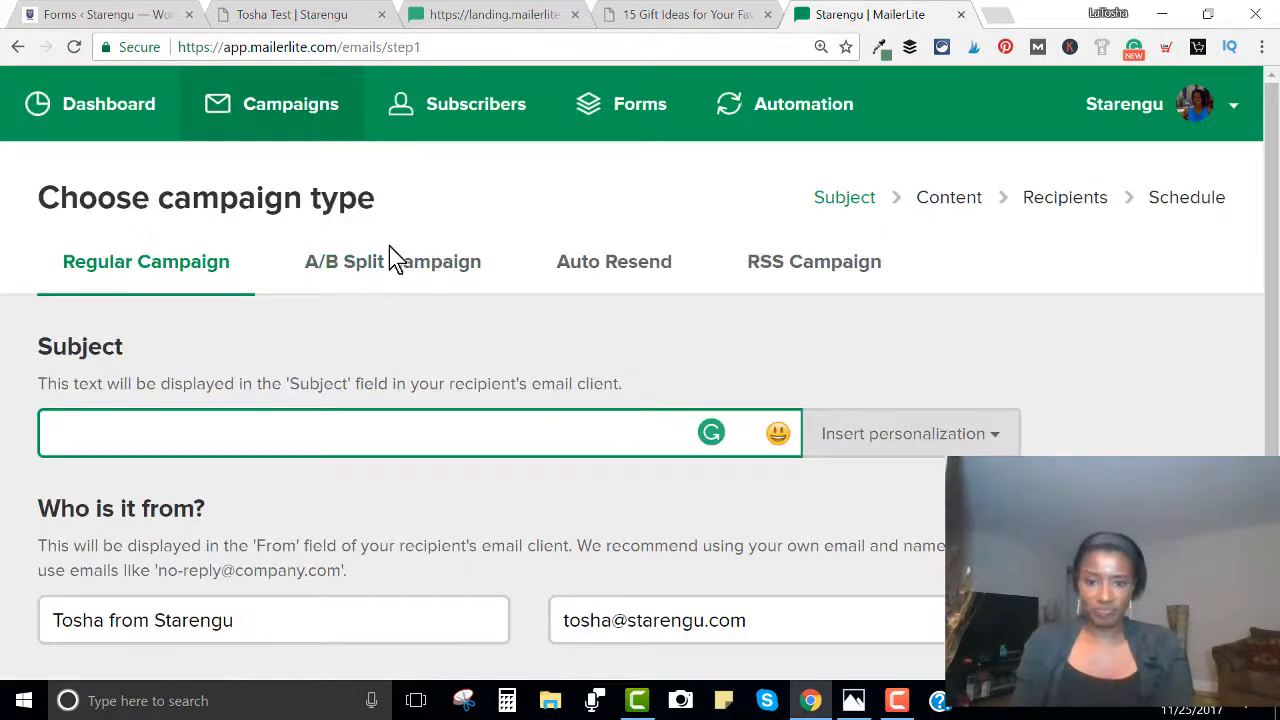
pyautogui.click(390, 264)
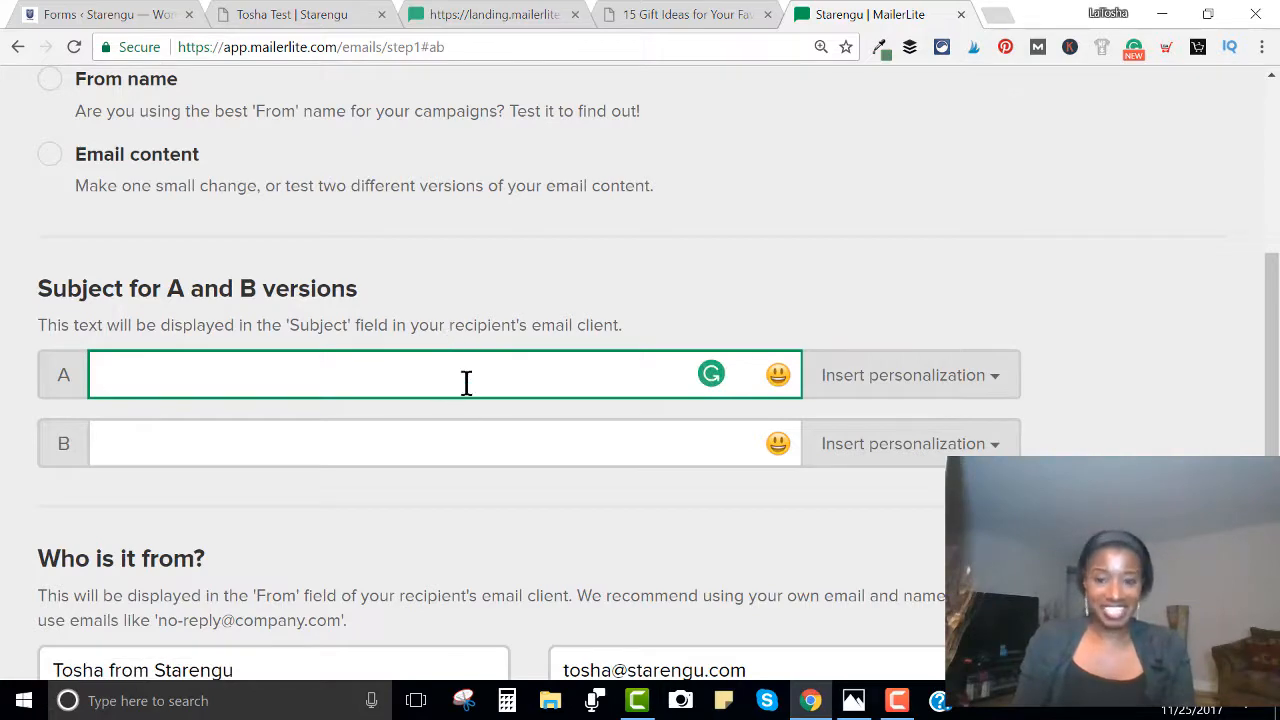
pyautogui.scroll(2, 306, 380)
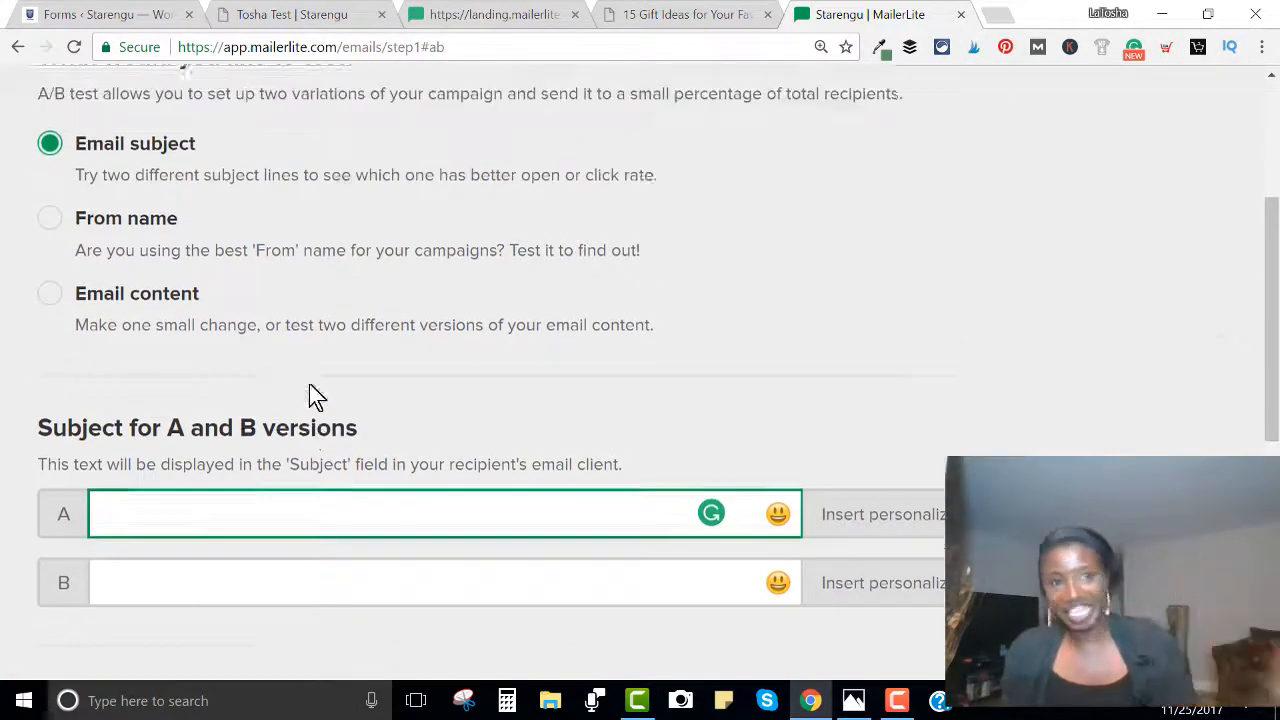
pyautogui.scroll(2, 309, 385)
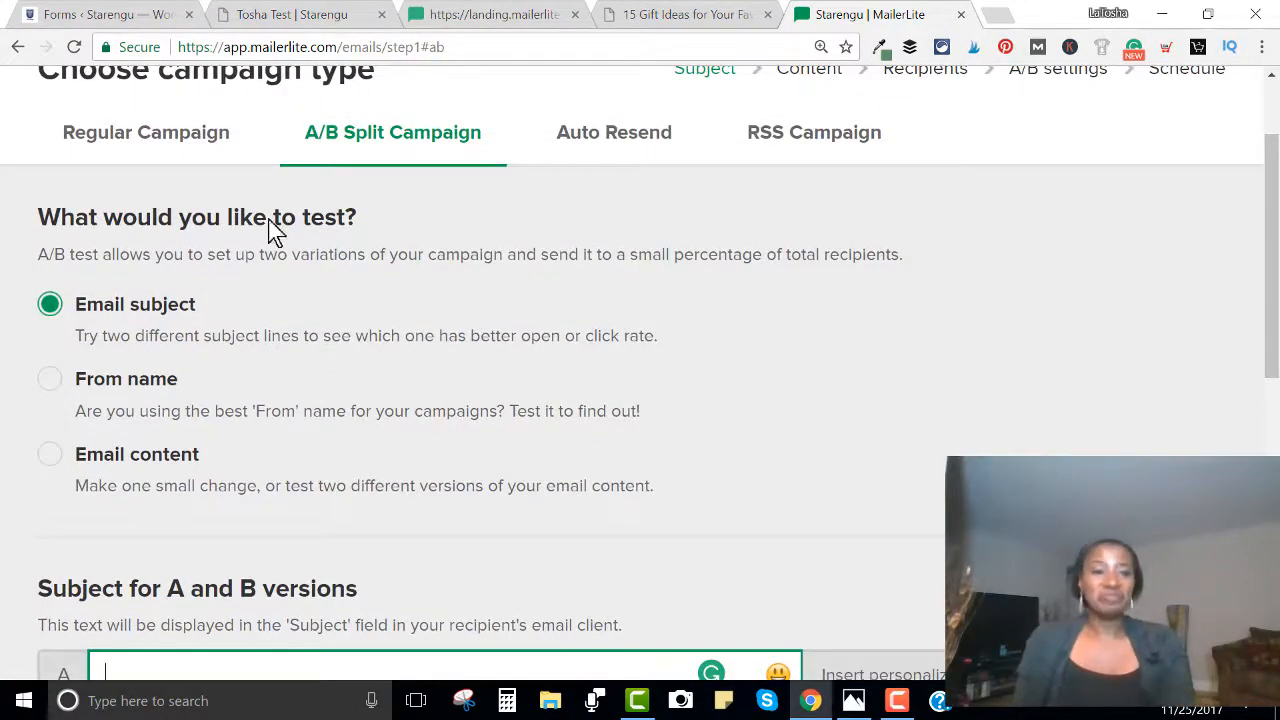
pyautogui.click(217, 150)
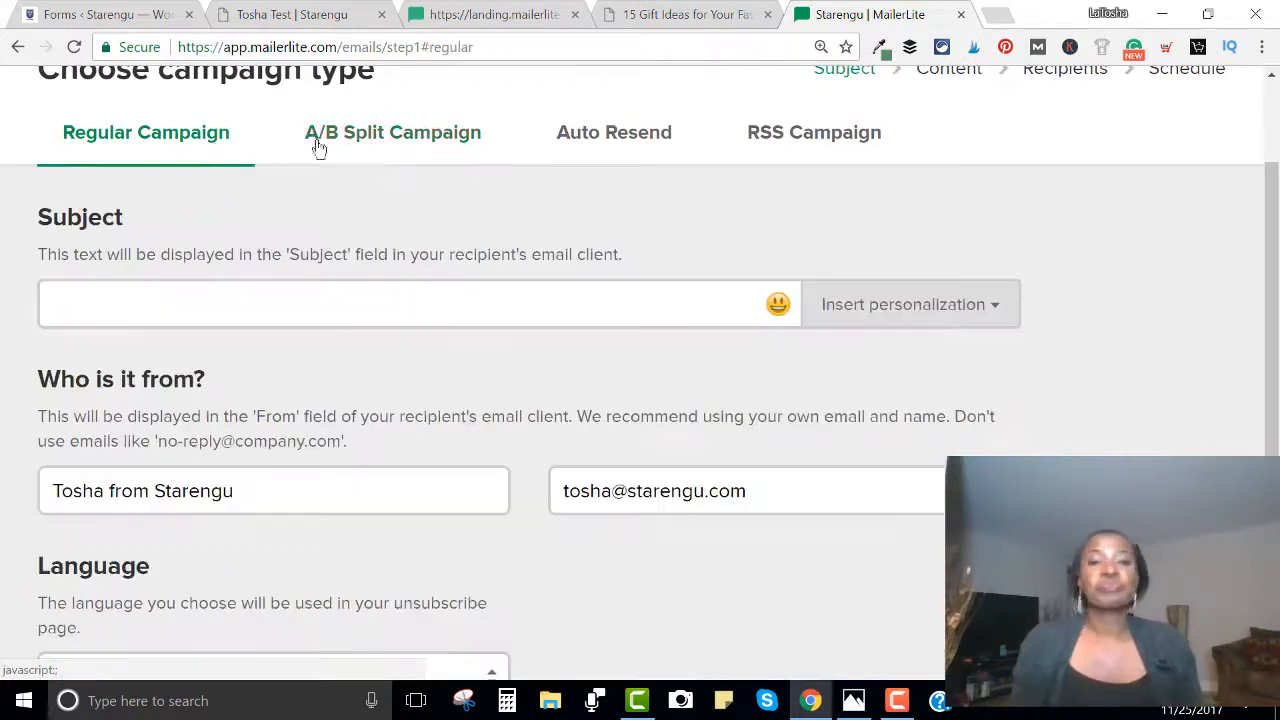
pyautogui.click(380, 150)
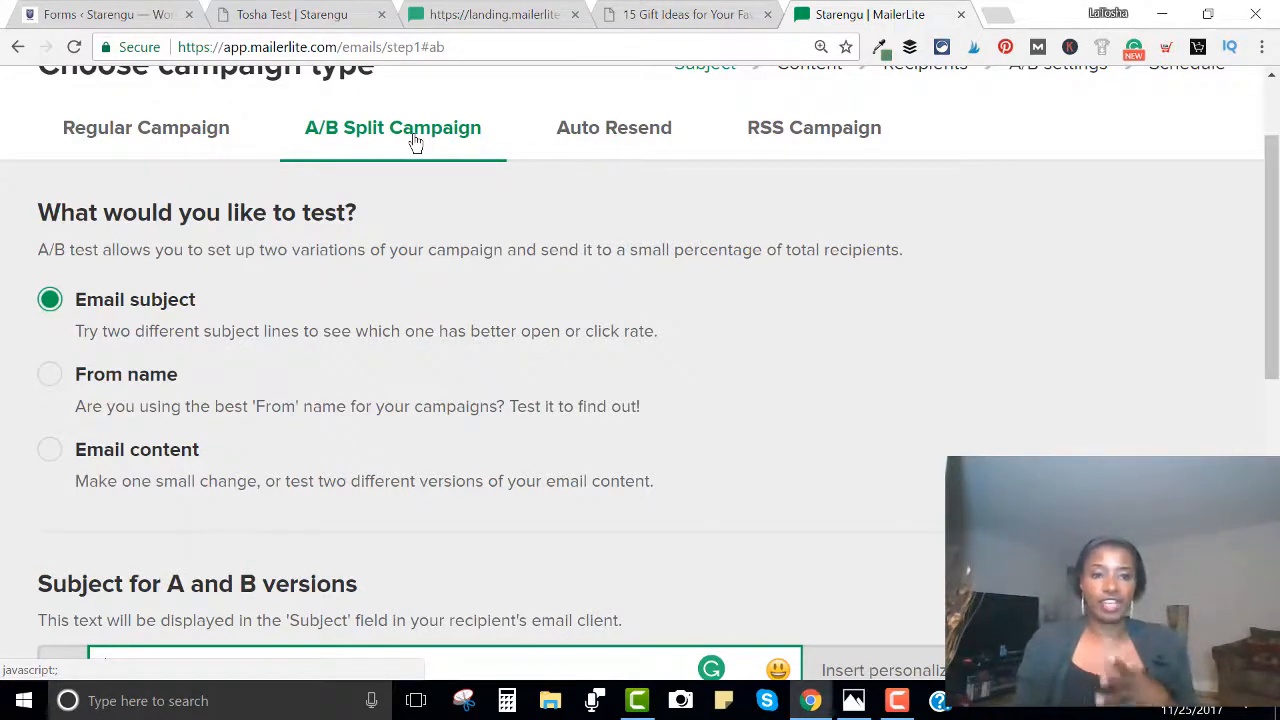
pyautogui.scroll(-1, 409, 133)
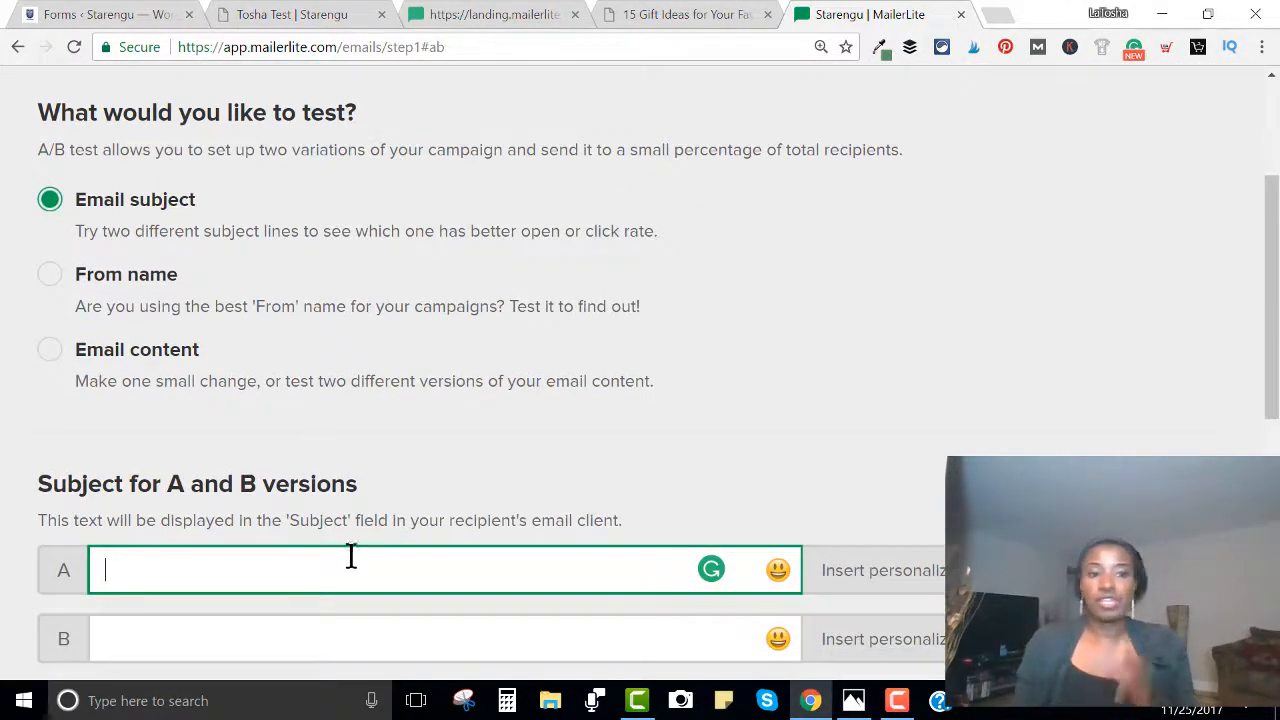
pyautogui.scroll(-1, 476, 558)
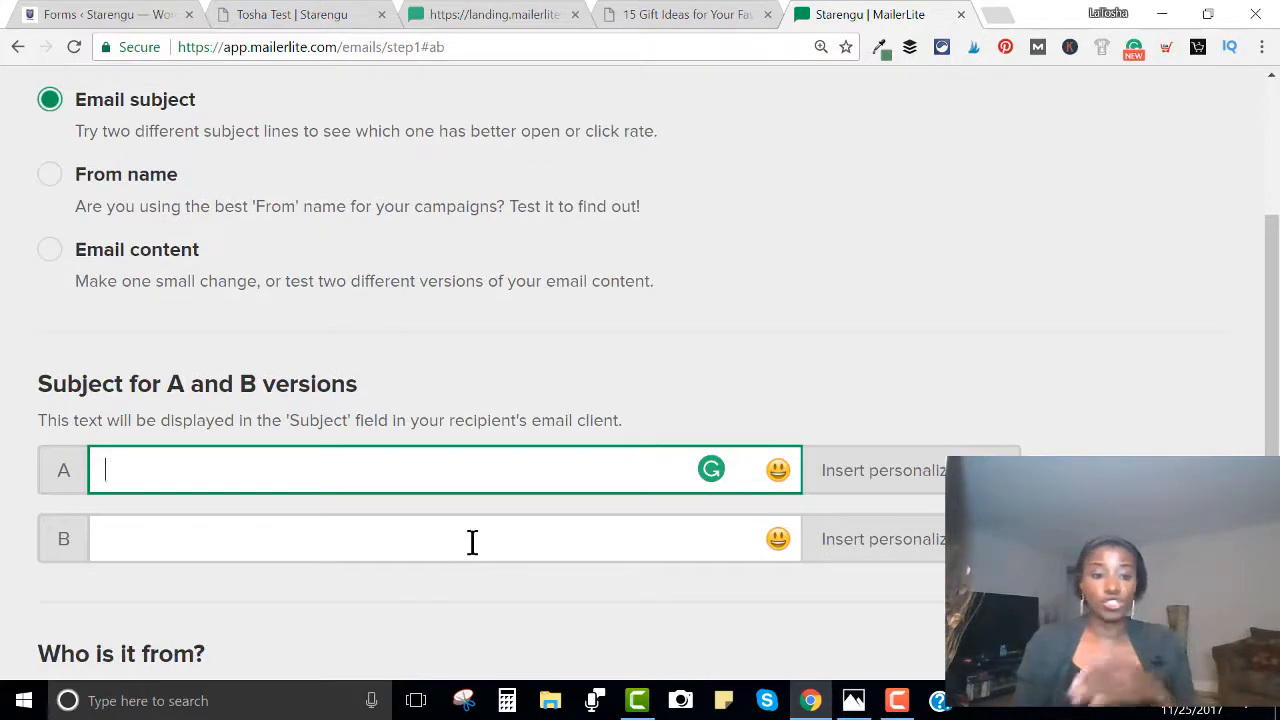
pyautogui.scroll(-3, 471, 540)
pyautogui.scroll(-2, 400, 450)
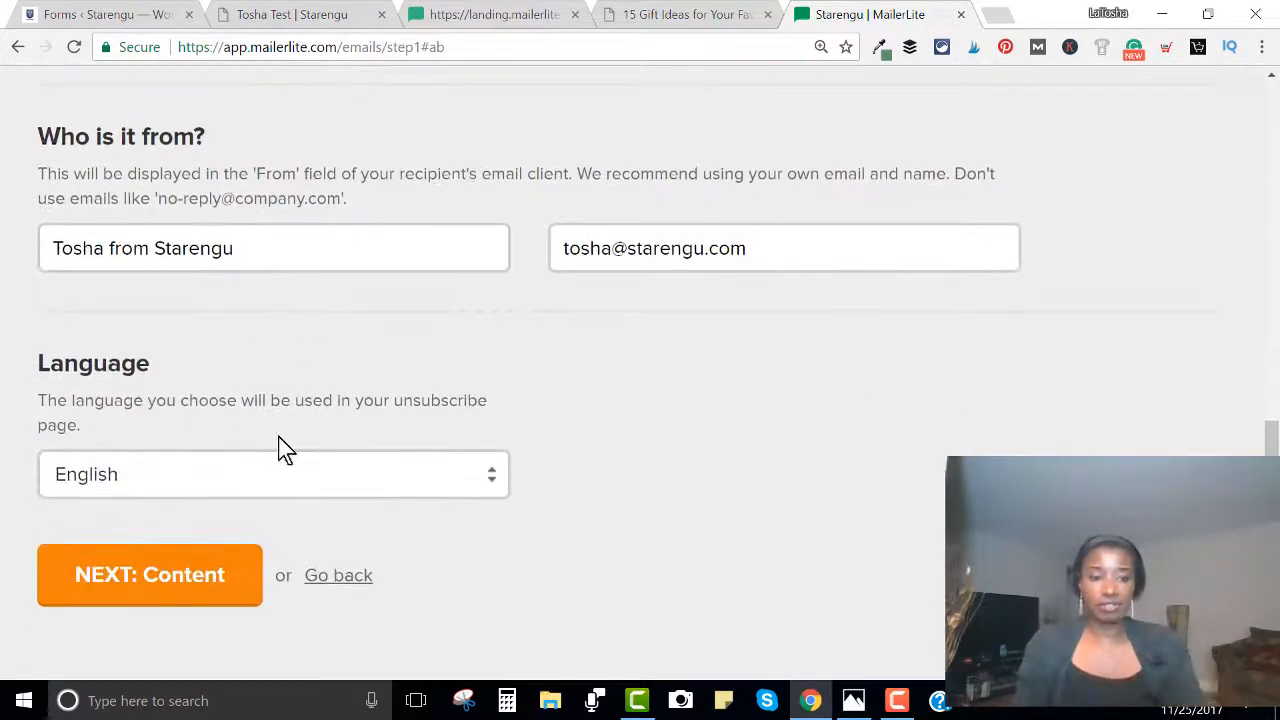
pyautogui.scroll(-1, 205, 620)
pyautogui.scroll(8, 205, 630)
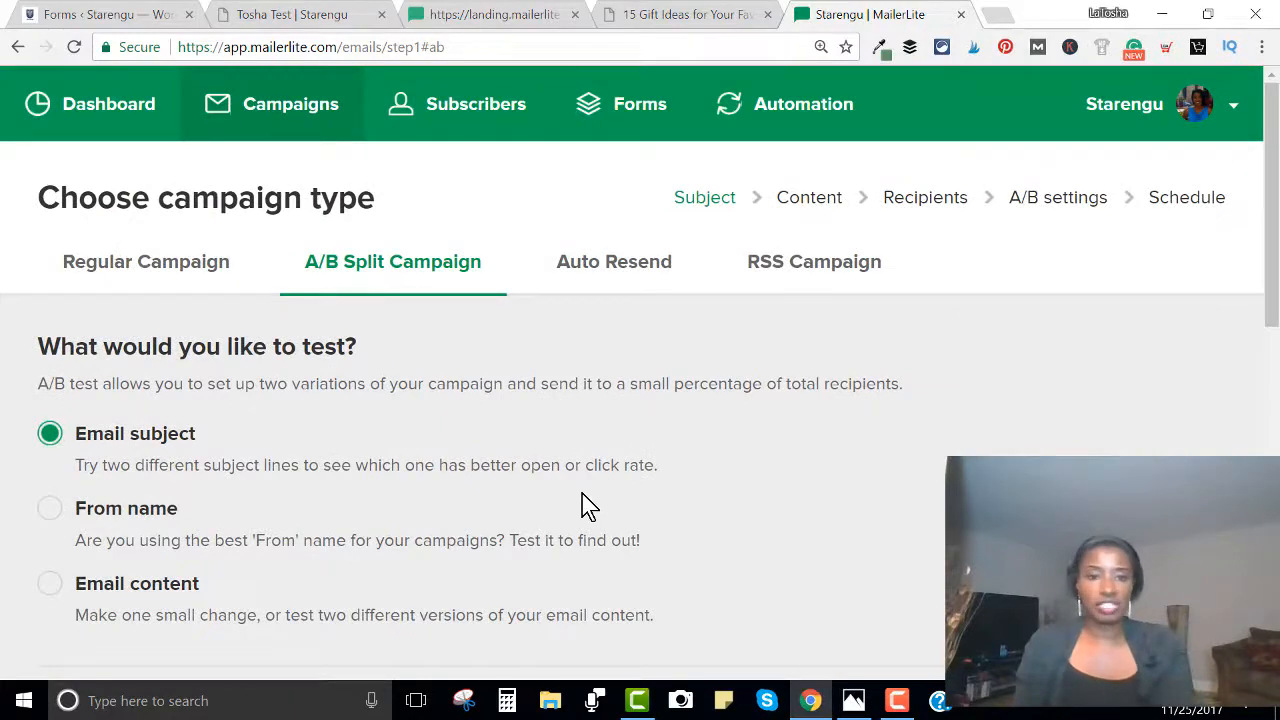
# Step: Enter the A/B subject lines 'Welcome' for version A and 'Hi!' for version B
pyautogui.scroll(-4, 582, 495)
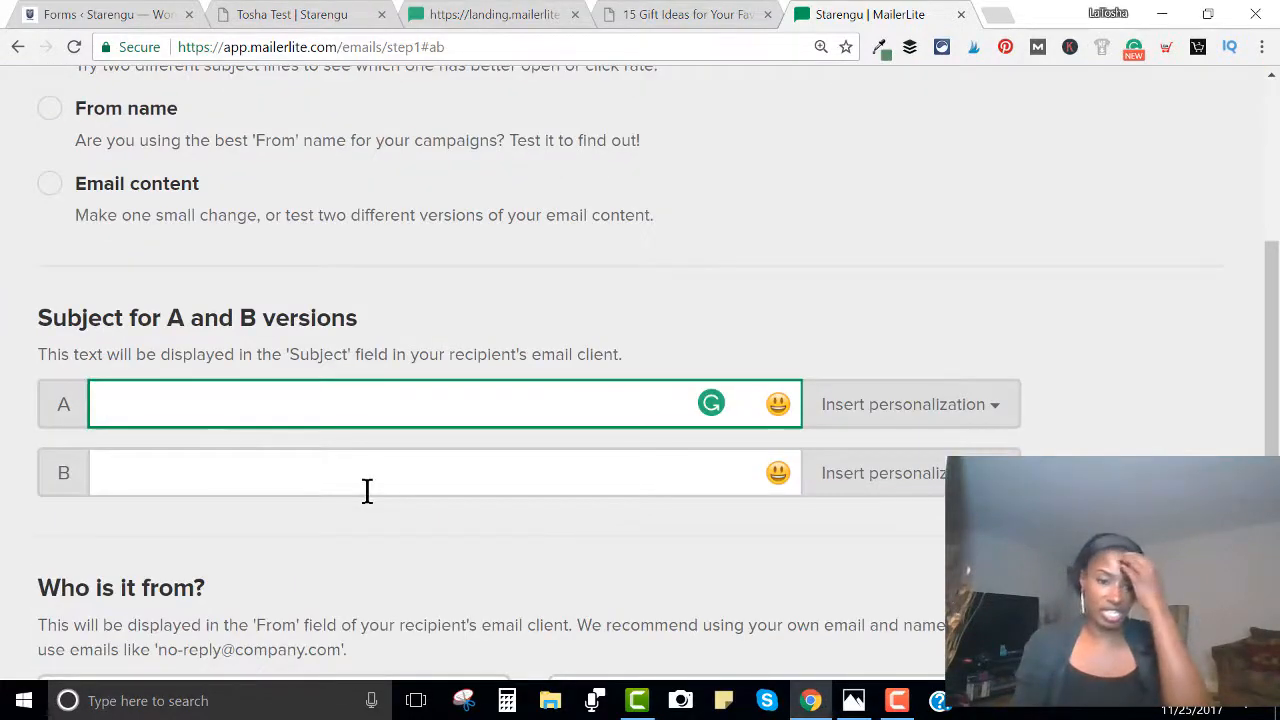
pyautogui.write('Welcome')
pyautogui.press('Tab')
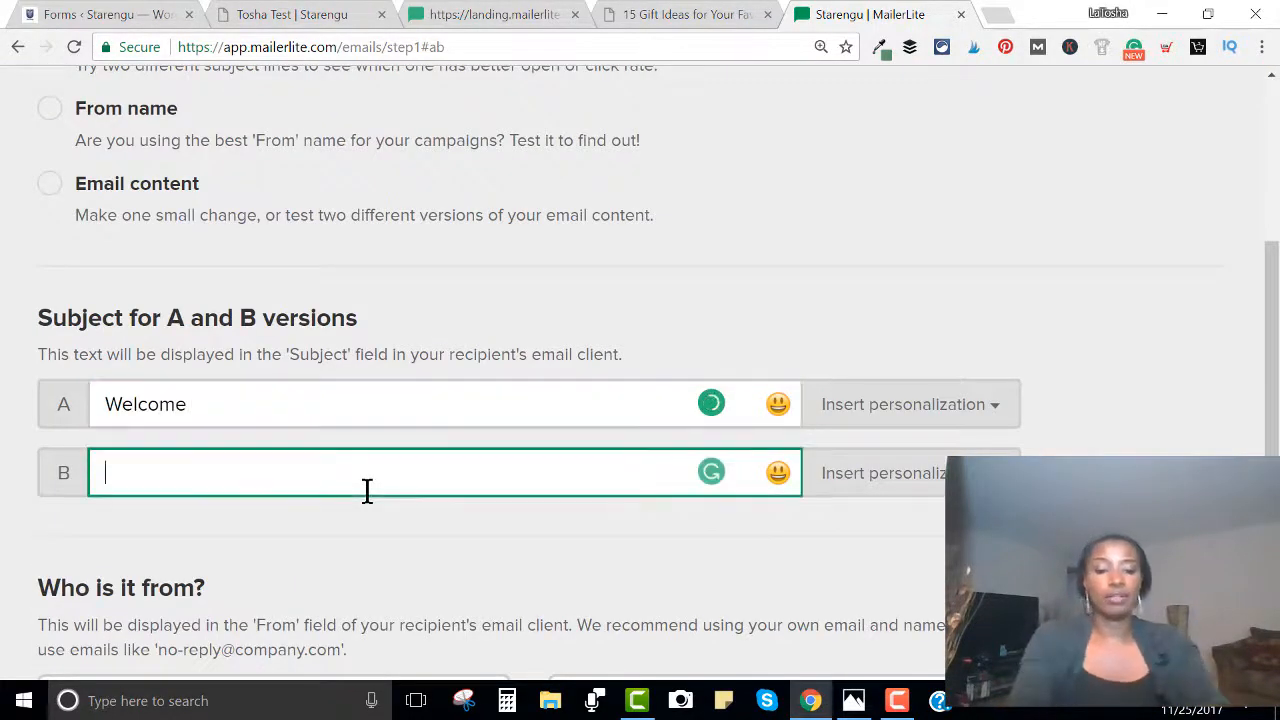
pyautogui.write('Hi!')
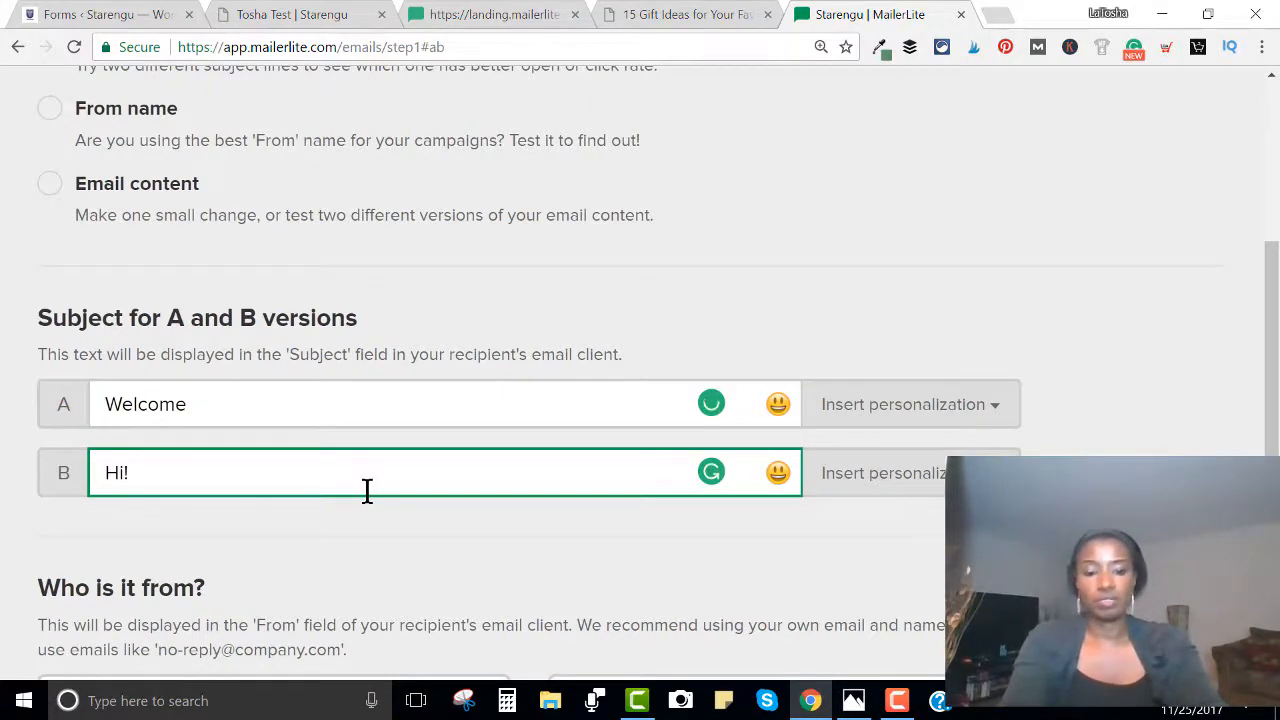
pyautogui.scroll(-5, 366, 491)
# Step: Preview the template selection step, then return to the campaign type step
pyautogui.click(114, 574)
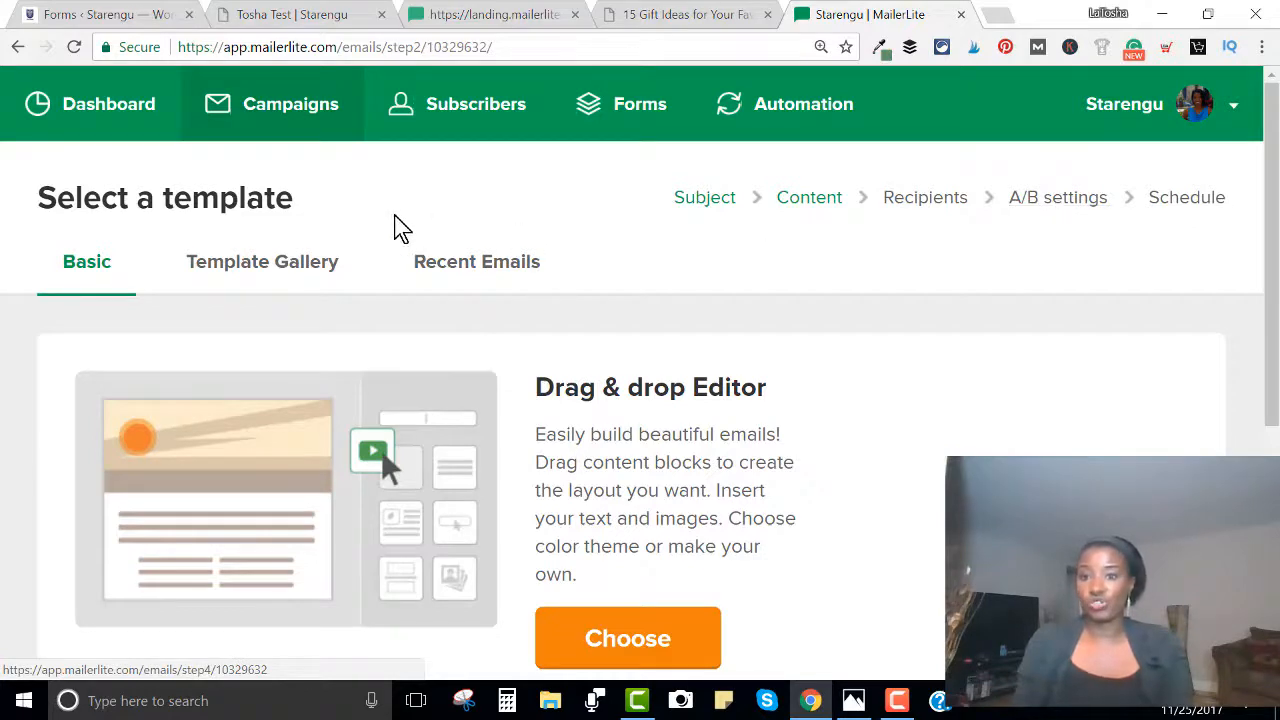
pyautogui.scroll(-4, 643, 406)
pyautogui.click(17, 47)
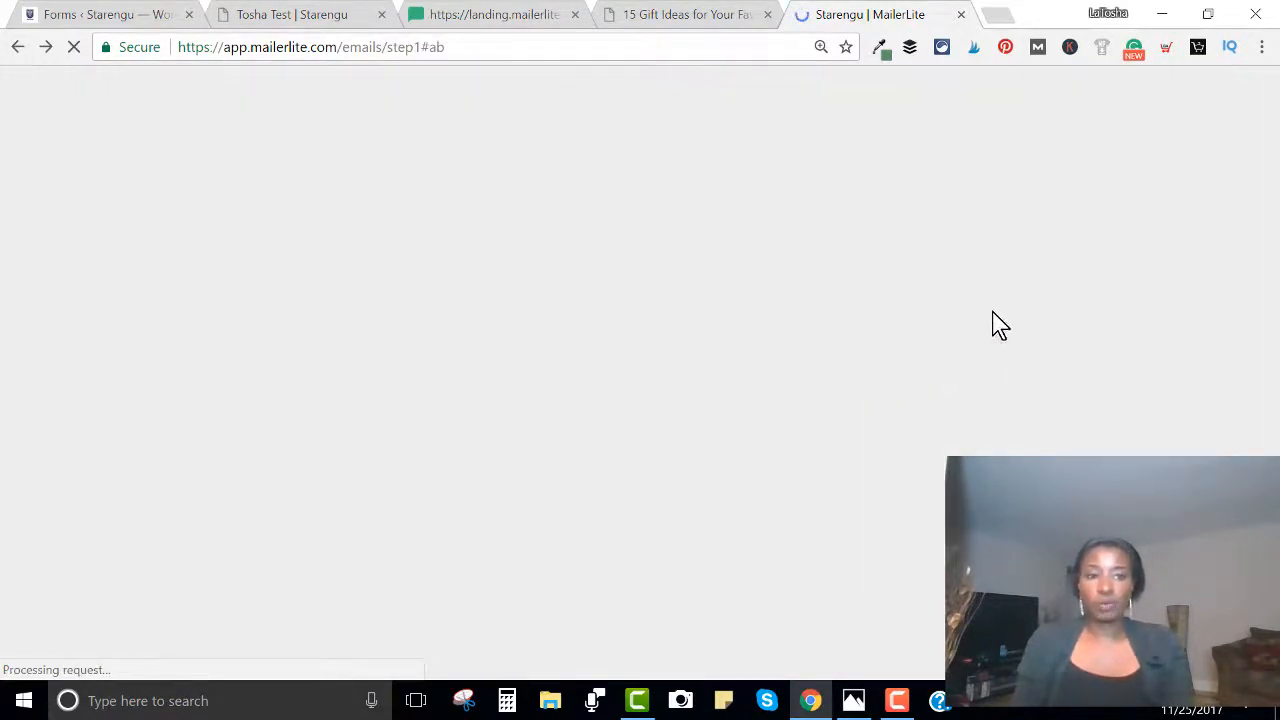
pyautogui.scroll(9, 684, 310)
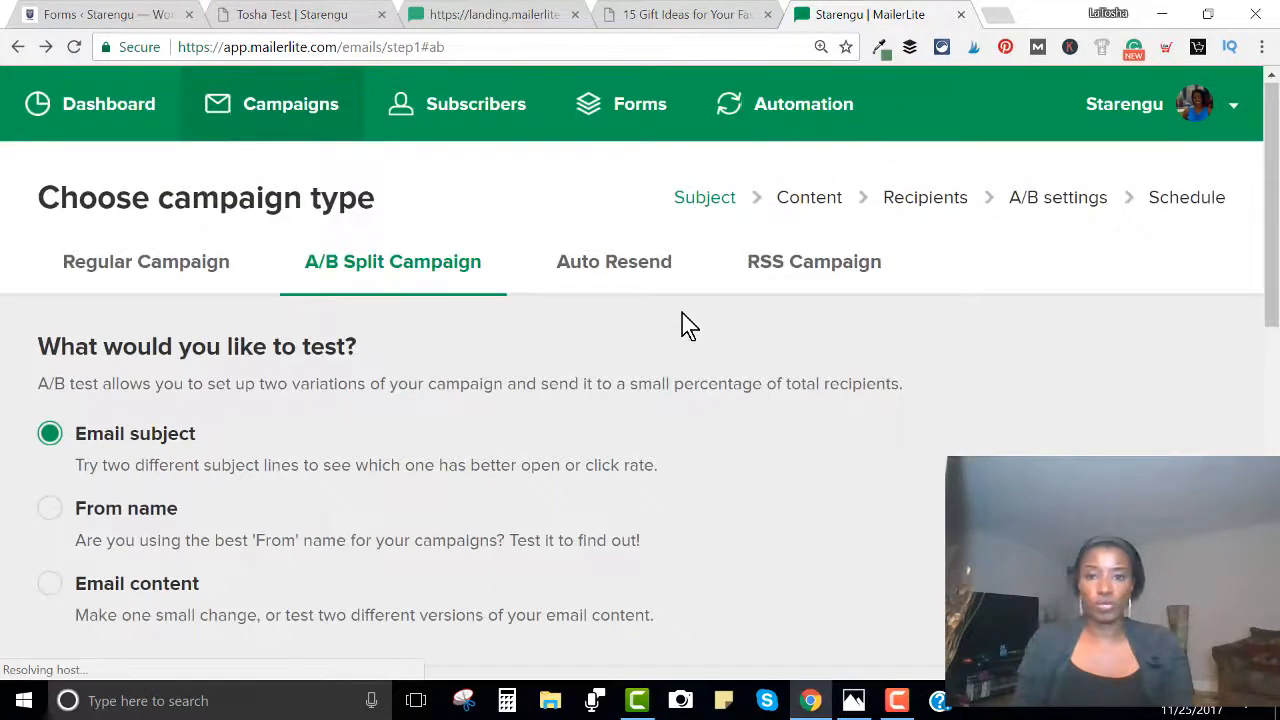
pyautogui.click(613, 277)
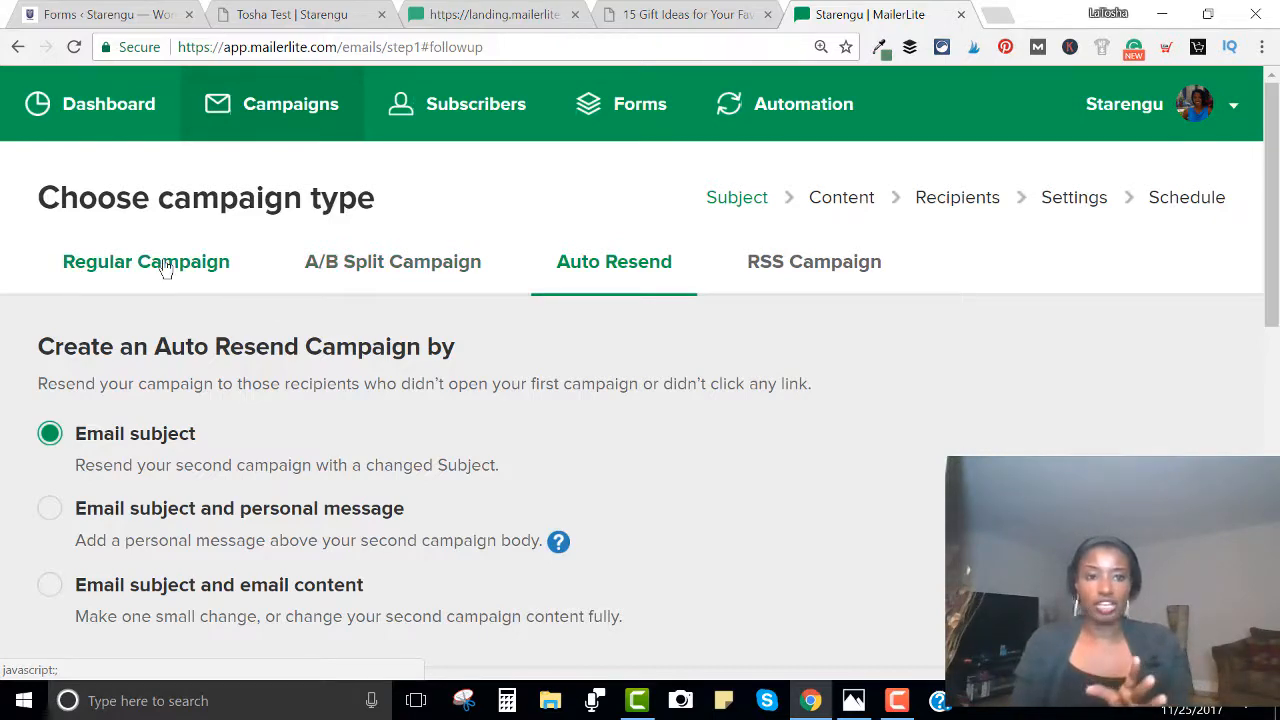
pyautogui.scroll(-3, 514, 357)
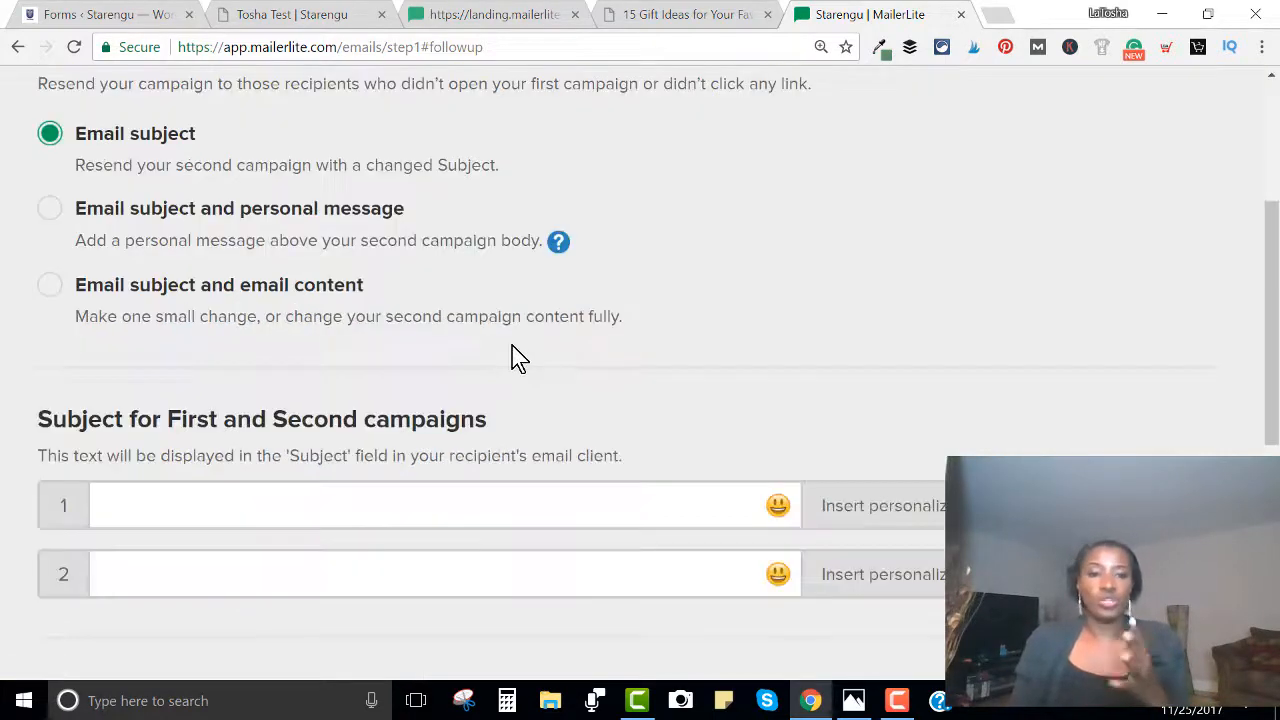
pyautogui.scroll(3, 514, 357)
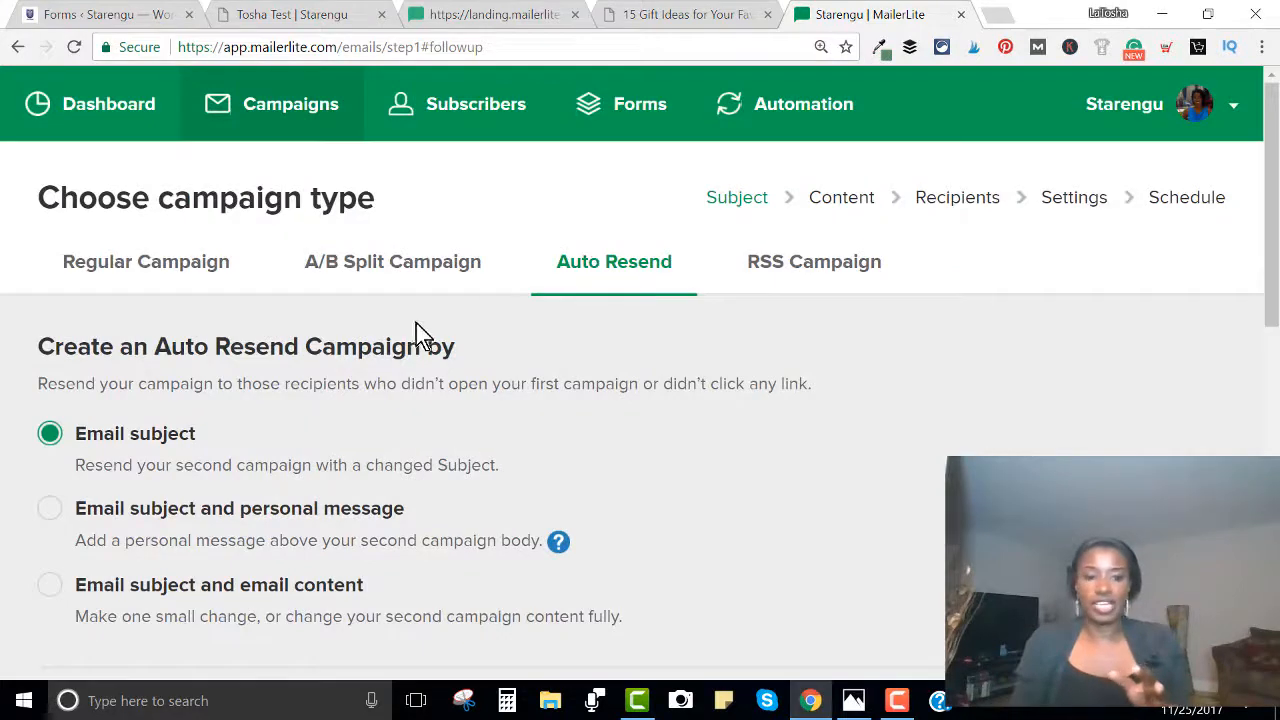
pyautogui.click(199, 270)
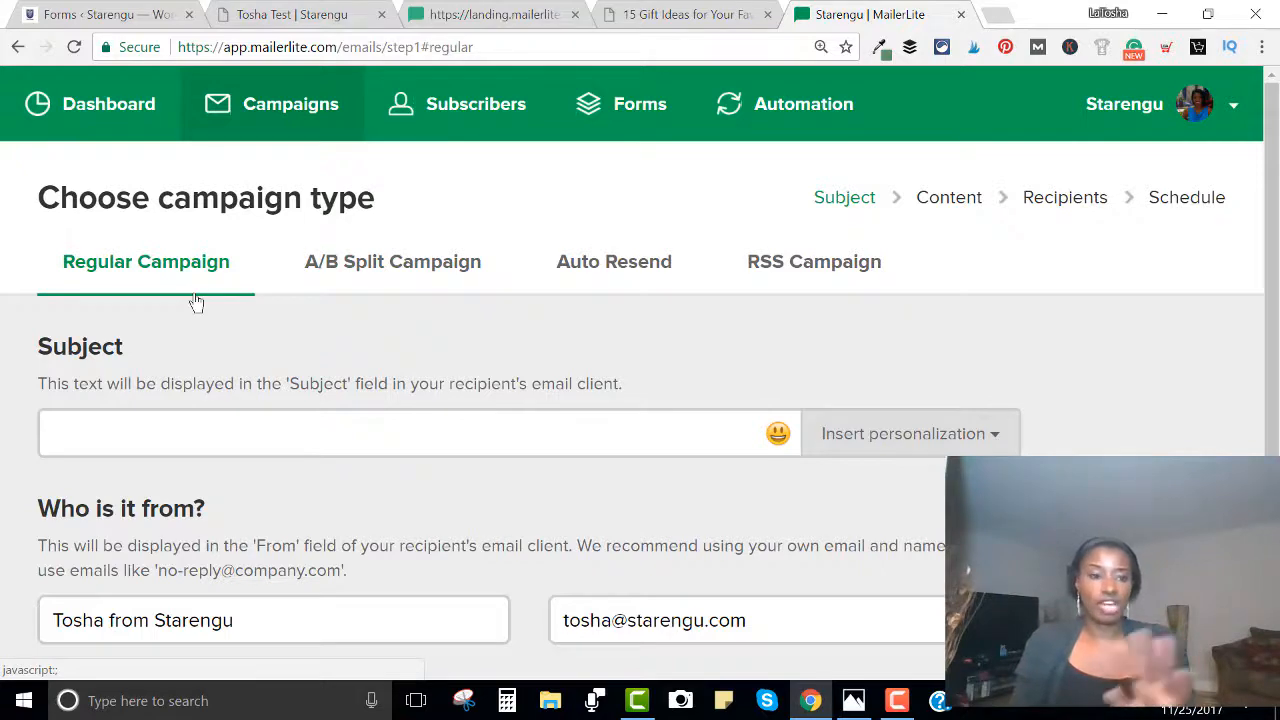
pyautogui.click(466, 274)
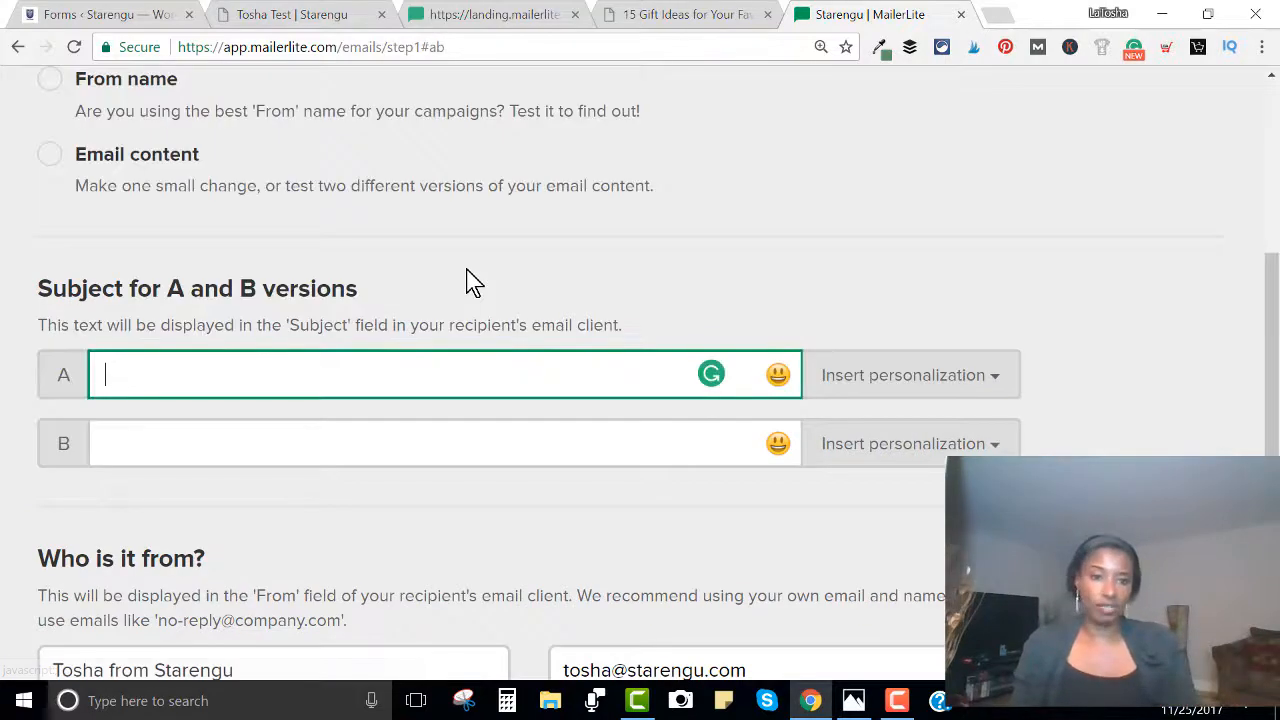
pyautogui.scroll(3, 470, 285)
pyautogui.scroll(2, 470, 282)
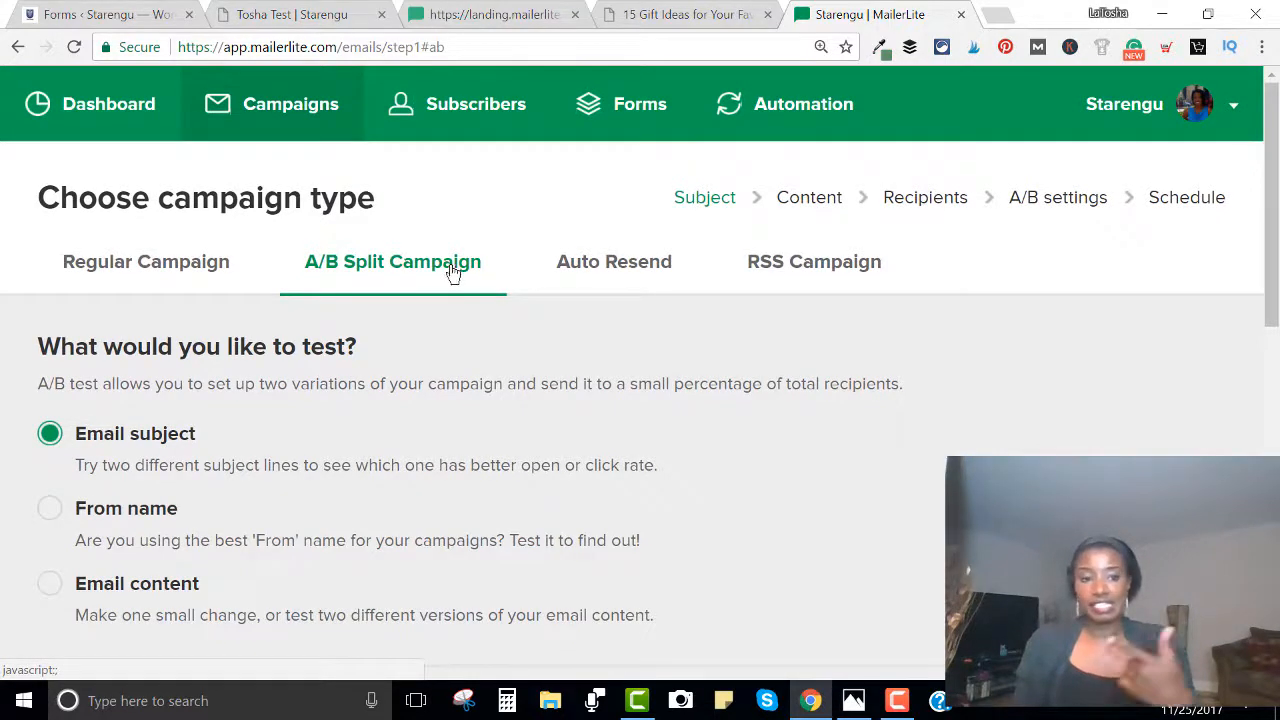
# Step: Try Auto Resend with 'Email subject and personal message', then switch to the RSS Campaign type
pyautogui.click(636, 283)
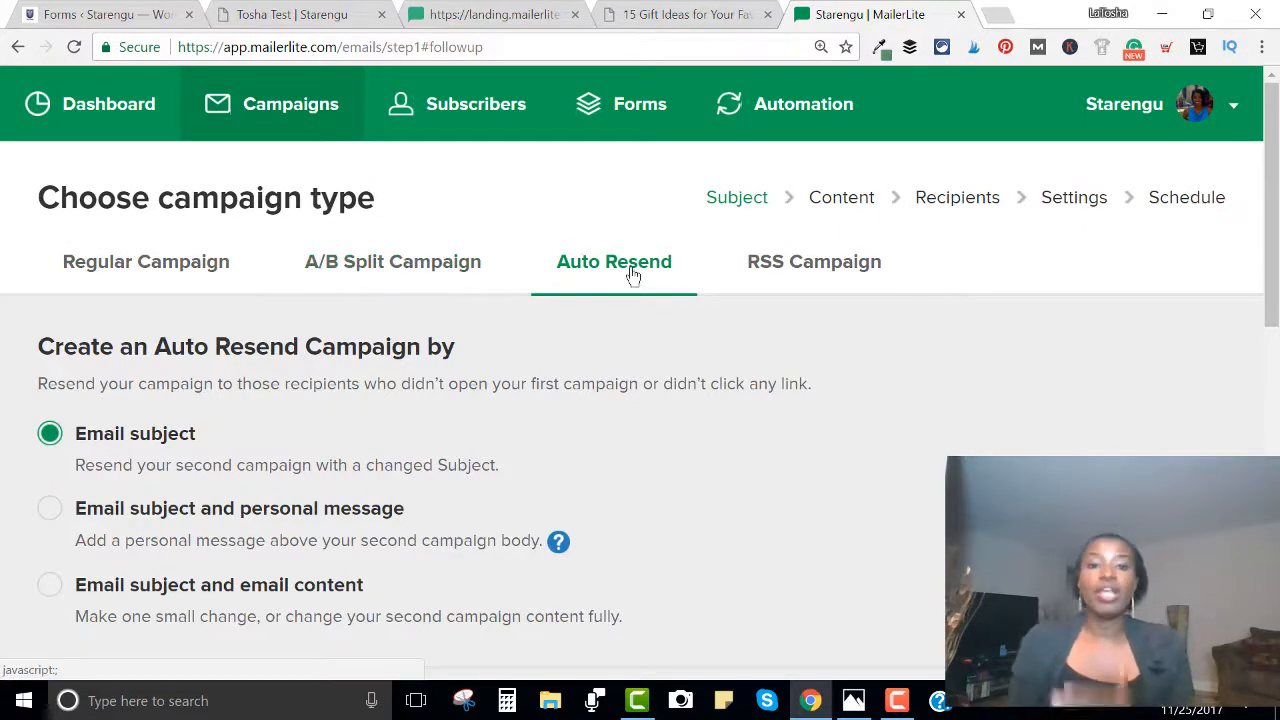
pyautogui.scroll(-3, 298, 442)
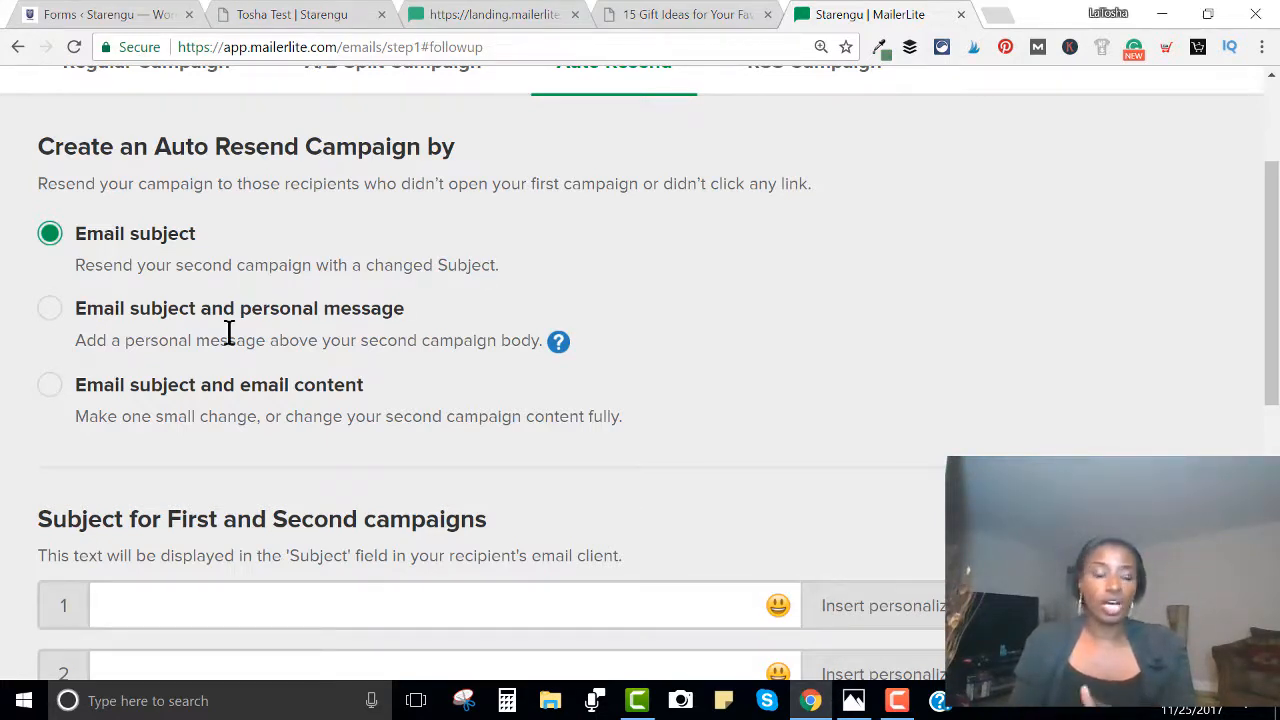
pyautogui.click(193, 311)
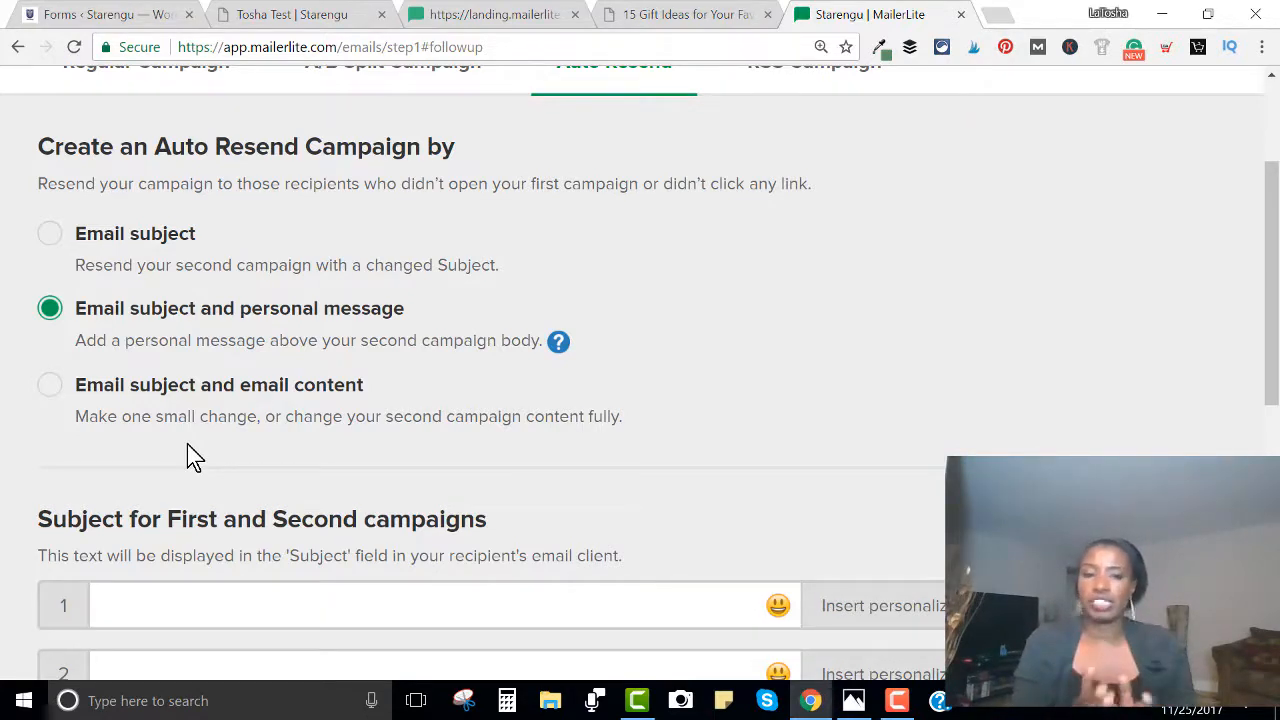
pyautogui.scroll(3, 190, 453)
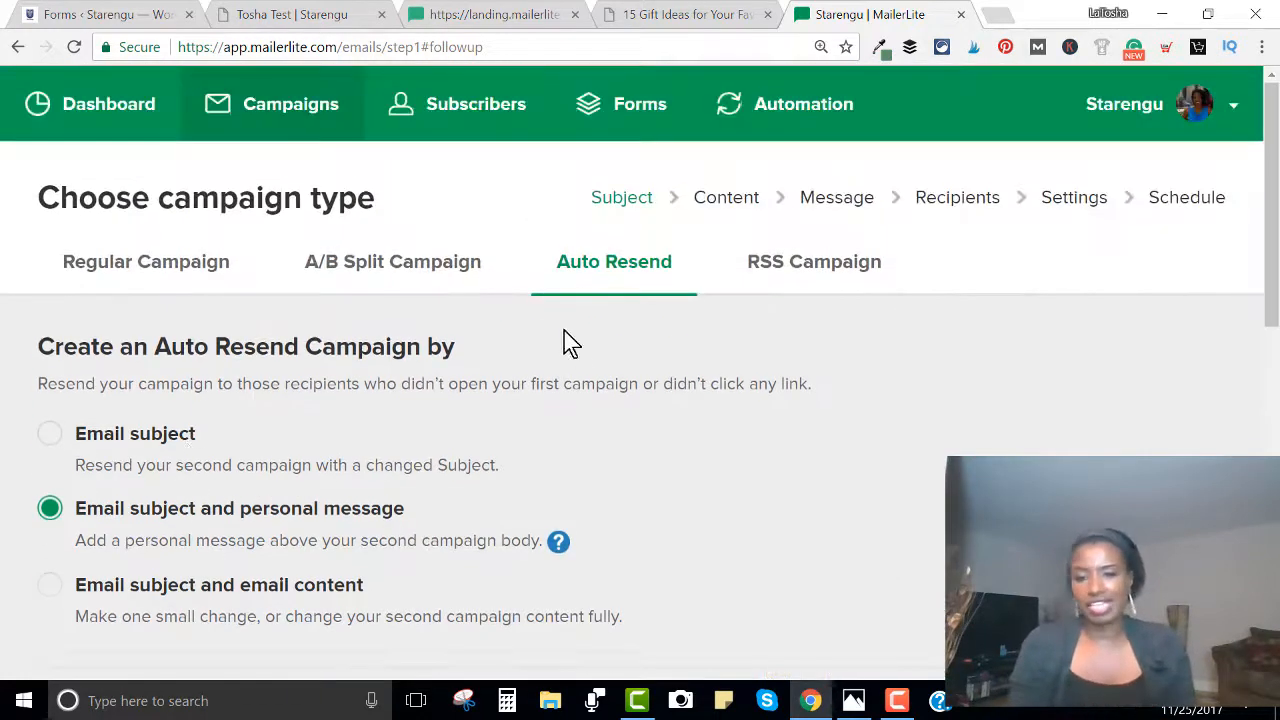
pyautogui.click(771, 279)
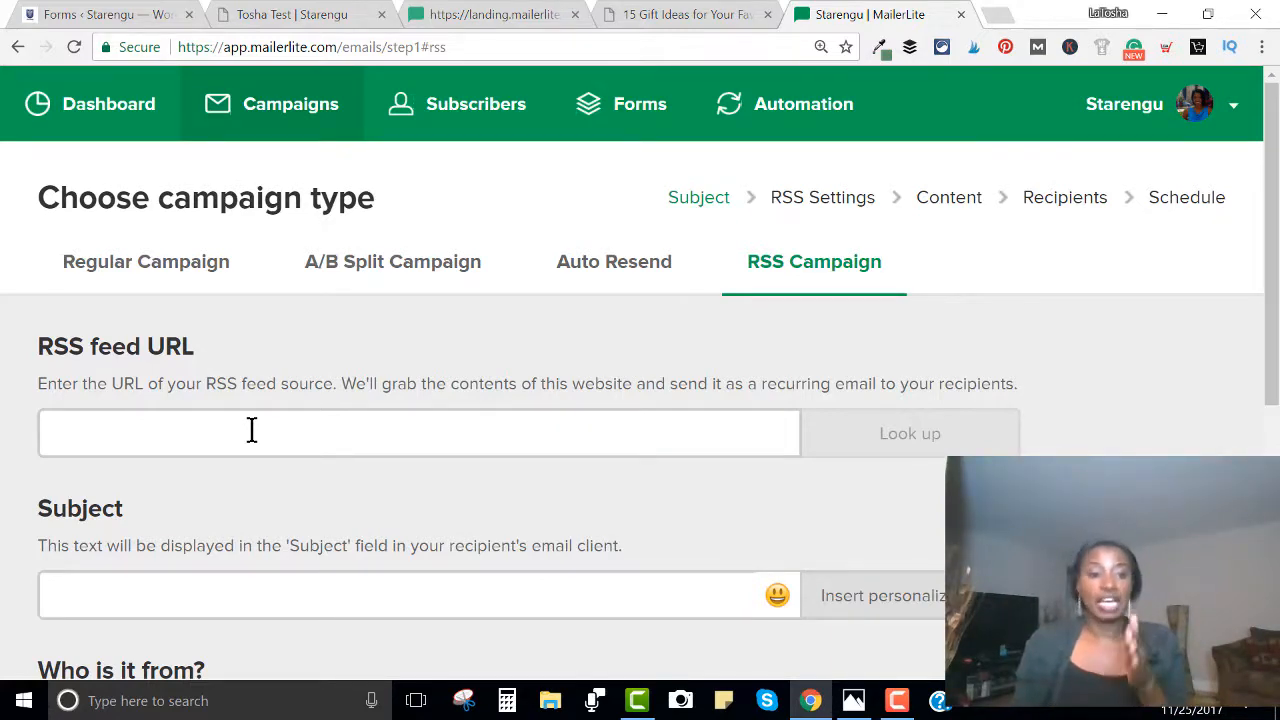
# Step: Insert the Feed title placeholder {$feed_title} as the RSS subject and attempt NEXT: RSS Settings
pyautogui.scroll(-2, 252, 430)
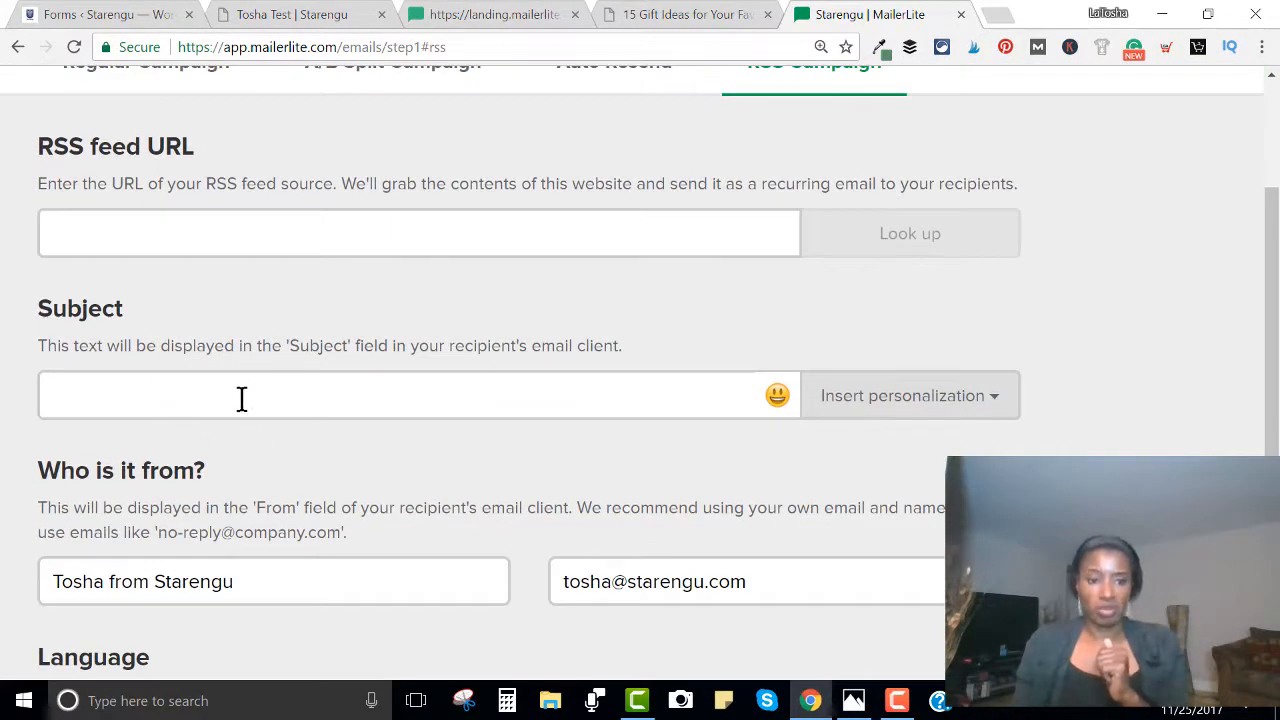
pyautogui.click(252, 397)
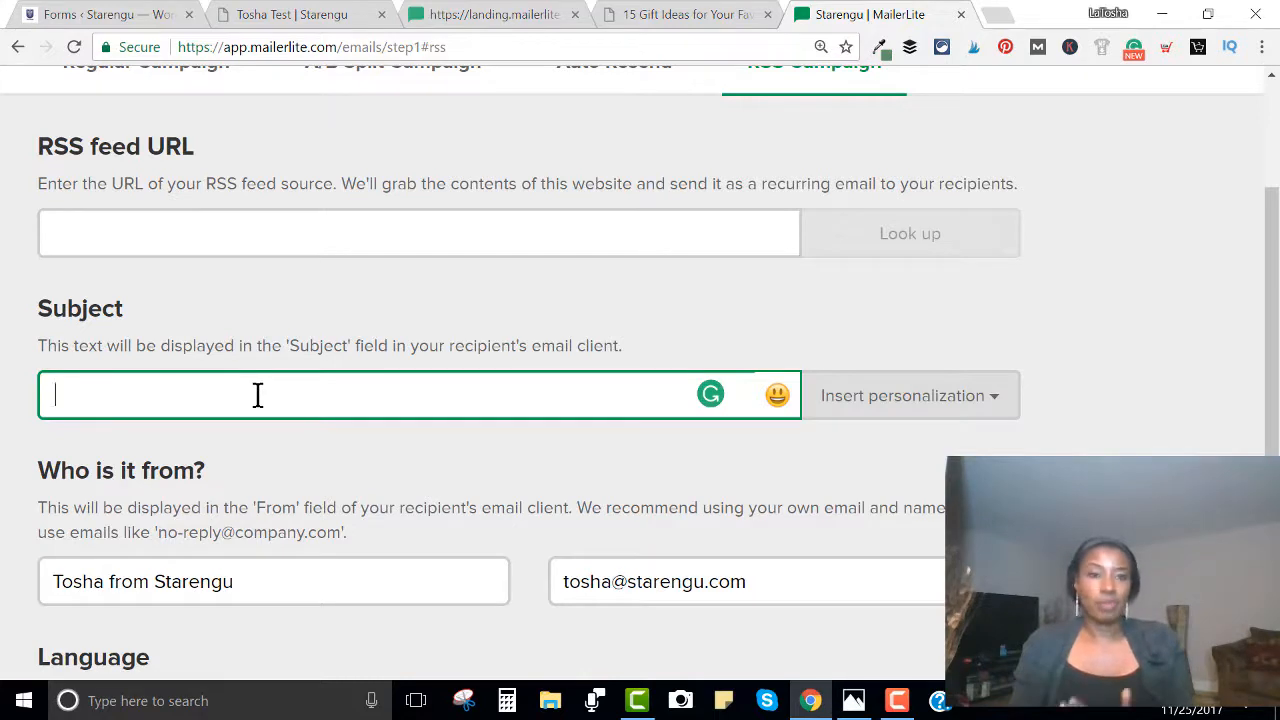
pyautogui.click(913, 405)
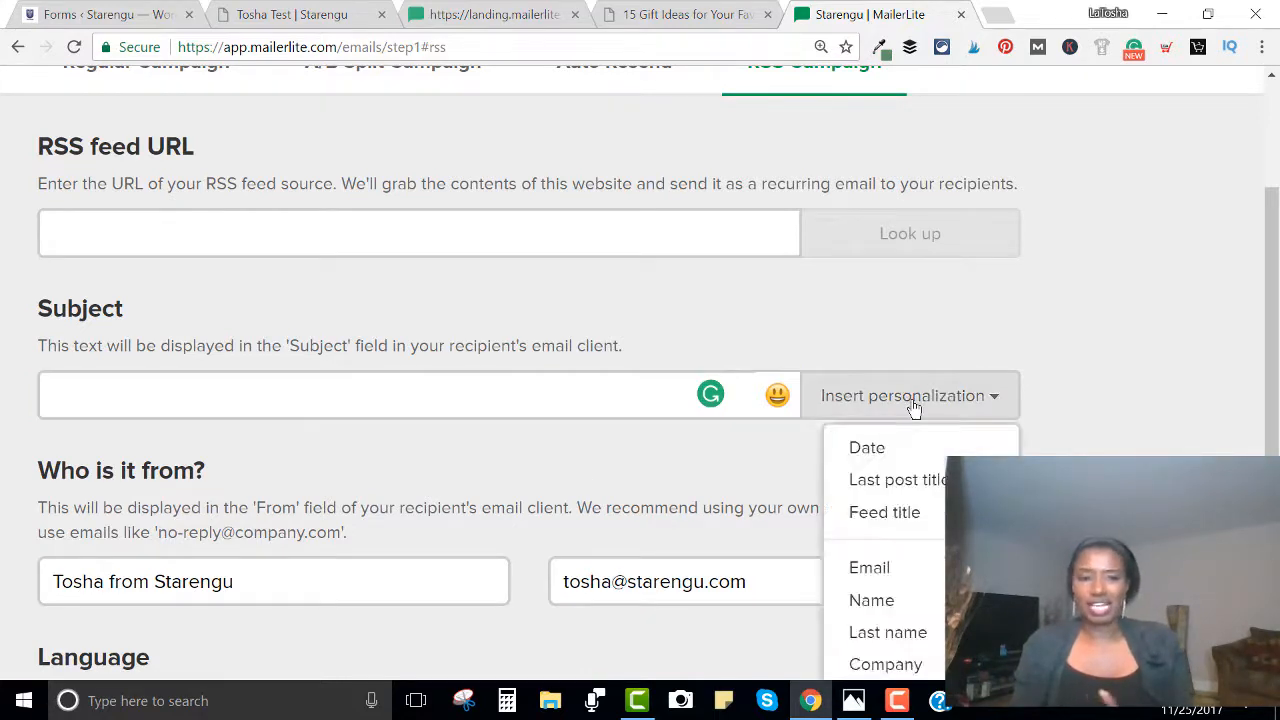
pyautogui.scroll(-1, 894, 460)
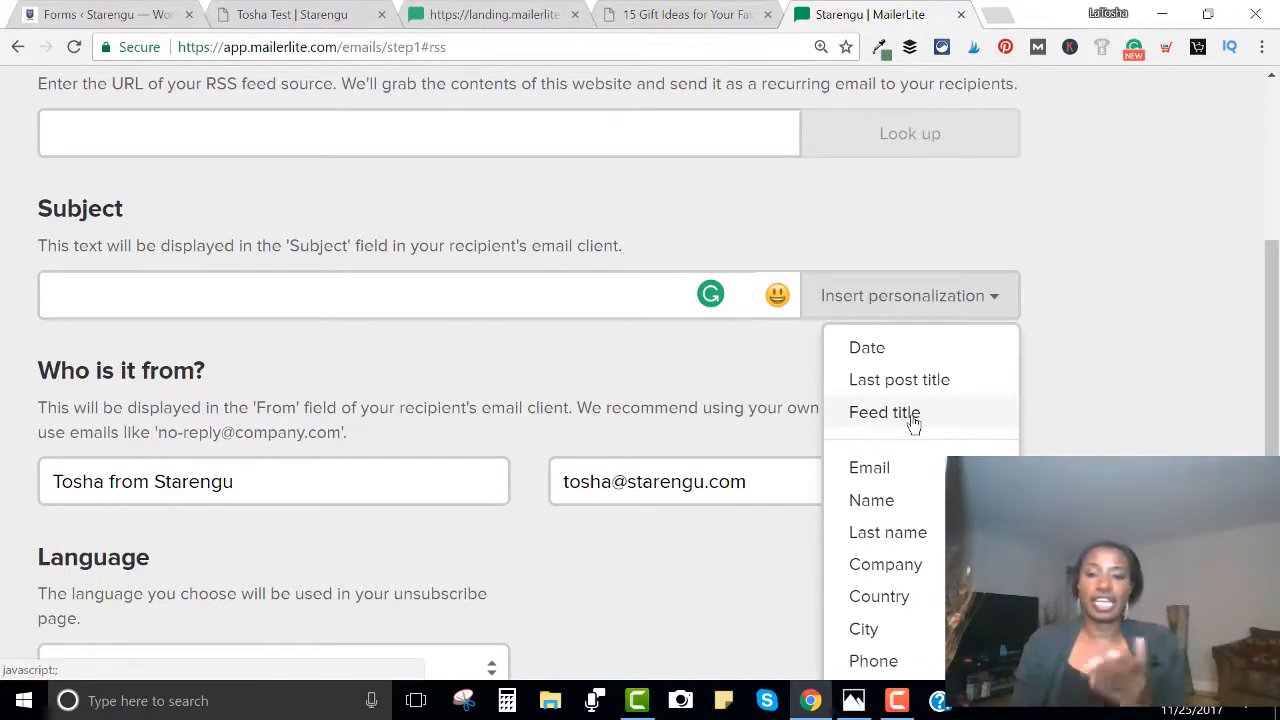
pyautogui.click(912, 421)
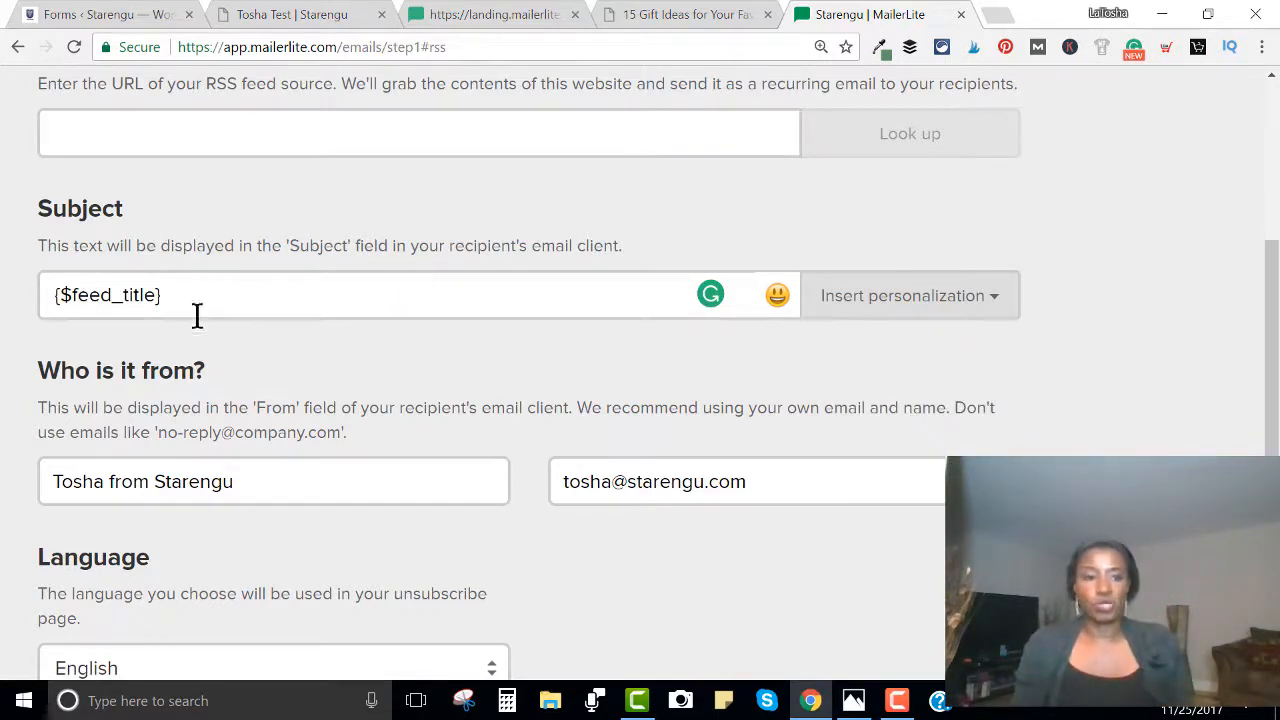
pyautogui.scroll(-2, 366, 529)
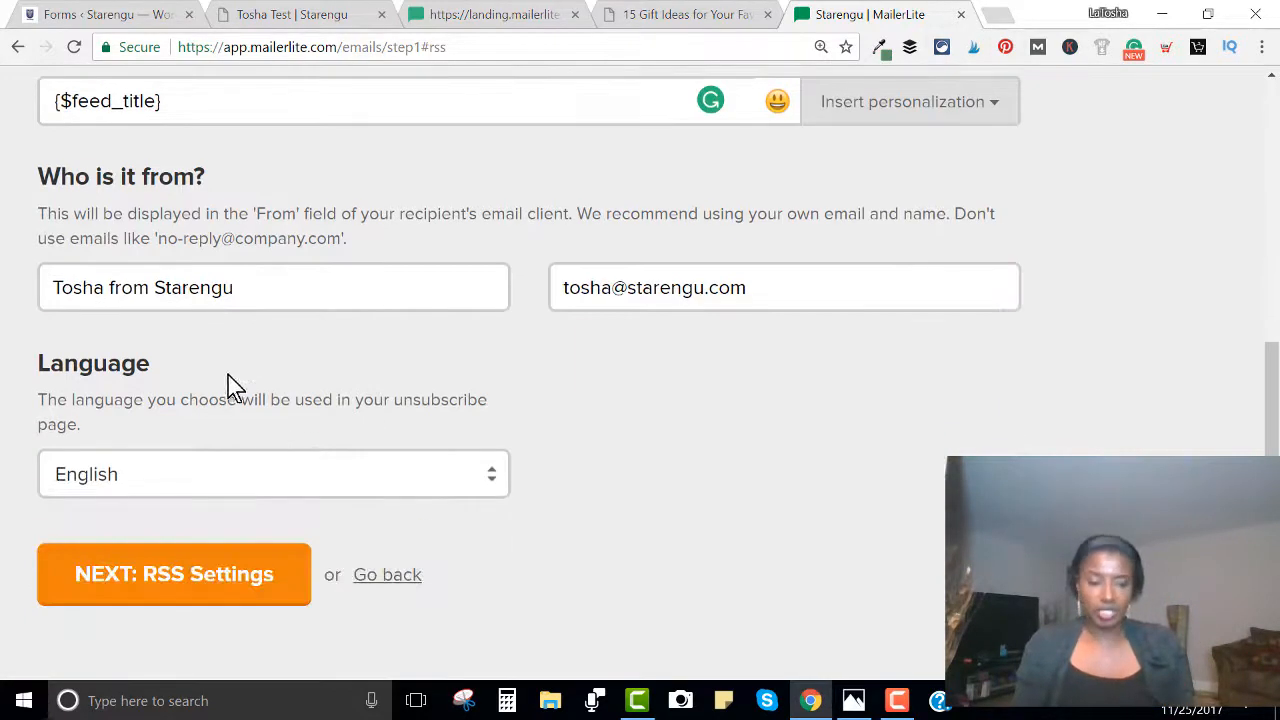
pyautogui.click(171, 590)
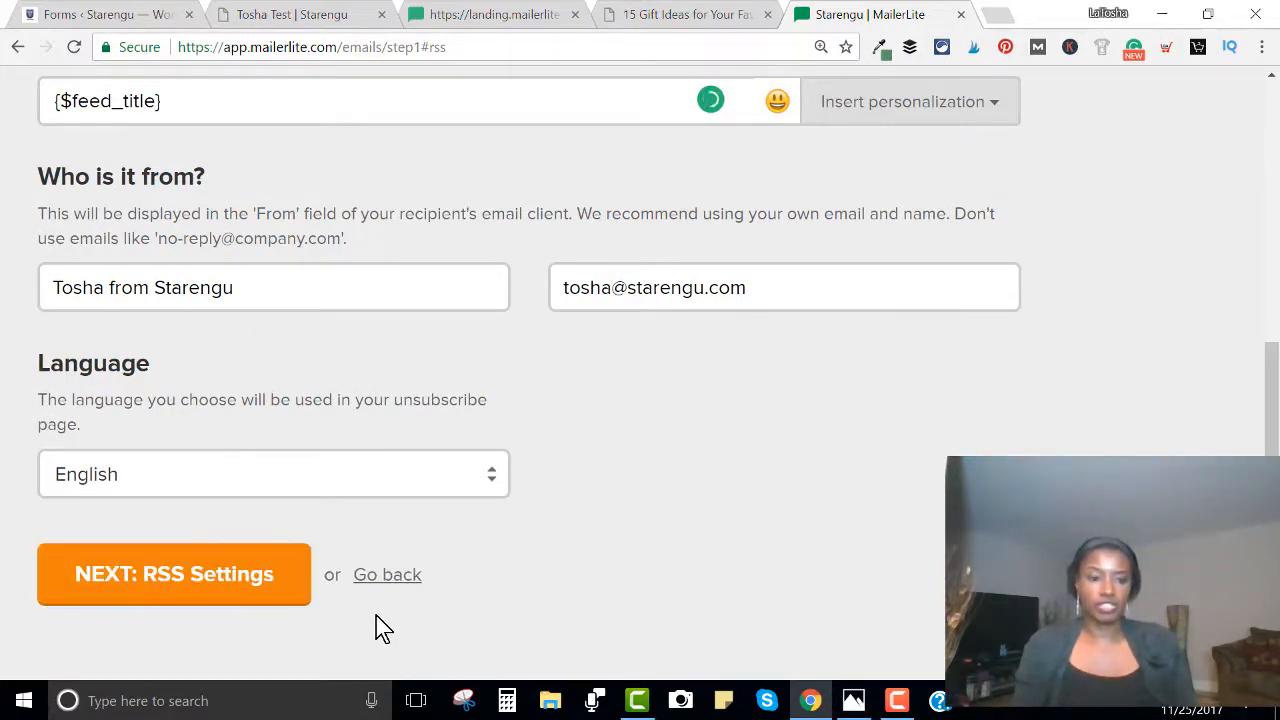
# Step: Scroll back up to the empty RSS feed URL field, now outlined red as required
pyautogui.scroll(2, 593, 572)
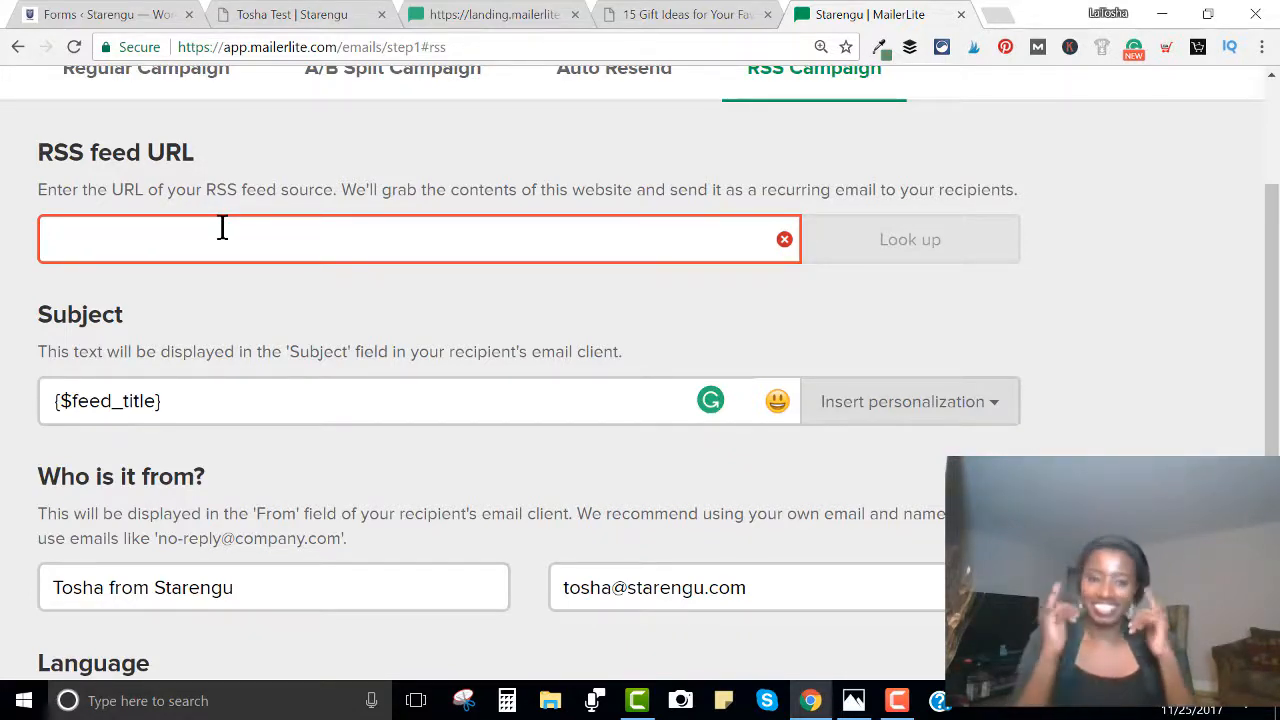
pyautogui.scroll(2, 332, 358)
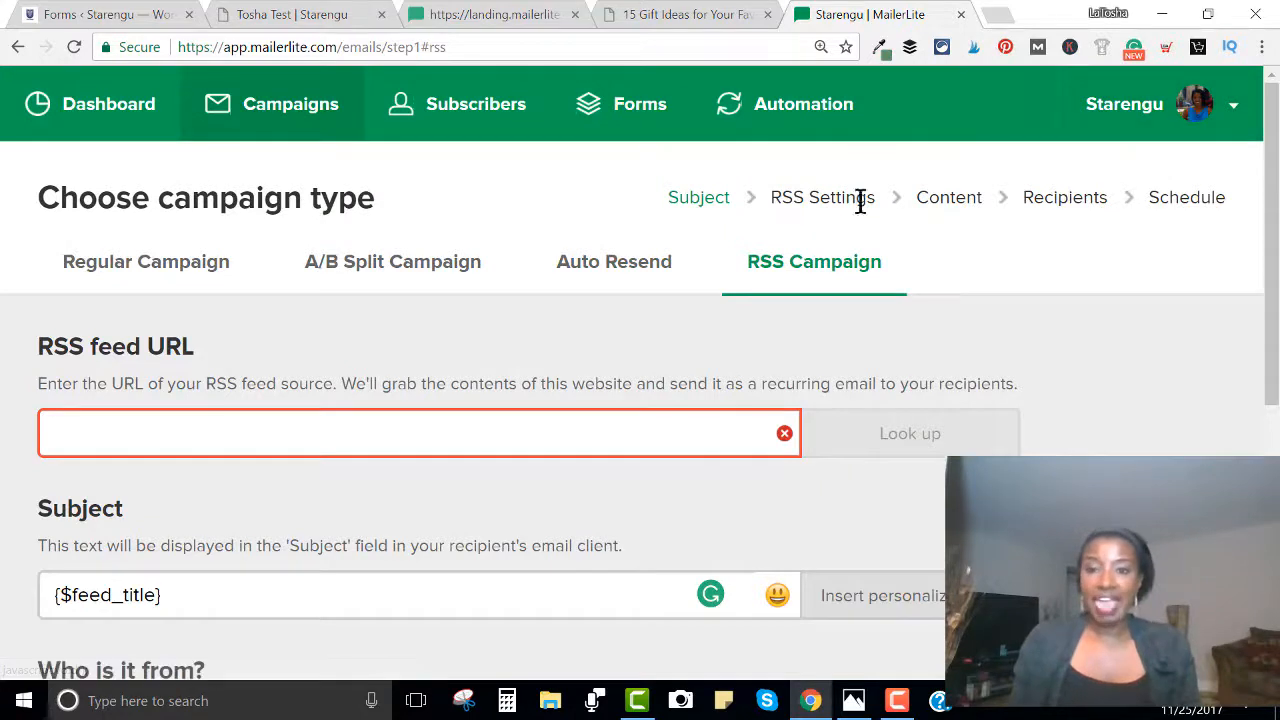
pyautogui.click(1229, 115)
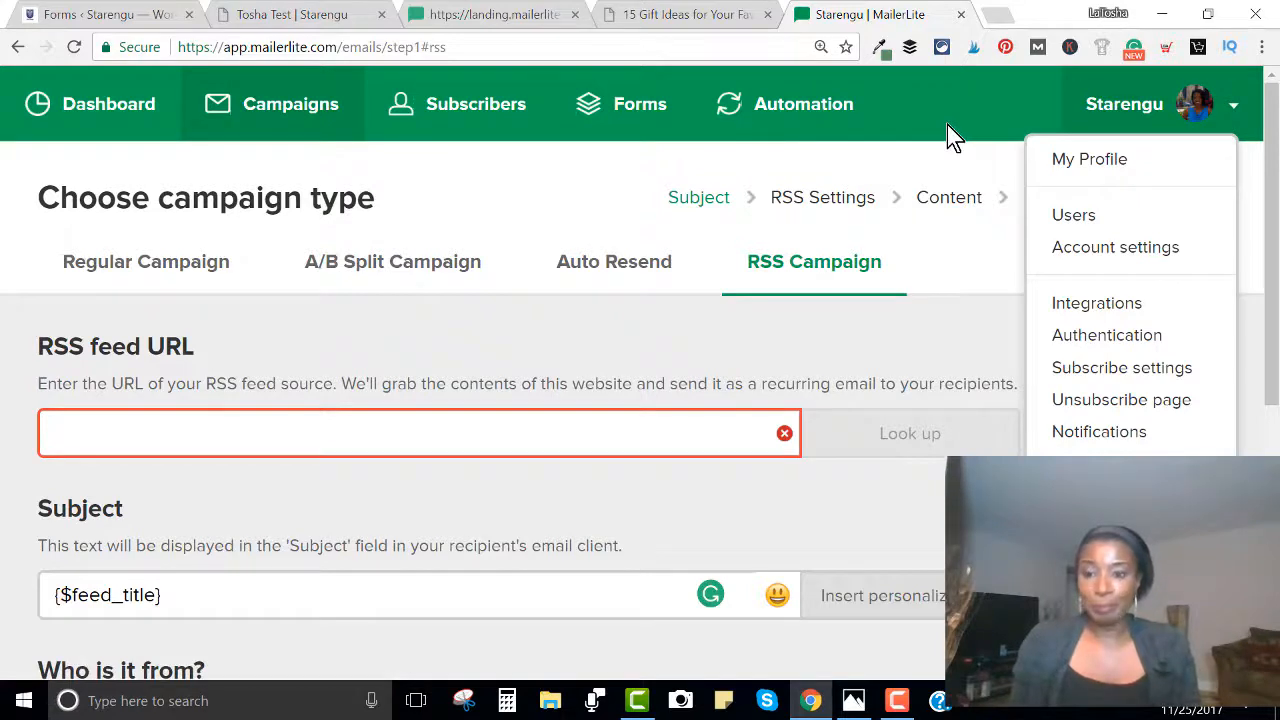
pyautogui.click(958, 150)
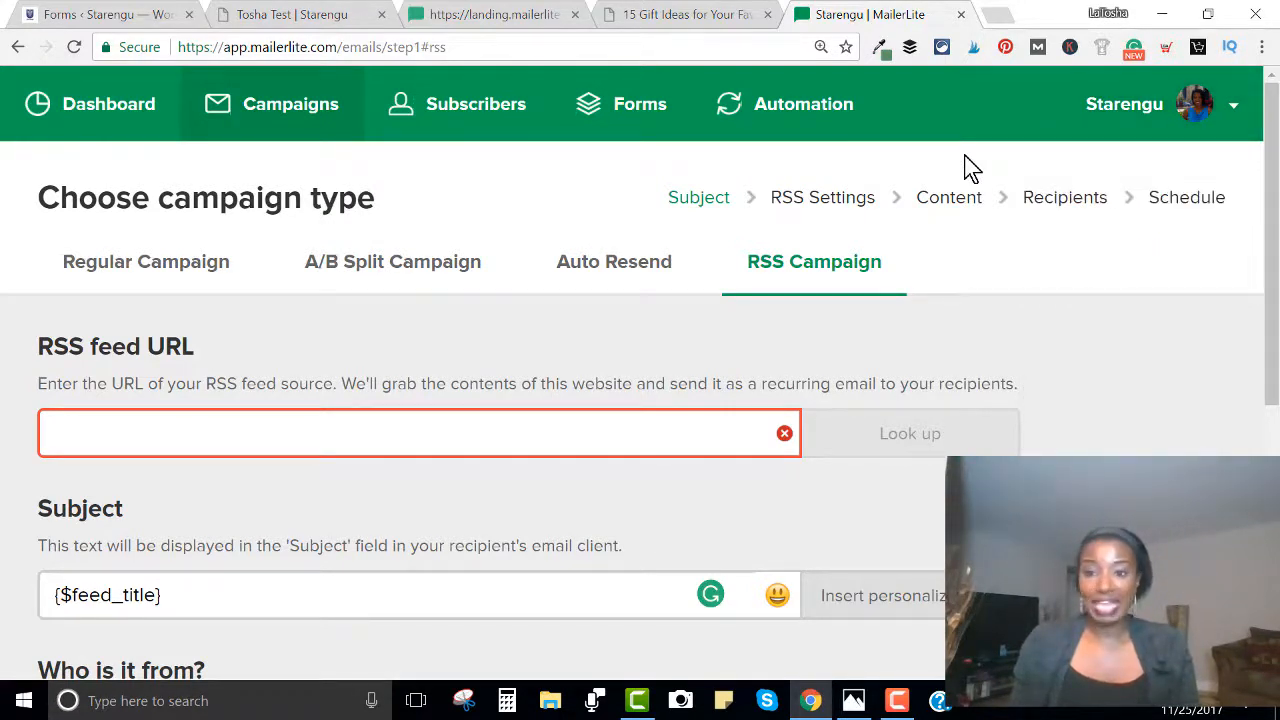